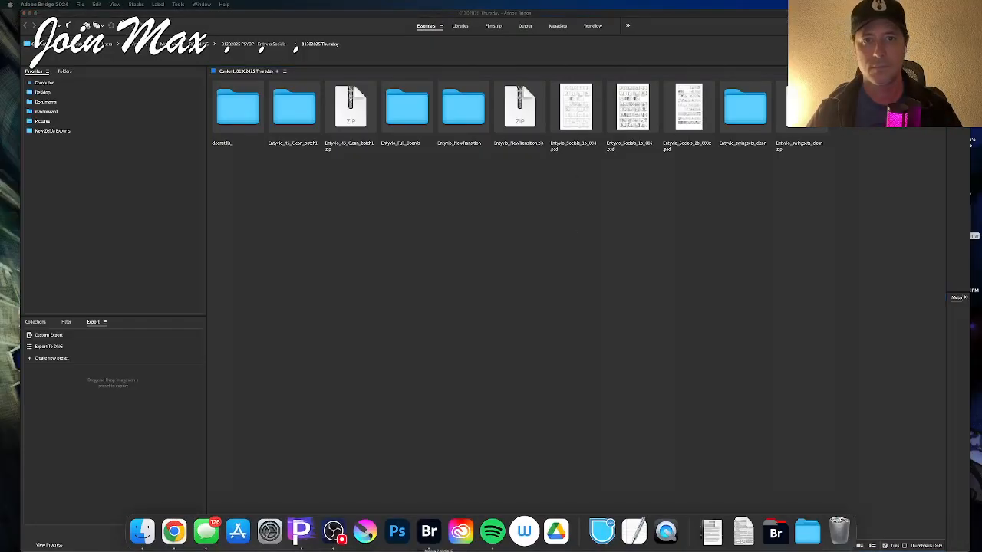
Step: Bring up the New Zelda Exports folder in Adobe Bridge and select the ZeldaMaster_01 Lanmola 002 image
click(429, 537)
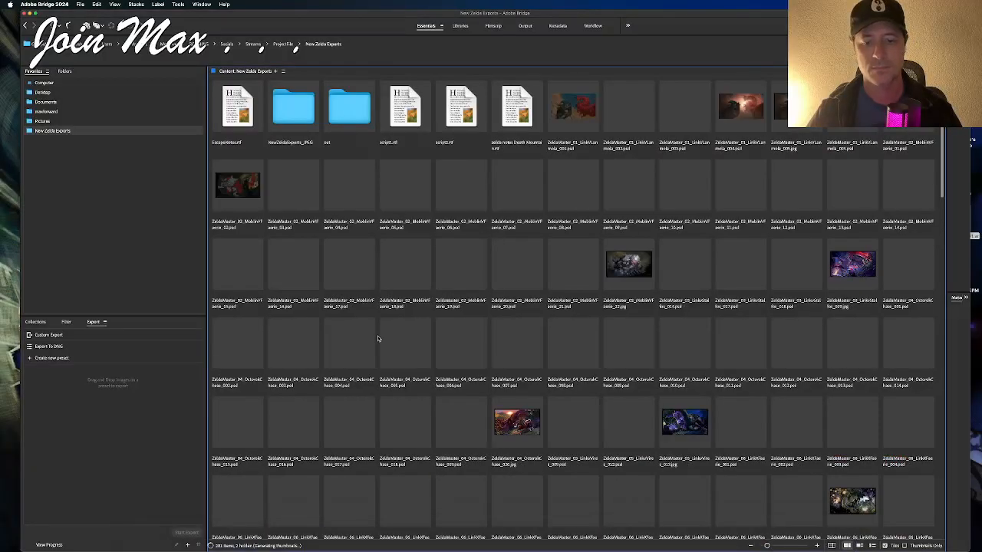
click(626, 152)
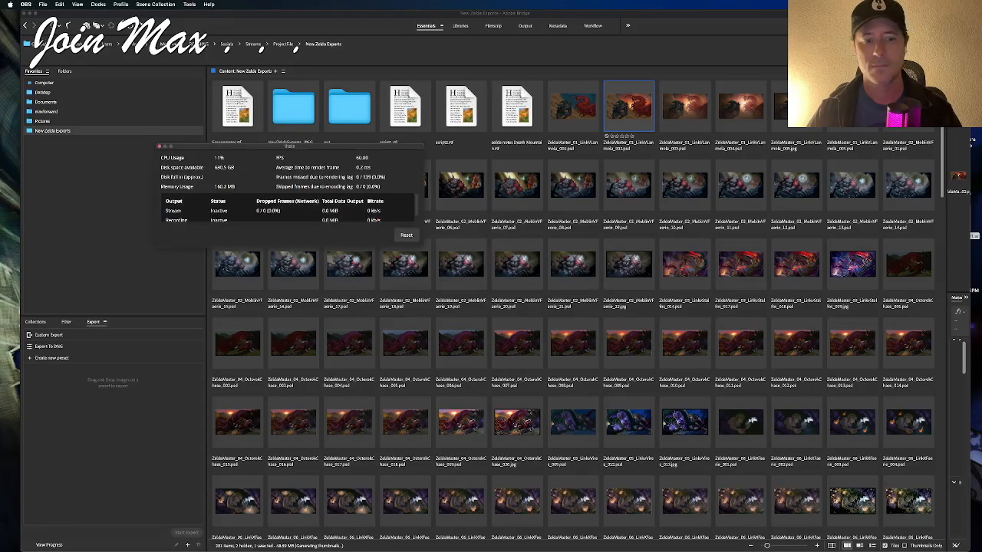
Step: Reset the OBS statistics and move the Stats window out of the way of the Bridge file browser
click(400, 234)
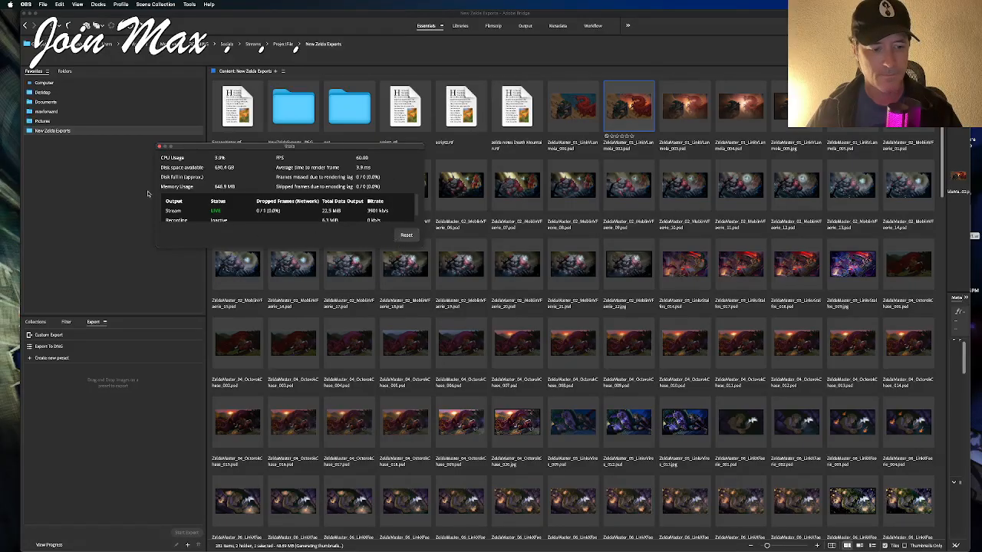
click(159, 146)
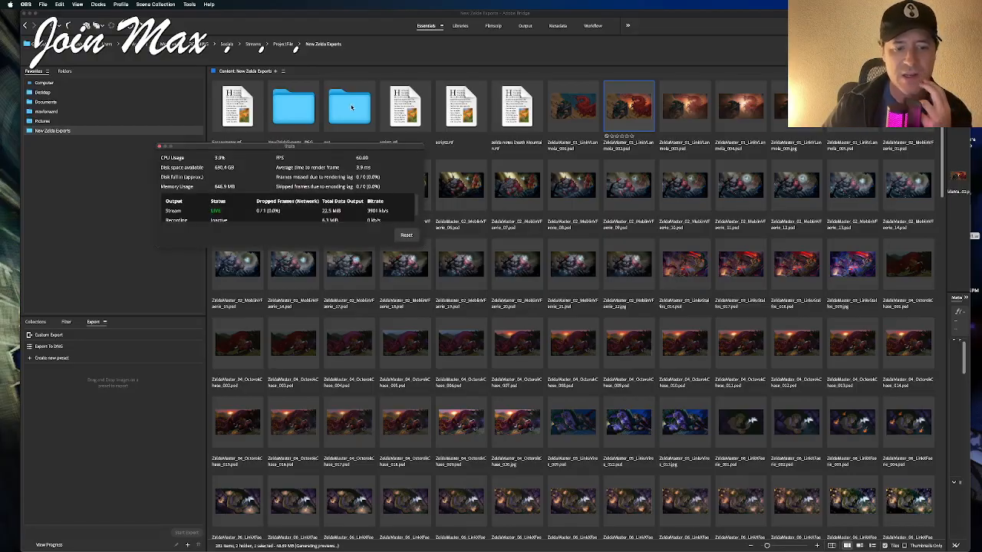
drag(297, 147, 307, 1)
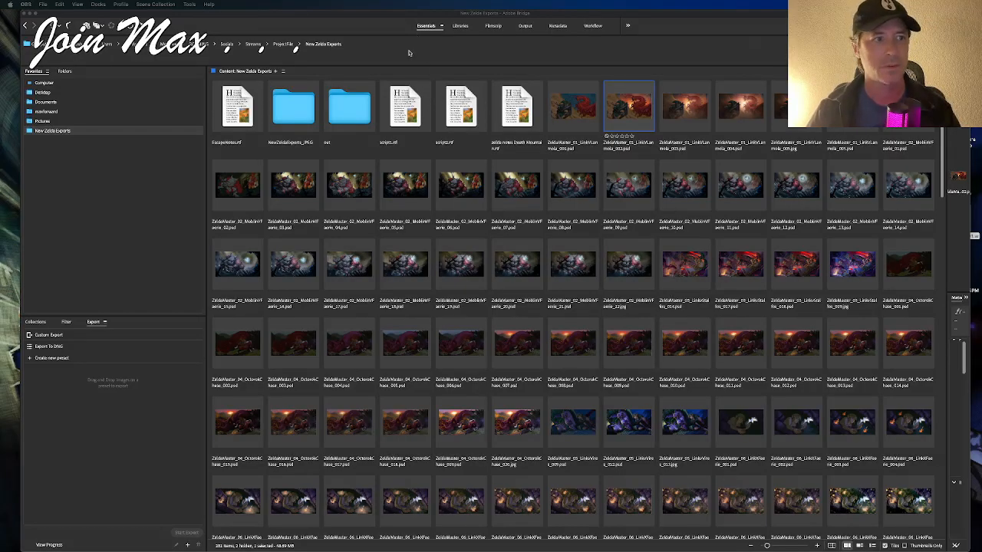
click(431, 19)
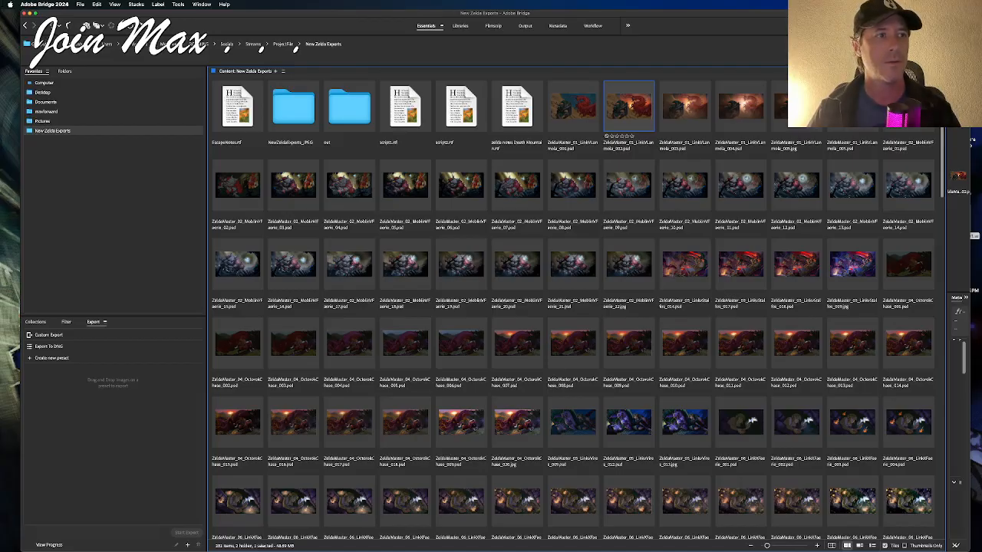
double_click(632, 105)
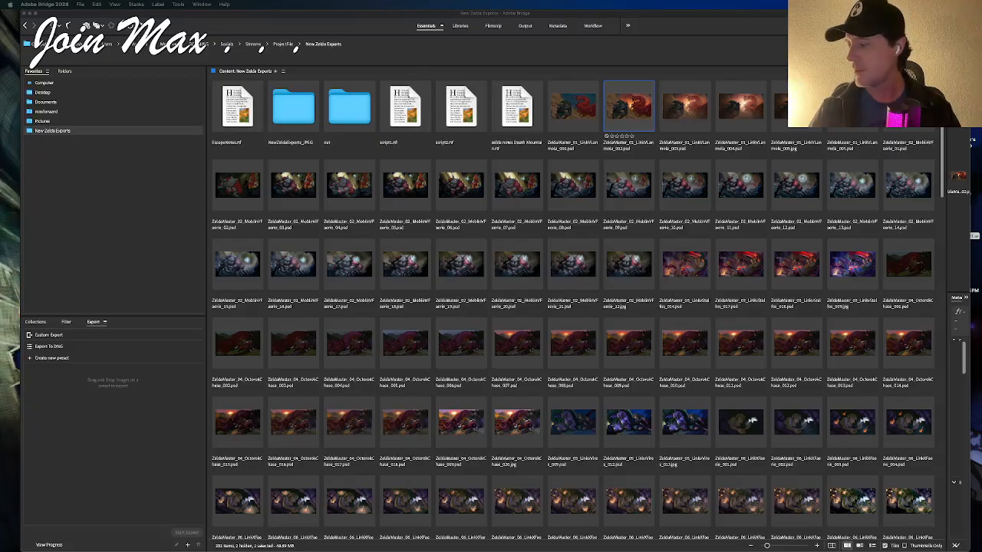
key(super+Tab)
key(super+Tab)
key(super+Tab)
key(super+Tab)
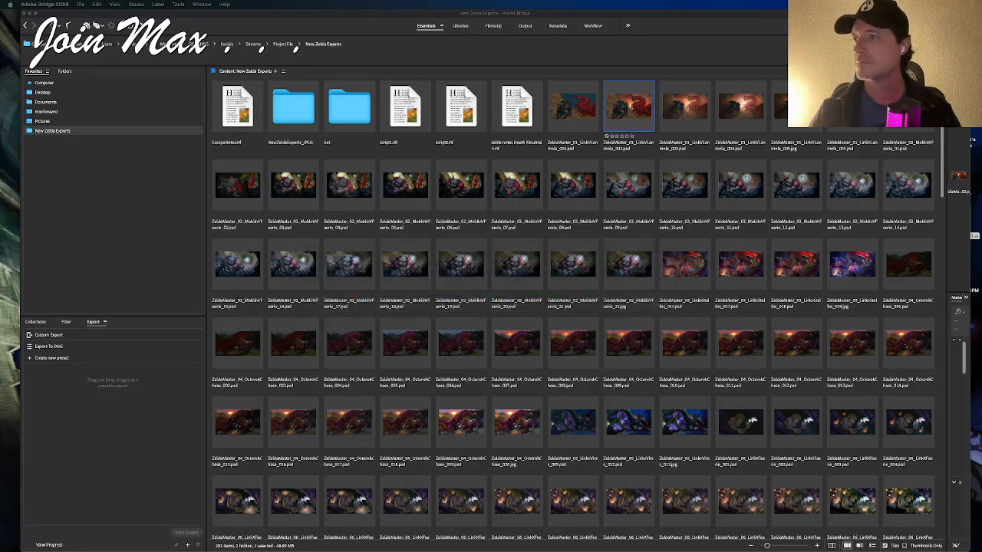
key(super+Tab)
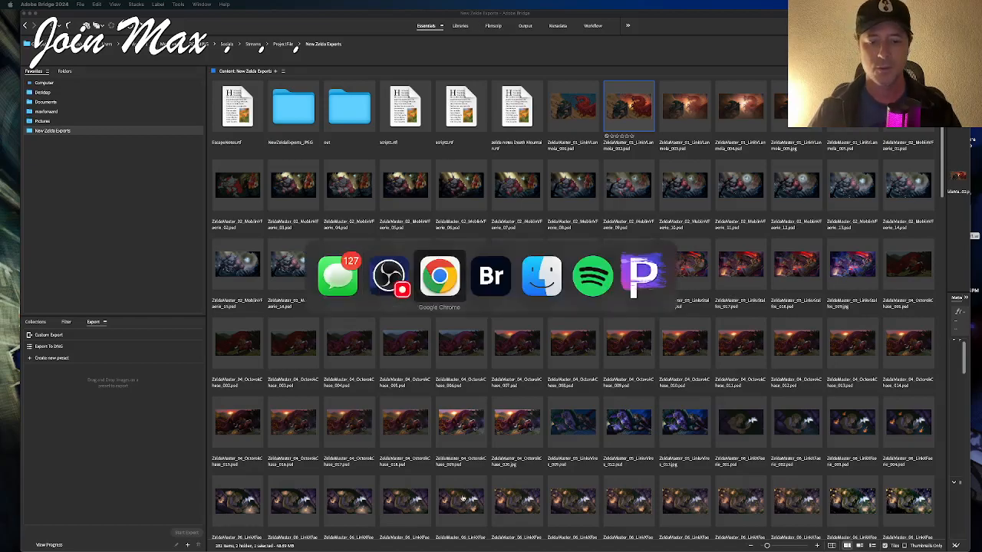
Step: Find NightWalk_Large_025.psd in the folder, preview it full screen, and open it in Corel Painter
scroll(558, 399, down, 15)
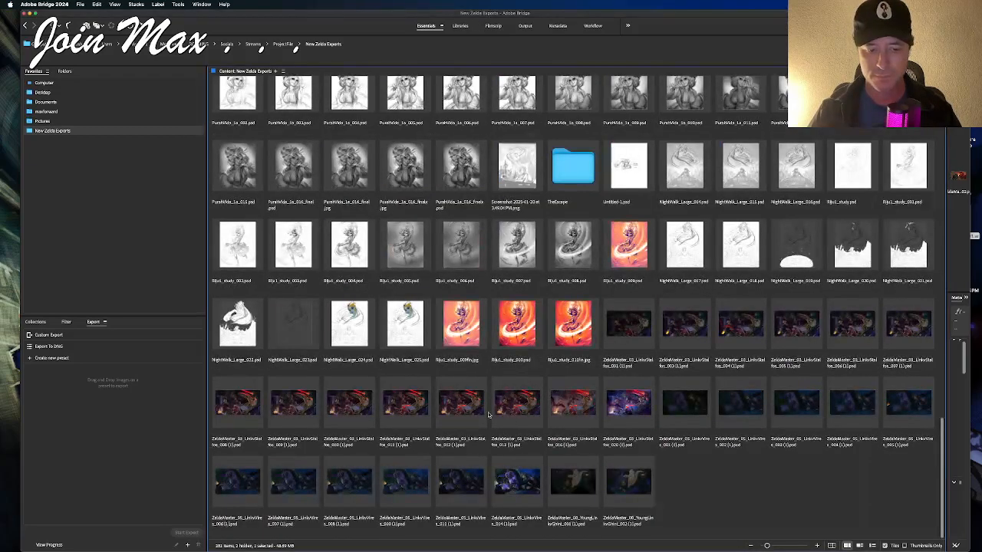
click(419, 321)
key(space)
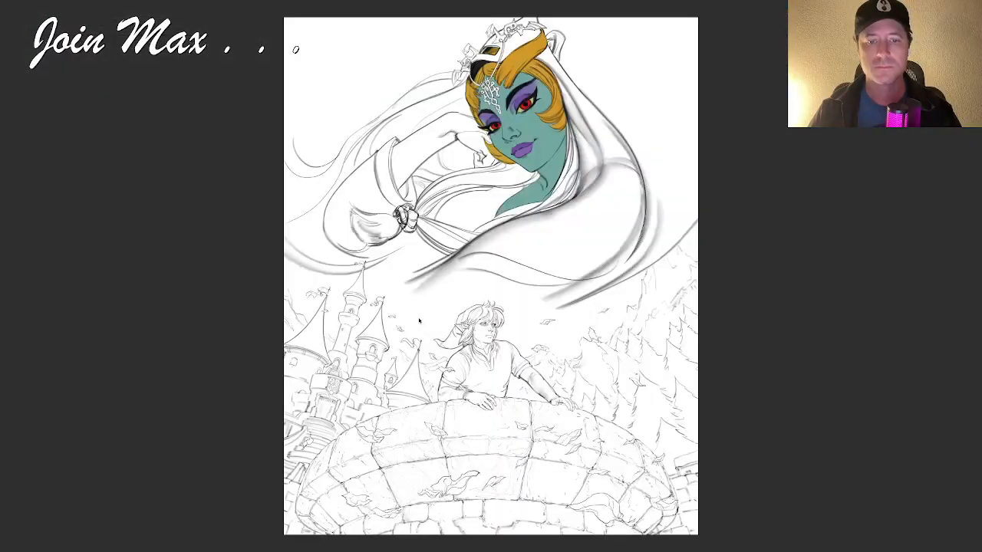
key(space)
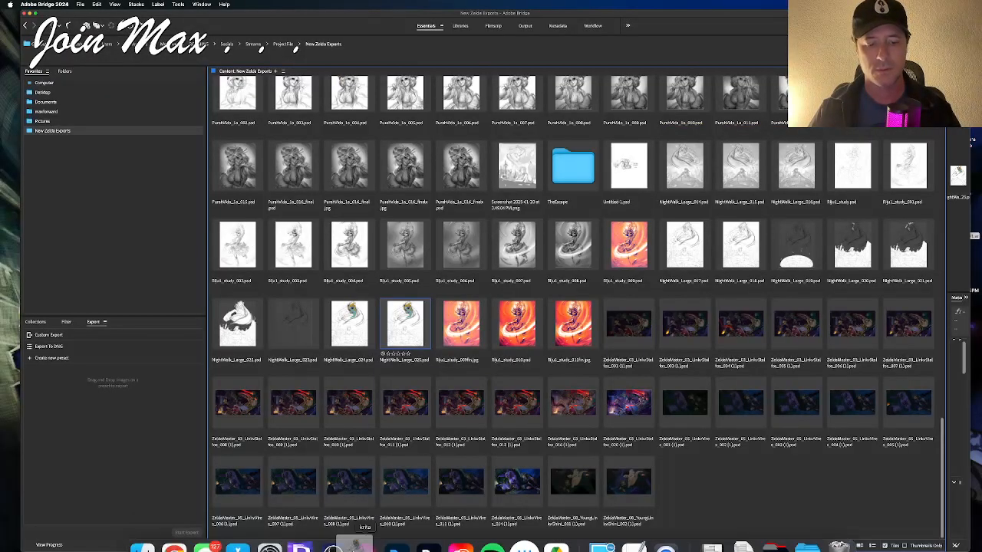
click(298, 534)
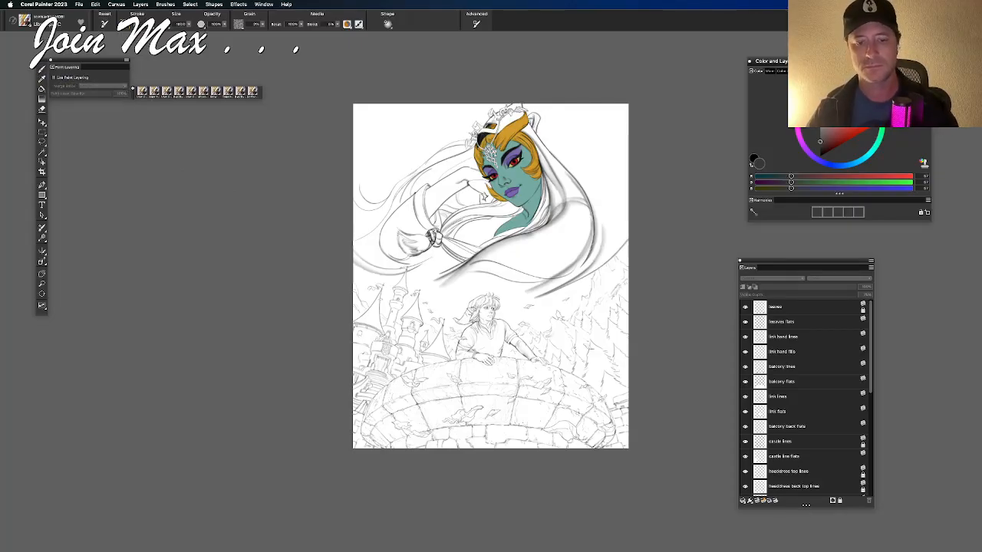
Step: Select the layer that holds the woman's skin fill on her face and toggle its visibility off and on
scroll(483, 196, up, 8)
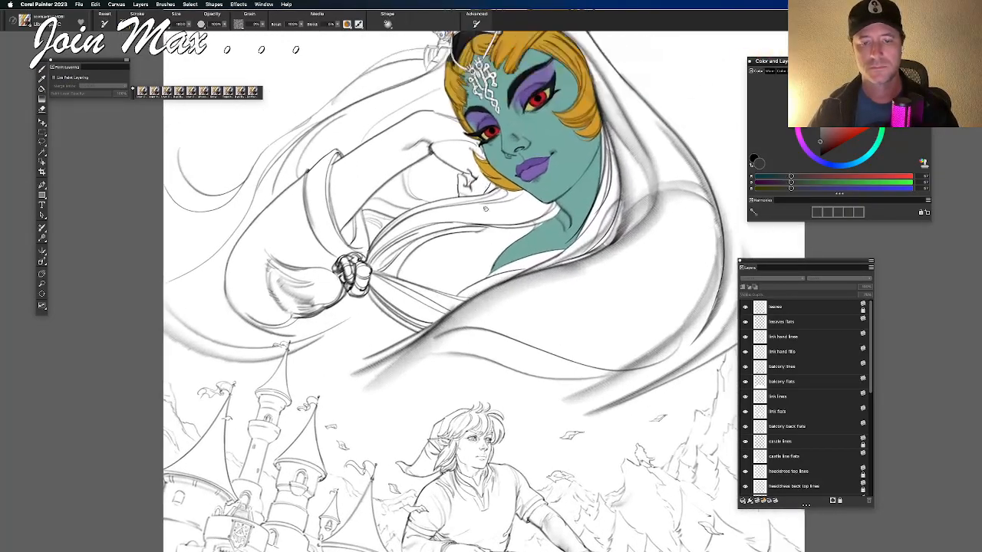
scroll(483, 230, up, 5)
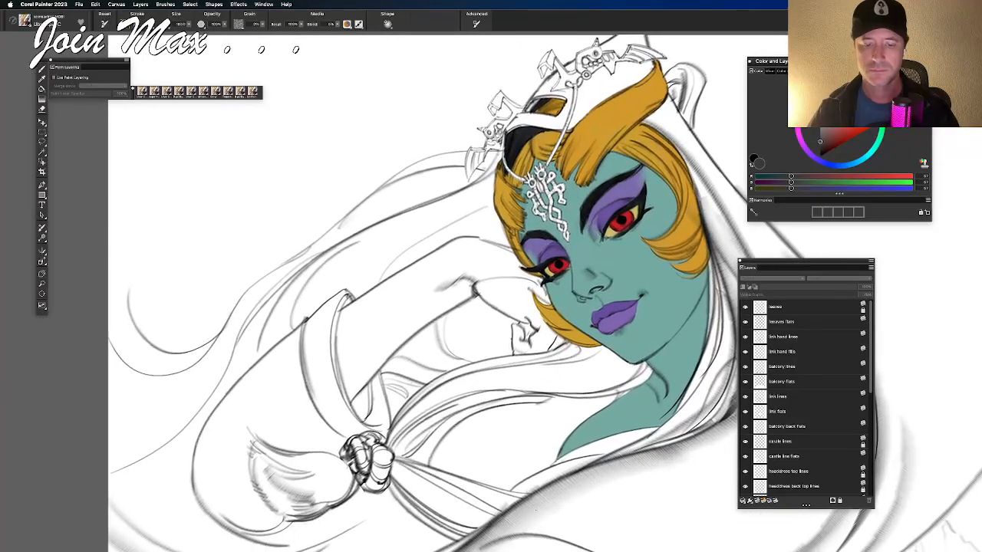
key(f)
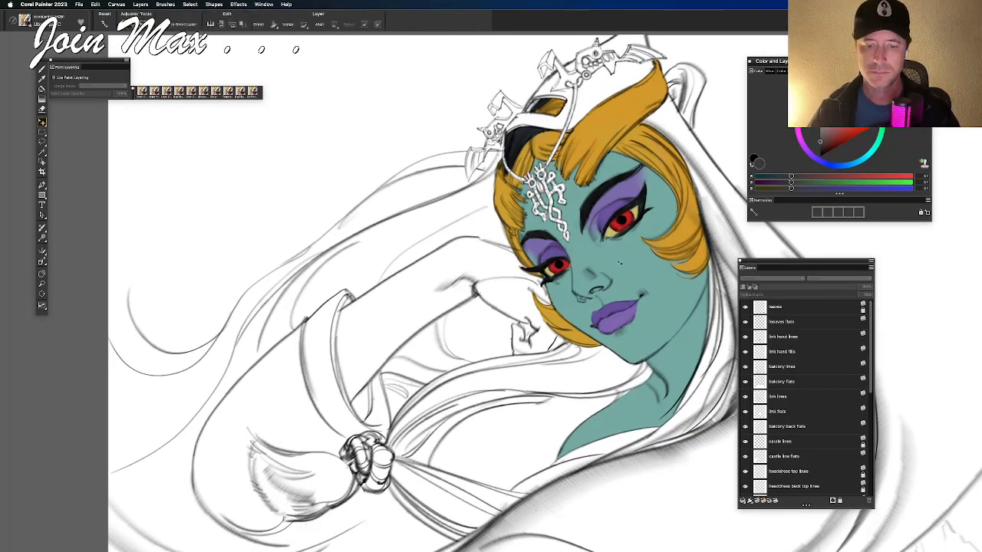
right_click(628, 264)
click(643, 274)
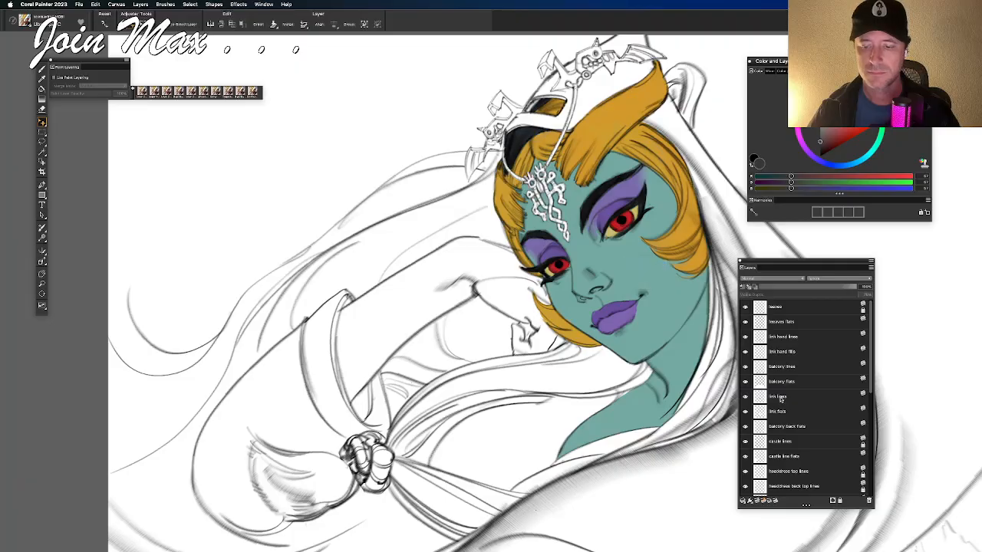
scroll(785, 395, down, 4)
click(748, 411)
click(748, 410)
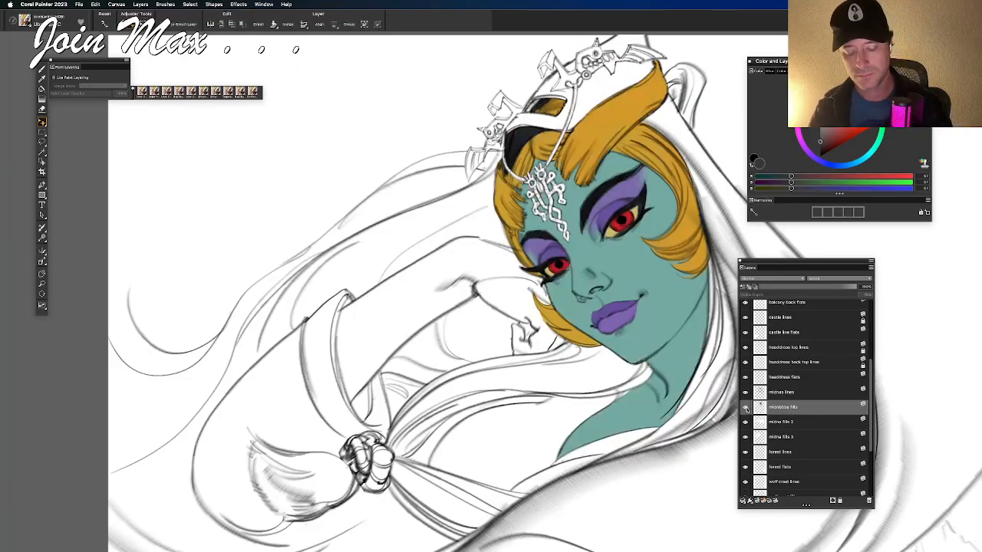
Step: Sample the teal skin colour from the face and paint the raised hand and wrist on the midna fills 2 layer
key(b)
alt+click(619, 259)
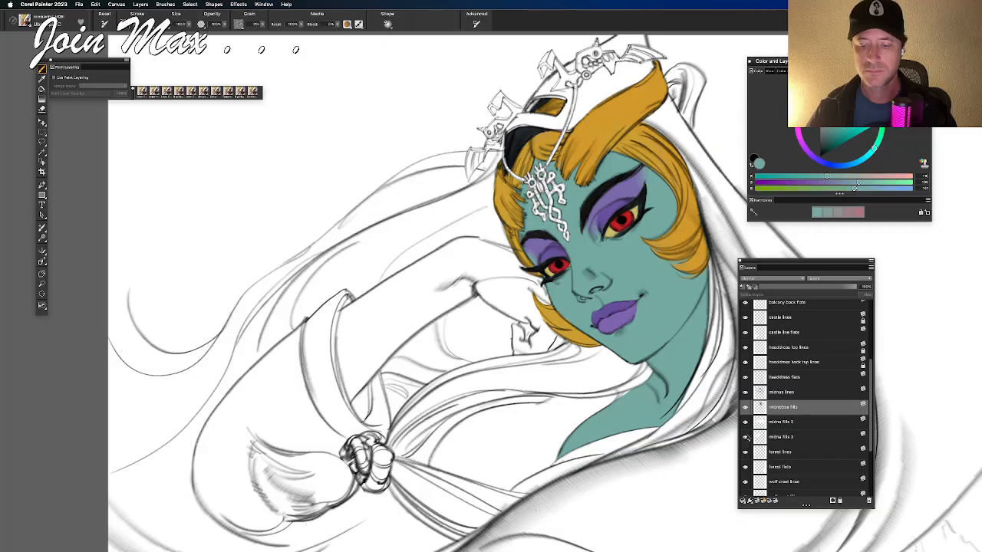
click(774, 426)
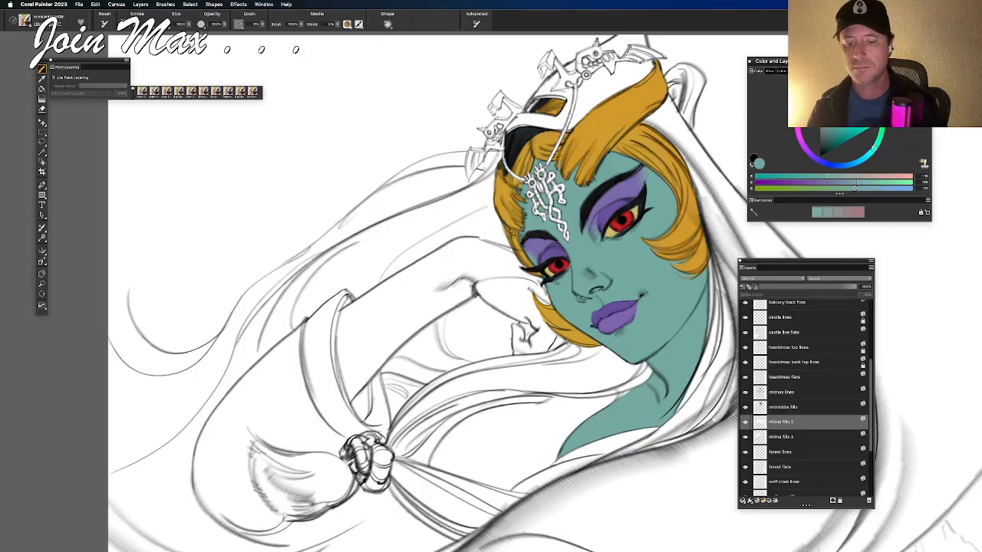
drag(512, 290, 499, 315)
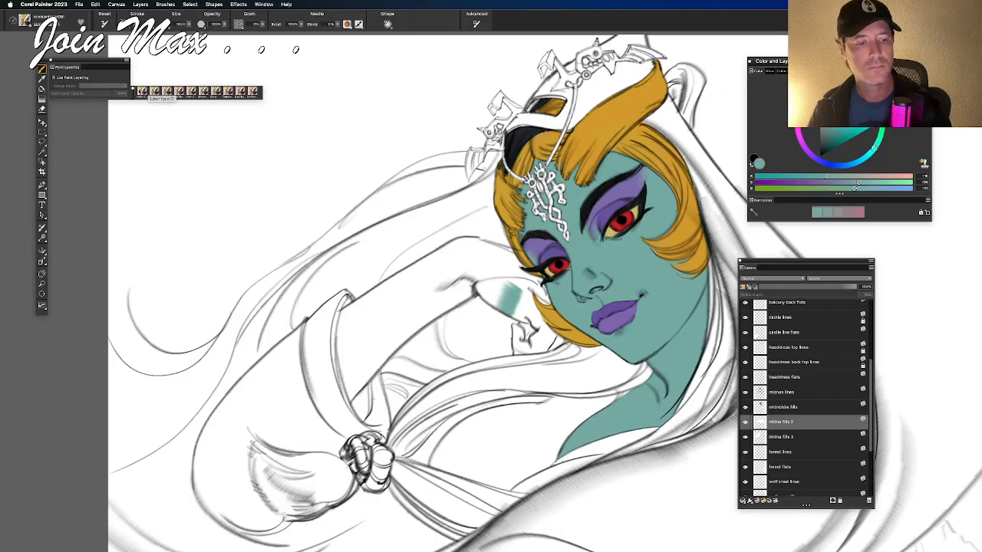
drag(529, 296, 512, 315)
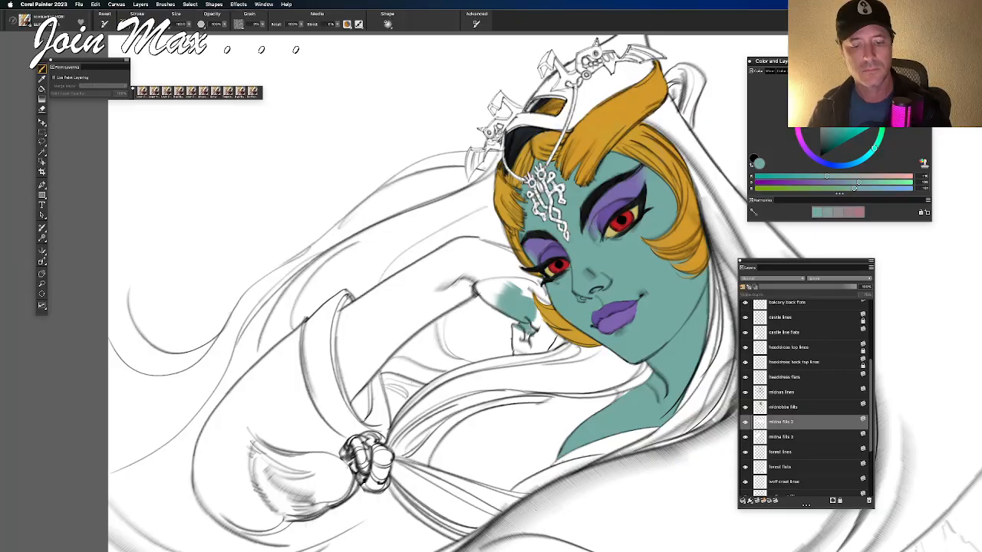
drag(534, 299, 515, 349)
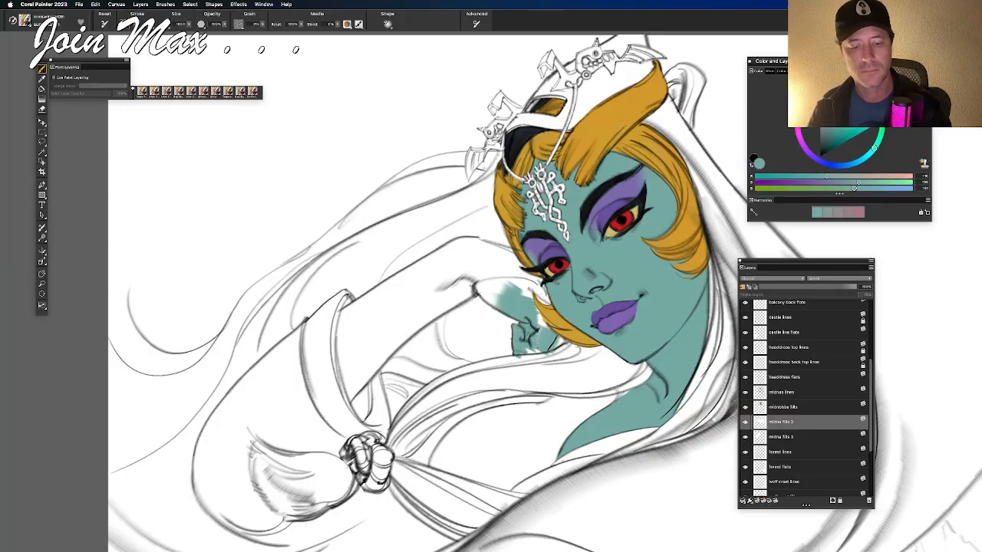
drag(546, 328, 513, 365)
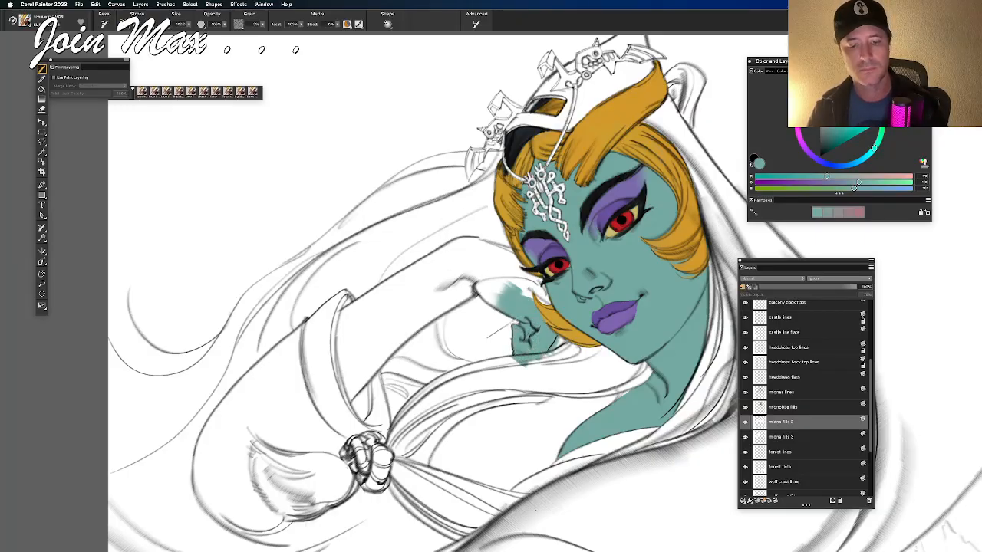
mouse_move(536, 292)
mouse_down()
mouse_move(503, 281)
mouse_move(524, 282)
mouse_up()
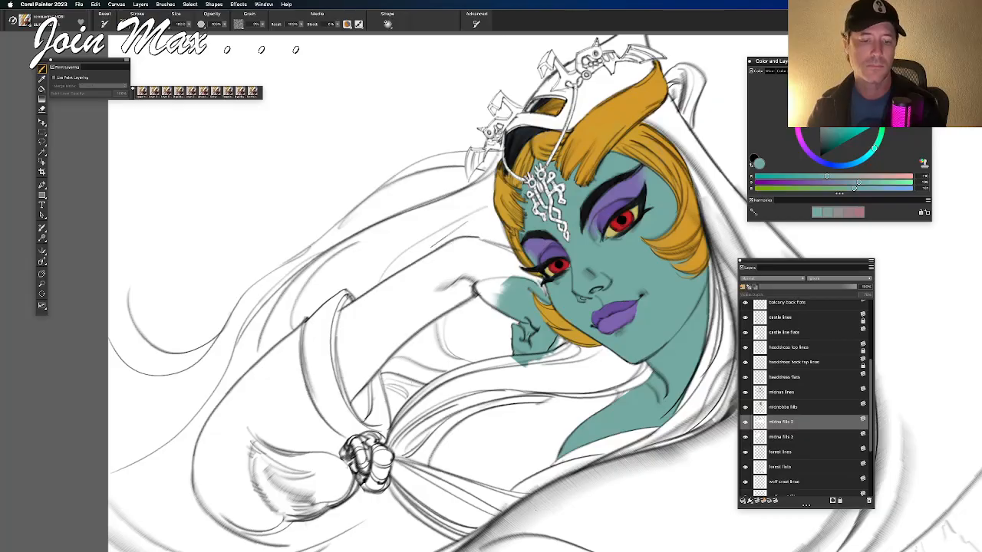
drag(508, 290, 481, 286)
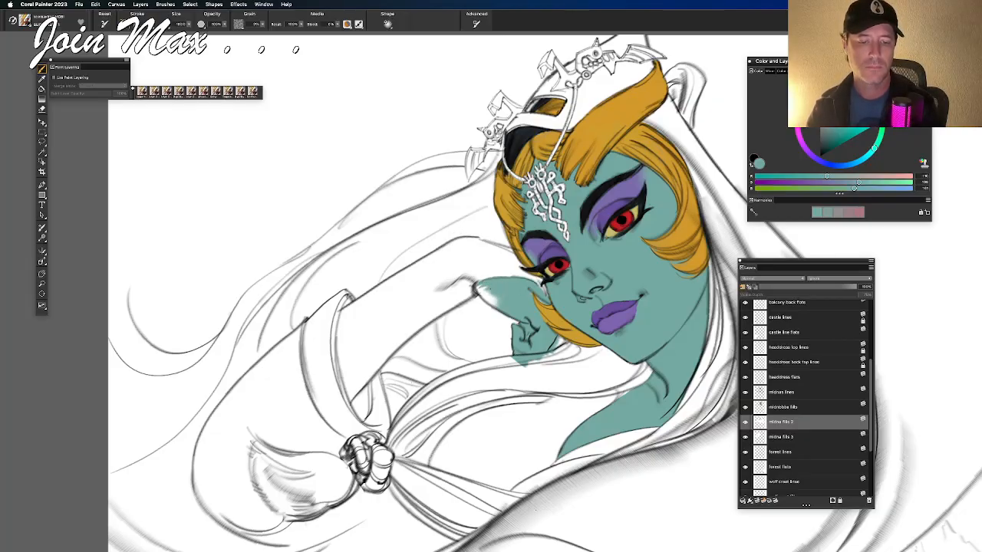
drag(498, 301, 472, 287)
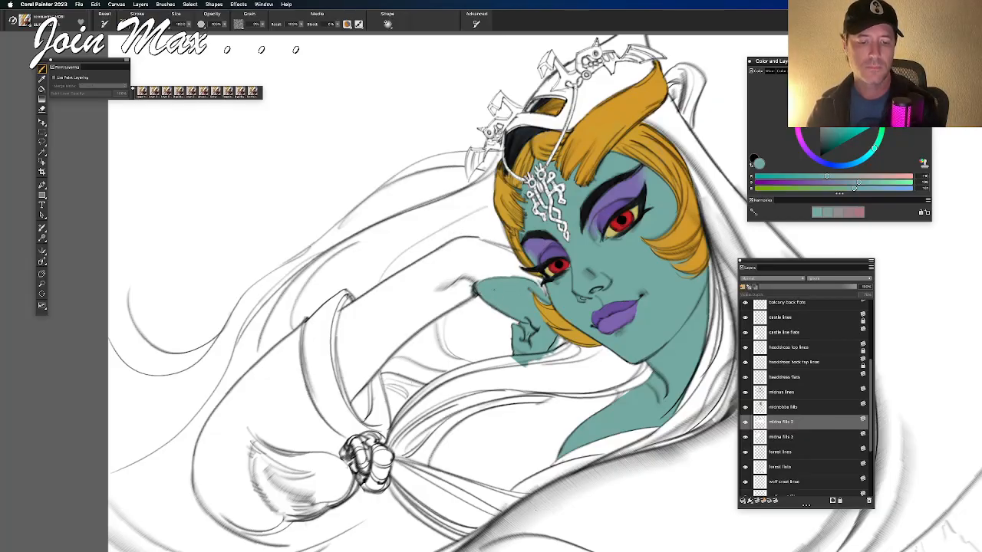
drag(545, 296, 523, 279)
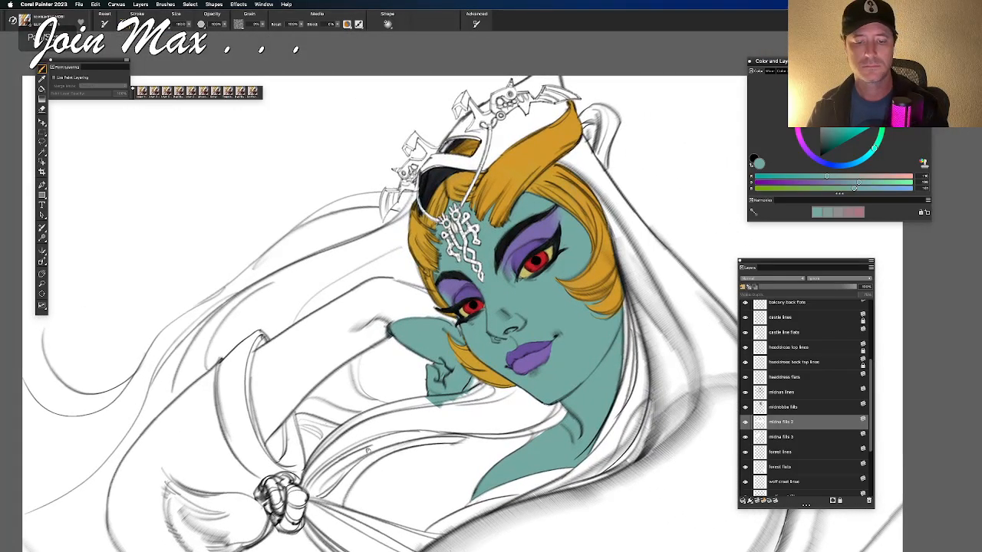
Step: Open the reference screenshot of the teal-skinned, orange-haired character as a separate document in Corel Painter
drag(385, 474, 446, 442)
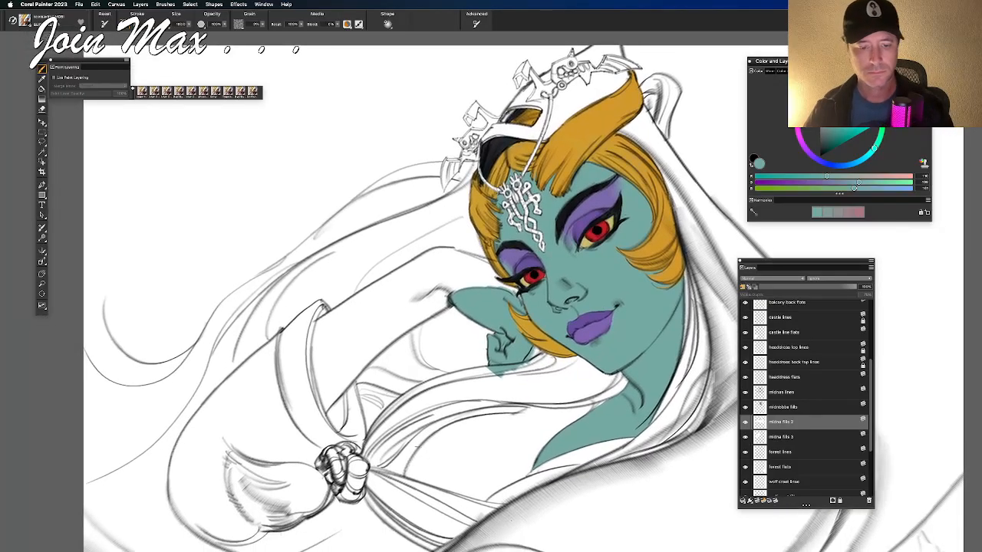
click(264, 4)
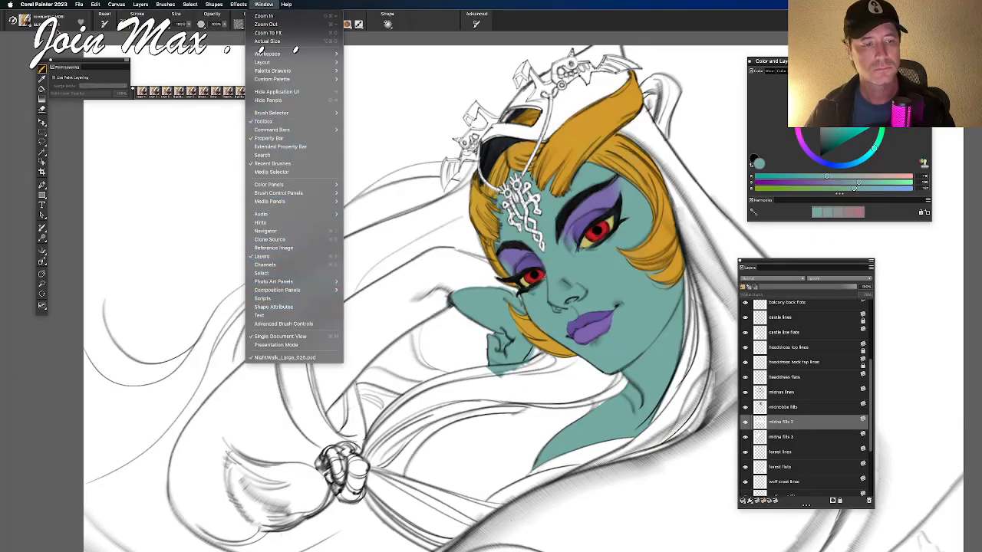
click(79, 5)
key(super+Tab)
key(super+Tab)
key(super+Tab)
key(super+Tab)
key(super+Tab)
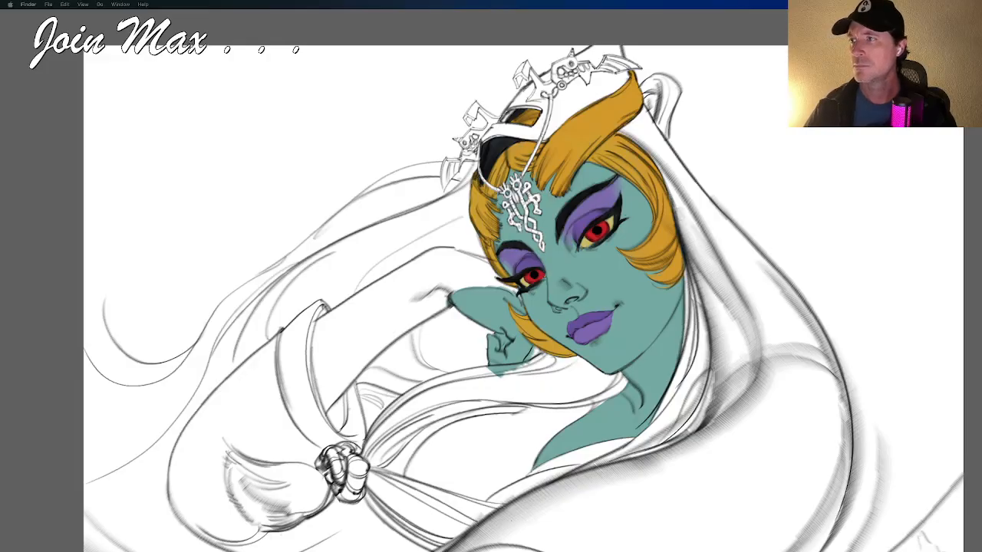
mouse_move(511, 528)
mouse_down()
mouse_move(498, 546)
mouse_move(300, 531)
mouse_up()
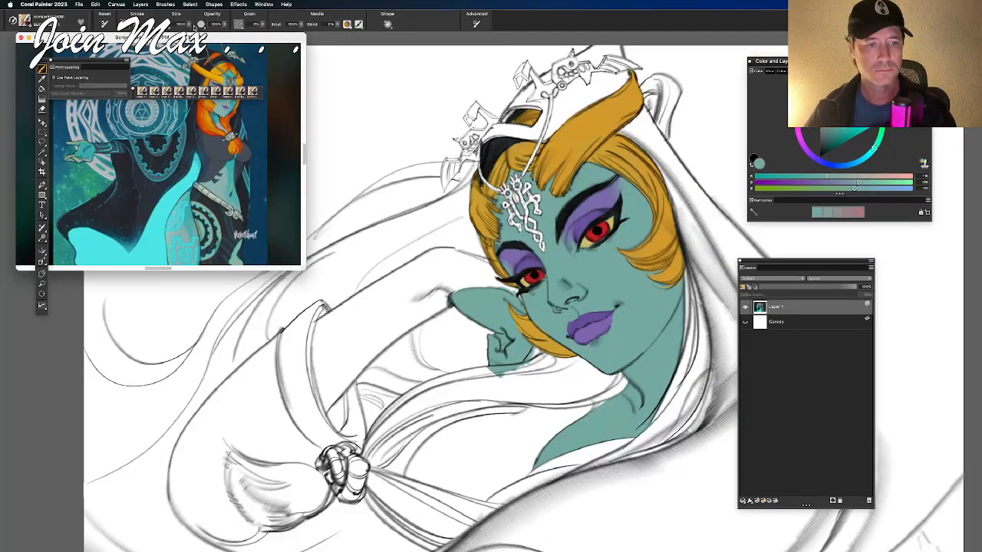
Step: Arrange the reference image and a reduced NightWalk_Large_025.psd window so both stay visible while painting
drag(194, 27, 900, 327)
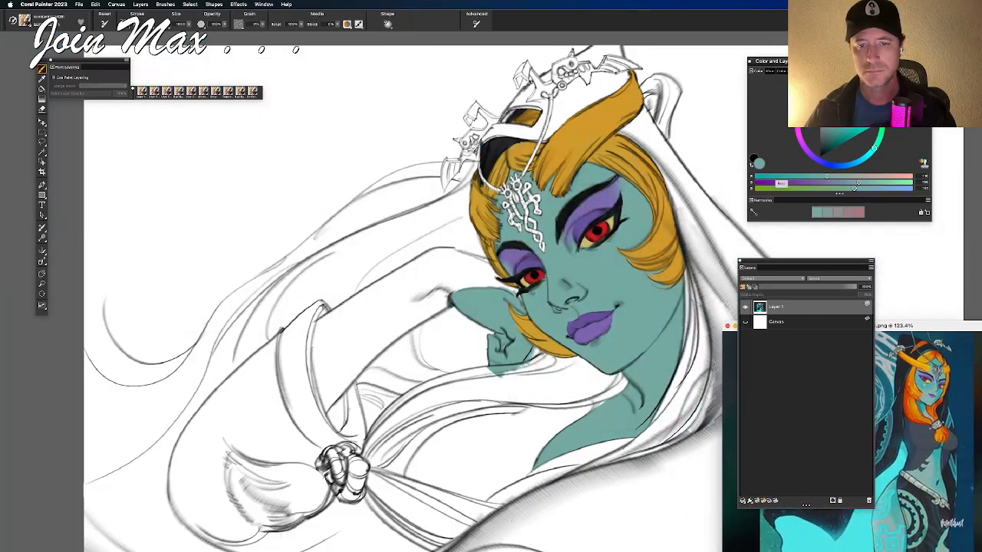
click(545, 83)
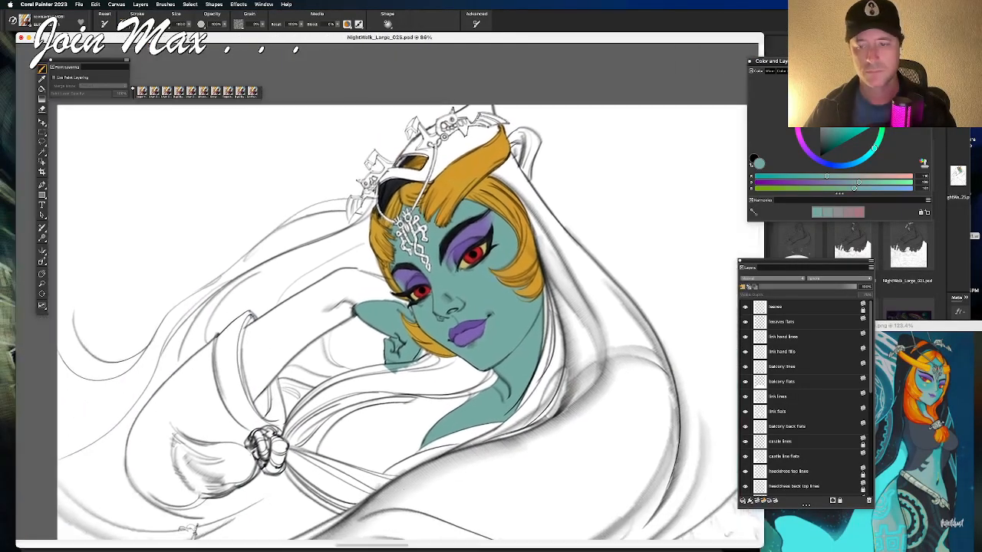
scroll(406, 322, up, 2)
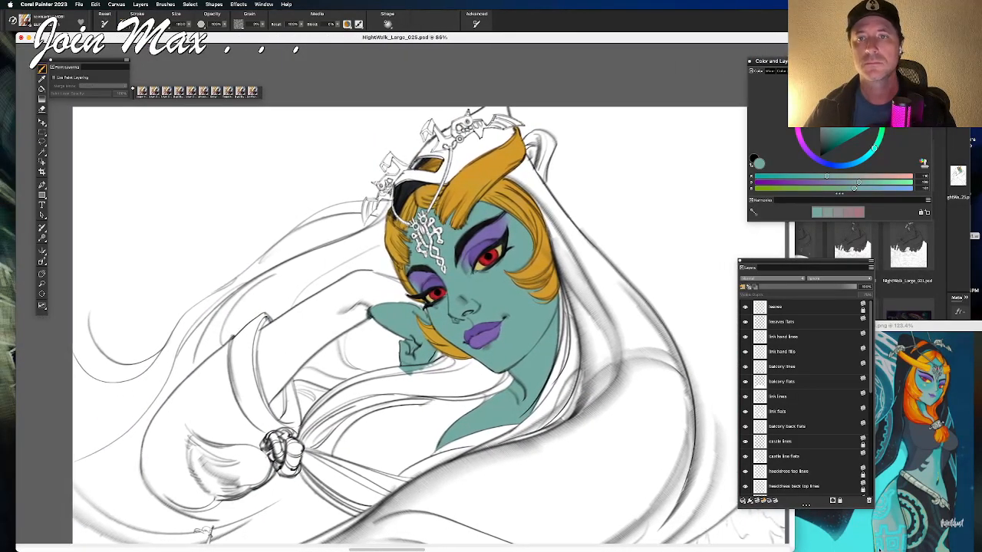
Step: Move the Layers panel clear of the reference image, sample its dark slate clothing colour and return to NightWalk_Large_025.psd
drag(786, 266, 794, 228)
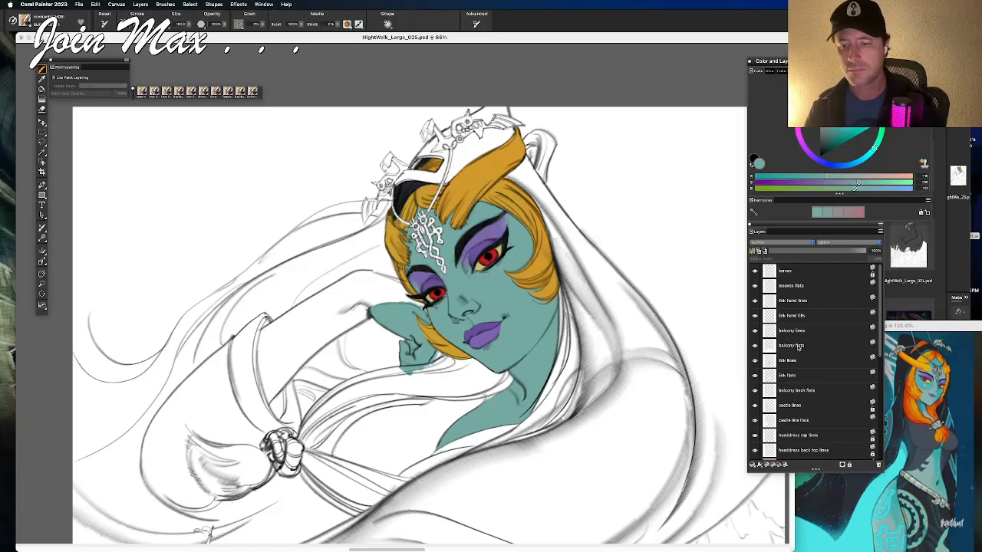
drag(786, 229, 734, 172)
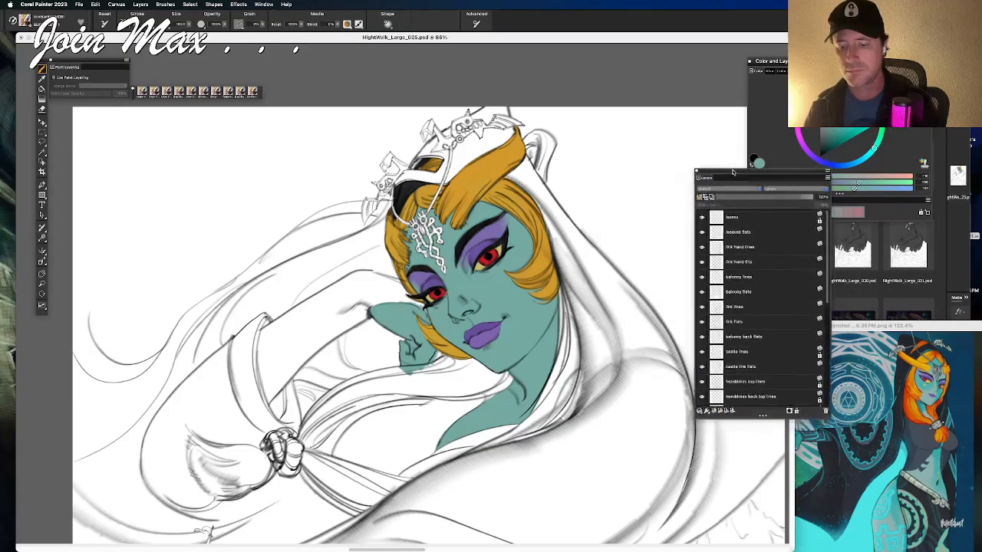
click(921, 433)
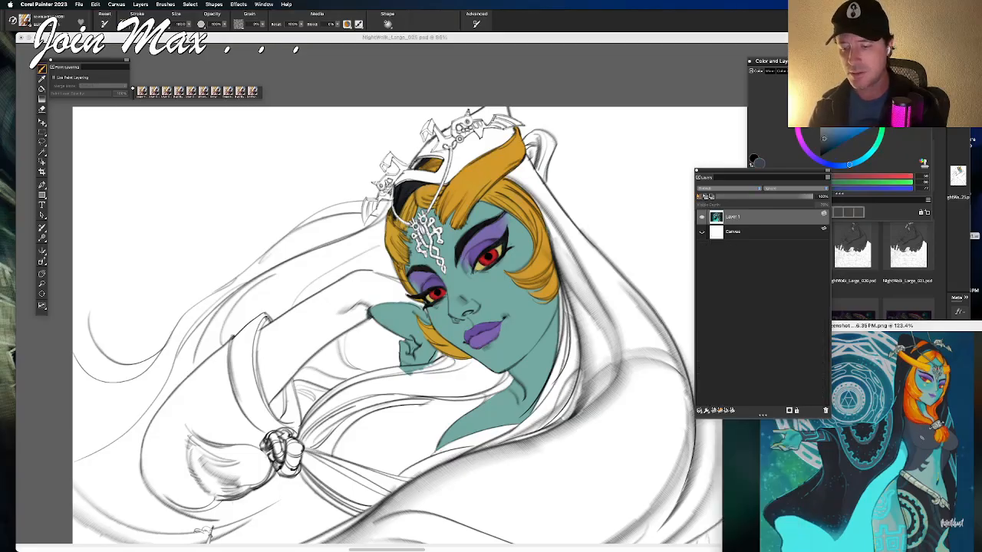
click(318, 37)
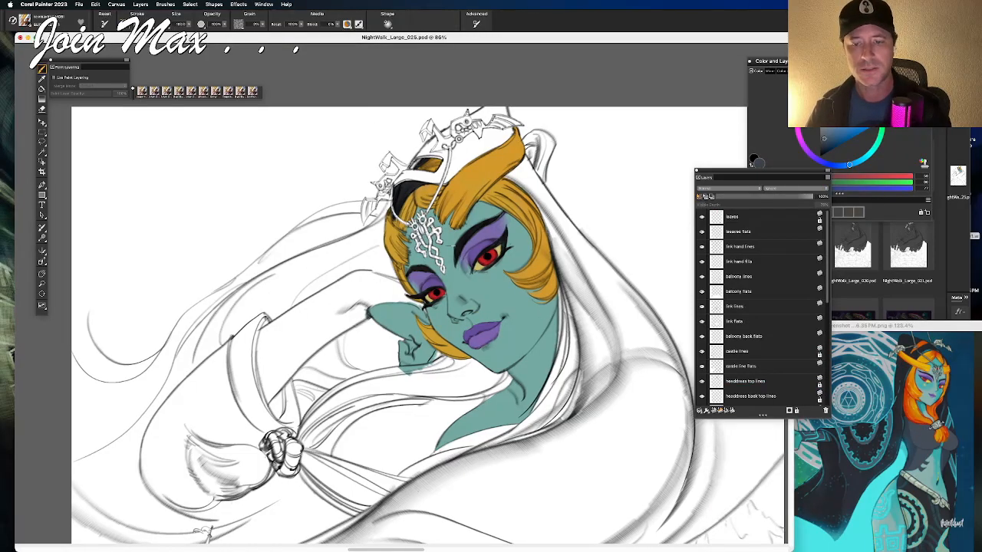
Step: Paint the woman's fitted arm sleeve dark slate from the wrist down to the hair knot, touching up the gap by the wrist
mouse_move(338, 301)
mouse_down()
mouse_move(337, 286)
mouse_move(335, 330)
mouse_move(324, 338)
mouse_move(356, 275)
mouse_move(362, 322)
mouse_move(372, 273)
mouse_move(427, 313)
mouse_up()
drag(372, 290, 406, 301)
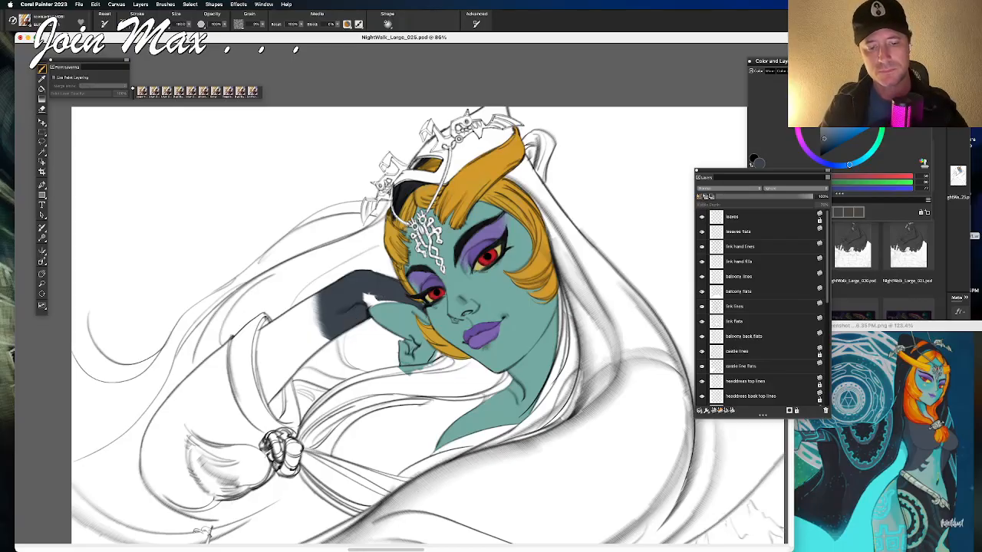
drag(399, 299, 372, 303)
key(super+z)
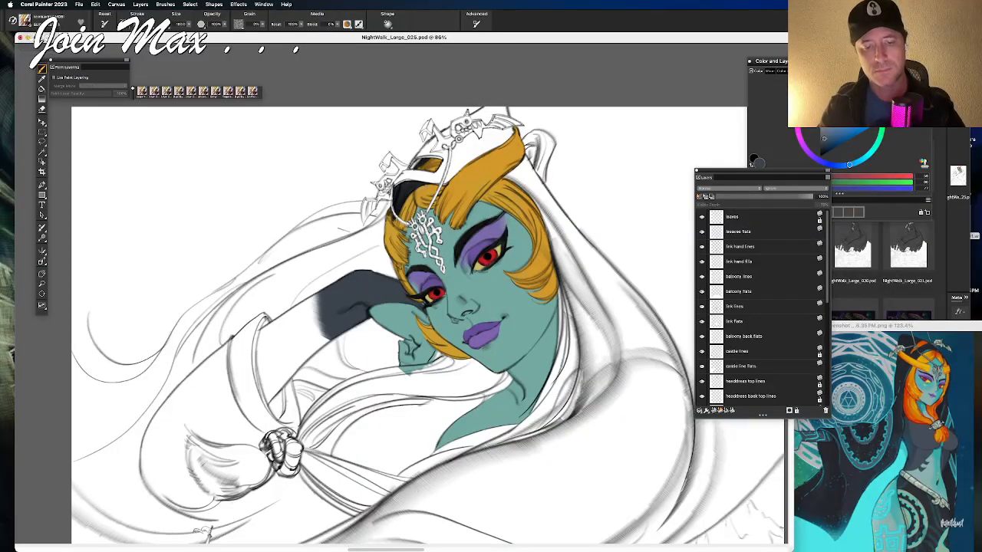
mouse_move(330, 295)
mouse_down()
mouse_move(304, 291)
mouse_move(260, 414)
mouse_move(300, 439)
mouse_move(293, 407)
mouse_up()
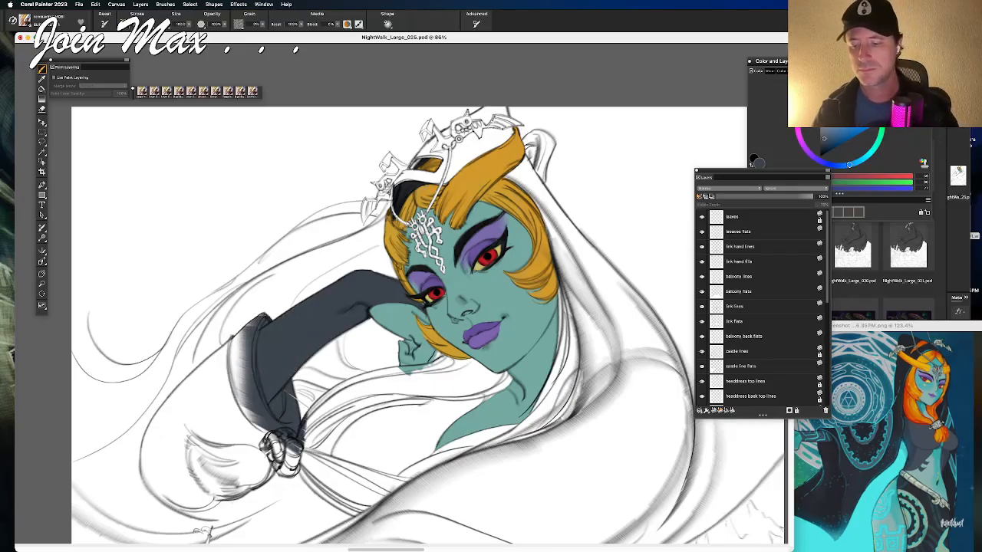
Step: Sample the near-black cloak colour from the reference and paint the folded cuff and upper part of the puffed sleeve
click(899, 412)
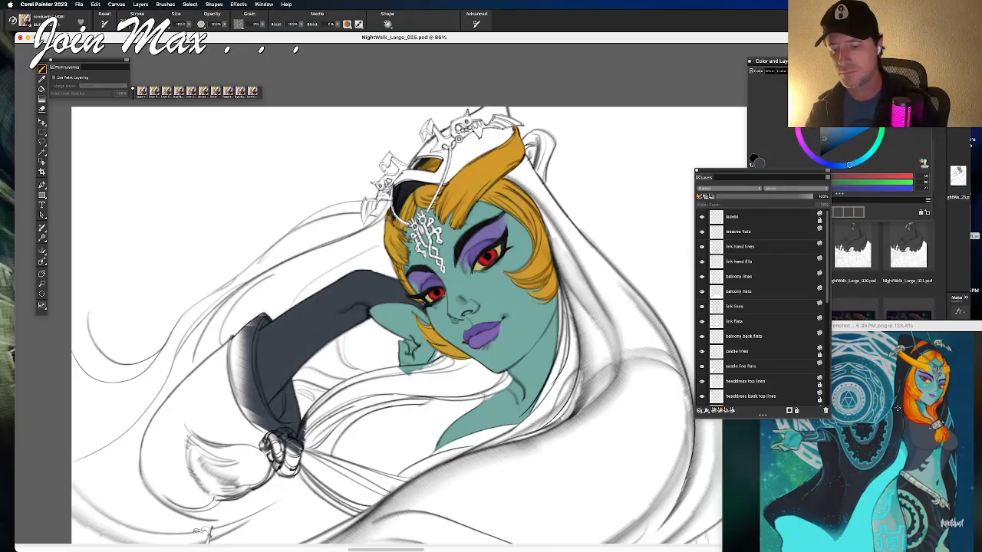
mouse_move(238, 338)
mouse_down()
mouse_move(213, 360)
mouse_move(192, 401)
mouse_move(170, 413)
mouse_up()
drag(244, 324, 240, 368)
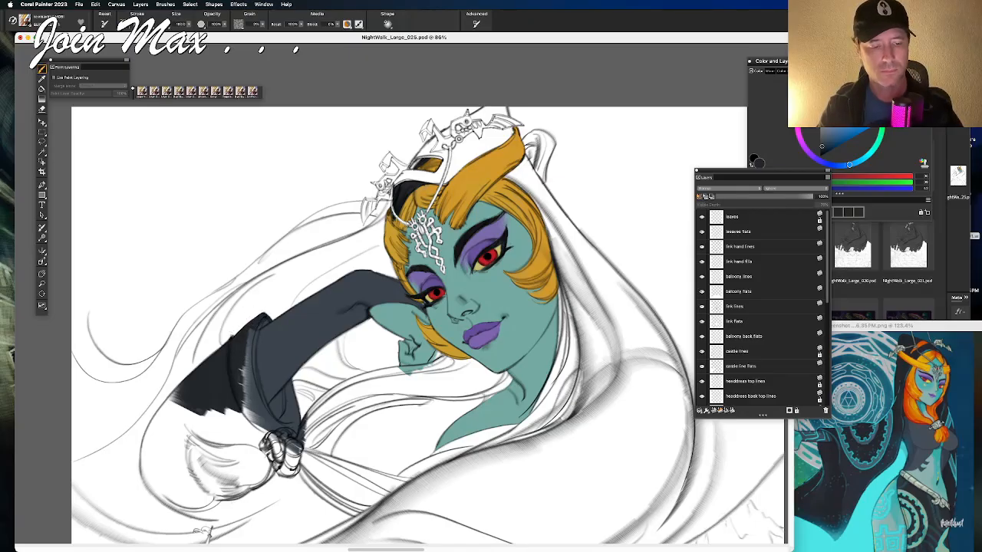
mouse_move(239, 345)
mouse_down()
mouse_move(253, 338)
mouse_move(251, 374)
mouse_up()
drag(246, 324, 249, 409)
mouse_move(255, 356)
mouse_down()
mouse_move(261, 413)
mouse_move(278, 391)
mouse_up()
Step: Finish the near-black cuff edges, fill the rest of the puffed sleeve and block in the bodice over the chest
key(super+equal)
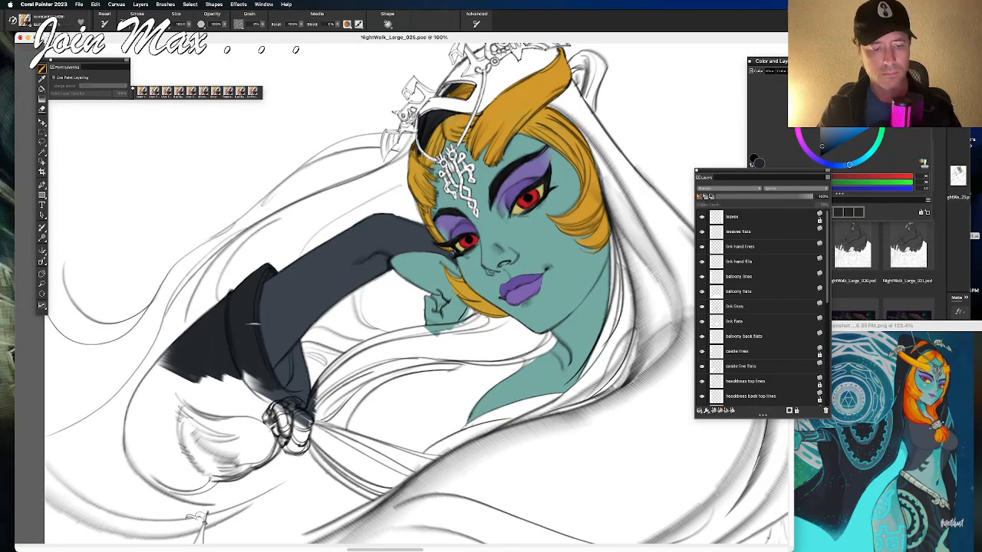
mouse_move(258, 357)
mouse_down()
mouse_move(258, 387)
mouse_move(238, 396)
mouse_move(234, 411)
mouse_move(282, 400)
mouse_up()
drag(286, 311, 314, 309)
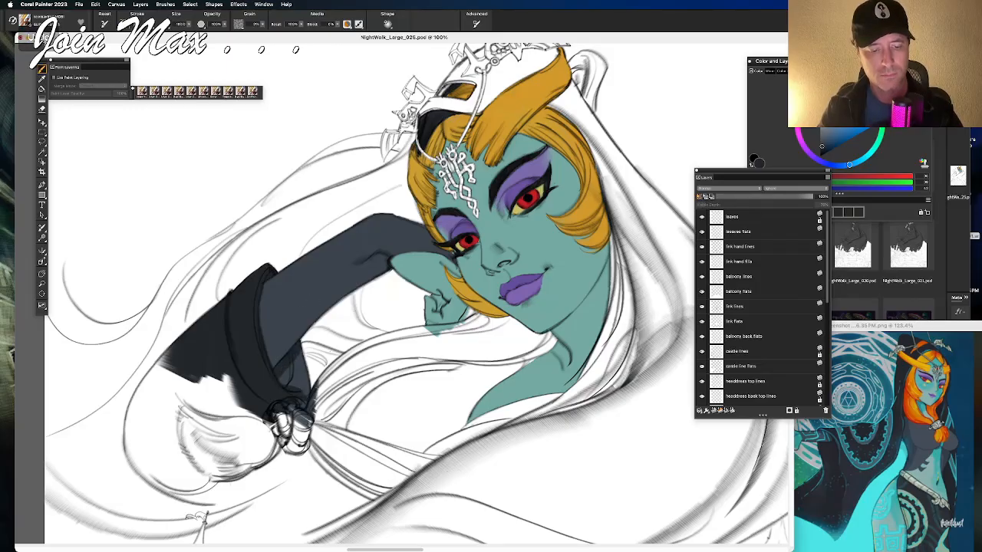
mouse_move(249, 341)
mouse_down()
mouse_move(224, 399)
mouse_move(257, 449)
mouse_move(196, 407)
mouse_move(169, 430)
mouse_move(165, 369)
mouse_move(142, 453)
mouse_move(130, 399)
mouse_move(142, 480)
mouse_move(257, 456)
mouse_move(406, 384)
mouse_move(368, 376)
mouse_move(441, 372)
mouse_move(454, 449)
mouse_move(399, 472)
mouse_move(375, 460)
mouse_up()
mouse_move(453, 370)
mouse_down()
mouse_move(465, 370)
mouse_move(435, 357)
mouse_move(402, 370)
mouse_up()
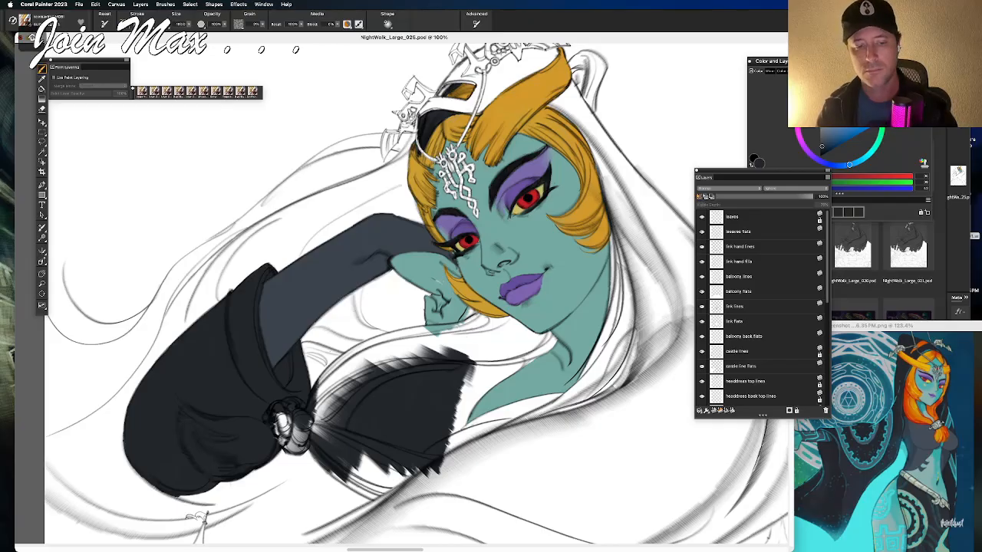
Step: Sample the teal skin colour from the upper chest and extend the raised hand's fill down to the hair strand
alt+click(513, 393)
mouse_move(462, 316)
mouse_down()
mouse_move(475, 317)
mouse_move(467, 330)
mouse_up()
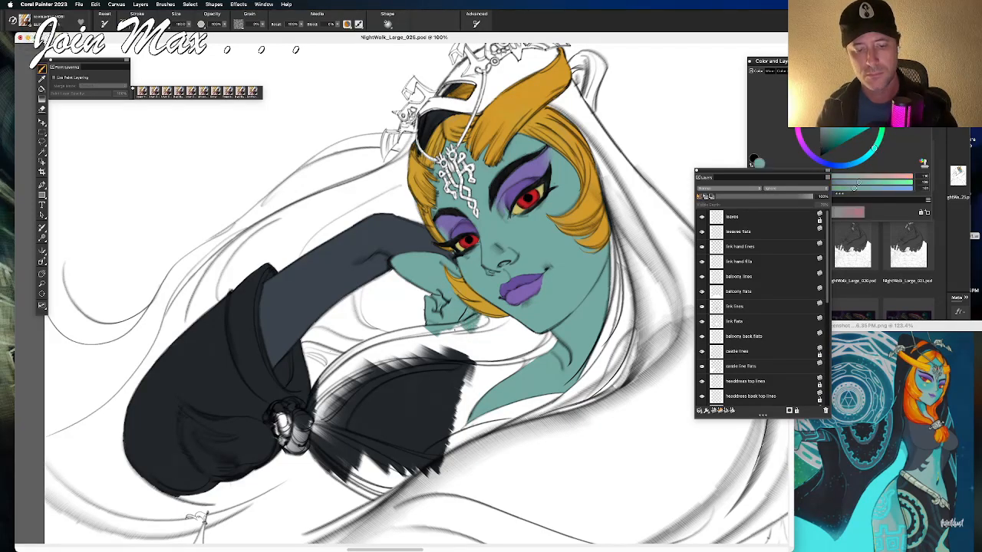
Step: Sample the slate colour from the fitted sleeve and repaint the bodice with it out to the neckline
alt+click(410, 237)
alt+click(244, 337)
drag(480, 368, 462, 437)
alt+click(422, 244)
mouse_move(470, 359)
mouse_down()
mouse_move(454, 407)
mouse_move(483, 354)
mouse_move(439, 414)
mouse_move(407, 361)
mouse_move(349, 445)
mouse_up()
mouse_move(330, 384)
mouse_down()
mouse_move(353, 460)
mouse_move(384, 418)
mouse_move(414, 464)
mouse_up()
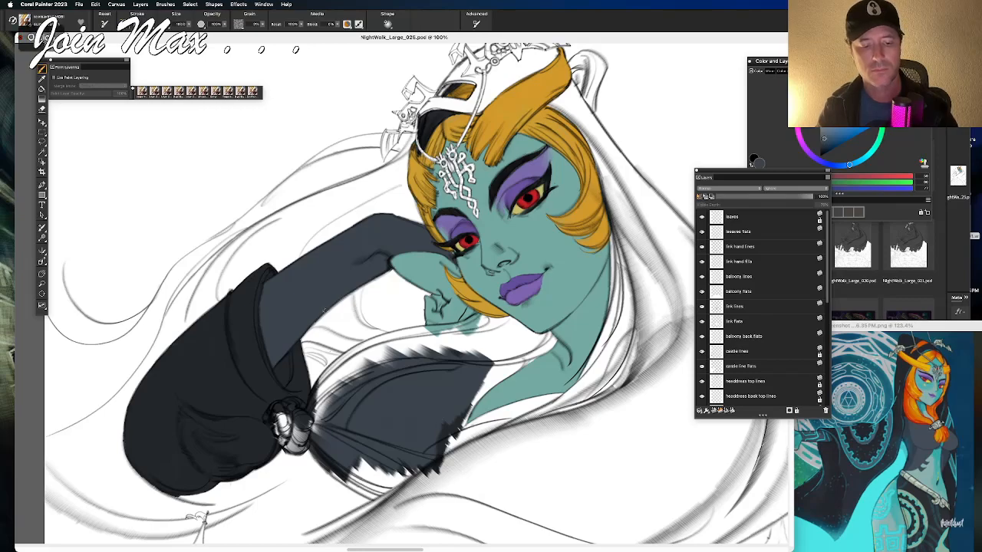
Step: Sample the near-black of the cuff and paint a dark band along the bodice's upper edge, undoing stray strokes
alt+click(240, 344)
mouse_move(350, 389)
mouse_down()
mouse_move(343, 426)
mouse_move(328, 402)
mouse_move(322, 423)
mouse_up()
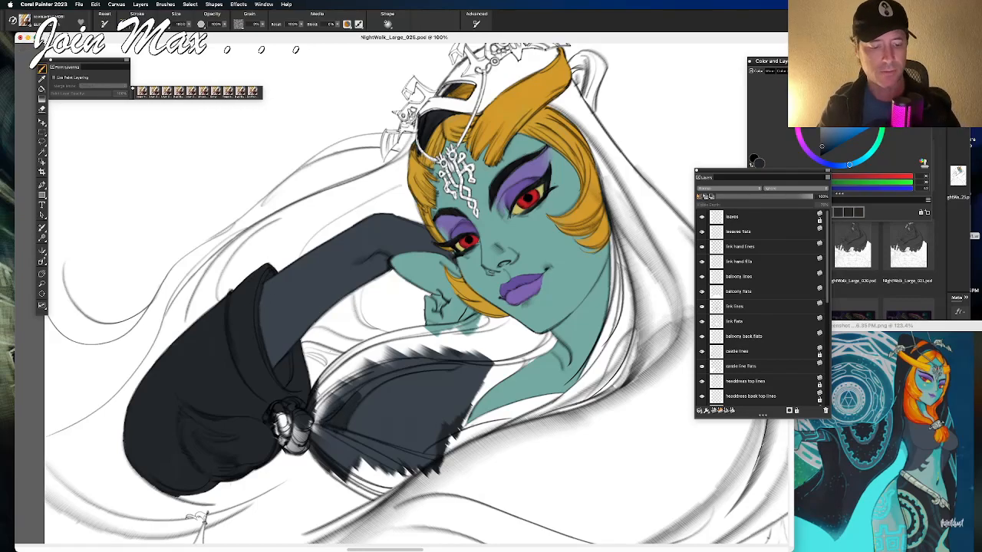
mouse_move(387, 372)
mouse_down()
mouse_move(359, 401)
mouse_move(342, 399)
mouse_up()
key(super+z)
key(super+z)
mouse_move(382, 376)
mouse_down()
mouse_move(348, 403)
mouse_move(370, 382)
mouse_move(347, 393)
mouse_move(393, 368)
mouse_move(463, 360)
mouse_move(415, 355)
mouse_move(440, 339)
mouse_move(431, 361)
mouse_move(419, 360)
mouse_up()
key(super+z)
key(super+z)
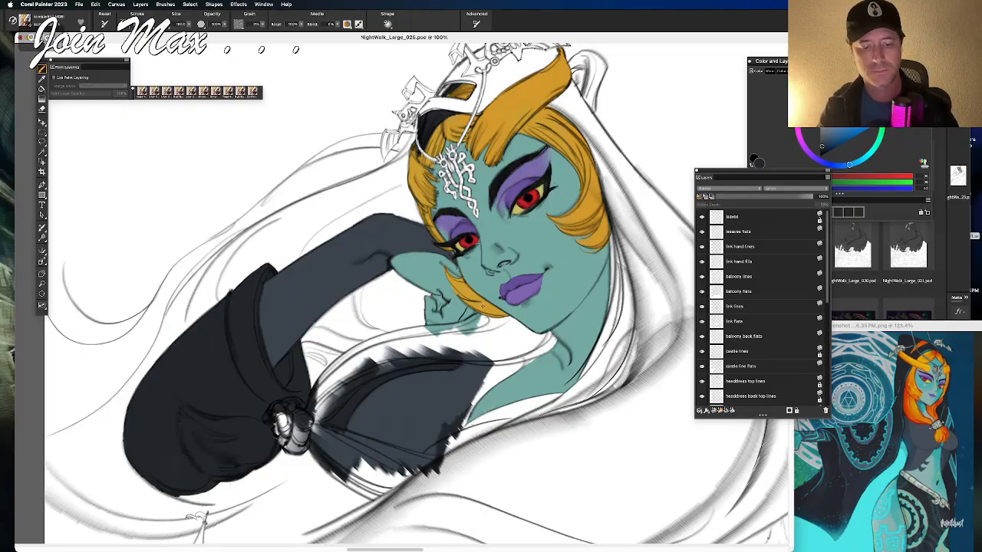
Step: Sample the orange-gold hair colour and paint the hair strand sweeping from below the raised hand to the hair knot
alt+click(485, 309)
mouse_move(418, 334)
mouse_down()
mouse_move(395, 343)
mouse_move(434, 342)
mouse_move(380, 338)
mouse_move(345, 374)
mouse_move(310, 391)
mouse_move(312, 416)
mouse_move(330, 387)
mouse_move(326, 414)
mouse_up()
key(super+z)
drag(371, 374, 335, 408)
drag(359, 381, 328, 412)
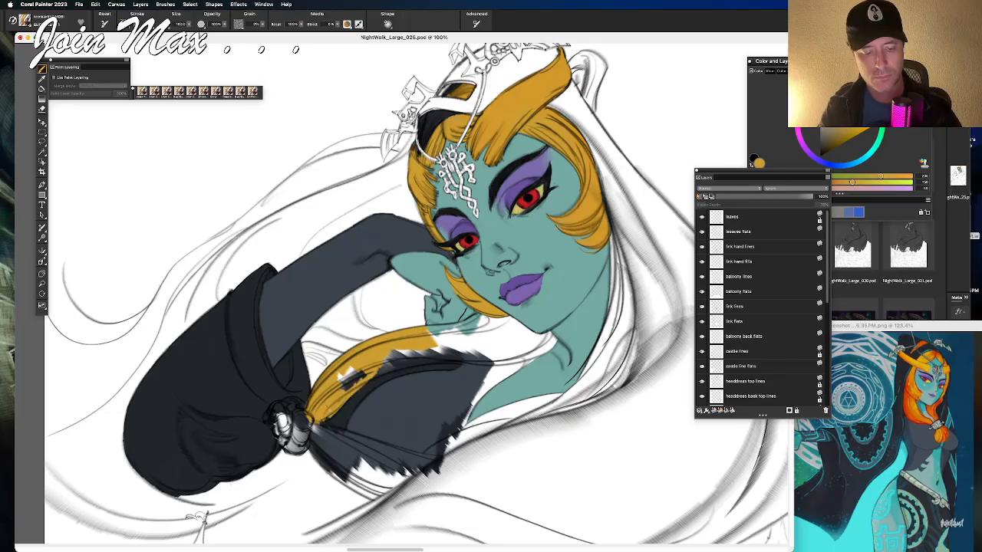
drag(363, 372, 339, 385)
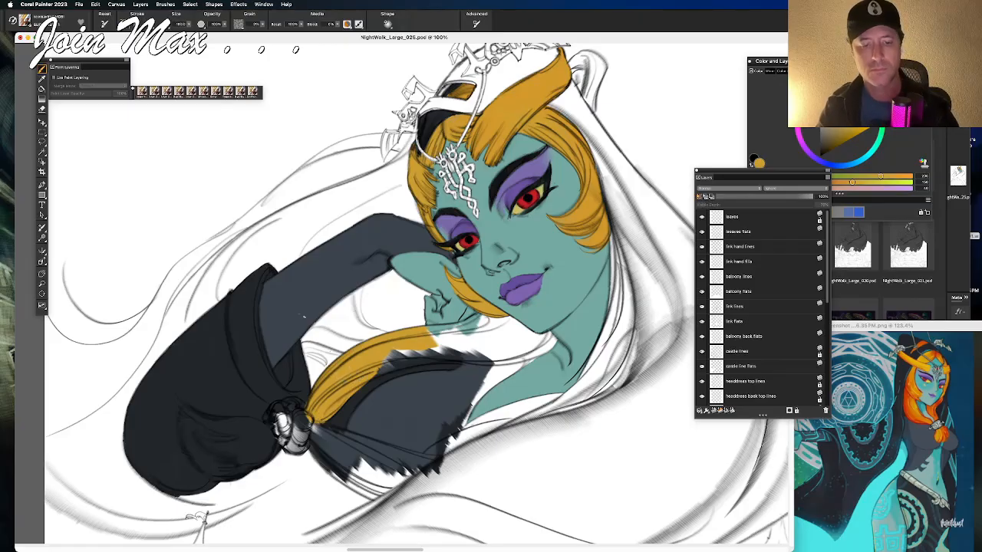
Step: Extend the orange-gold hair fill under the chin and across the remaining gaps above the bodice
mouse_move(531, 327)
mouse_down()
mouse_move(486, 350)
mouse_move(534, 345)
mouse_move(488, 374)
mouse_up()
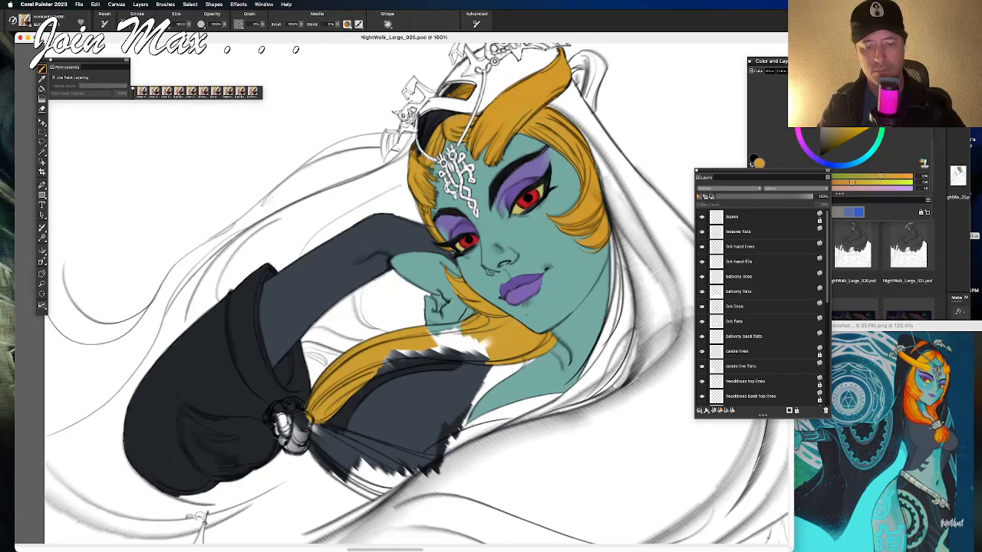
drag(459, 333, 435, 339)
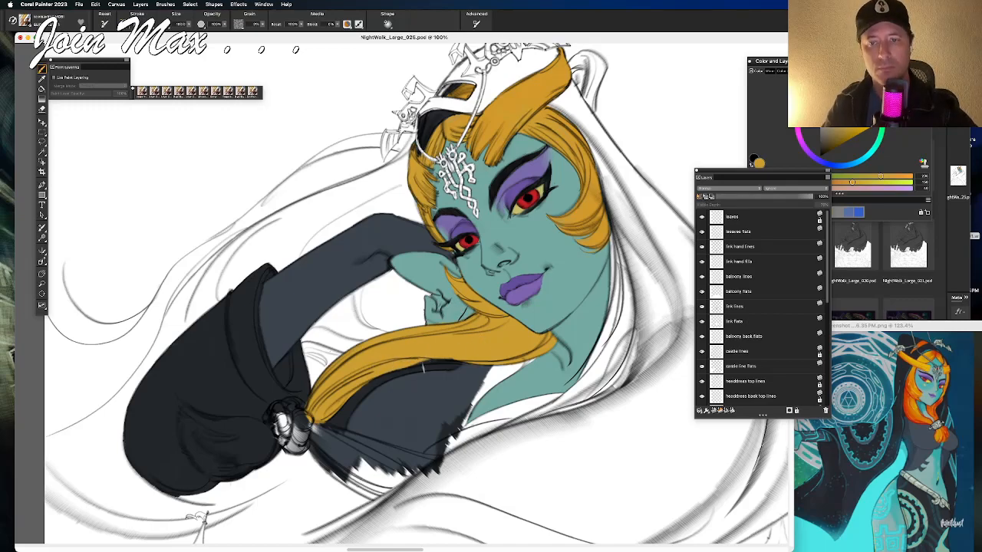
mouse_move(412, 365)
mouse_down()
mouse_move(438, 361)
mouse_move(424, 362)
mouse_up()
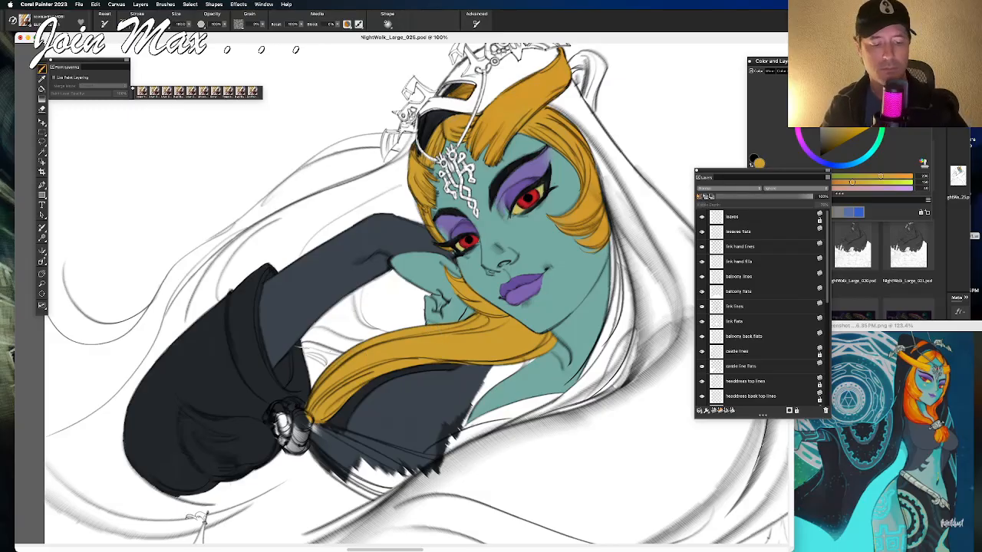
Step: Fill the hair knot beside the puffed sleeve with the orange-gold hair colour
mouse_move(279, 421)
mouse_down()
mouse_move(287, 434)
mouse_move(309, 429)
mouse_move(282, 405)
mouse_move(294, 406)
mouse_up()
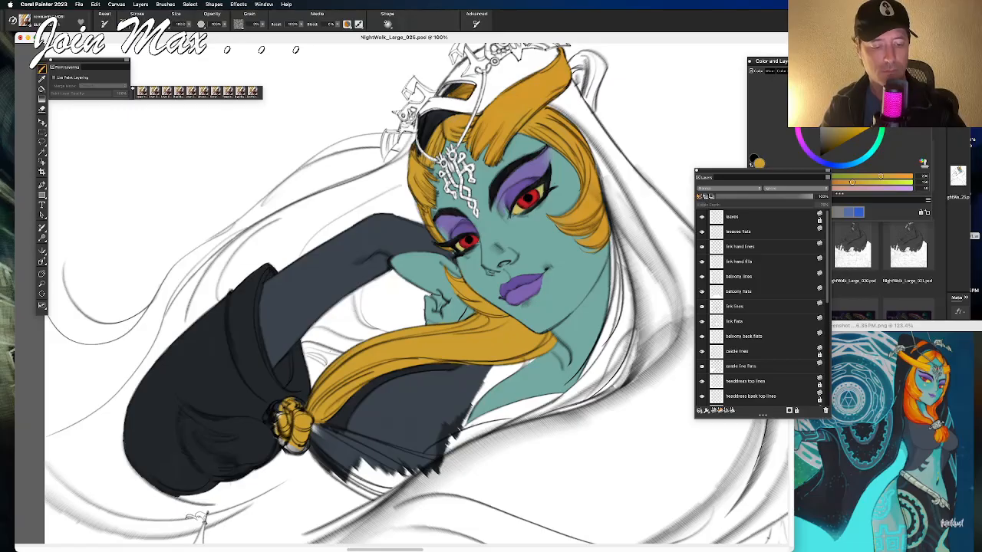
drag(272, 408, 277, 423)
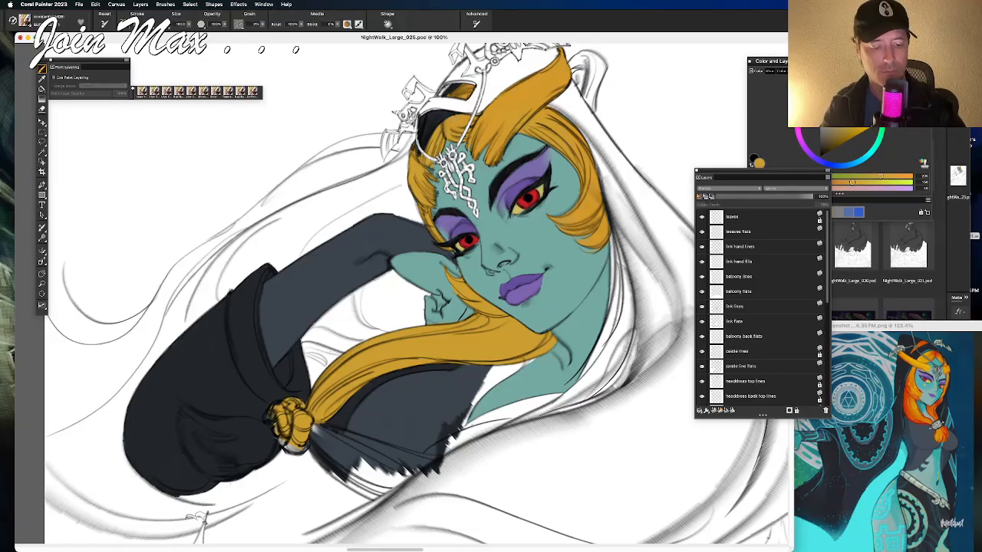
drag(264, 426, 273, 447)
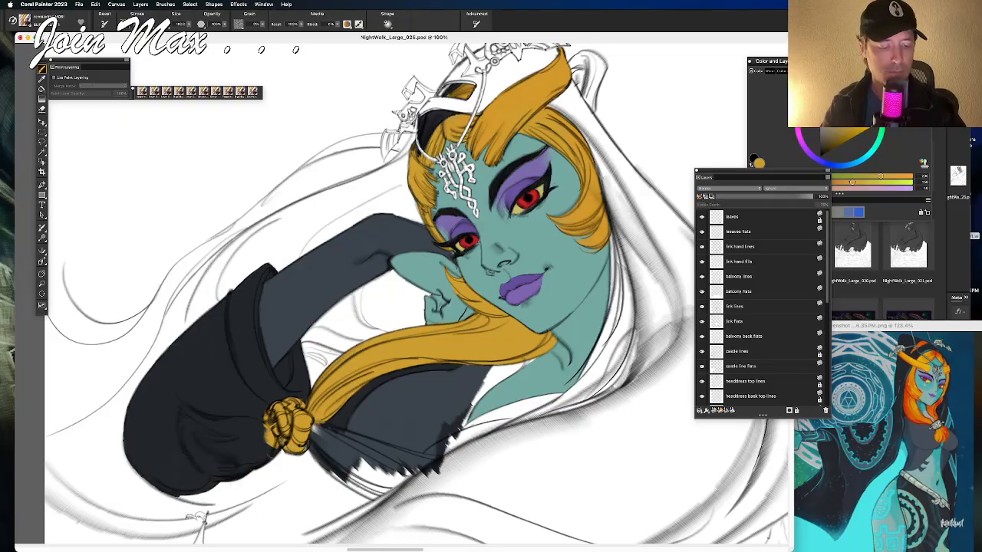
Step: Paint the hair strands that run from the knot beneath the bodice in orange-gold
mouse_move(313, 439)
mouse_down()
mouse_move(377, 496)
mouse_move(425, 470)
mouse_move(458, 468)
mouse_up()
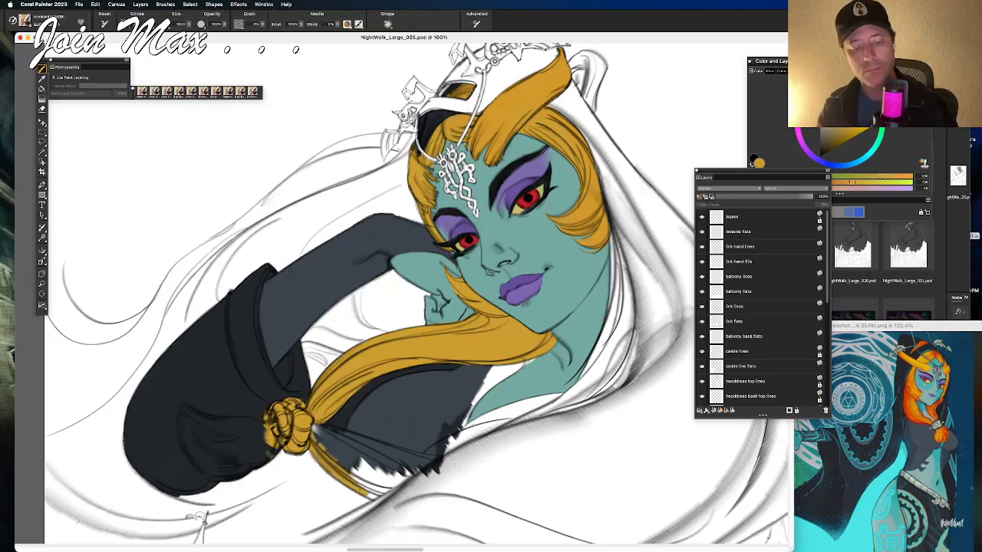
drag(391, 450, 441, 460)
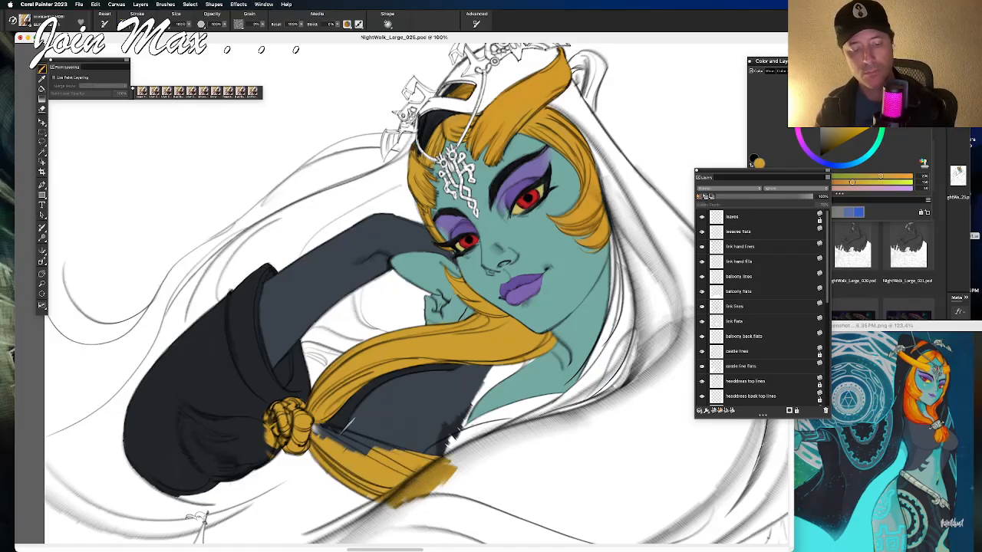
mouse_move(387, 451)
mouse_down()
mouse_move(319, 433)
mouse_move(391, 444)
mouse_up()
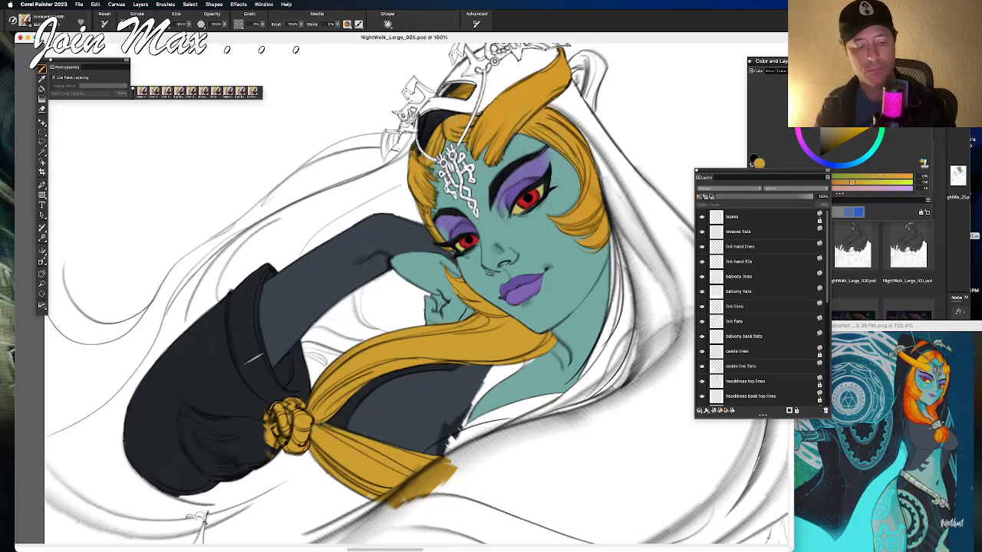
Step: Paint the loose hair tail lying over the puffed sleeve in orange-gold, cleaning up its upper edge
mouse_move(256, 454)
mouse_down()
mouse_move(269, 437)
mouse_move(248, 459)
mouse_up()
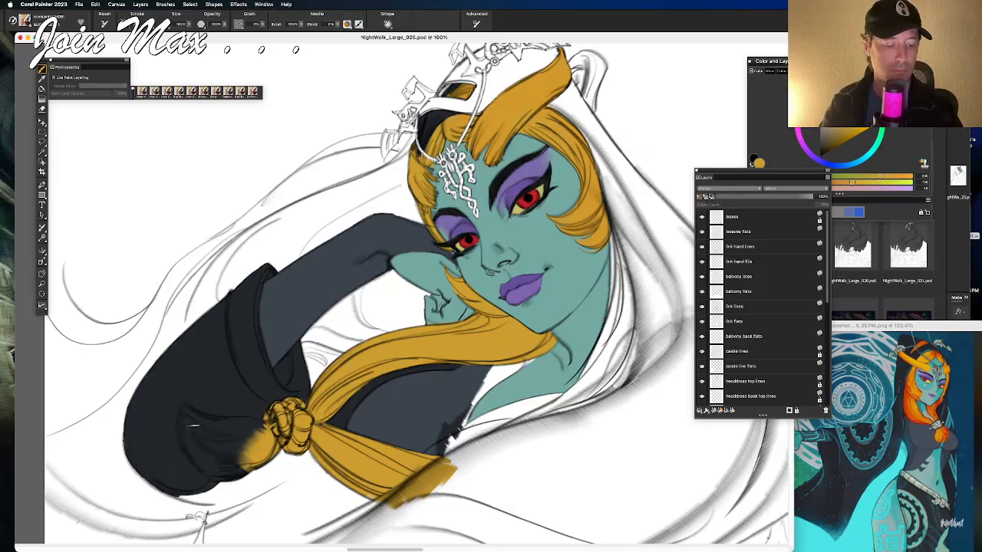
mouse_move(184, 410)
mouse_down()
mouse_move(184, 442)
mouse_move(192, 430)
mouse_move(218, 477)
mouse_up()
key(super+z)
mouse_move(194, 441)
mouse_down()
mouse_move(203, 462)
mouse_move(205, 453)
mouse_move(230, 462)
mouse_move(249, 444)
mouse_move(194, 429)
mouse_move(210, 454)
mouse_move(241, 427)
mouse_move(264, 437)
mouse_move(267, 424)
mouse_up()
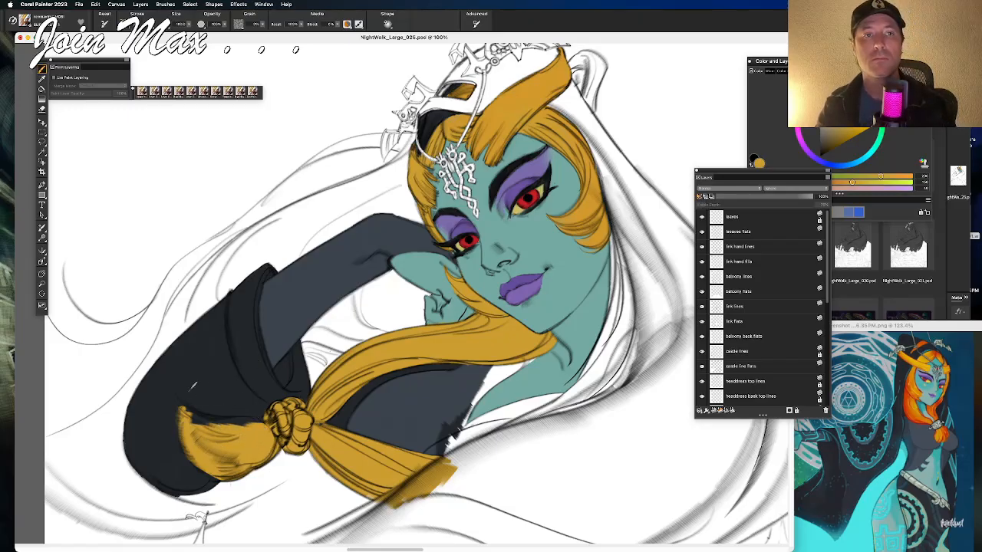
mouse_move(182, 406)
mouse_down()
mouse_move(201, 419)
mouse_move(258, 428)
mouse_up()
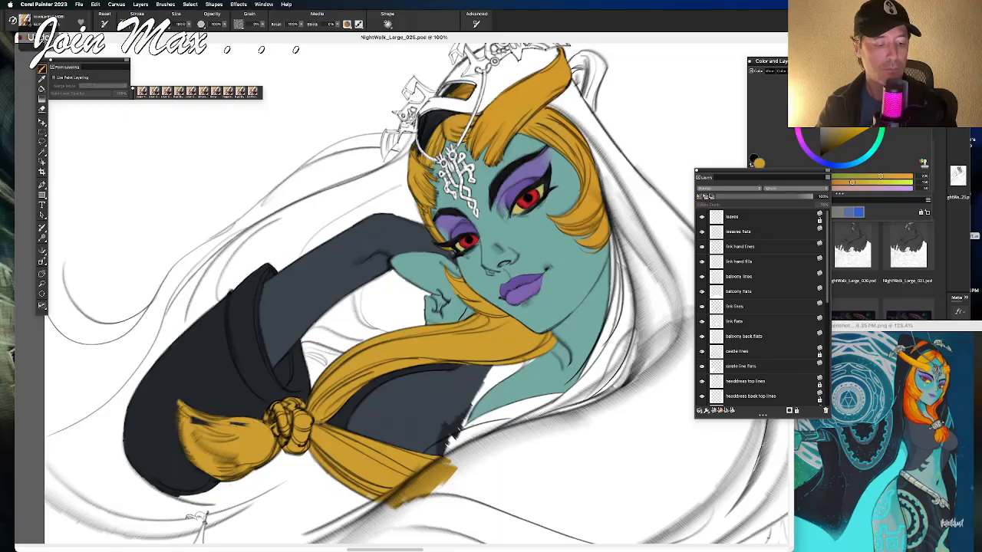
drag(191, 419, 215, 422)
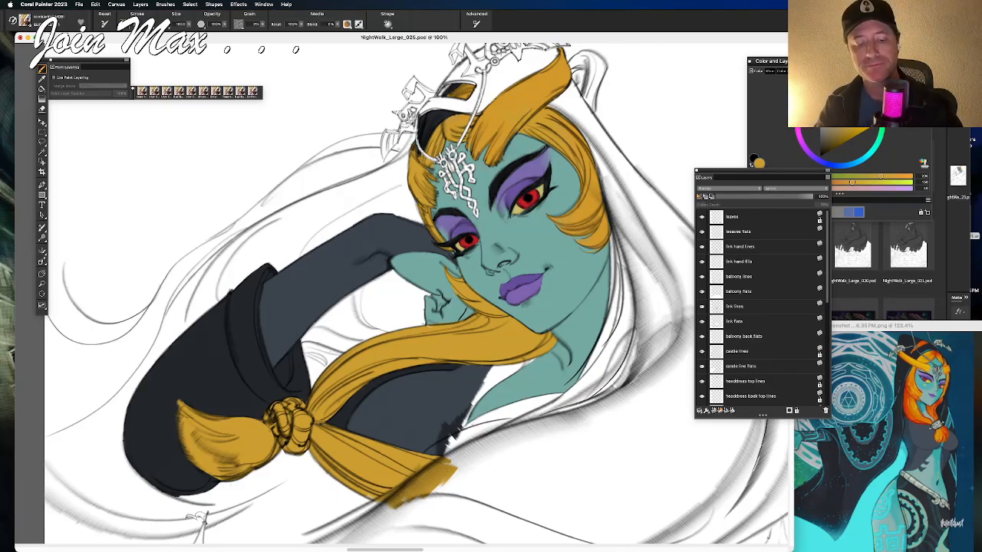
Step: Sample the bodice's slate colour and fill its ragged edge, the strip below the chest skin and the gap beside the neck
key(super+minus)
key(super+equal)
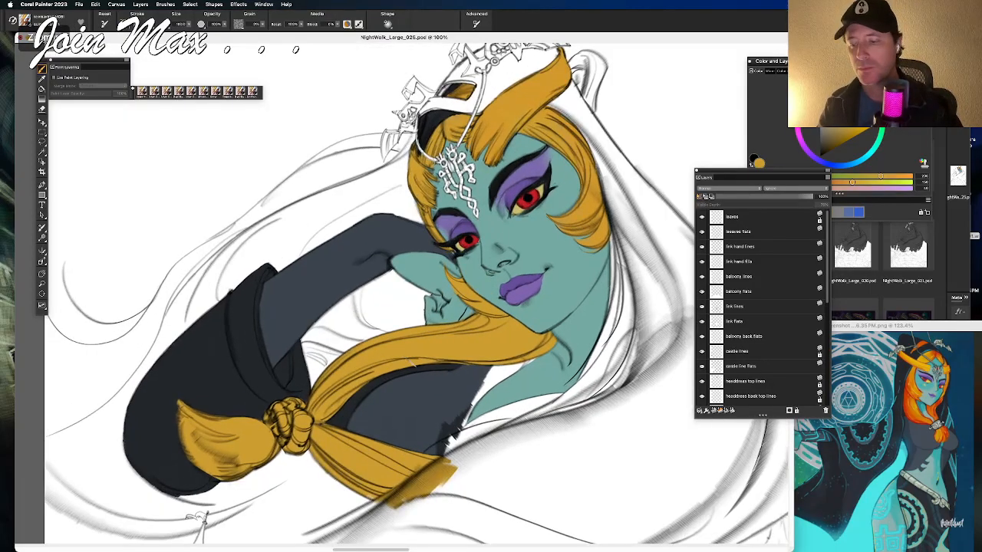
alt+click(411, 387)
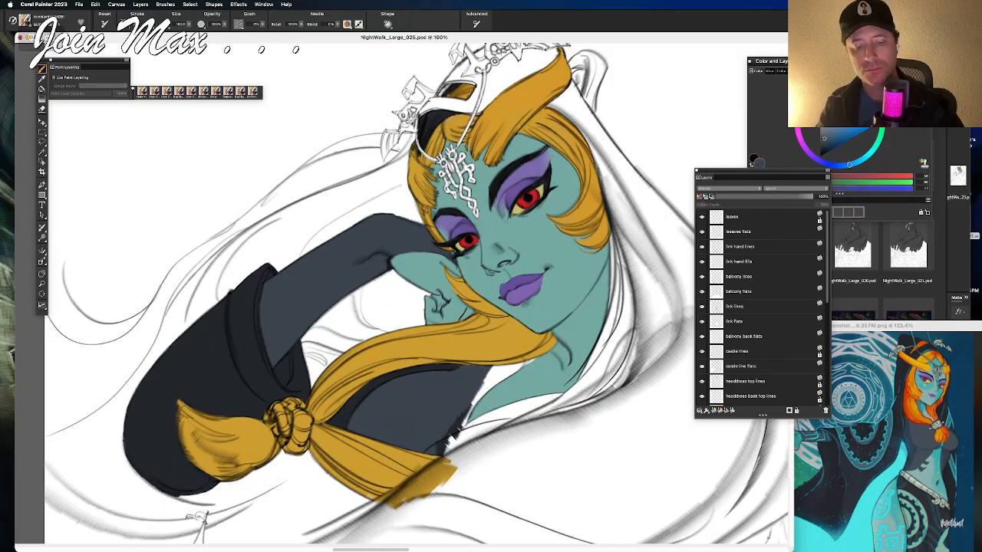
mouse_move(454, 440)
mouse_down()
mouse_move(470, 409)
mouse_move(482, 418)
mouse_move(558, 397)
mouse_move(451, 445)
mouse_up()
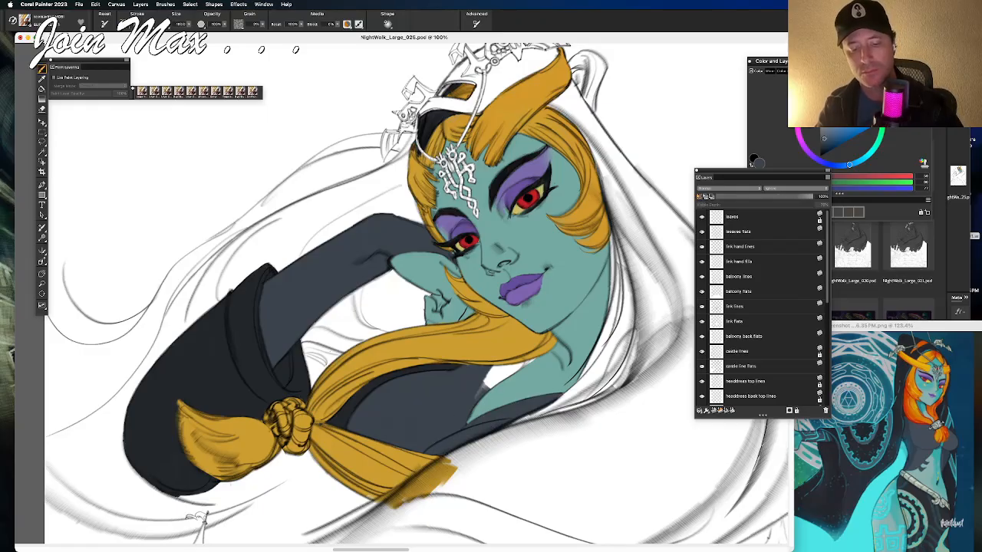
mouse_move(485, 385)
mouse_down()
mouse_move(478, 395)
mouse_move(540, 356)
mouse_up()
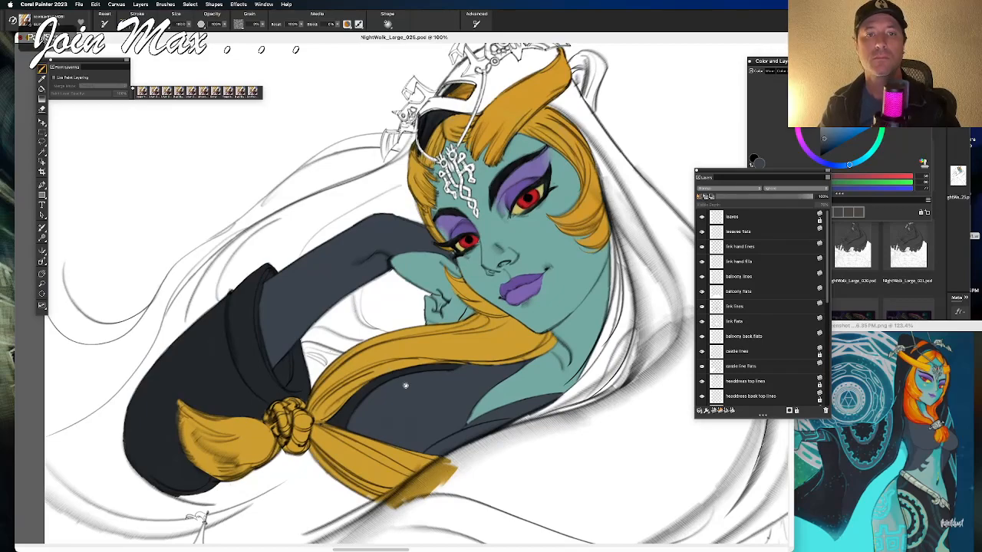
Step: Sample the hair's orange-gold and paint the lock running from beside the neck down along the bodice's neckline
scroll(402, 384, down, 5)
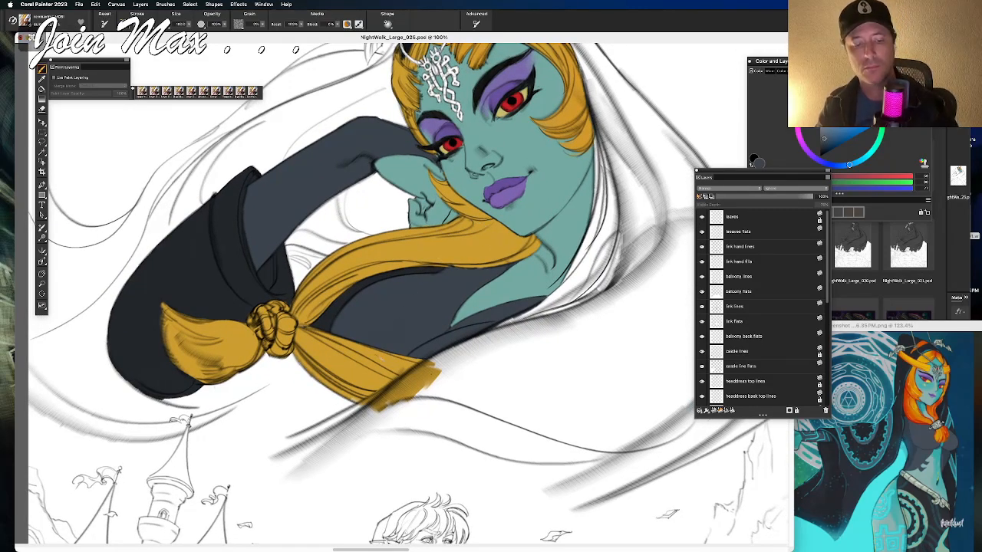
alt+click(381, 357)
mouse_move(568, 299)
mouse_down()
mouse_move(609, 238)
mouse_move(625, 261)
mouse_move(590, 290)
mouse_up()
mouse_move(570, 205)
mouse_down()
mouse_move(537, 303)
mouse_move(541, 369)
mouse_up()
drag(559, 336, 521, 395)
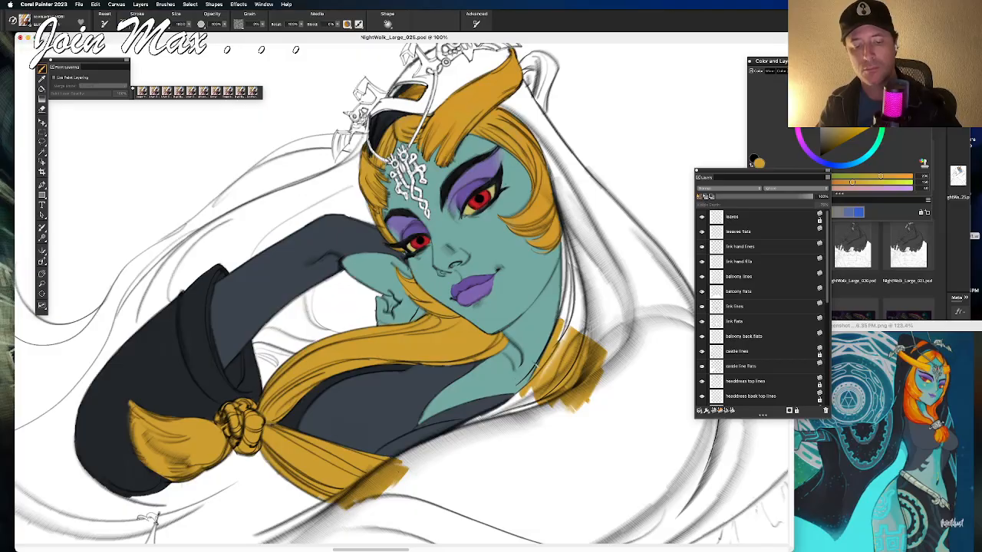
drag(551, 356, 487, 422)
drag(531, 395, 475, 426)
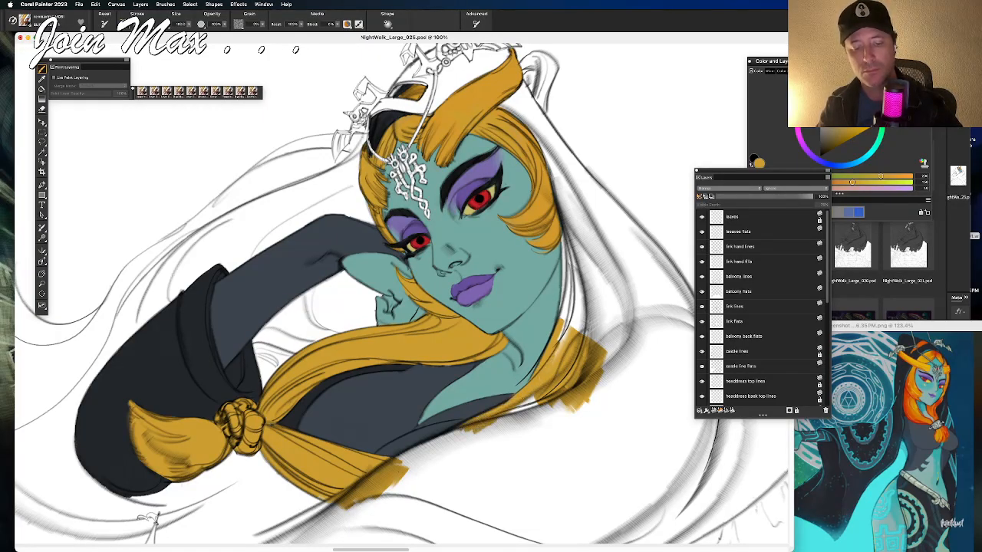
drag(537, 395, 482, 429)
drag(546, 405, 506, 429)
Step: Extend the orange-gold lock up towards the cheek curl and widen it outward beside the neck
mouse_move(580, 289)
mouse_down()
mouse_move(547, 355)
mouse_move(590, 341)
mouse_up()
drag(574, 269, 560, 317)
drag(574, 250, 562, 289)
mouse_move(586, 254)
mouse_down()
mouse_move(571, 295)
mouse_move(574, 285)
mouse_up()
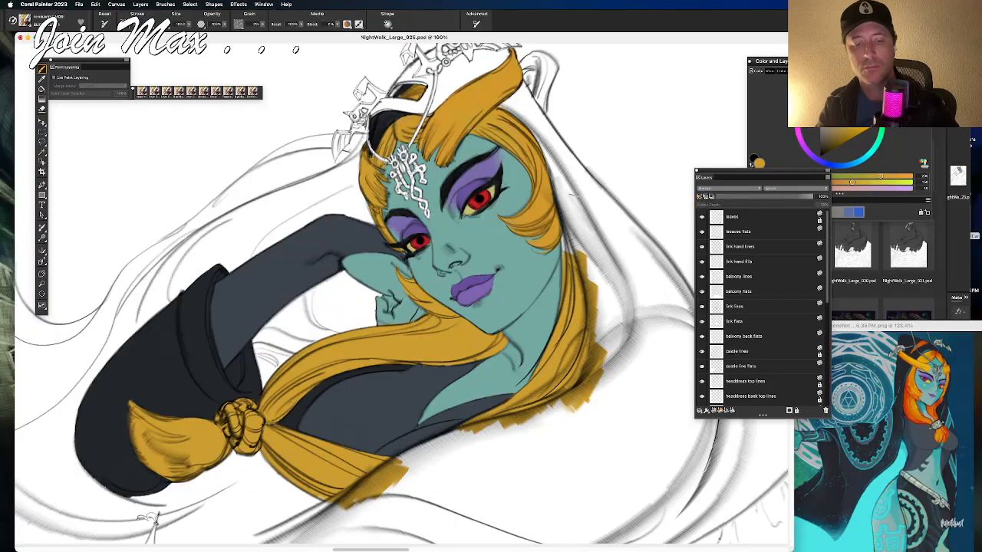
mouse_move(577, 218)
mouse_down()
mouse_move(563, 256)
mouse_move(585, 361)
mouse_up()
drag(617, 235, 591, 399)
drag(574, 400, 549, 418)
drag(627, 259, 589, 408)
drag(589, 403, 563, 422)
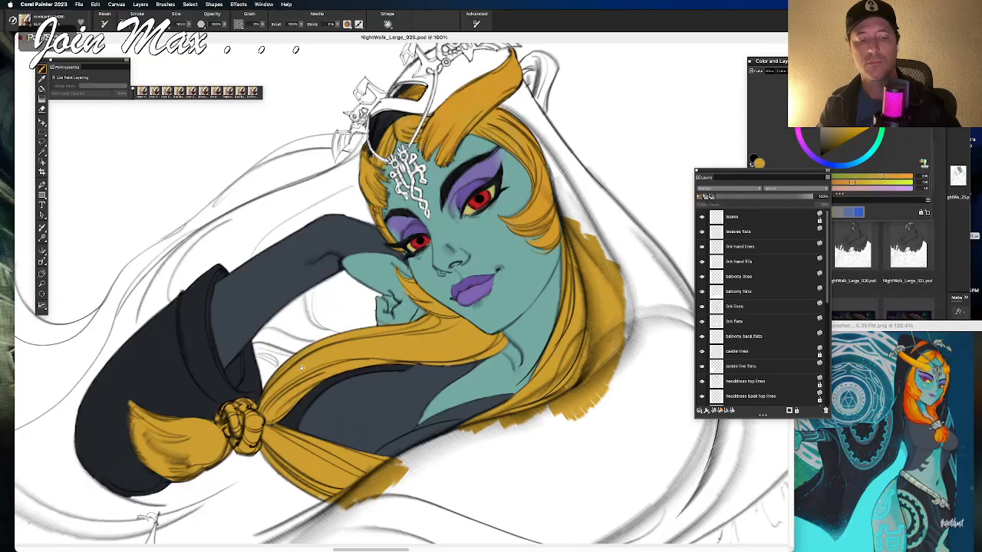
Step: Switch to the near-black cloak colour and lay in the cloak along the outer edge of the neck-side hair lock
drag(399, 307, 445, 223)
drag(626, 328, 606, 353)
drag(667, 314, 591, 410)
drag(460, 230, 345, 320)
drag(587, 272, 537, 418)
drag(580, 223, 537, 383)
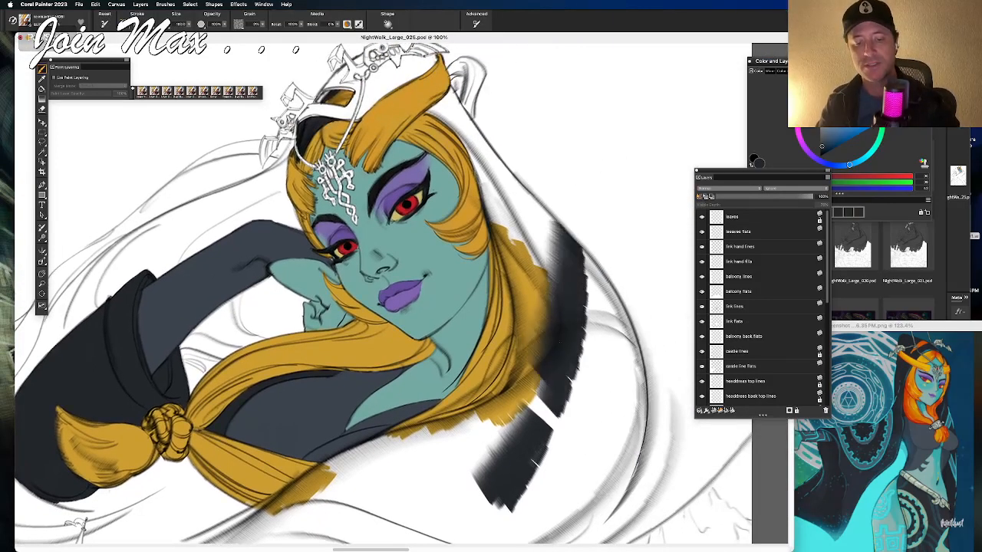
Step: Paint the cloak's rounded outer shoulder in near-black, following its outline down towards the hem
drag(606, 253, 568, 399)
mouse_move(633, 292)
mouse_down()
mouse_move(583, 430)
mouse_move(614, 427)
mouse_up()
mouse_move(645, 316)
mouse_down()
mouse_move(598, 460)
mouse_move(625, 460)
mouse_move(667, 388)
mouse_move(606, 491)
mouse_up()
drag(675, 434, 614, 502)
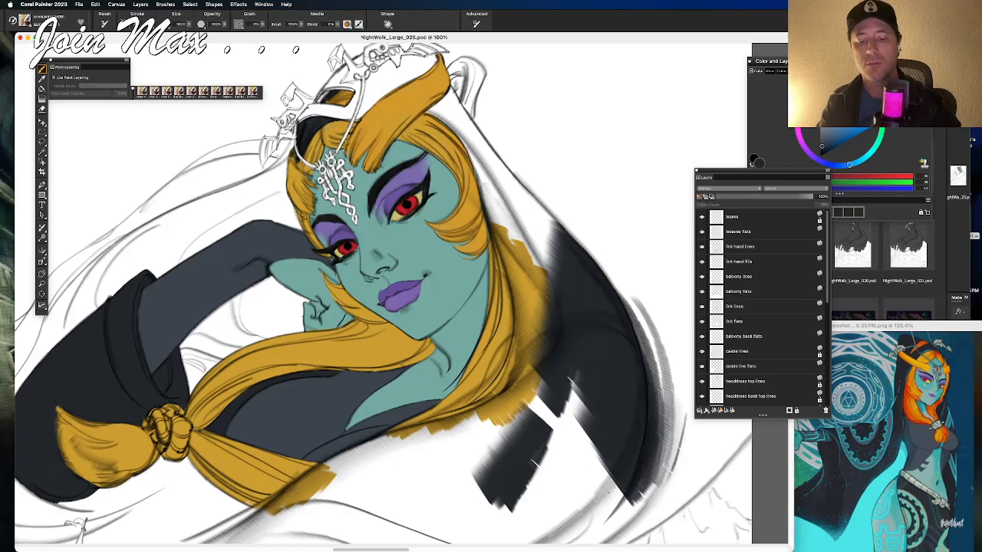
drag(660, 461, 594, 518)
drag(695, 449, 659, 514)
Step: Fill the streaky gaps in the cloak's shoulder and carry the near-black down to its lower edge
drag(499, 420, 409, 353)
drag(629, 337, 571, 460)
drag(661, 320, 643, 378)
mouse_move(572, 471)
mouse_down()
mouse_move(541, 451)
mouse_move(460, 502)
mouse_up()
drag(549, 441, 449, 510)
drag(522, 437, 464, 503)
drag(511, 376, 460, 495)
drag(499, 337, 452, 483)
mouse_move(491, 319)
mouse_down()
mouse_move(453, 445)
mouse_move(451, 415)
mouse_move(442, 430)
mouse_up()
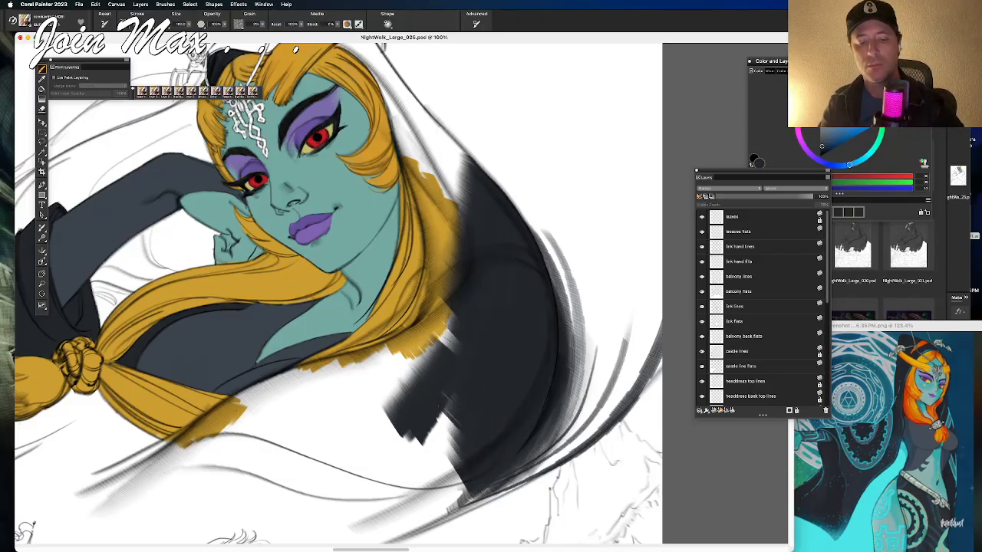
Step: Fill the lower body of the cloak beneath the shoulder with the near-black colour
drag(460, 306, 426, 360)
drag(464, 434, 448, 491)
mouse_move(464, 326)
mouse_down()
mouse_move(603, 299)
mouse_move(552, 338)
mouse_up()
mouse_move(582, 281)
mouse_down()
mouse_move(537, 354)
mouse_move(547, 430)
mouse_up()
drag(593, 395, 544, 454)
mouse_move(592, 433)
mouse_down()
mouse_move(547, 471)
mouse_move(567, 497)
mouse_up()
drag(551, 426, 516, 475)
Step: Extend the near-black cloak fill inward across the chest up to the hair lock's ragged lower edge
mouse_move(549, 404)
mouse_down()
mouse_move(492, 474)
mouse_move(480, 470)
mouse_up()
mouse_move(537, 364)
mouse_down()
mouse_move(497, 437)
mouse_move(453, 432)
mouse_up()
drag(500, 393, 447, 443)
drag(514, 375, 483, 435)
mouse_move(530, 362)
mouse_down()
mouse_move(464, 422)
mouse_move(499, 399)
mouse_up()
mouse_move(545, 335)
mouse_down()
mouse_move(499, 367)
mouse_move(513, 342)
mouse_move(455, 363)
mouse_move(431, 411)
mouse_up()
mouse_move(541, 352)
mouse_down()
mouse_move(497, 399)
mouse_move(501, 384)
mouse_up()
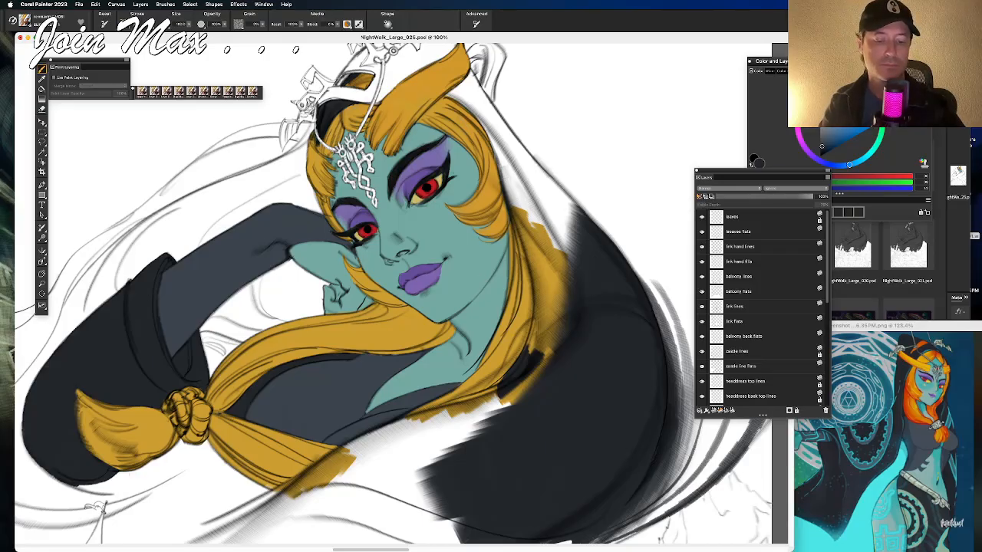
Step: Undo the last cloak stroke and repaint the near-black edge over the hair colour spilling past the neck-side lock
key(super+z)
drag(530, 340, 486, 396)
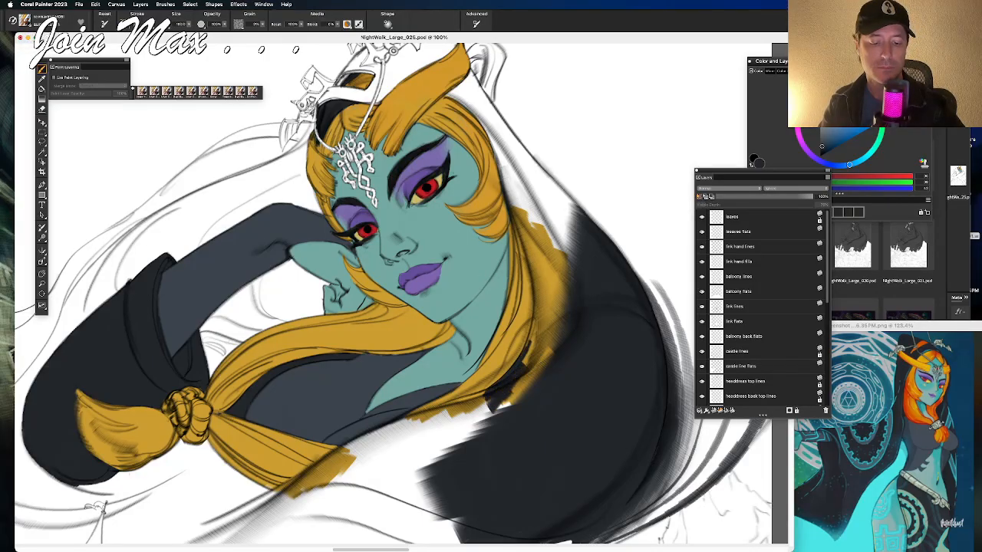
drag(499, 399, 558, 329)
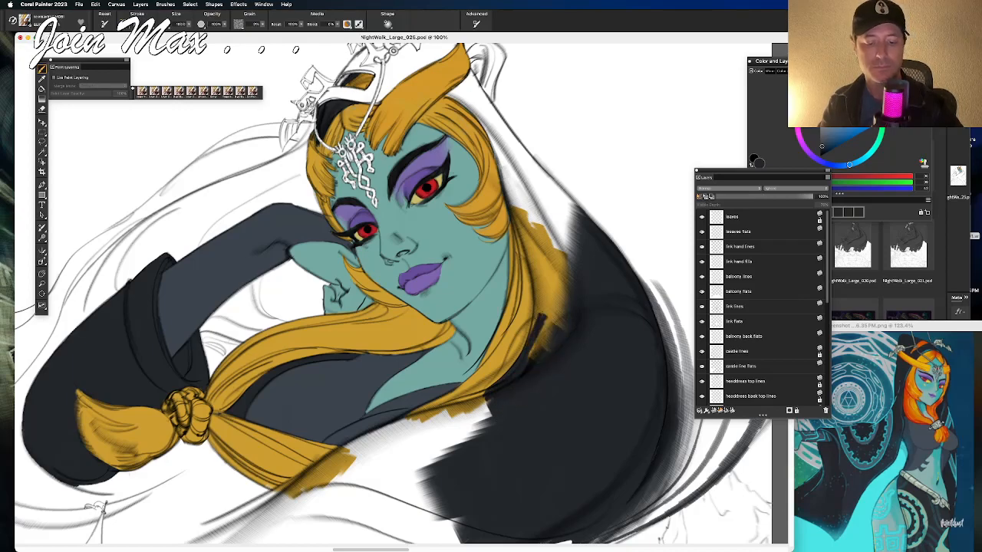
drag(537, 353, 567, 257)
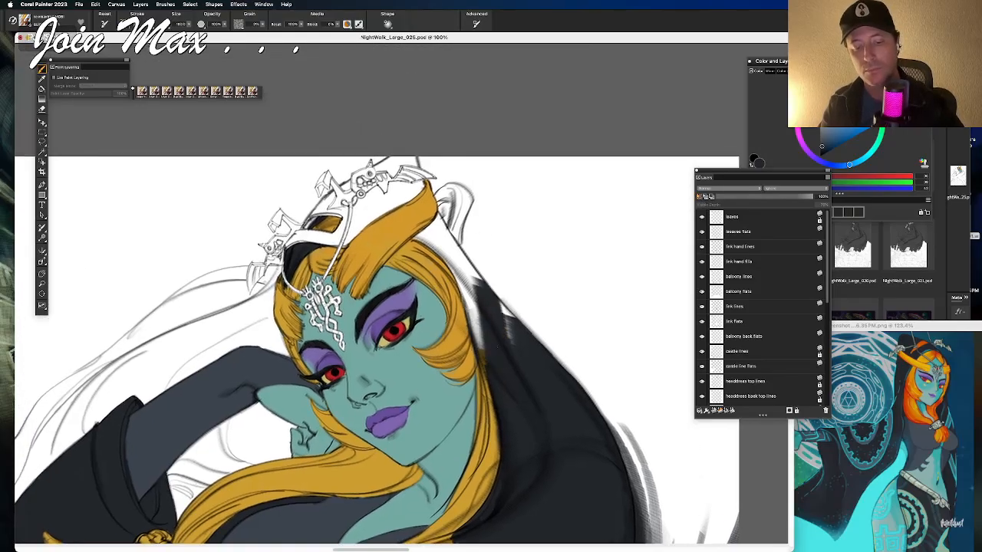
Step: Paint the side of the hood in near-black from the shoulder up along the face-framing hair to the horn-shaped lock
drag(510, 301, 503, 344)
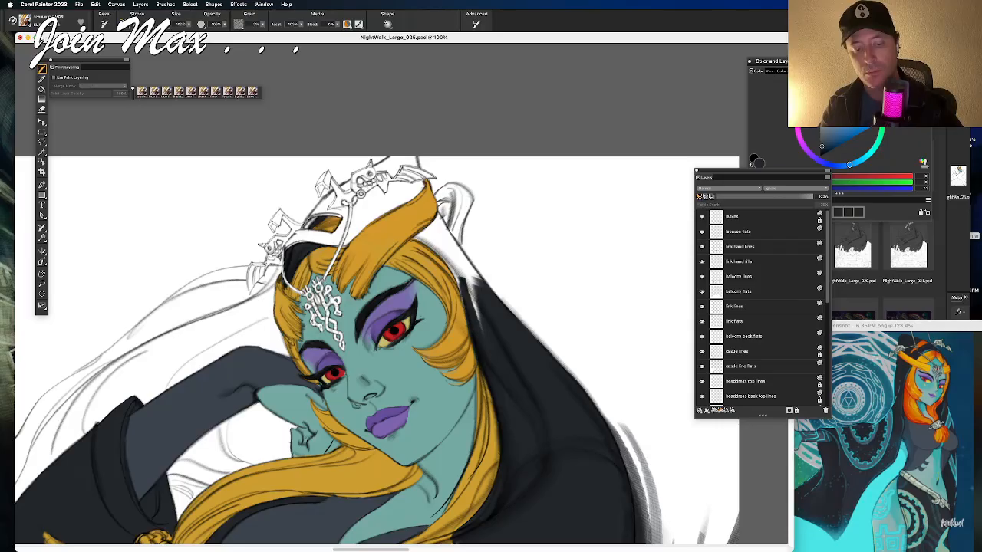
drag(457, 261, 471, 313)
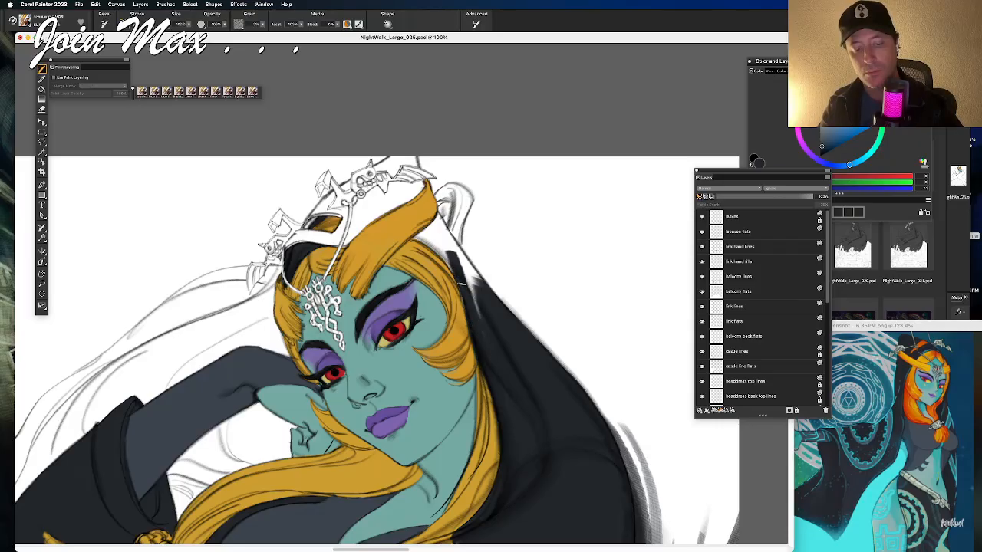
drag(470, 314, 460, 256)
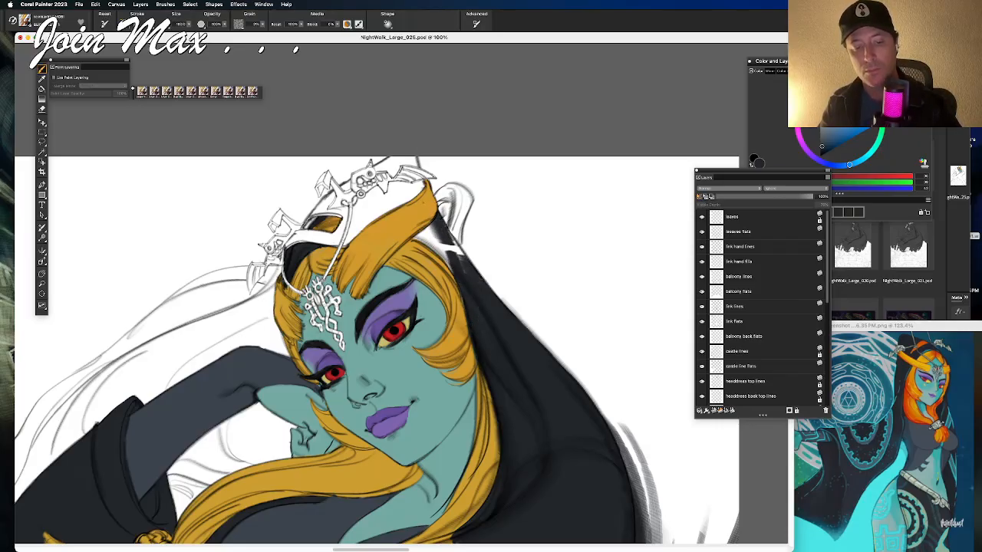
drag(442, 209, 464, 261)
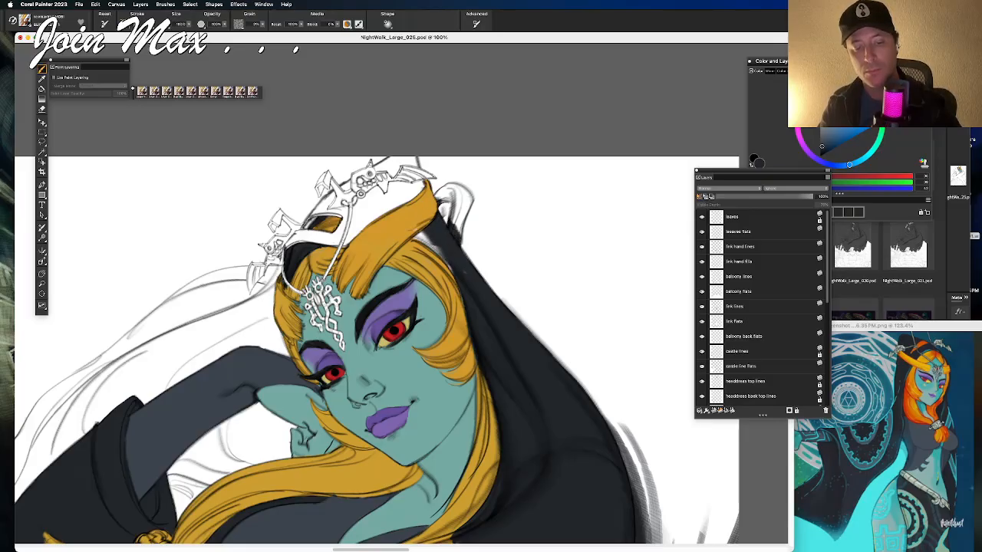
drag(430, 232, 450, 270)
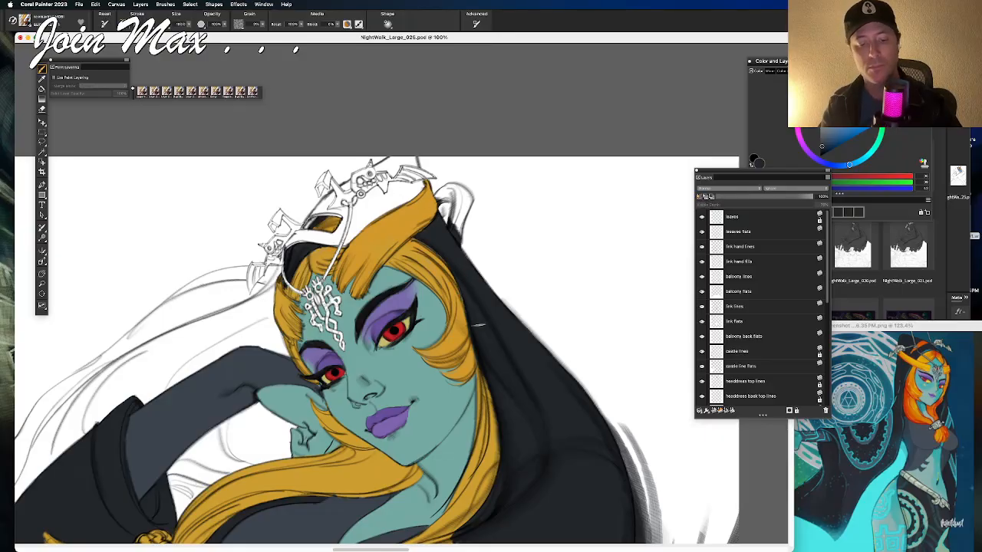
Step: Fill the hood's crown above the forehead with near-black around the headdress ornaments
drag(406, 215, 455, 301)
mouse_move(439, 247)
mouse_down()
mouse_move(448, 292)
mouse_move(468, 275)
mouse_move(387, 322)
mouse_move(364, 307)
mouse_move(335, 337)
mouse_up()
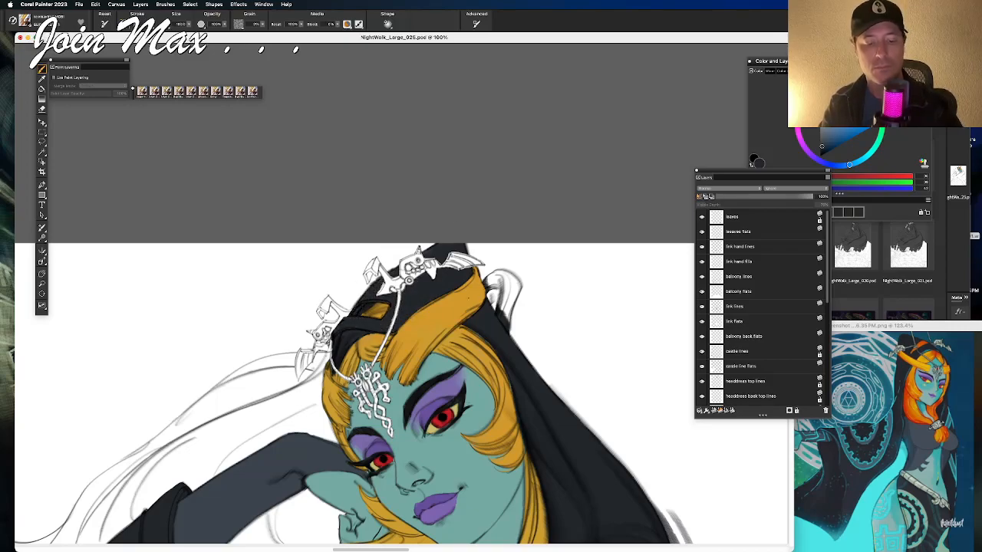
drag(262, 470, 359, 304)
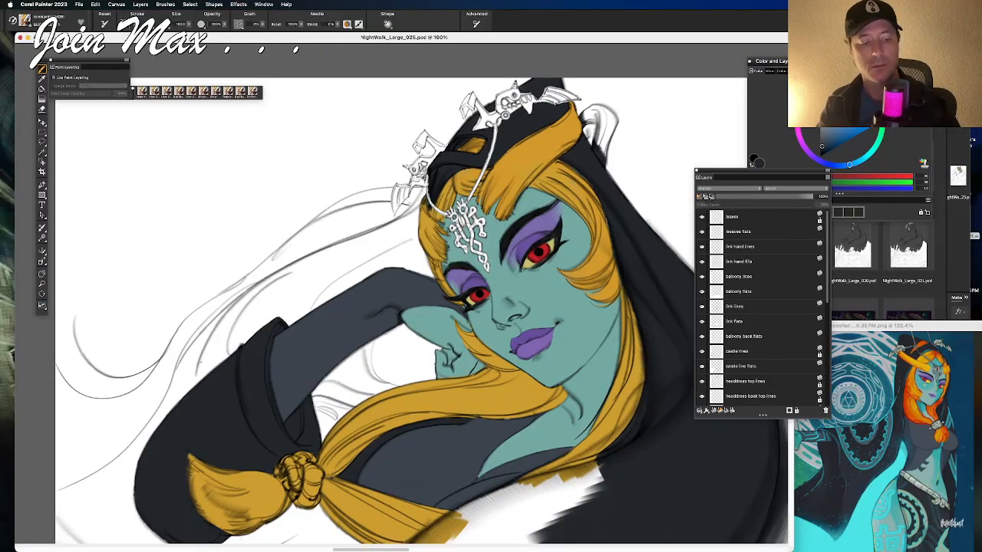
Step: Extend the cloak's near-black front below the bodice to its pointed tip beneath the knotted hair strands
drag(343, 300, 342, 173)
drag(418, 293, 352, 224)
mouse_move(389, 370)
mouse_down()
mouse_move(446, 408)
mouse_move(475, 412)
mouse_move(499, 413)
mouse_move(507, 388)
mouse_up()
drag(427, 401, 376, 388)
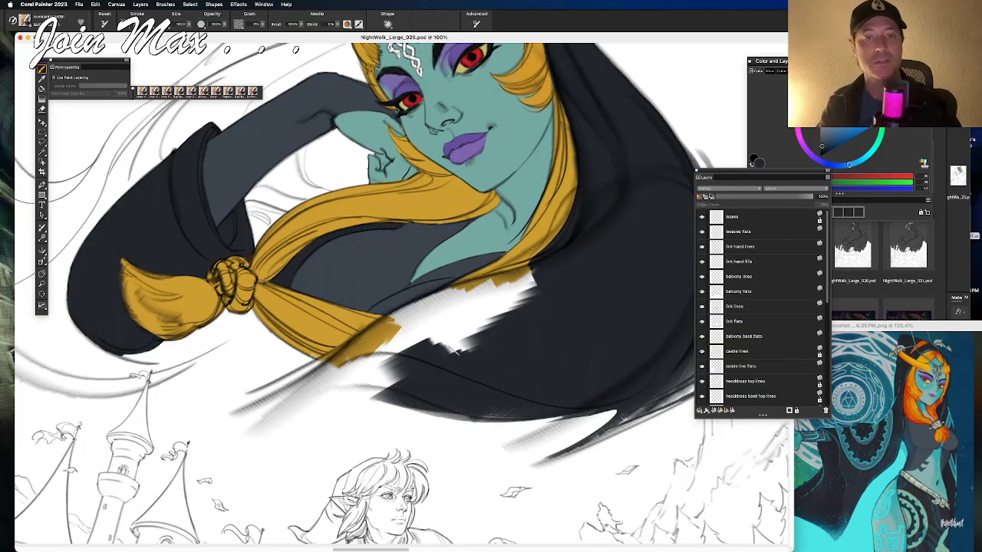
drag(434, 352, 529, 281)
mouse_move(413, 347)
mouse_down()
mouse_move(345, 395)
mouse_move(334, 383)
mouse_move(307, 403)
mouse_move(283, 399)
mouse_up()
mouse_move(338, 365)
mouse_down()
mouse_move(261, 407)
mouse_move(230, 413)
mouse_move(183, 399)
mouse_up()
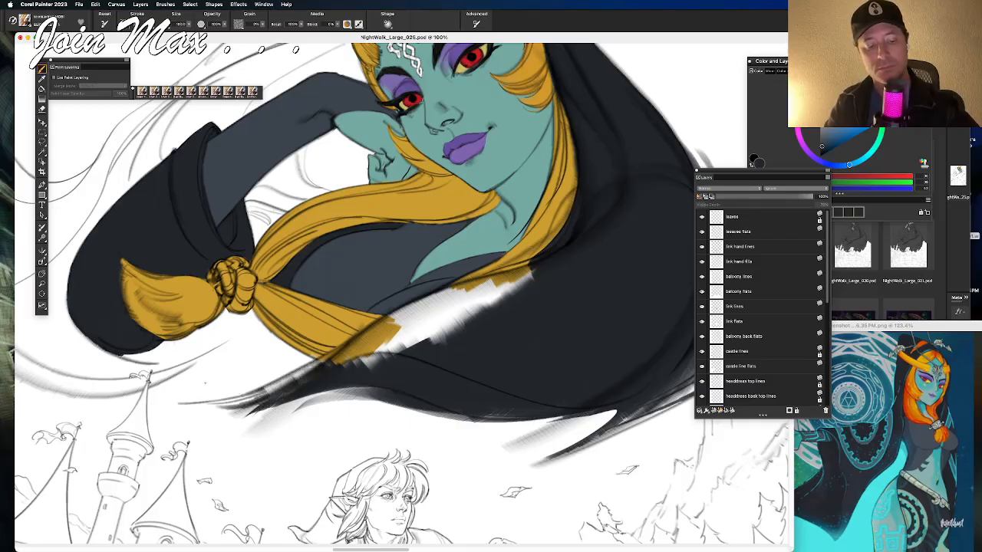
Step: Cover the orange-gold overspill at the ends of the knotted hair strands with the near-black cloak colour
drag(272, 392, 341, 357)
drag(246, 324, 365, 348)
mouse_move(459, 379)
mouse_down()
mouse_move(514, 346)
mouse_move(488, 359)
mouse_move(514, 362)
mouse_move(602, 333)
mouse_move(529, 422)
mouse_move(557, 391)
mouse_up()
mouse_move(495, 407)
mouse_down()
mouse_move(541, 390)
mouse_move(501, 404)
mouse_up()
drag(452, 428, 511, 394)
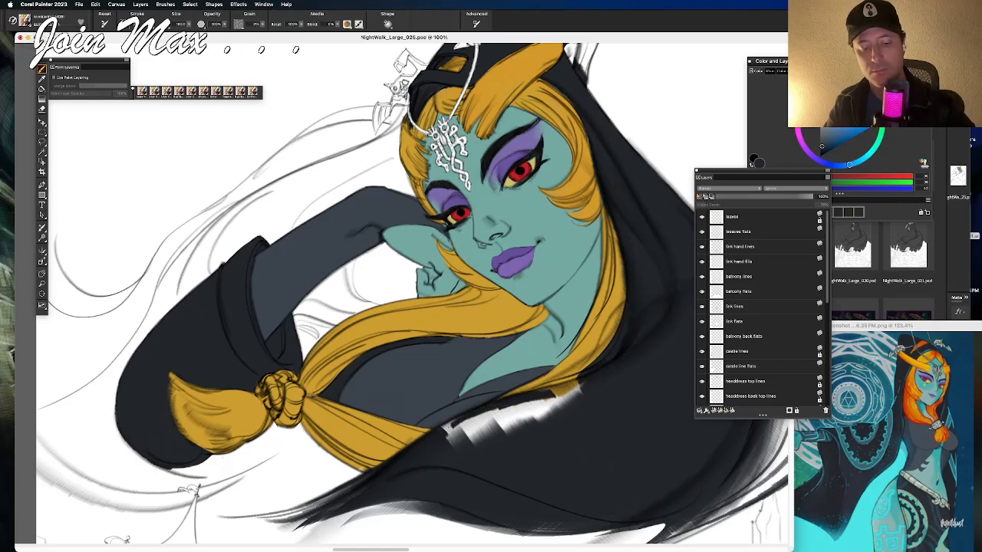
Step: Fill the remaining white gap between the cloak's upper edge, the bodice and the neck-side hair lock
mouse_move(449, 444)
mouse_down()
mouse_move(485, 414)
mouse_move(554, 403)
mouse_up()
mouse_move(495, 414)
mouse_down()
mouse_move(570, 397)
mouse_move(583, 378)
mouse_up()
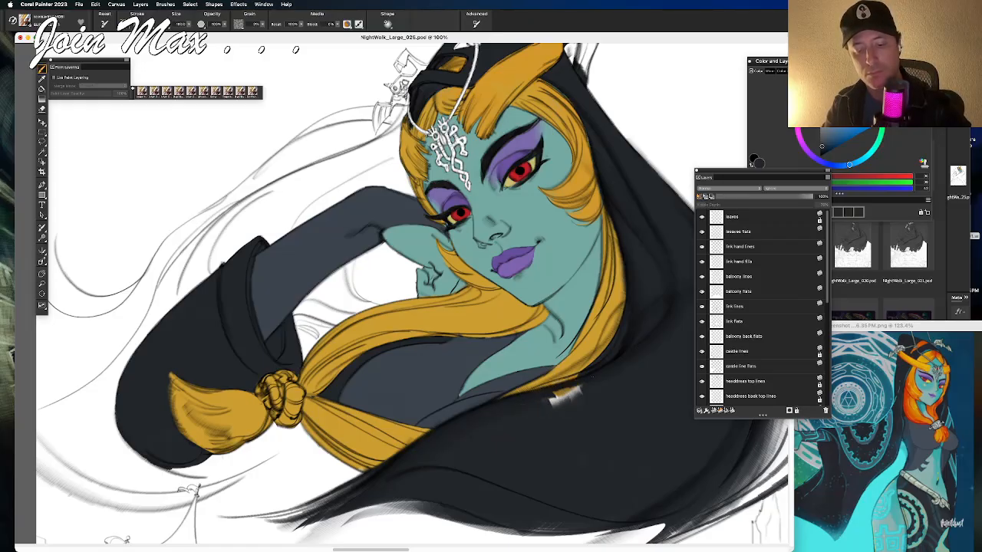
drag(545, 405, 582, 392)
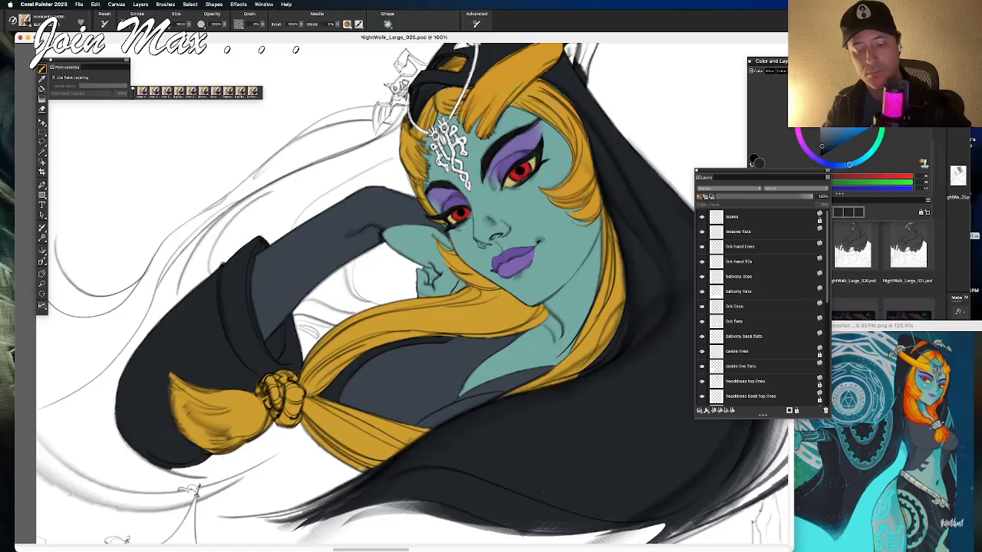
drag(484, 342, 419, 371)
drag(511, 406, 480, 418)
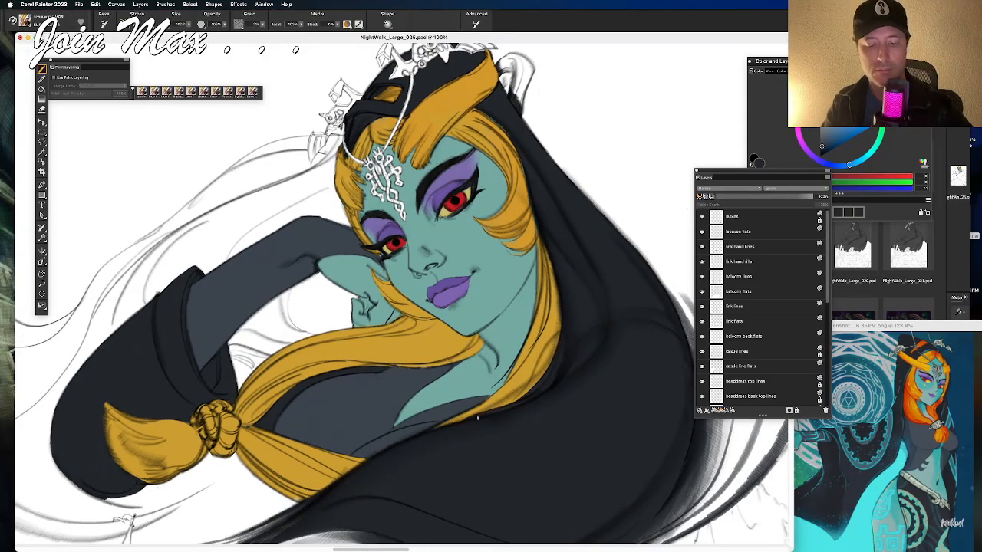
Step: Sample the hair's orange-gold and paint the hair loop sticking out behind the hood
scroll(349, 399, up, 5)
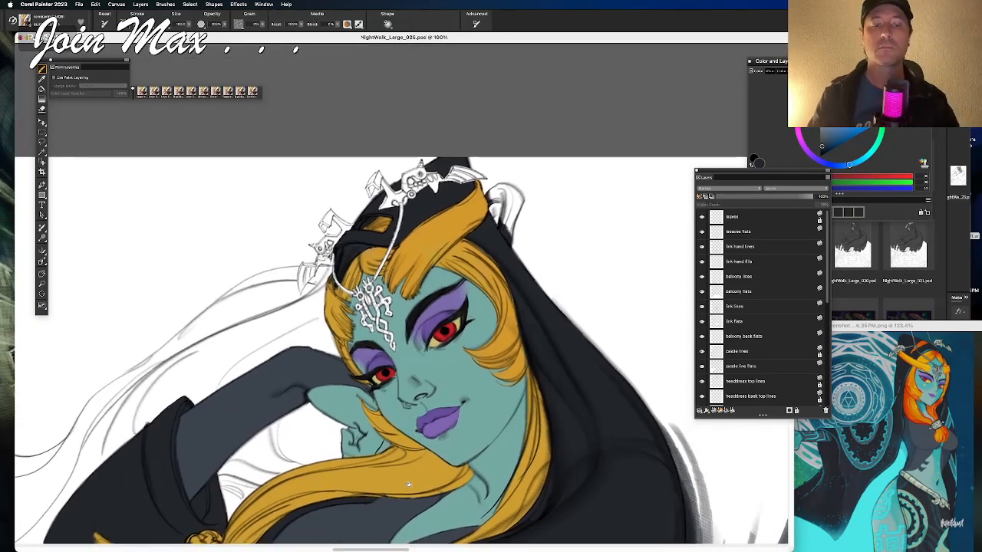
mouse_move(409, 484)
mouse_down()
mouse_move(434, 315)
mouse_move(388, 489)
mouse_up()
alt+click(436, 257)
mouse_move(482, 192)
mouse_down()
mouse_move(492, 193)
mouse_move(491, 233)
mouse_up()
drag(485, 195, 478, 221)
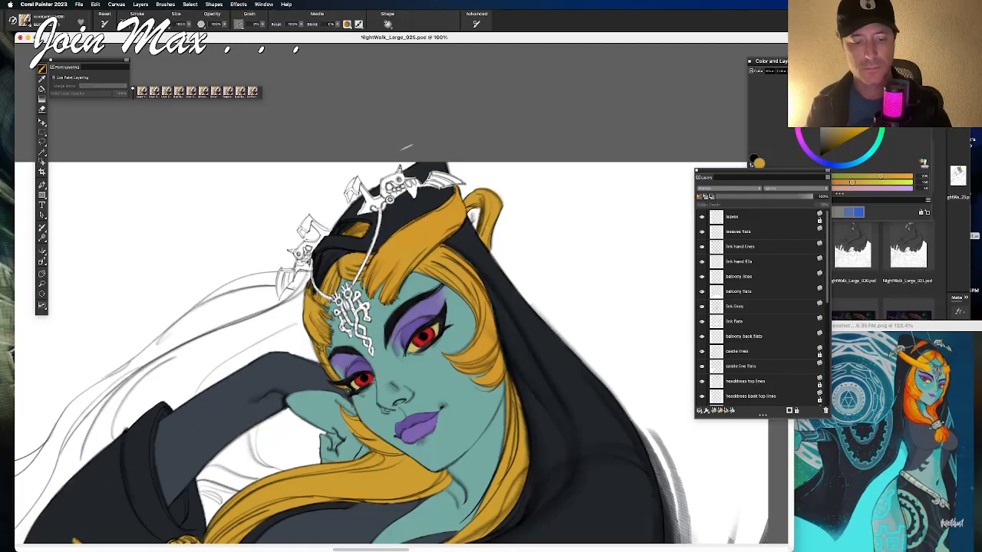
scroll(414, 146, down, 8)
scroll(414, 146, left, 4)
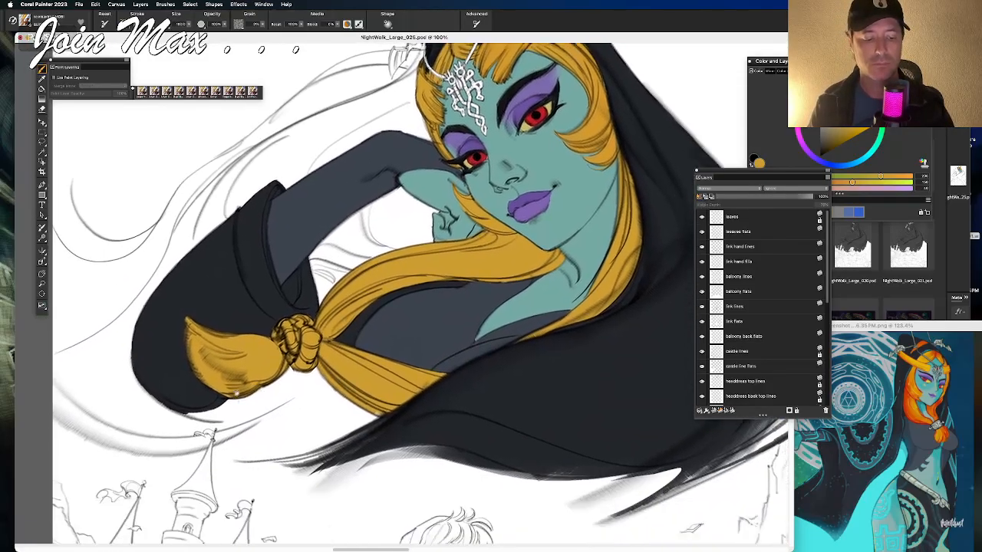
scroll(215, 459, left, 3)
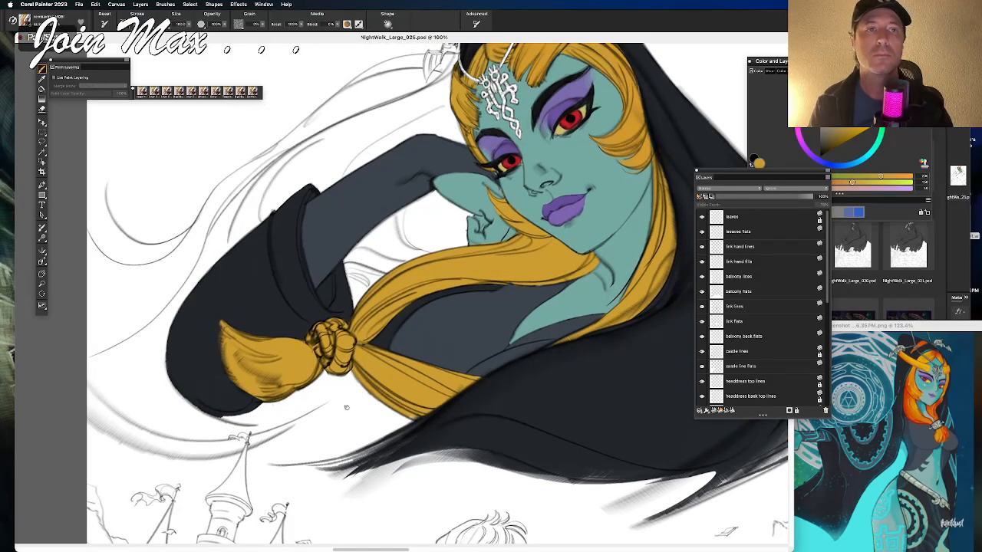
scroll(199, 404, right, 3)
scroll(200, 404, up, 1)
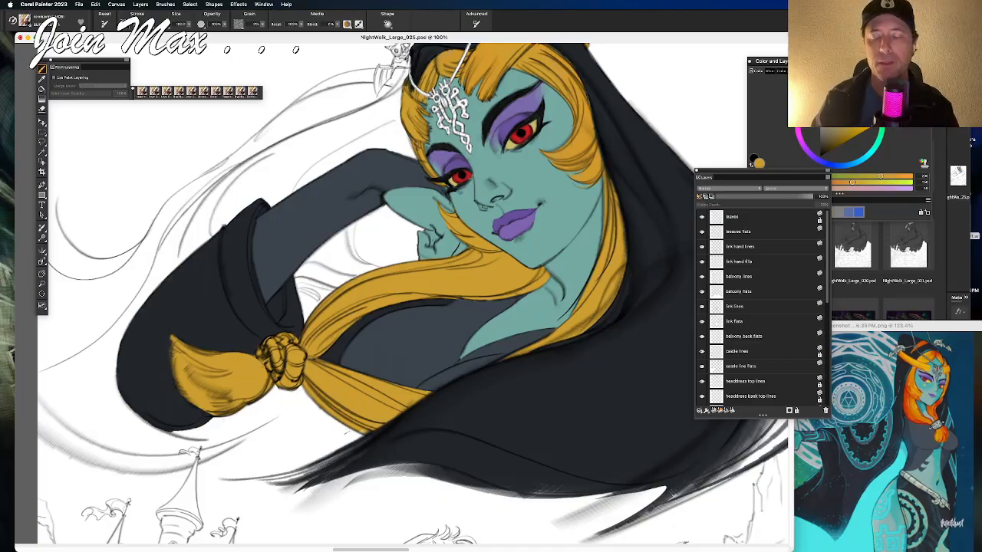
drag(331, 371, 320, 467)
mouse_move(303, 389)
mouse_down()
mouse_move(297, 477)
mouse_move(296, 424)
mouse_up()
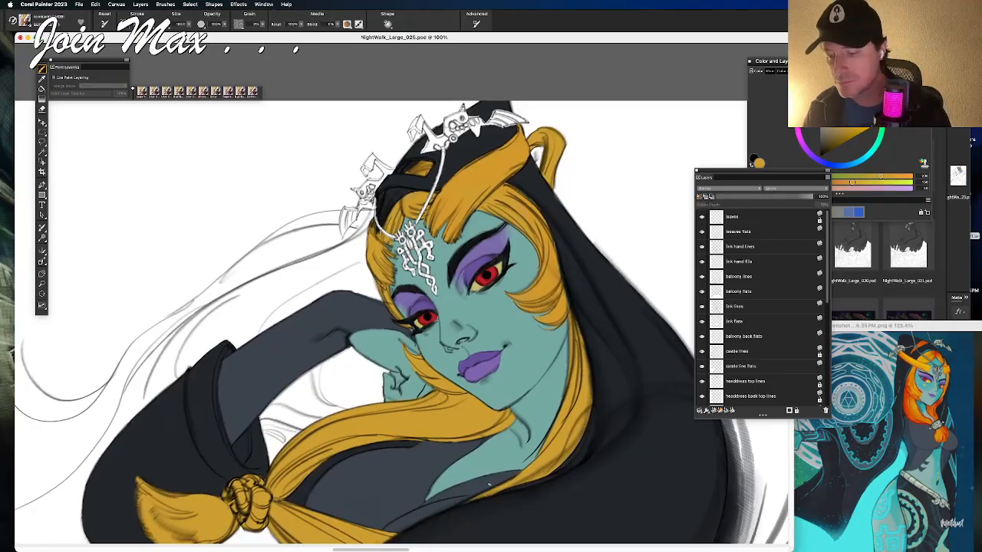
Step: Move the character reference image over the canvas and magnify the woman's face
drag(889, 330, 545, 264)
click(42, 283)
click(609, 302)
click(603, 314)
click(605, 319)
scroll(603, 330, up, 3)
scroll(600, 331, down, 2)
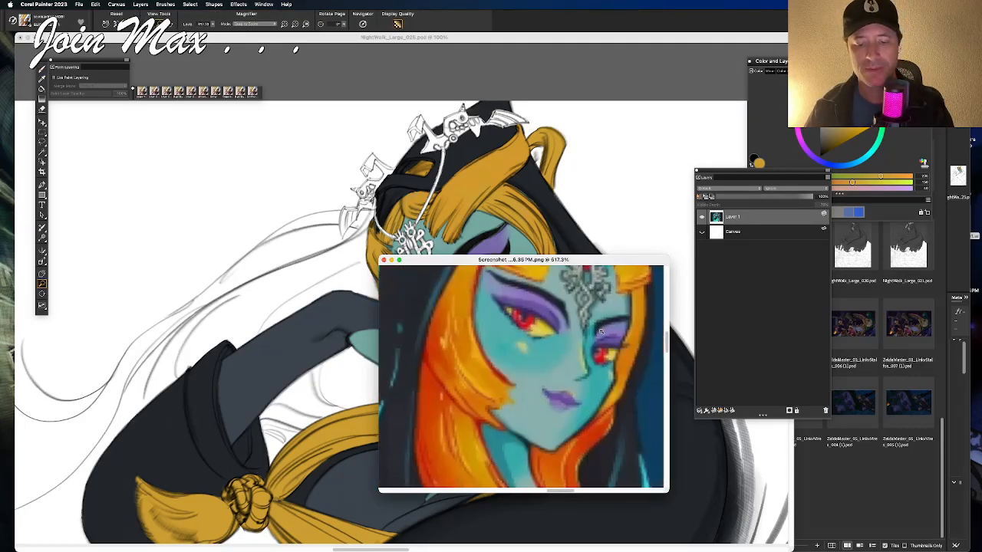
Step: Sample the light grey of the skull ornament on the reference image's headdress
drag(597, 326, 576, 436)
drag(577, 386, 619, 479)
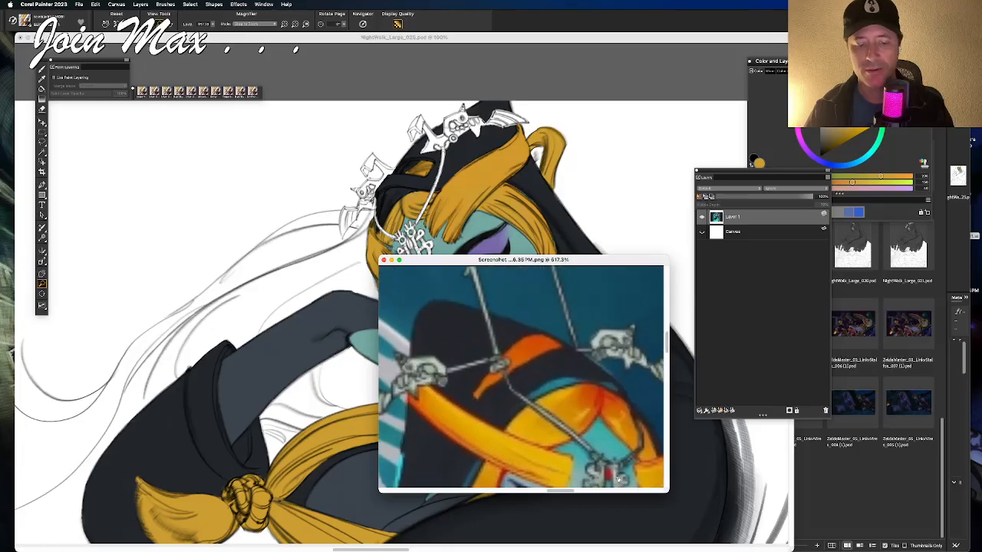
click(42, 79)
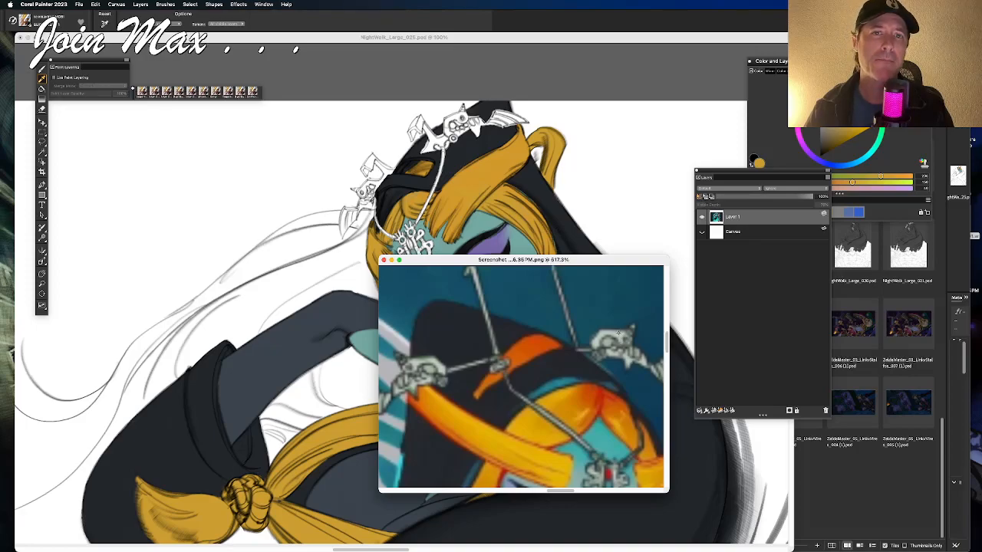
alt+click(619, 333)
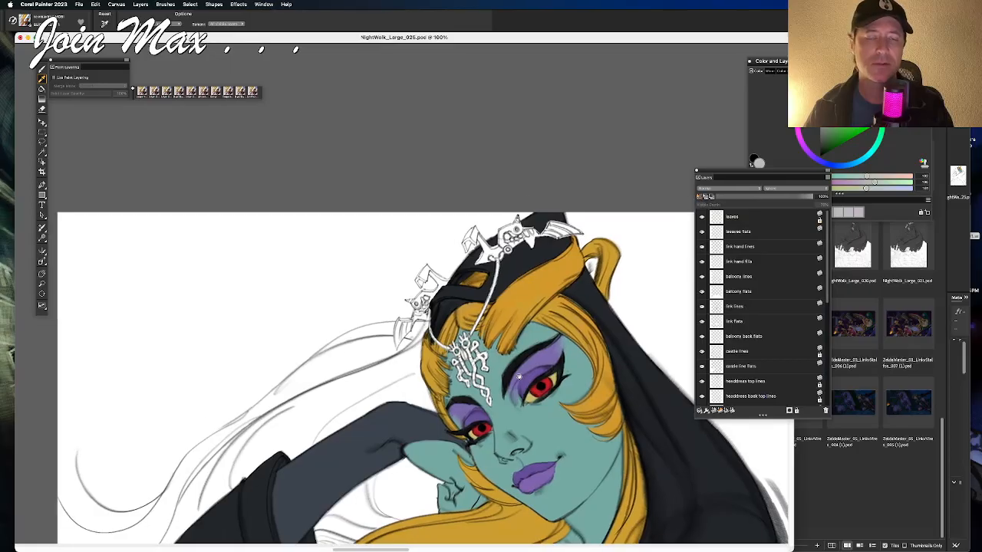
Step: Paint the skull and wing ornaments, chain and forehead piece in the sampled light grey on the headdress flats layer
key(b)
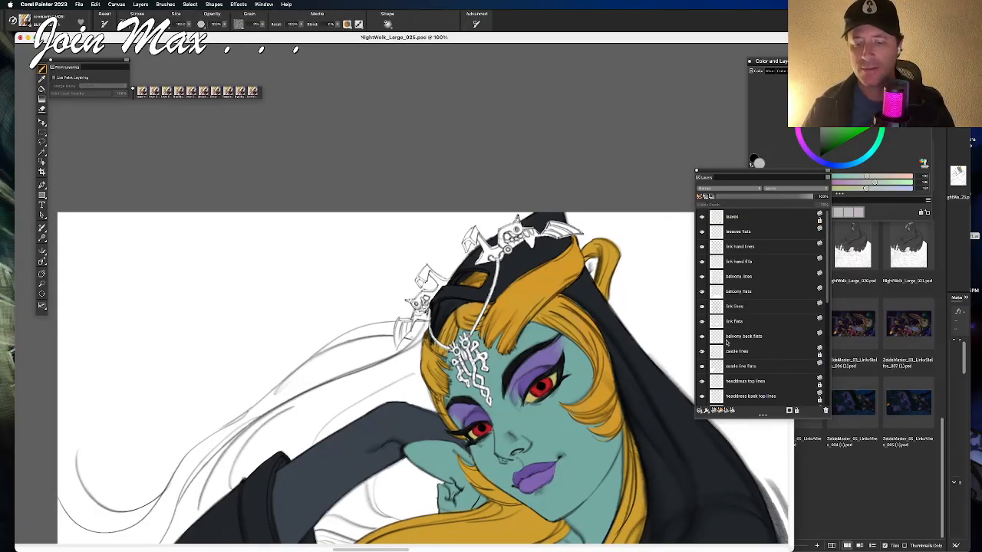
scroll(741, 386, down, 1)
click(740, 392)
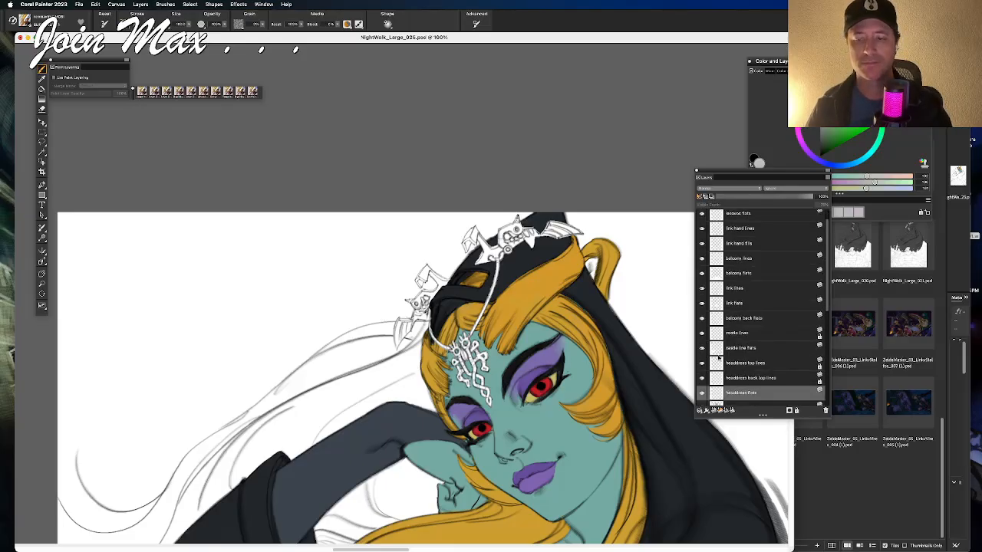
drag(485, 247, 494, 217)
drag(511, 234, 583, 232)
mouse_move(465, 337)
mouse_down()
mouse_move(466, 382)
mouse_move(489, 404)
mouse_up()
mouse_move(431, 298)
mouse_down()
mouse_move(445, 306)
mouse_move(463, 283)
mouse_move(418, 330)
mouse_up()
mouse_move(410, 280)
mouse_down()
mouse_move(433, 338)
mouse_move(447, 285)
mouse_up()
drag(408, 319, 398, 346)
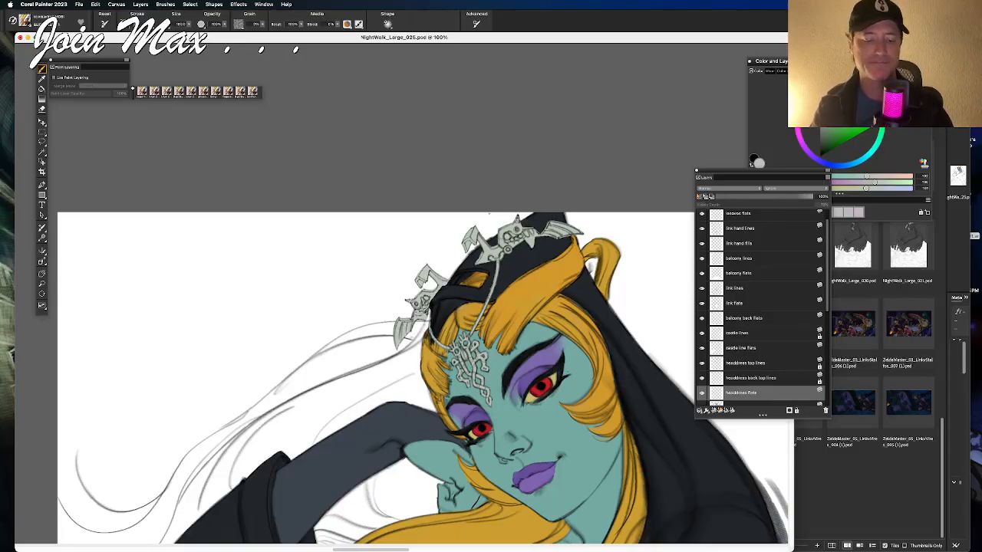
Step: On the midna fills 3 layer, sample the cloak's dark blue-grey and paint the cloak behind the raised arm, ear and hair knot
scroll(401, 297, down, 2)
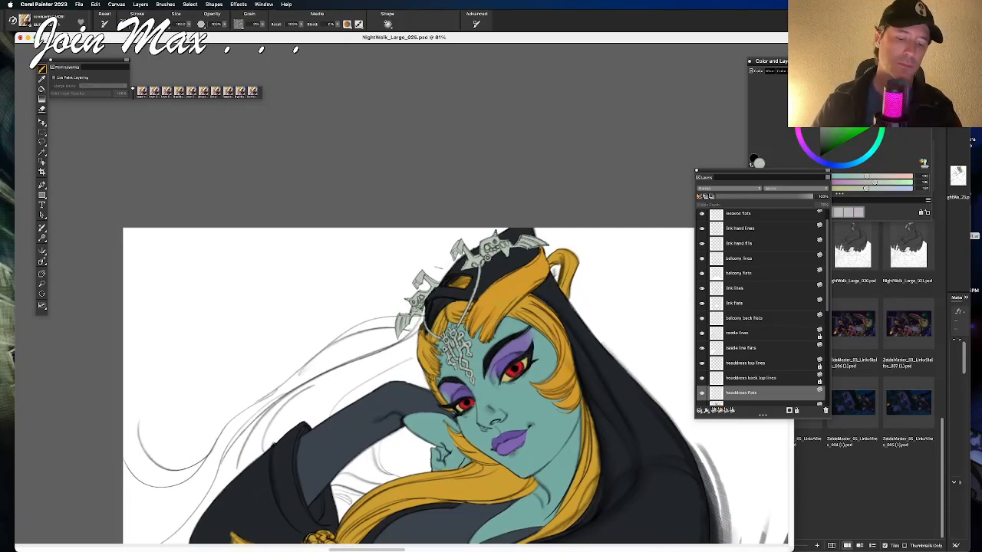
scroll(402, 293, down, 3)
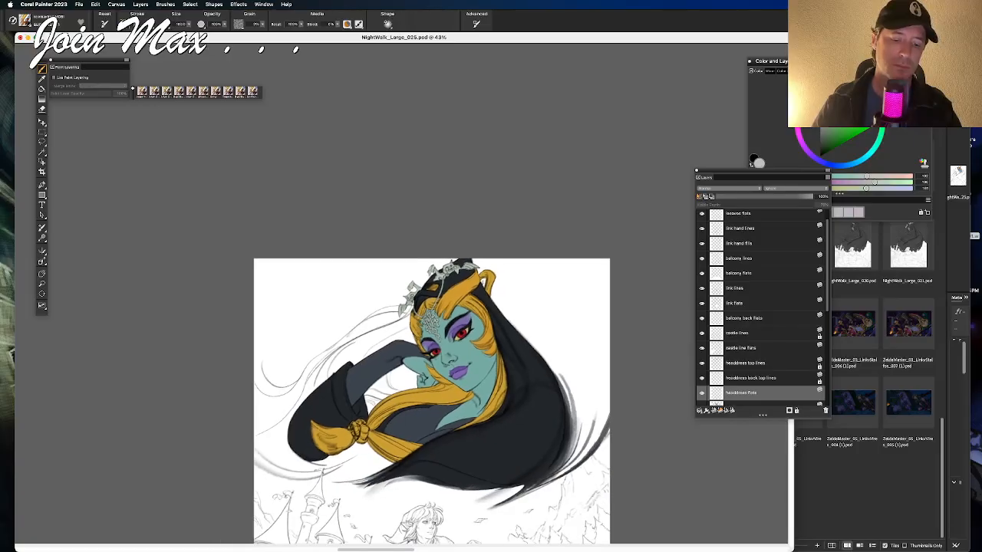
scroll(471, 142, up, 3)
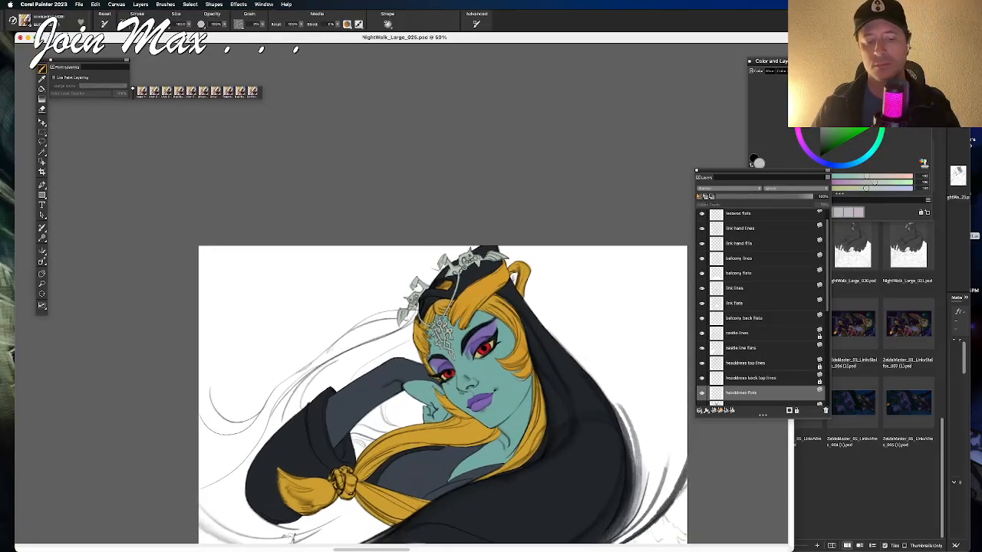
scroll(471, 142, right, 3)
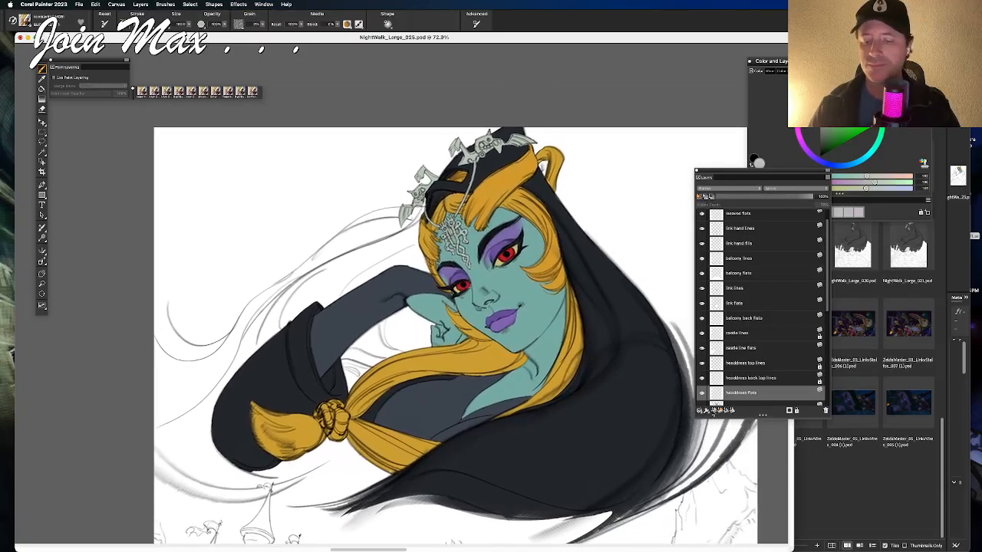
scroll(740, 382, down, 2)
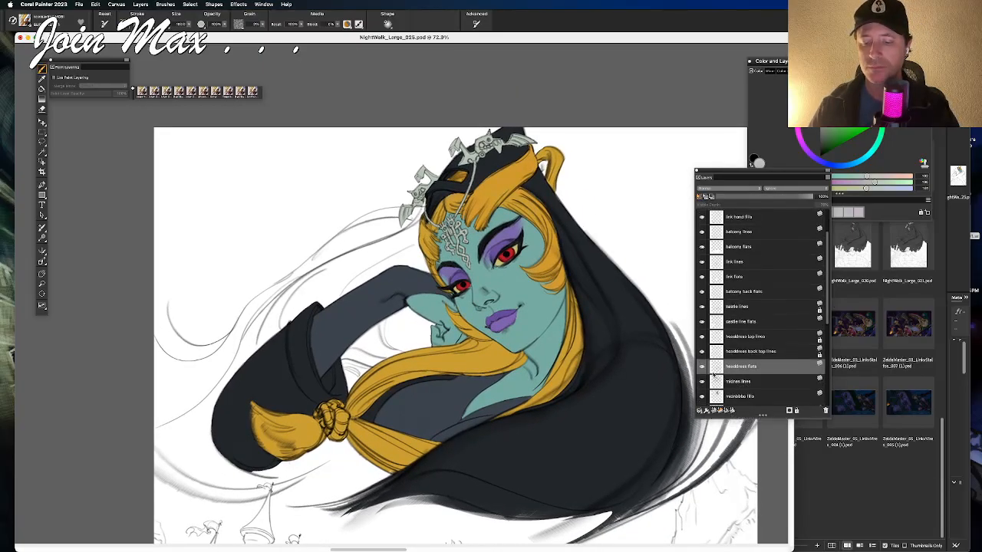
scroll(741, 380, down, 2)
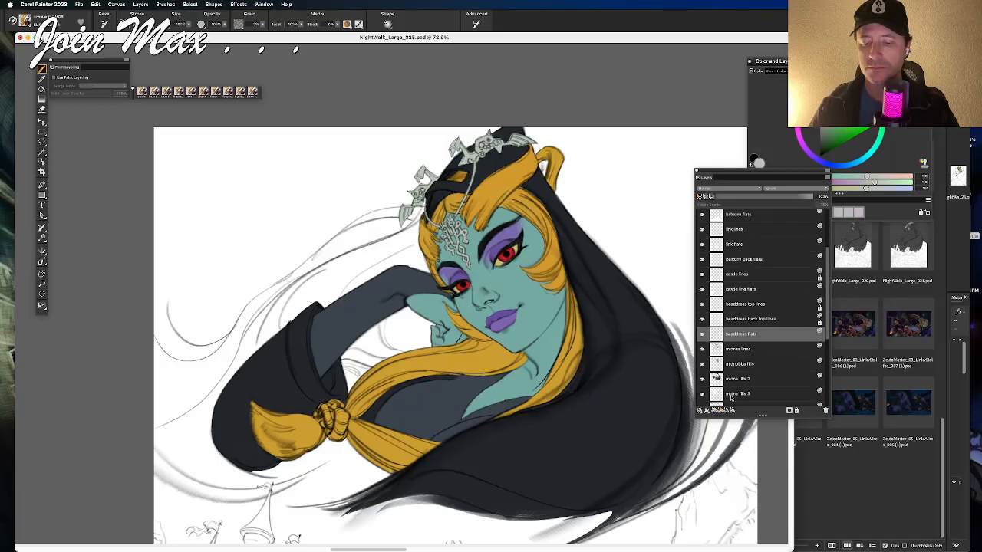
click(733, 395)
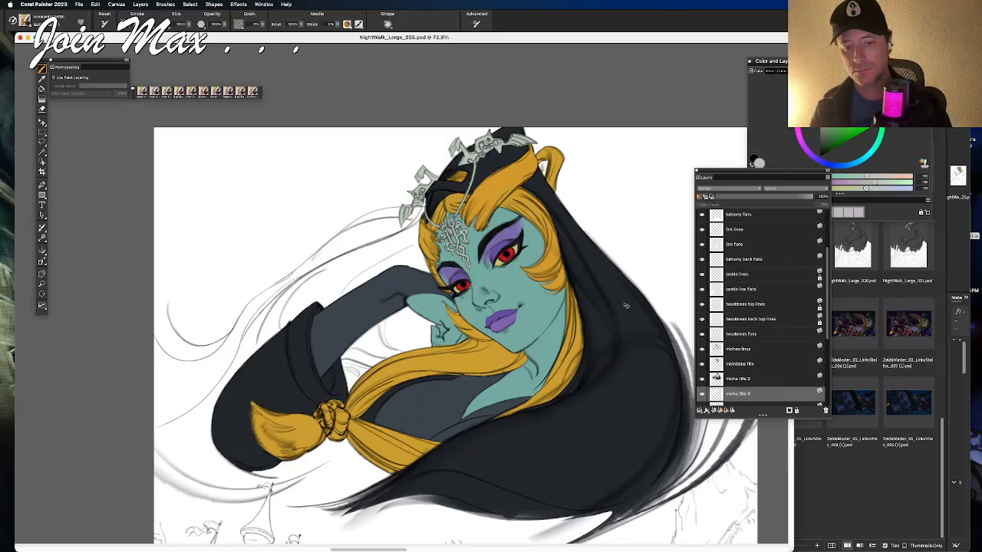
alt+click(630, 422)
mouse_move(422, 209)
mouse_down()
mouse_move(401, 265)
mouse_move(395, 219)
mouse_move(367, 276)
mouse_move(338, 269)
mouse_move(208, 382)
mouse_move(191, 347)
mouse_move(178, 338)
mouse_move(159, 345)
mouse_up()
mouse_move(208, 410)
mouse_down()
mouse_move(196, 460)
mouse_move(178, 480)
mouse_move(161, 460)
mouse_move(158, 484)
mouse_move(176, 461)
mouse_move(158, 474)
mouse_move(204, 491)
mouse_move(245, 491)
mouse_move(311, 464)
mouse_move(265, 487)
mouse_move(353, 356)
mouse_move(345, 476)
mouse_move(384, 491)
mouse_move(380, 475)
mouse_up()
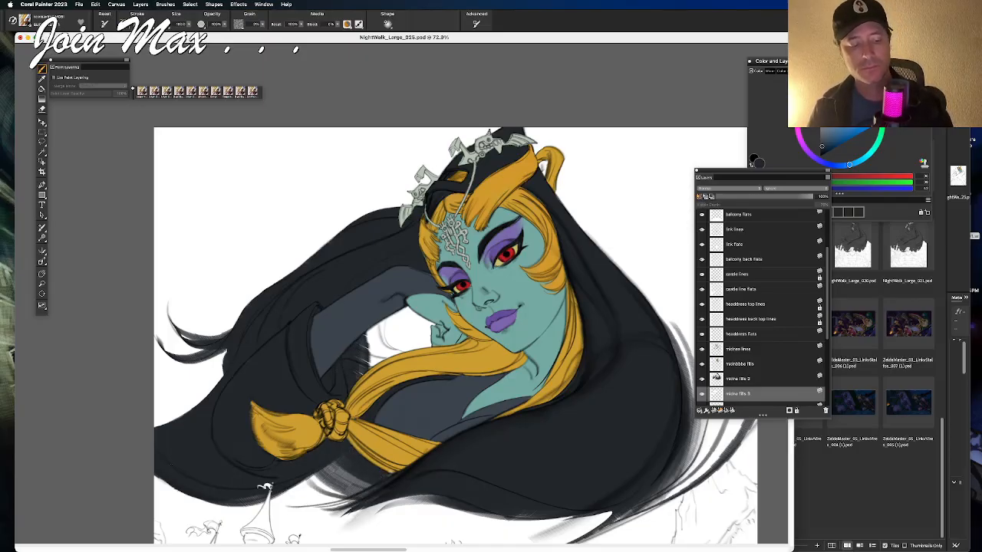
drag(356, 370, 431, 316)
drag(452, 401, 427, 419)
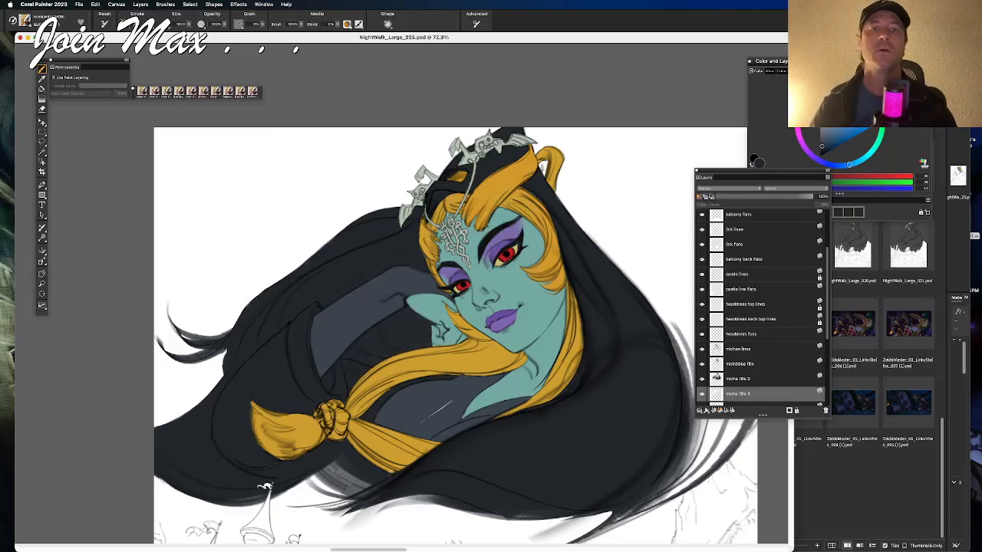
Step: Examine the woman's flat colours against the whole illustration
key(super+minus)
key(super+minus)
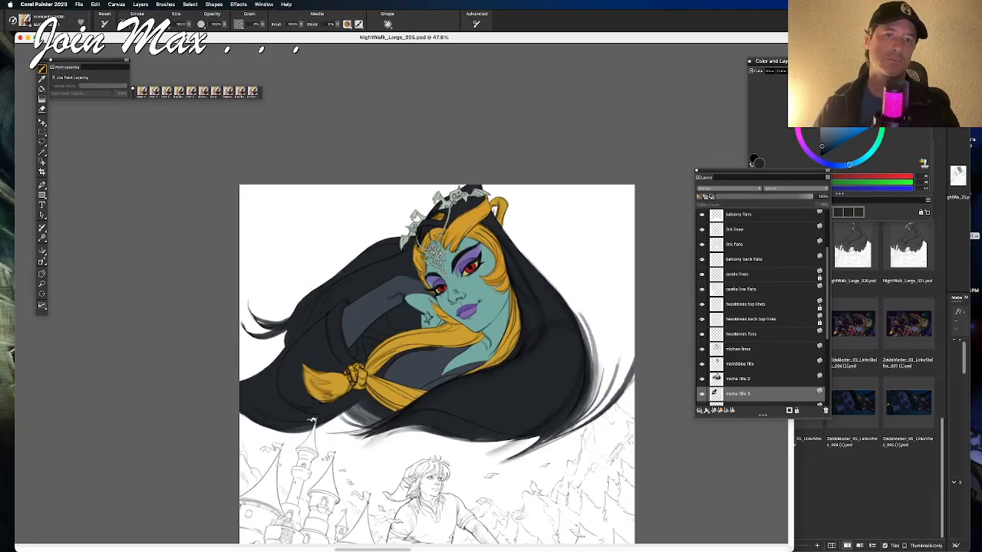
key(super+minus)
key(super+minus)
key(super+minus)
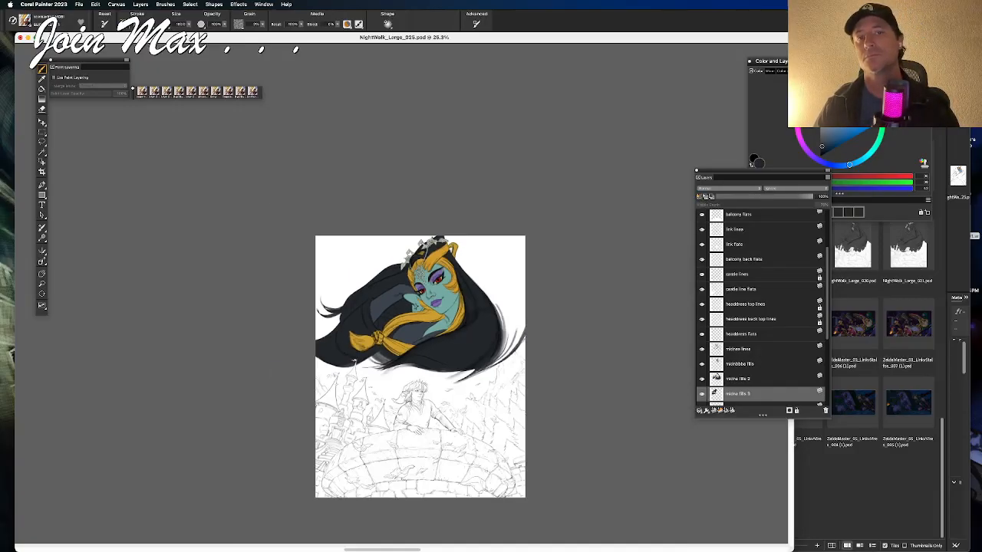
key(super+plus)
key(super+plus)
key(super+plus)
key(super+plus)
key(super+plus)
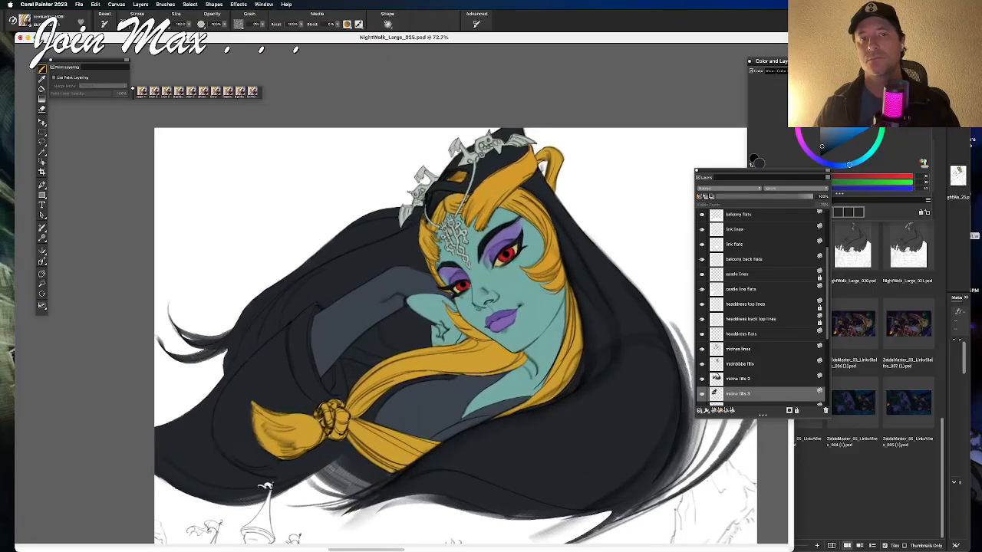
Step: Choose an orange-brown colour and fill all the drifting leaves with it on the leaves flats layer
scroll(393, 398, down, 5)
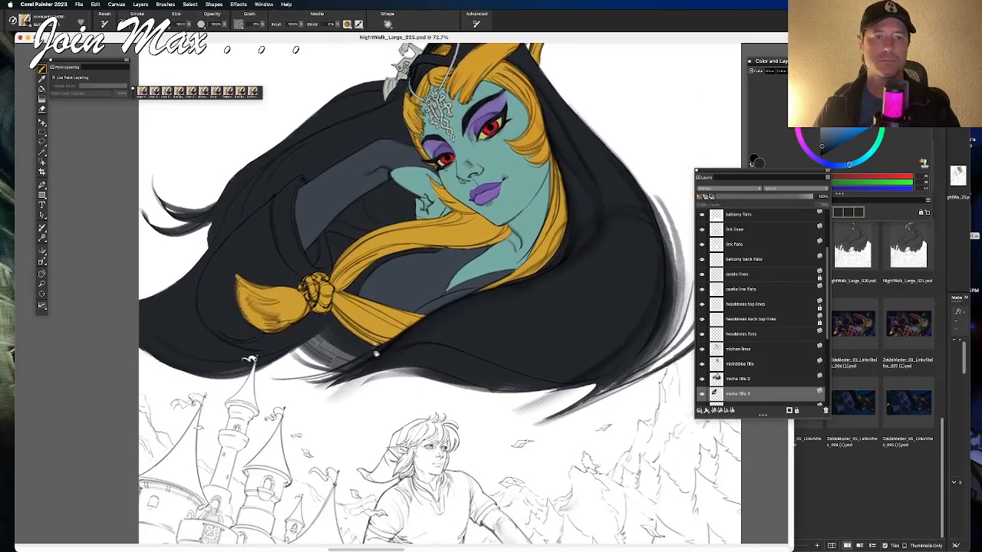
mouse_move(369, 338)
mouse_down()
mouse_move(355, 400)
mouse_move(351, 347)
mouse_up()
scroll(394, 307, down, 8)
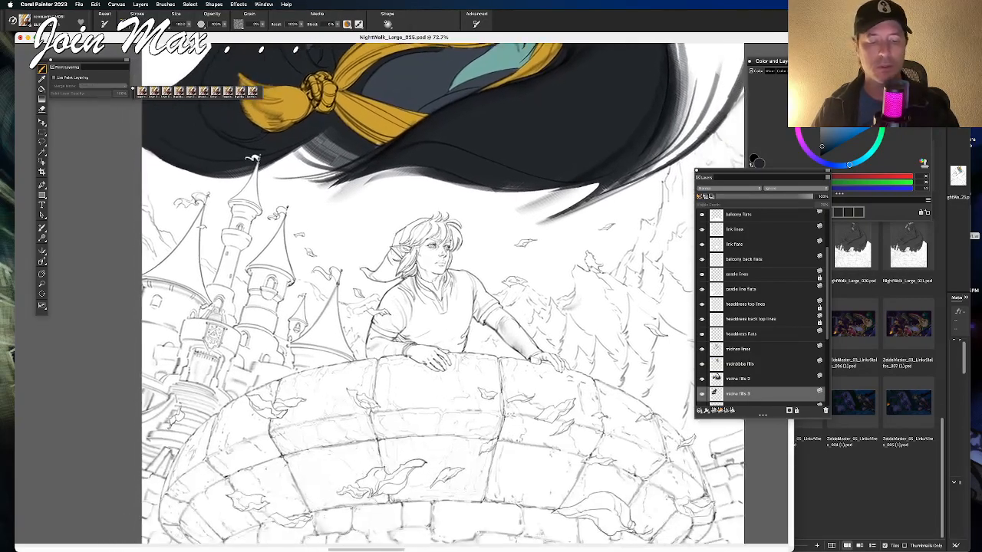
scroll(393, 307, up, 3)
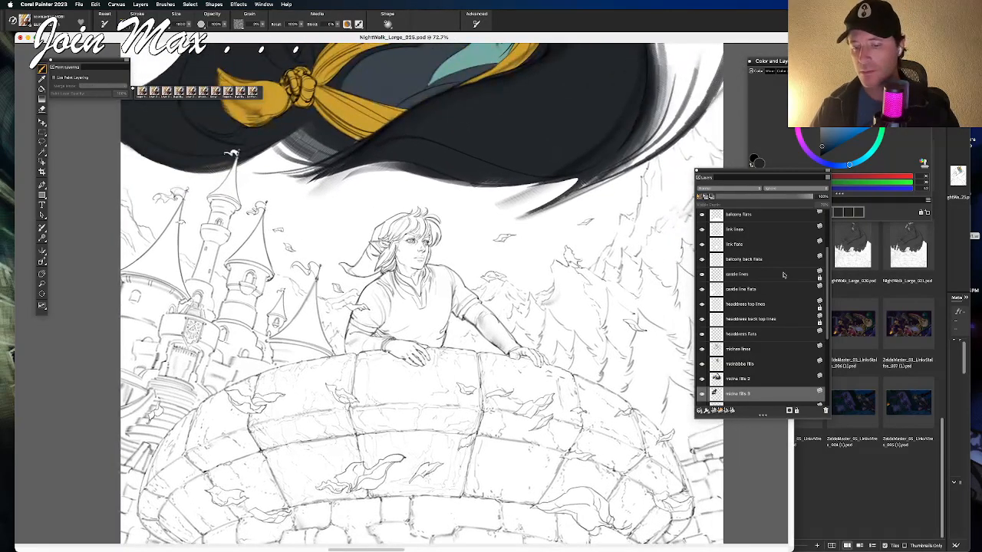
scroll(746, 264, up, 2)
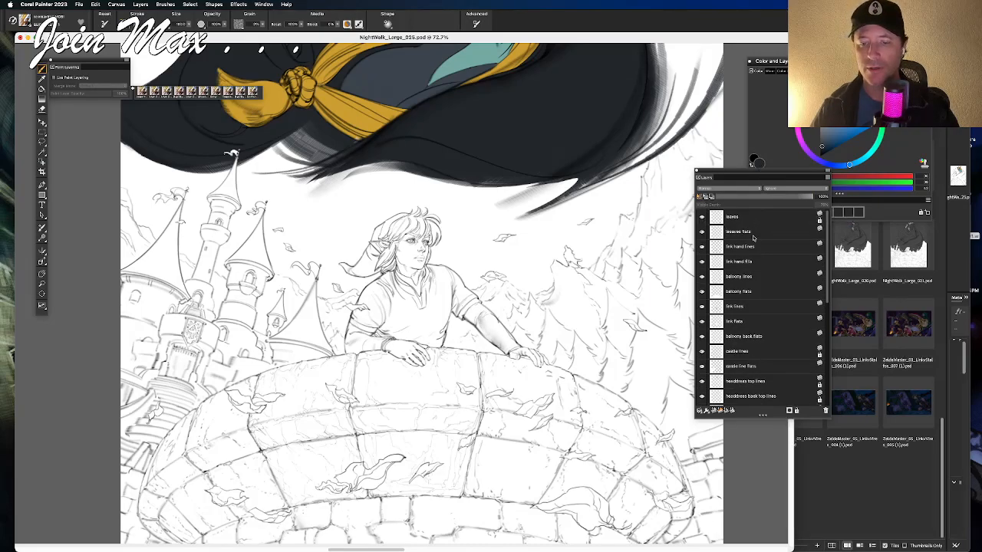
click(753, 237)
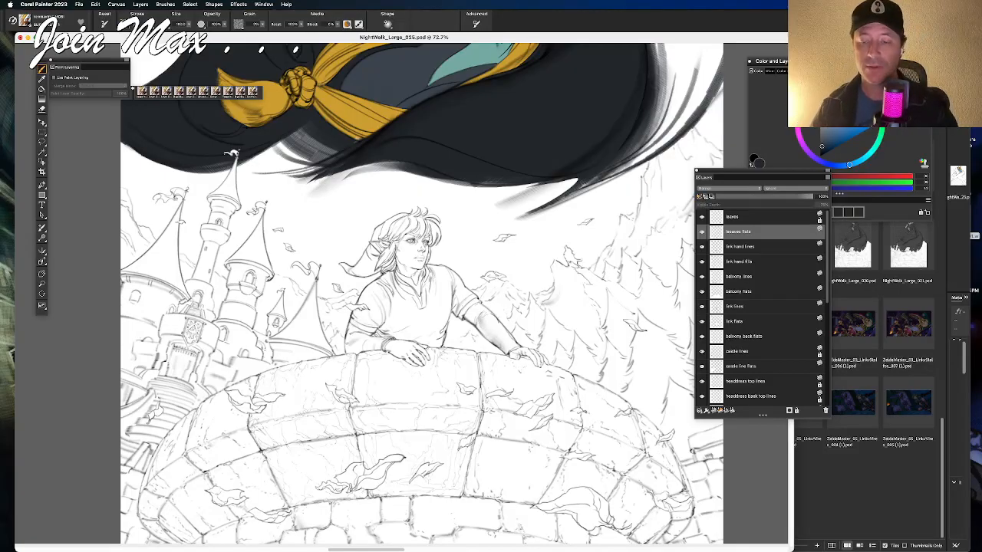
click(831, 82)
click(831, 111)
drag(829, 112, 849, 130)
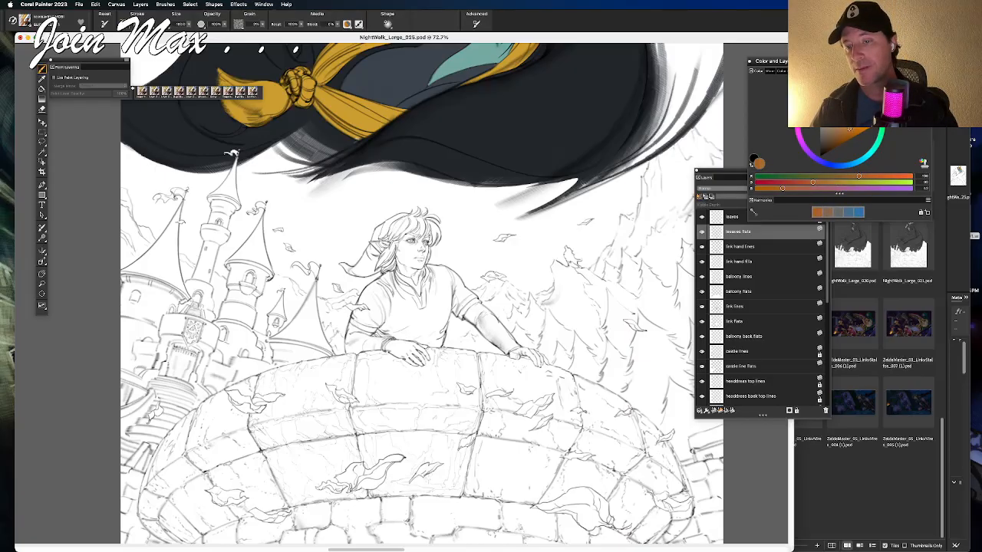
key(super+f)
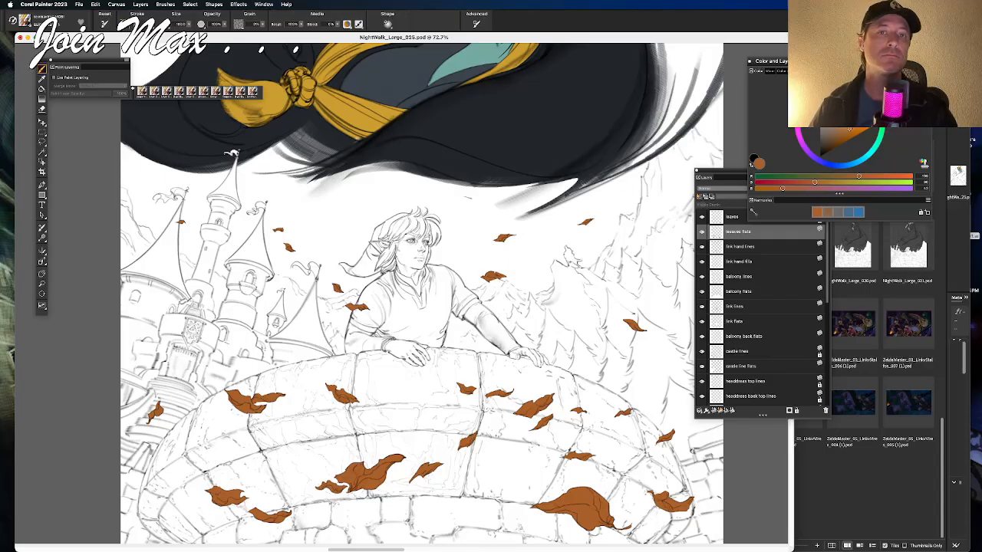
Step: Sample a darker and a brighter gold from the woman's hair and repaint several leaves with them for variety
key(super+minus)
key(super+minus)
key(super+plus)
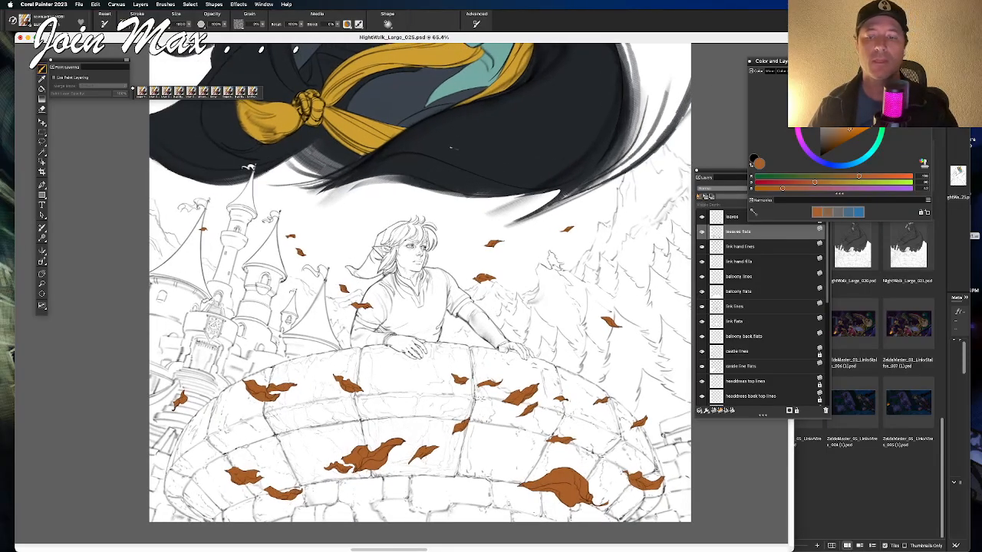
key(d)
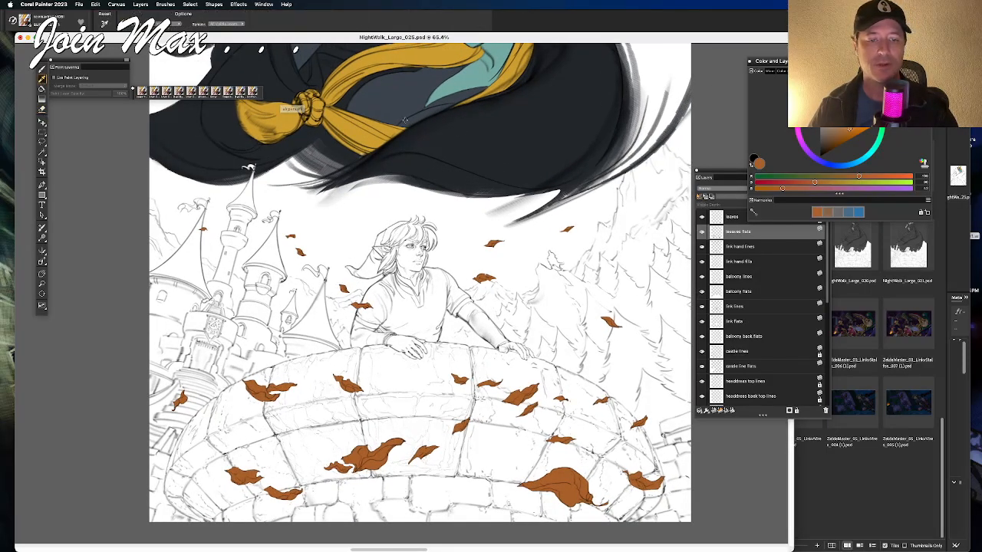
click(386, 130)
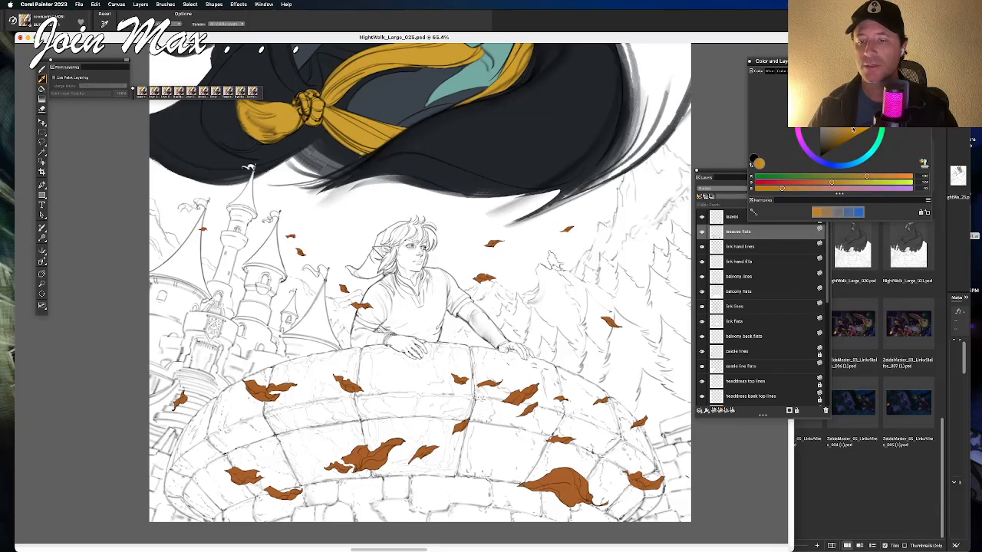
key(b)
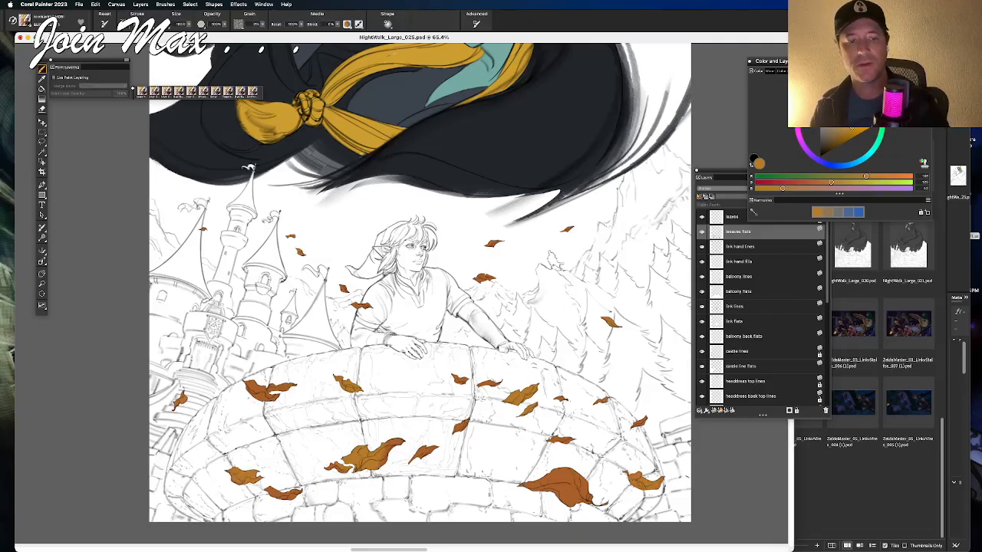
alt+click(412, 55)
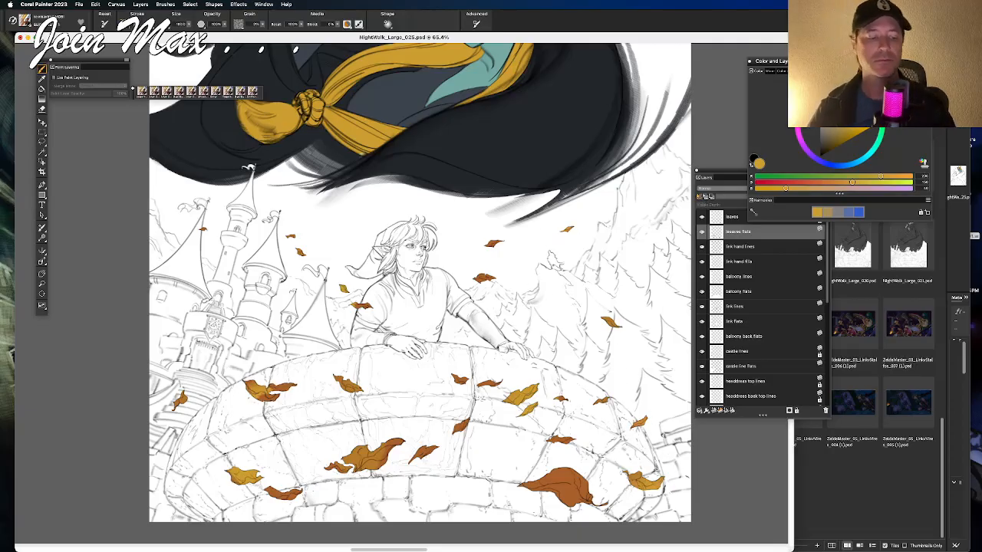
Step: Inspect the recoloured leaves across the balcony and against the whole composition
scroll(248, 166, down, 2)
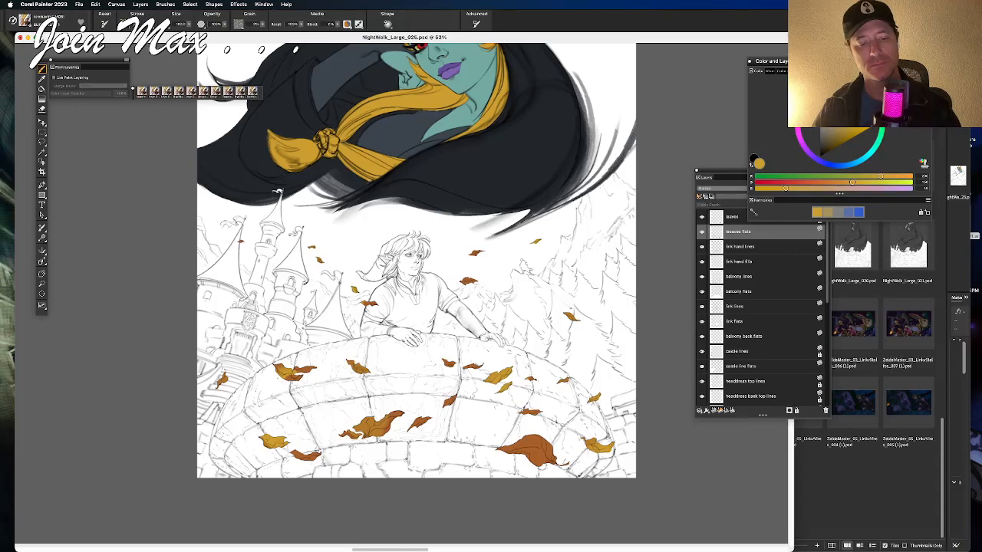
scroll(278, 191, up, 2)
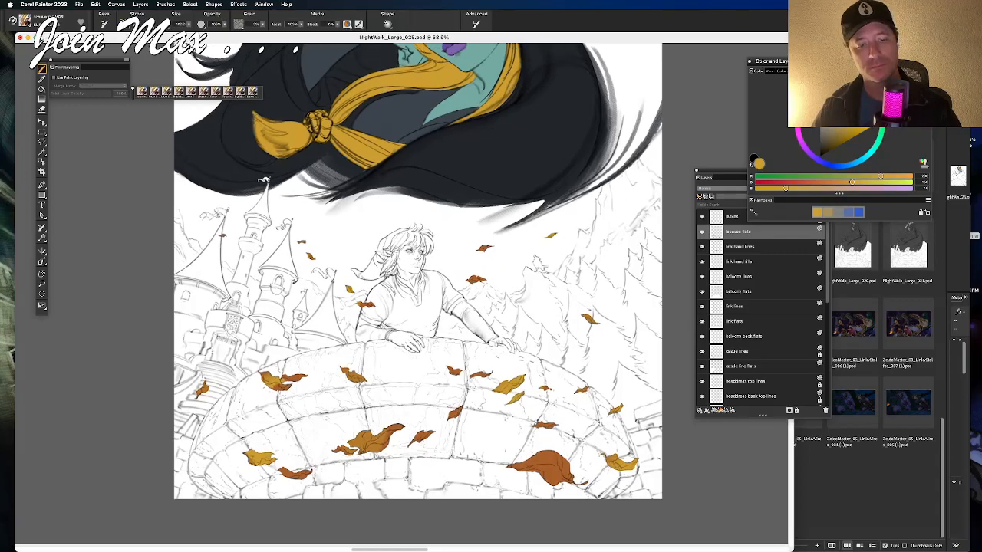
scroll(263, 180, down, 2)
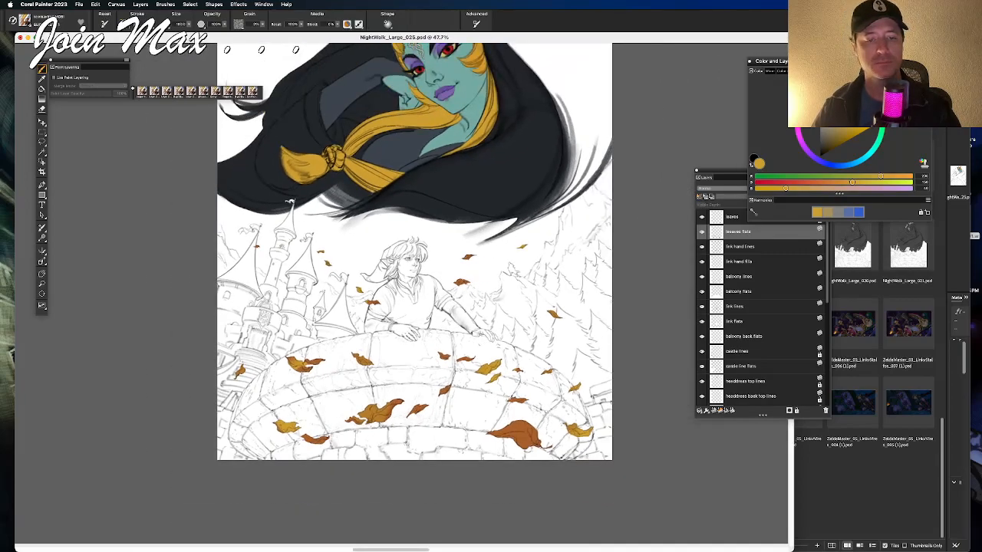
drag(290, 202, 294, 263)
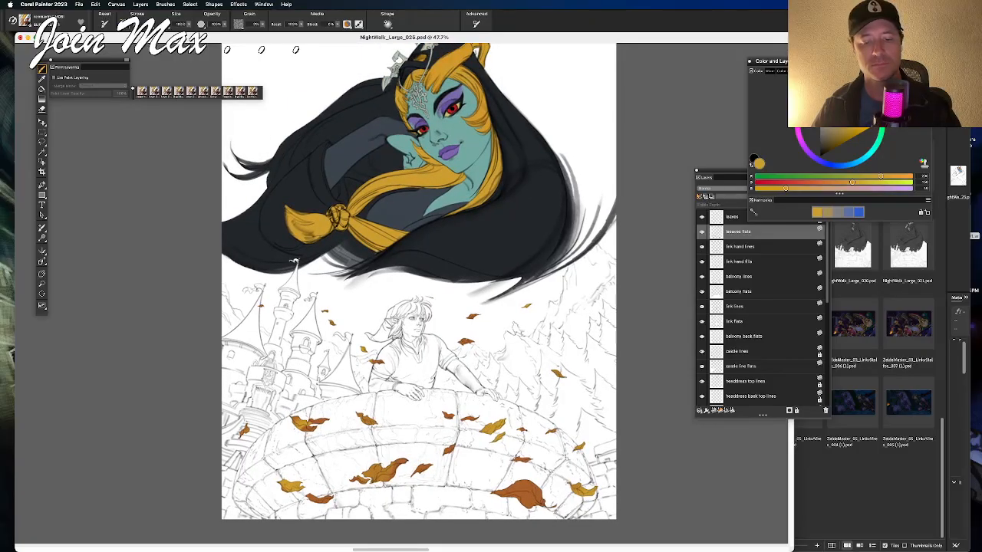
scroll(294, 263, up, 3)
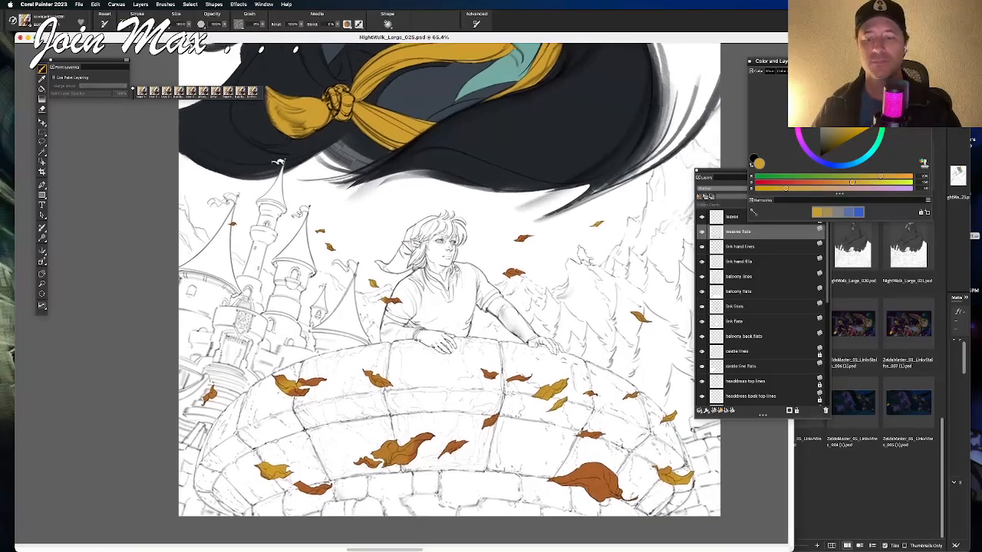
drag(457, 269, 447, 247)
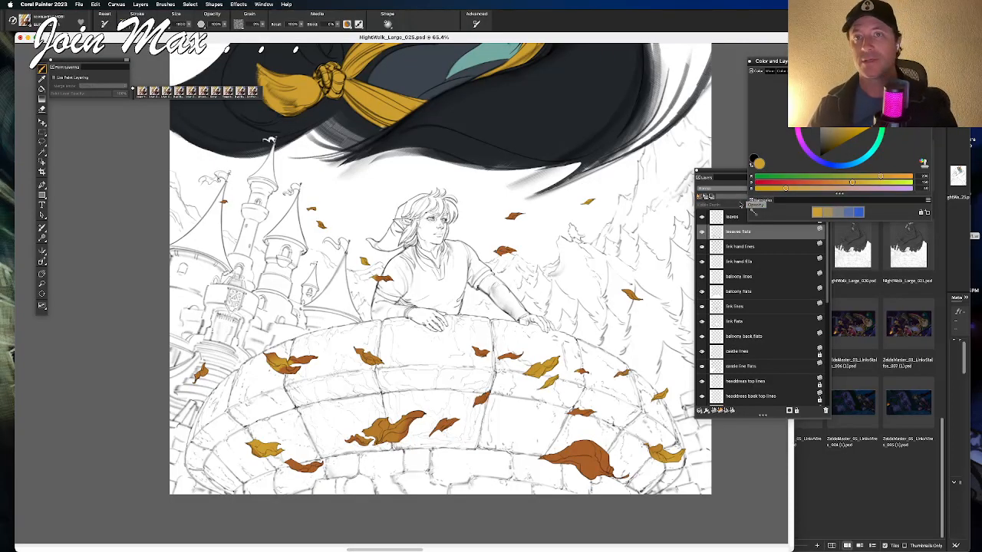
key(super+Tab)
key(super+Tab)
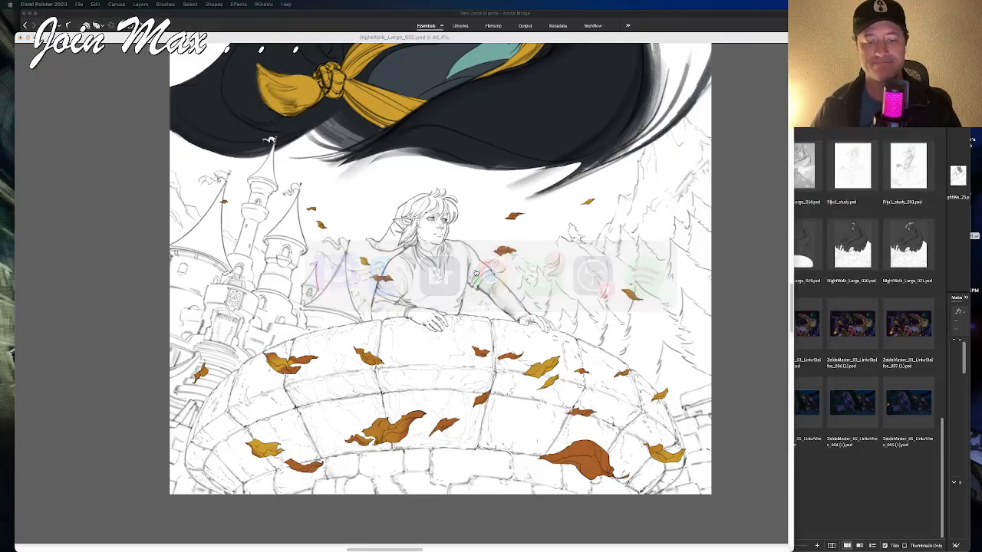
key(super+Tab)
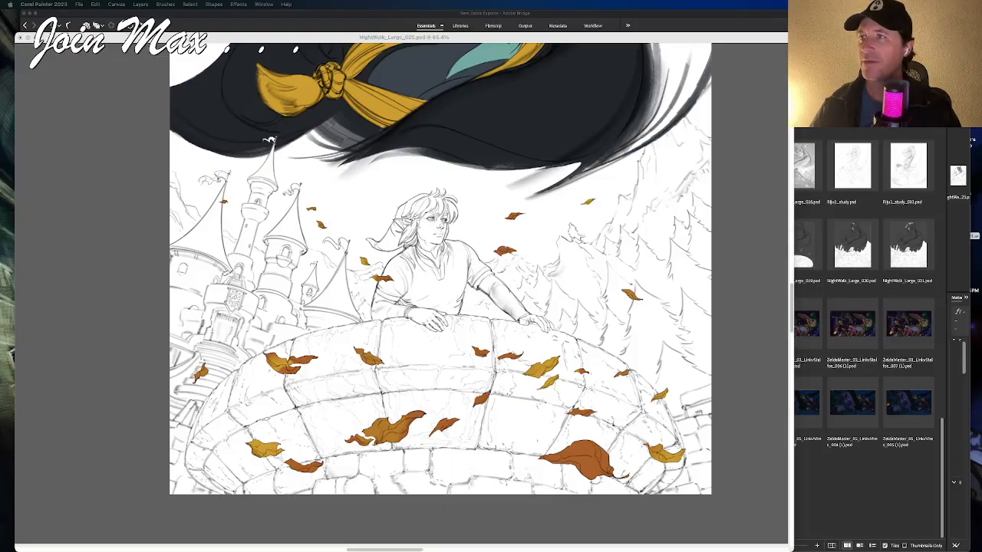
Step: Switch to the browser and examine the Hyrule Castle Breath of the Wild images on Planet Minecraft as colour reference
key(super+Tab)
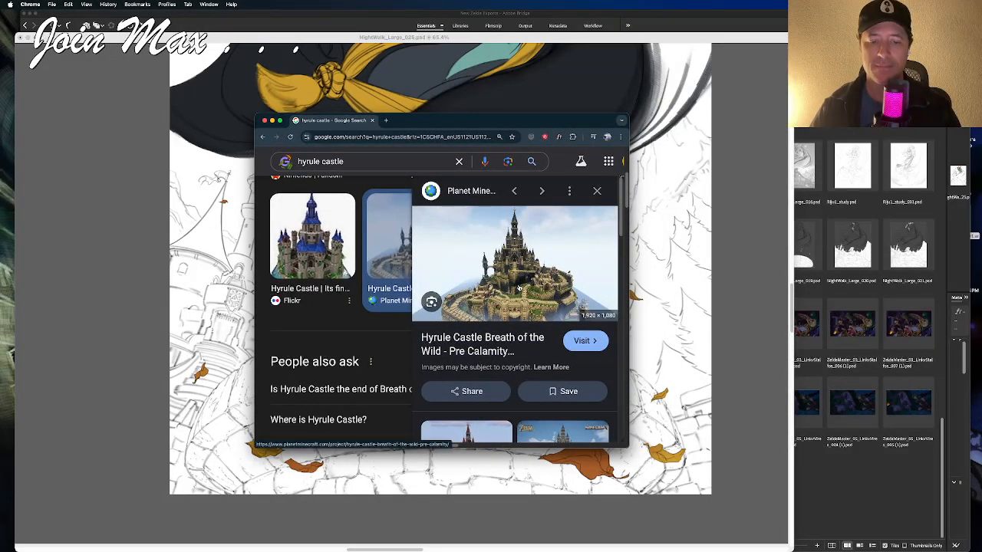
drag(629, 447, 698, 512)
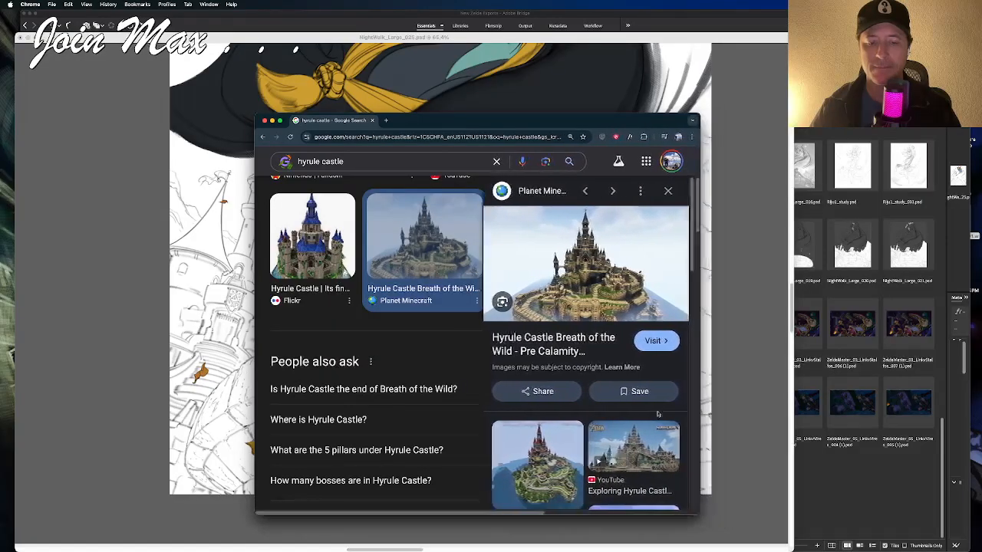
click(574, 267)
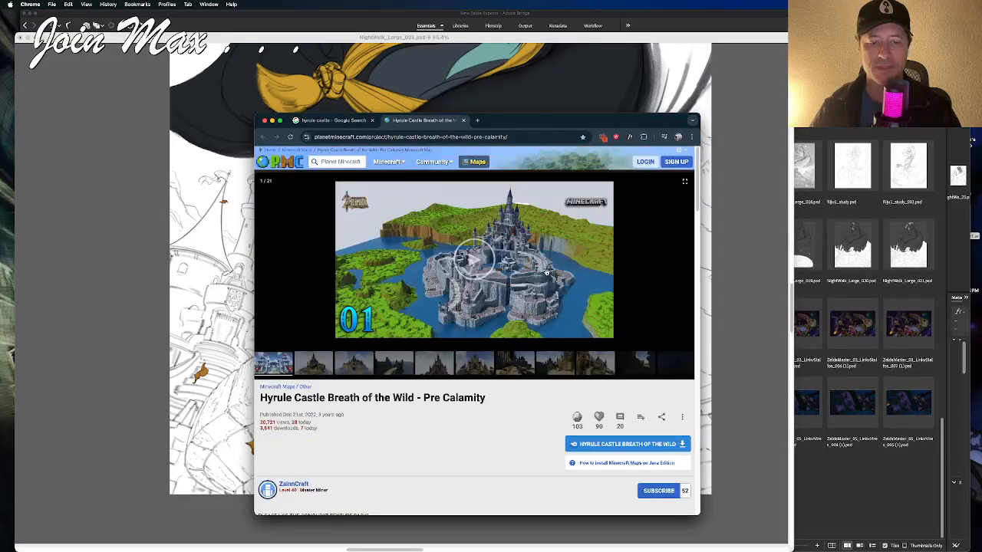
click(326, 368)
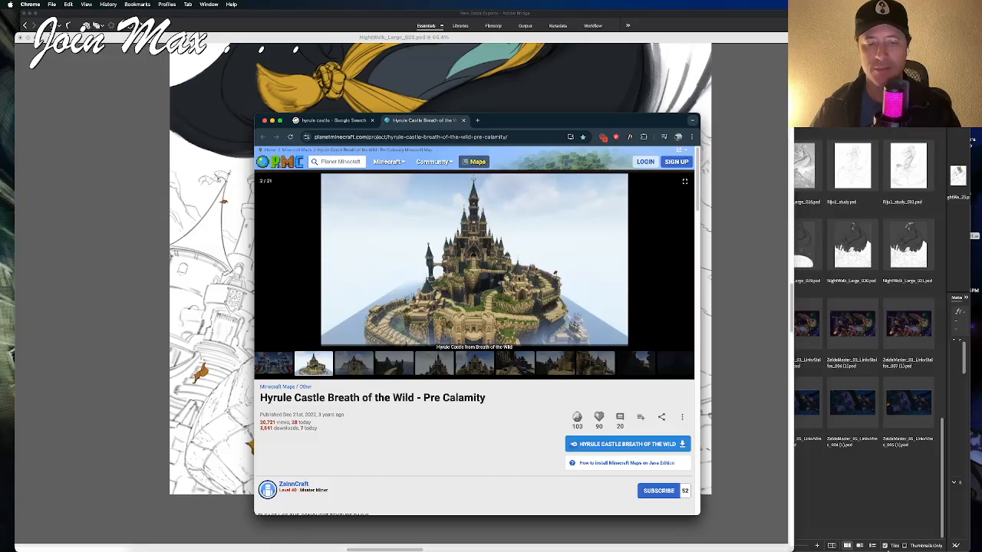
drag(712, 521, 892, 551)
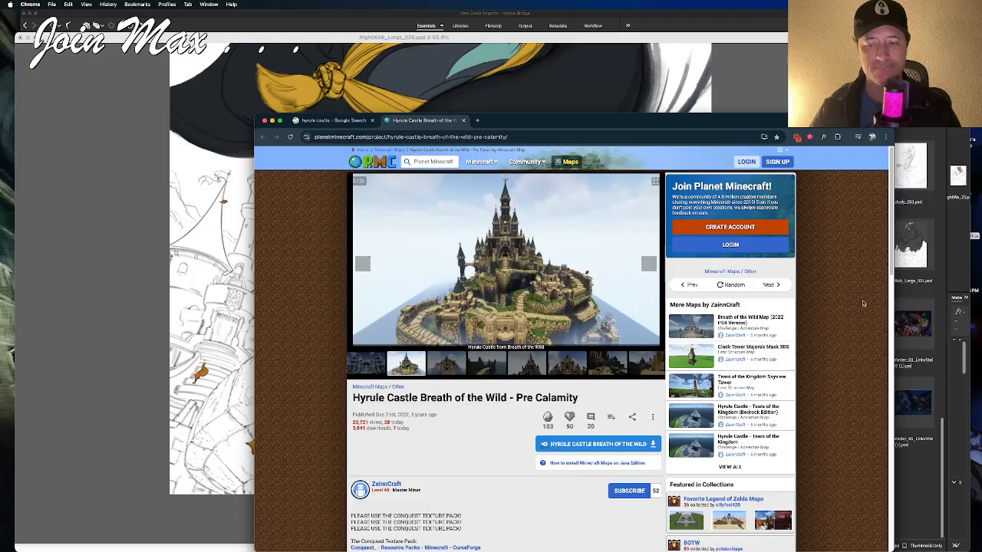
drag(270, 116, 270, 142)
drag(881, 154, 781, 192)
drag(541, 197, 806, 0)
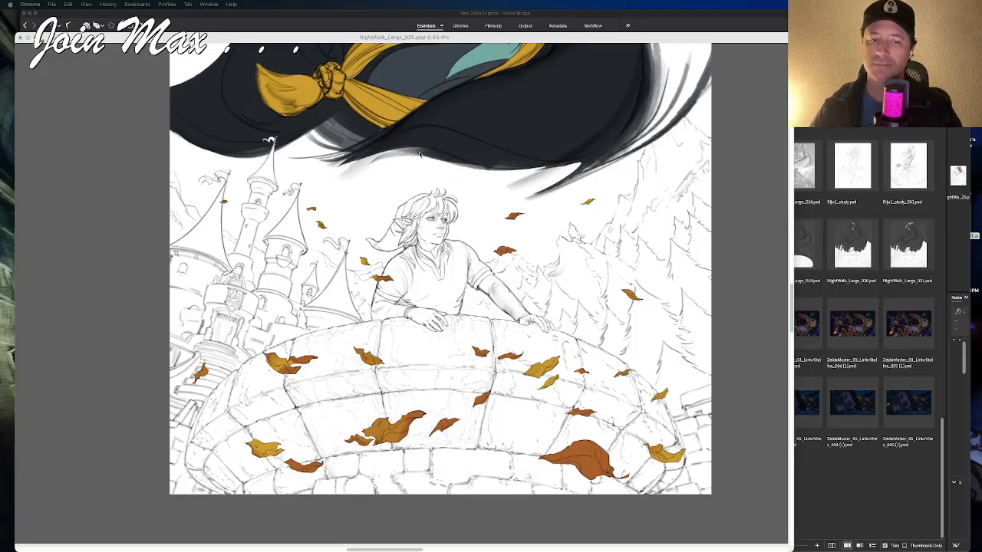
Step: Return to the NightWalk_Large_025.psd painting, make the balcony flats layer active and choose a neutral grey paint colour
click(452, 38)
mouse_move(488, 212)
mouse_down()
mouse_move(489, 335)
mouse_move(468, 243)
mouse_up()
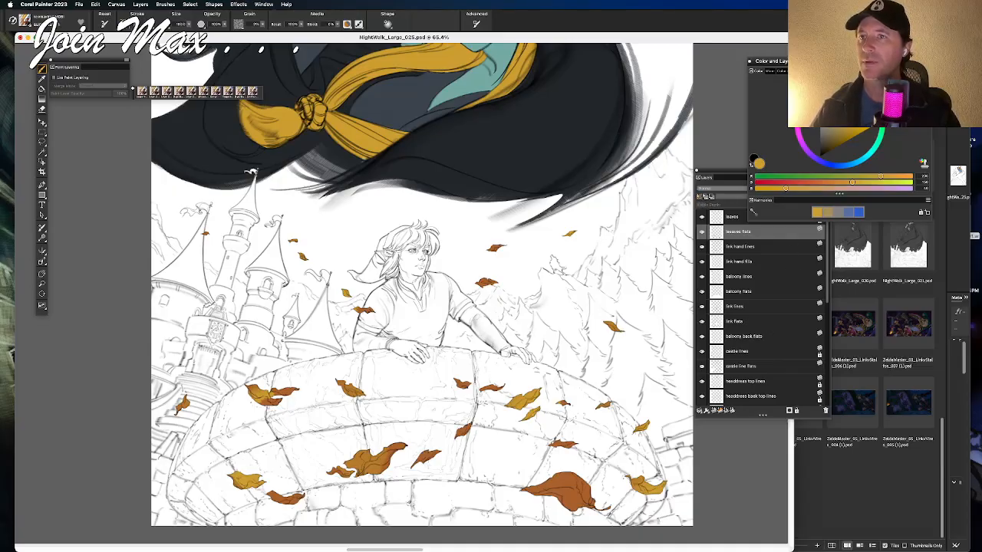
key(Tab)
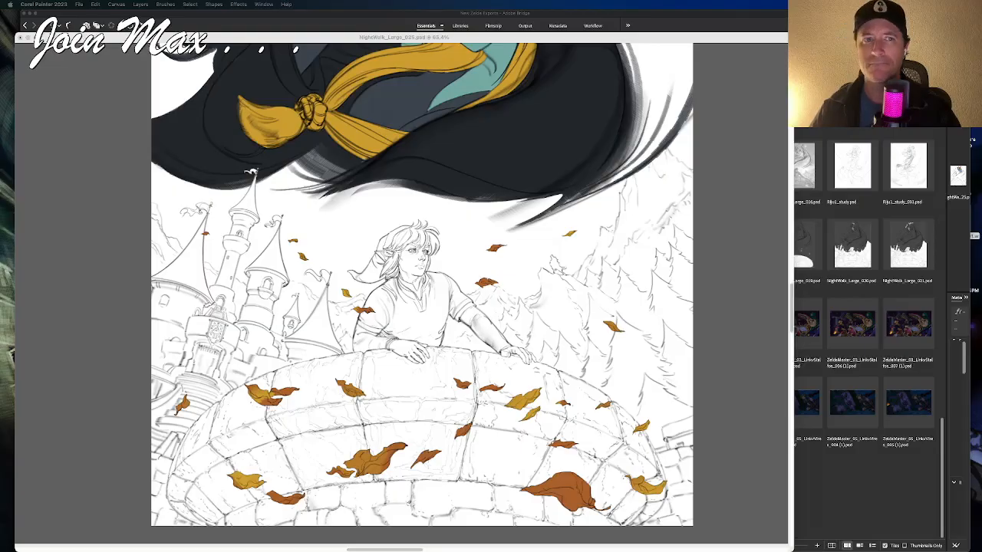
click(563, 36)
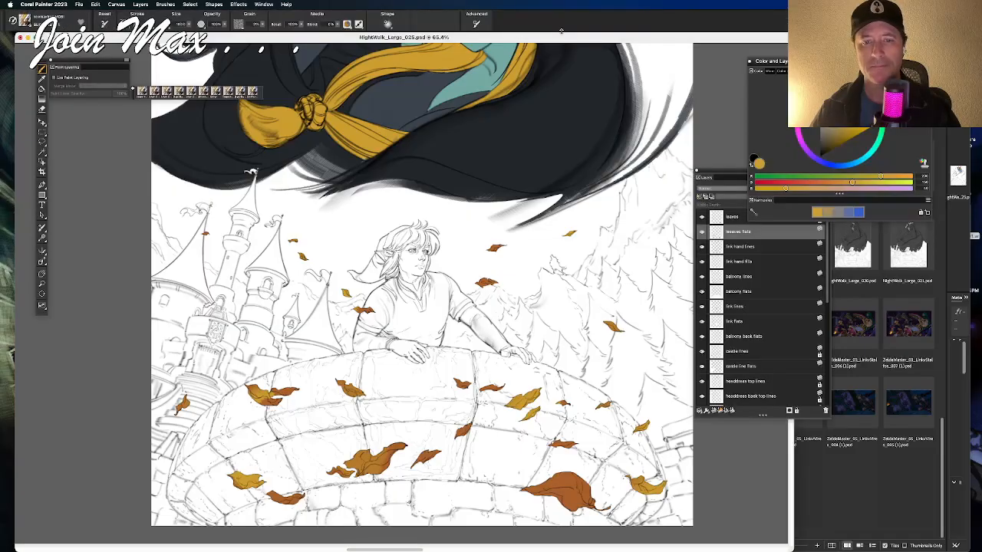
key(super+plus)
key(super+plus)
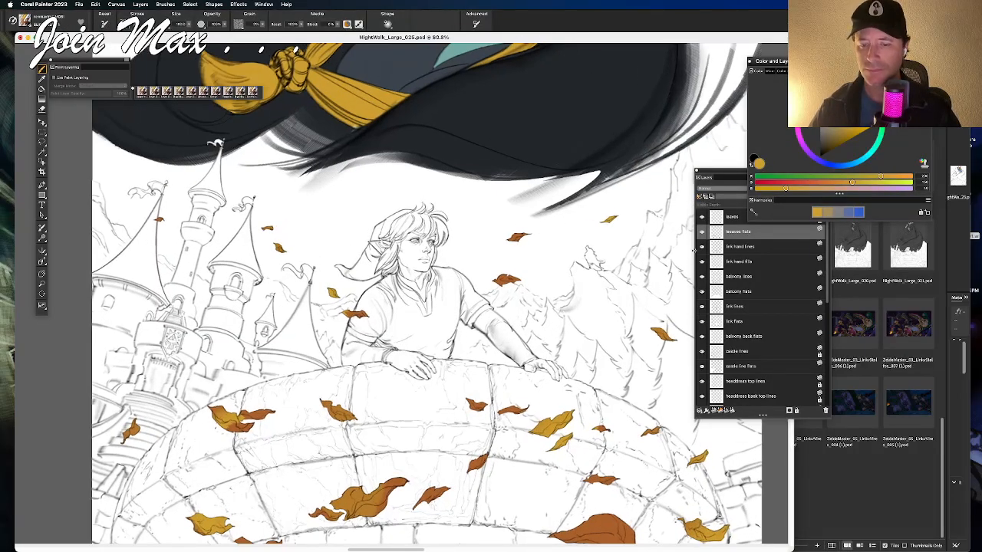
key(f)
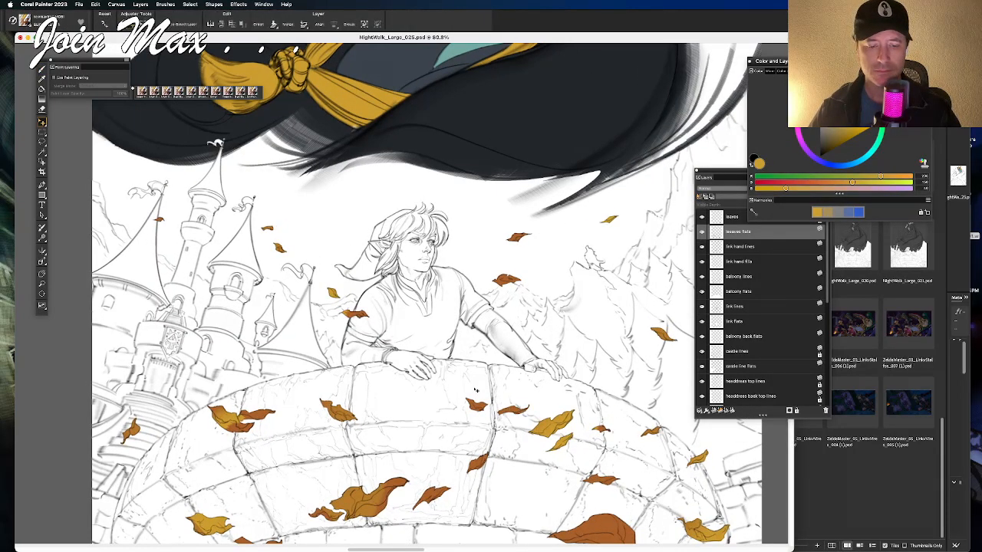
click(729, 294)
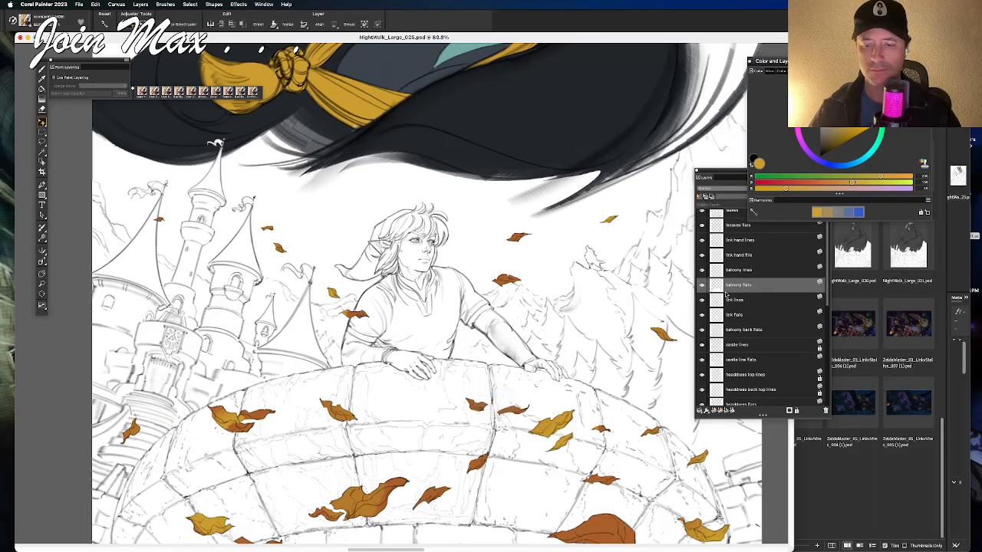
click(701, 288)
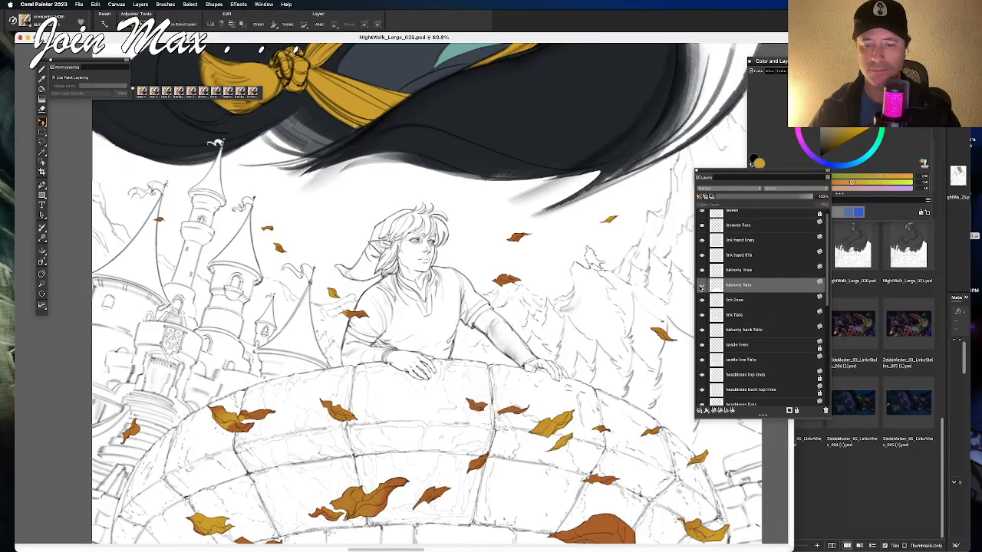
drag(821, 114, 818, 125)
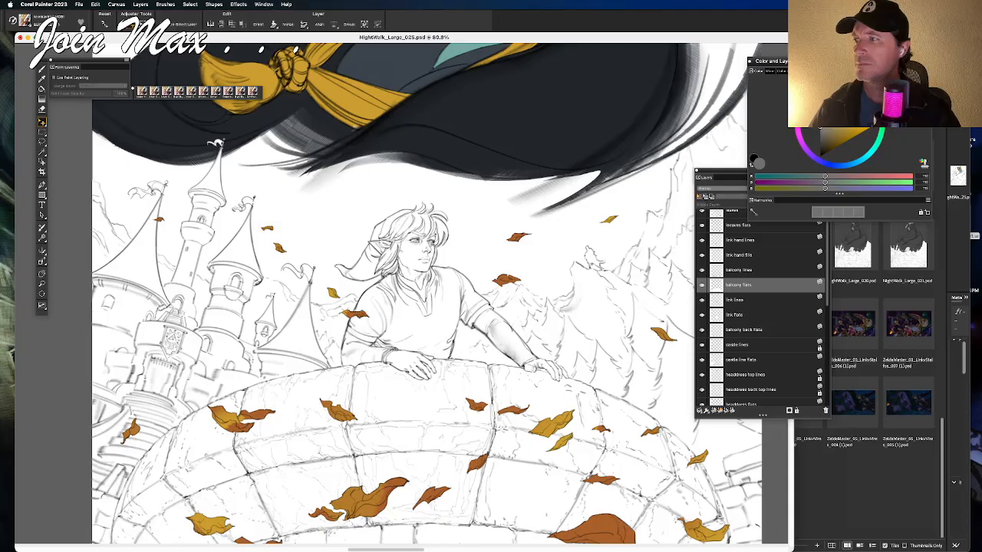
Step: Capture a screenshot of the blue-roofed castle reference and open it enlarged in Corel Painter beside the illustration
key(Tab)
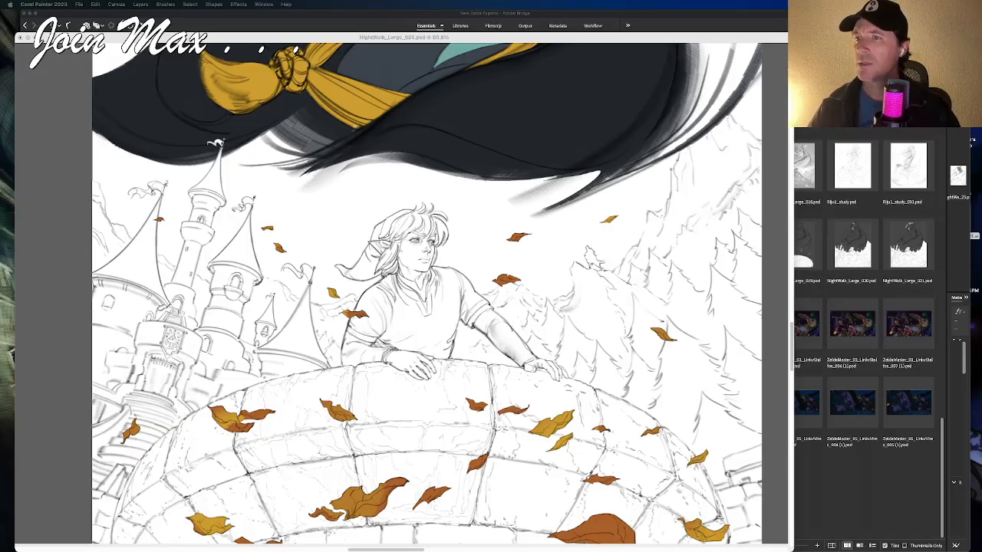
key(super+shift+5)
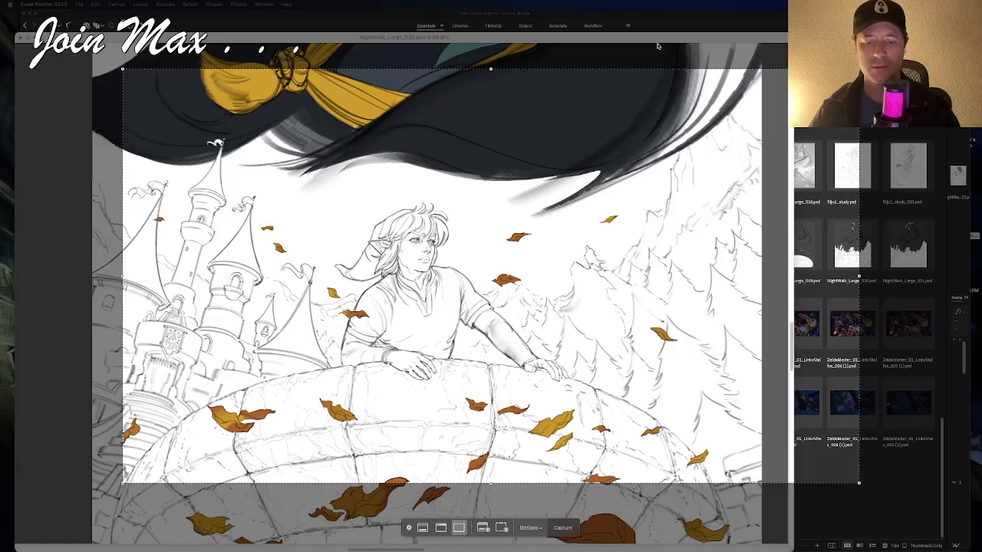
click(410, 528)
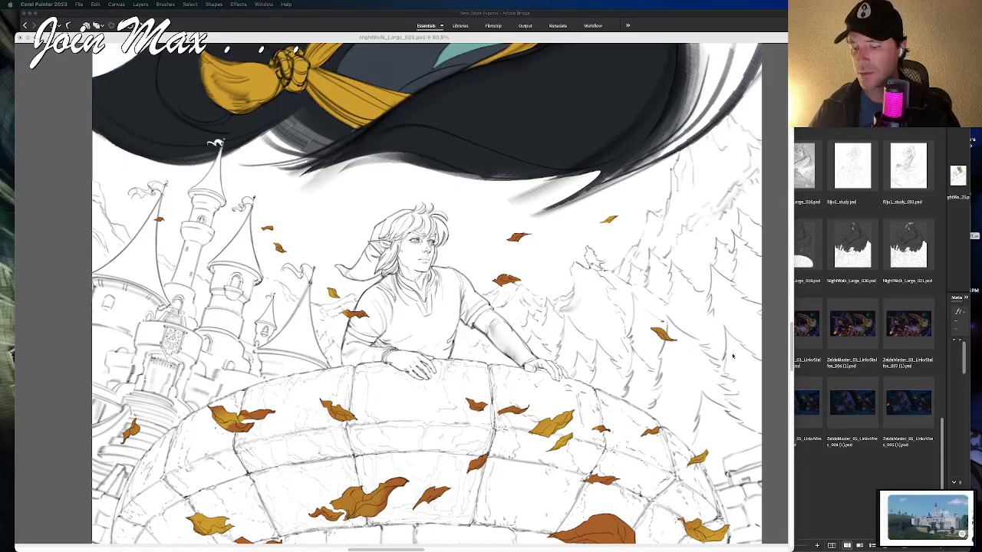
mouse_move(917, 519)
mouse_down()
mouse_move(694, 537)
mouse_move(313, 535)
mouse_up()
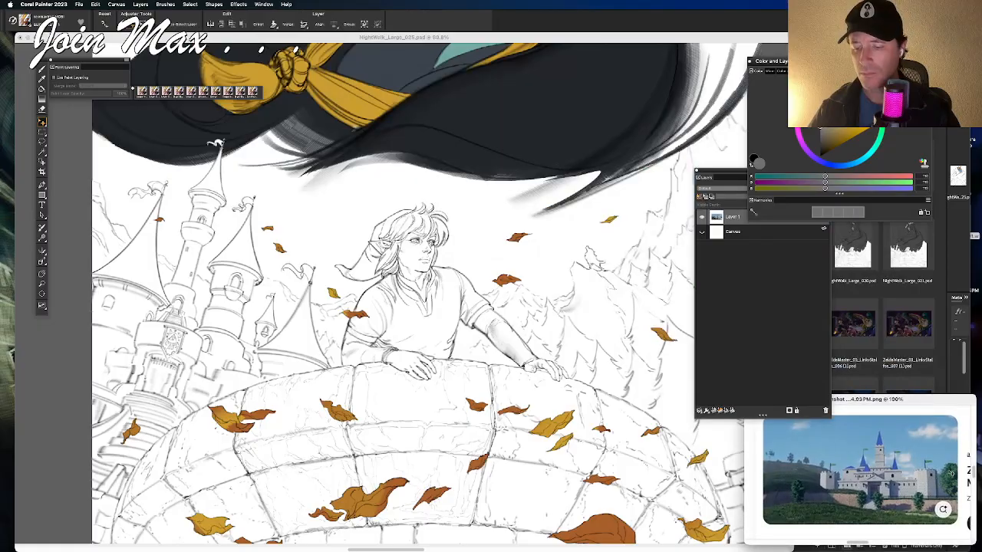
scroll(857, 470, up, 5)
scroll(854, 469, down, 2)
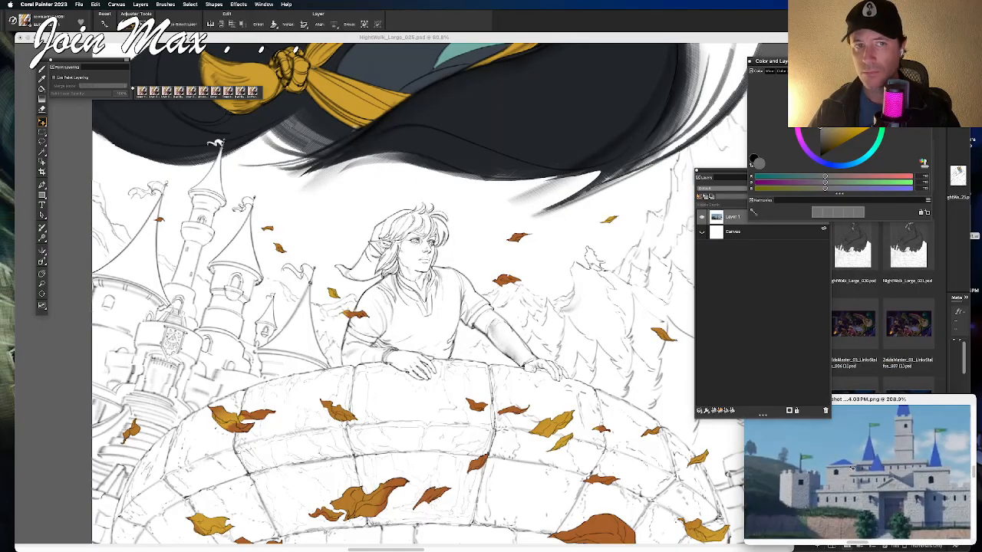
Step: Sample the light grey of the reference castle's walls and fill the stone balcony with it on the balcony flats layer
click(42, 80)
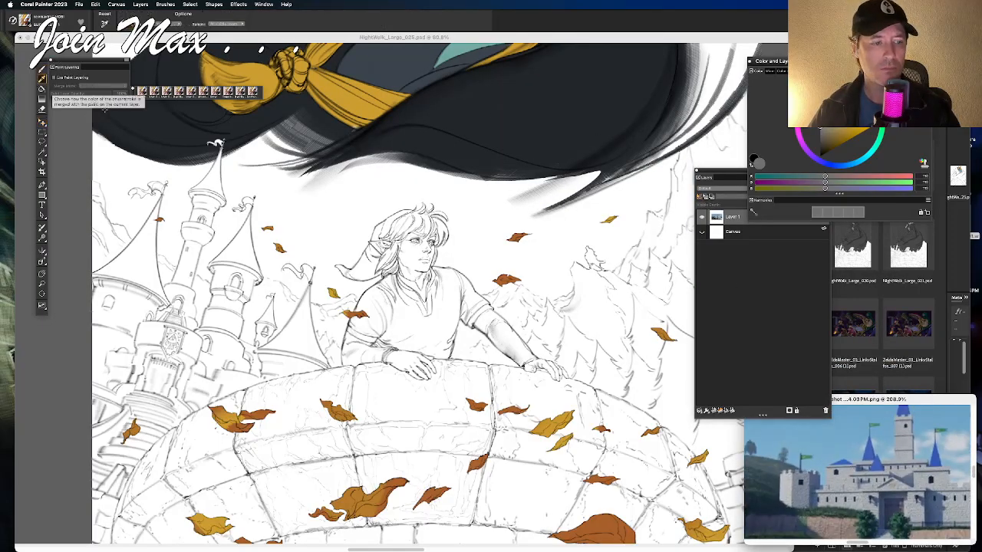
alt+click(848, 477)
click(848, 476)
click(849, 477)
alt+click(846, 477)
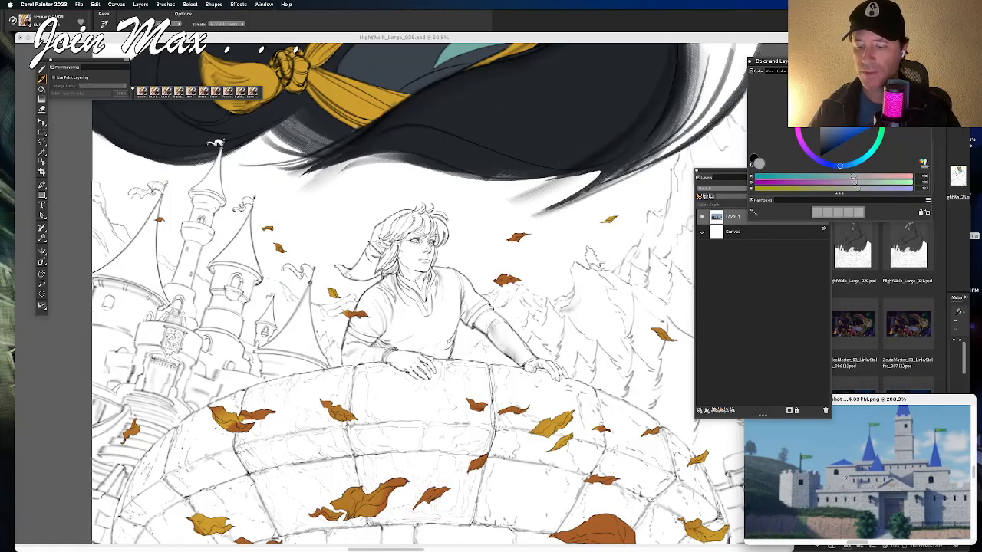
click(464, 228)
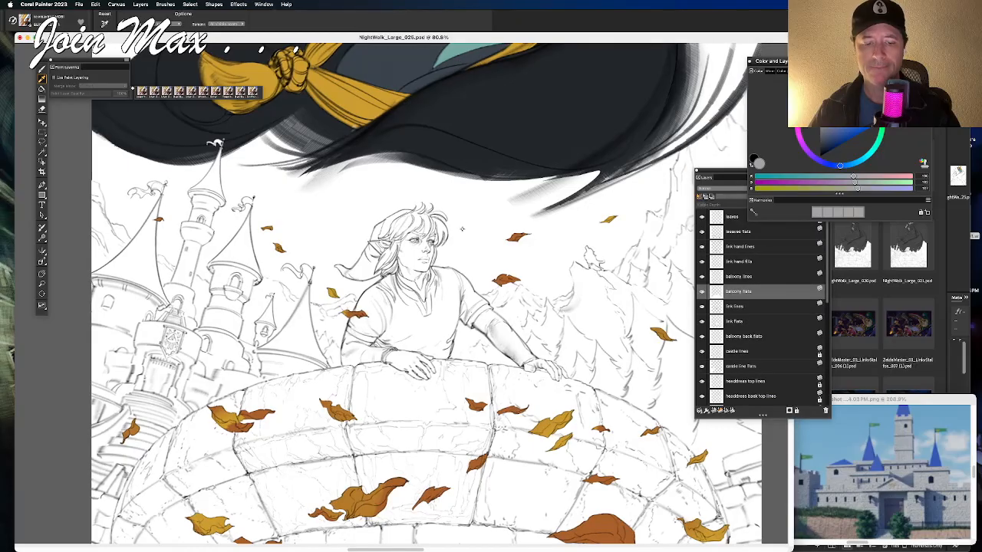
key(super+minus)
key(super+plus)
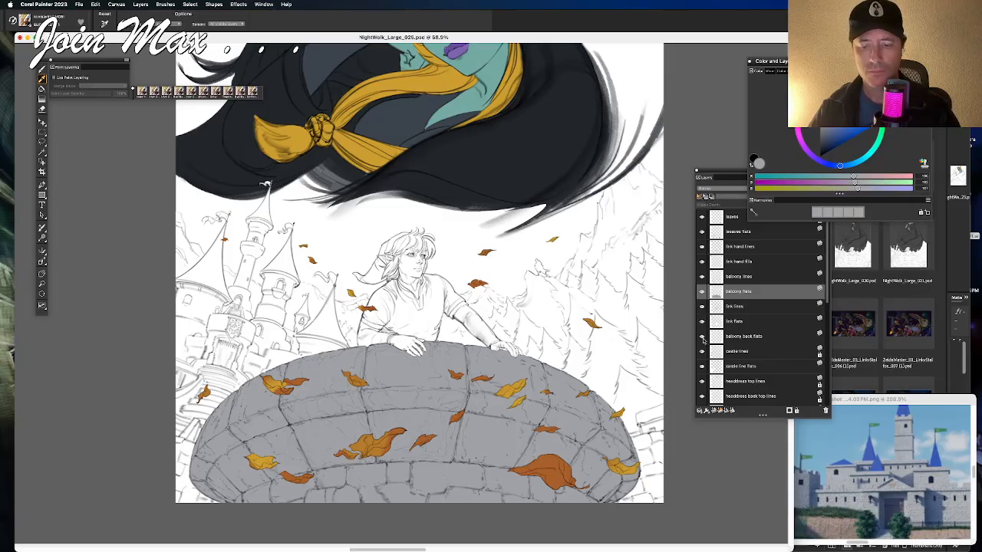
Step: Fill the rear stonework with the same grey on the balcony back flats layer and check it in the whole composition
click(702, 337)
click(743, 339)
key(super+f)
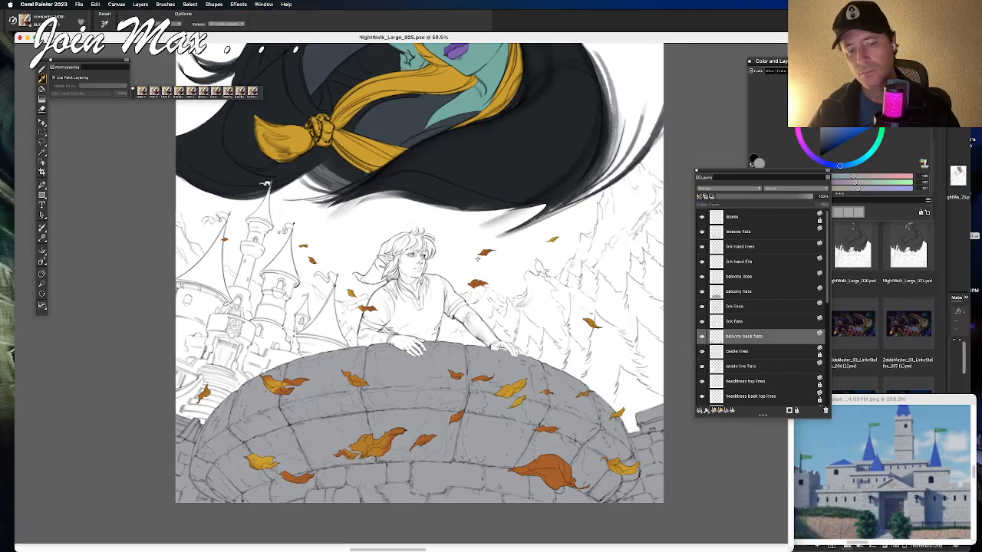
key(super+minus)
key(super+plus)
key(super+plus)
key(super+plus)
key(super+plus)
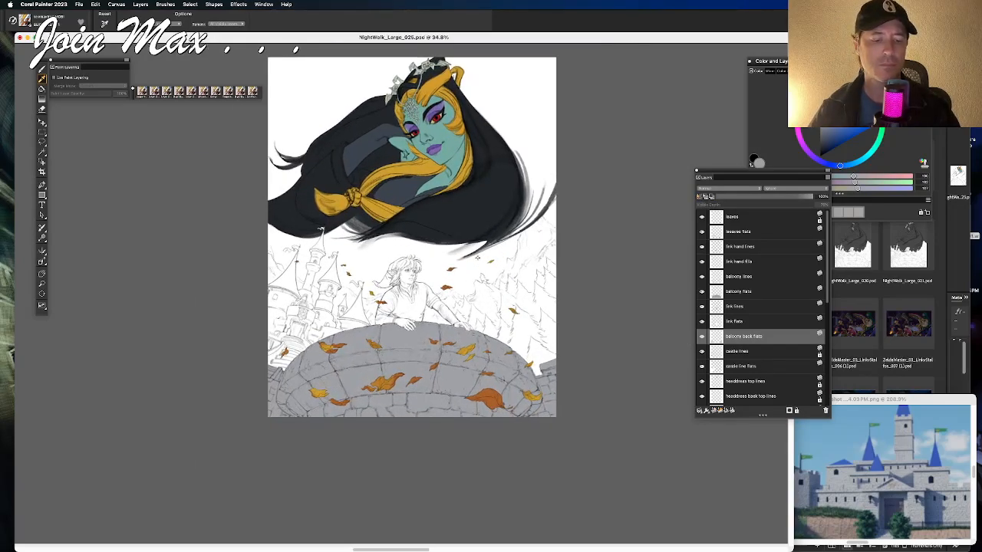
Step: Fill the castle with the same grey on the castle line flats layer
click(702, 370)
click(702, 370)
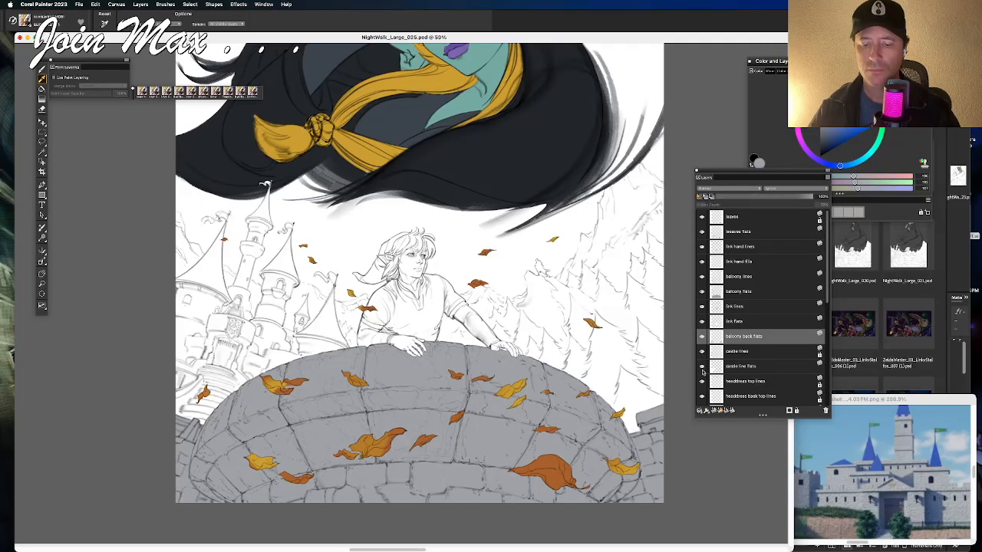
click(748, 367)
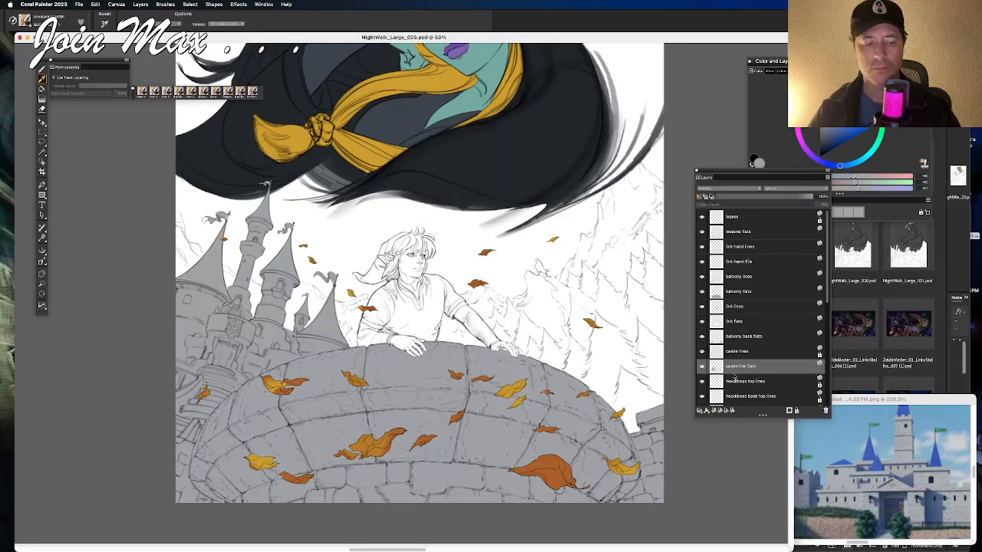
Step: Sample the roof blue from the castle reference and ready the brush over the painting's castle towers
scroll(460, 214, up, 2)
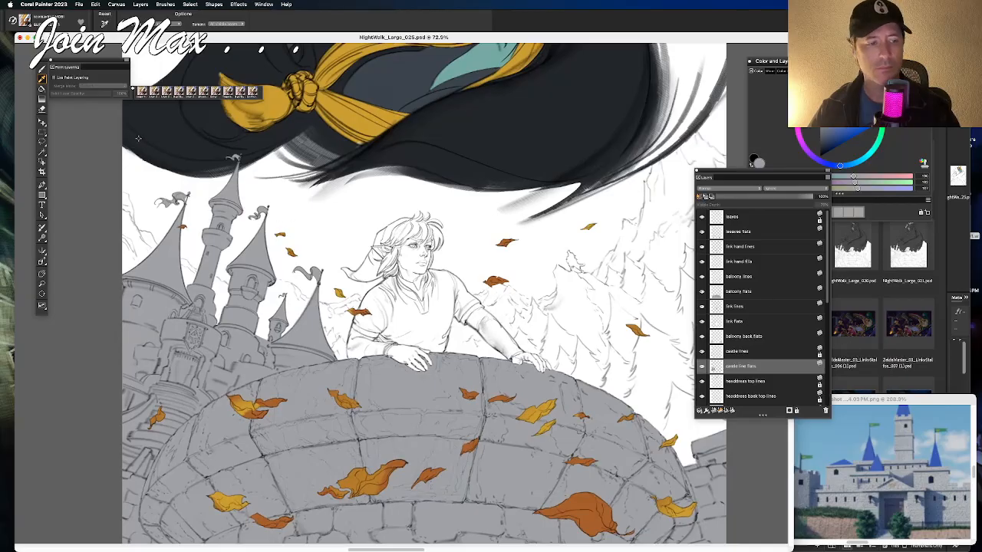
click(870, 455)
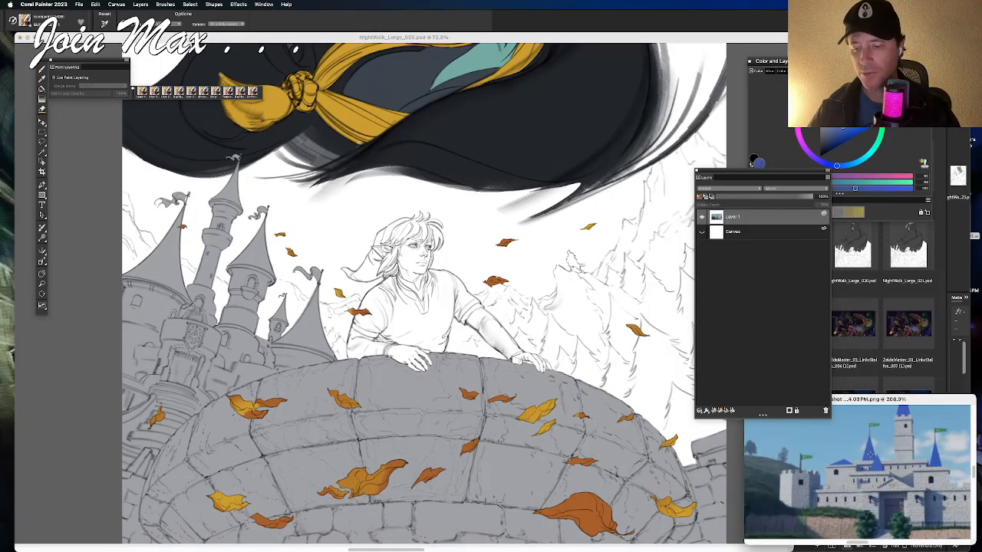
click(256, 38)
drag(277, 215, 428, 241)
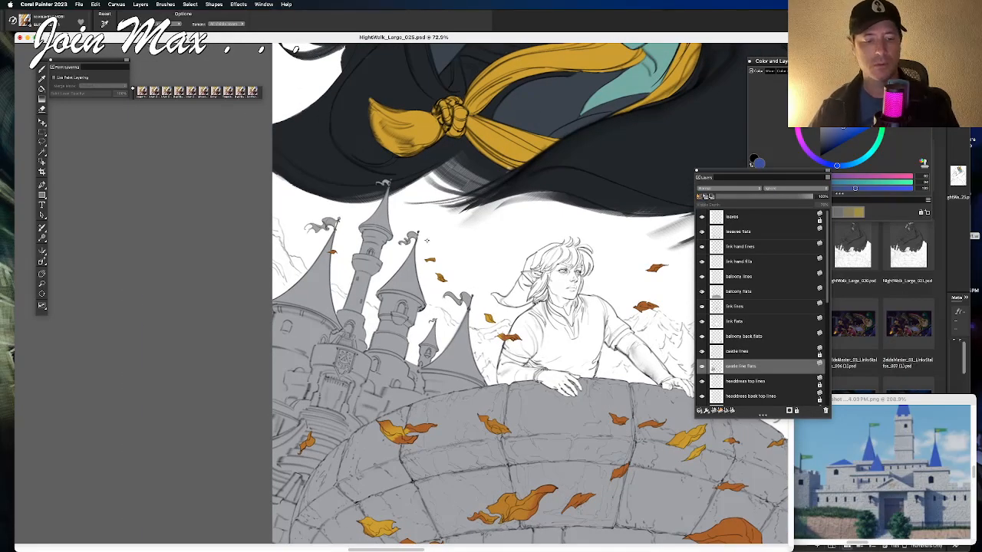
key(b)
Step: Paint the conical roofs of the large leftmost tower and the tall thin tower in the sampled blue
mouse_move(321, 265)
mouse_down()
mouse_move(303, 303)
mouse_move(328, 286)
mouse_move(328, 307)
mouse_up()
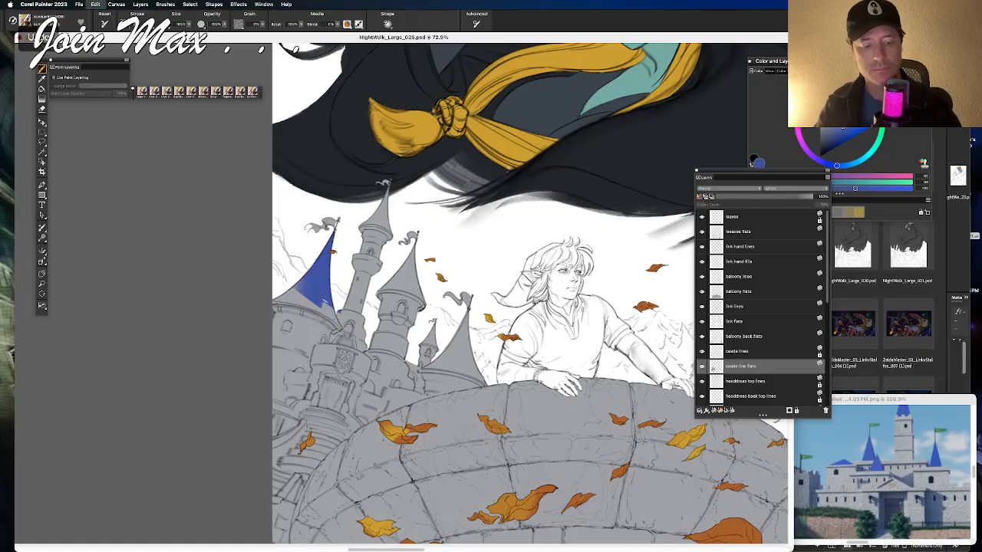
key(super+z)
mouse_move(333, 314)
mouse_down()
mouse_move(341, 330)
mouse_move(318, 255)
mouse_move(335, 234)
mouse_move(300, 293)
mouse_move(317, 272)
mouse_up()
mouse_move(330, 318)
mouse_down()
mouse_move(284, 295)
mouse_move(311, 297)
mouse_move(326, 312)
mouse_move(250, 302)
mouse_up()
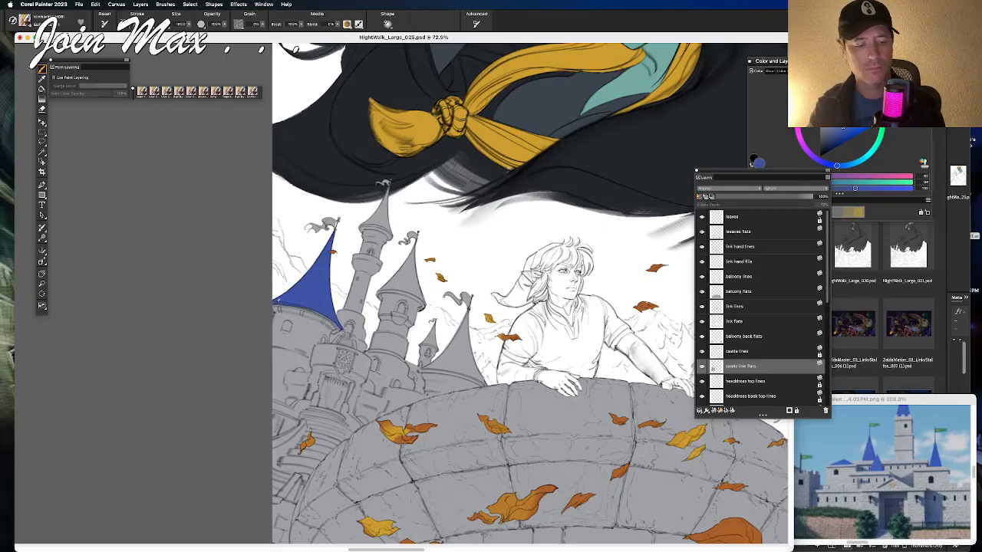
key(super+z)
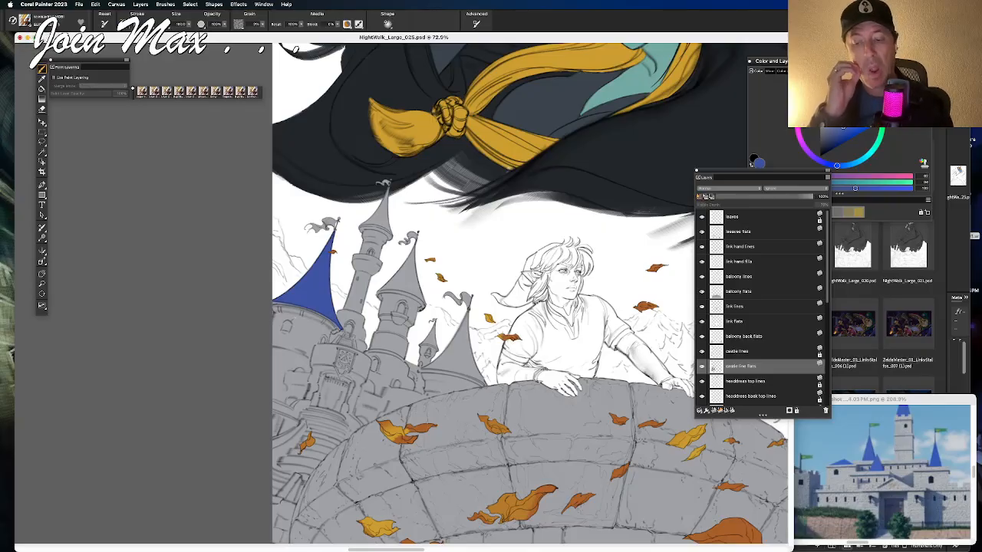
drag(327, 274, 278, 305)
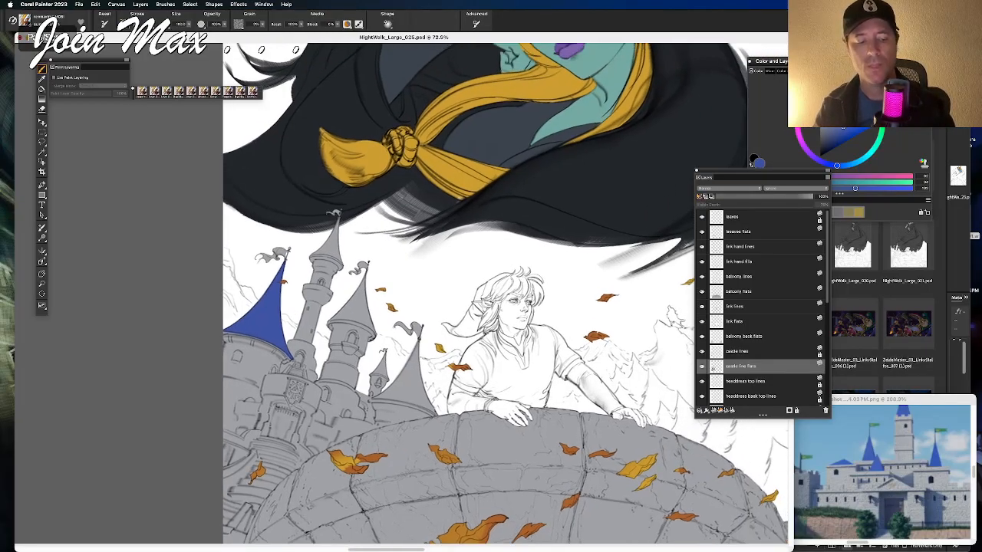
mouse_move(331, 227)
mouse_down()
mouse_move(335, 259)
mouse_move(328, 241)
mouse_up()
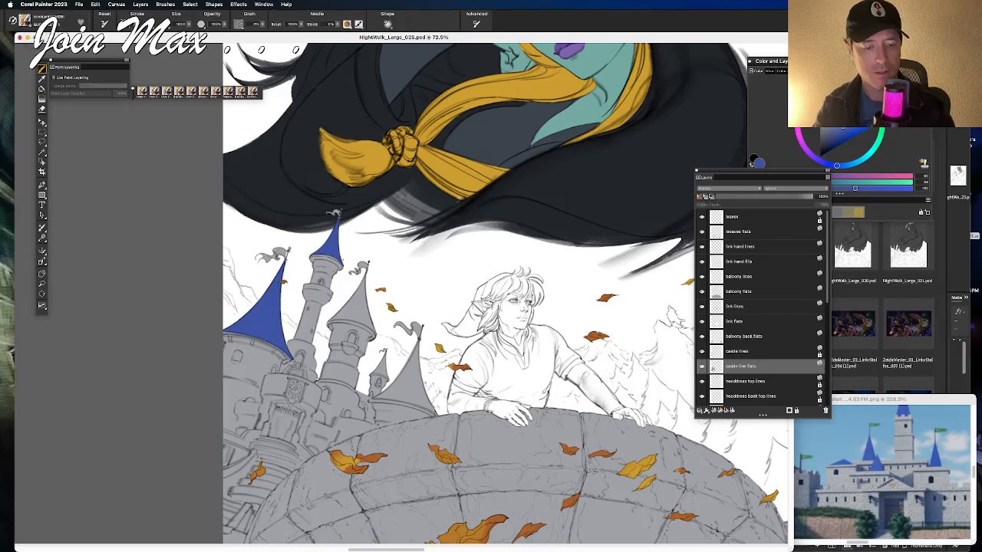
Step: Paint the conical roofs of the castle's middle tower and the tiny turret beside it in the same blue
mouse_move(363, 275)
mouse_down()
mouse_move(351, 318)
mouse_move(370, 328)
mouse_move(359, 275)
mouse_up()
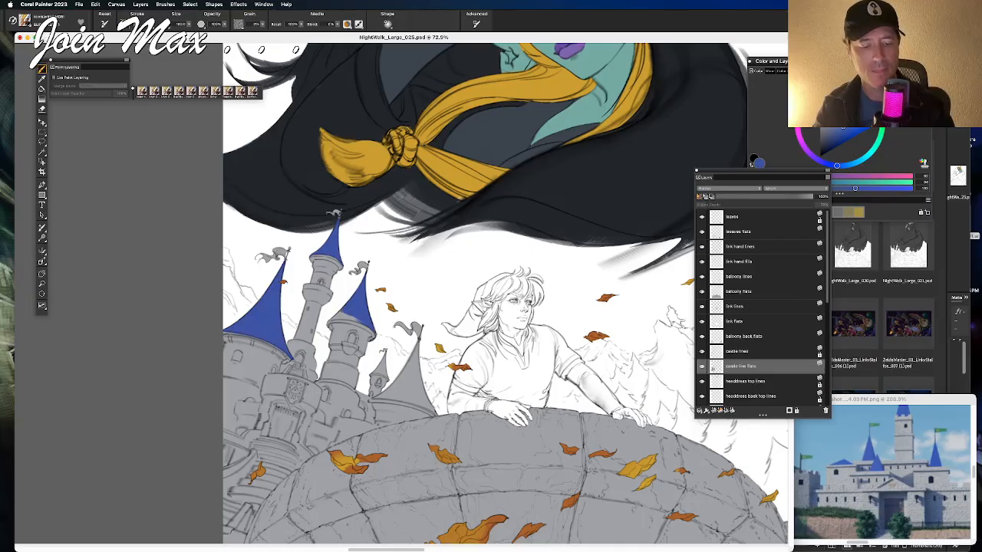
drag(335, 315, 366, 325)
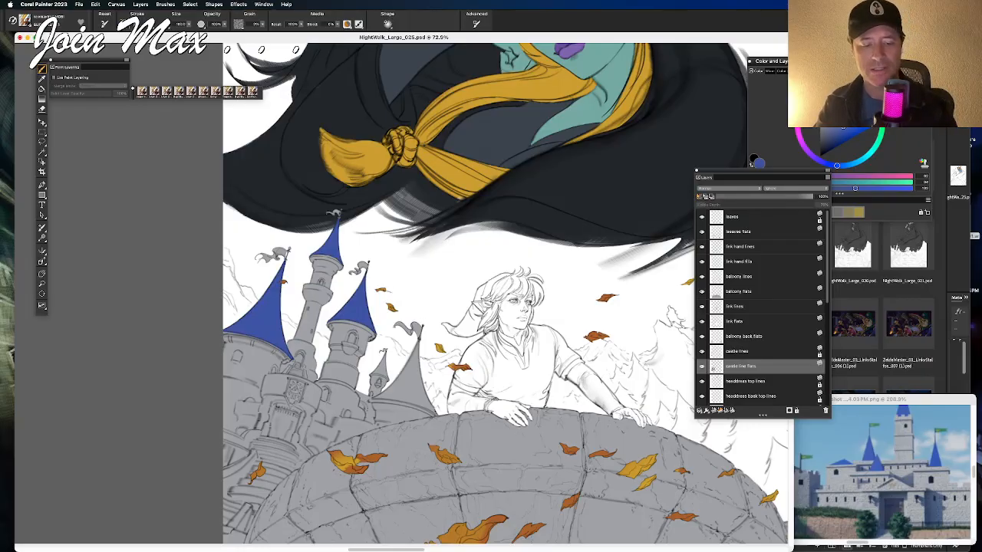
drag(379, 359, 381, 375)
key(super+z)
key(super+z)
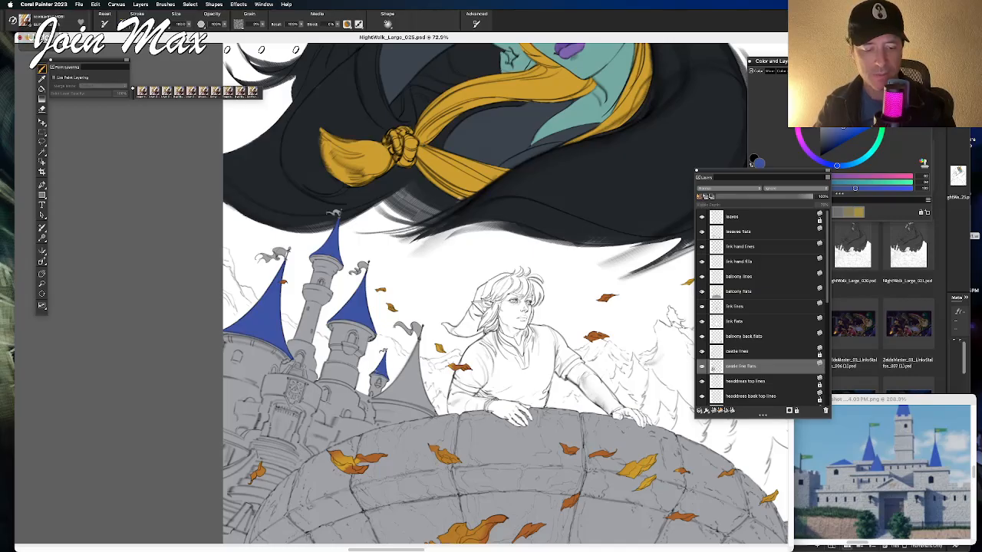
Step: Paint the conical roof of the castle tower nearest the balcony in the same blue
drag(460, 330, 451, 279)
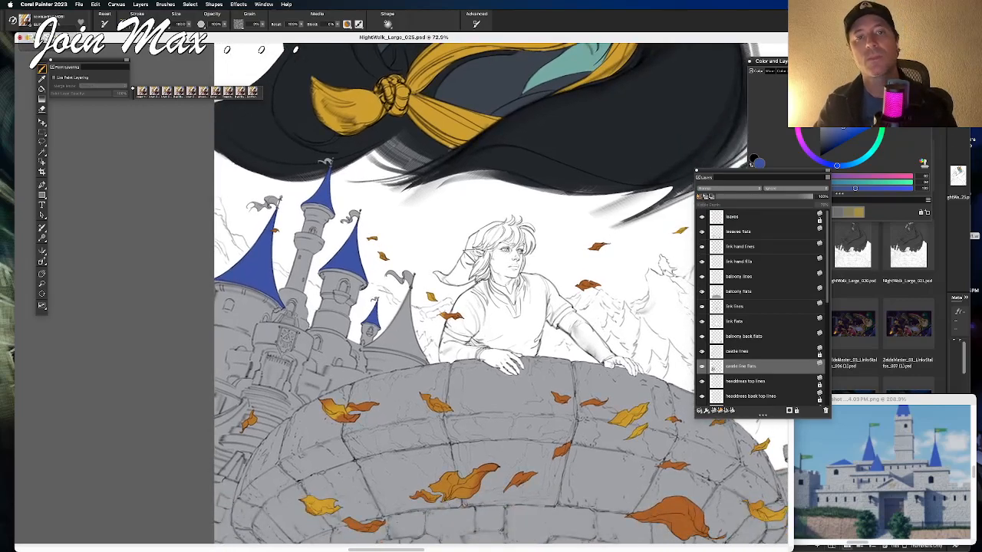
mouse_move(393, 330)
mouse_down()
mouse_move(406, 299)
mouse_move(407, 337)
mouse_move(388, 345)
mouse_move(418, 344)
mouse_move(419, 358)
mouse_move(389, 348)
mouse_move(424, 360)
mouse_move(413, 350)
mouse_up()
key(super+z)
mouse_move(387, 304)
mouse_down()
mouse_move(400, 324)
mouse_move(382, 334)
mouse_up()
key(super+z)
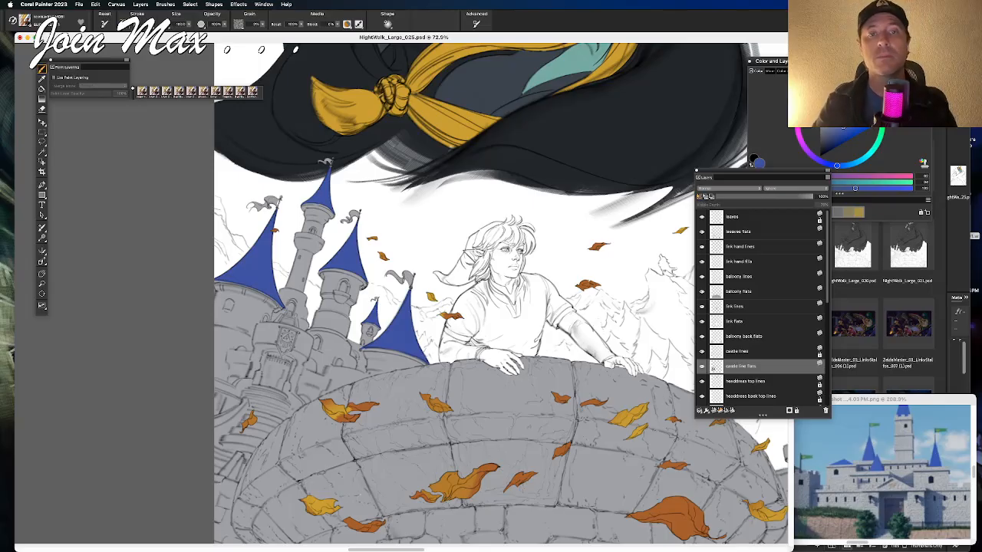
Step: Pick a dark neutral grey and fill the upper window of the tall thin tower
scroll(453, 294, right, 3)
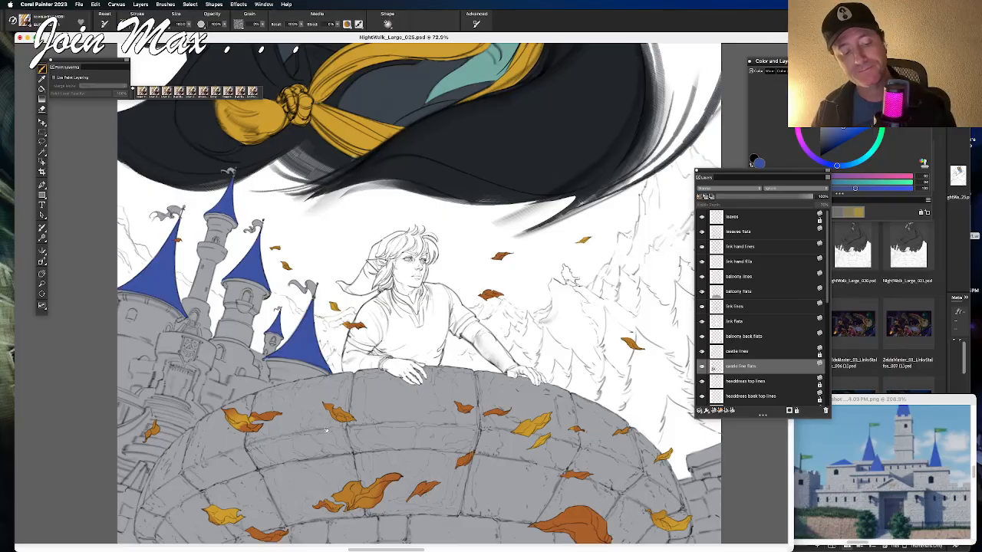
drag(155, 397, 383, 420)
key(super+plus)
key(super+plus)
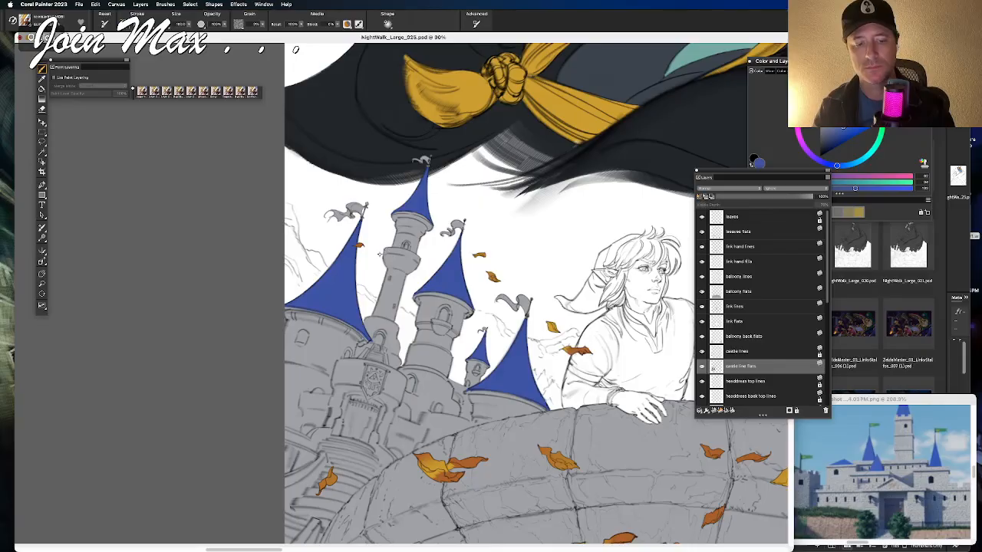
click(840, 166)
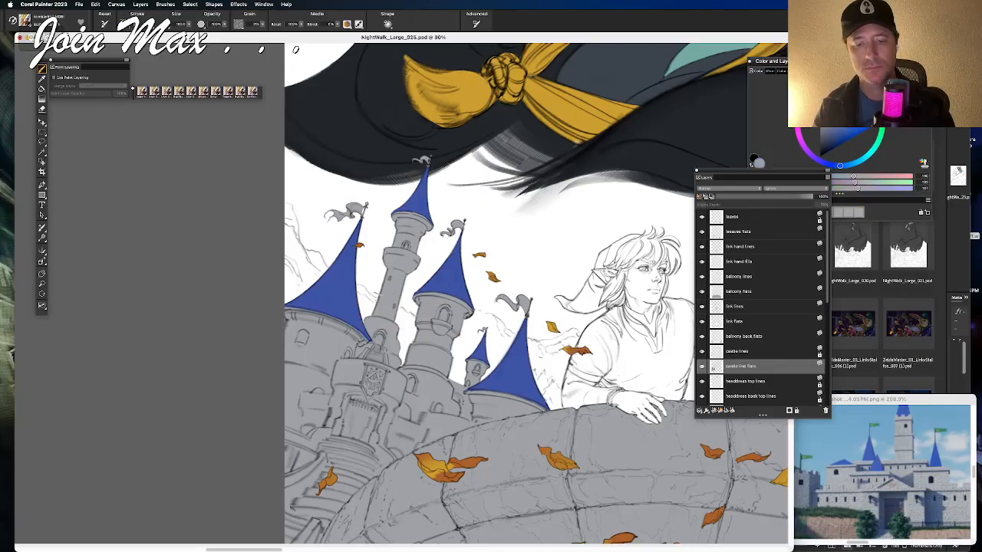
click(822, 145)
drag(822, 145, 821, 142)
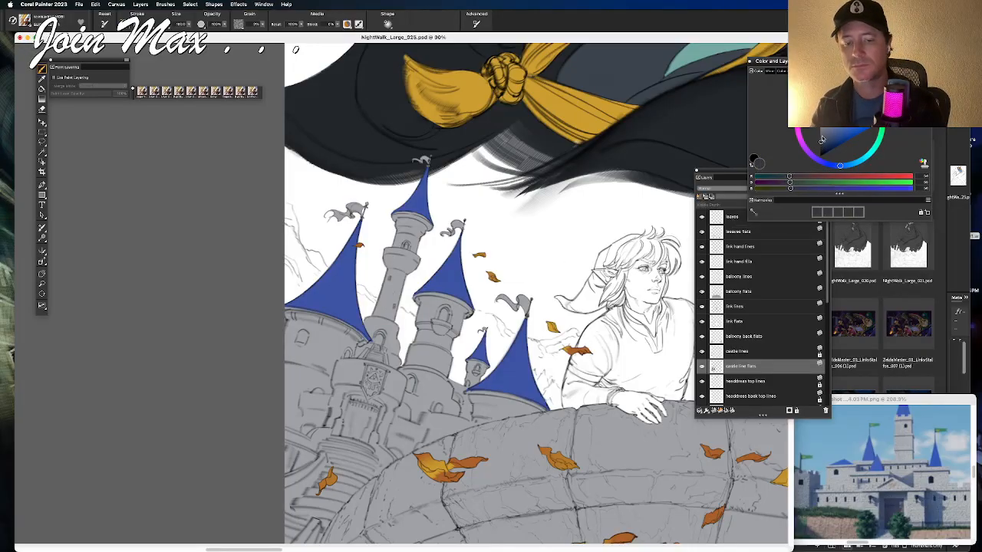
click(405, 245)
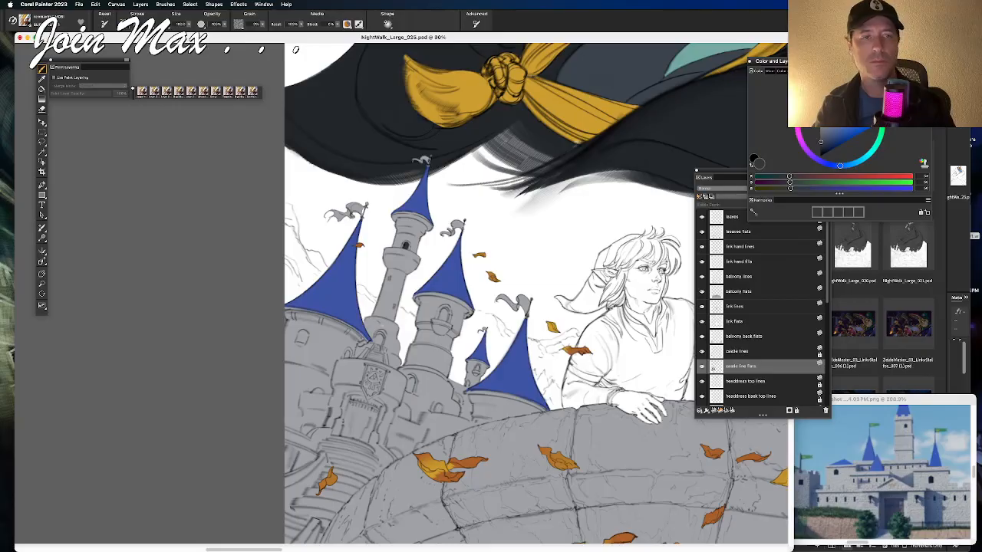
Step: Sample the dark blue-grey from the woman's cloak and fill the windows of the castle's main towers with it
alt+click(524, 112)
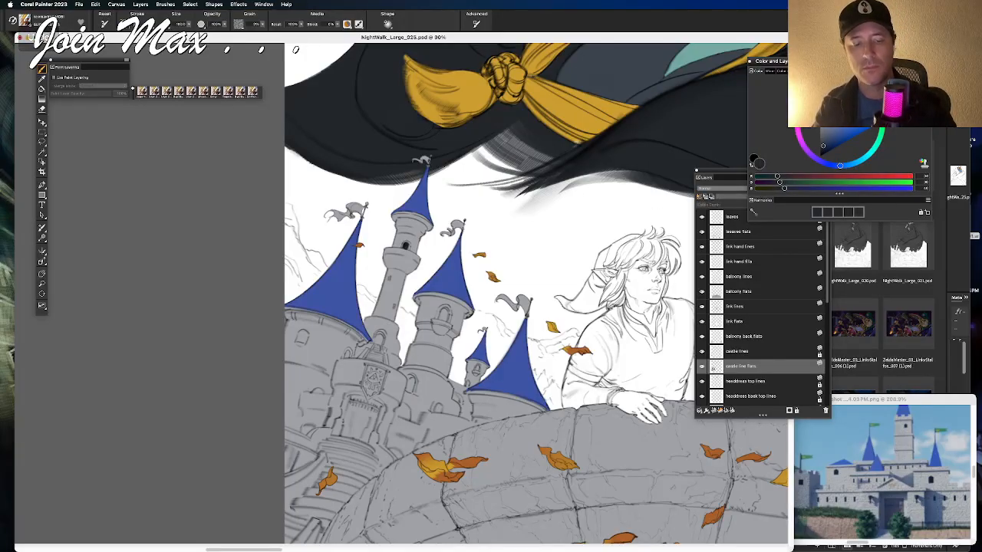
drag(441, 310, 446, 320)
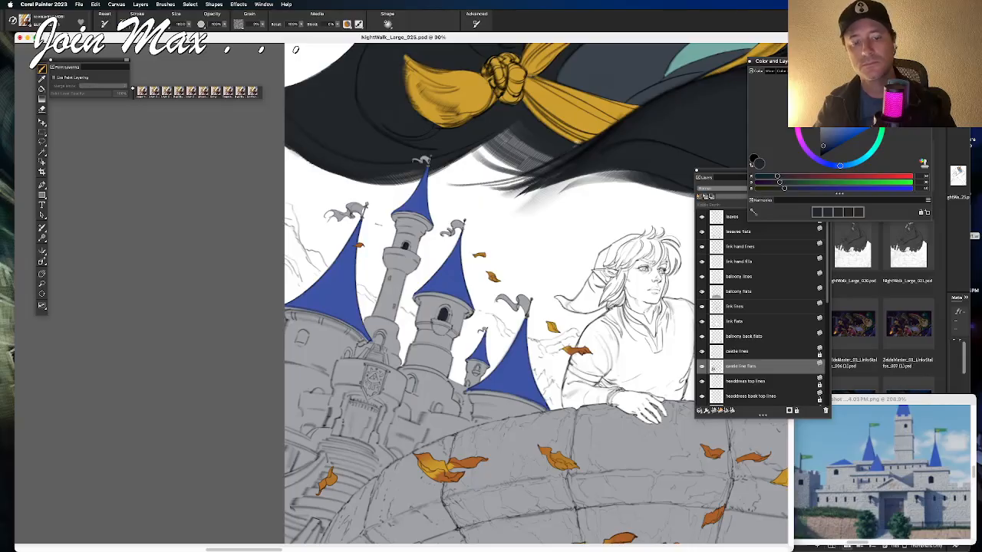
drag(396, 338, 274, 316)
key(super+z)
key(super+z)
key(super+z)
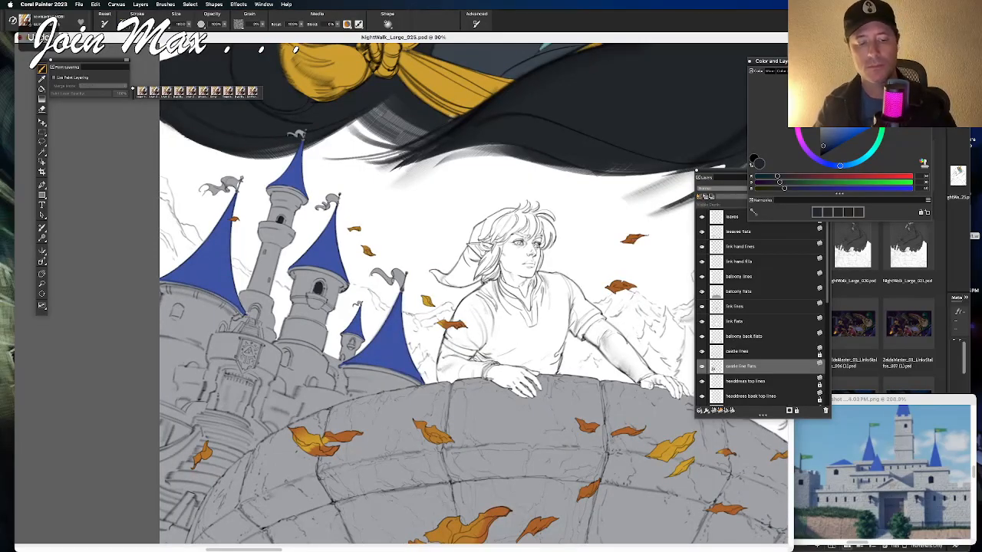
key(super+z)
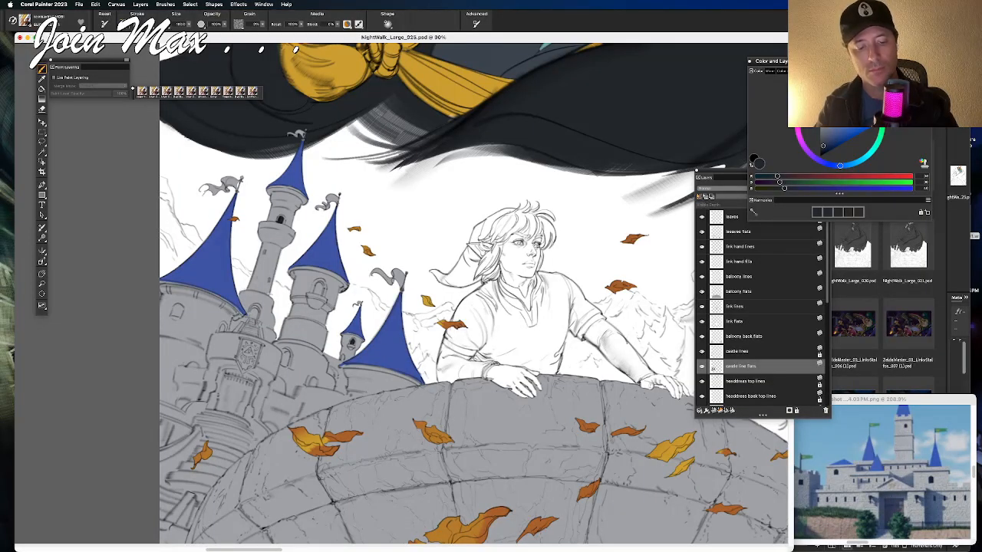
drag(251, 312, 255, 315)
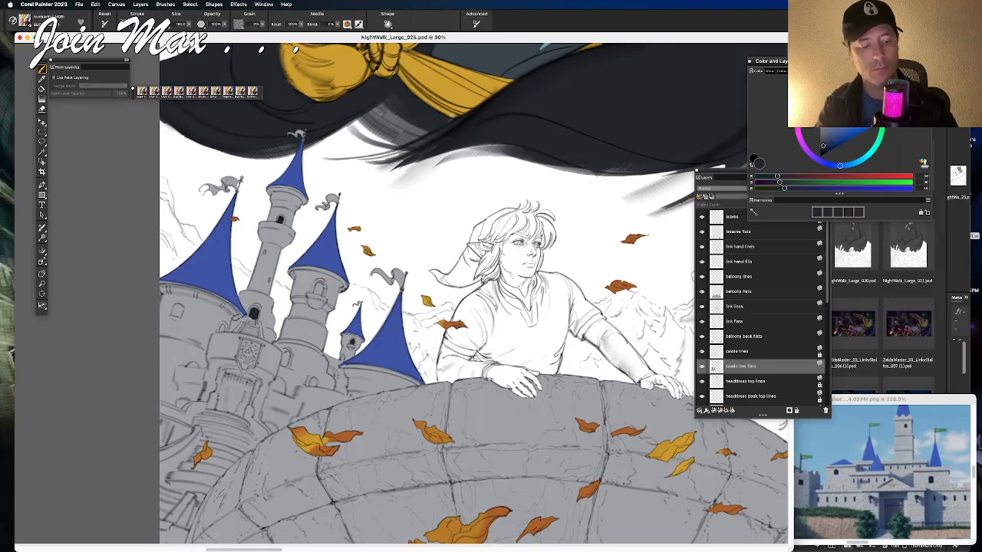
drag(314, 286, 320, 292)
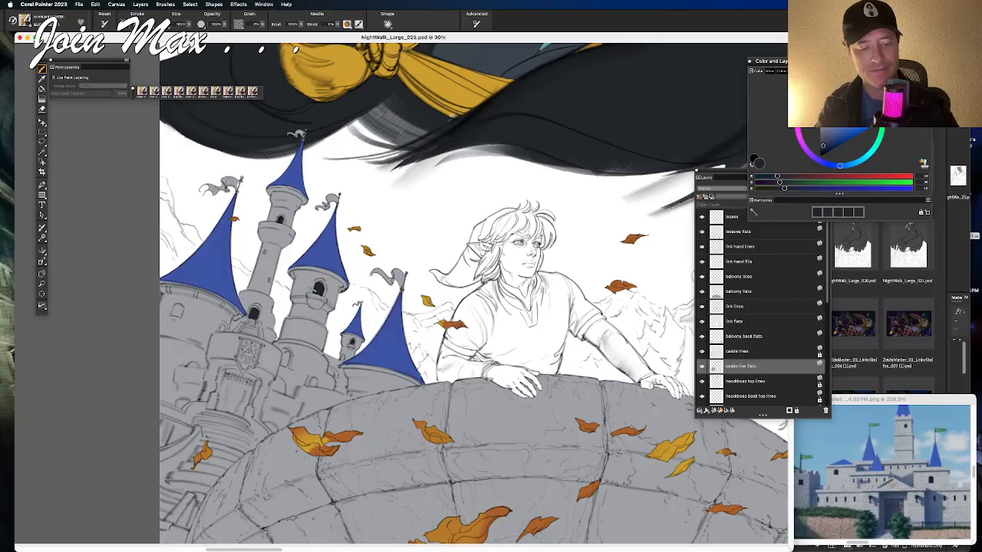
drag(318, 289, 393, 286)
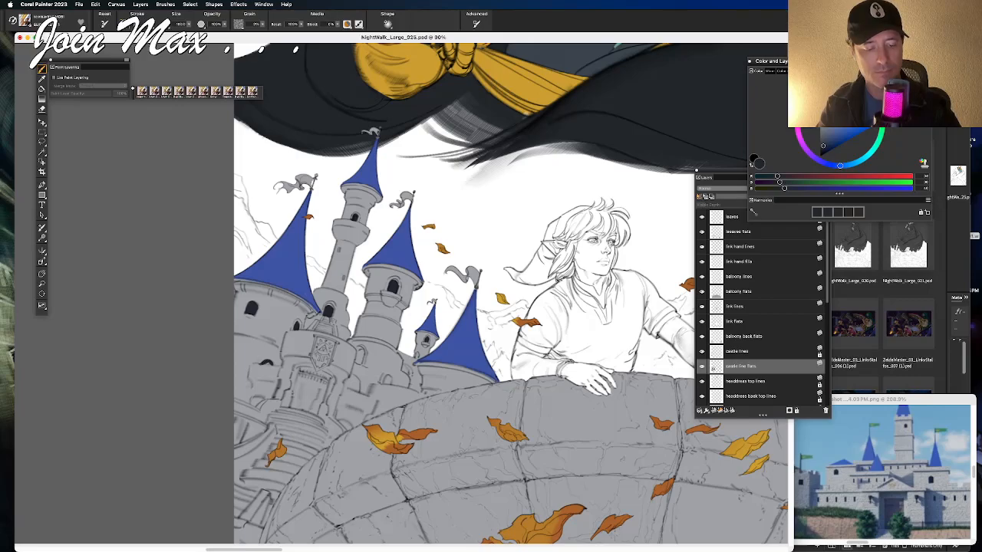
Step: Save the painting as a new version named NightWalk_Large_026.psd
scroll(499, 291, down, 2)
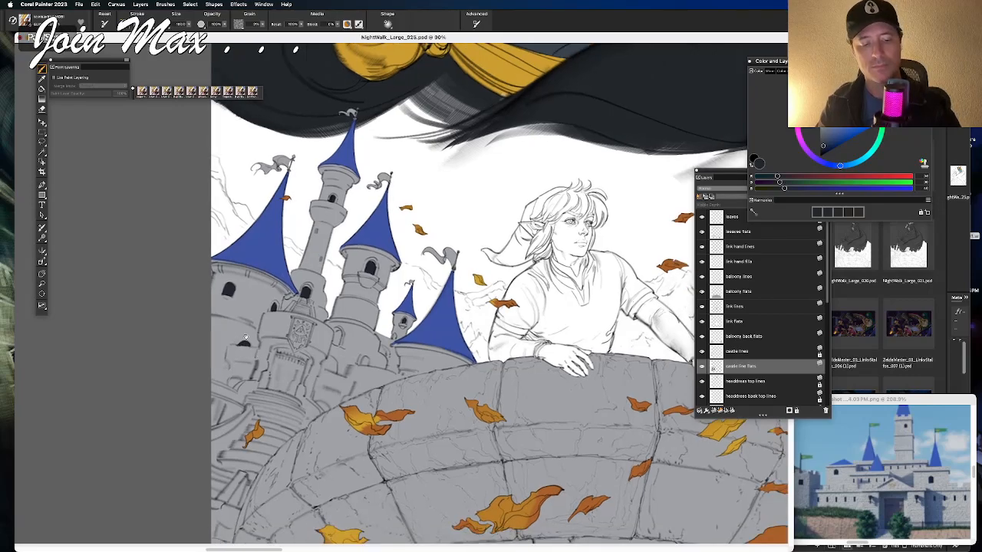
click(79, 4)
click(91, 108)
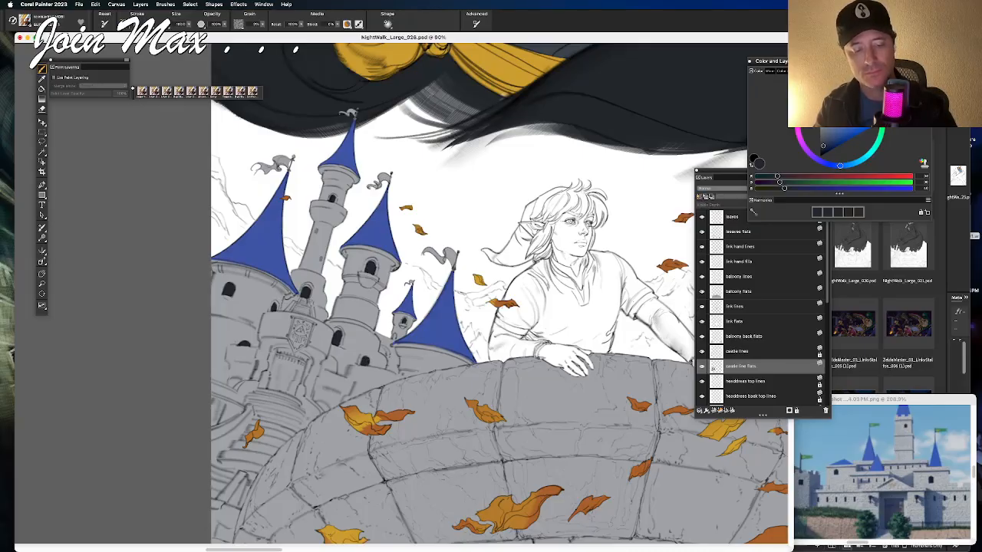
Step: Fill the remaining archways in the lower castle walls with the same dark blue-grey
drag(315, 411, 326, 404)
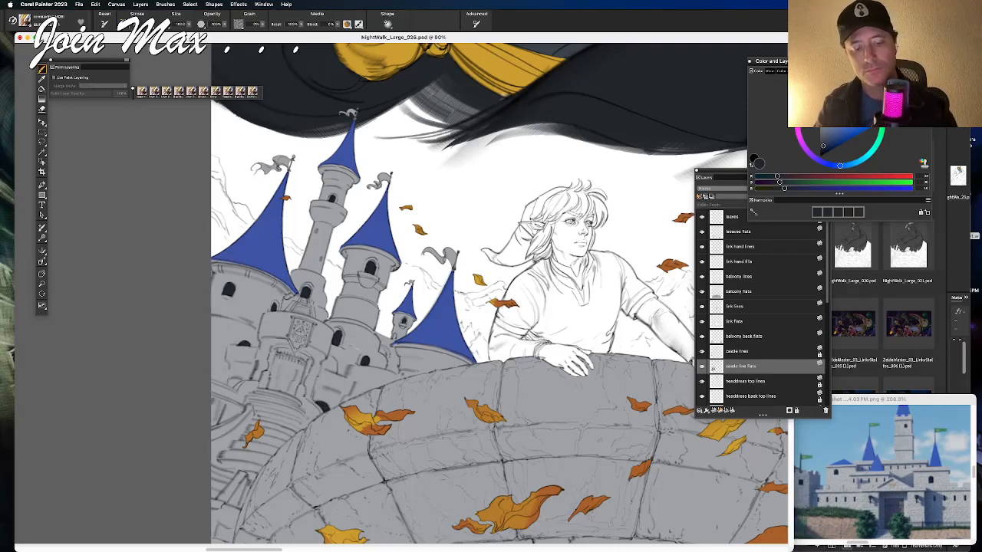
mouse_move(383, 408)
mouse_down()
mouse_move(385, 355)
mouse_move(276, 349)
mouse_move(223, 307)
mouse_move(326, 359)
mouse_move(335, 346)
mouse_move(286, 385)
mouse_move(426, 396)
mouse_up()
key(super+equal)
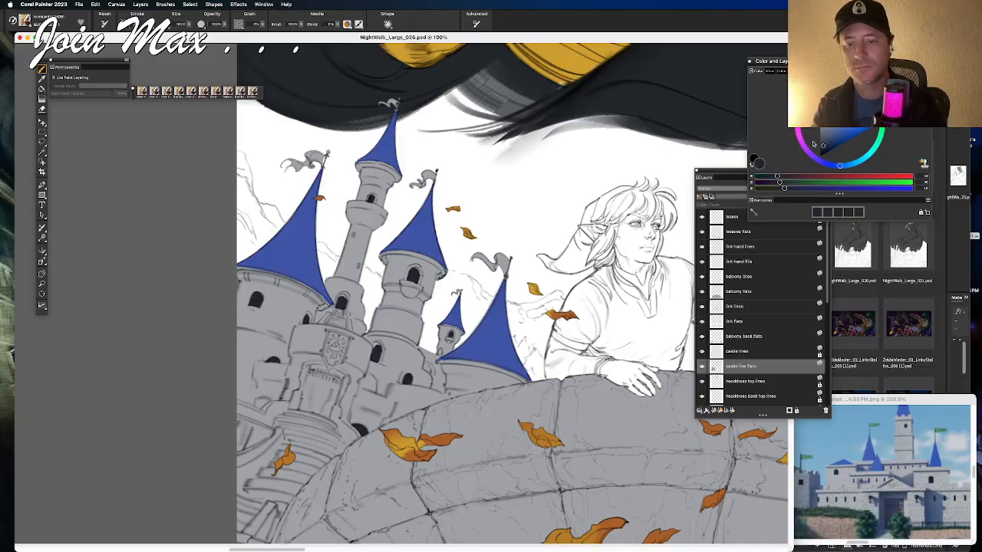
Step: Pick a muted reddish grey and fill the shield-shaped banner above the castle entrance
click(800, 116)
drag(827, 139, 823, 132)
mouse_move(330, 337)
mouse_down()
mouse_move(335, 358)
mouse_move(339, 338)
mouse_move(345, 357)
mouse_move(350, 340)
mouse_up()
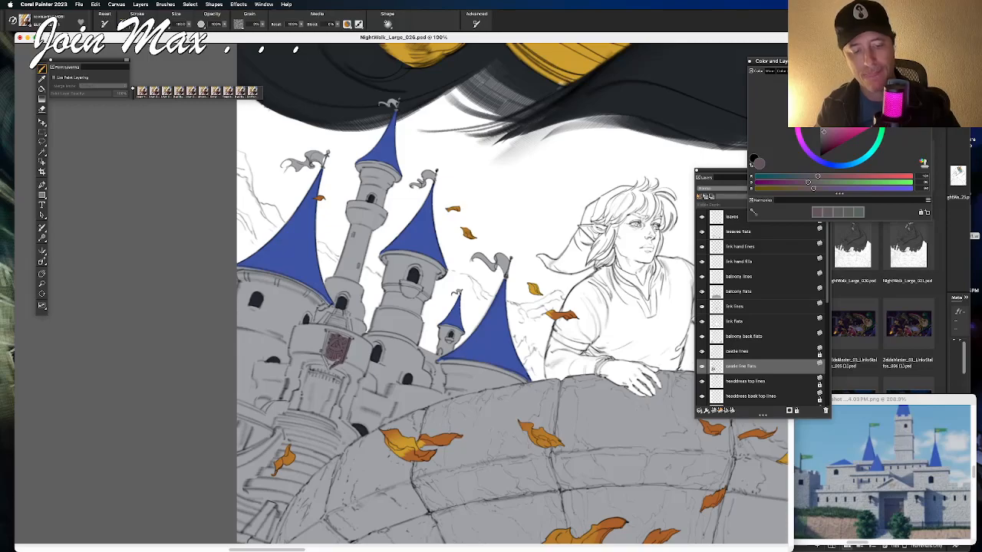
Step: Refine the shield banner's edges and fill its upper crossbar in the same muted reddish grey
drag(329, 354, 325, 366)
key(super+plus)
key(super+plus)
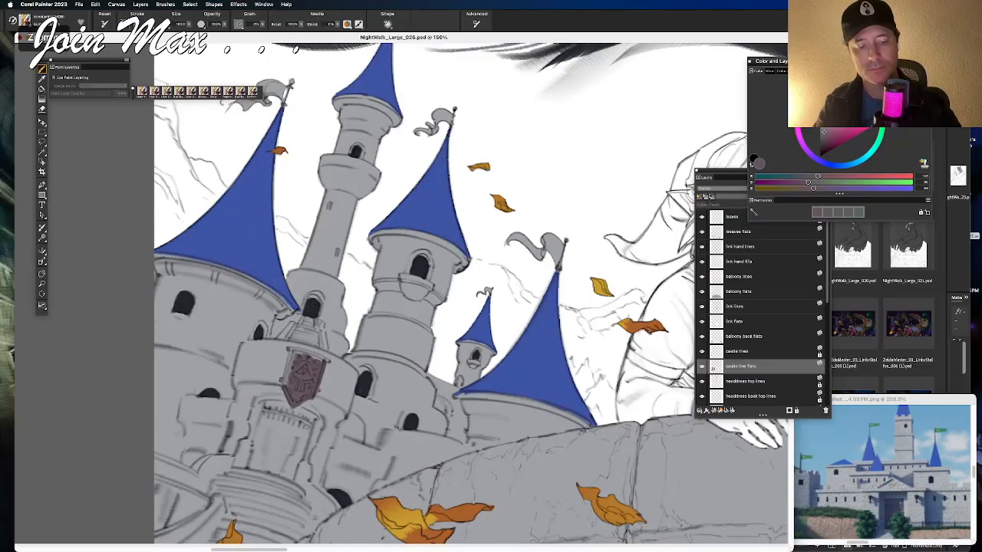
drag(220, 330, 398, 255)
drag(431, 321, 422, 342)
drag(428, 303, 420, 338)
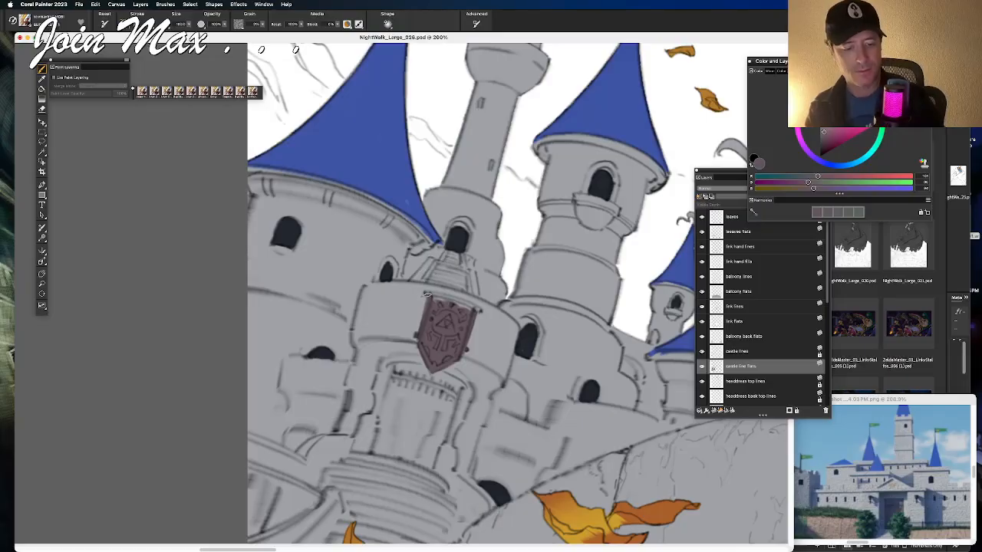
drag(427, 295, 481, 310)
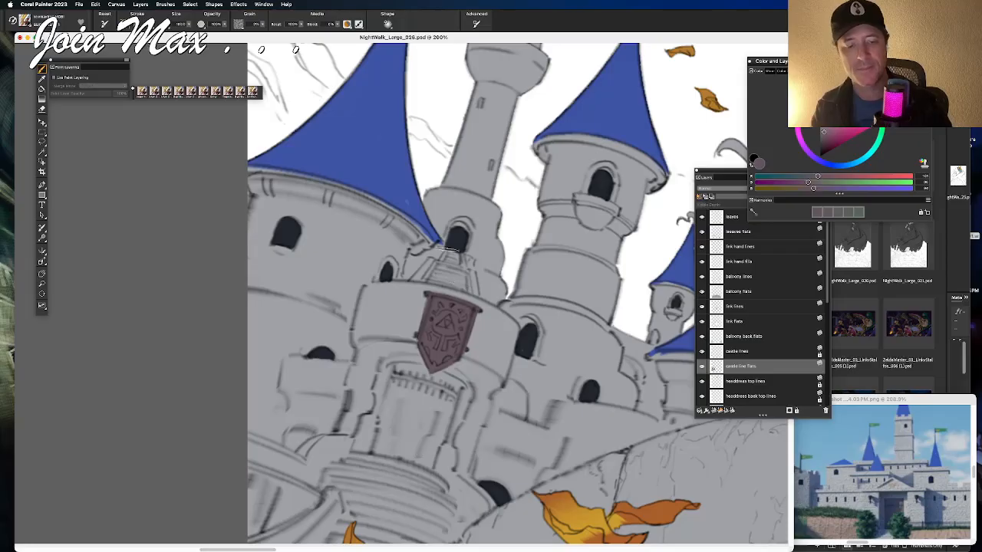
alt+click(419, 201)
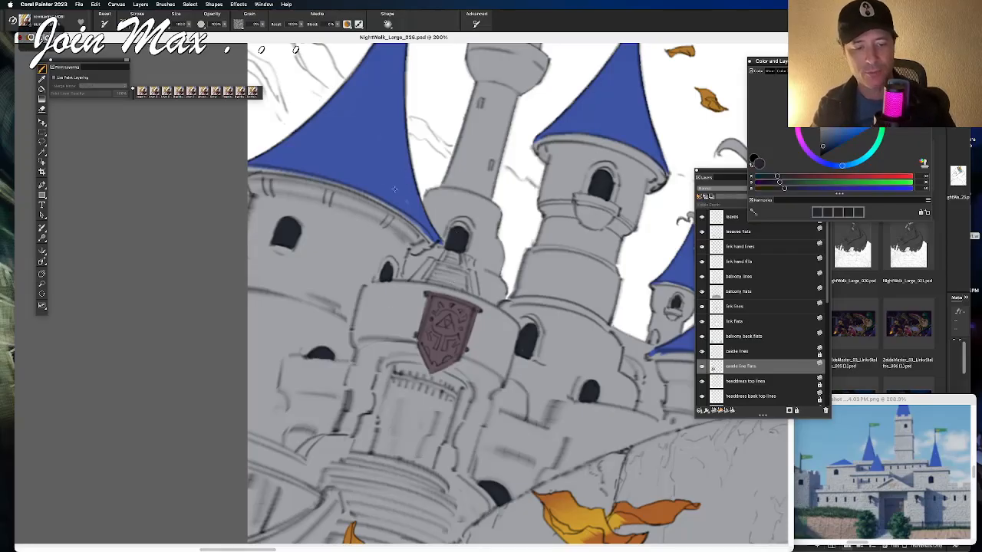
alt+click(397, 192)
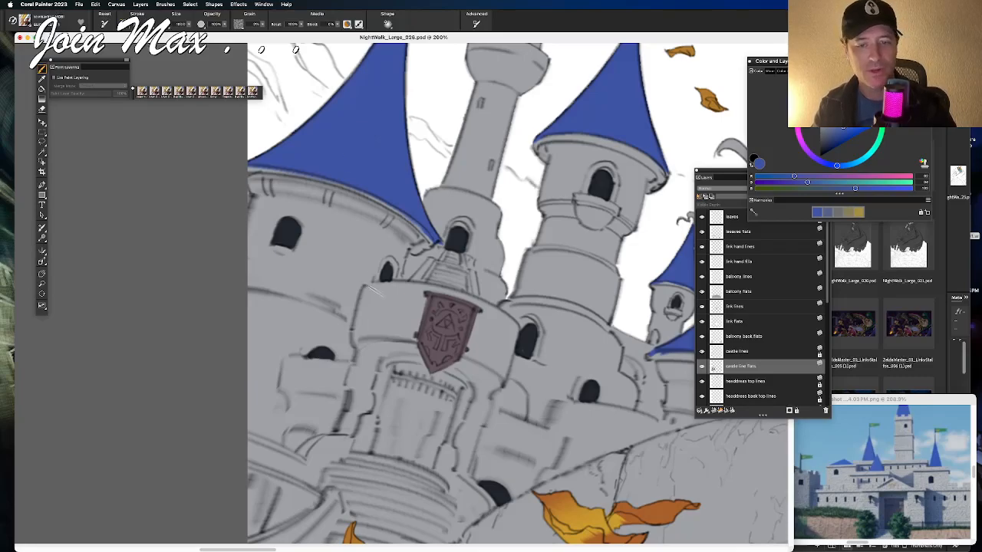
scroll(393, 386, up, 2)
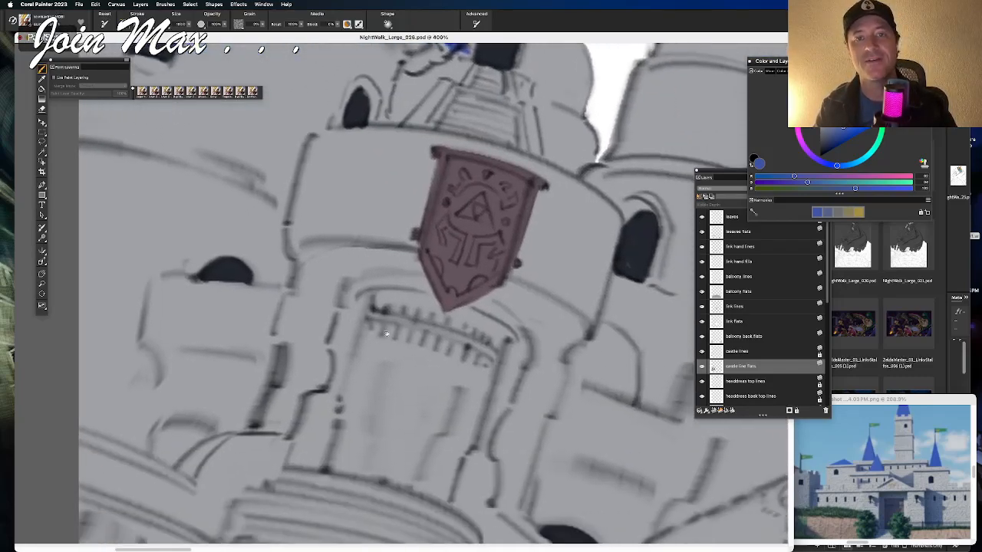
drag(387, 333, 368, 353)
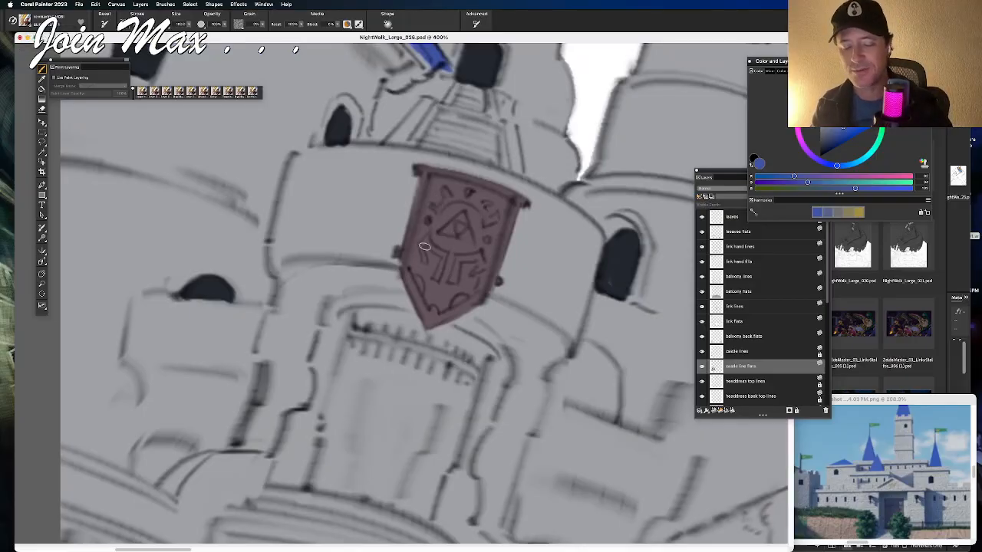
Step: Mix a pale beige from the banner colour and fill the three Triforce triangles on the crest
alt+click(449, 230)
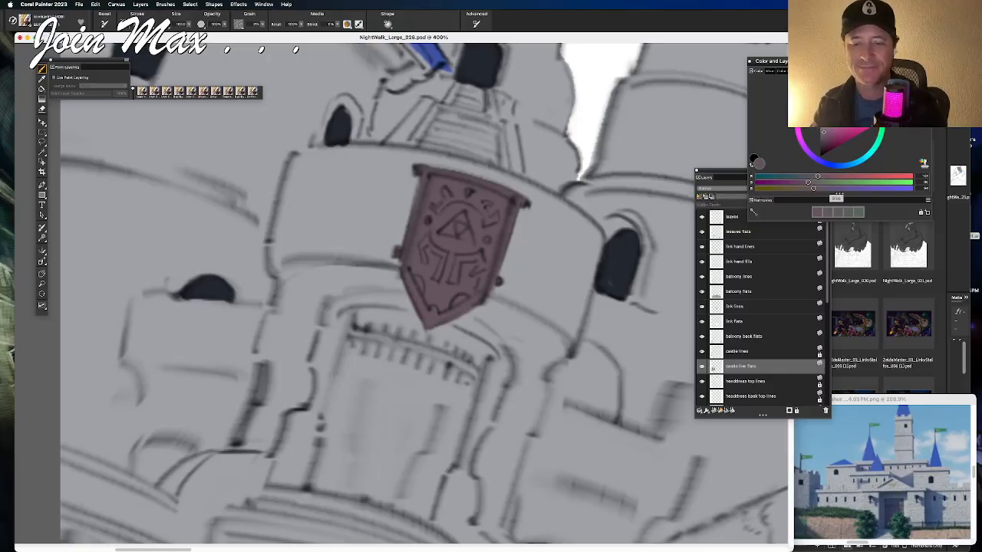
click(817, 88)
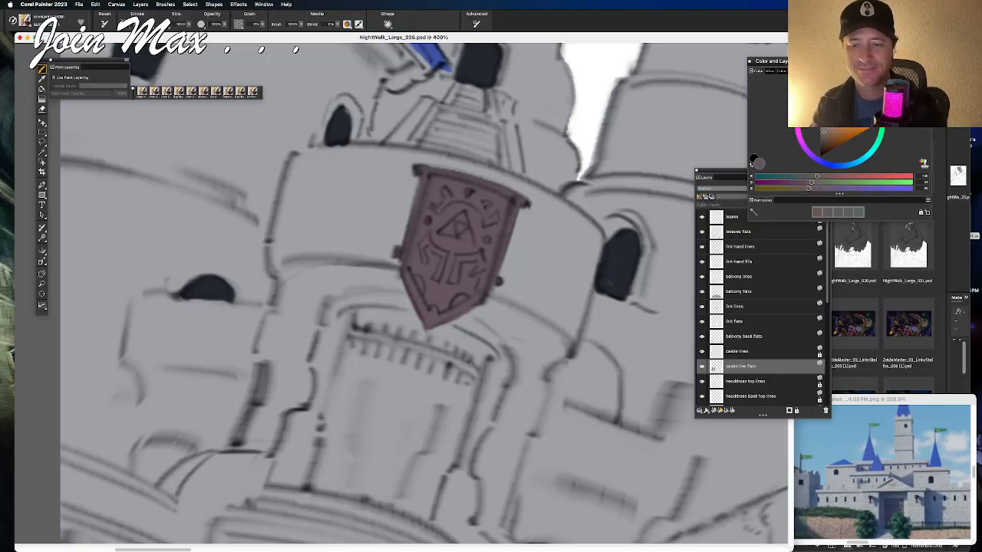
drag(826, 123, 828, 112)
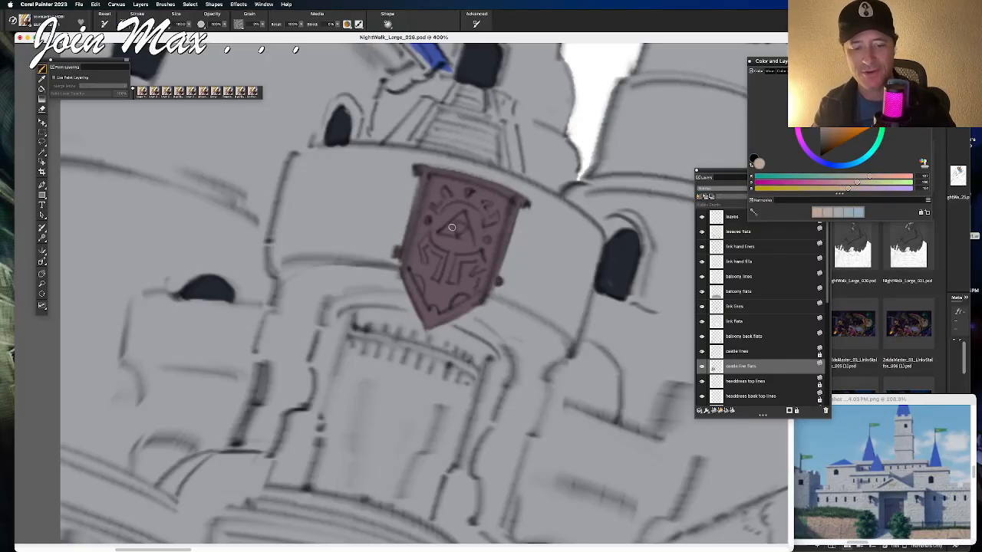
drag(451, 227, 446, 230)
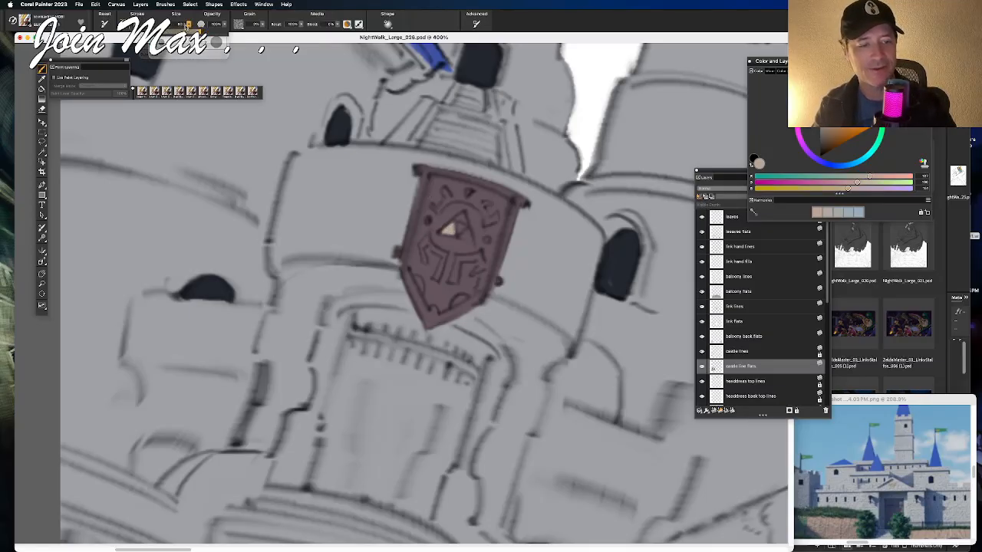
mouse_move(460, 230)
mouse_down()
mouse_move(469, 235)
mouse_move(466, 221)
mouse_up()
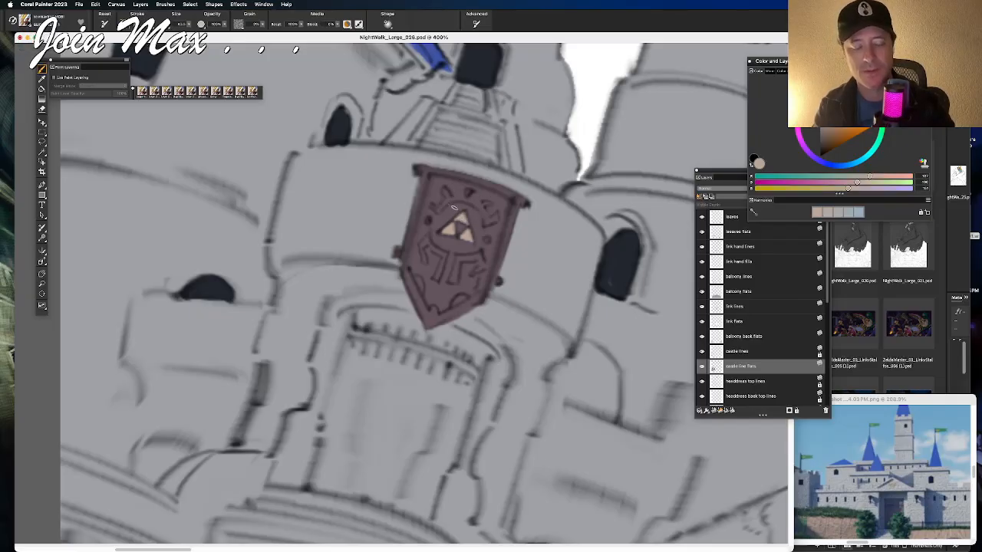
Step: Paint the winged bird emblem below the Triforce on the banner in the same pale beige
drag(428, 234, 421, 243)
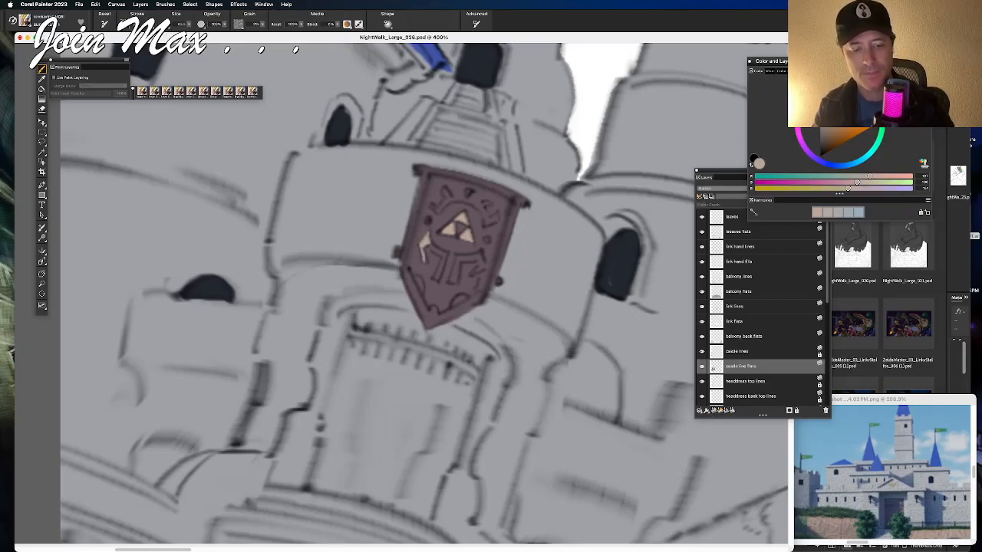
drag(427, 244, 439, 277)
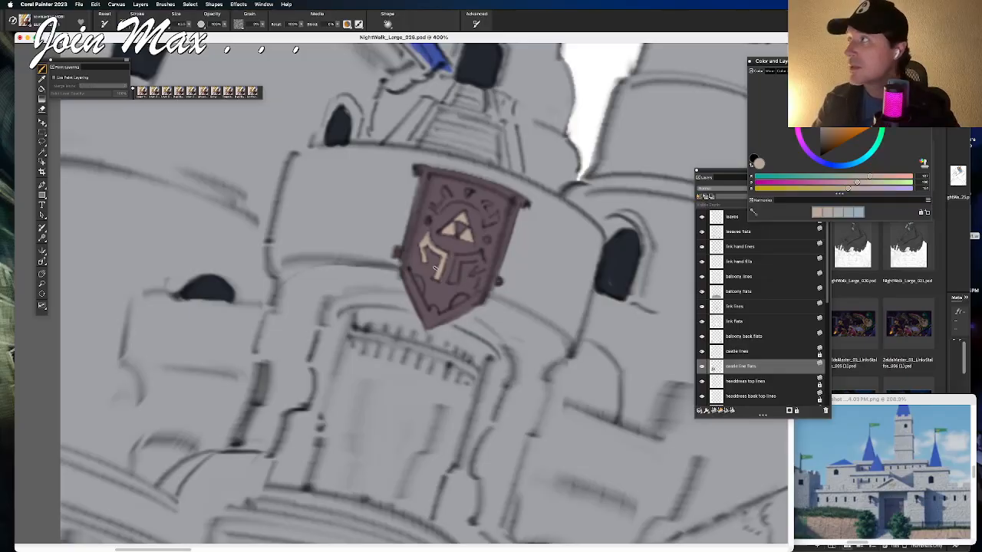
mouse_move(455, 256)
mouse_down()
mouse_move(457, 281)
mouse_move(480, 255)
mouse_move(462, 256)
mouse_move(479, 257)
mouse_move(464, 258)
mouse_move(485, 269)
mouse_up()
Step: Paint the banner's pointed lower trim, both side borders and upper edge in the same pale beige
mouse_move(417, 278)
mouse_down()
mouse_move(429, 316)
mouse_move(443, 277)
mouse_move(460, 300)
mouse_move(446, 315)
mouse_move(468, 303)
mouse_move(434, 315)
mouse_move(473, 304)
mouse_up()
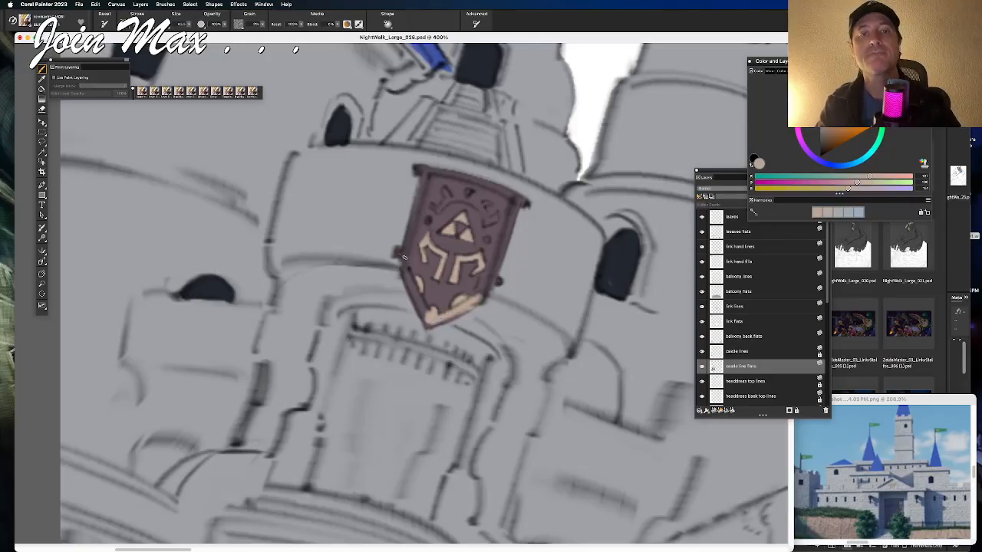
drag(408, 273, 428, 327)
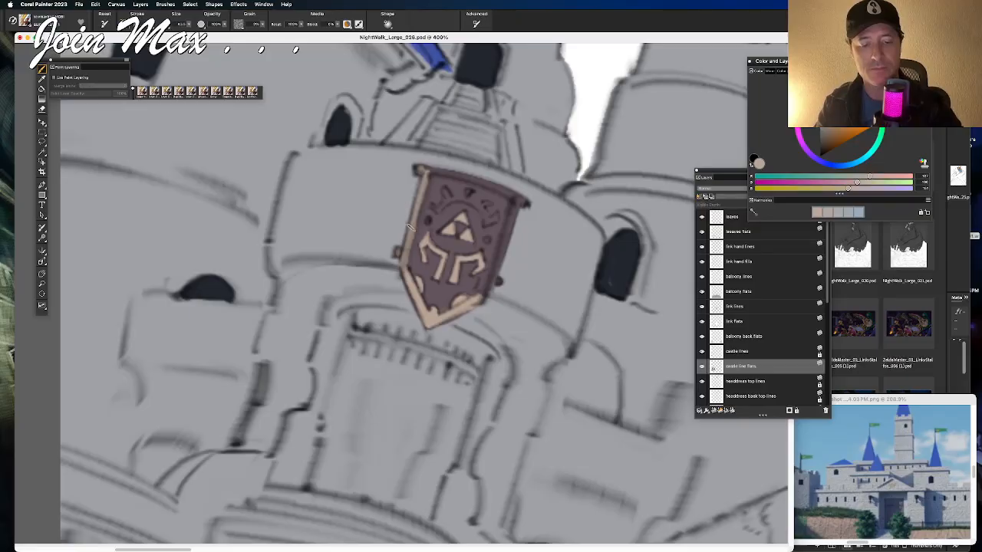
drag(519, 203, 479, 297)
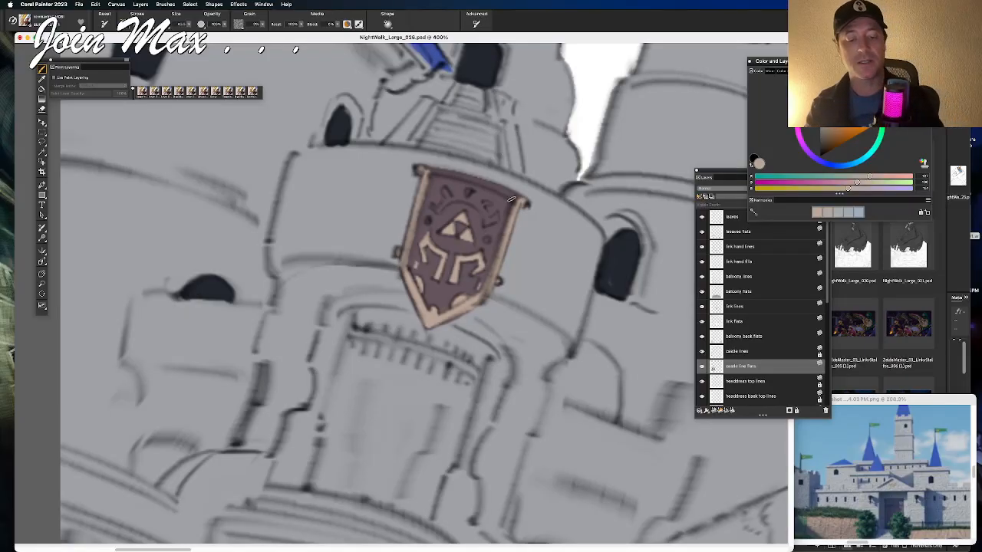
mouse_move(427, 171)
mouse_down()
mouse_move(471, 182)
mouse_move(463, 177)
mouse_up()
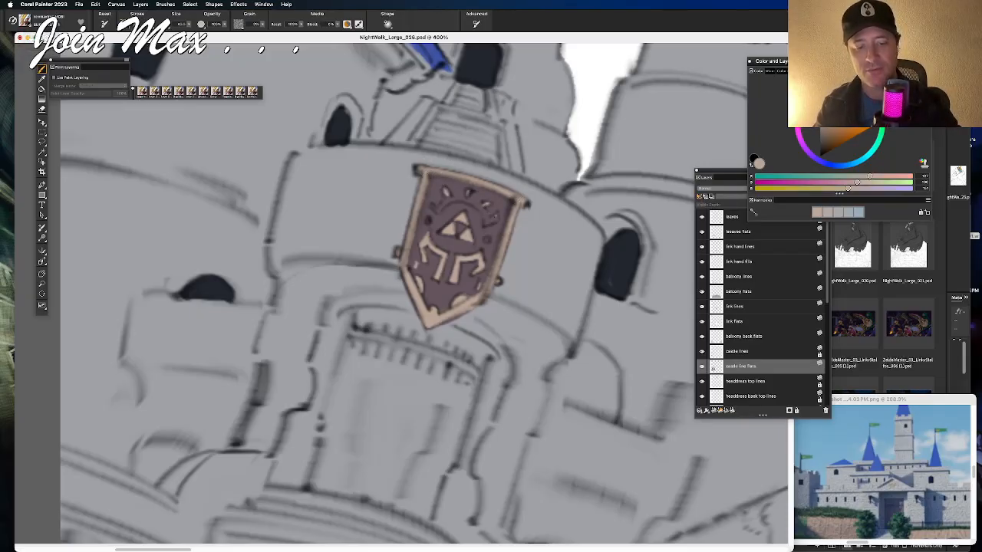
Step: Paint the arc and small ray marks above the Triforce in the same pale beige
mouse_move(486, 224)
mouse_down()
mouse_move(498, 218)
mouse_move(467, 198)
mouse_move(436, 206)
mouse_up()
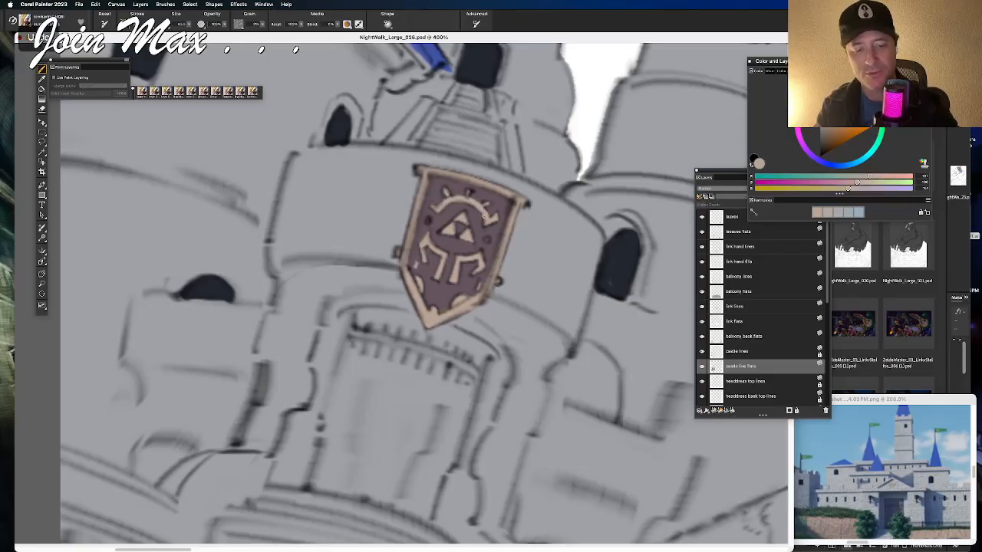
click(447, 194)
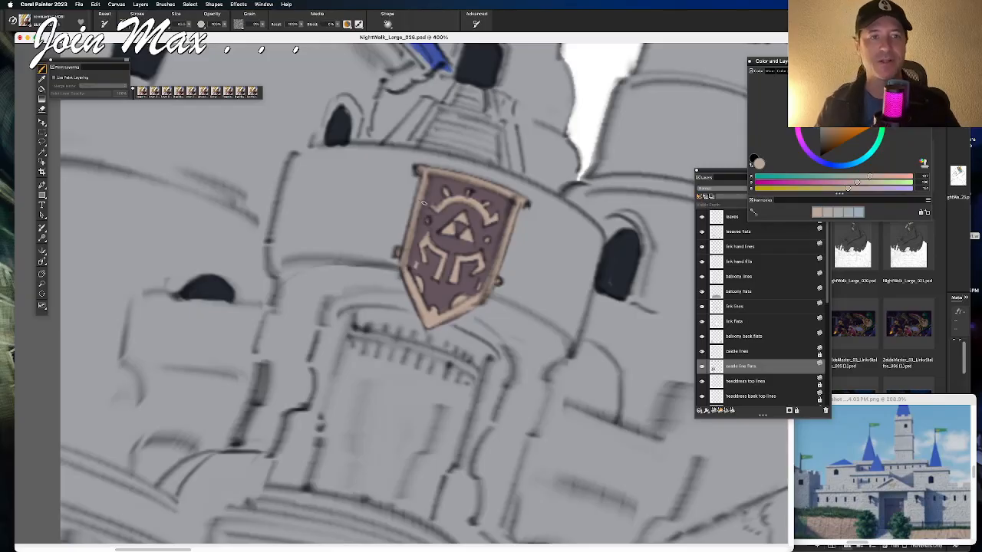
scroll(421, 214, down, 7)
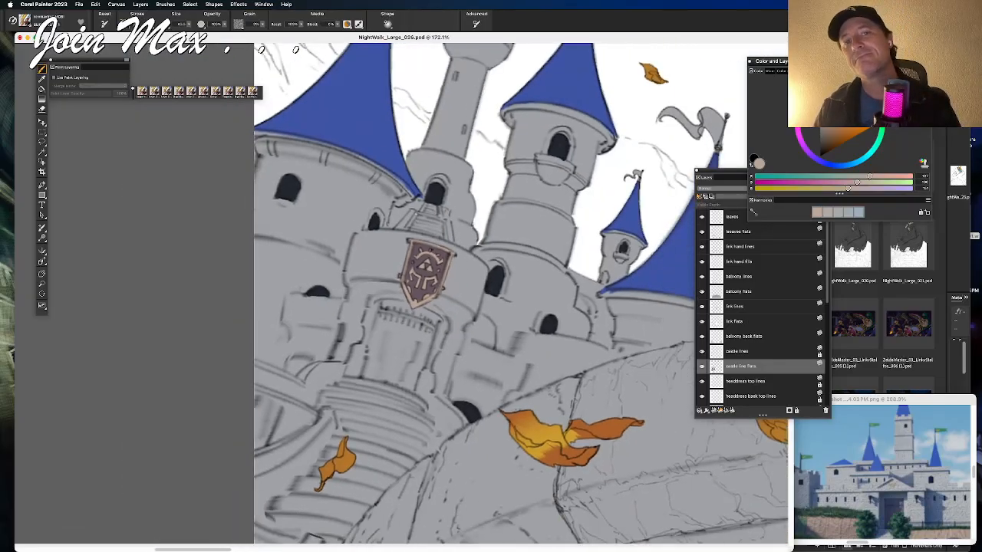
Step: Sample the dark blue-grey of an archway and try filling the whole castle entrance with it
scroll(396, 295, up, 5)
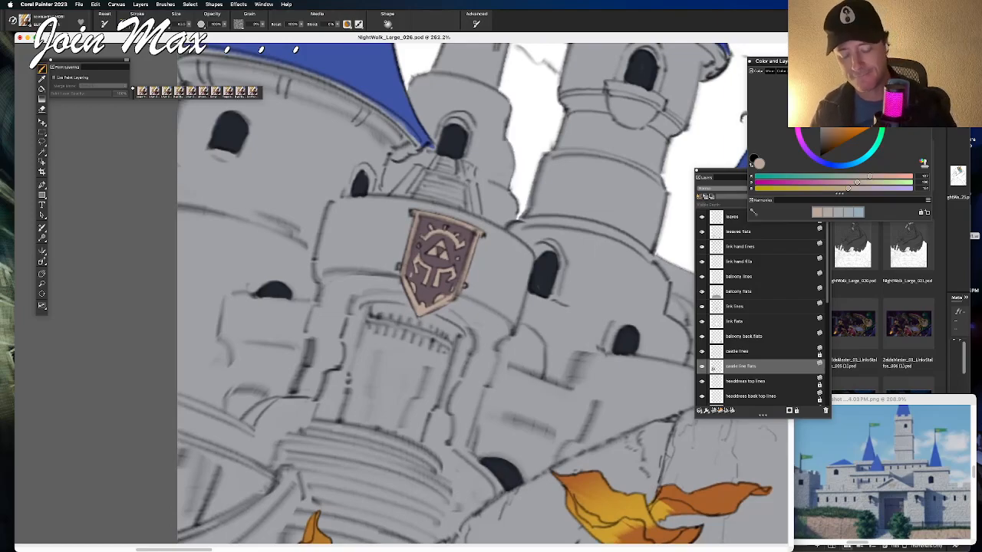
alt+click(541, 286)
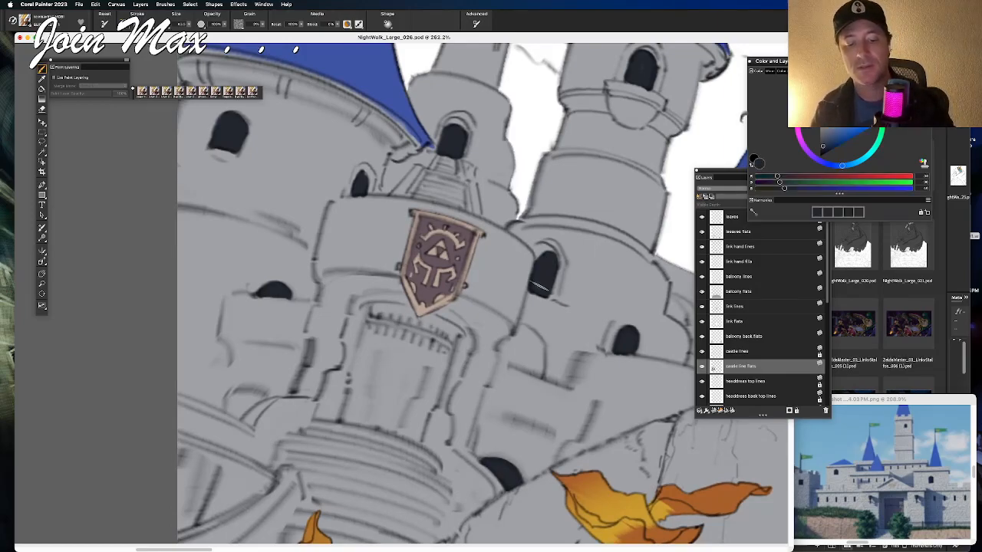
mouse_move(395, 370)
mouse_down()
mouse_move(427, 384)
mouse_move(448, 355)
mouse_move(418, 442)
mouse_move(436, 367)
mouse_up()
drag(366, 351, 430, 370)
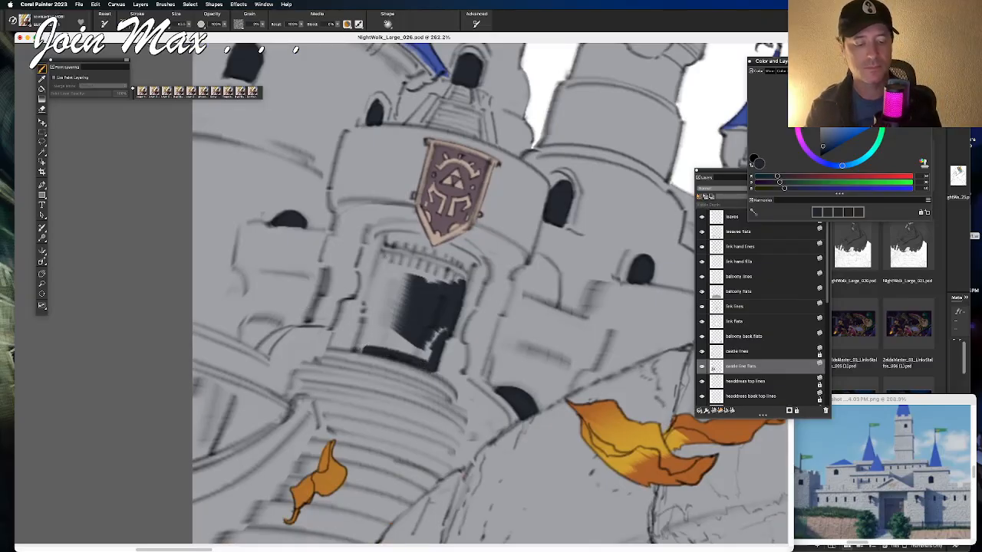
mouse_move(374, 290)
mouse_down()
mouse_move(378, 266)
mouse_move(360, 340)
mouse_move(383, 323)
mouse_move(365, 340)
mouse_move(375, 343)
mouse_move(392, 323)
mouse_move(401, 345)
mouse_move(402, 335)
mouse_move(425, 358)
mouse_move(445, 329)
mouse_up()
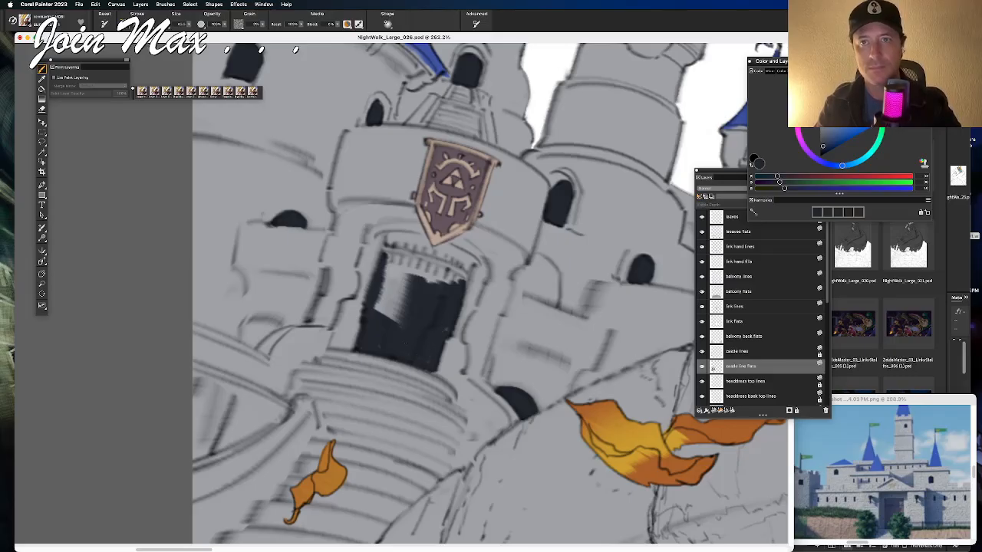
drag(406, 287, 388, 323)
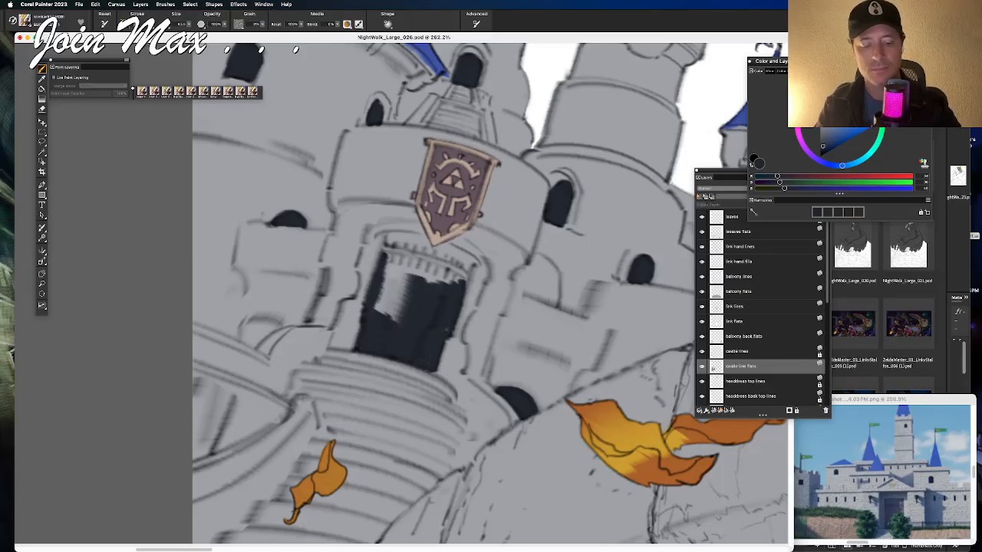
Step: Try extending the dark blue-grey up between the spikes along the top of the castle entrance
mouse_move(409, 257)
mouse_down()
mouse_move(384, 307)
mouse_move(388, 276)
mouse_move(402, 315)
mouse_move(445, 270)
mouse_move(393, 261)
mouse_up()
drag(452, 278, 389, 255)
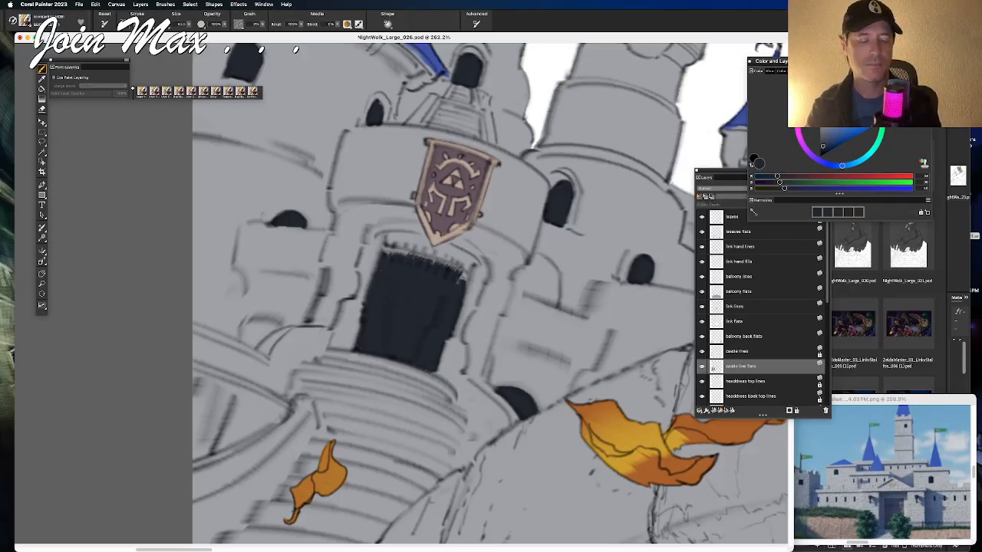
mouse_move(443, 280)
mouse_down()
mouse_move(397, 266)
mouse_move(444, 286)
mouse_move(388, 267)
mouse_move(413, 278)
mouse_move(408, 265)
mouse_move(443, 278)
mouse_move(393, 261)
mouse_move(456, 282)
mouse_move(384, 255)
mouse_move(404, 277)
mouse_move(365, 241)
mouse_move(388, 298)
mouse_move(390, 267)
mouse_move(386, 278)
mouse_move(428, 278)
mouse_up()
key(super+z)
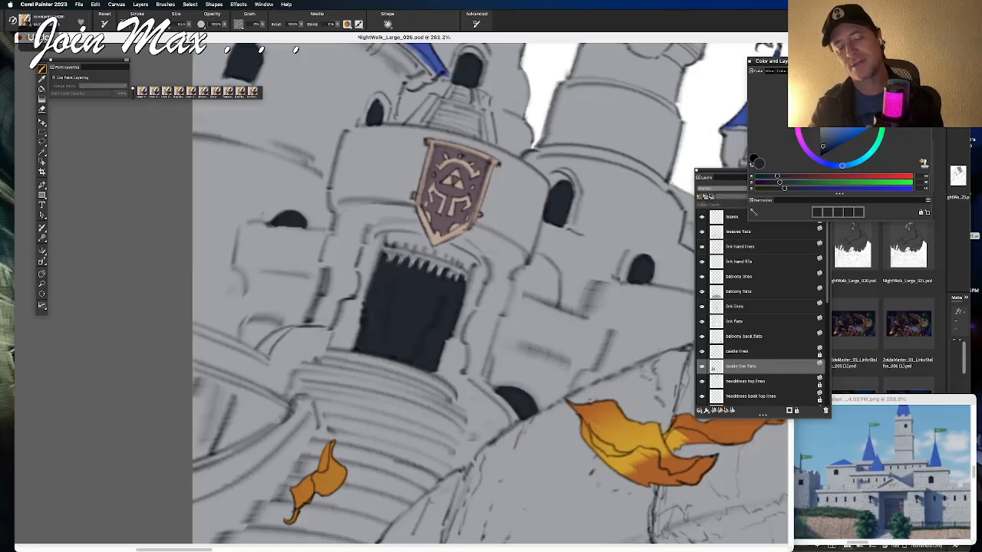
scroll(399, 294, down, 6)
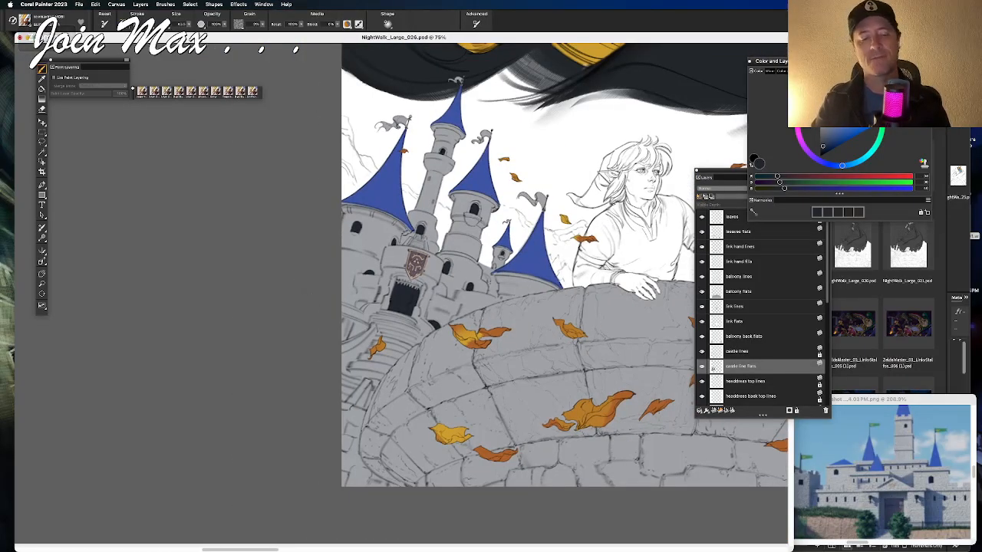
Step: Undo all the dark blue-grey strokes painted in the castle entrance
scroll(399, 298, up, 4)
key(super+z)
key(super+z)
key(super+z)
key(super+z)
key(super+z)
key(super+z)
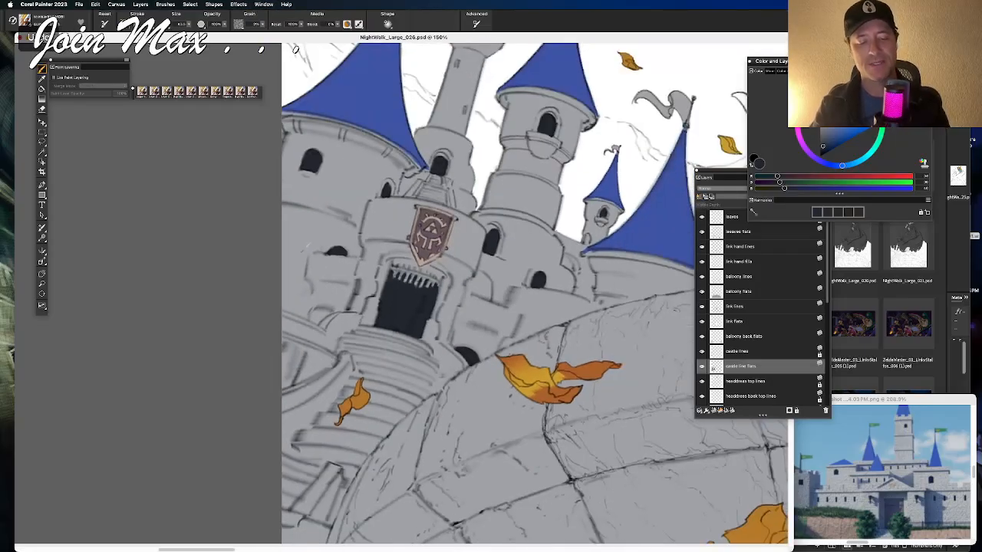
key(super+z)
drag(395, 280, 428, 290)
key(super+z)
key(super+z)
key(super+z)
key(super+z)
key(super+z)
key(super+z)
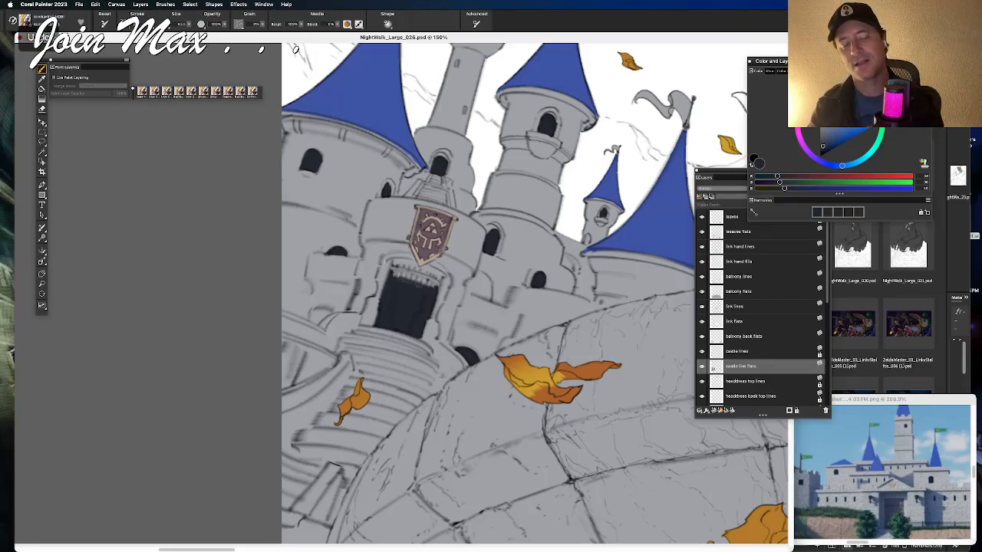
key(super+z)
key(super+z)
key(super+z)
key(super+z)
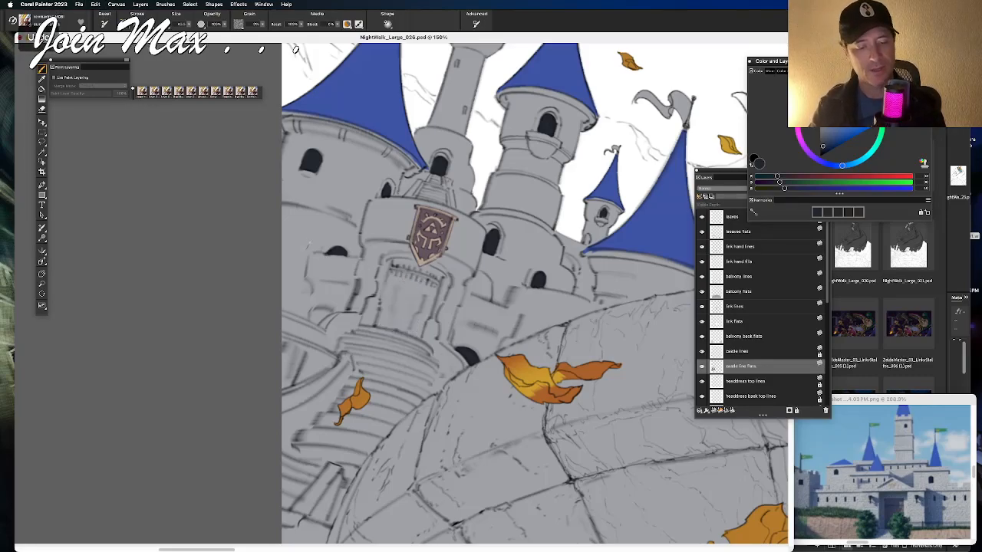
Step: Fill a narrower doorway inside the castle entrance with dark blue-grey, and sample the surrounding wall grey
mouse_move(402, 284)
mouse_down()
mouse_move(396, 331)
mouse_move(418, 312)
mouse_move(406, 331)
mouse_move(390, 333)
mouse_up()
mouse_move(402, 287)
mouse_down()
mouse_move(397, 302)
mouse_move(406, 300)
mouse_move(390, 322)
mouse_move(391, 307)
mouse_move(409, 333)
mouse_up()
drag(417, 313, 414, 324)
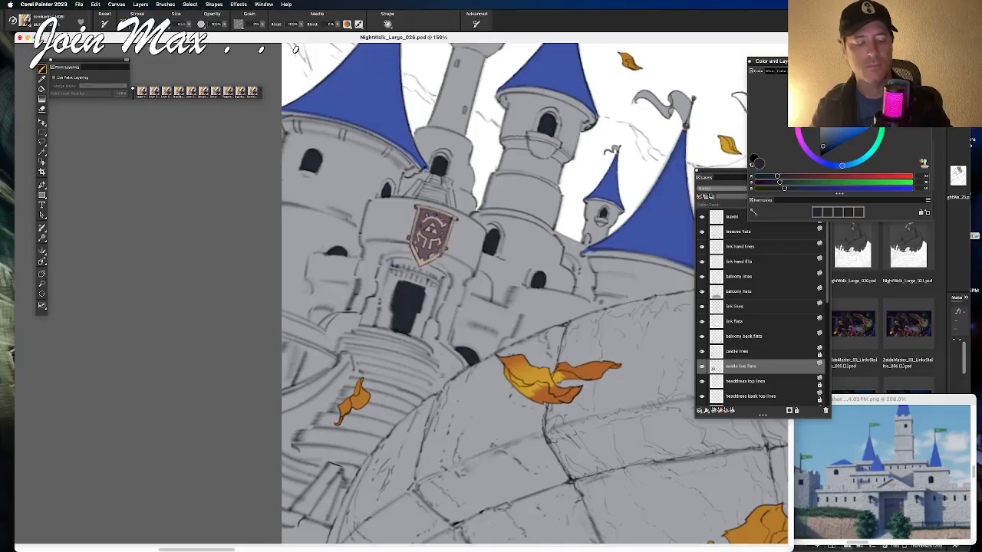
mouse_move(414, 301)
mouse_down()
mouse_move(406, 315)
mouse_move(420, 316)
mouse_up()
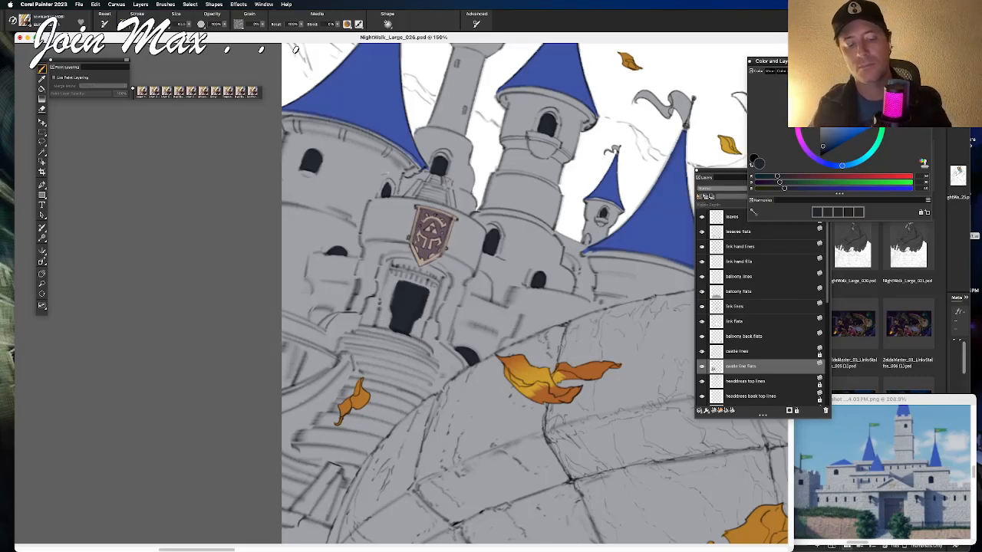
alt+click(392, 287)
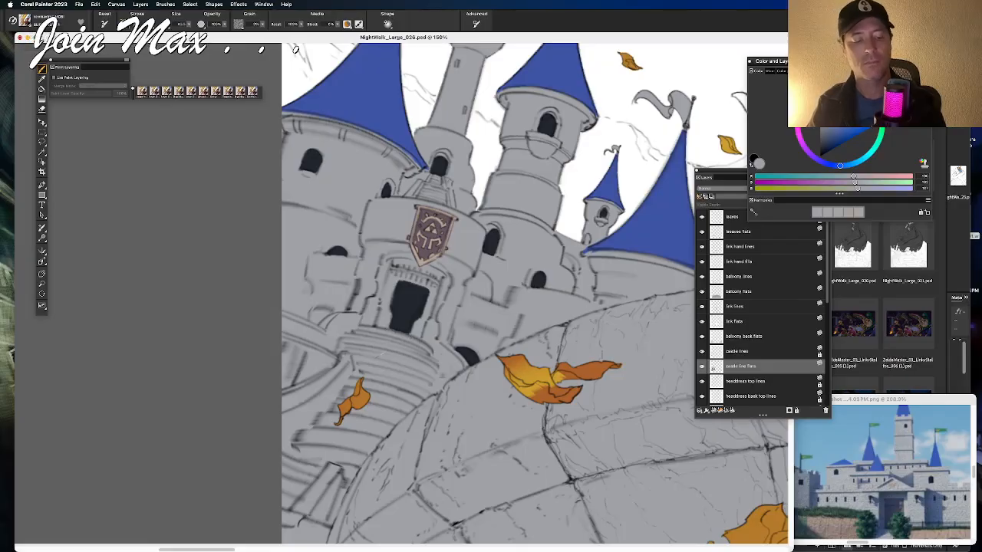
Step: Review the flat colours across the whole painting, from the castle to the balcony and the unpainted Link figure
scroll(379, 349, down, 6)
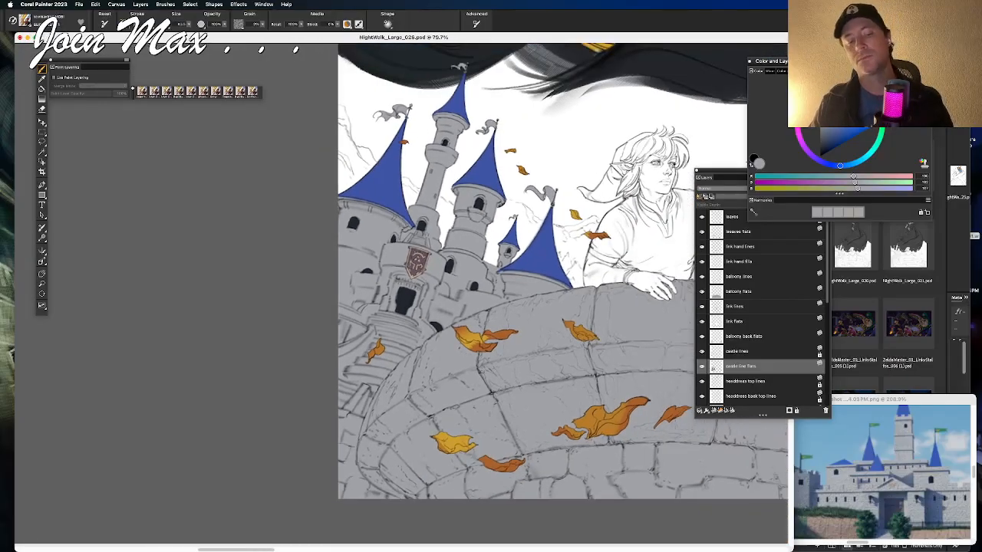
scroll(460, 392, down, 2)
scroll(460, 392, down, 1)
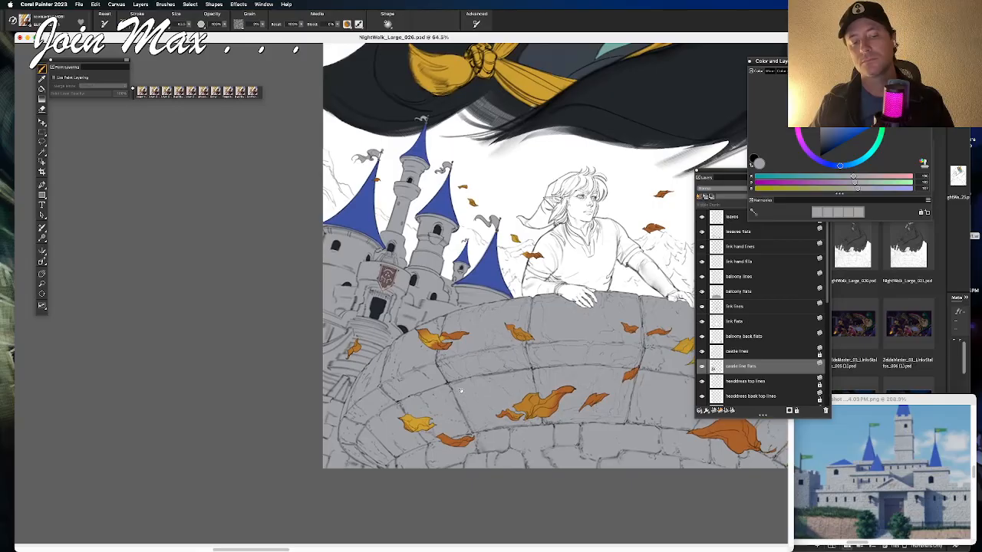
scroll(460, 391, up, 2)
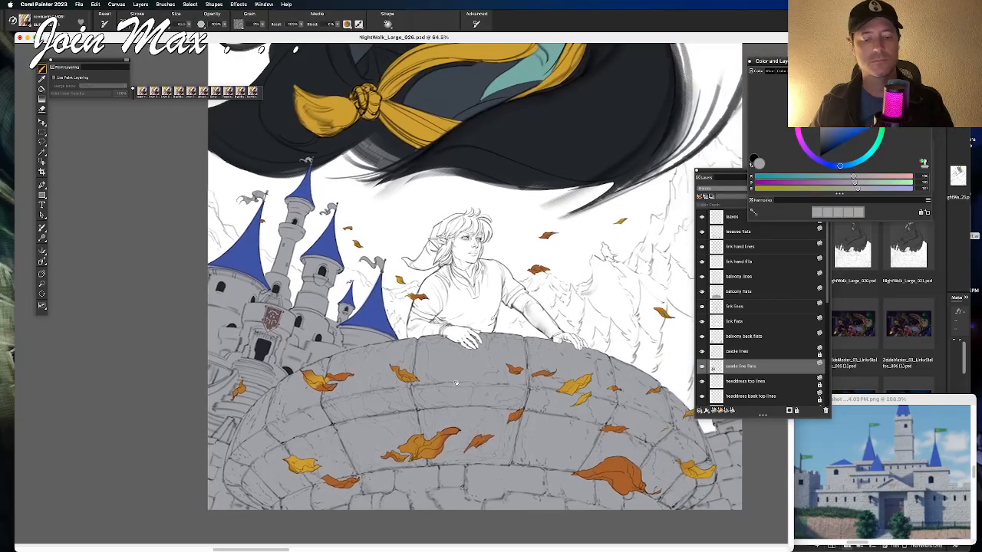
drag(457, 383, 424, 394)
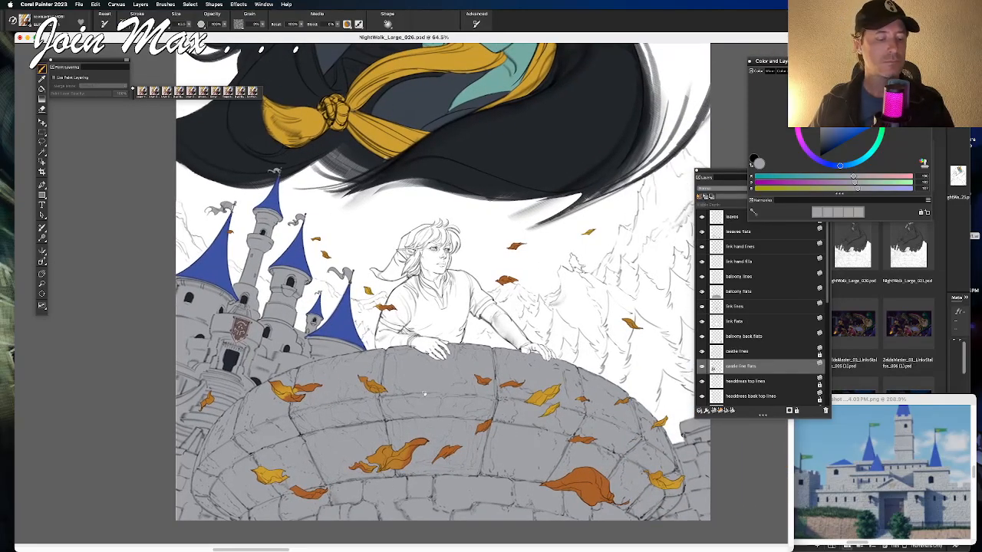
mouse_move(424, 395)
mouse_down()
mouse_move(398, 549)
mouse_move(410, 389)
mouse_up()
key(super+plus)
key(super+plus)
key(super+plus)
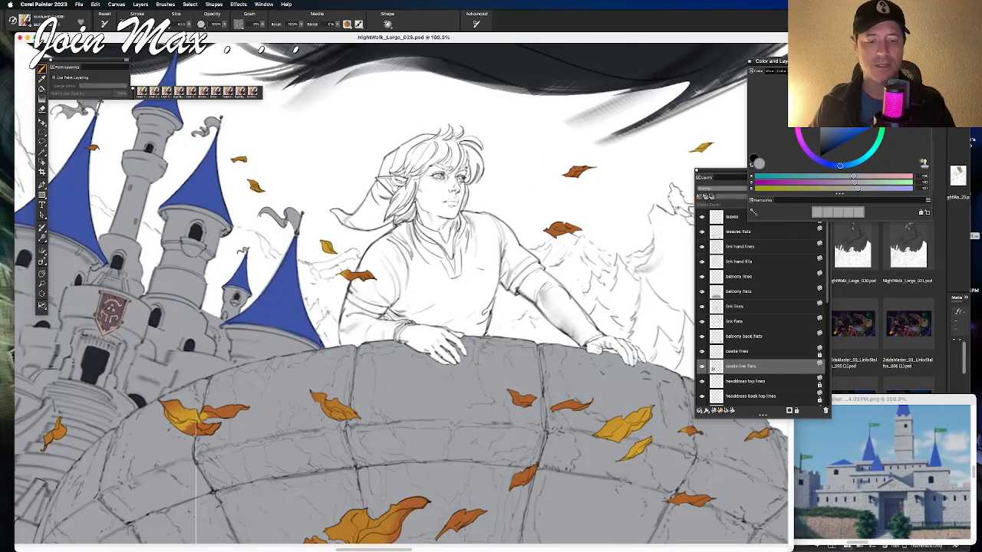
Step: Switch to Adobe Bridge and look through the New Zelda Exports folder for earlier paintings with flat colours
key(super+Tab)
key(super+Tab)
key(super+Tab)
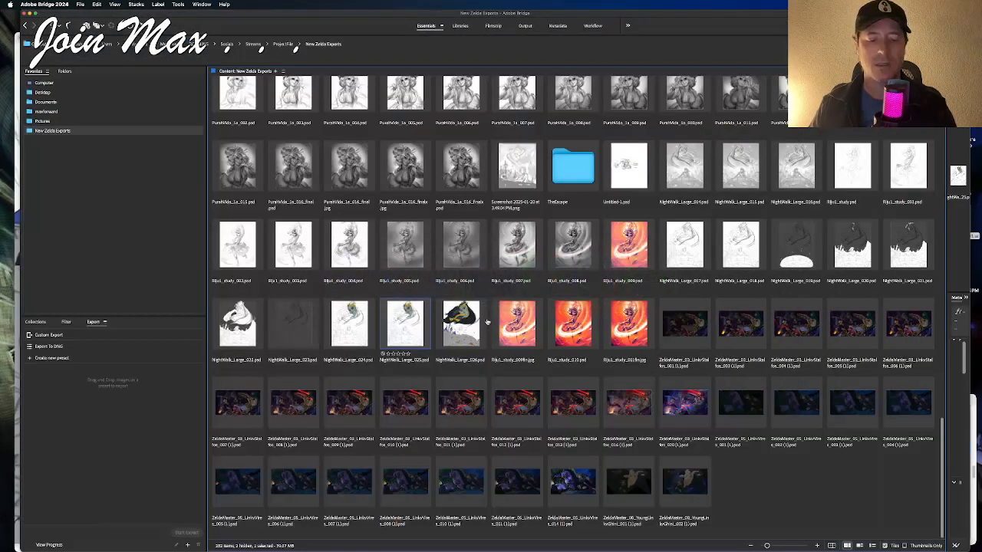
scroll(486, 322, up, 15)
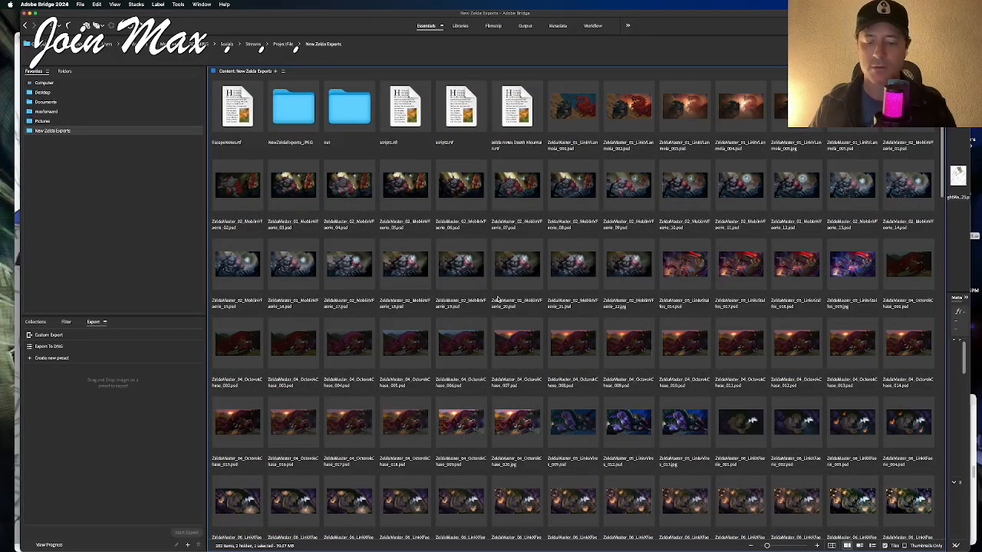
scroll(497, 299, down, 2)
scroll(497, 299, up, 2)
scroll(497, 299, down, 20)
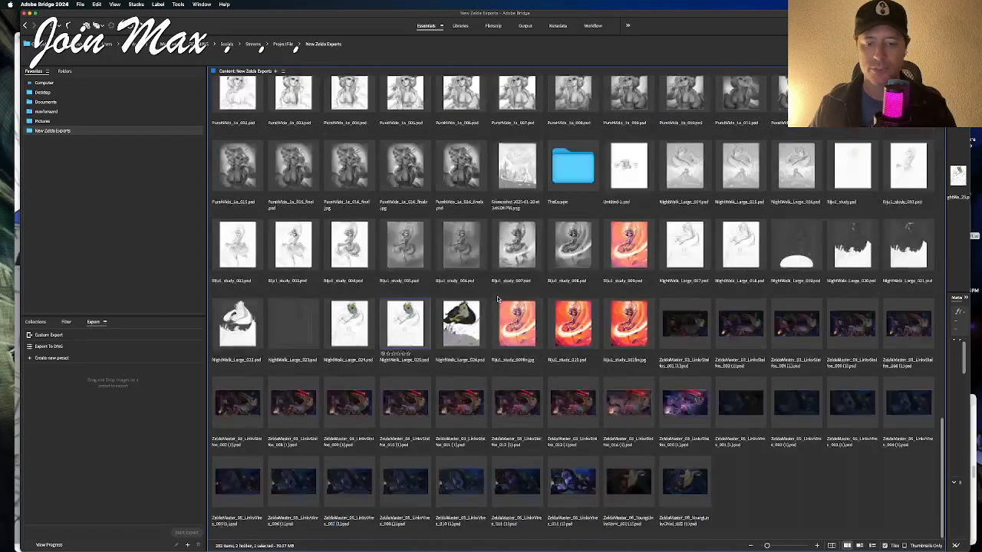
scroll(497, 299, up, 5)
scroll(497, 299, up, 5)
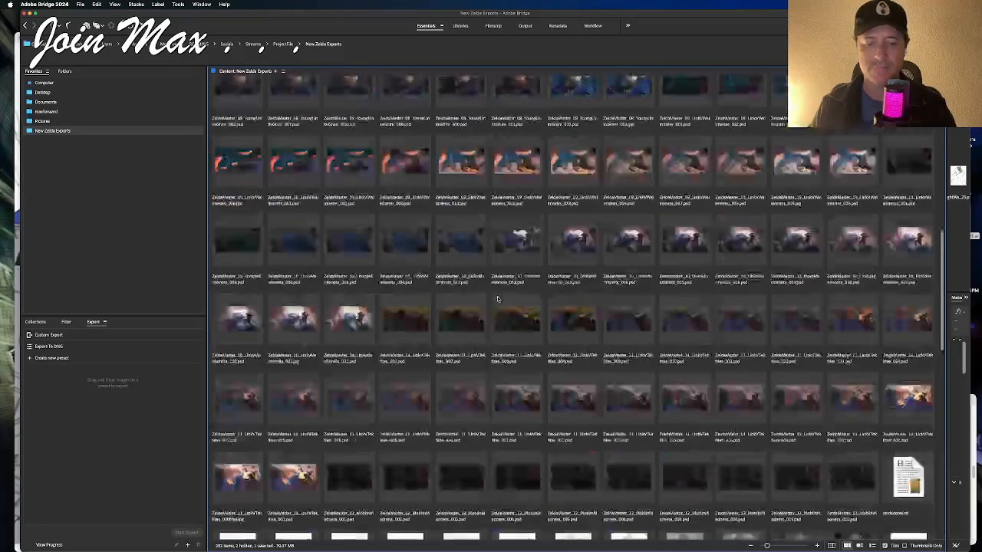
scroll(497, 300, down, 3)
scroll(497, 299, up, 10)
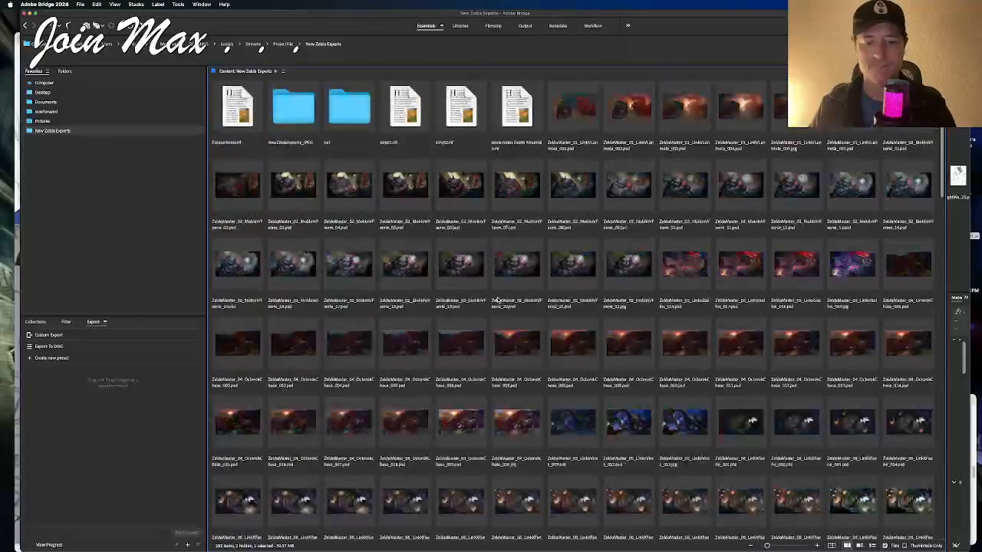
scroll(499, 299, down, 8)
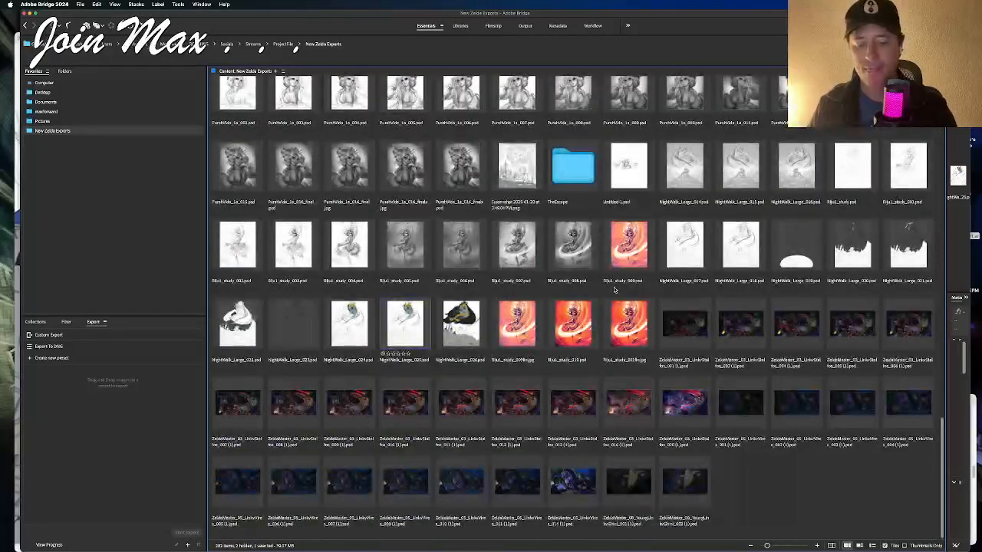
scroll(687, 270, up, 5)
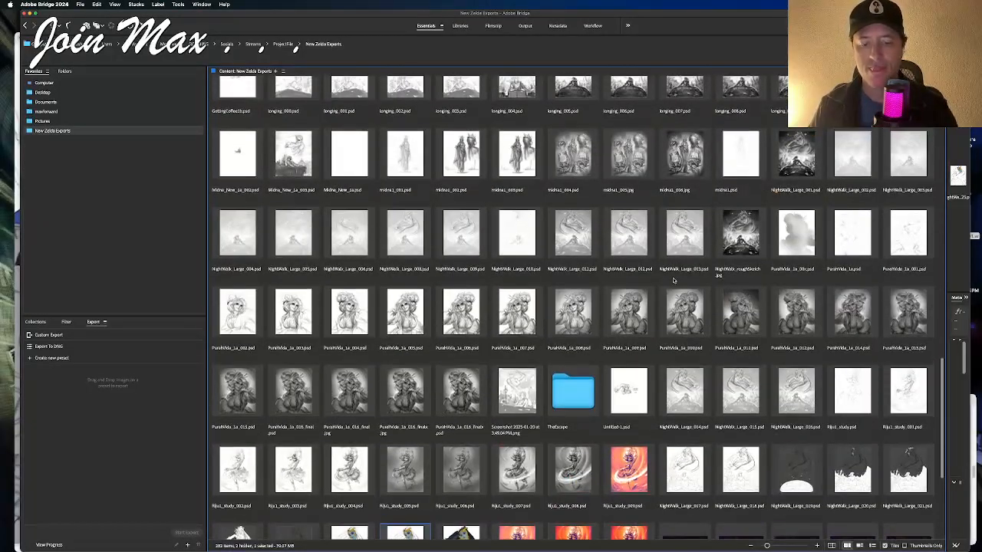
Step: Preview the flat-colour version TheEscape_11.psd in the TheEscape folder, and return to Corel Painter with its panels hidden
double_click(575, 391)
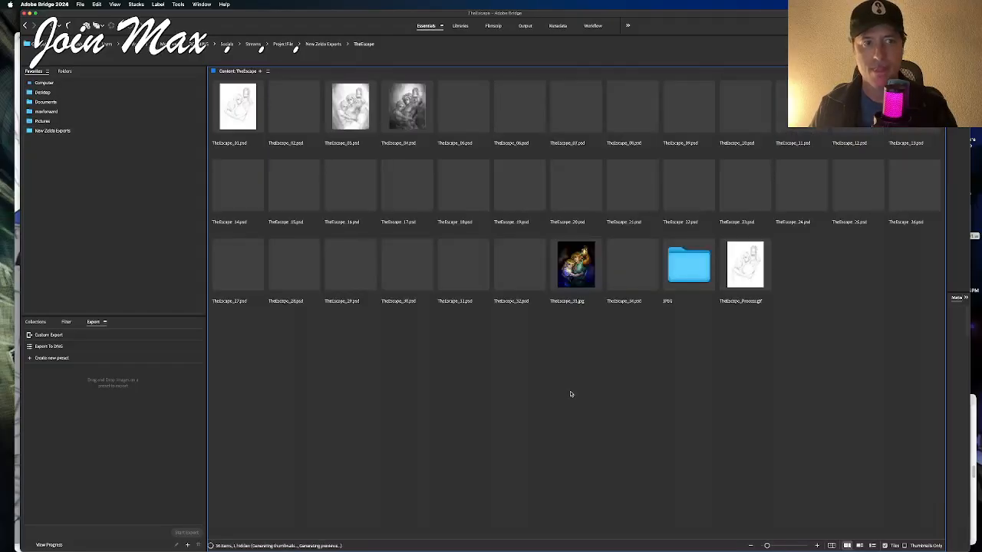
click(783, 123)
key(space)
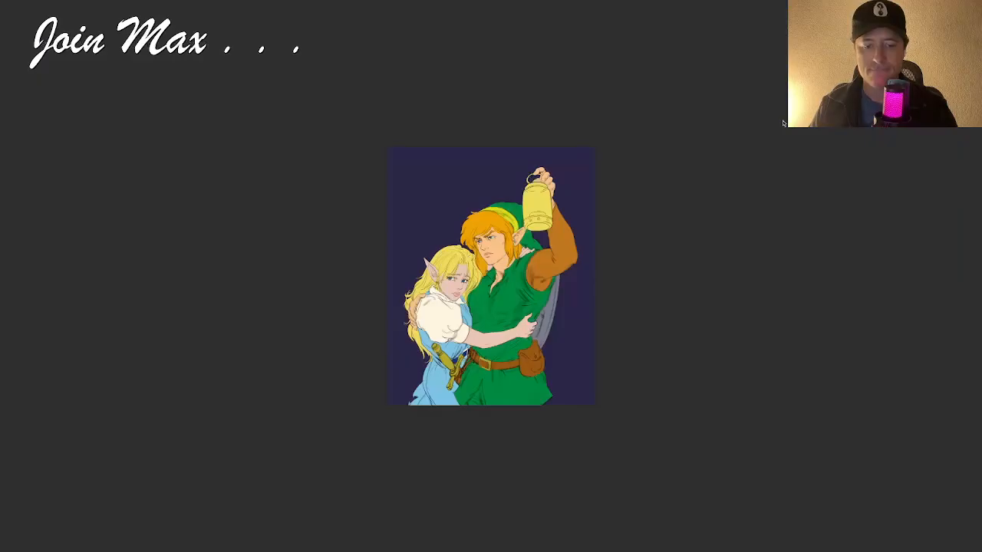
key(space)
key(space)
key(super+Tab)
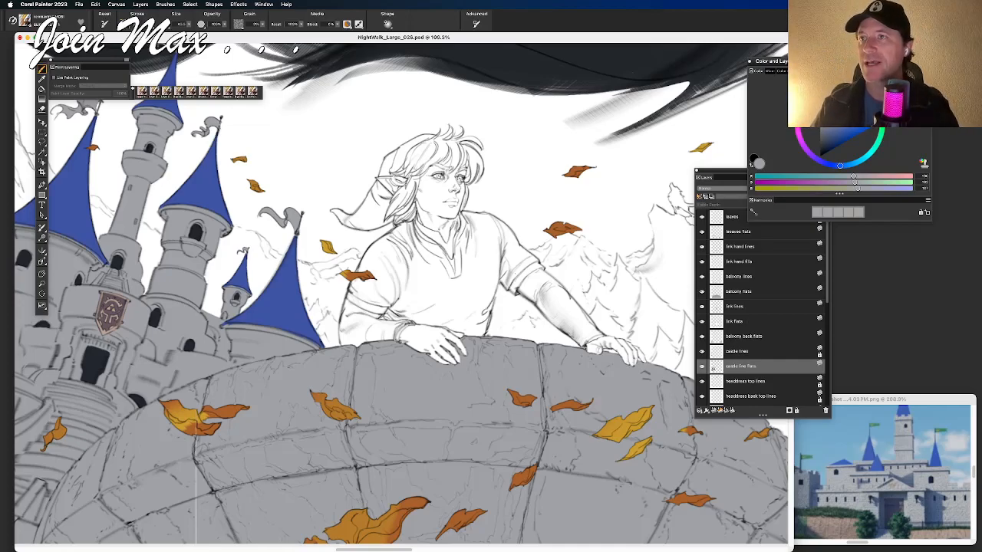
key(Tab)
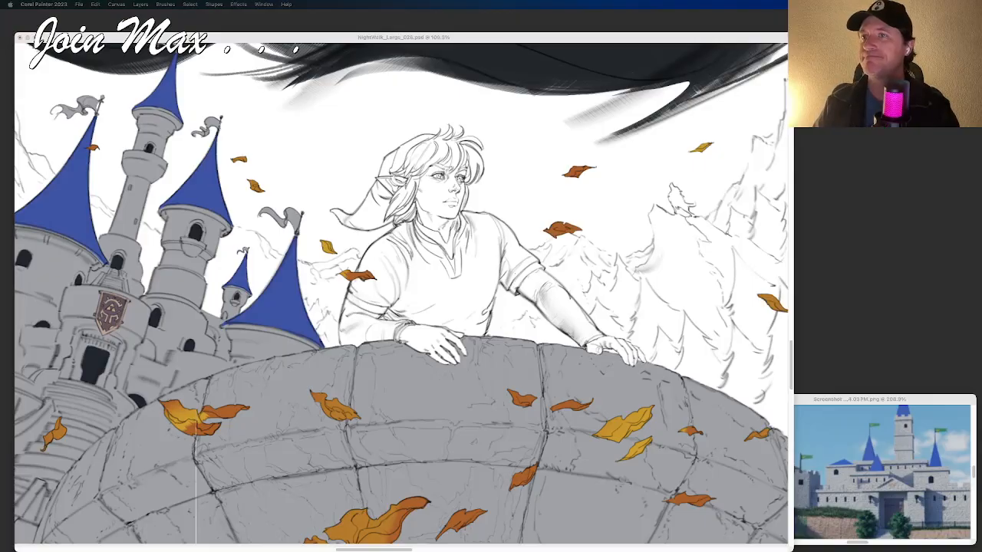
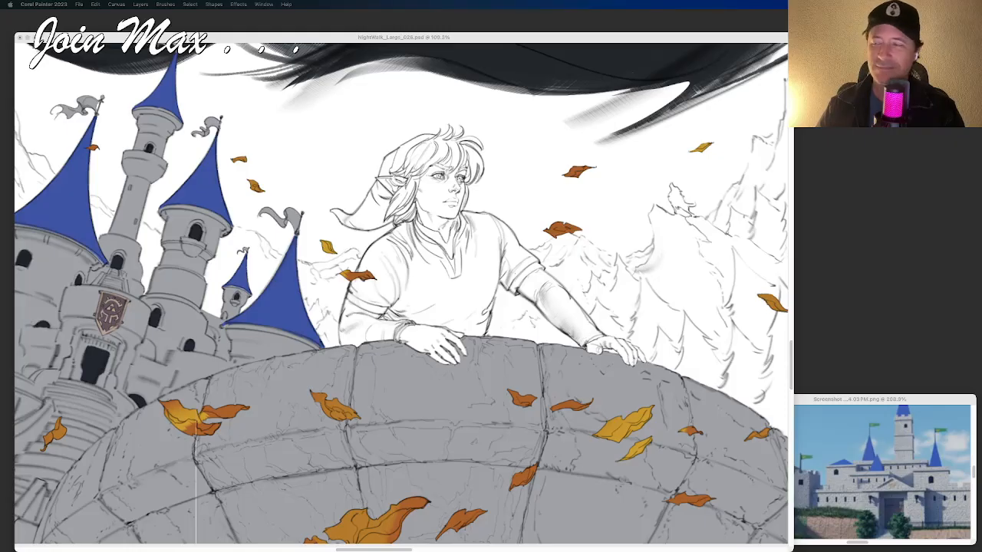
Step: Switch to Adobe Bridge, go back to New Zelda Exports, and preview ZeldaMaster_11_LinkVTektites_001.psd
key(super+Tab)
key(super+Tab)
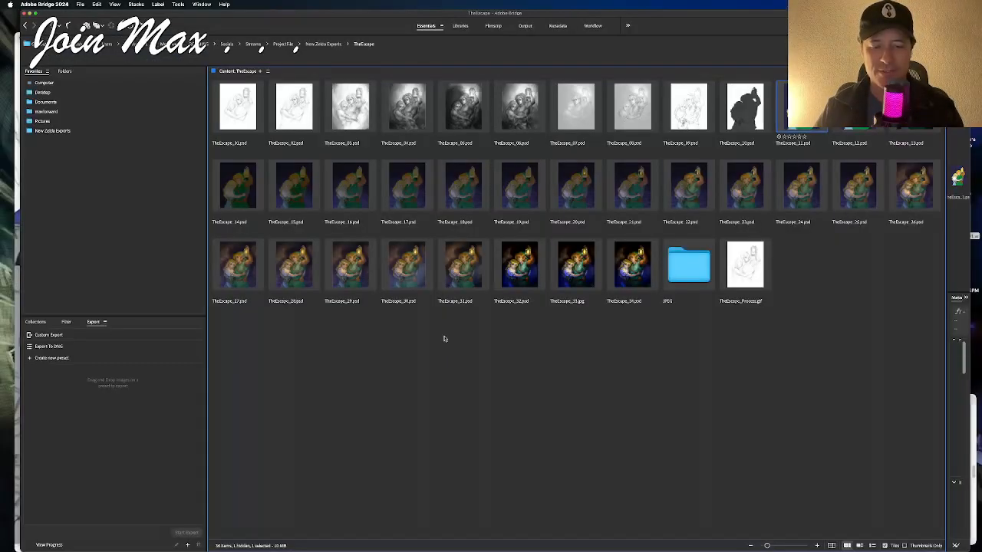
click(26, 25)
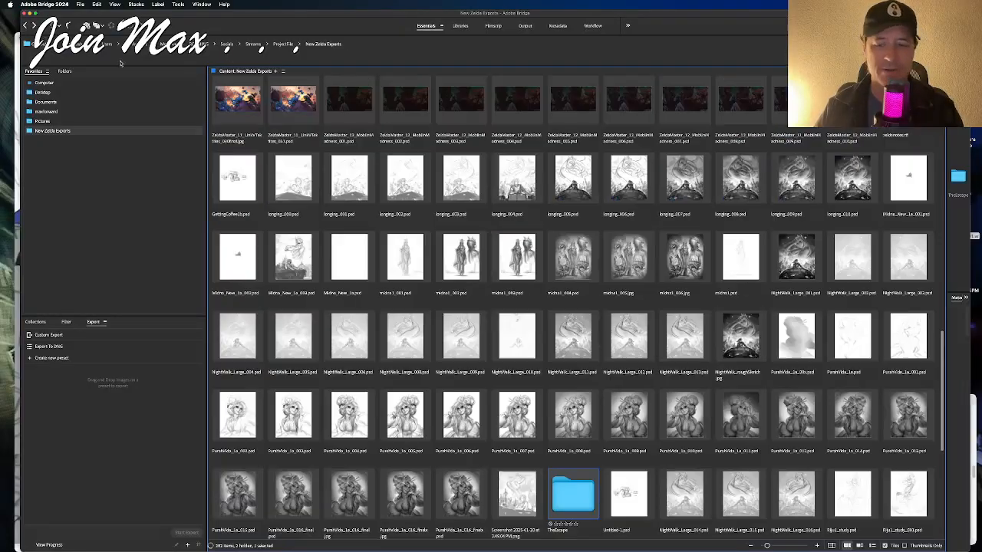
scroll(482, 356, down, 5)
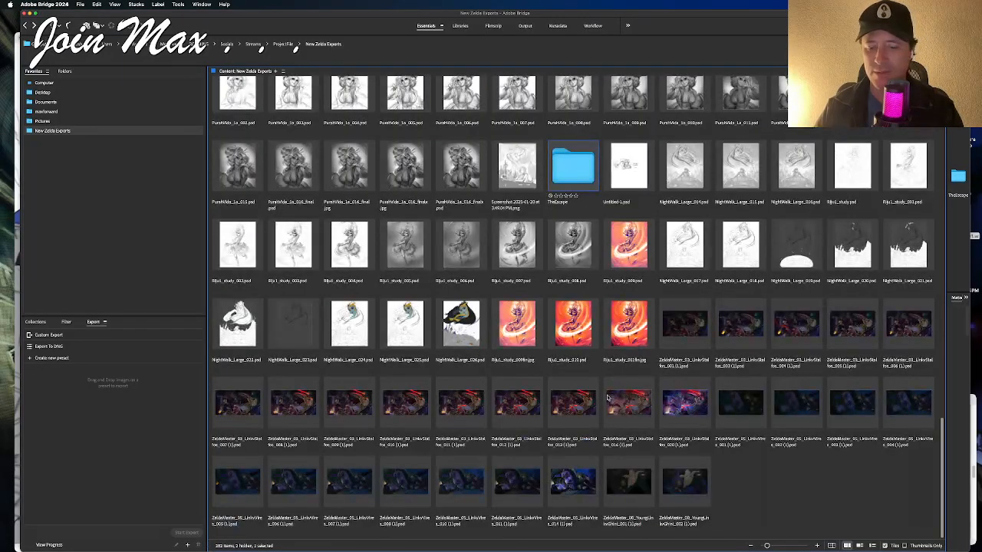
scroll(607, 397, up, 15)
scroll(520, 299, down, 10)
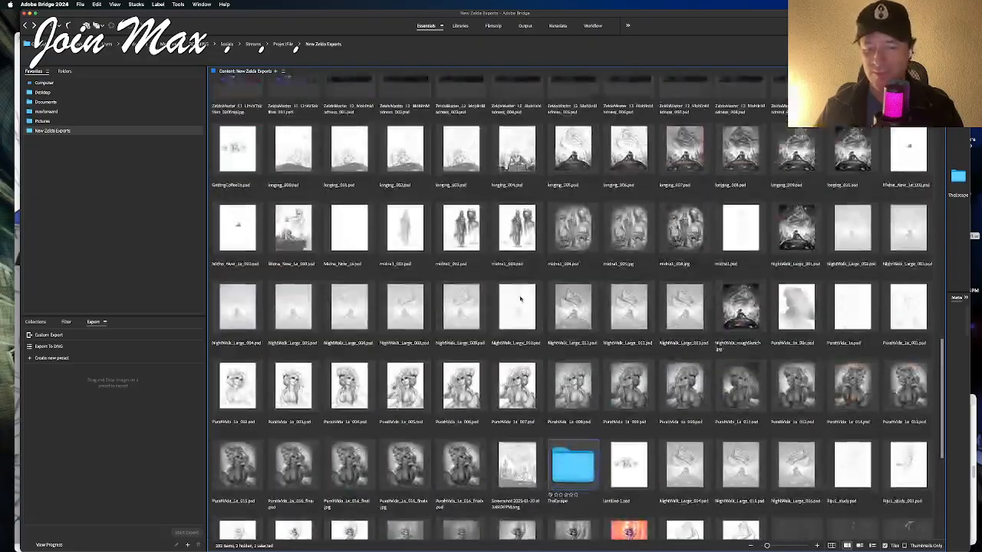
scroll(520, 300, up, 4)
click(417, 206)
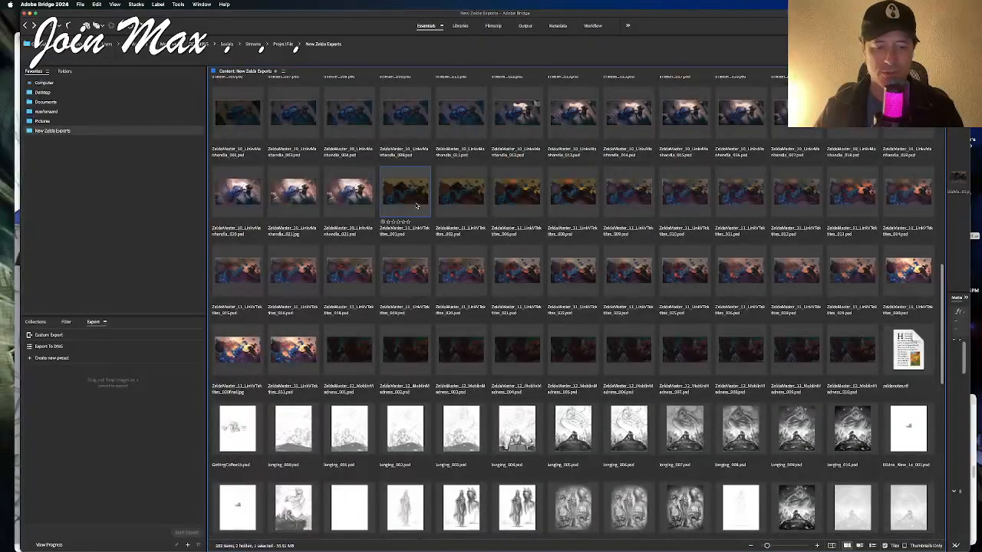
key(space)
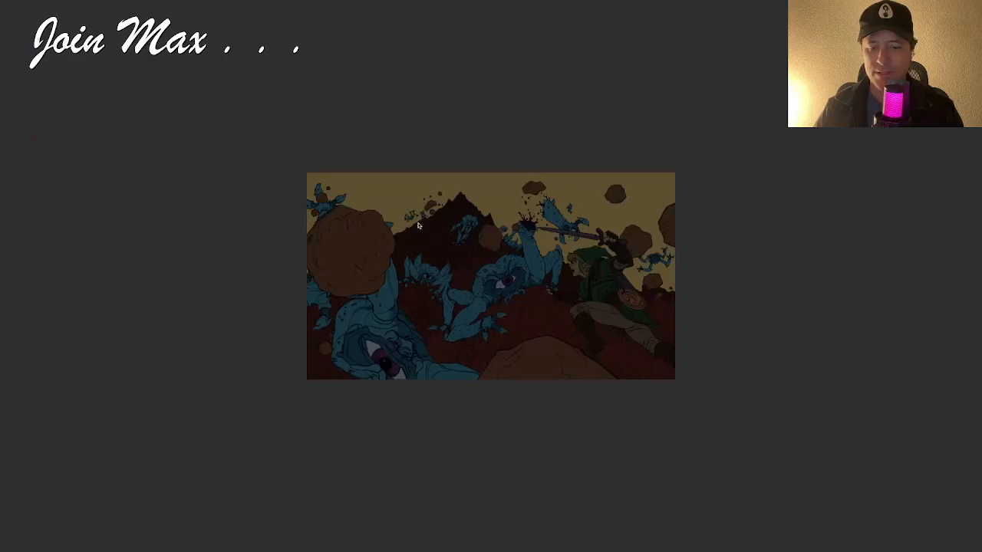
key(space)
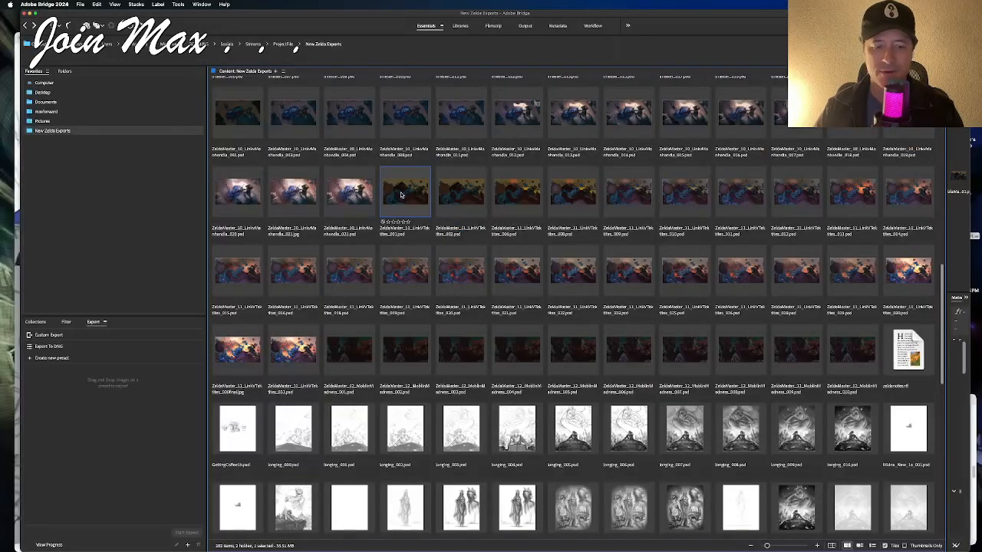
Step: Switch to Corel Painter, take a screenshot of Link's flat colours in the Tektites painting, and open it as a reference
mouse_move(331, 535)
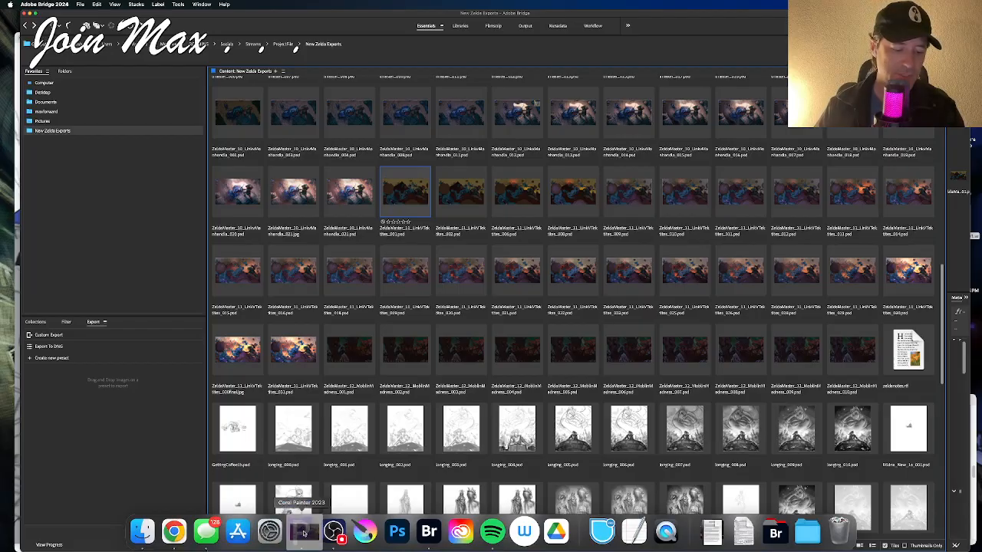
click(303, 533)
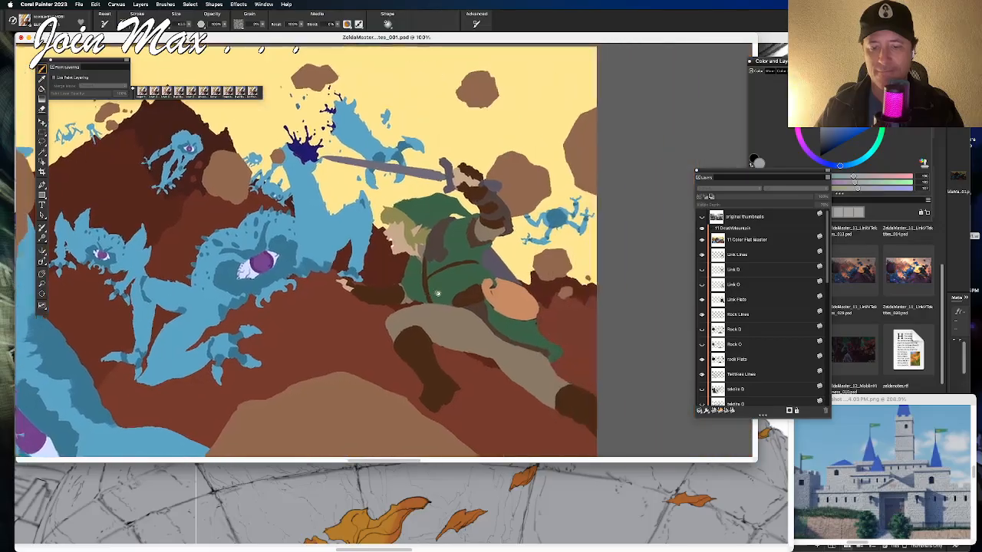
drag(346, 188, 606, 437)
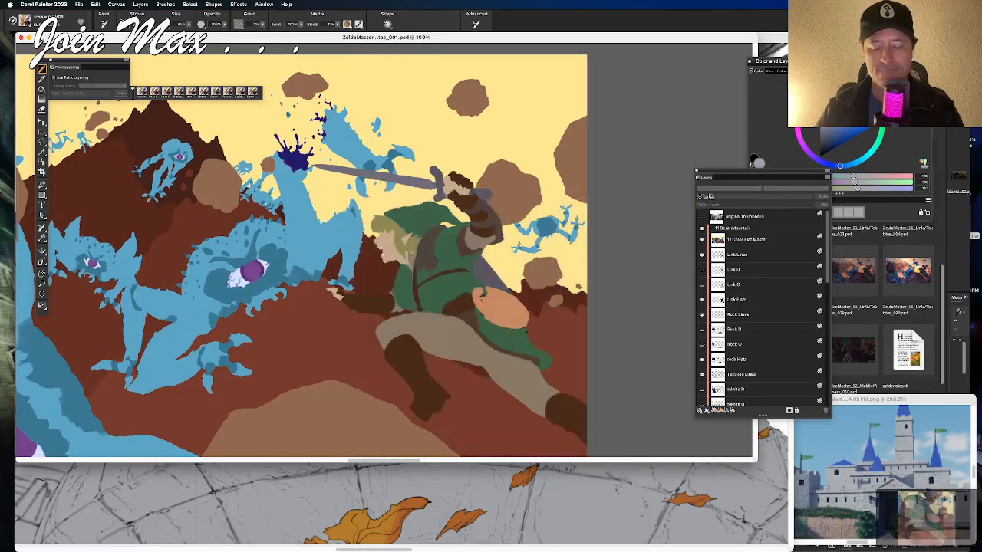
mouse_move(927, 528)
mouse_down()
mouse_move(330, 540)
mouse_move(319, 530)
mouse_move(333, 540)
mouse_up()
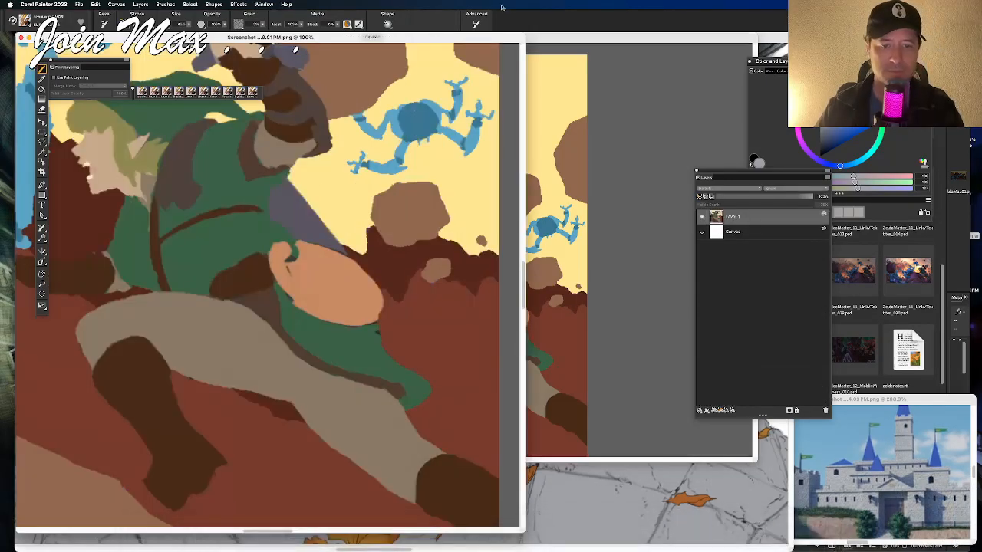
Step: Close the Tektites painting without saving, and arrange the Link screenshot and the layer list beside the NightWalk_Large painting
key(super+w)
key(super+w)
key(super+d)
mouse_move(269, 39)
mouse_down()
mouse_move(839, 85)
mouse_move(762, 85)
mouse_move(860, 167)
mouse_move(758, 163)
mouse_move(672, 179)
mouse_move(725, 261)
mouse_move(764, 290)
mouse_up()
drag(737, 176, 653, 30)
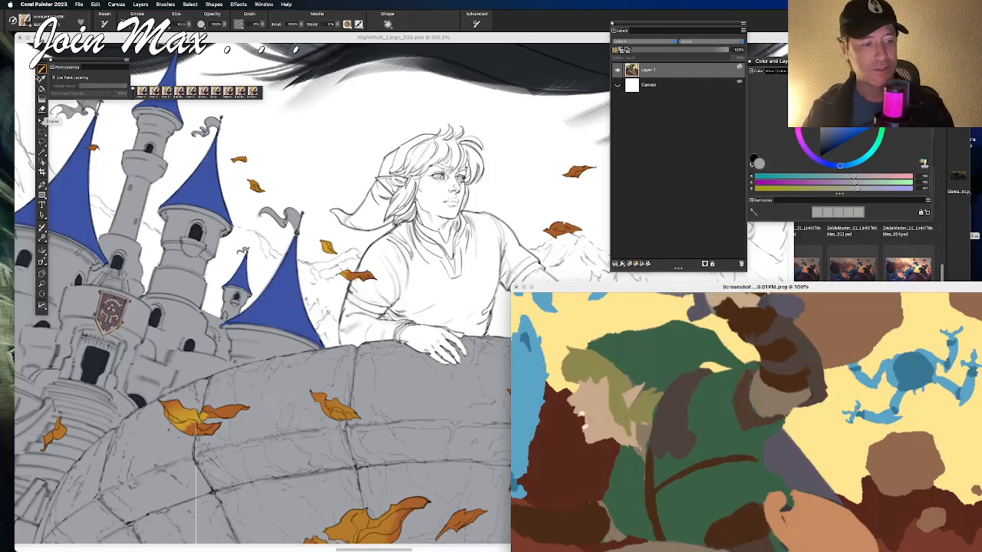
Step: Sample the skin tone from the reference Link's face and fill both of Link's hands on the link hand fills layer
click(42, 80)
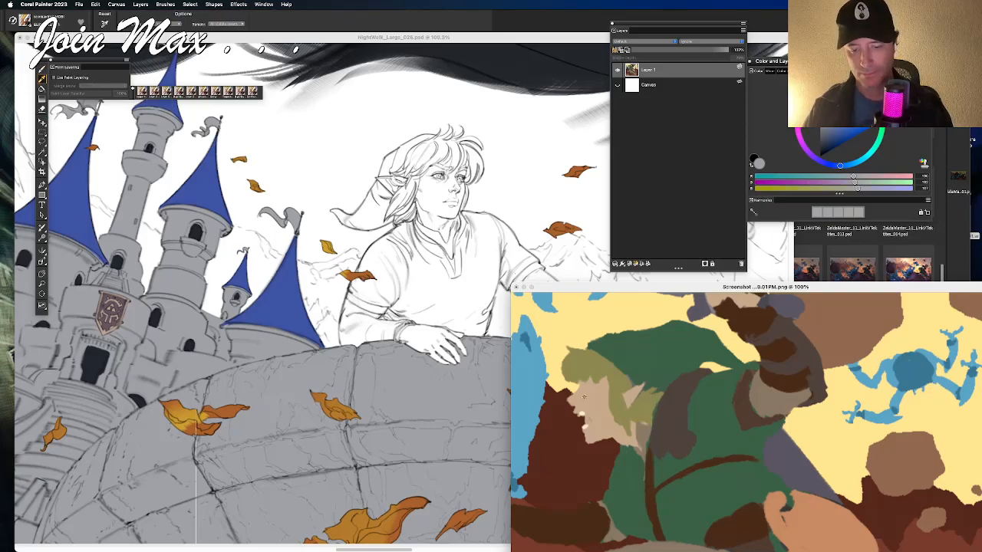
click(604, 395)
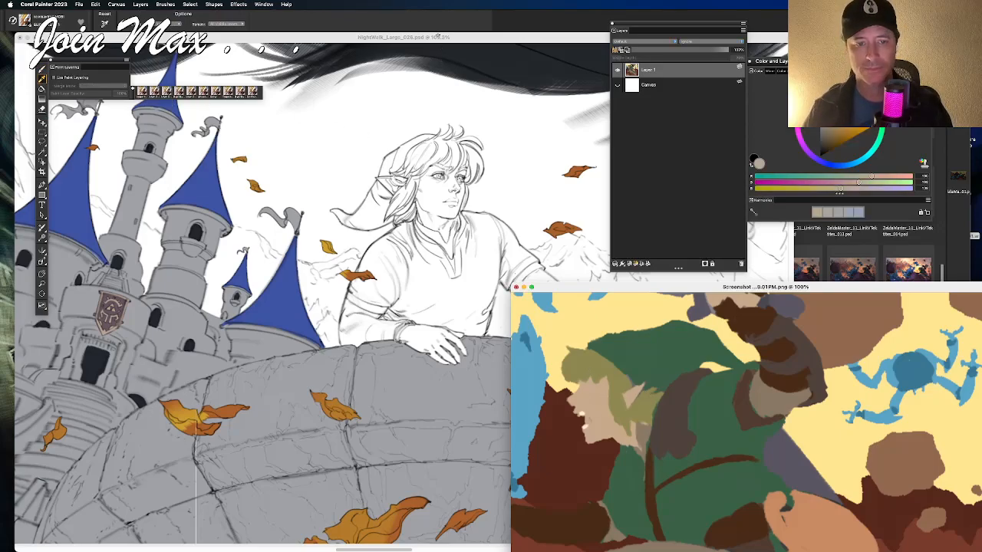
click(437, 36)
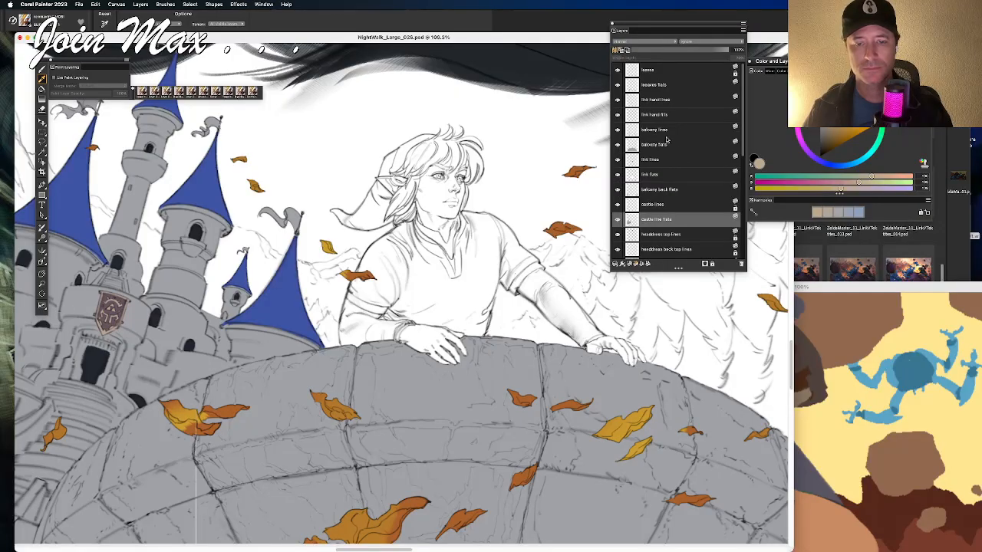
double_click(665, 113)
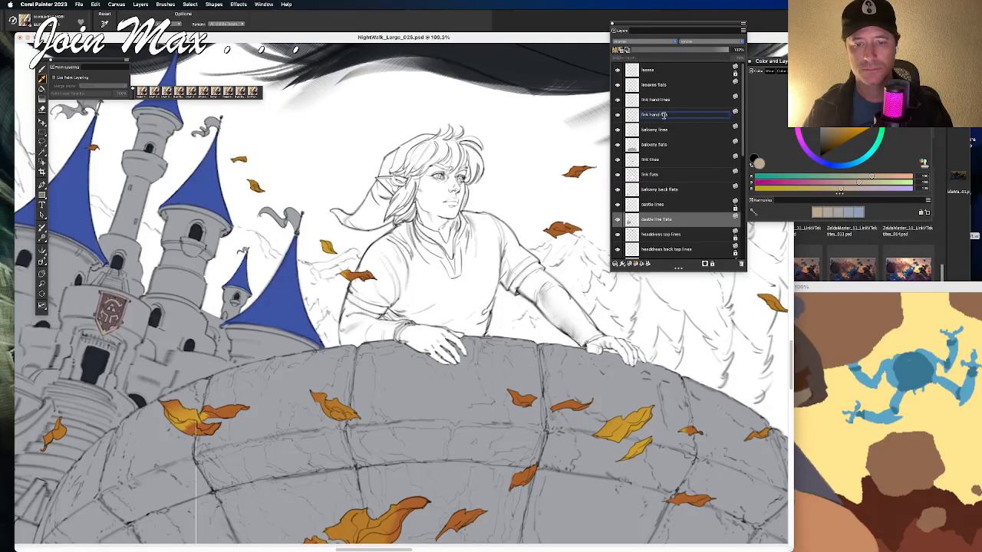
key(Return)
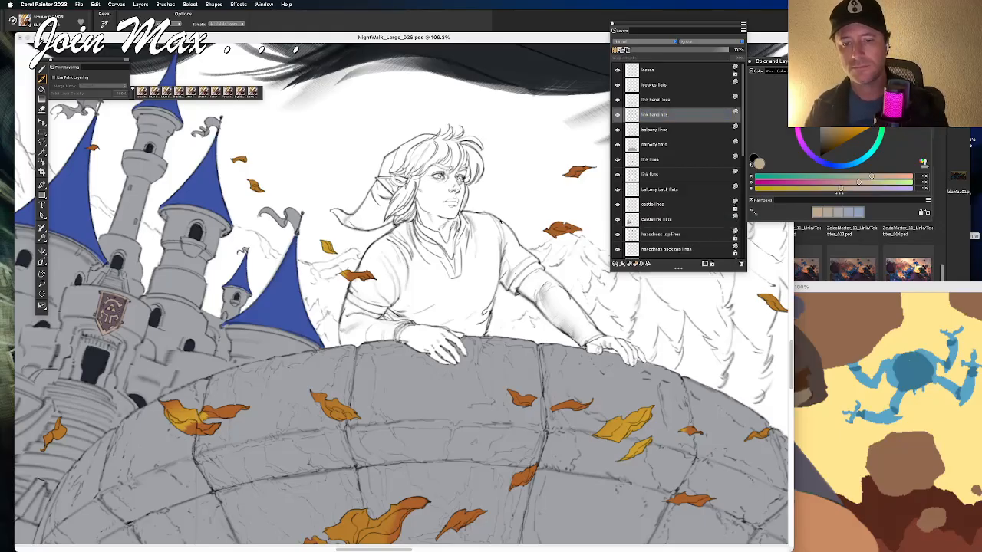
mouse_move(406, 313)
mouse_down()
mouse_move(427, 347)
mouse_move(415, 345)
mouse_move(452, 362)
mouse_move(463, 354)
mouse_up()
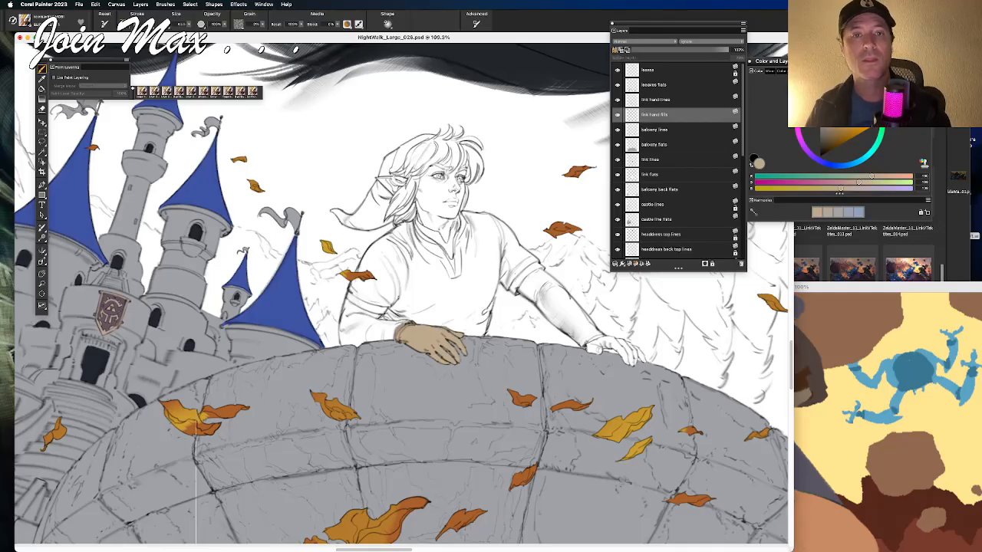
drag(589, 341, 644, 361)
key(d)
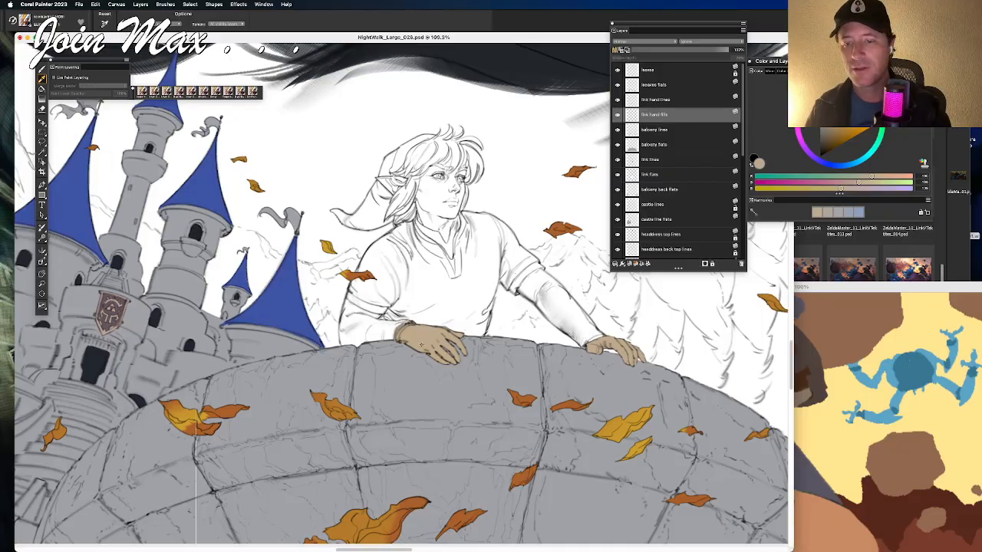
key(b)
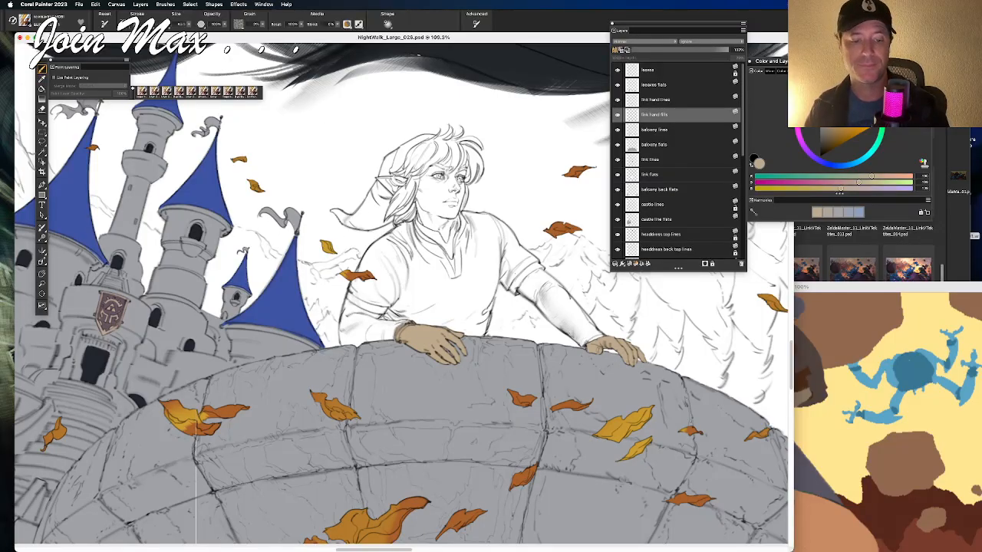
Step: Paint the skin tone over Link's face, hair, neck and open collar on the link flats layer
click(648, 175)
mouse_move(445, 161)
mouse_down()
mouse_move(426, 203)
mouse_move(414, 188)
mouse_move(379, 188)
mouse_move(383, 219)
mouse_move(433, 145)
mouse_move(460, 246)
mouse_move(468, 150)
mouse_move(449, 131)
mouse_move(399, 151)
mouse_up()
drag(479, 175, 463, 258)
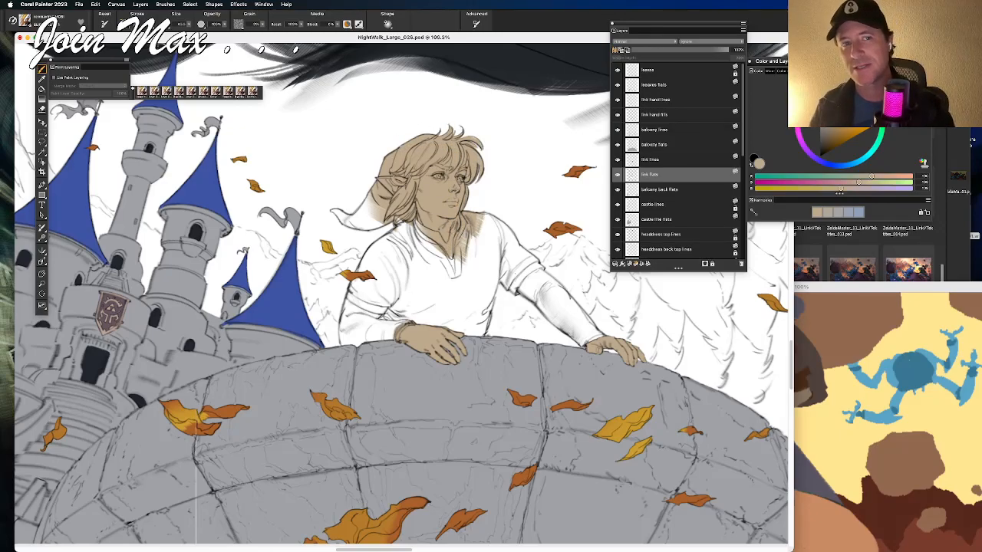
mouse_move(461, 246)
mouse_down()
mouse_move(452, 280)
mouse_move(459, 293)
mouse_up()
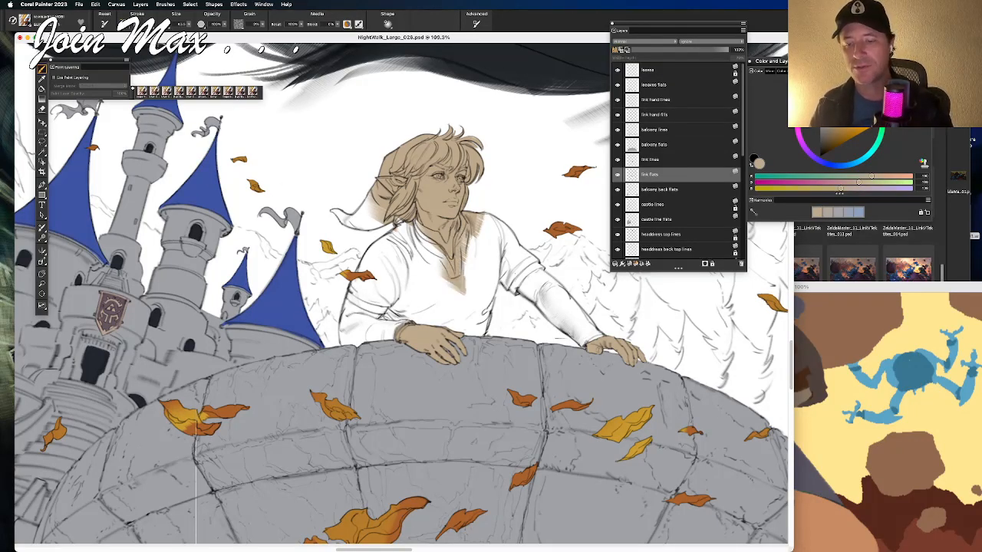
Step: Sample the olive-blond hair colour from the reference and paint it over the fringe and crown of Link's hair on the link flats layer
click(813, 289)
alt+click(587, 364)
drag(368, 38, 383, 57)
mouse_move(448, 160)
mouse_down()
mouse_move(433, 183)
mouse_move(465, 171)
mouse_move(480, 181)
mouse_move(494, 162)
mouse_move(486, 201)
mouse_up()
drag(392, 170, 413, 257)
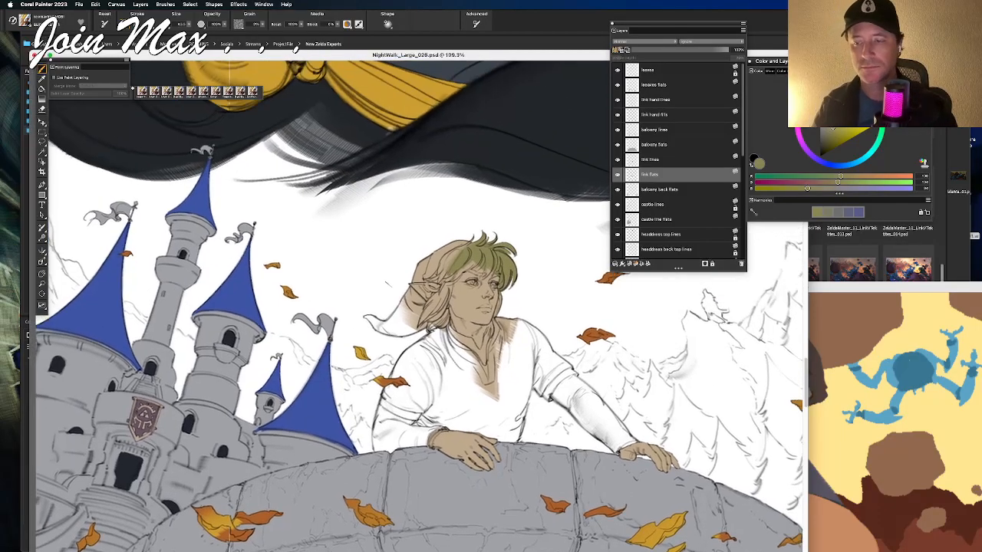
key(super+plus)
mouse_move(491, 230)
mouse_down()
mouse_move(450, 264)
mouse_move(460, 232)
mouse_move(431, 253)
mouse_move(431, 245)
mouse_move(404, 289)
mouse_move(417, 292)
mouse_up()
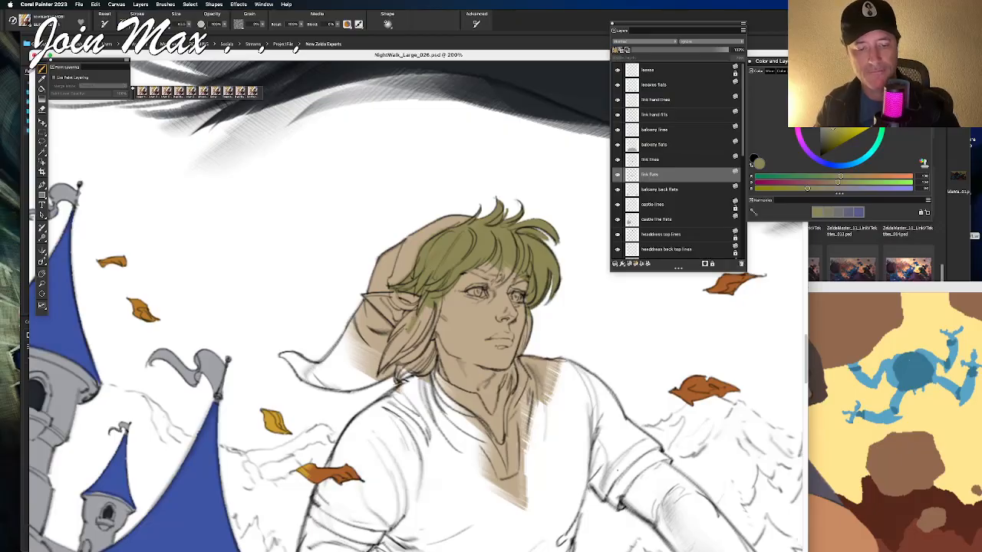
Step: Paint the same hair colour over the locks hanging below Link's ear down to his collar
drag(407, 307, 432, 339)
drag(432, 328, 419, 355)
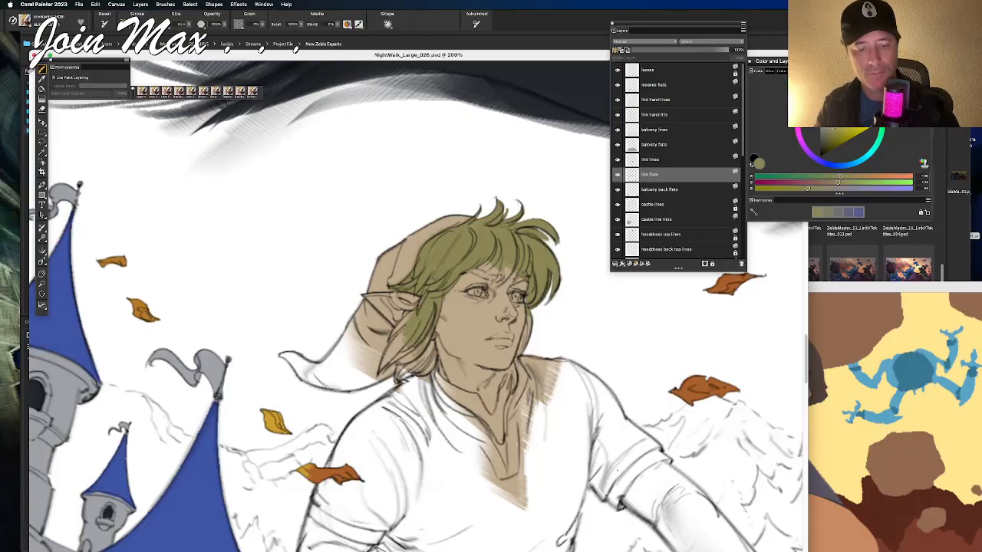
drag(433, 346, 419, 373)
drag(405, 380, 402, 362)
drag(402, 363, 399, 346)
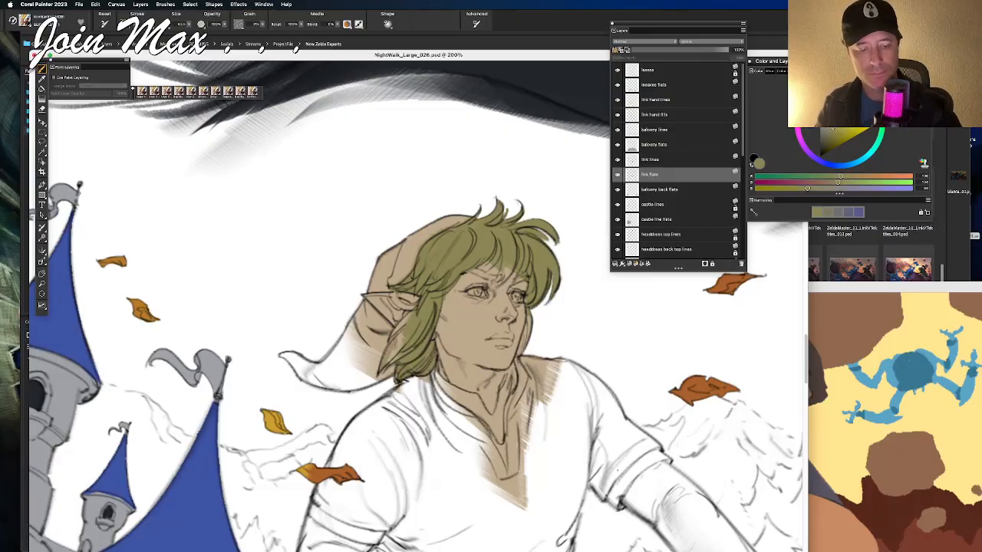
drag(389, 367, 397, 336)
drag(406, 338, 396, 319)
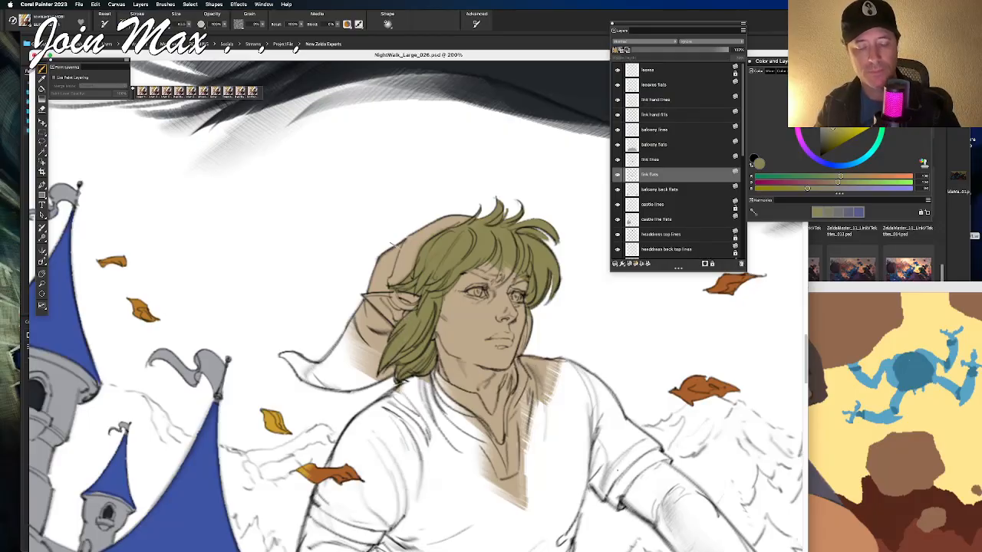
Step: Paint the hanging tail of Link's cap dark green and touch up the edge of the hair beside it
key(super+minus)
key(super+minus)
key(super+minus)
key(super+minus)
key(super+minus)
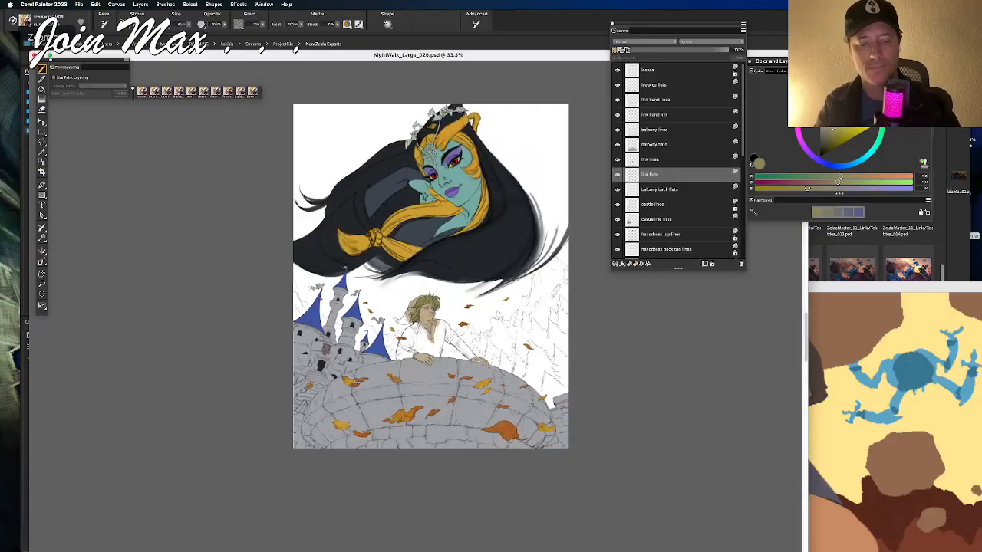
key(super+plus)
key(super+plus)
key(super+plus)
key(super+plus)
key(super+plus)
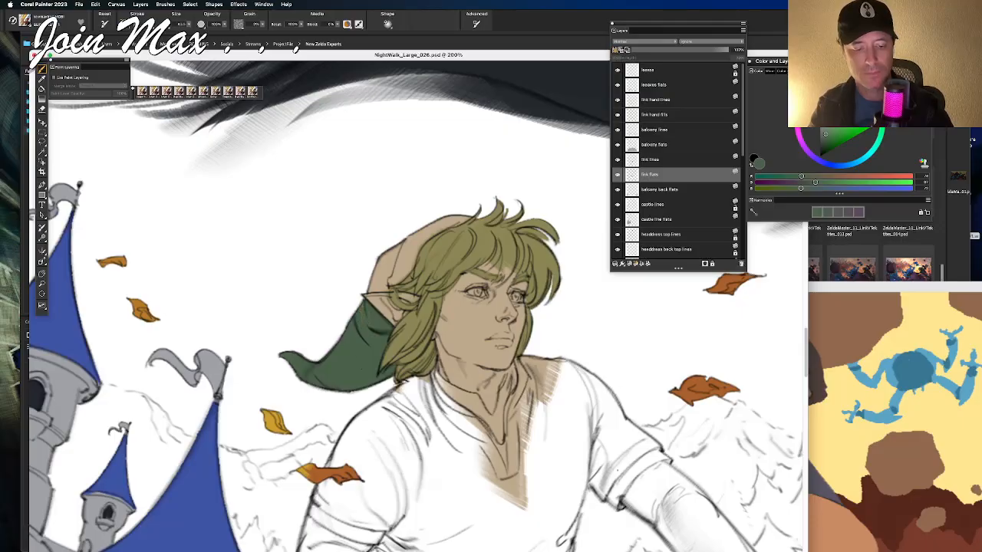
drag(389, 354, 382, 369)
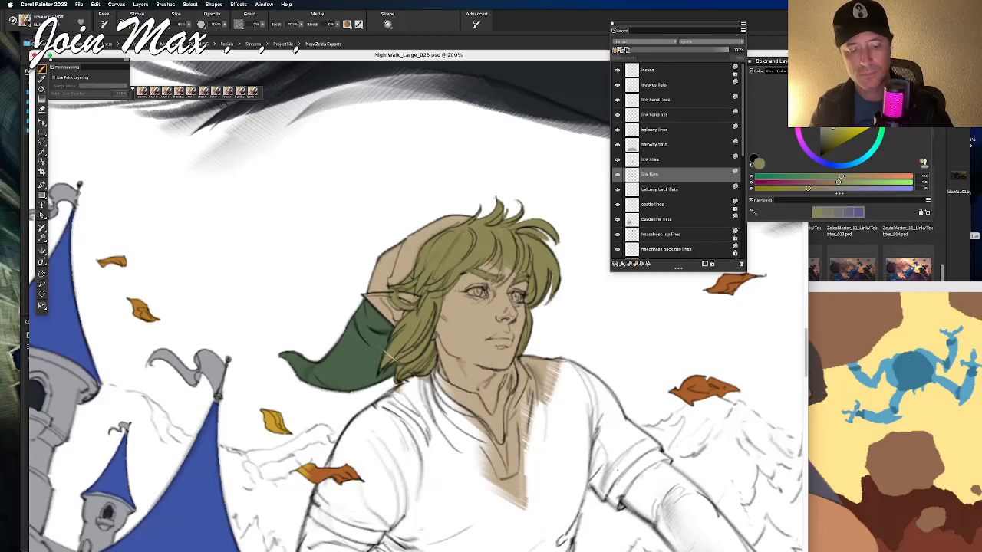
Step: Sample the green from the cap's tail and paint it over Link's near shoulder and the upper part of his cap
alt+click(360, 335)
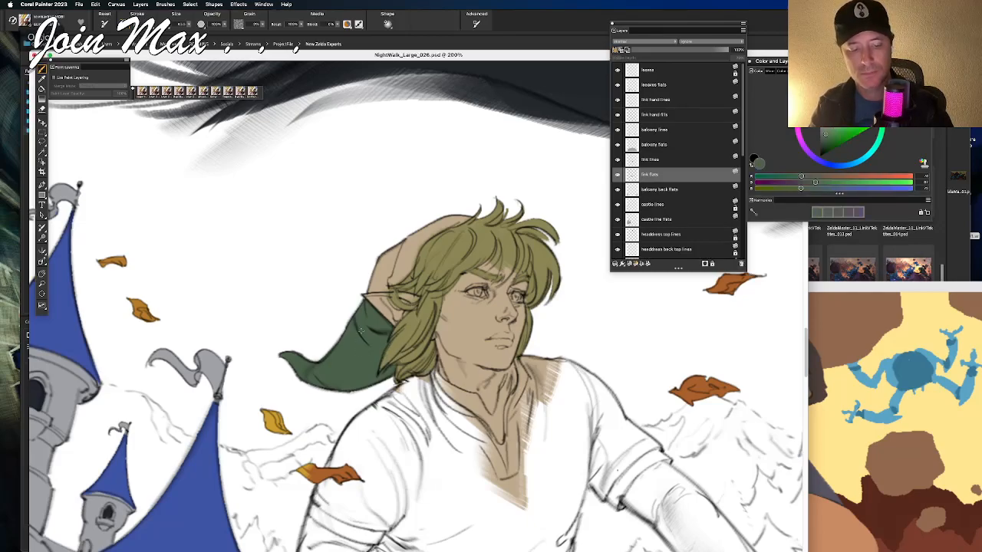
drag(372, 399, 426, 461)
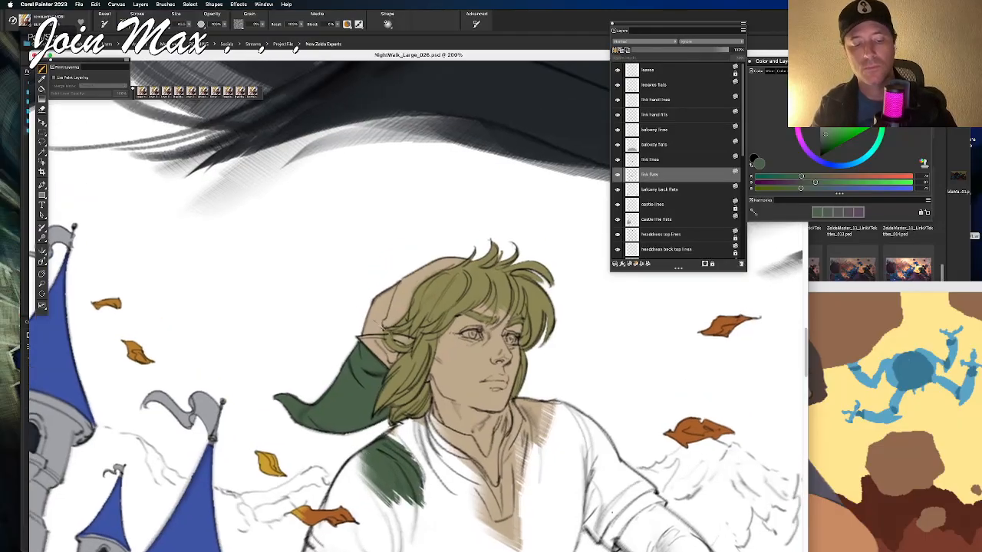
drag(392, 288, 369, 328)
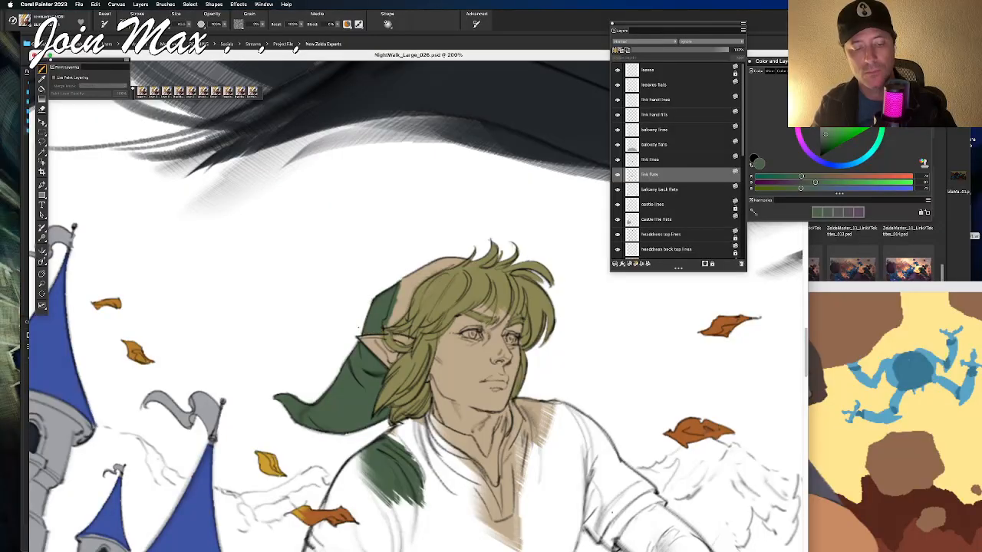
drag(403, 302, 393, 324)
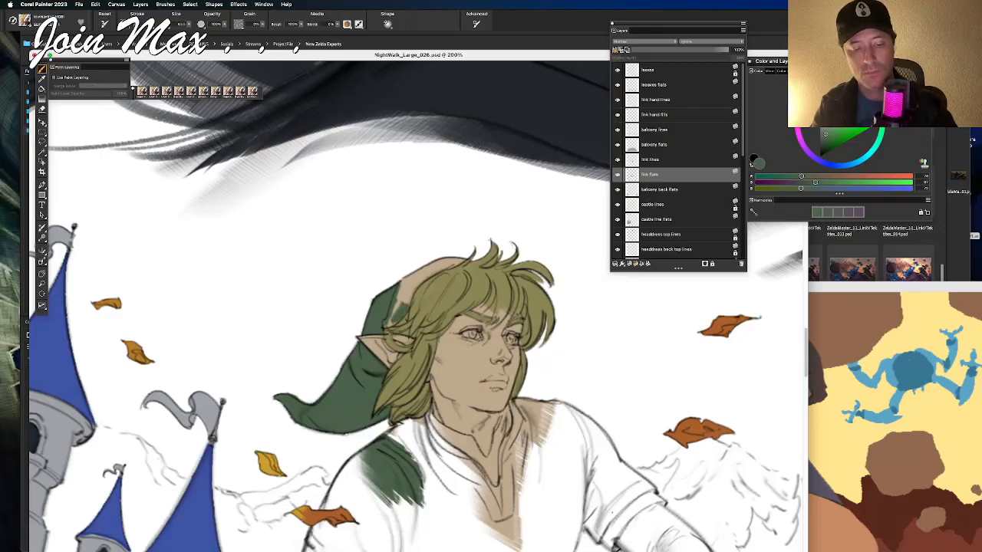
drag(392, 319, 409, 282)
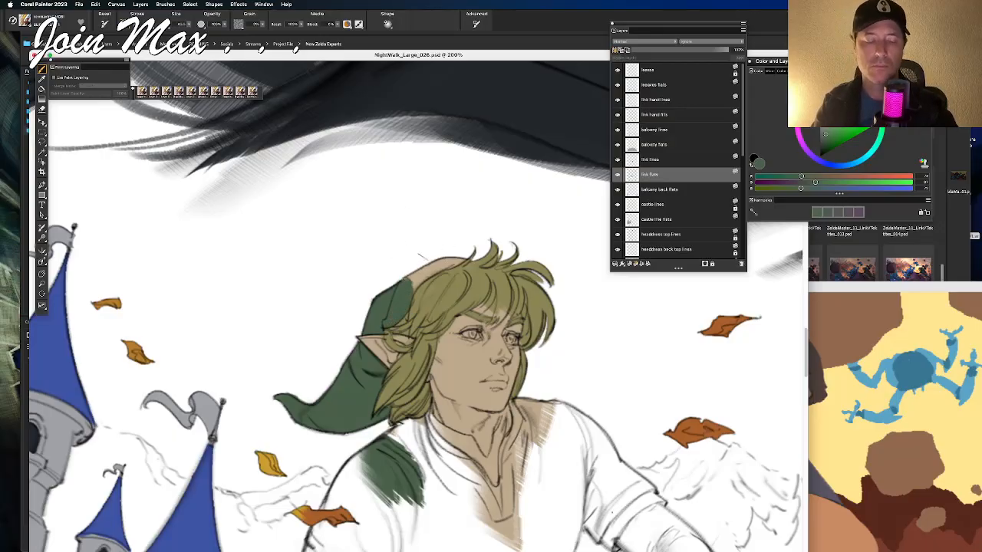
drag(415, 265, 420, 290)
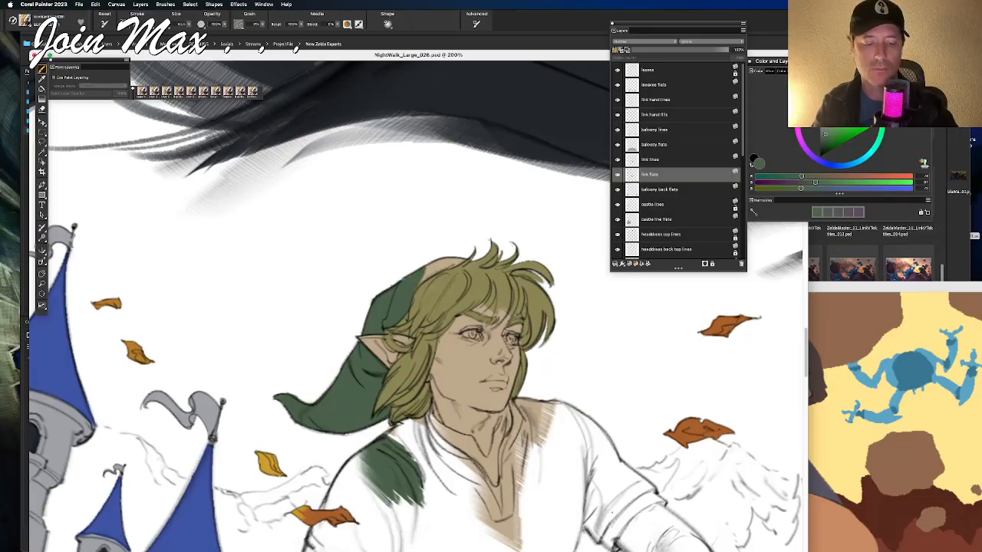
drag(453, 263, 434, 266)
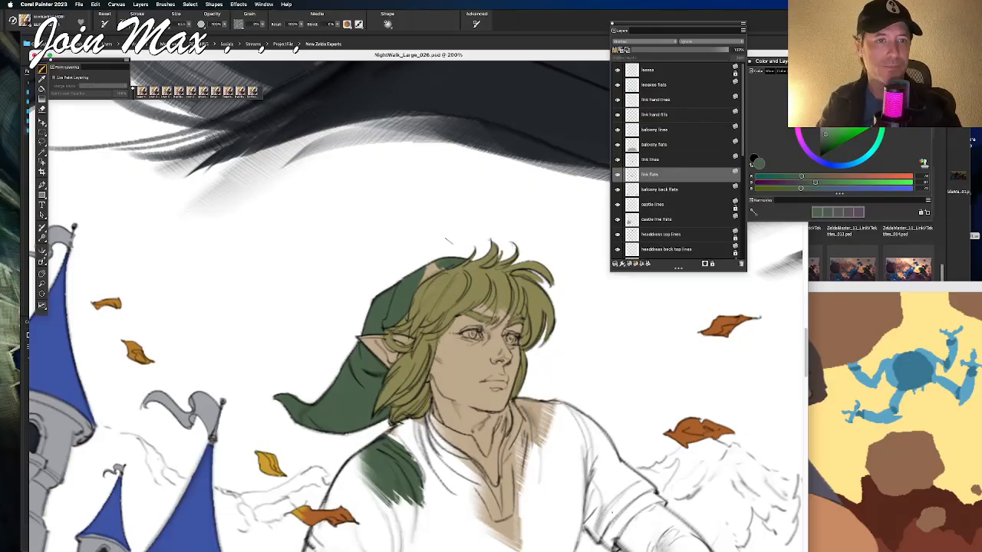
mouse_move(426, 272)
mouse_down()
mouse_move(439, 262)
mouse_move(437, 272)
mouse_up()
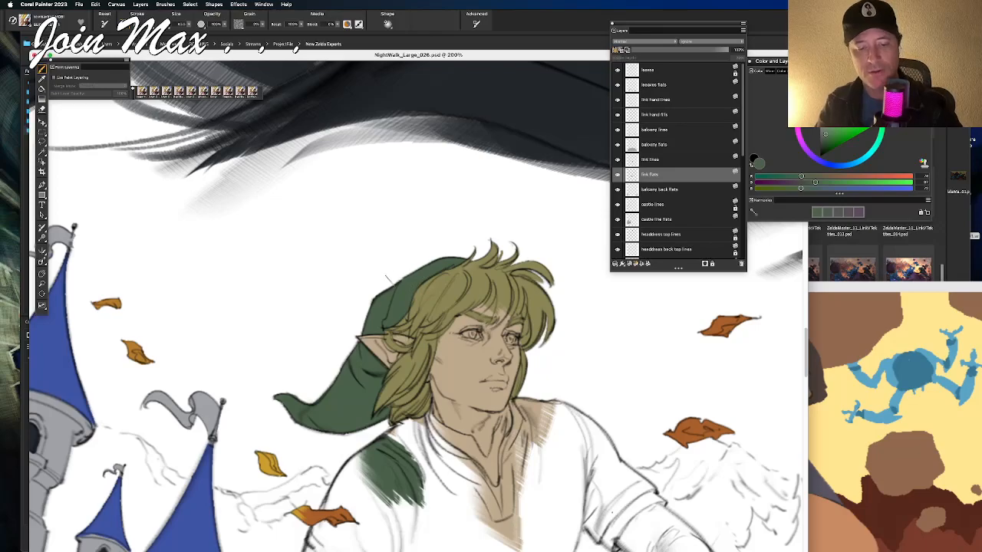
scroll(326, 314, down, 5)
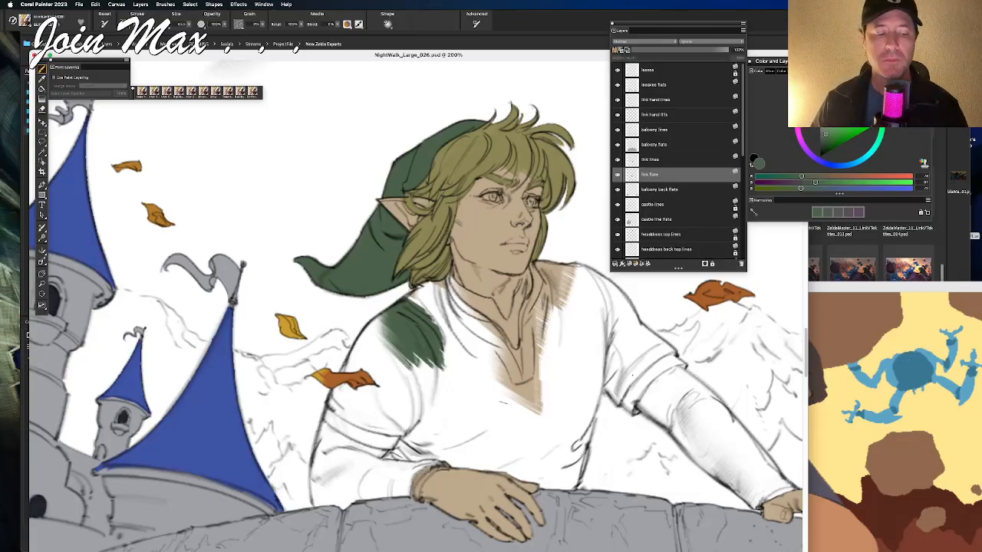
scroll(633, 376, down, 3)
scroll(624, 397, up, 3)
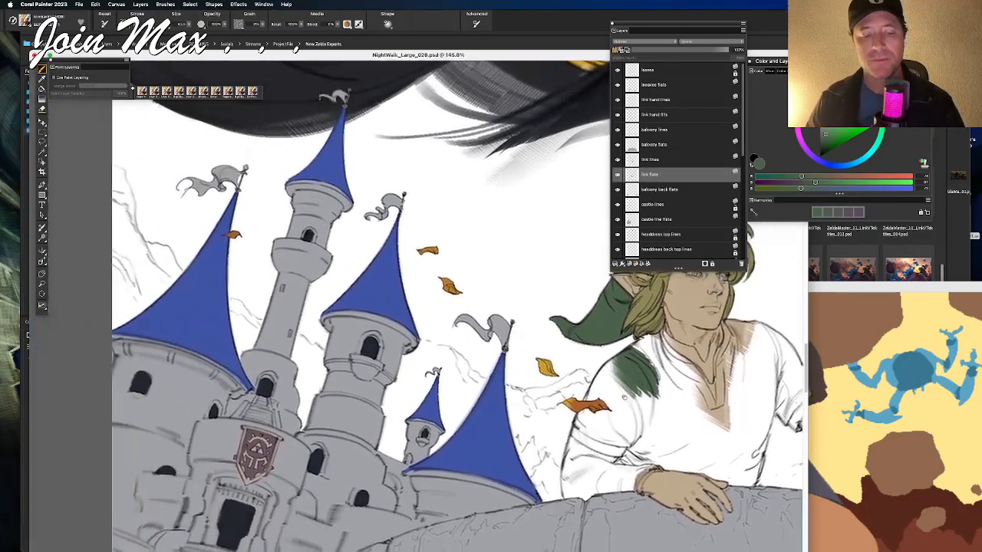
drag(527, 351, 493, 380)
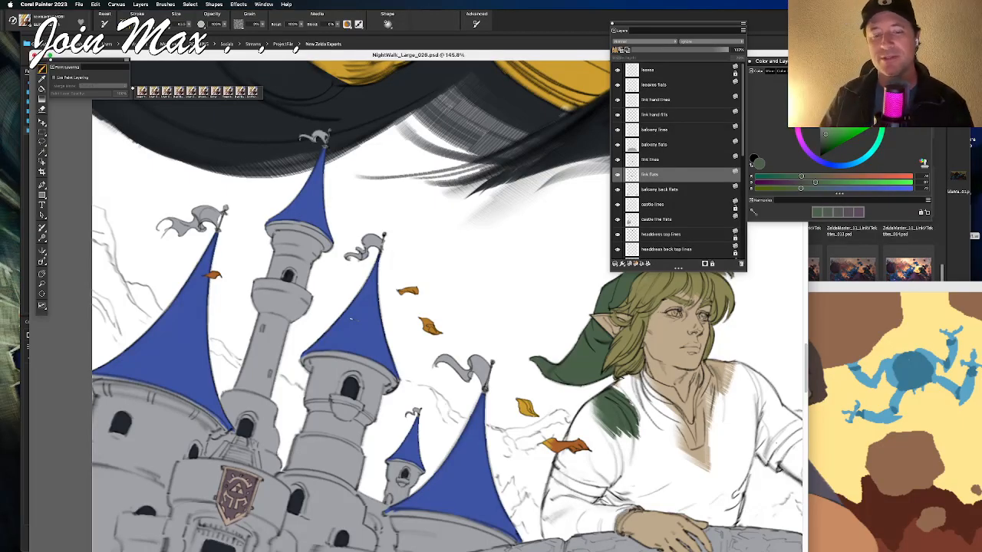
scroll(428, 326, down, 2)
drag(508, 319, 392, 260)
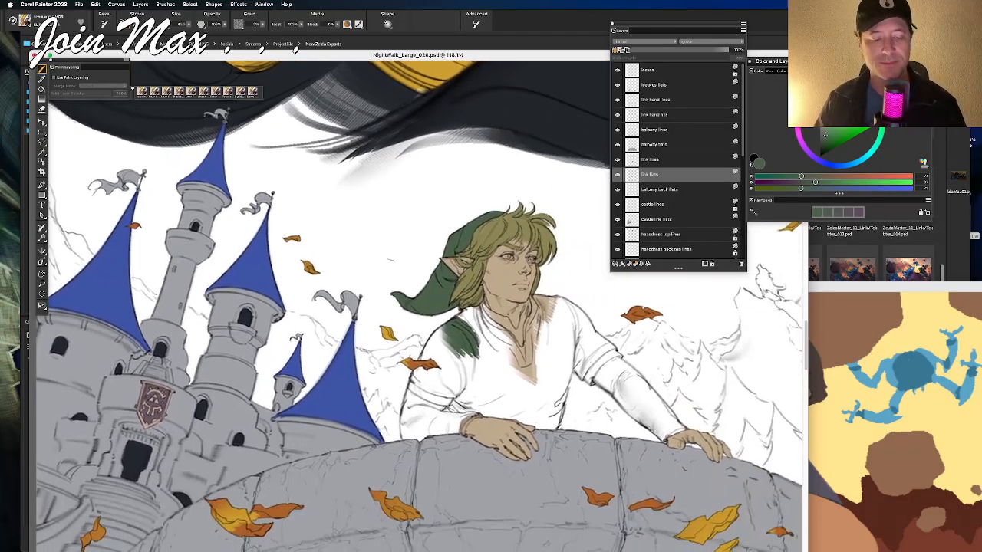
scroll(391, 260, down, 3)
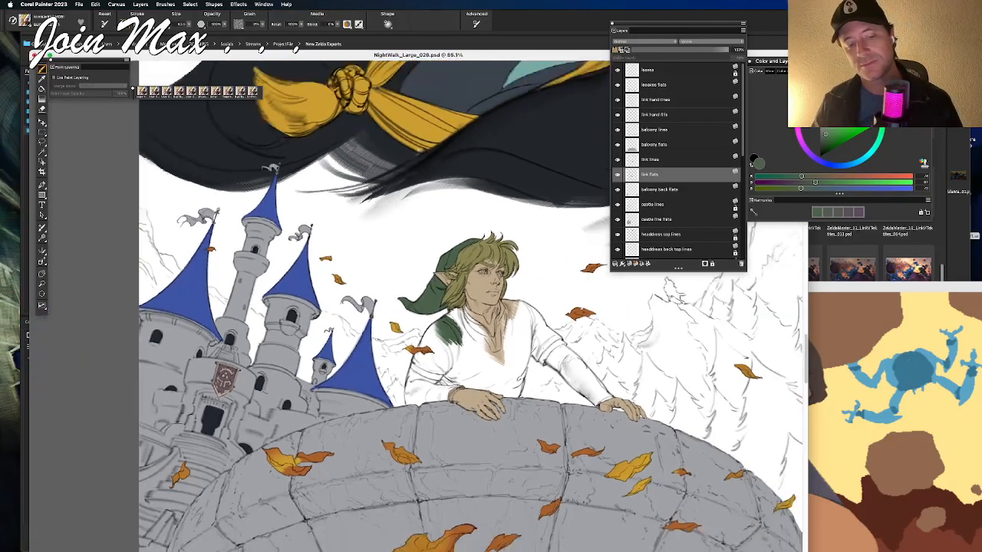
scroll(391, 322, up, 2)
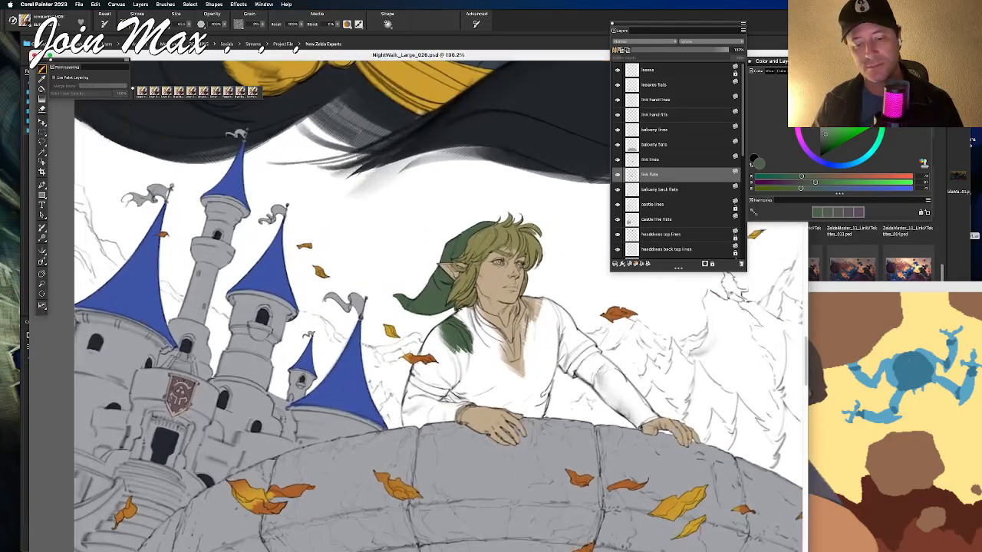
scroll(322, 263, up, 2)
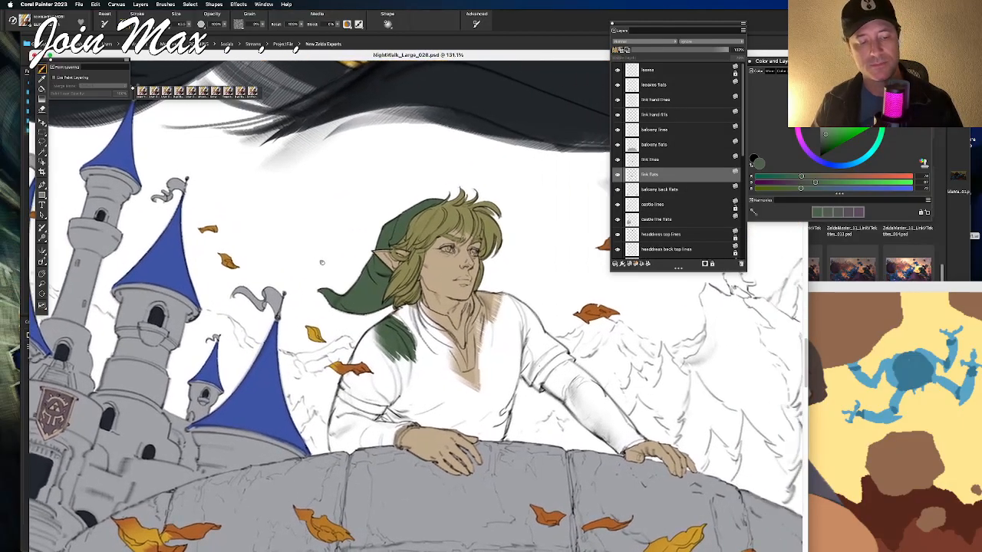
drag(321, 262, 590, 305)
scroll(425, 314, up, 1)
drag(602, 456, 451, 420)
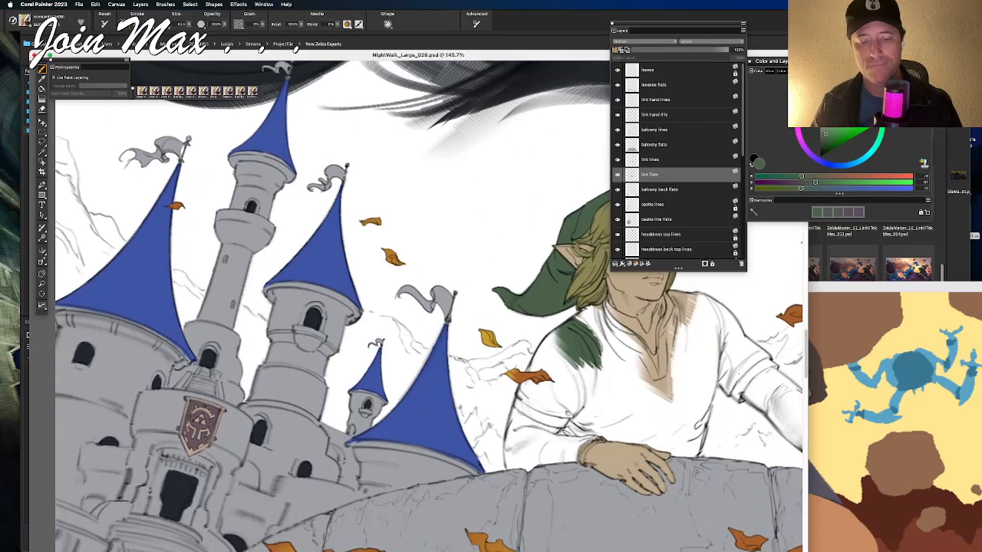
drag(653, 420, 457, 428)
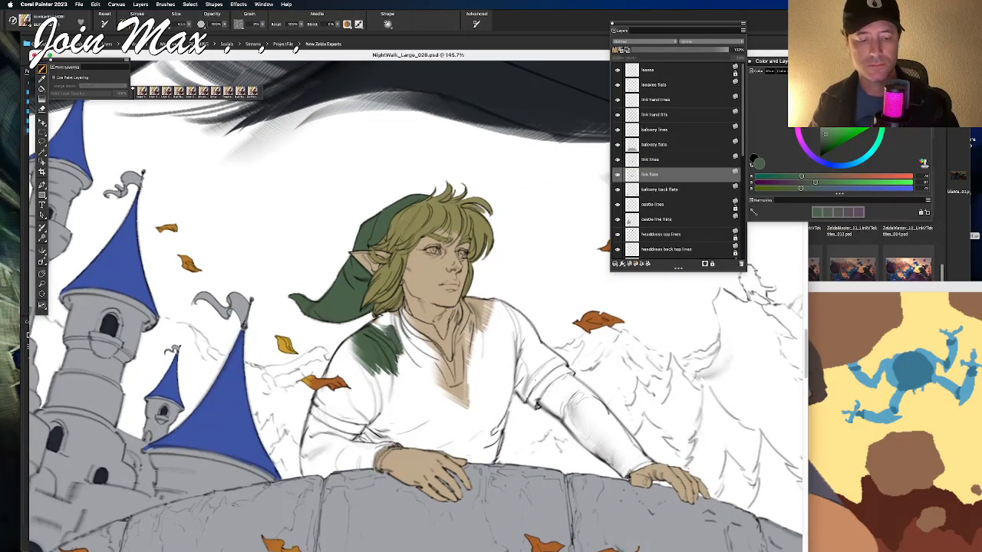
Step: Paint the green over the tunic's collar edge, near sleeve and chest, covering the stray skin tone beside the neck opening
mouse_move(376, 321)
mouse_down()
mouse_move(391, 315)
mouse_move(397, 328)
mouse_move(399, 314)
mouse_move(426, 361)
mouse_up()
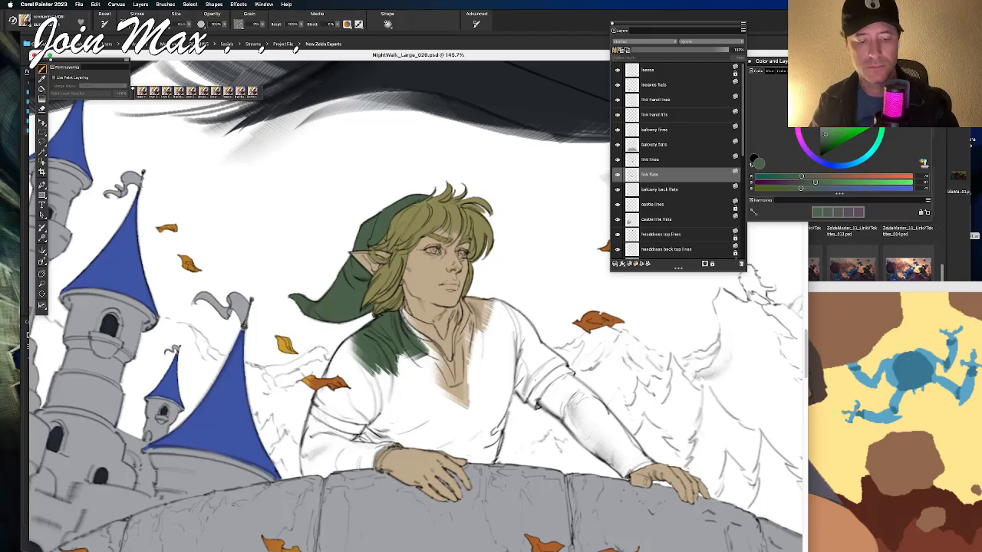
mouse_move(408, 325)
mouse_down()
mouse_move(450, 375)
mouse_move(436, 360)
mouse_move(414, 366)
mouse_up()
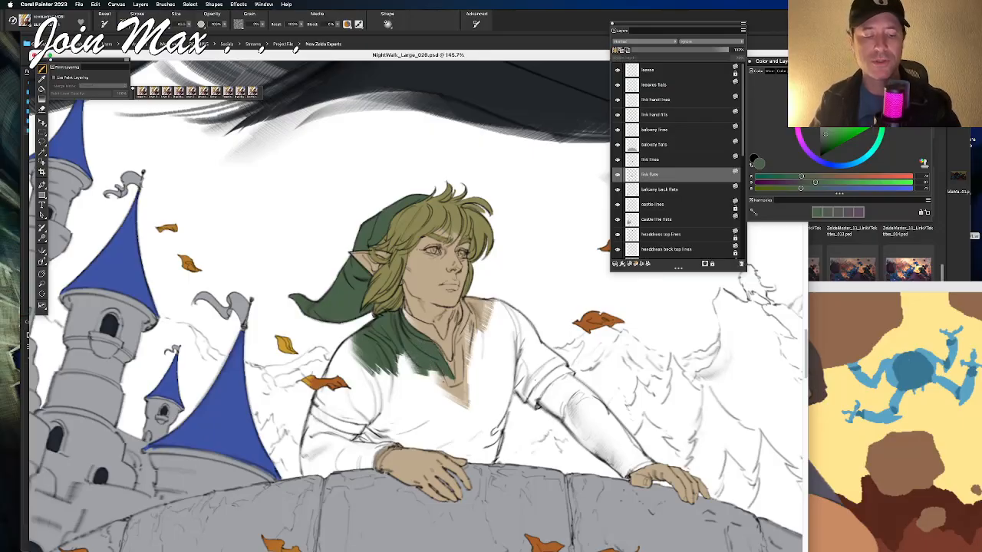
drag(350, 324, 638, 388)
key(super+equal)
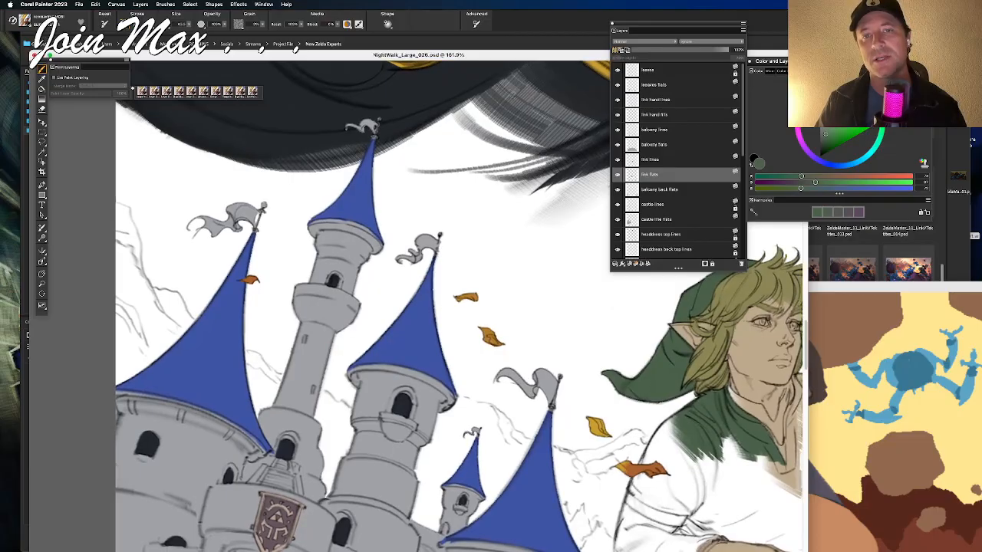
key(super+equal)
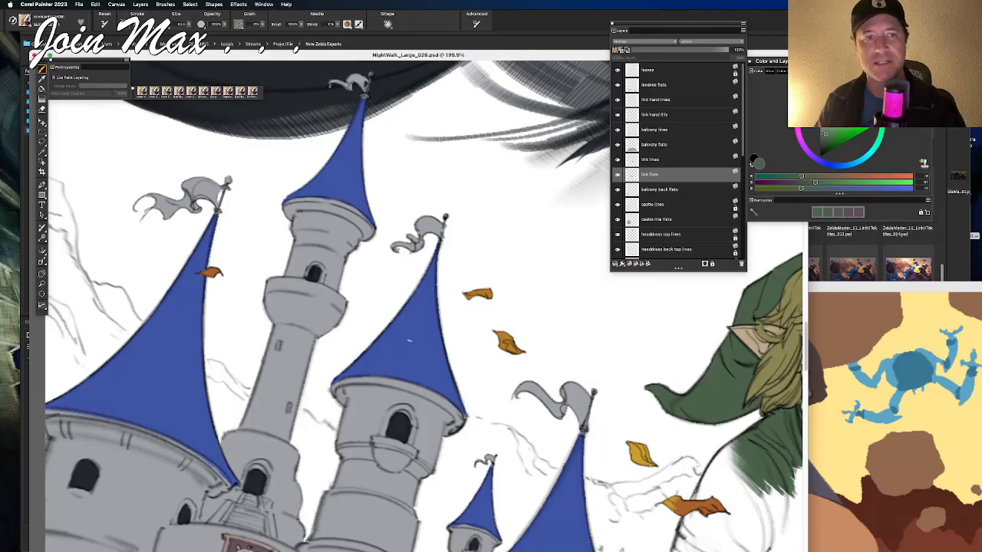
drag(692, 473, 358, 390)
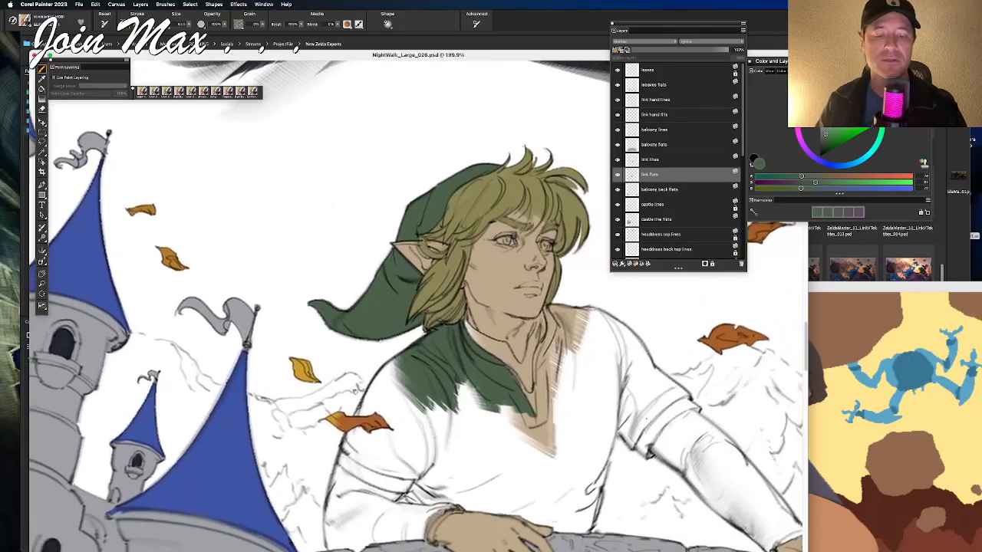
mouse_move(472, 382)
mouse_down()
mouse_move(488, 422)
mouse_move(476, 422)
mouse_move(507, 441)
mouse_move(500, 456)
mouse_move(537, 441)
mouse_up()
mouse_move(422, 359)
mouse_down()
mouse_move(388, 403)
mouse_move(362, 405)
mouse_move(378, 441)
mouse_move(436, 431)
mouse_move(510, 491)
mouse_move(555, 459)
mouse_move(537, 379)
mouse_move(542, 337)
mouse_move(539, 355)
mouse_up()
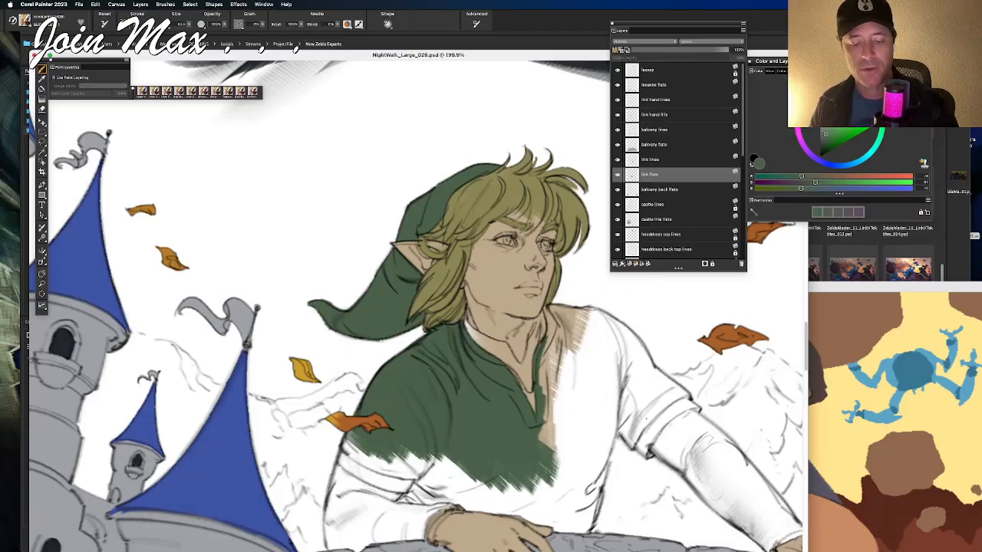
Step: Paint the green over the far half of Link's tunic, covering the chest, far shoulder and sleeve, and continue toward the waist
mouse_move(546, 360)
mouse_down()
mouse_move(551, 345)
mouse_move(541, 377)
mouse_move(552, 305)
mouse_move(557, 375)
mouse_move(587, 311)
mouse_move(598, 380)
mouse_move(614, 322)
mouse_move(633, 407)
mouse_move(644, 345)
mouse_move(606, 430)
mouse_move(660, 368)
mouse_move(620, 445)
mouse_move(676, 384)
mouse_move(662, 414)
mouse_move(687, 384)
mouse_move(668, 381)
mouse_up()
mouse_move(585, 383)
mouse_down()
mouse_move(563, 412)
mouse_move(547, 383)
mouse_move(545, 421)
mouse_move(557, 430)
mouse_move(567, 384)
mouse_move(587, 468)
mouse_move(600, 430)
mouse_move(587, 476)
mouse_move(598, 437)
mouse_move(595, 499)
mouse_move(613, 434)
mouse_move(568, 404)
mouse_move(541, 479)
mouse_move(556, 483)
mouse_move(545, 460)
mouse_up()
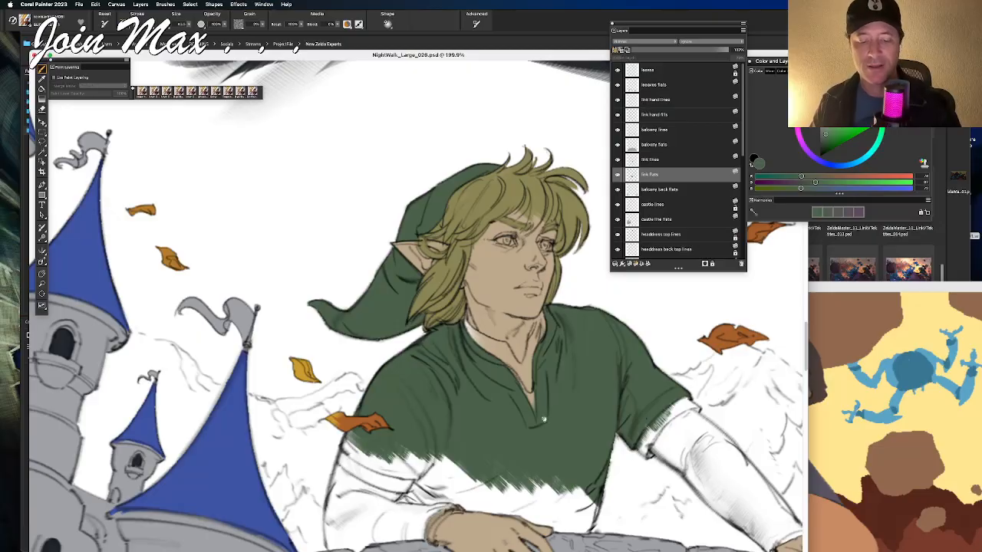
drag(544, 419, 540, 343)
mouse_move(426, 379)
mouse_down()
mouse_move(449, 392)
mouse_move(426, 388)
mouse_move(548, 412)
mouse_move(472, 417)
mouse_move(518, 422)
mouse_move(533, 404)
mouse_move(570, 398)
mouse_move(589, 402)
mouse_move(596, 421)
mouse_move(569, 457)
mouse_move(529, 431)
mouse_up()
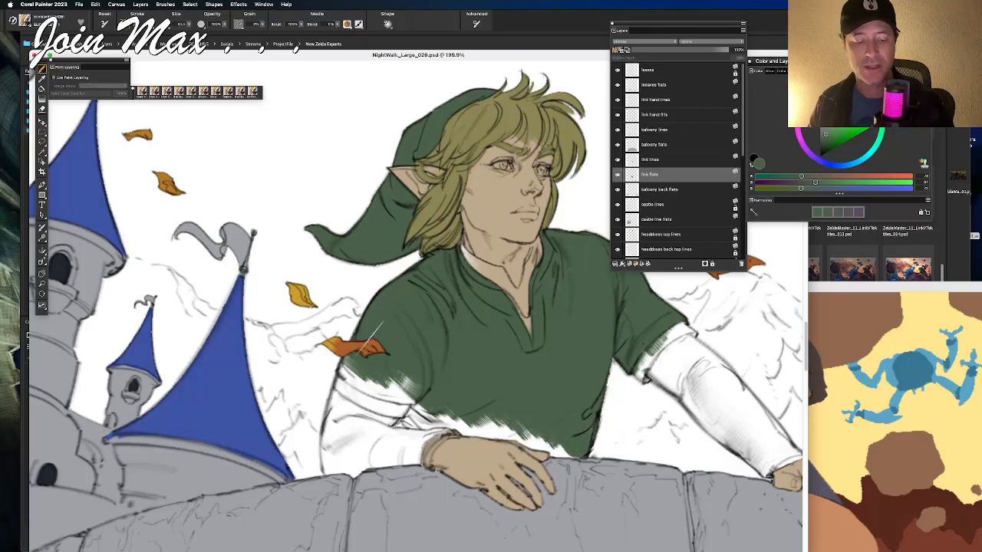
Step: Fill the near short sleeve to its hem with green and extend the colour onto the upper part of both forearms
mouse_move(337, 379)
mouse_down()
mouse_move(413, 411)
mouse_move(387, 384)
mouse_move(418, 407)
mouse_move(407, 376)
mouse_move(345, 363)
mouse_up()
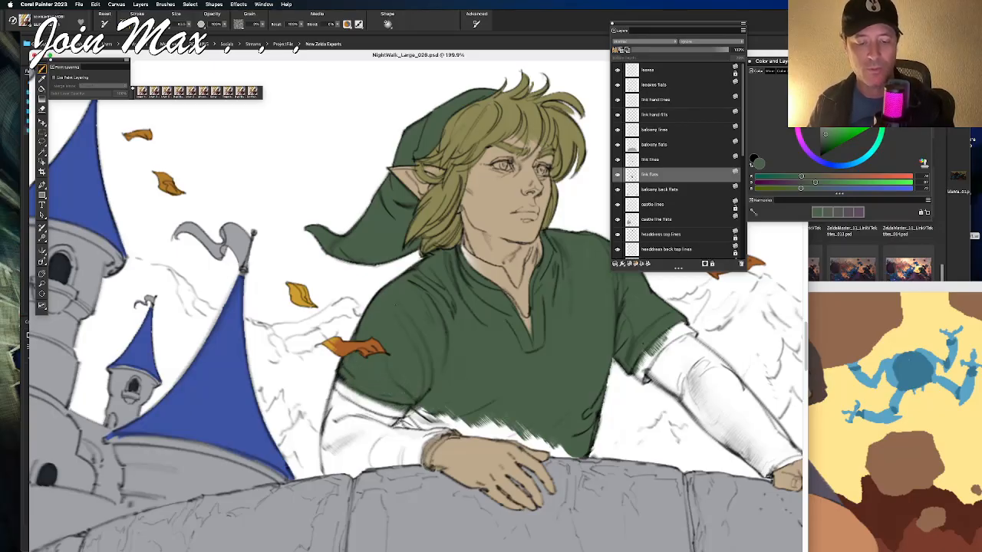
drag(445, 309, 468, 293)
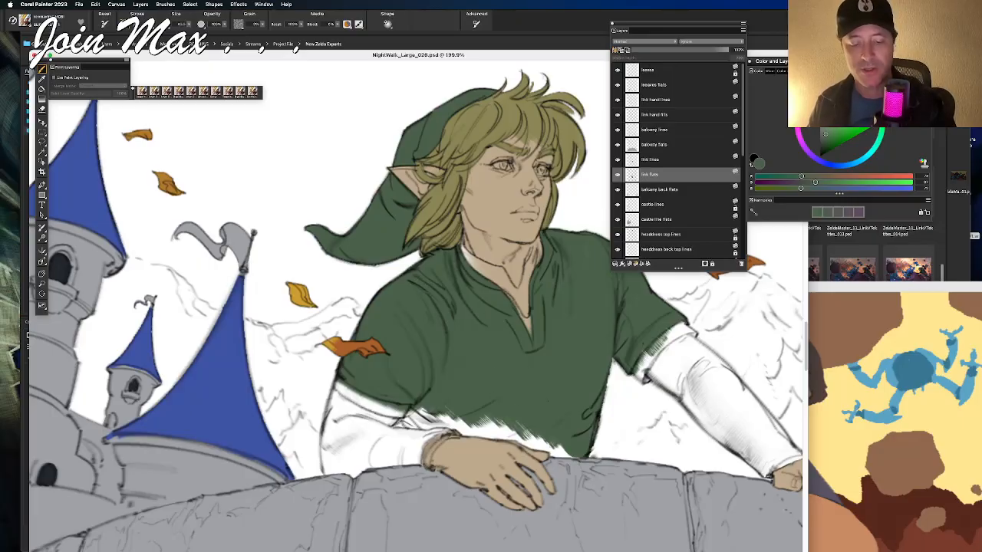
mouse_move(660, 316)
mouse_down()
mouse_move(646, 336)
mouse_move(649, 376)
mouse_move(673, 336)
mouse_move(668, 325)
mouse_move(677, 352)
mouse_move(691, 336)
mouse_move(696, 355)
mouse_move(698, 346)
mouse_move(690, 369)
mouse_up()
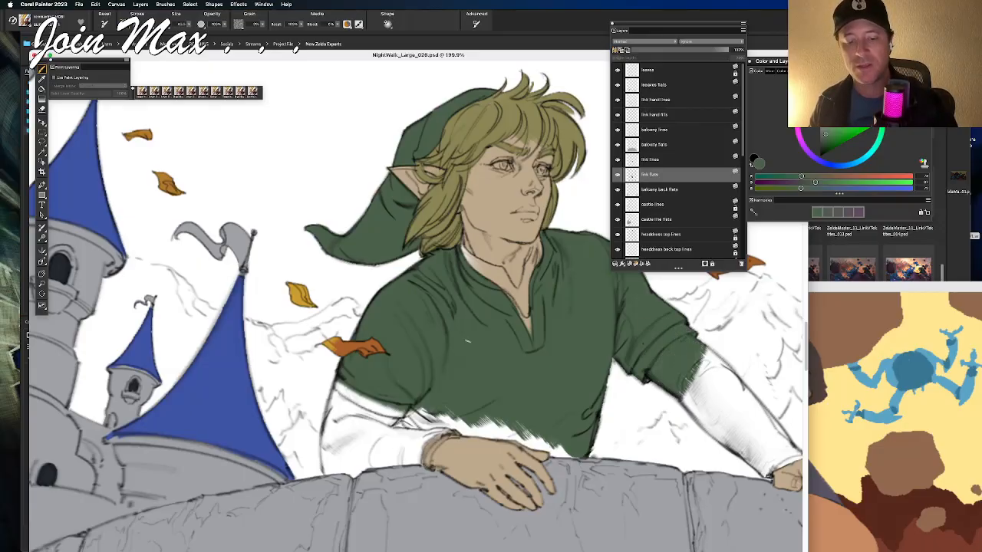
mouse_move(327, 382)
mouse_down()
mouse_move(342, 406)
mouse_move(337, 429)
mouse_move(357, 404)
mouse_move(382, 430)
mouse_move(483, 431)
mouse_move(464, 432)
mouse_up()
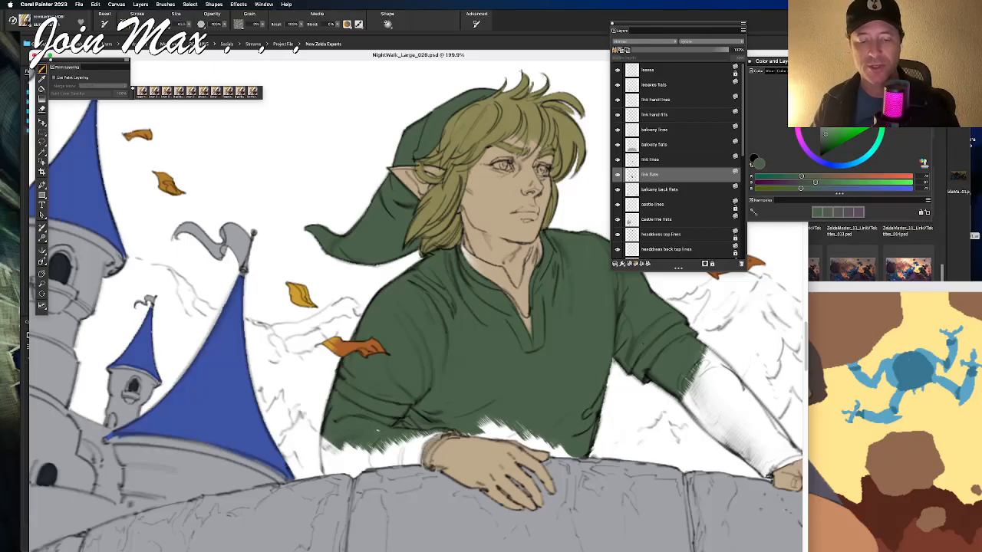
Step: Fill the remaining white area at the tunic's waist with green, down to Link's near hand and the balcony wall
drag(478, 426, 428, 436)
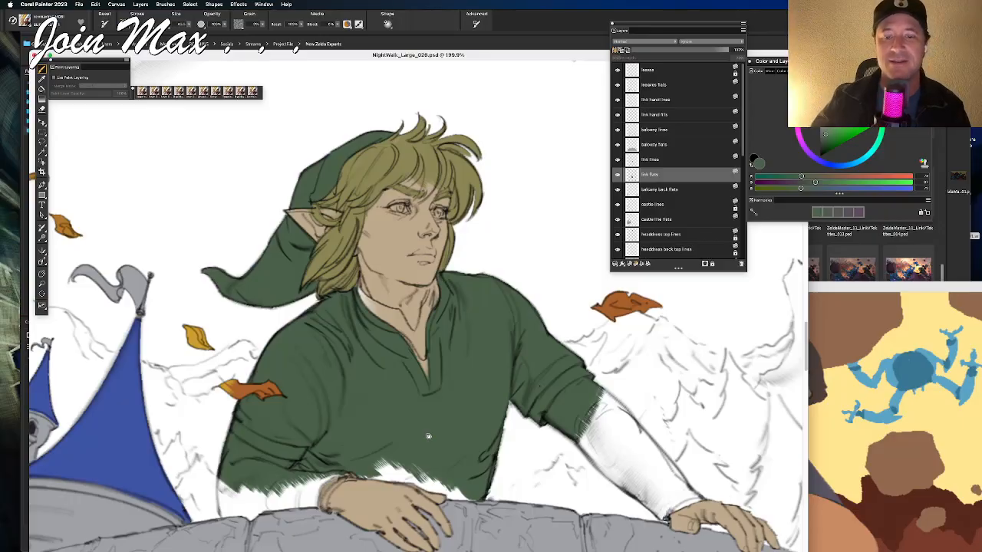
scroll(500, 409, right, 2)
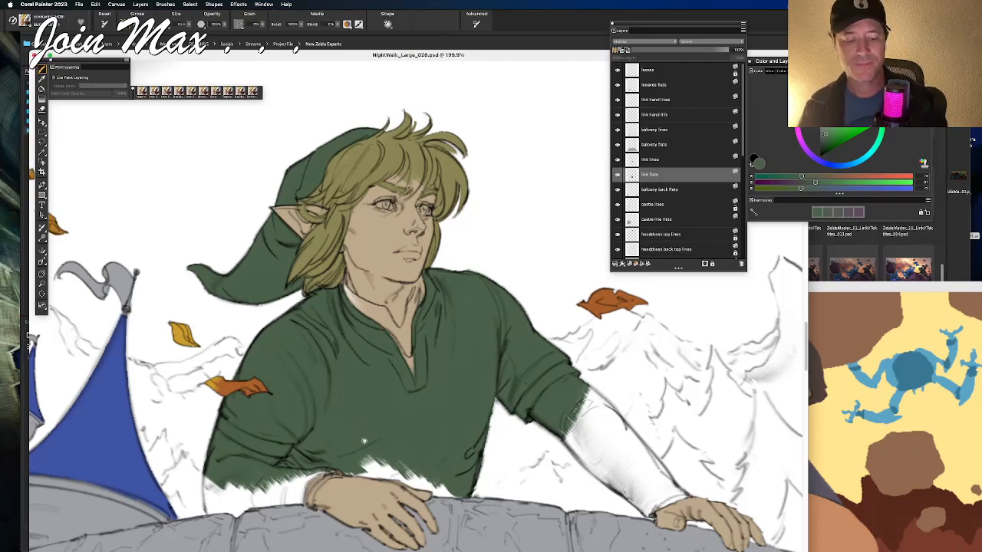
scroll(421, 424, down, 3)
mouse_move(372, 405)
mouse_down()
mouse_move(338, 405)
mouse_move(379, 407)
mouse_move(399, 394)
mouse_move(388, 399)
mouse_move(402, 408)
mouse_up()
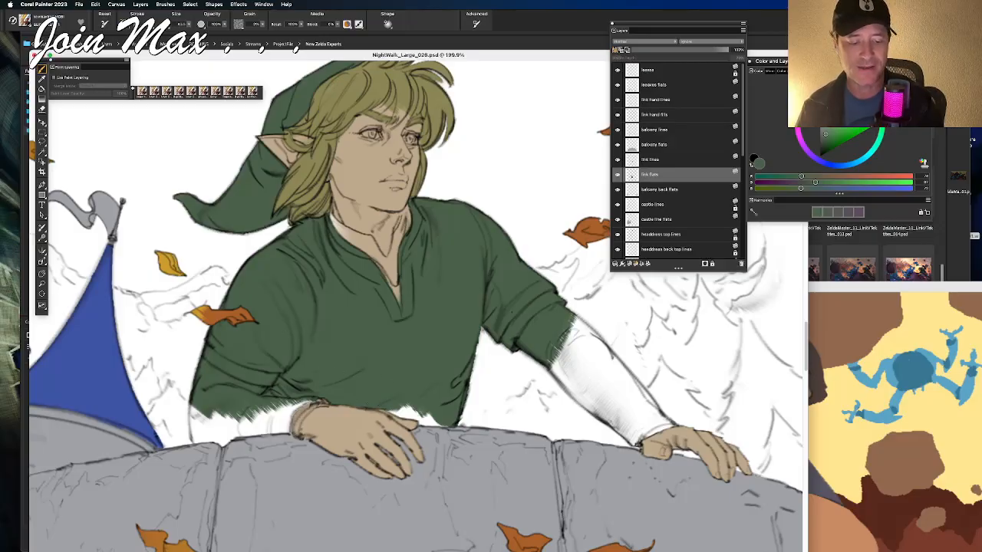
drag(402, 412, 387, 414)
mouse_move(402, 420)
mouse_down()
mouse_move(420, 420)
mouse_move(414, 412)
mouse_move(438, 425)
mouse_up()
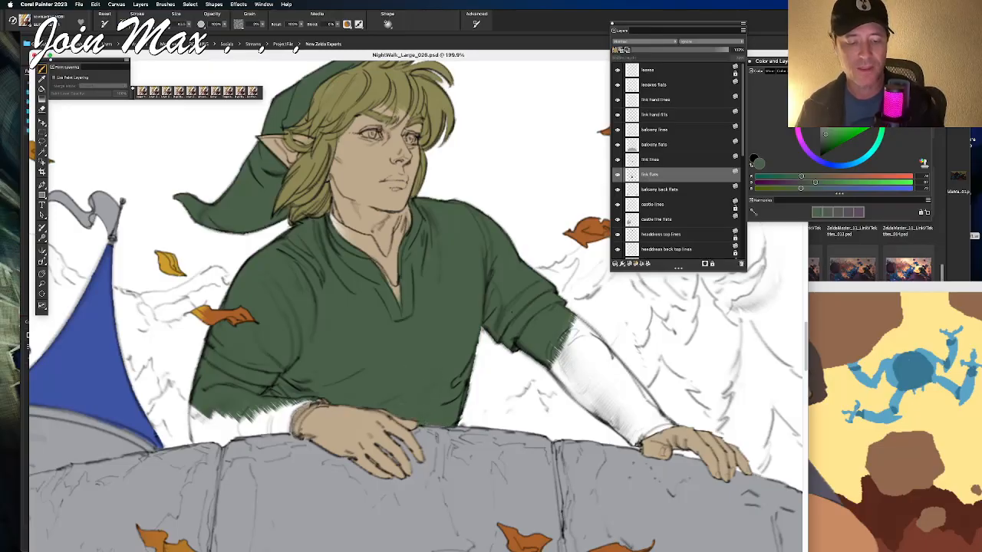
Step: Extend the green of the tunic sleeve over the remaining white area down to the wrist of the arm nearest the castle
drag(356, 428, 517, 421)
mouse_move(434, 383)
mouse_down()
mouse_move(422, 414)
mouse_move(399, 420)
mouse_move(360, 418)
mouse_move(359, 400)
mouse_up()
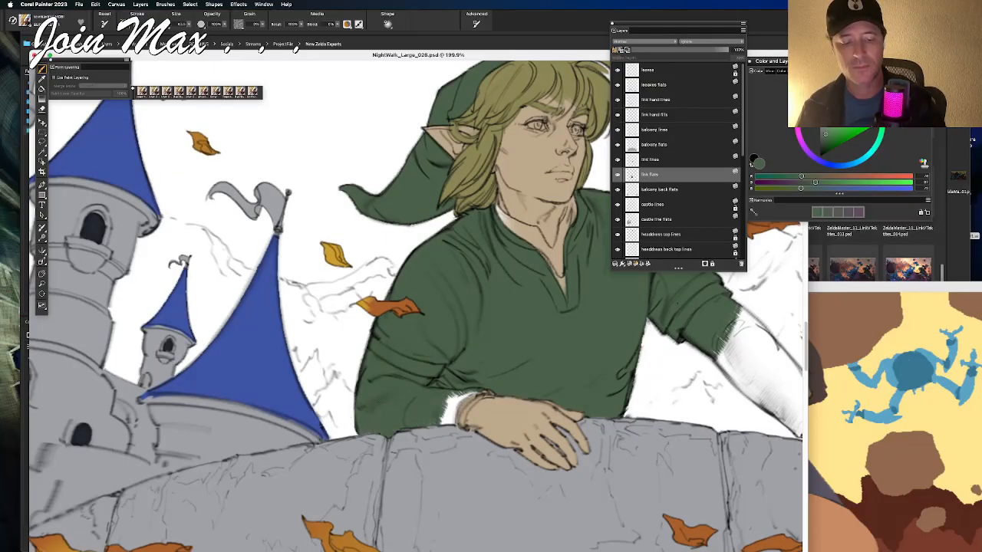
drag(441, 414, 473, 393)
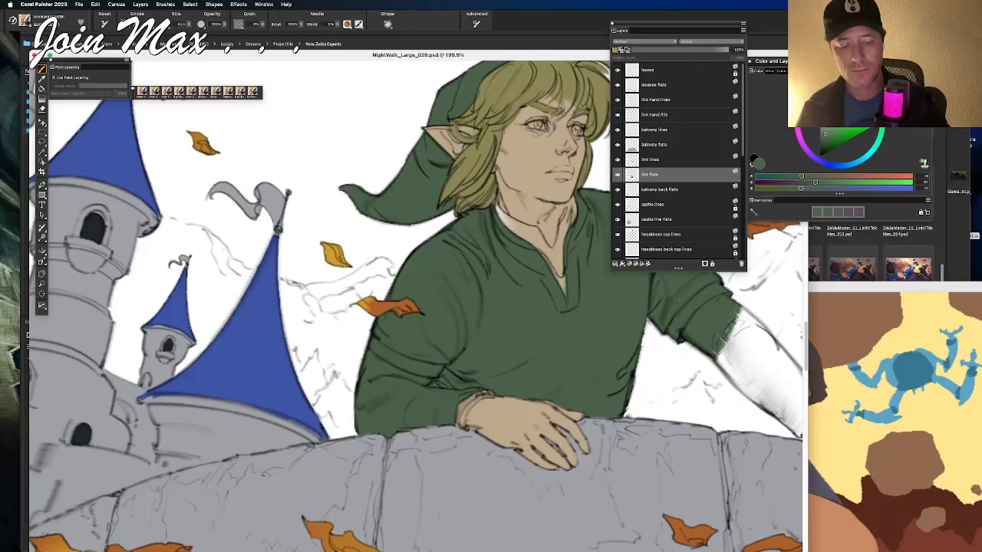
Step: Sample the light grey-brown arm colour from the reference painting and fill the white forearm on the link flats layer with it
scroll(375, 466, right, 5)
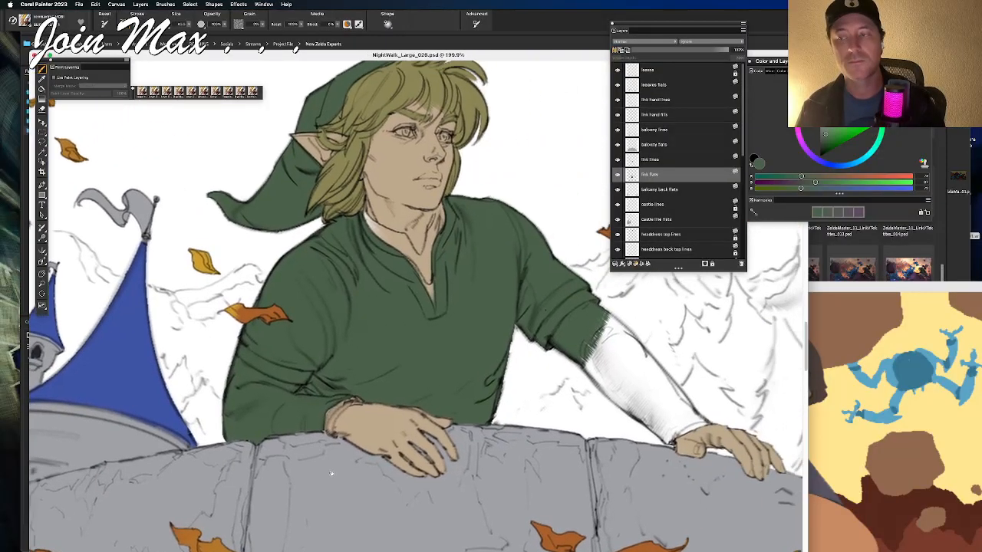
key(super+grave)
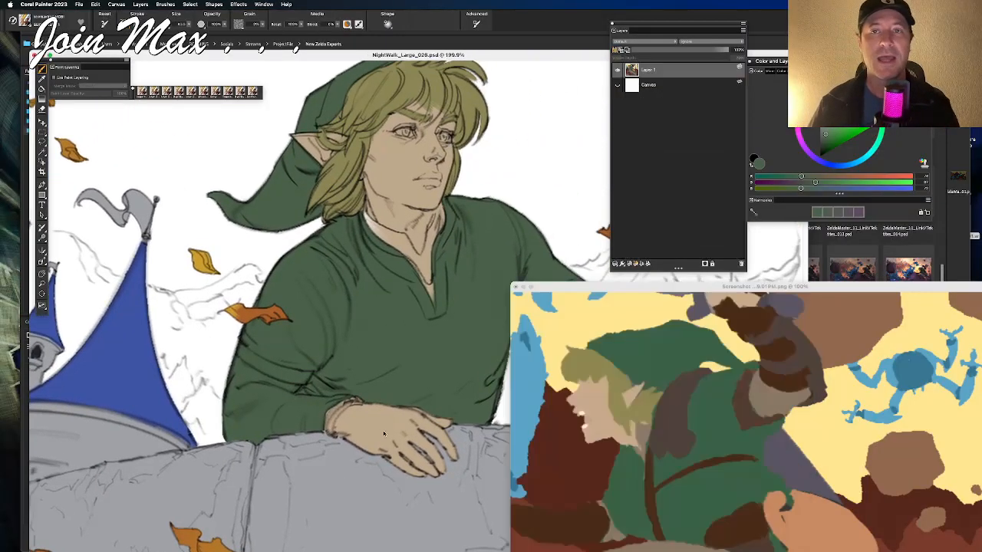
alt+click(759, 391)
key(super+grave)
mouse_move(587, 326)
mouse_down()
mouse_move(633, 393)
mouse_move(682, 430)
mouse_move(709, 423)
mouse_move(668, 442)
mouse_up()
mouse_move(572, 343)
mouse_down()
mouse_move(592, 308)
mouse_move(560, 332)
mouse_move(562, 342)
mouse_up()
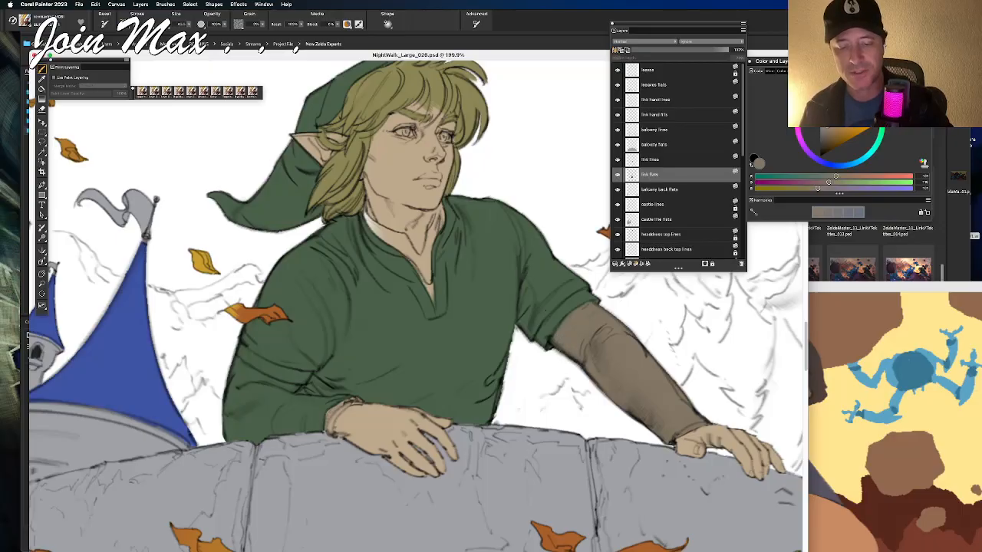
Step: Repaint the green lower sleeve on the castle-side arm in the same grey-brown, from below the short sleeve to the wrist
drag(325, 454, 396, 386)
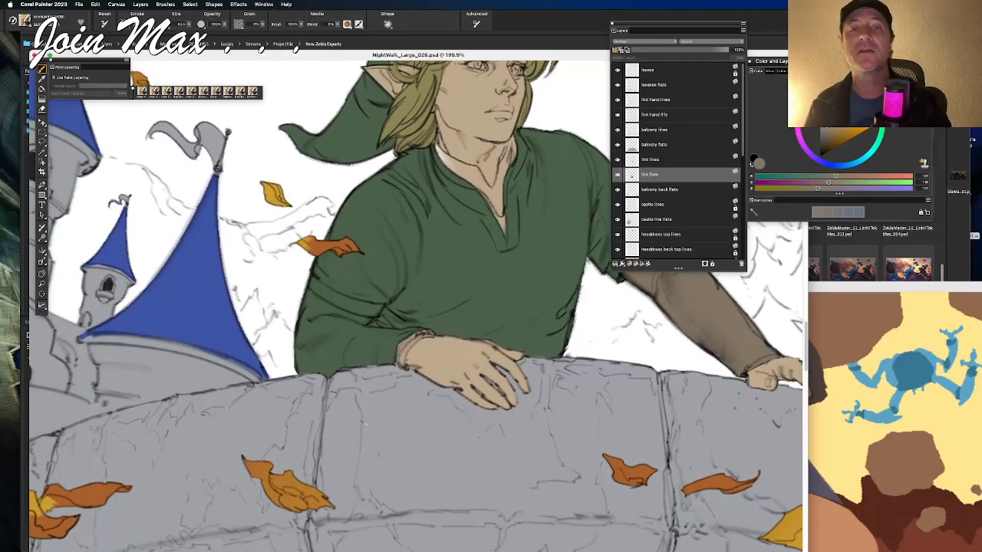
mouse_move(326, 331)
mouse_down()
mouse_move(307, 367)
mouse_move(336, 354)
mouse_move(330, 316)
mouse_up()
mouse_move(399, 382)
mouse_down()
mouse_move(301, 386)
mouse_move(344, 398)
mouse_up()
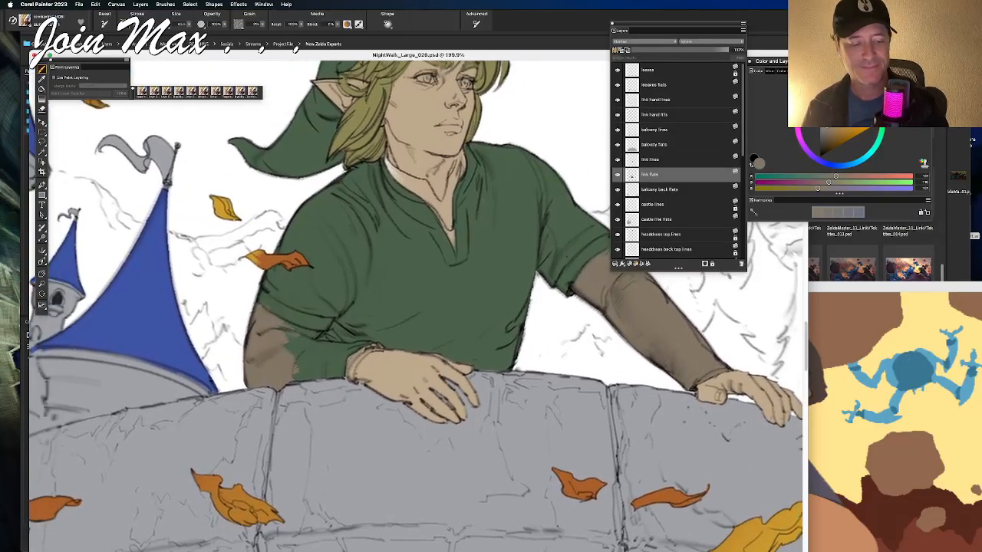
mouse_move(311, 335)
mouse_down()
mouse_move(284, 327)
mouse_move(309, 364)
mouse_move(301, 378)
mouse_move(326, 342)
mouse_up()
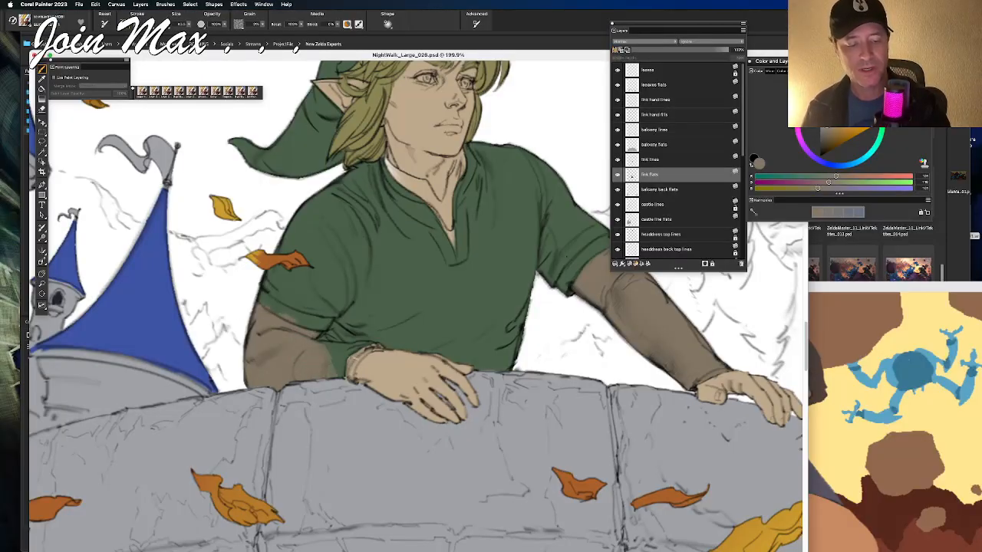
mouse_move(349, 370)
mouse_down()
mouse_move(335, 361)
mouse_move(344, 350)
mouse_up()
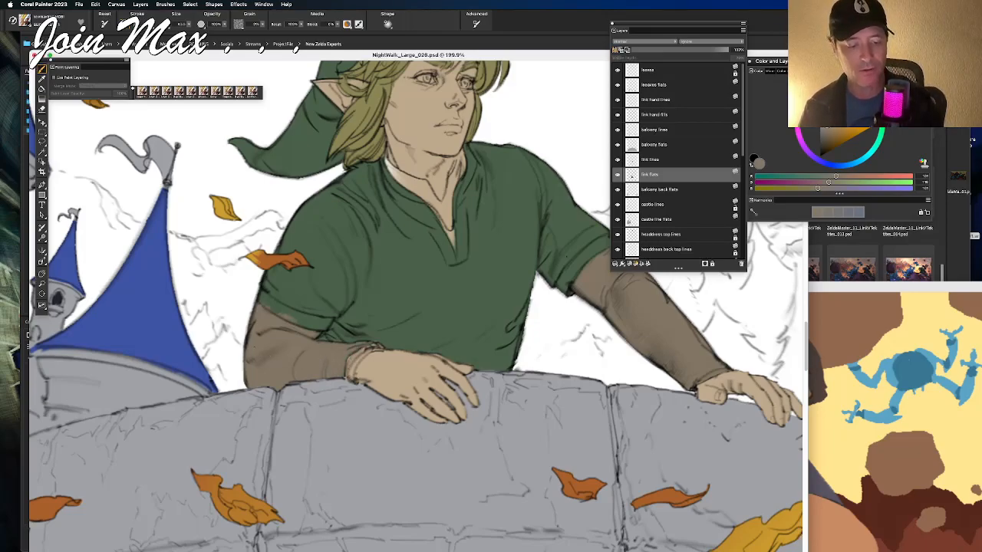
Step: Sample the dark brown sleeve trim from the reference painting and paint a cuff band along the edge of both short sleeves
key(super+grave)
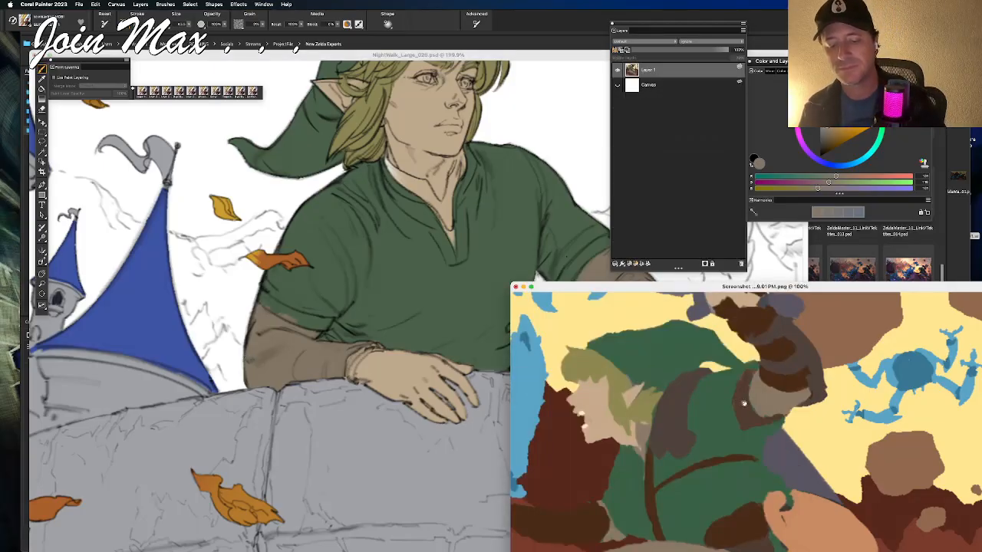
alt+click(745, 402)
key(super+grave)
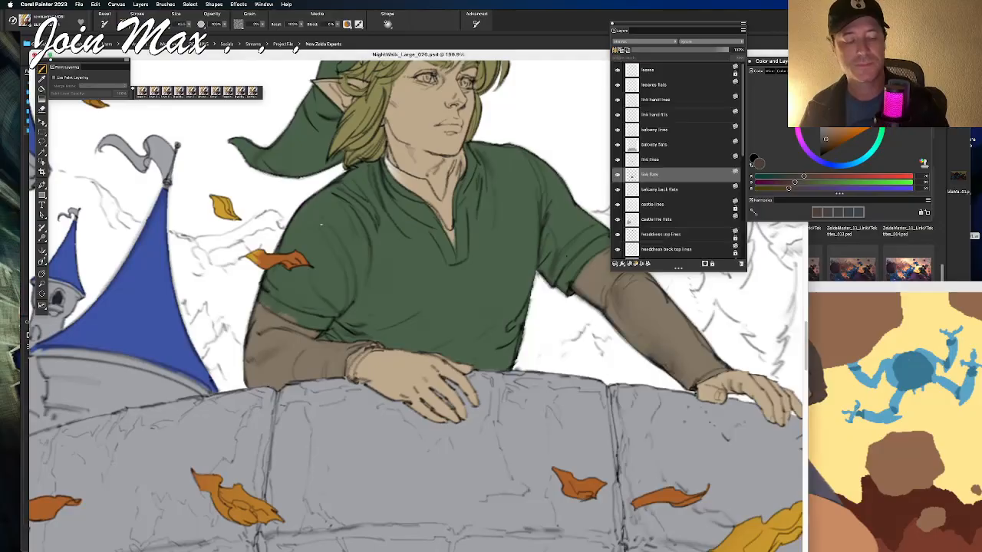
mouse_move(261, 303)
mouse_down()
mouse_move(240, 279)
mouse_move(269, 317)
mouse_move(293, 319)
mouse_move(270, 303)
mouse_move(325, 320)
mouse_up()
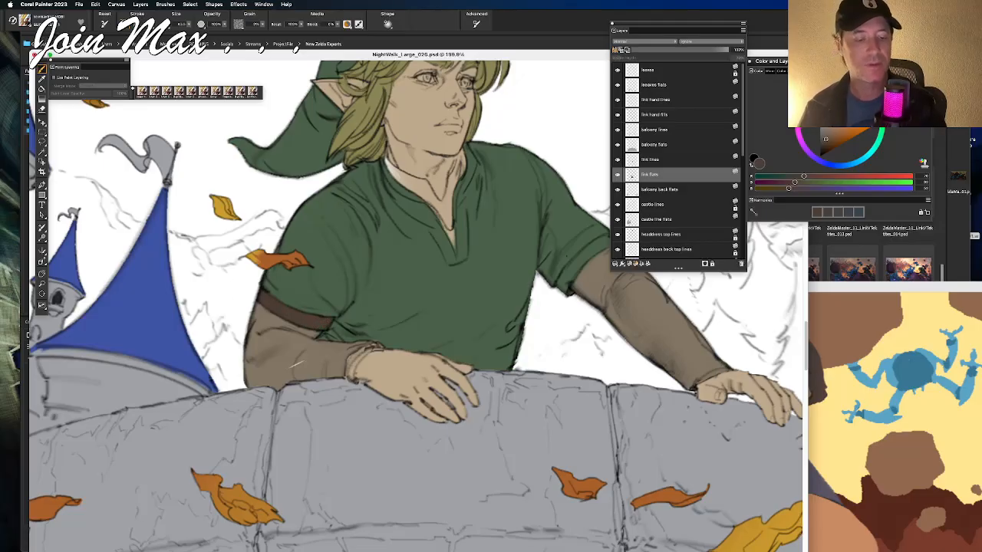
mouse_move(427, 360)
mouse_down()
mouse_move(417, 432)
mouse_move(363, 448)
mouse_up()
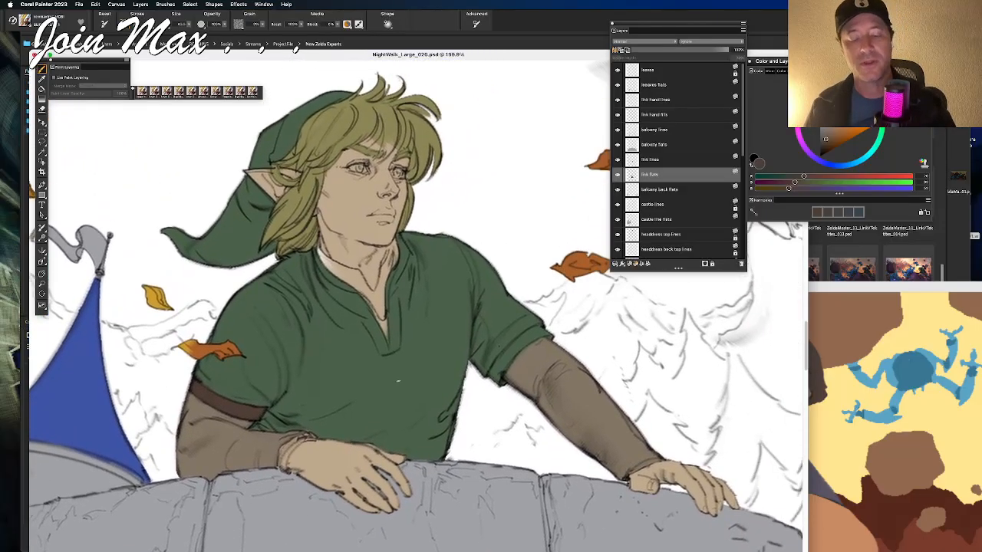
mouse_move(528, 330)
mouse_down()
mouse_move(551, 338)
mouse_move(513, 352)
mouse_move(494, 377)
mouse_up()
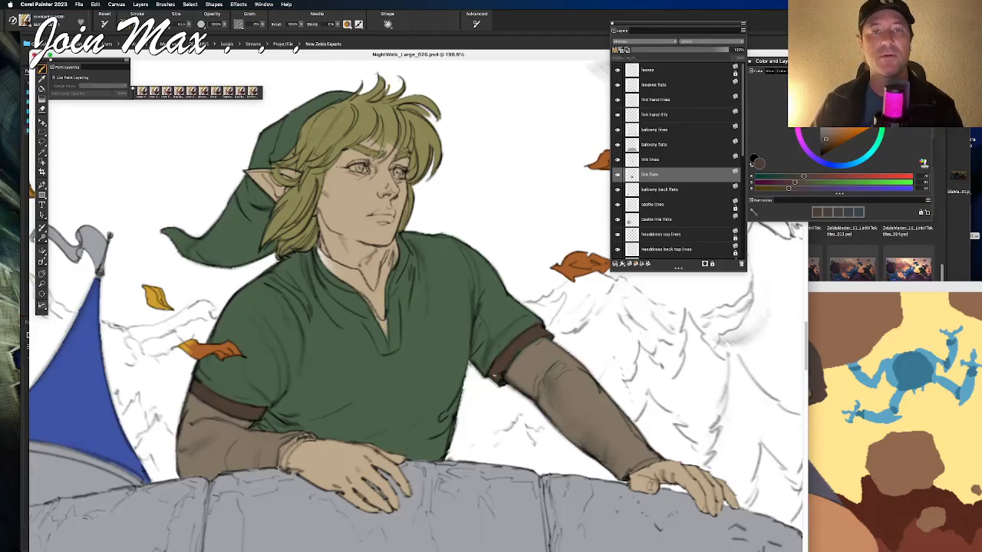
Step: Sample the grey-brown undershirt colour from the reference painting and paint the undershirt collar inside the tunic's neckline
drag(497, 351, 472, 362)
key(super+grave)
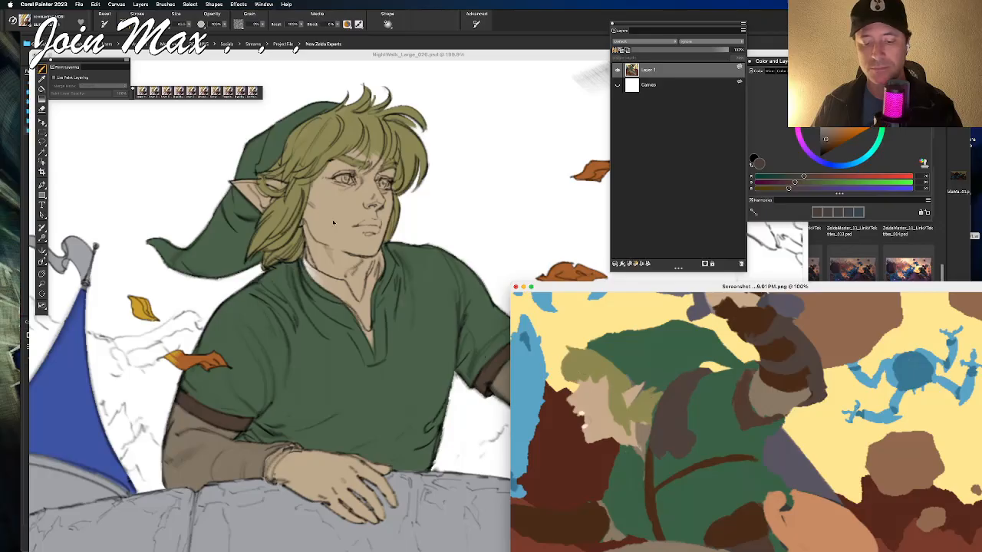
click(43, 80)
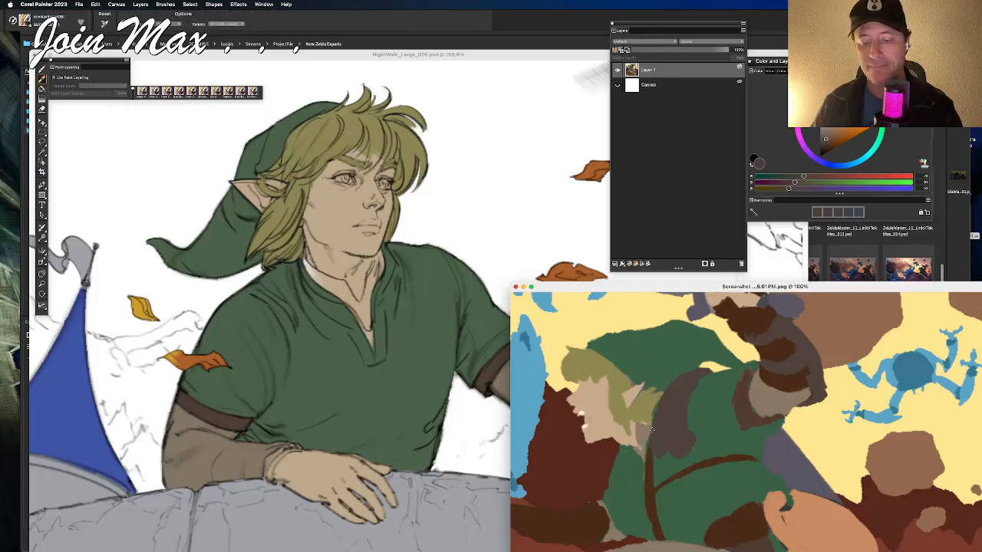
click(356, 48)
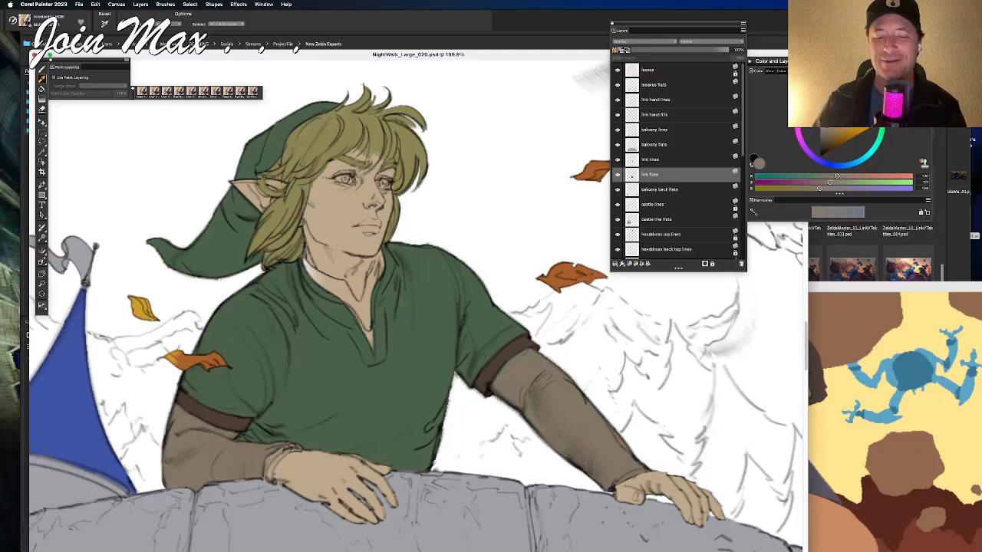
key(super+Tab)
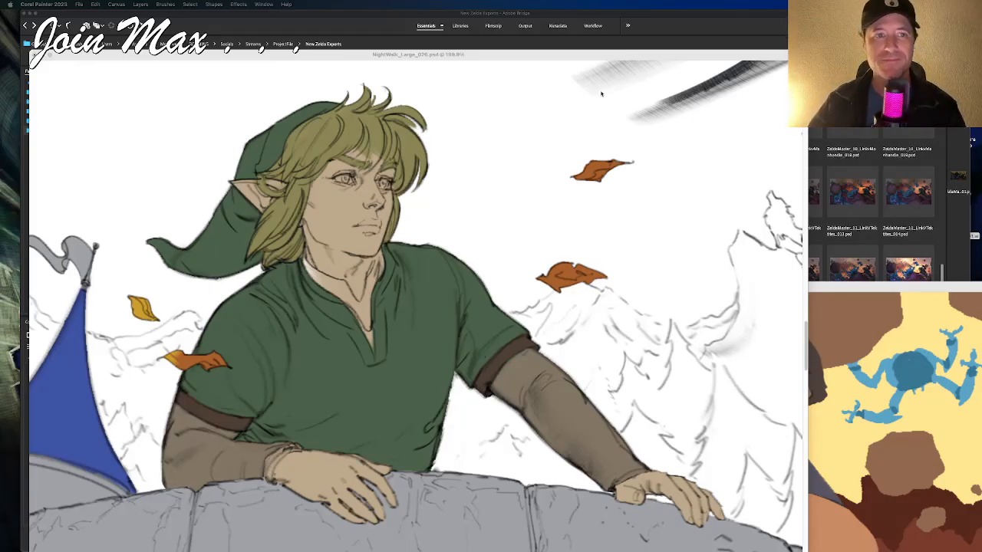
click(461, 56)
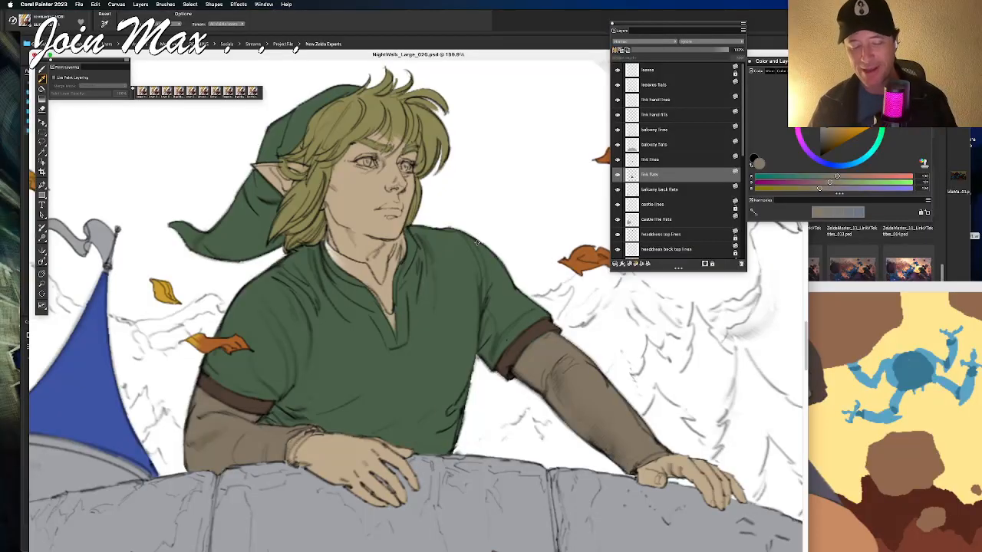
key(b)
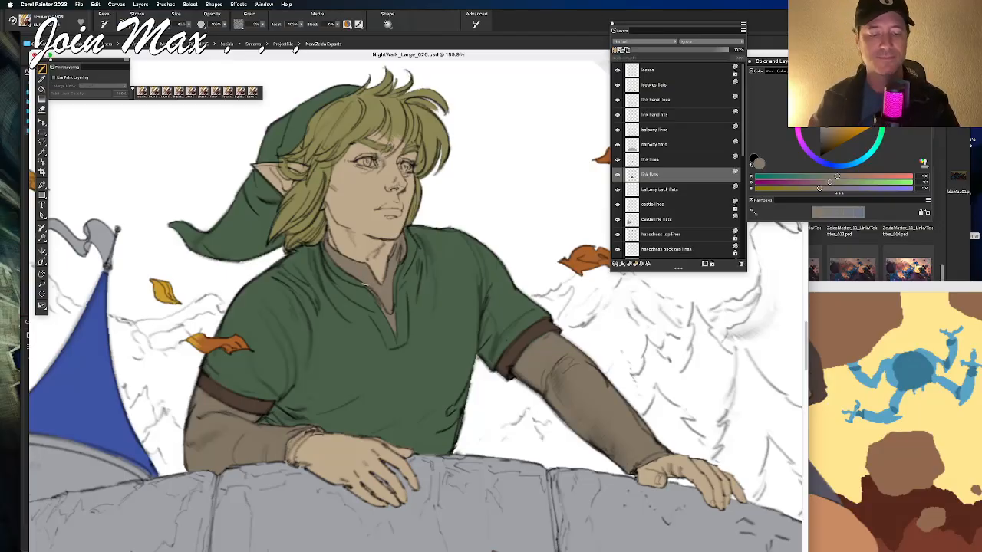
Step: Sample the dark brown of the sleeve cuff and paint a matching trim along the tunic's V-neckline
scroll(395, 323, down, 3)
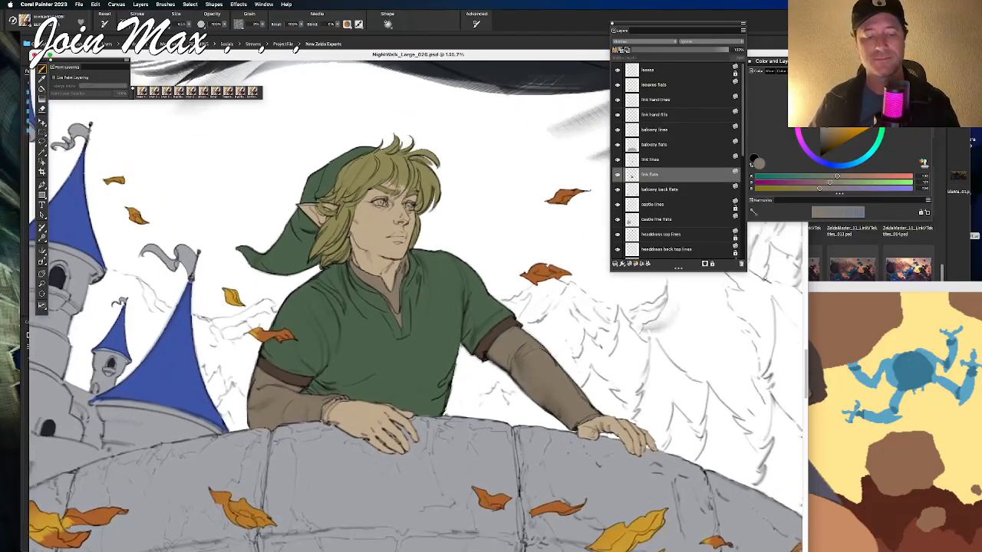
scroll(395, 315, up, 3)
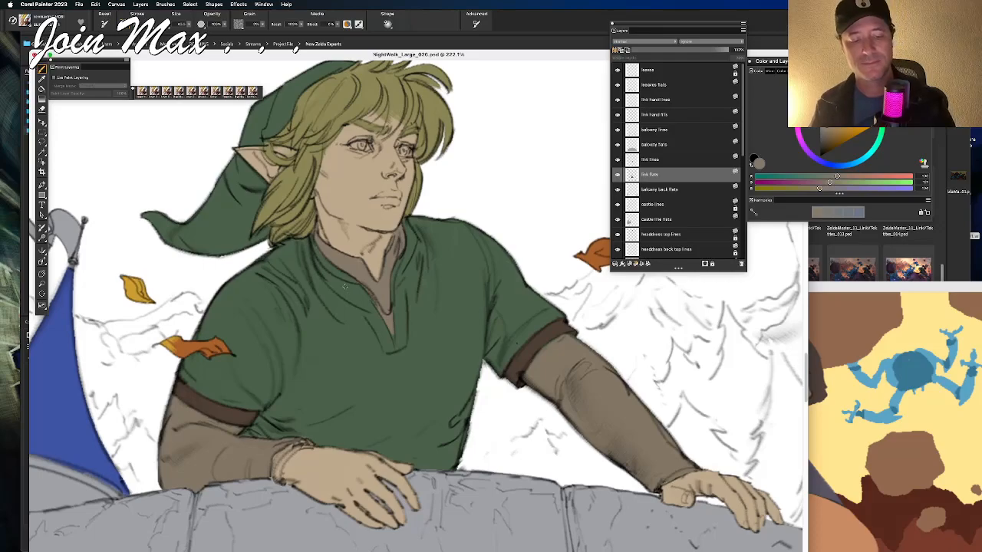
alt+click(531, 350)
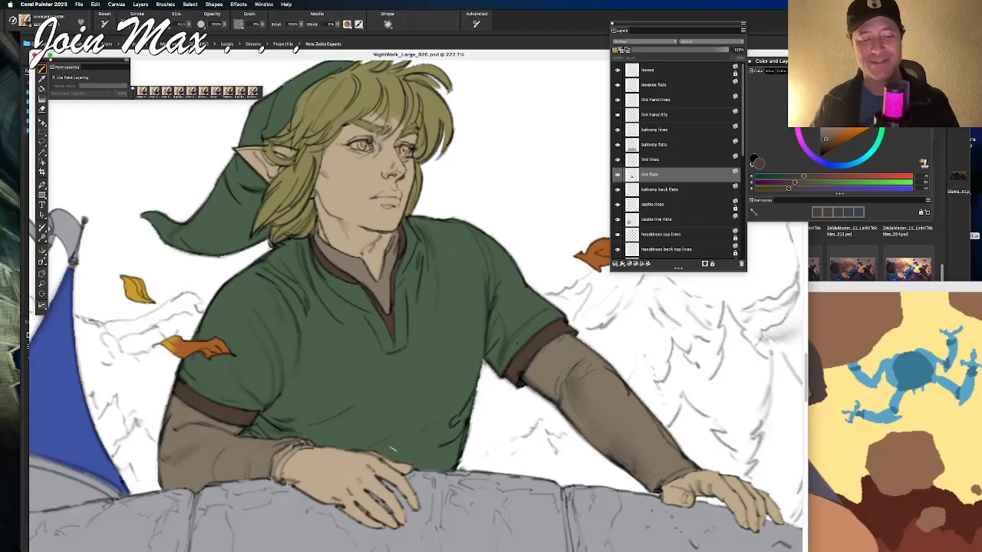
scroll(355, 380, down, 3)
scroll(354, 380, up, 3)
scroll(355, 381, down, 6)
scroll(324, 315, up, 2)
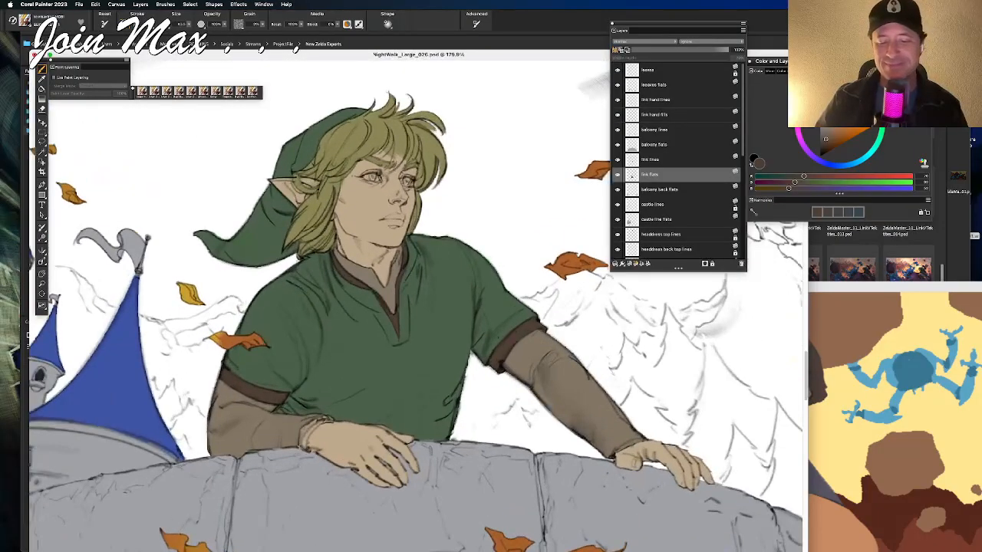
scroll(324, 316, up, 3)
drag(324, 315, 260, 314)
drag(564, 287, 574, 283)
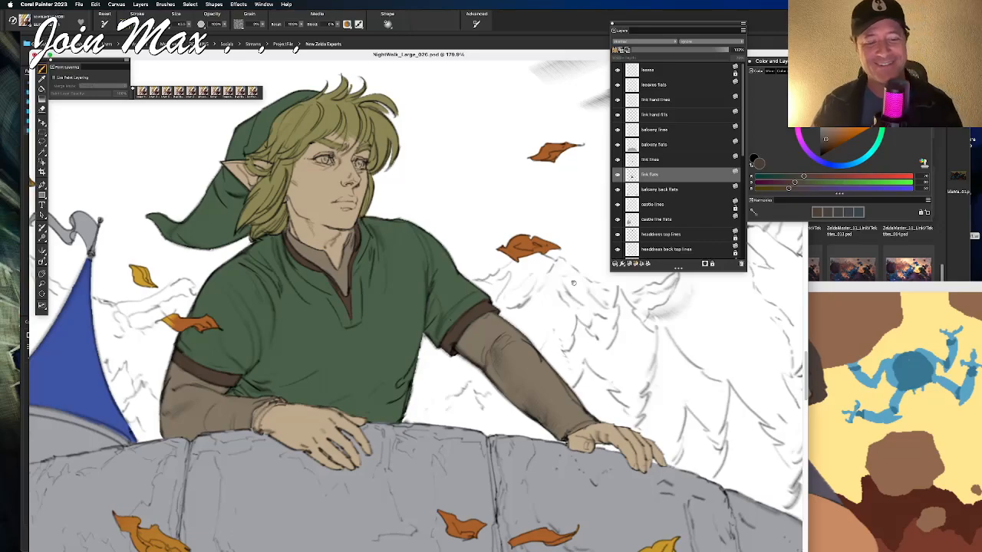
scroll(485, 305, up, 2)
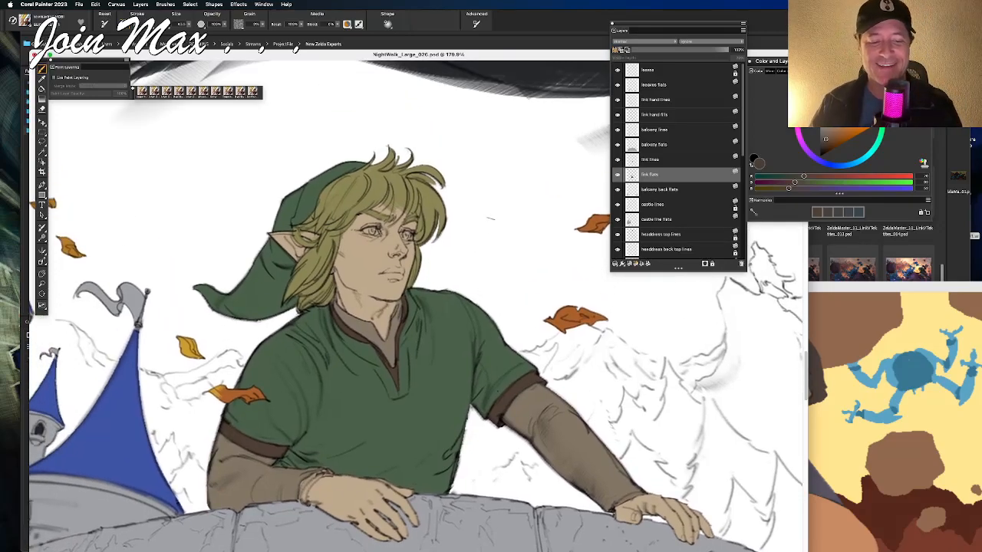
Step: Retouch the fringe tips over the forehead with the sampled hair colour and the gaps between them with the sampled skin colour
scroll(492, 227, up, 4)
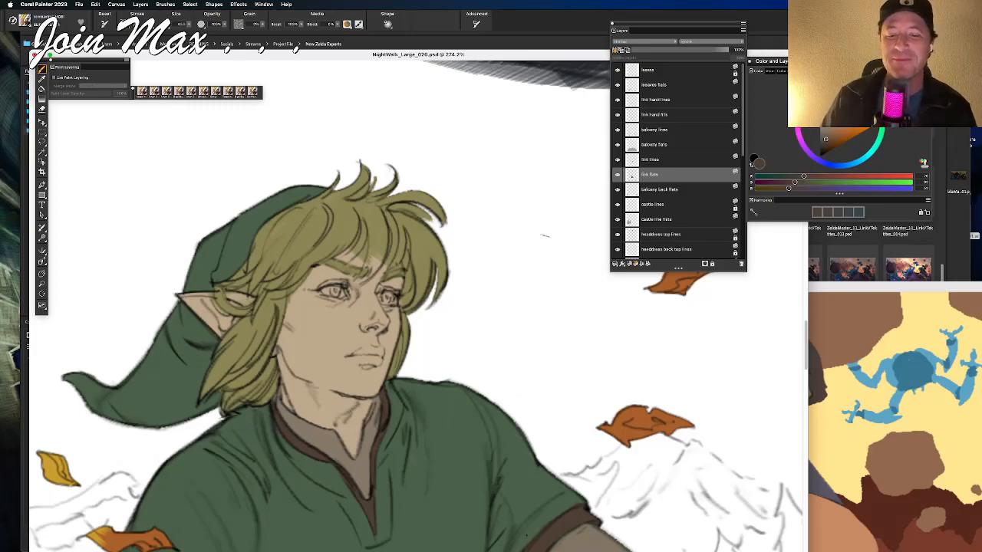
scroll(441, 285, up, 2)
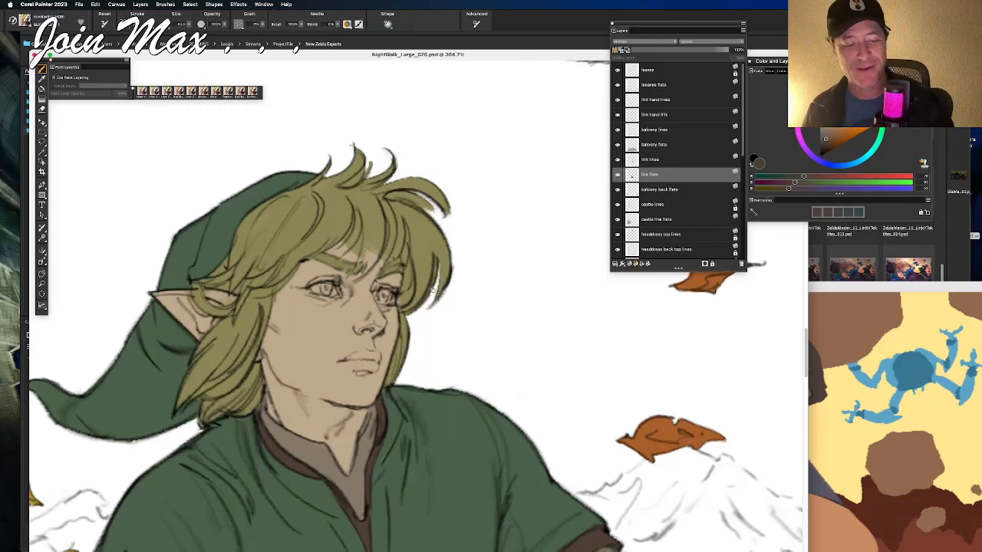
click(43, 78)
drag(326, 189, 426, 170)
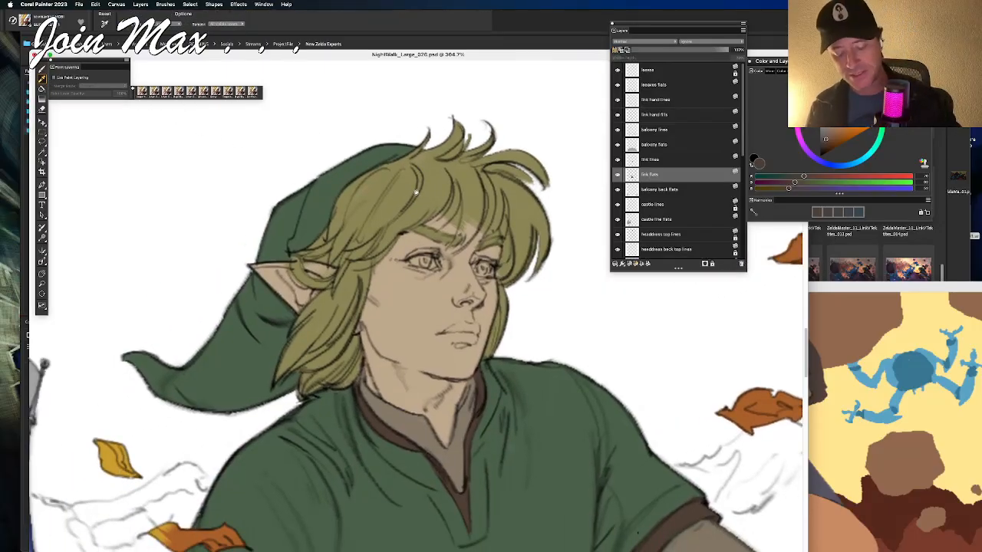
key(b)
alt+click(395, 193)
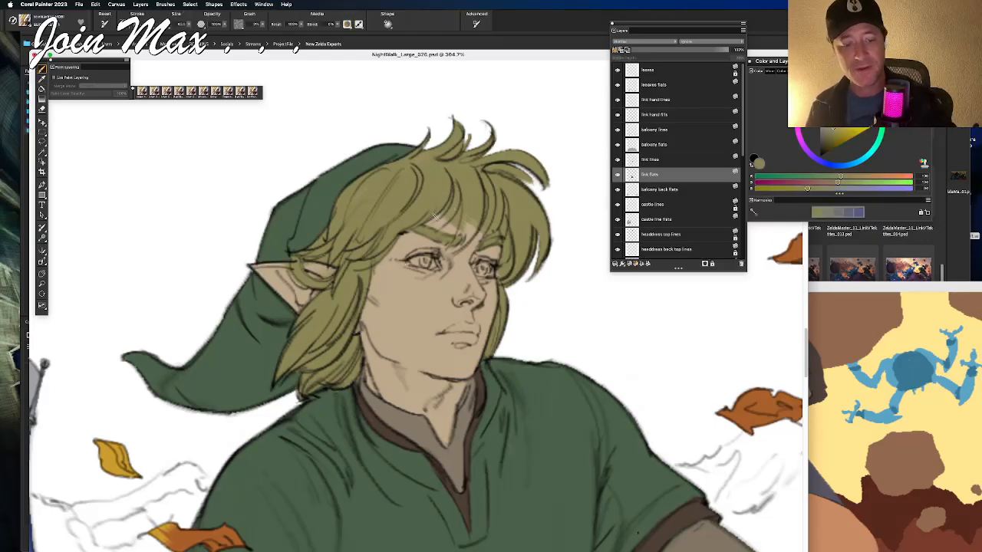
mouse_move(448, 211)
mouse_down()
mouse_move(436, 226)
mouse_move(466, 241)
mouse_up()
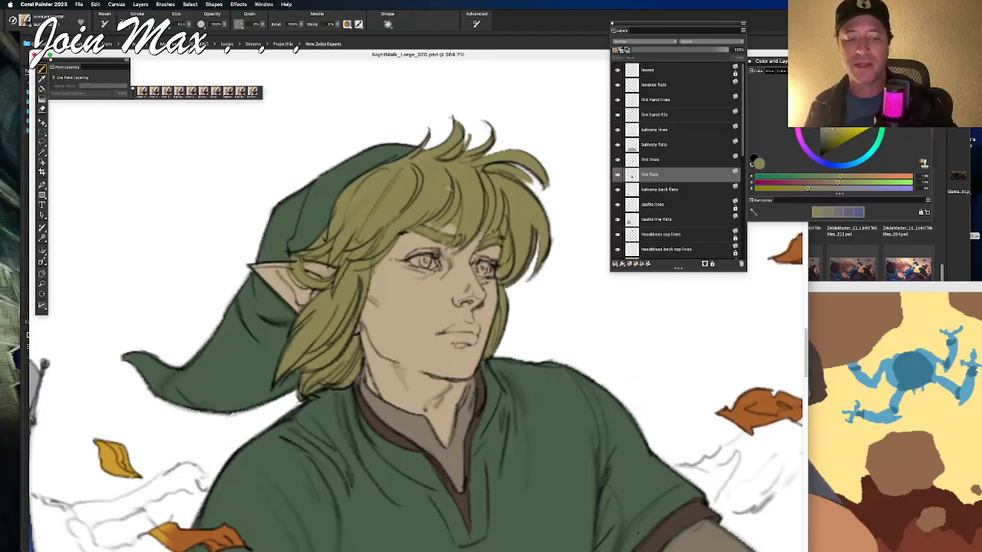
alt+click(451, 228)
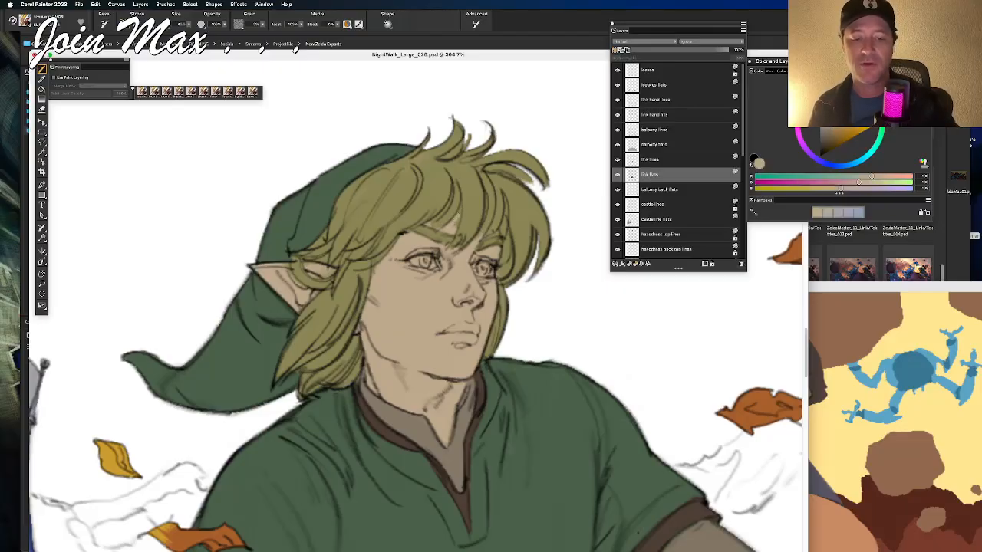
drag(458, 229, 458, 221)
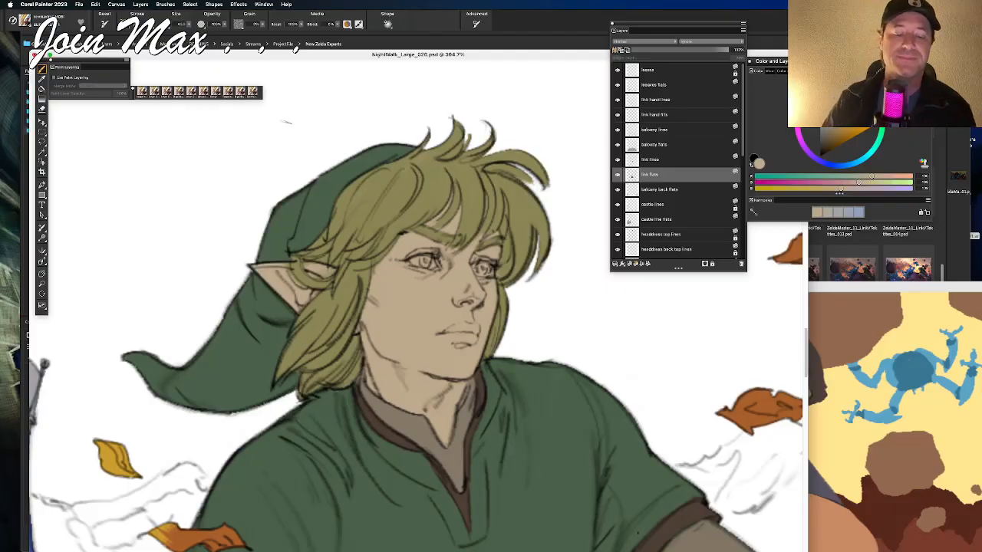
Step: Switch to the Chrome window with the Glenn Vilppu search results and place it over the canvas
mouse_move(491, 550)
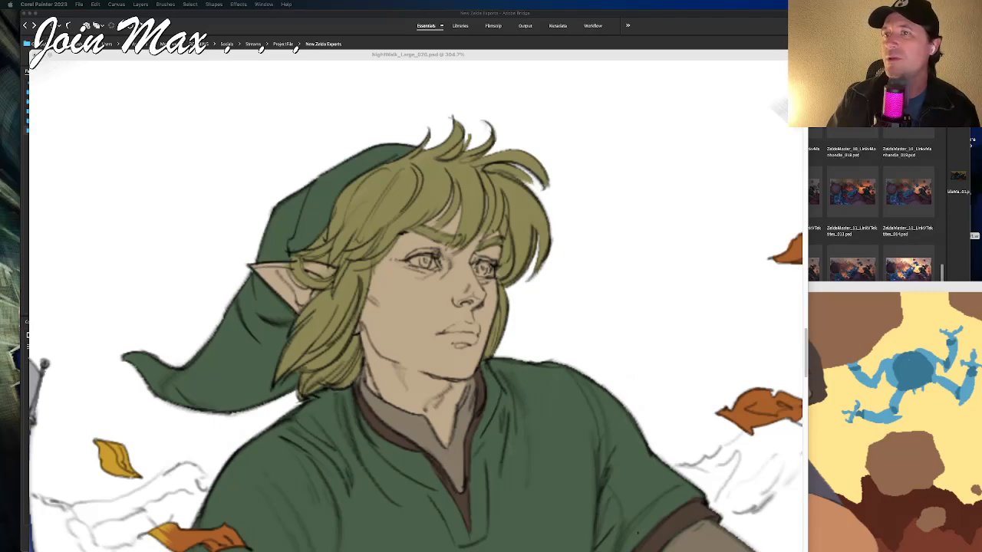
drag(428, 115, 320, 70)
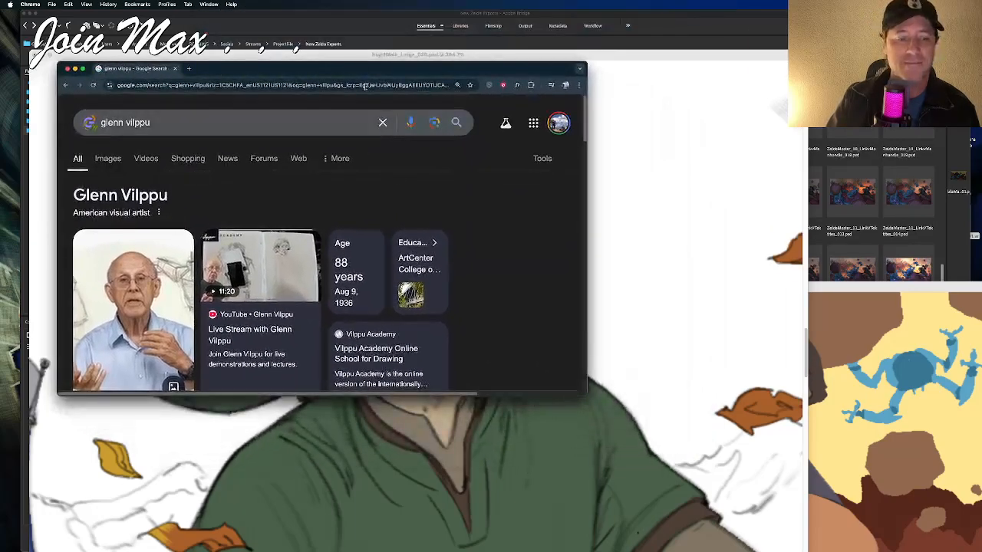
Step: Enlarge the browser window and open Glenn Vilppu's Instagram profile from the search results
double_click(584, 392)
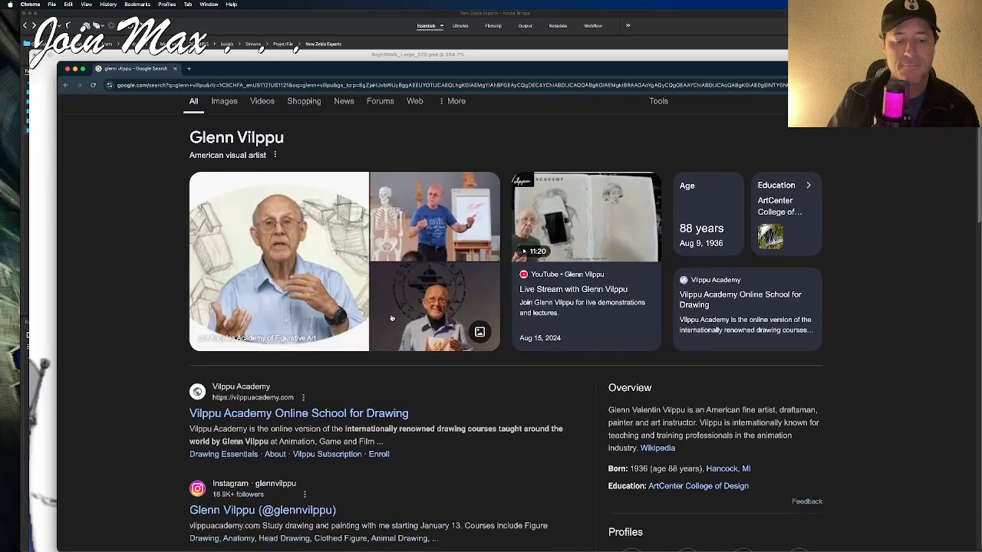
scroll(390, 318, down, 3)
scroll(391, 318, down, 1)
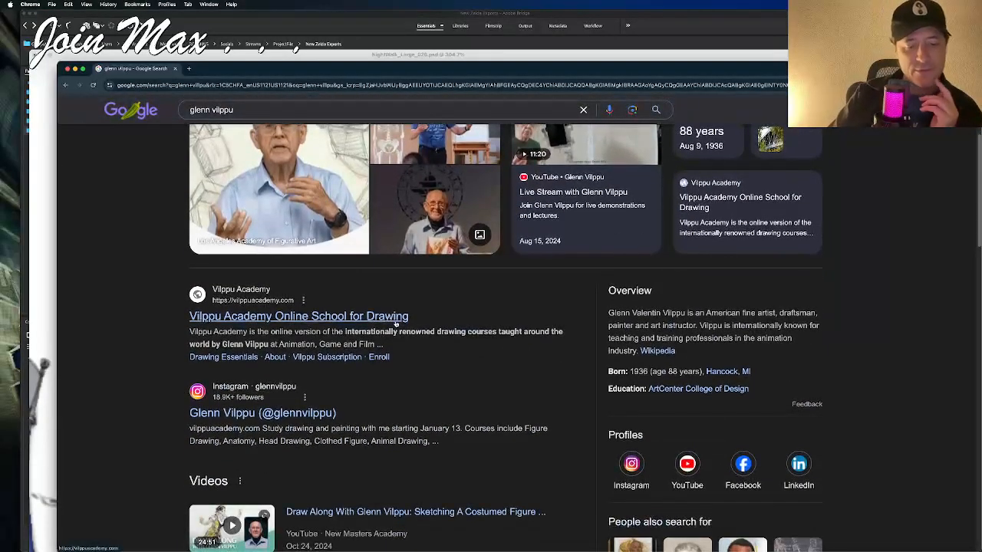
scroll(273, 330, down, 2)
click(258, 322)
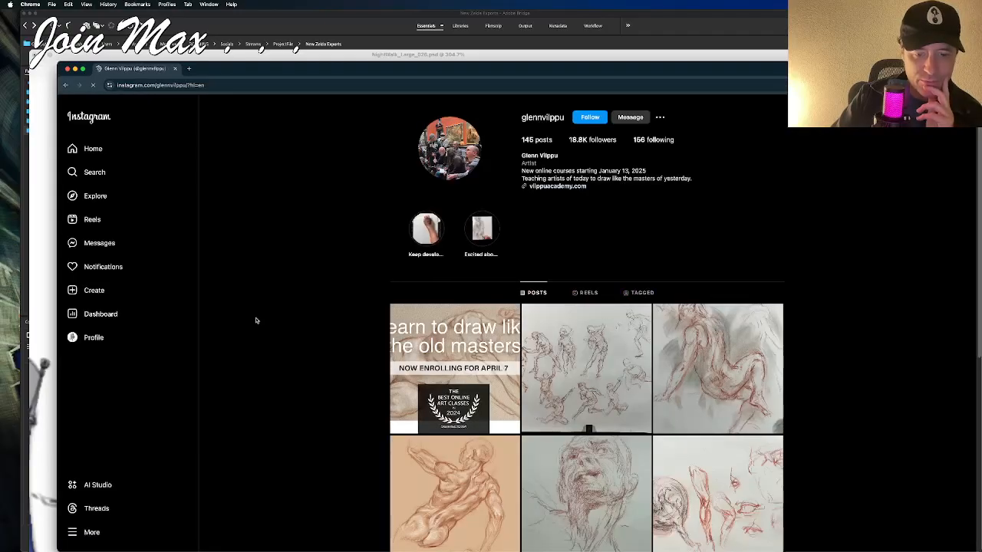
Step: Browse the grid of figure drawings, animal sketches and paintings on the glennvilppu profile
scroll(379, 302, down, 3)
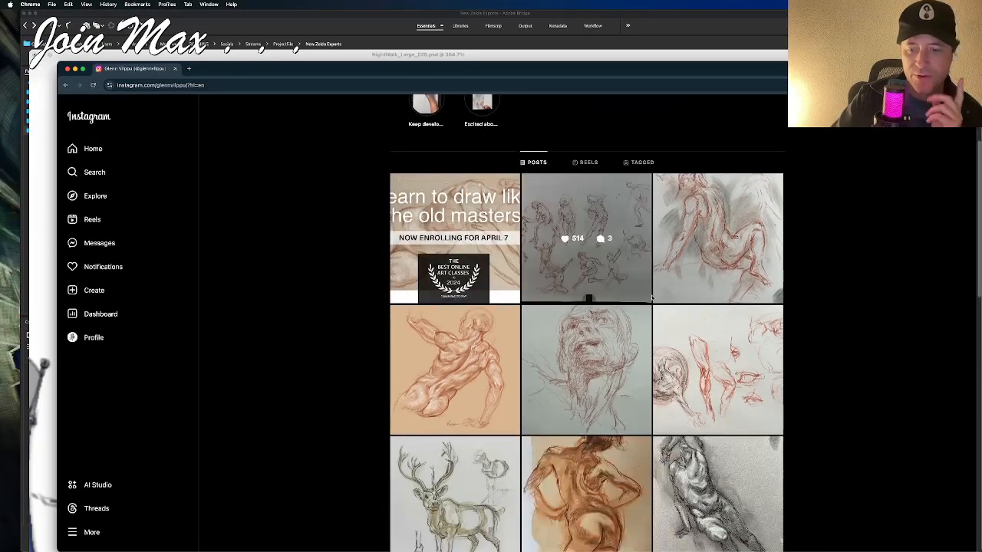
scroll(579, 318, down, 5)
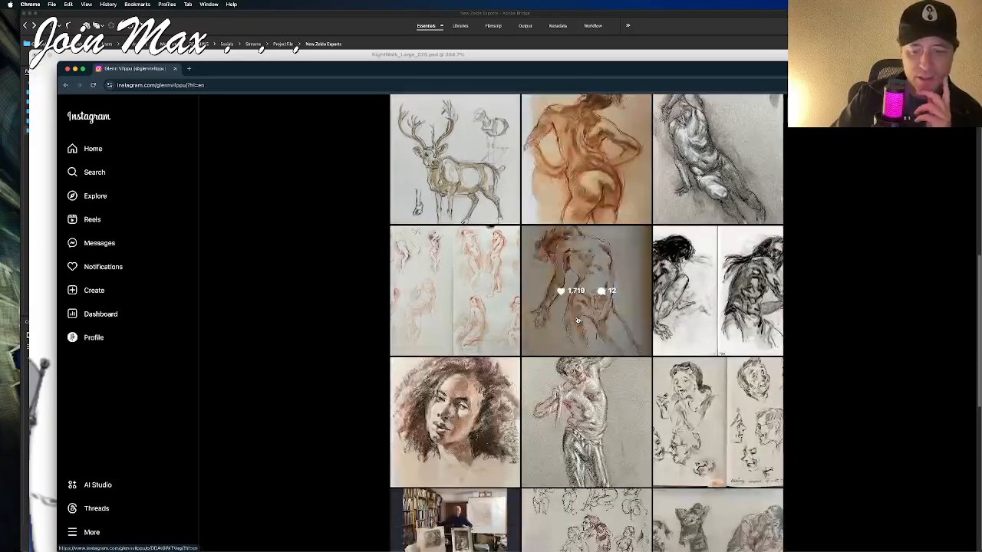
scroll(578, 320, down, 8)
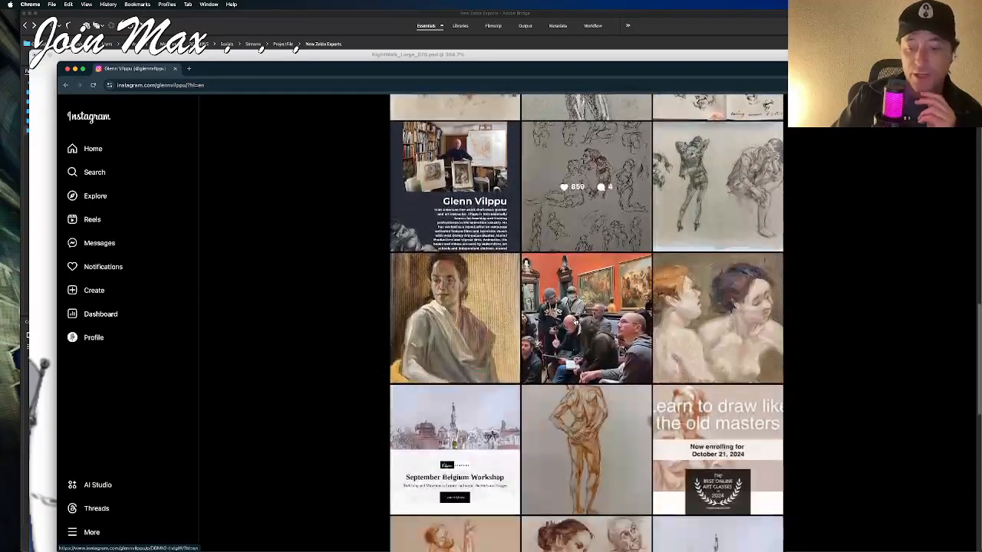
scroll(578, 320, down, 10)
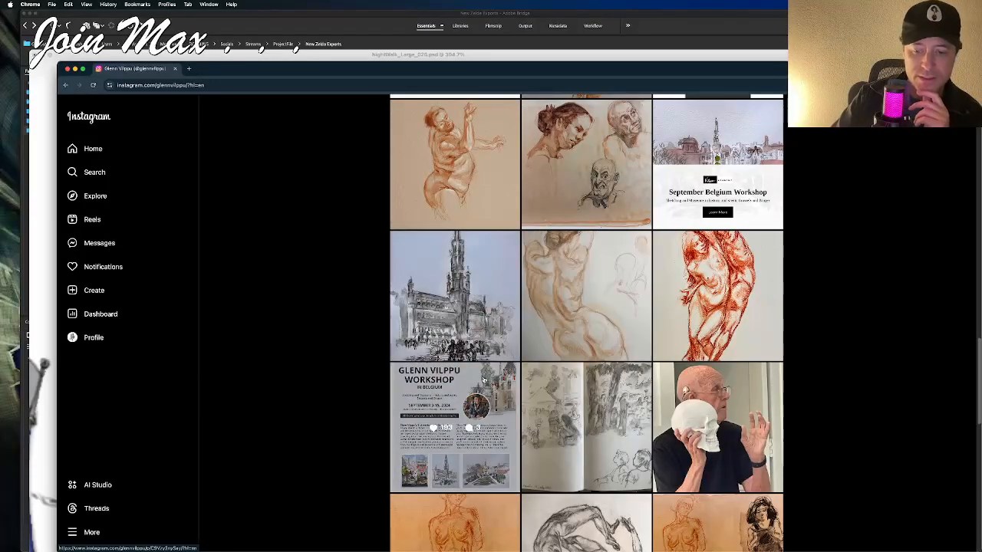
scroll(535, 361, down, 3)
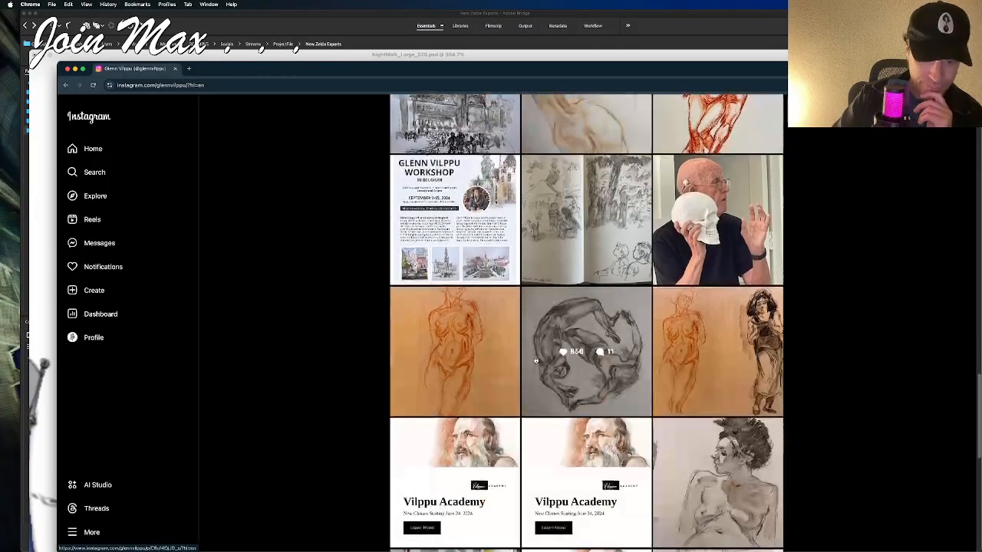
scroll(537, 361, down, 3)
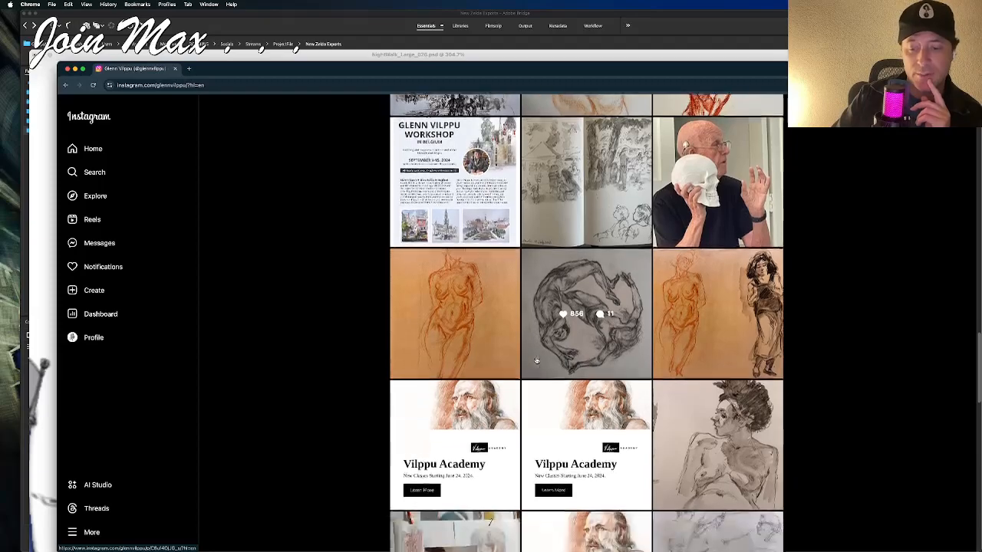
scroll(533, 360, down, 6)
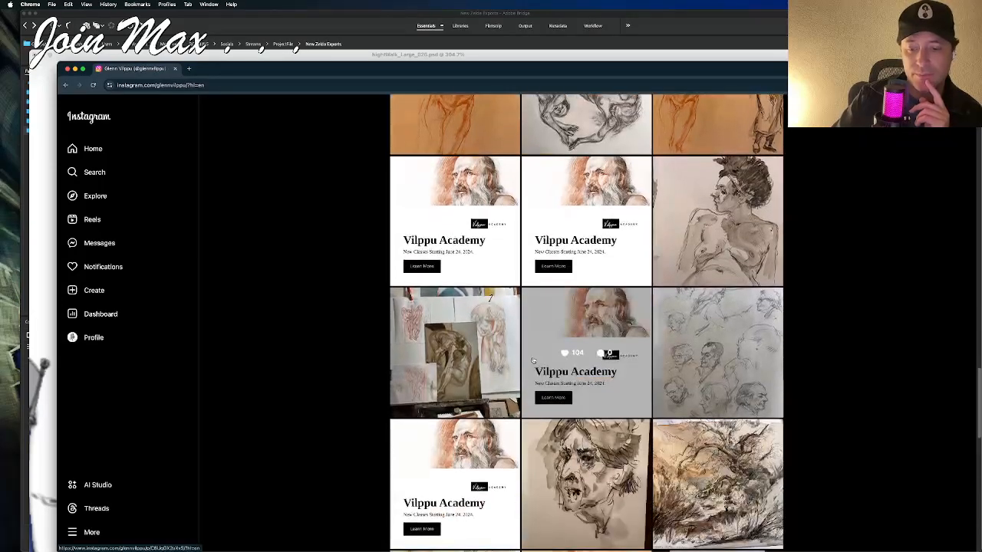
scroll(534, 360, down, 5)
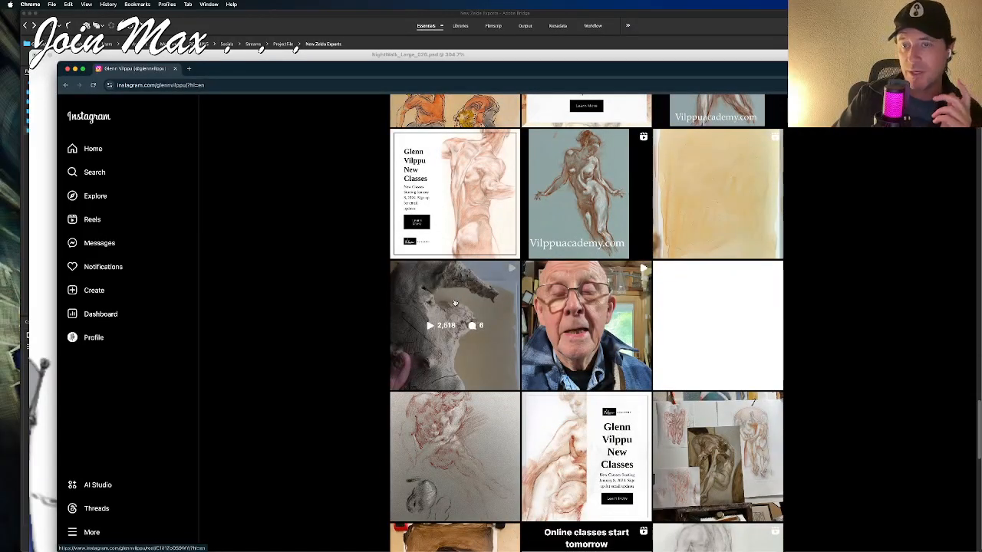
scroll(454, 303, down, 3)
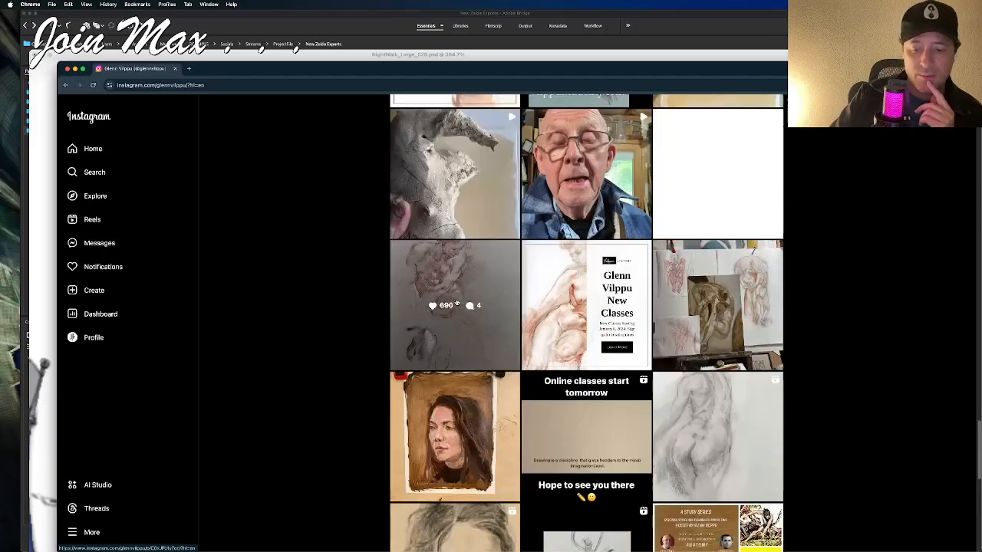
scroll(457, 304, down, 1)
scroll(457, 303, up, 1)
scroll(456, 303, down, 4)
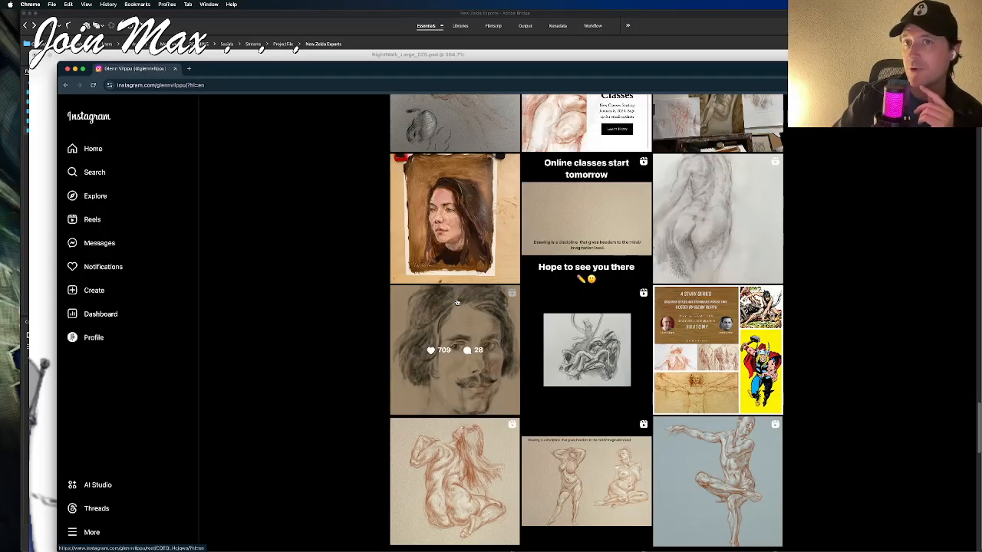
scroll(456, 303, down, 2)
scroll(455, 307, down, 5)
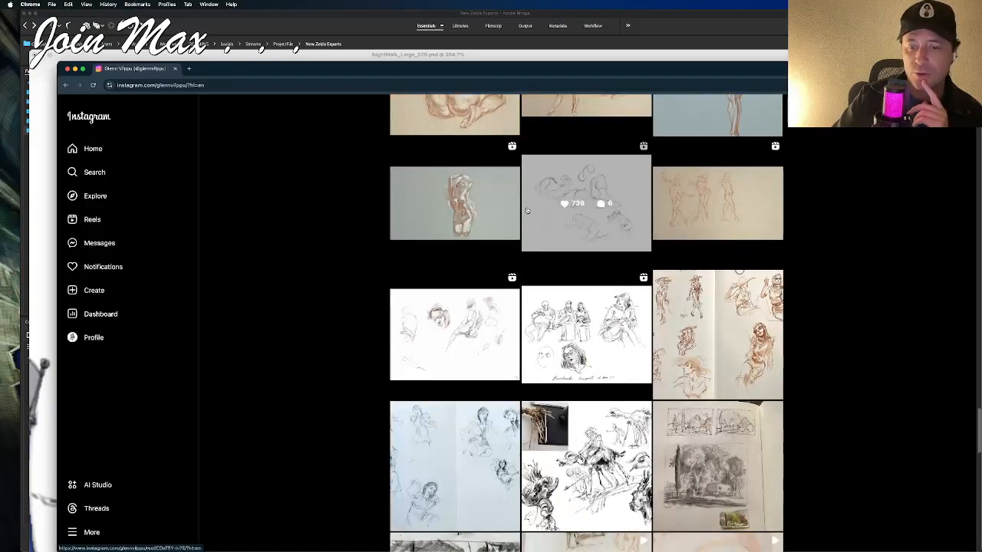
scroll(570, 328, down, 3)
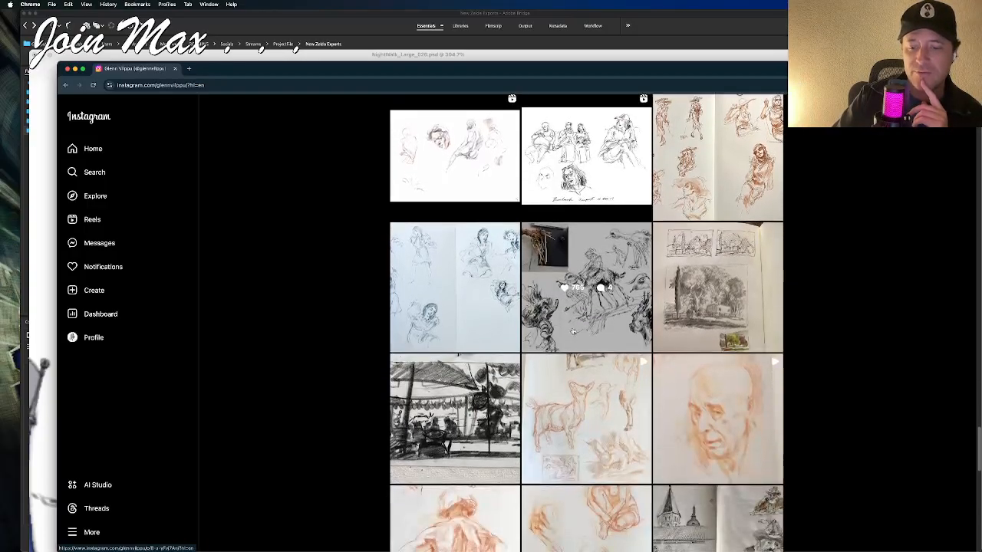
scroll(570, 328, down, 5)
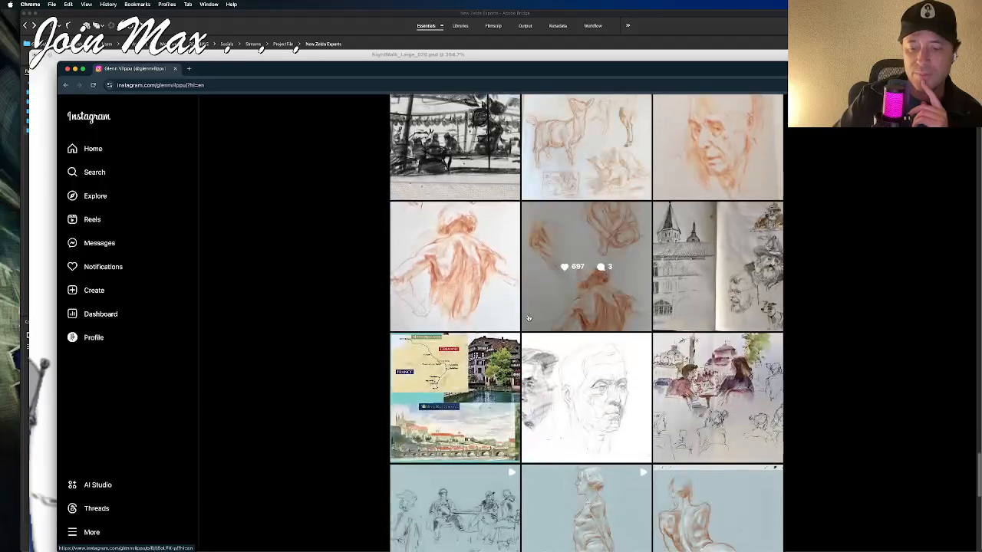
scroll(537, 316, down, 1)
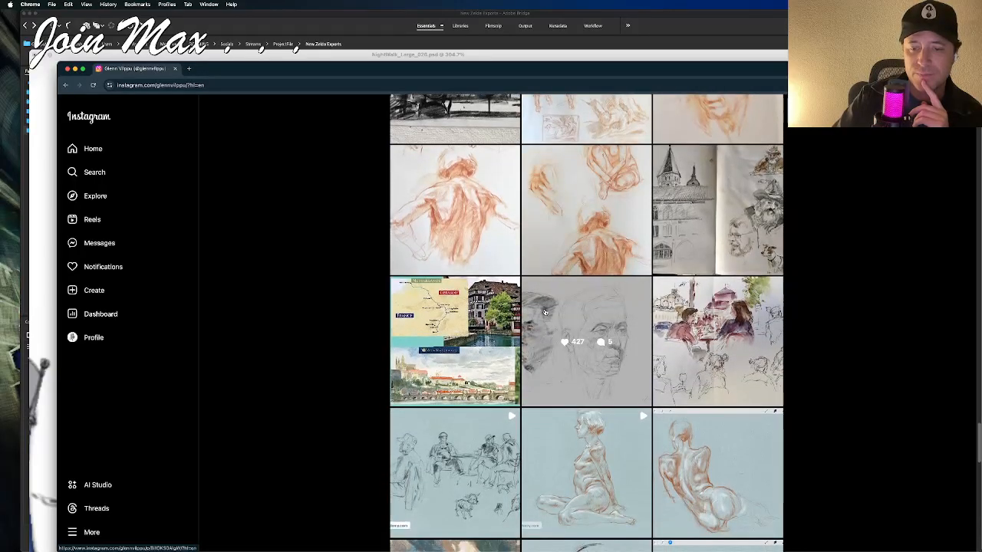
scroll(540, 329, down, 2)
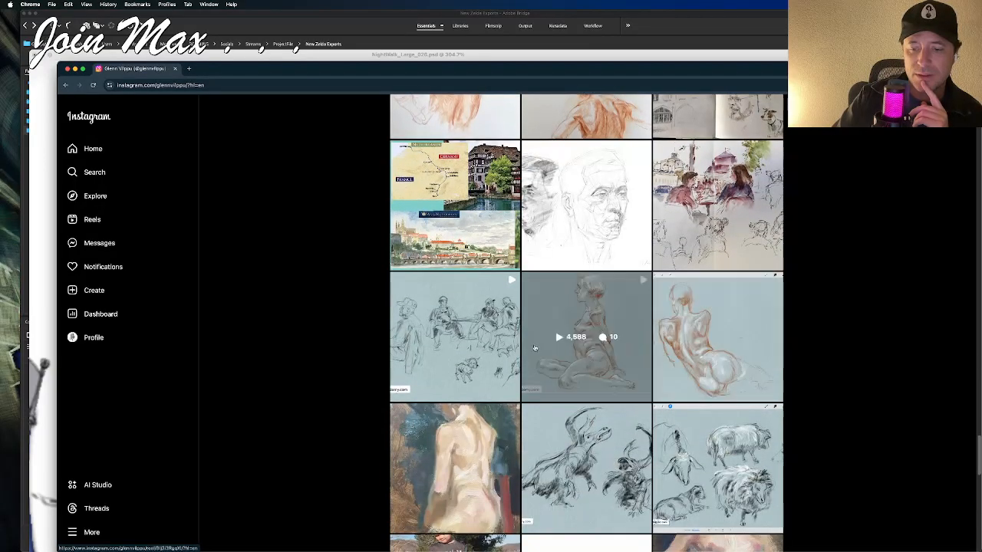
scroll(535, 348, down, 2)
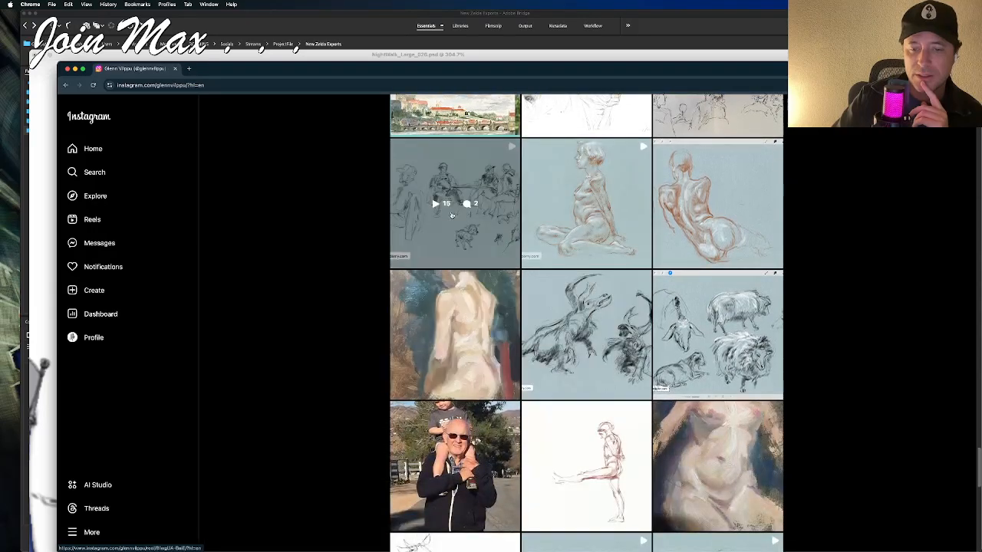
scroll(499, 222, down, 5)
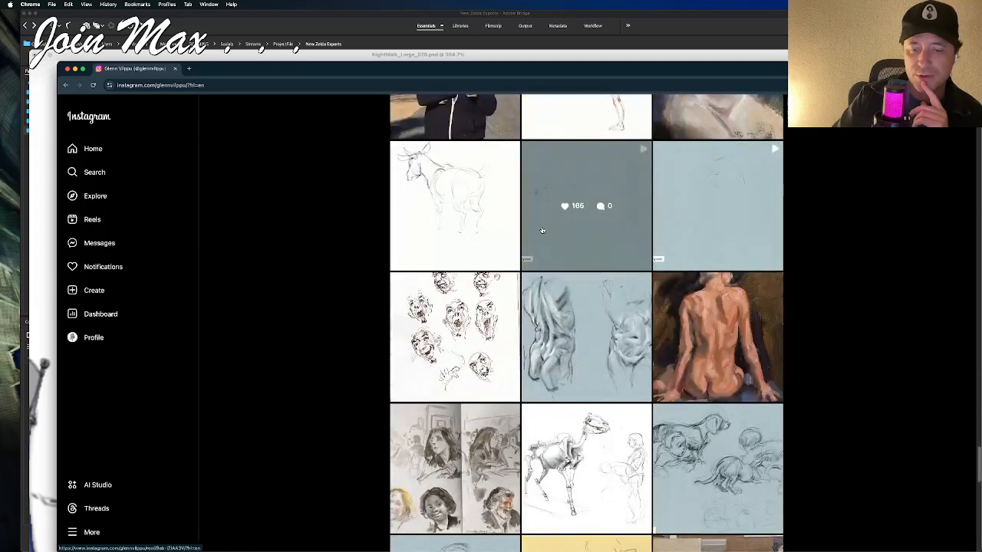
scroll(541, 231, down, 5)
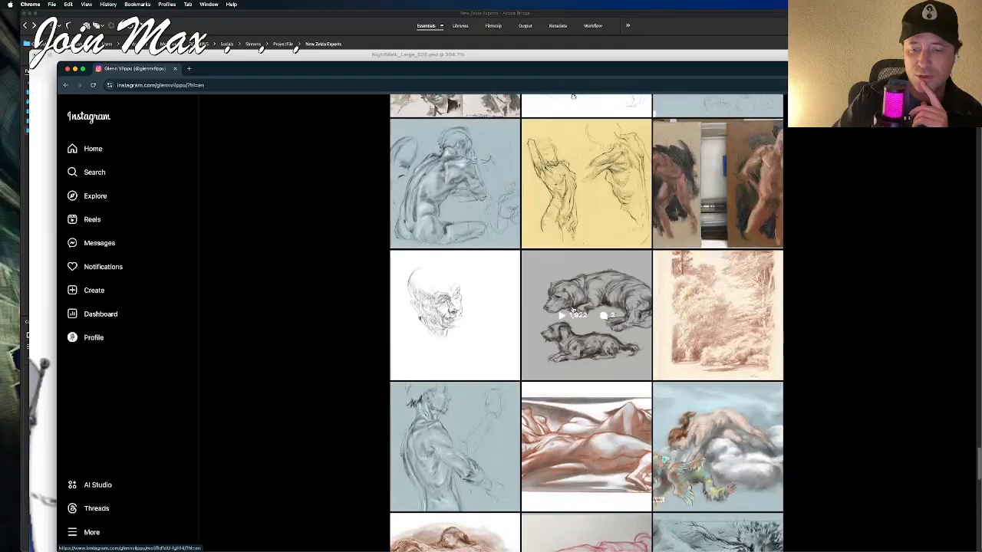
scroll(468, 315, down, 2)
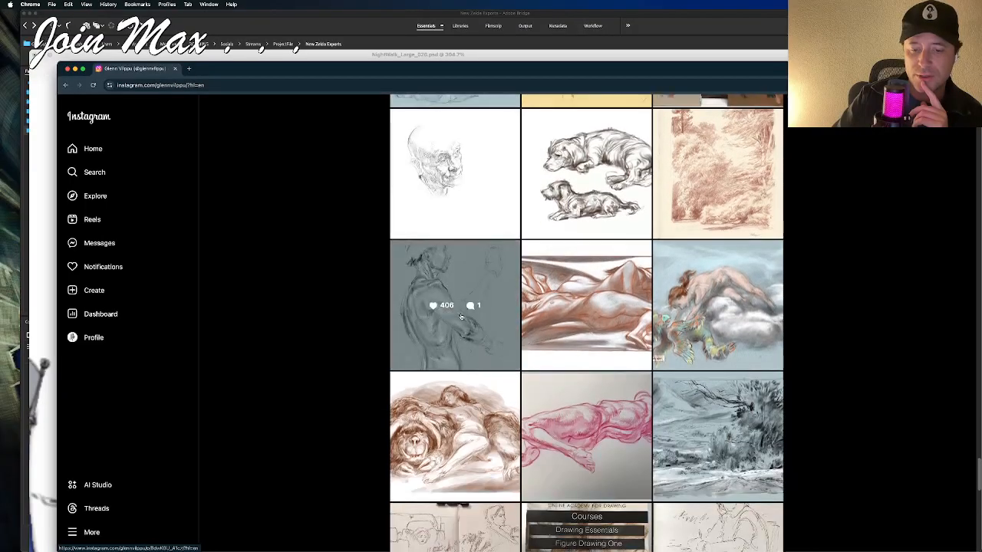
Step: View the back-view figure study on blue paper at full size with its comments, and close the post
click(461, 317)
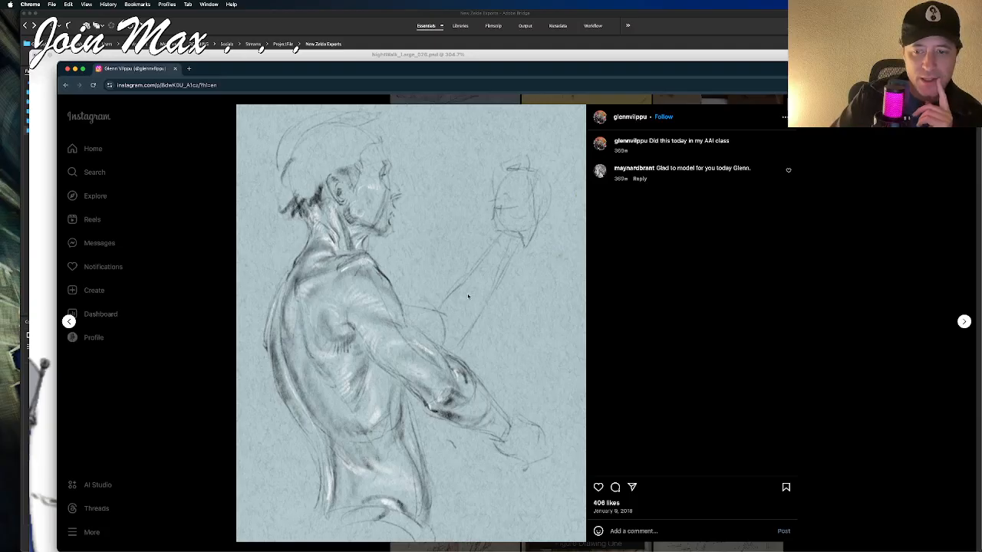
mouse_move(618, 183)
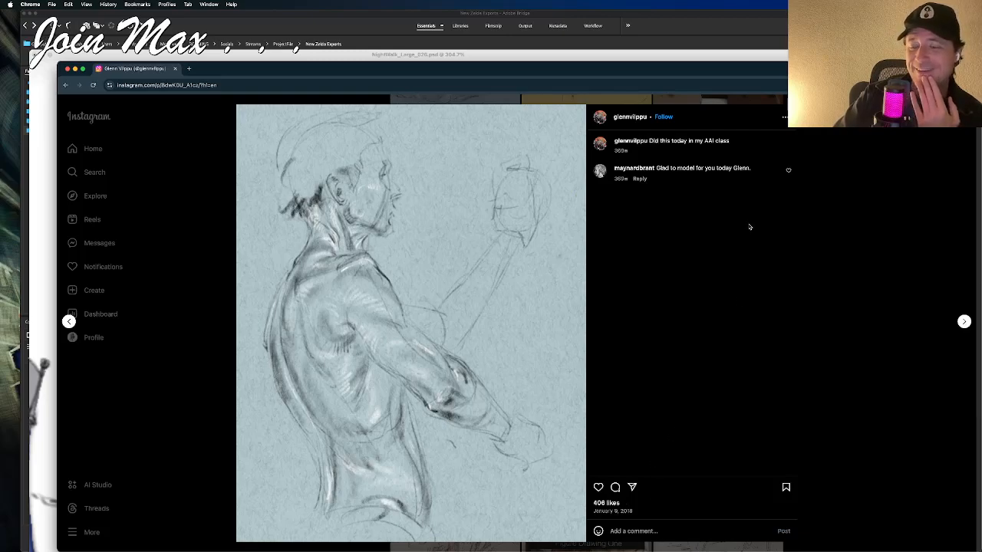
key(Escape)
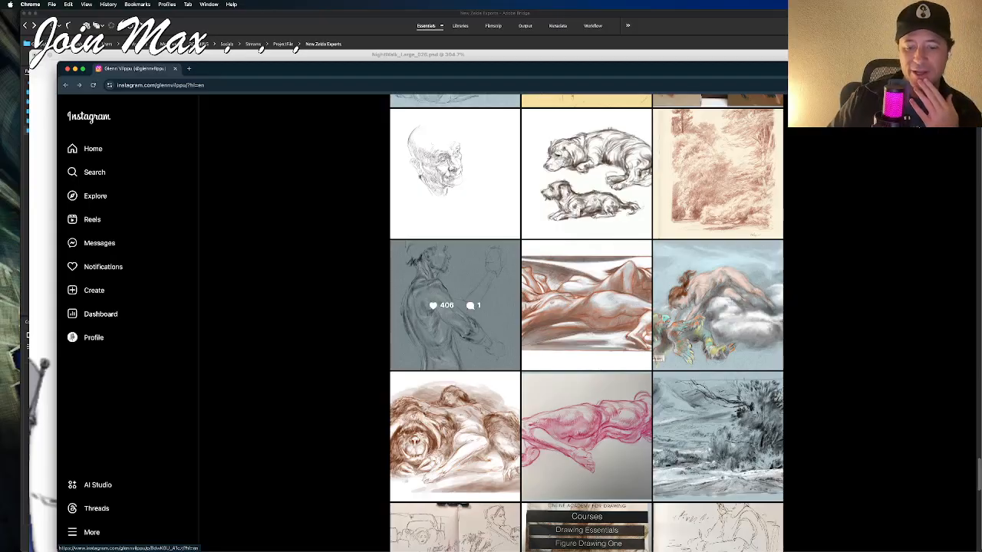
Step: Look through the remaining older sketchbook posts down to the end of the artist's profile
scroll(905, 143, down, 5)
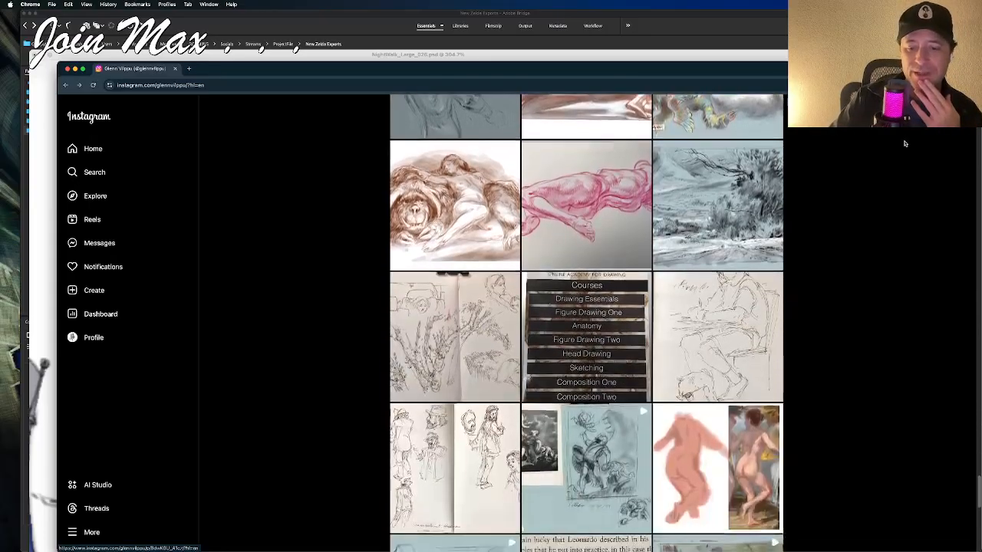
scroll(690, 284, down, 5)
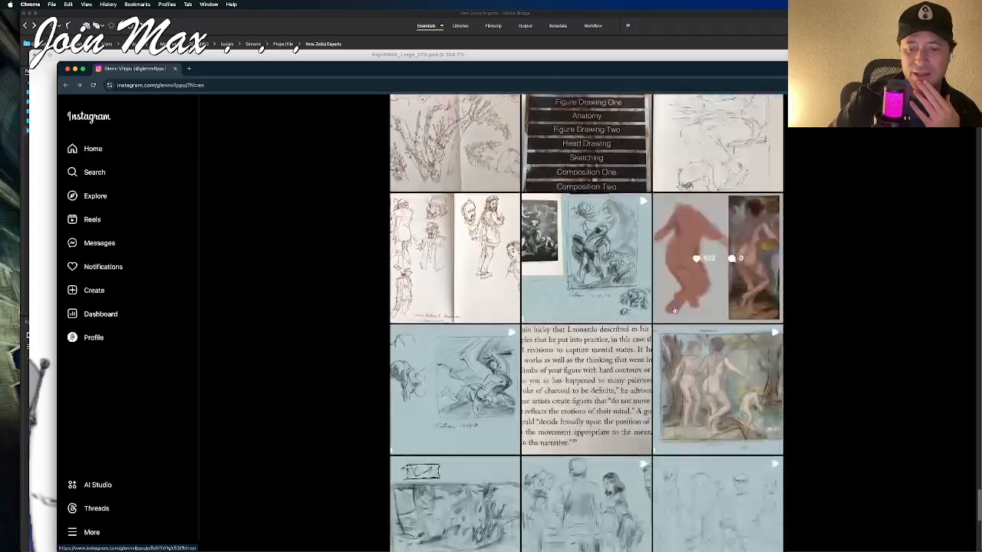
scroll(674, 310, down, 10)
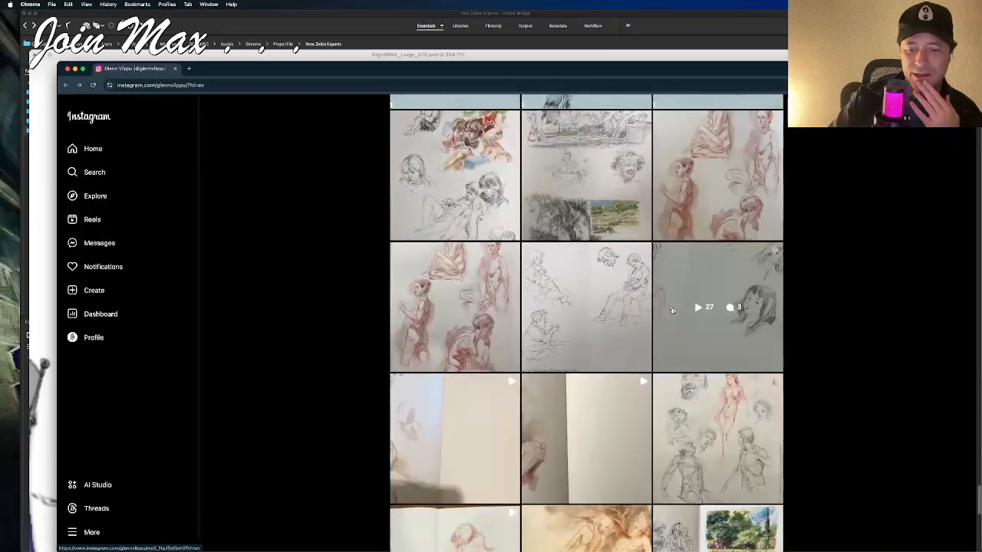
scroll(672, 310, down, 9)
scroll(641, 306, down, 3)
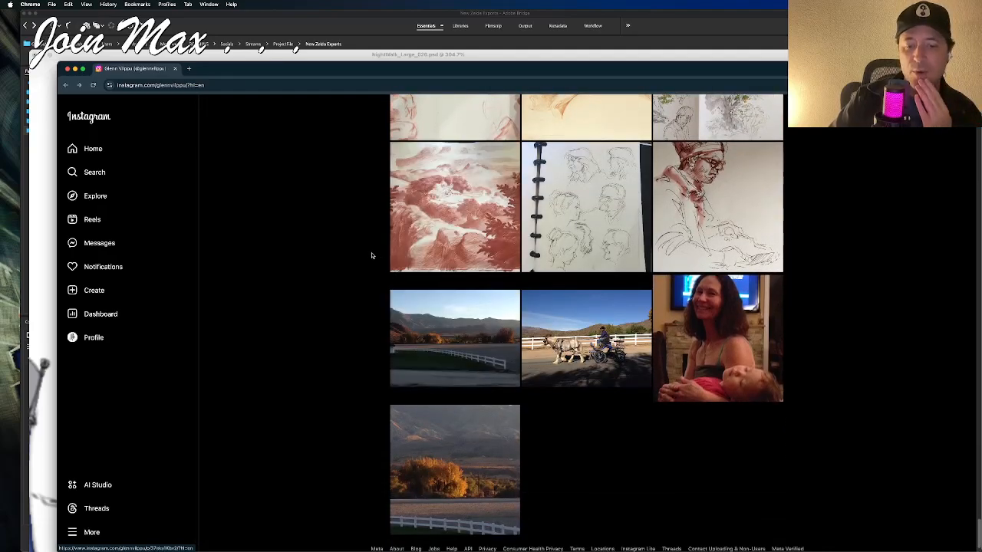
scroll(368, 253, down, 2)
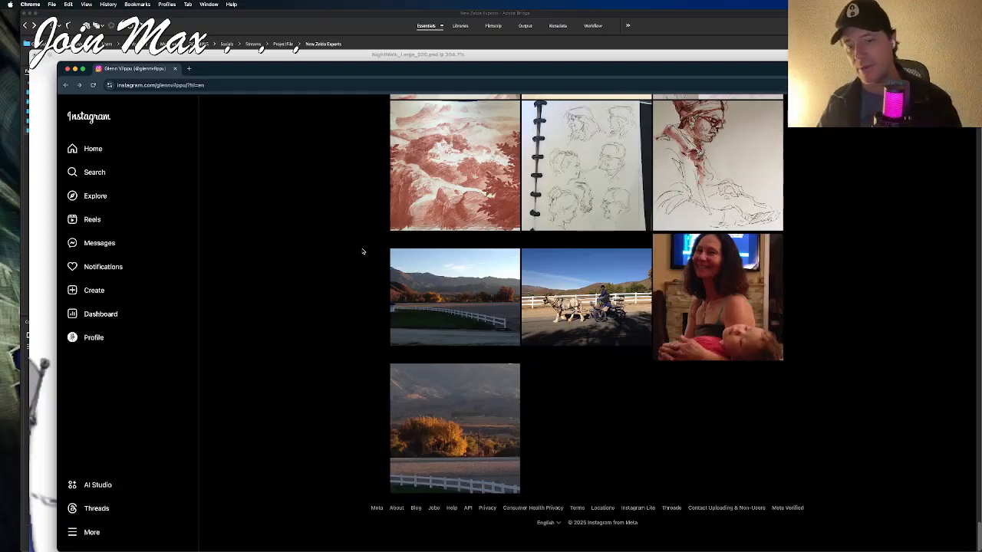
drag(222, 69, 206, 44)
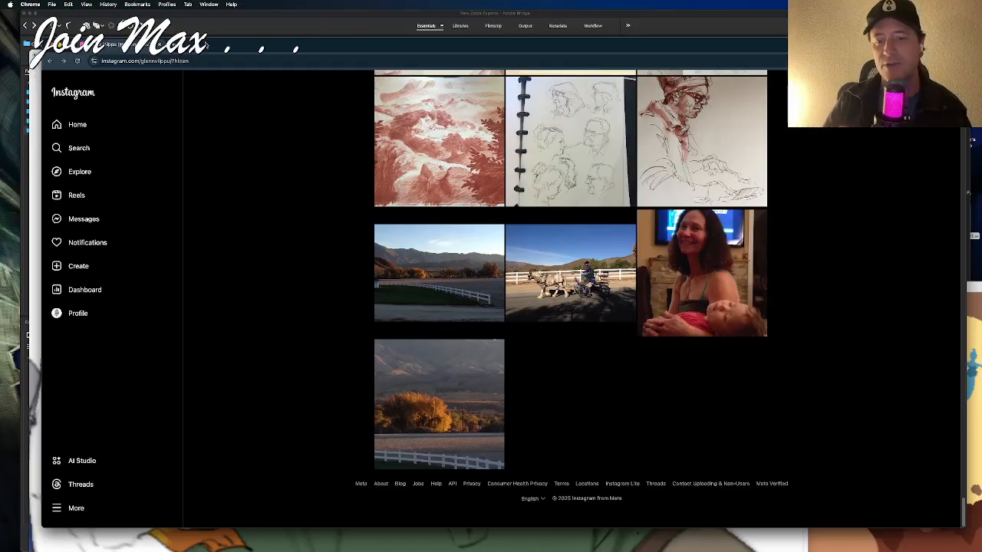
scroll(346, 191, down, 5)
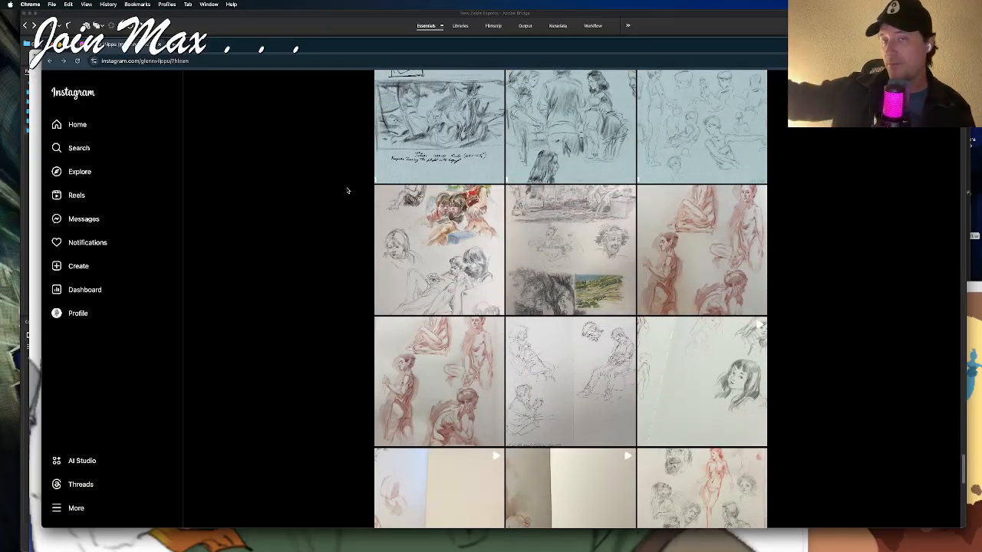
scroll(346, 191, up, 5)
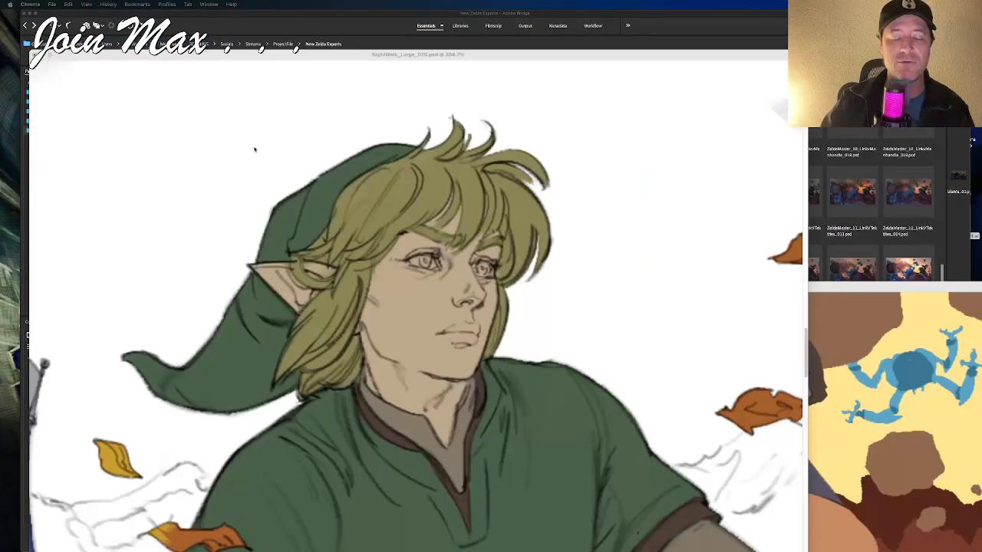
Step: Switch back to the NightWalk_Large illustration in Corel Painter, framing Link's head and shoulders
click(254, 55)
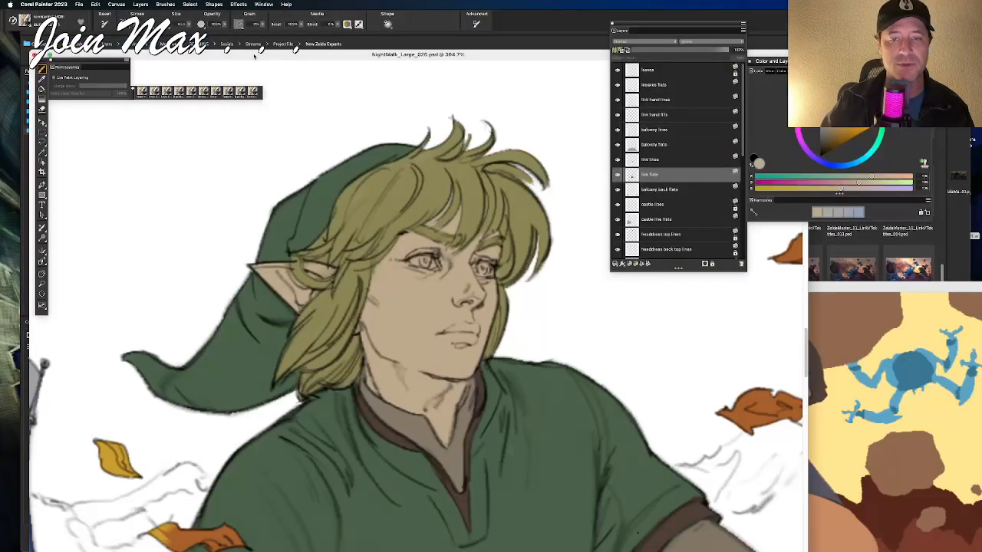
scroll(336, 165, down, 2)
scroll(335, 165, up, 4)
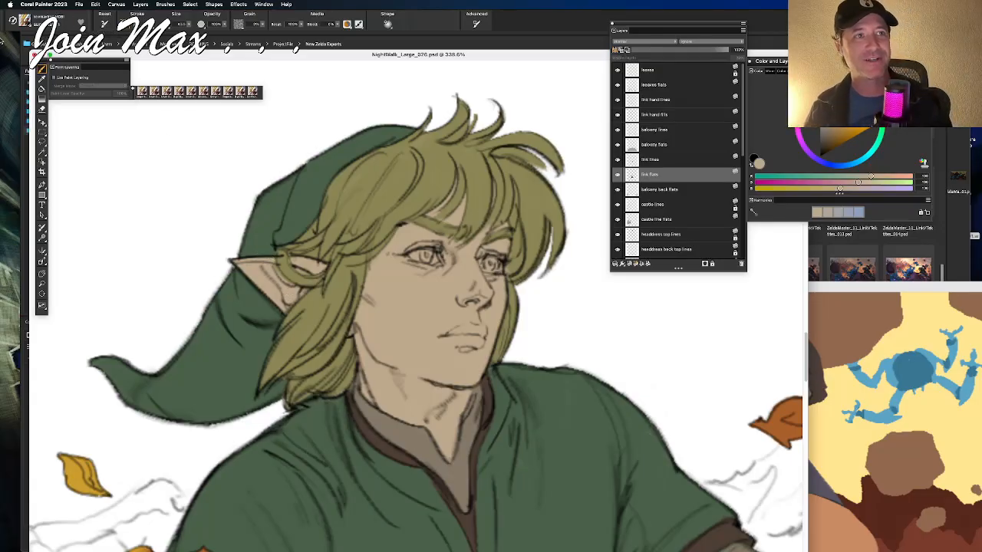
Step: Fill the whites of both of Link's eyes with a near-white colour on the link flats layer
key(super+Tab)
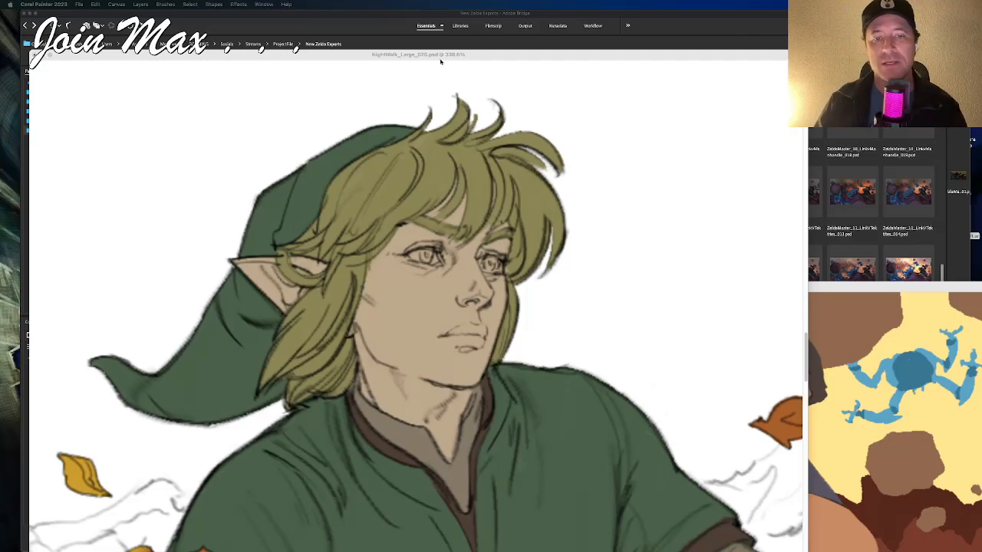
click(442, 61)
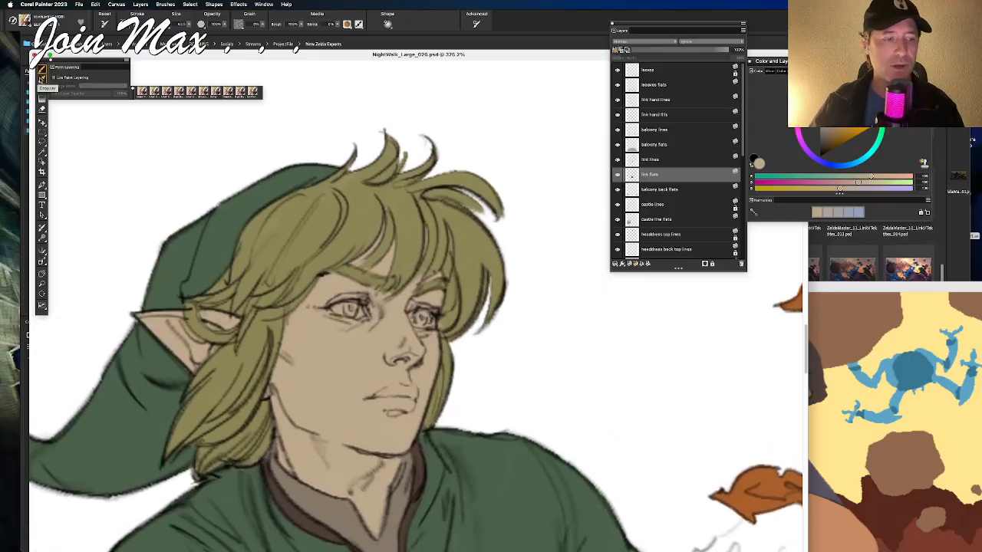
click(42, 79)
click(338, 308)
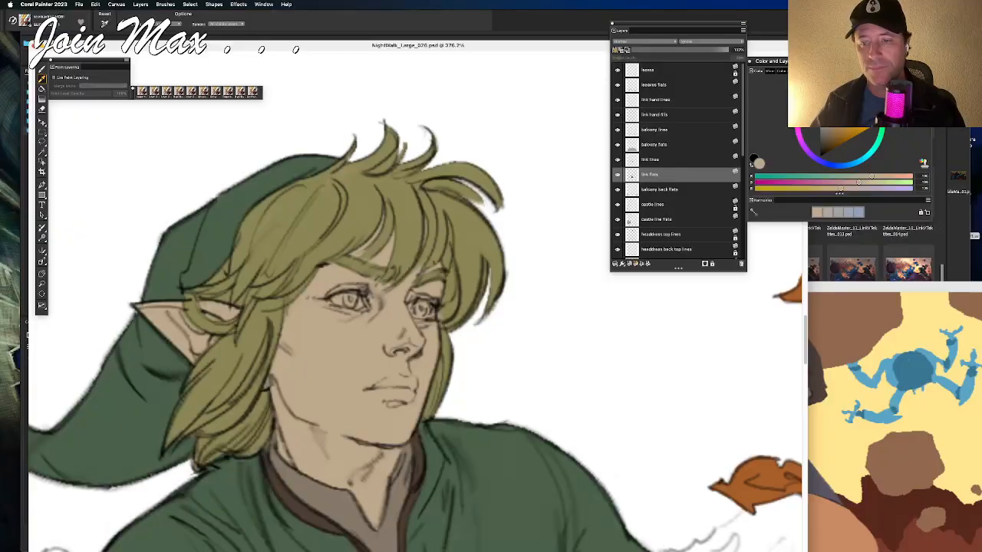
click(821, 89)
drag(821, 89, 824, 95)
key(b)
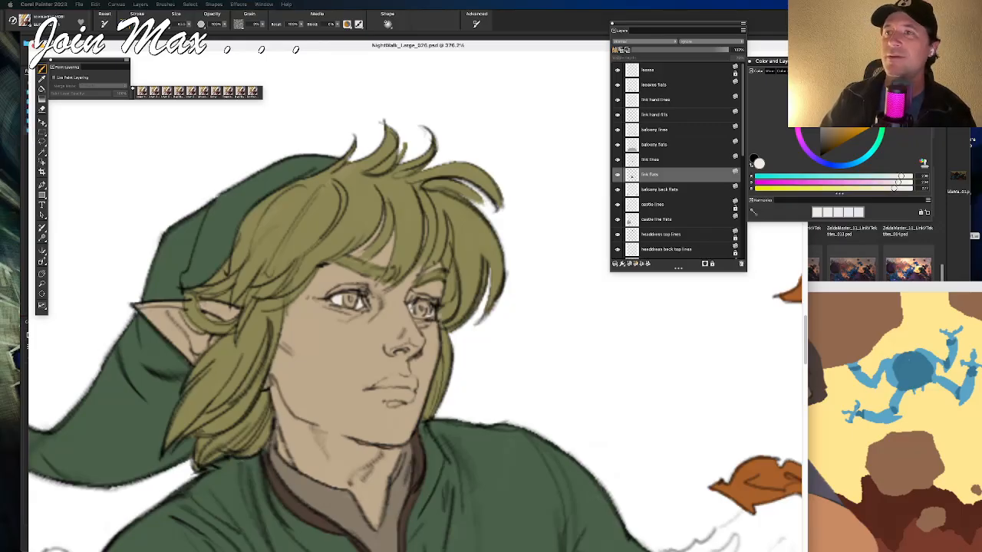
key(super+Tab)
mouse_move(150, 546)
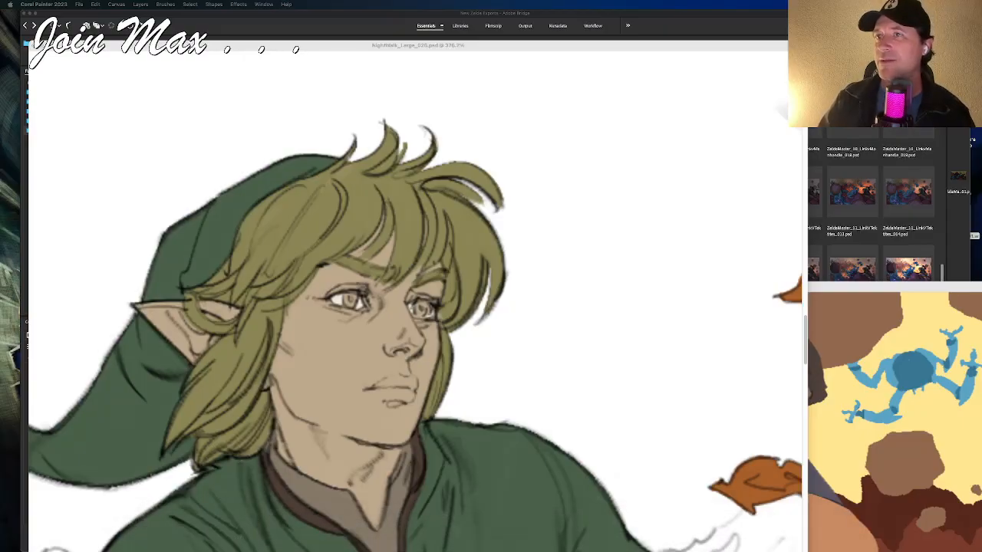
click(577, 59)
scroll(444, 229, down, 2)
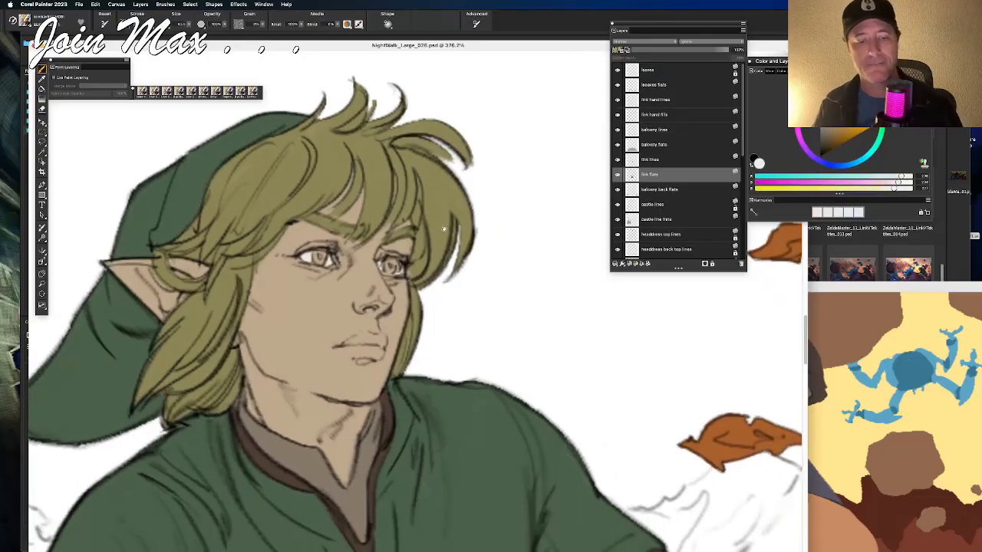
Step: Choose a medium blue and paint both of Link's irises with it
click(850, 164)
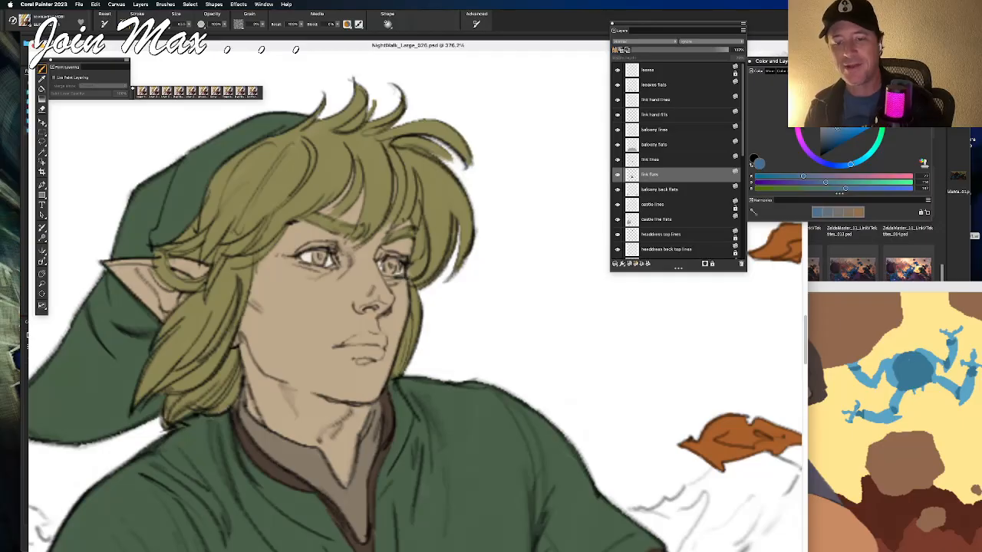
drag(314, 258, 325, 259)
drag(384, 265, 394, 266)
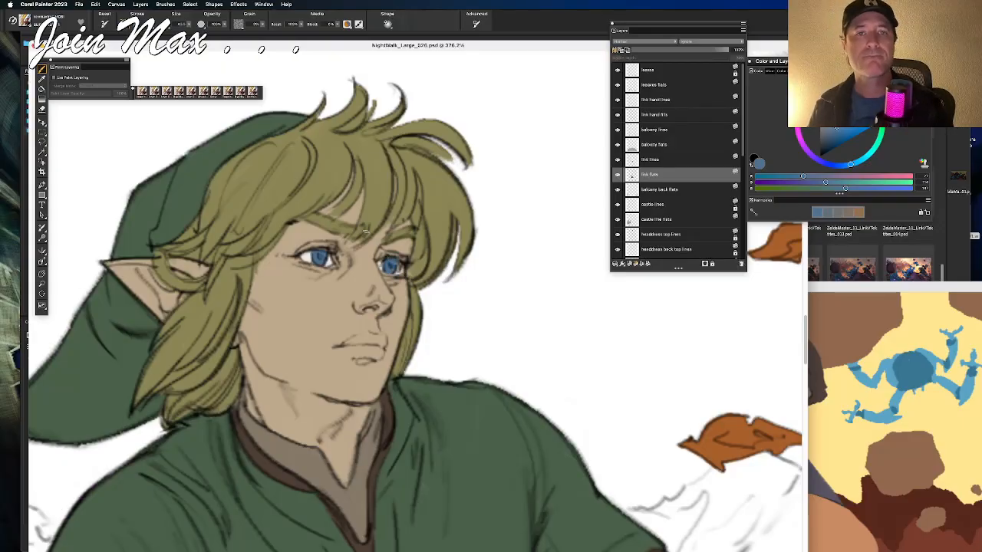
Step: Sample Link's skin colour, shift it to a pinker tone, and fill his lips with it
alt+click(311, 308)
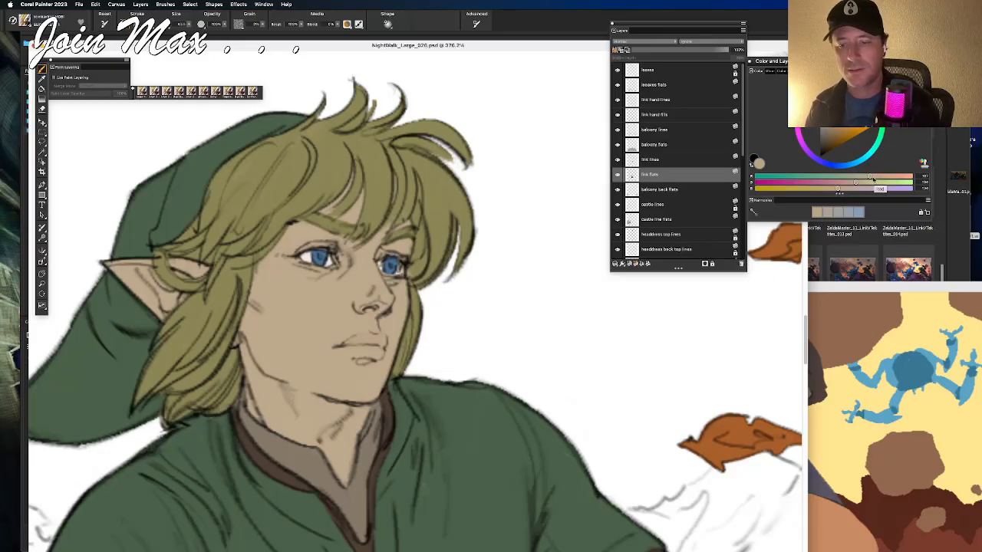
drag(870, 177, 836, 190)
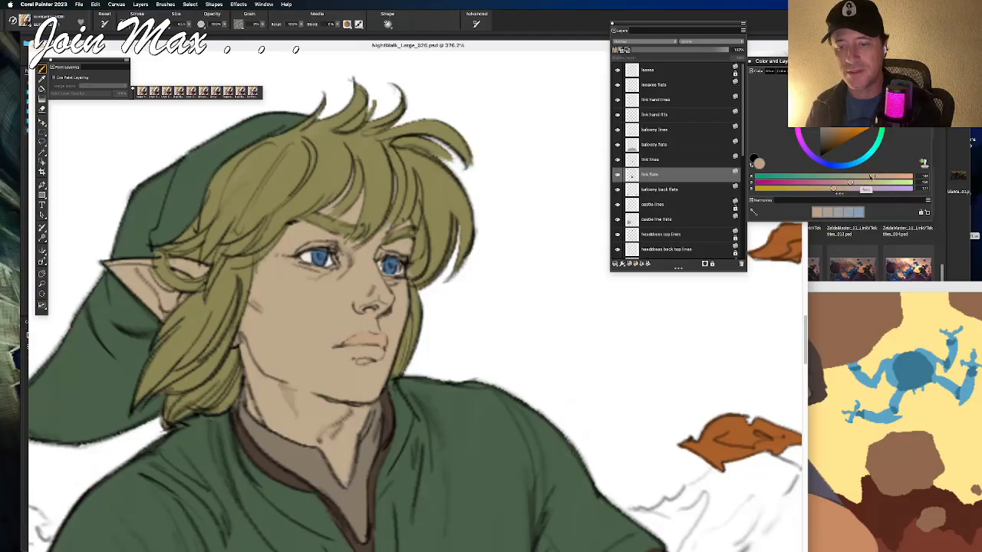
drag(872, 177, 870, 178)
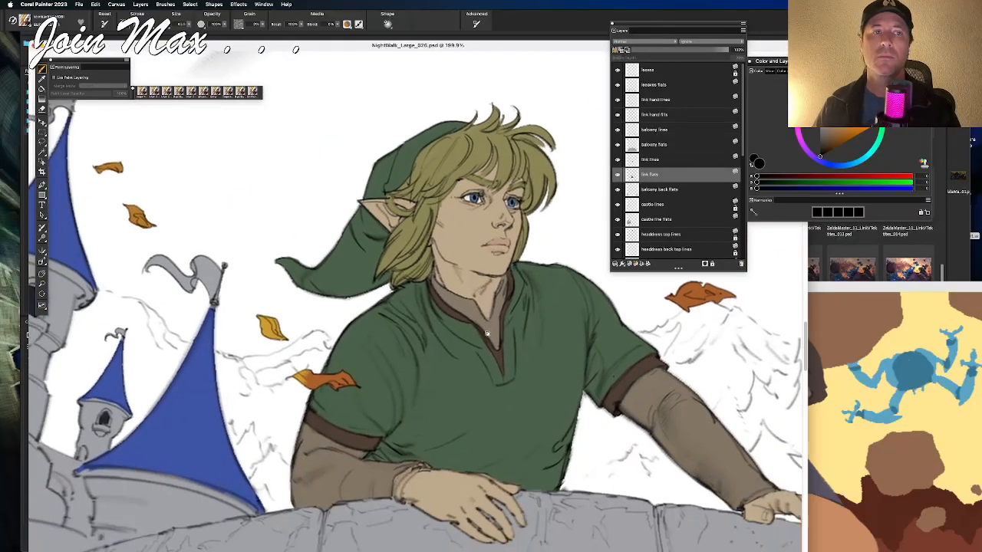
Step: Fill the sleeve cuff at Link's near wrist with the brown sampled from his sleeve, on the link hand fills layer
drag(487, 333, 452, 330)
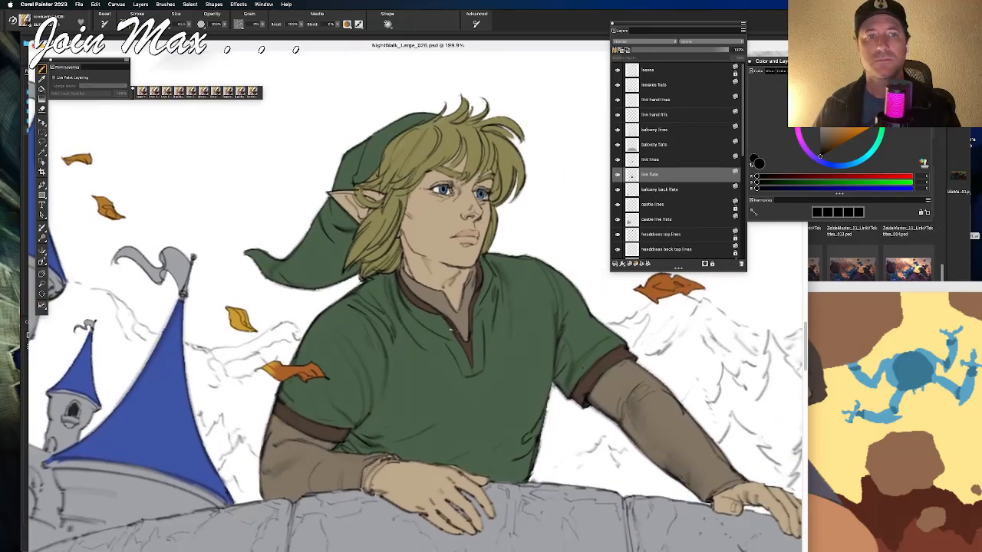
scroll(453, 326, down, 5)
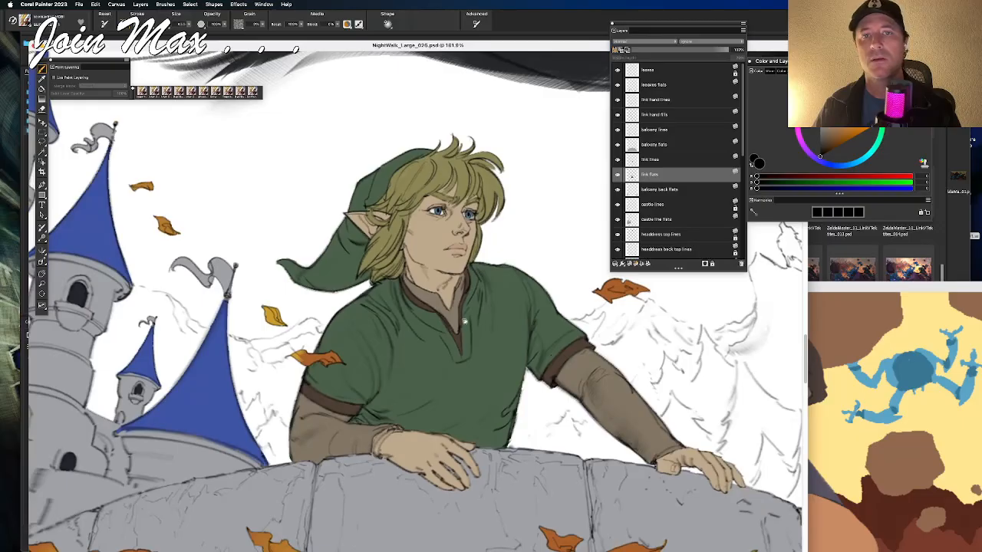
scroll(453, 326, up, 4)
scroll(454, 316, up, 3)
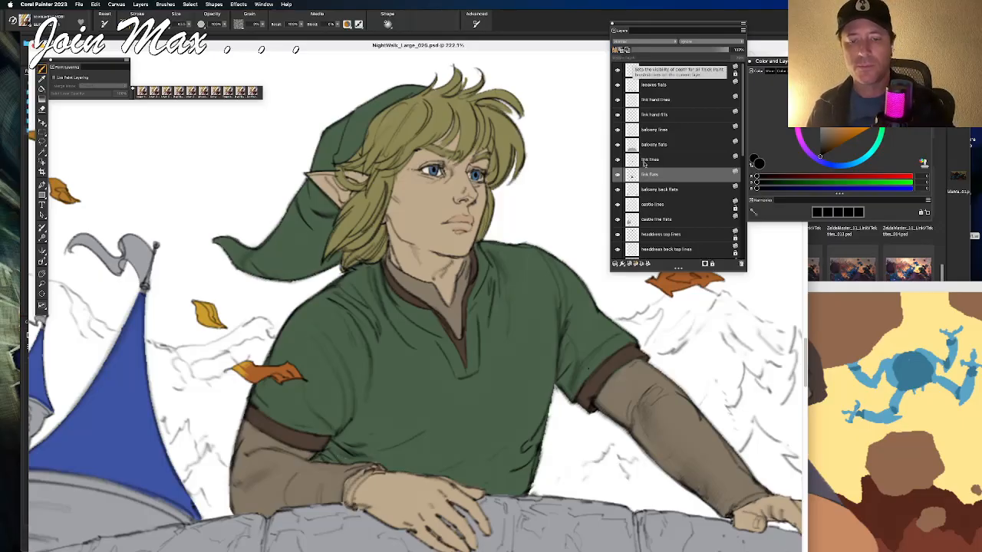
click(634, 115)
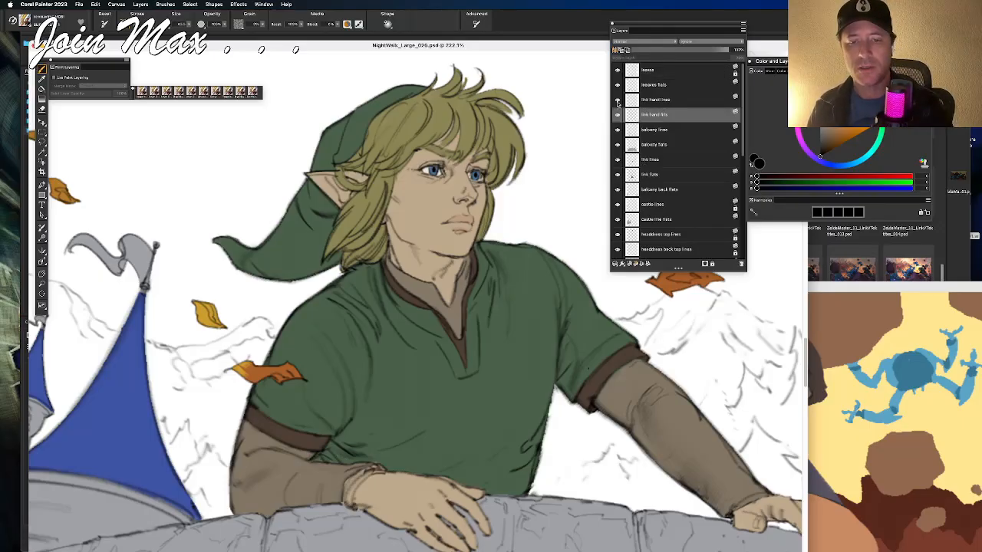
alt+click(280, 459)
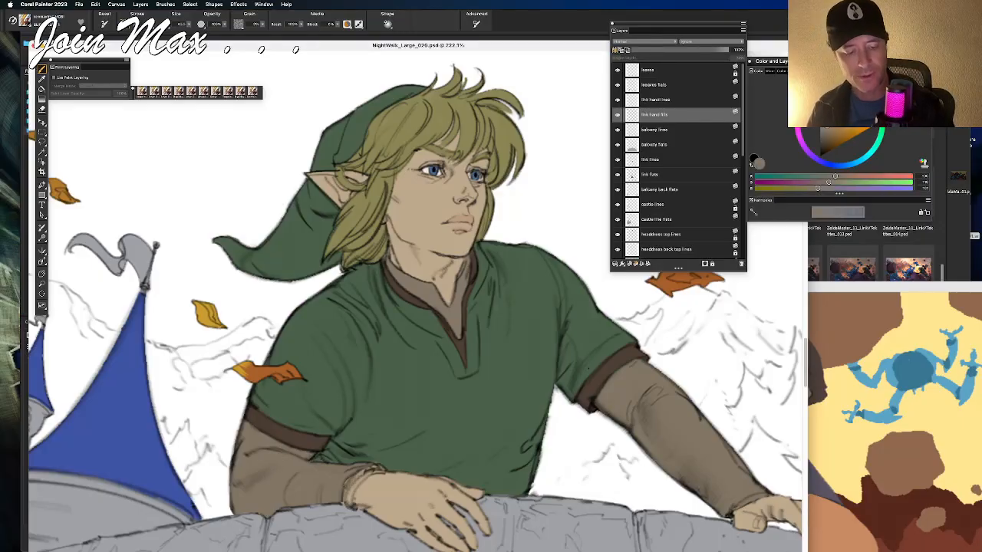
drag(362, 472, 350, 505)
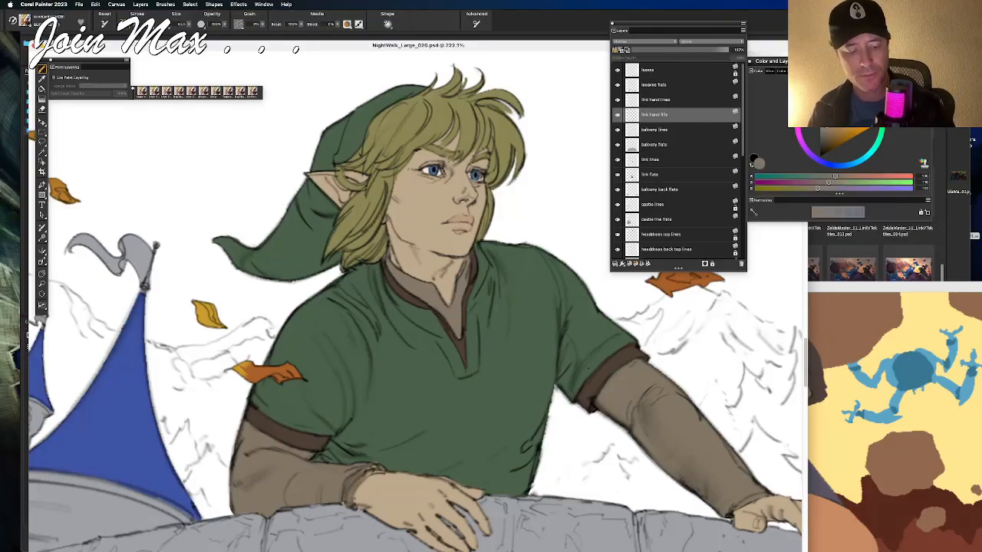
drag(369, 467, 380, 475)
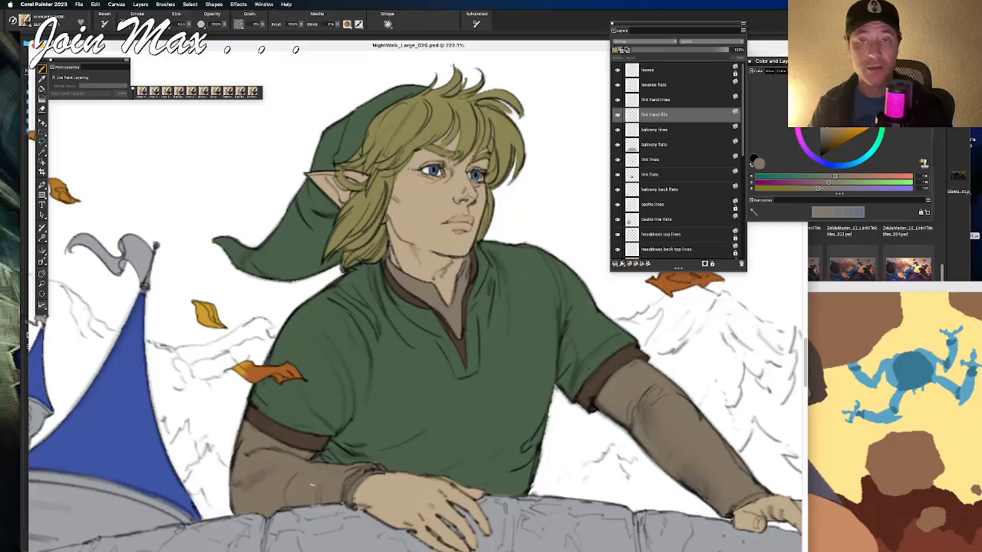
Step: Make the link flats layer active again and sample the skin colour from Link's face
key(ctrl+minus)
key(ctrl+minus)
key(ctrl+minus)
key(ctrl+minus)
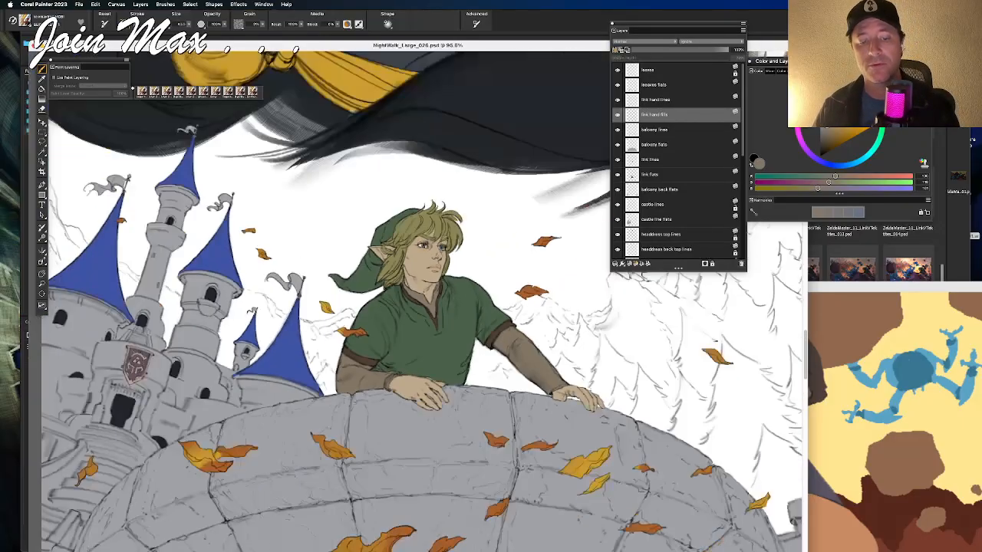
key(ctrl+plus)
key(ctrl+plus)
key(ctrl+plus)
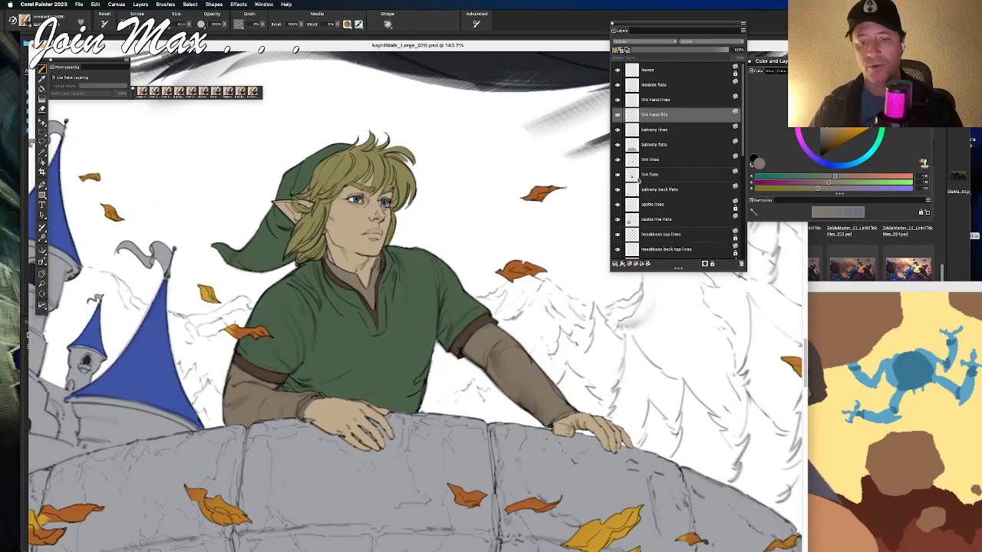
click(639, 176)
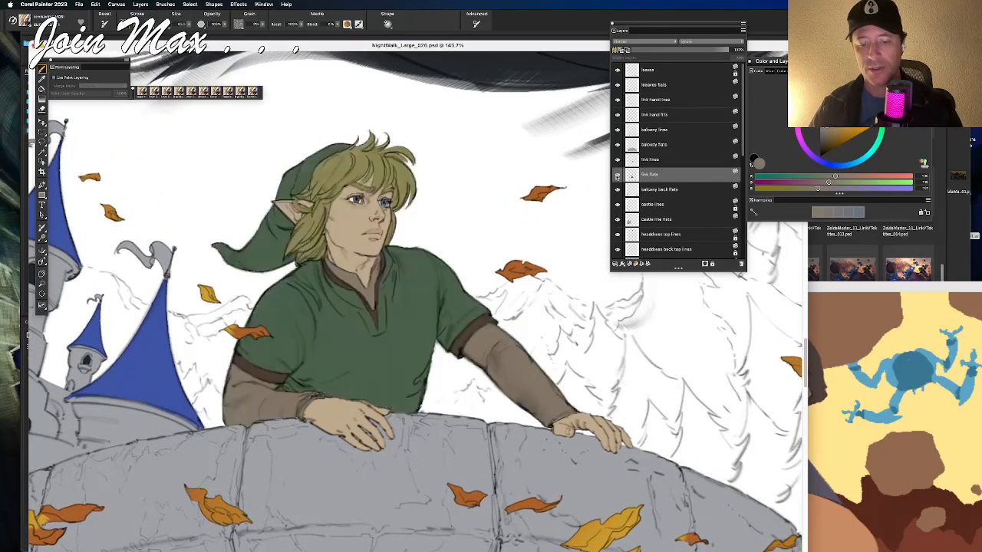
scroll(615, 180, right, 5)
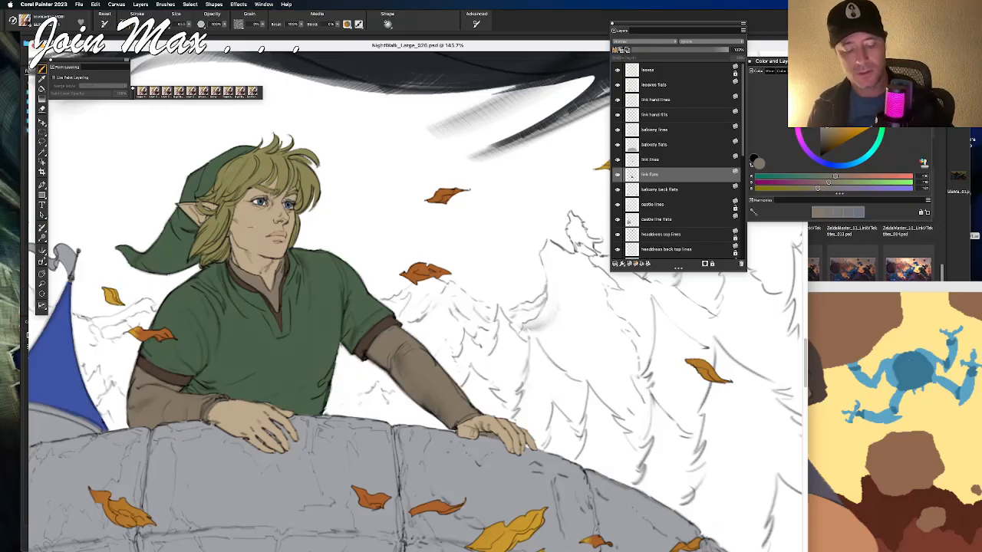
alt+click(254, 223)
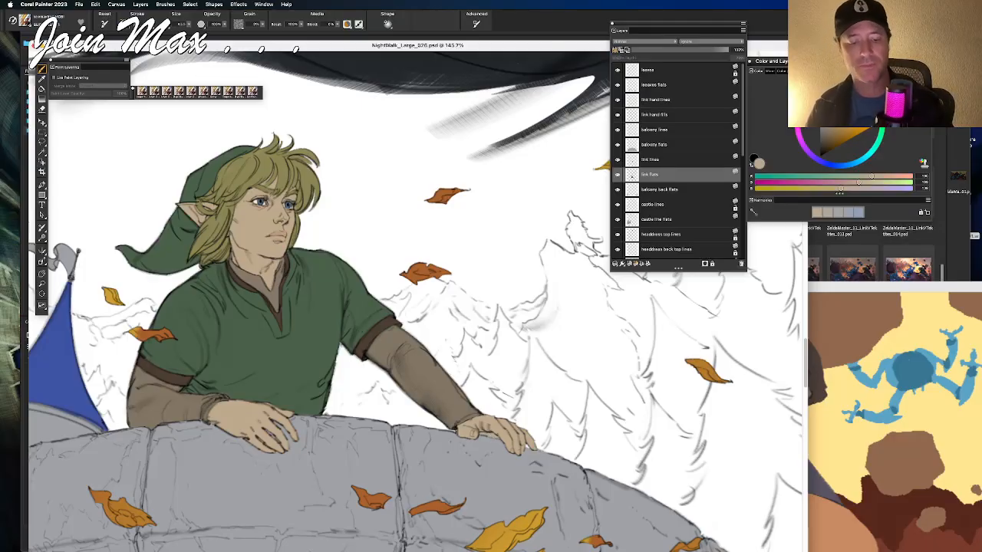
mouse_move(457, 470)
mouse_down()
mouse_move(543, 336)
mouse_move(619, 492)
mouse_up()
Step: Frame Link's face close up and make the link lines layer active with the brush ready
key(super+minus)
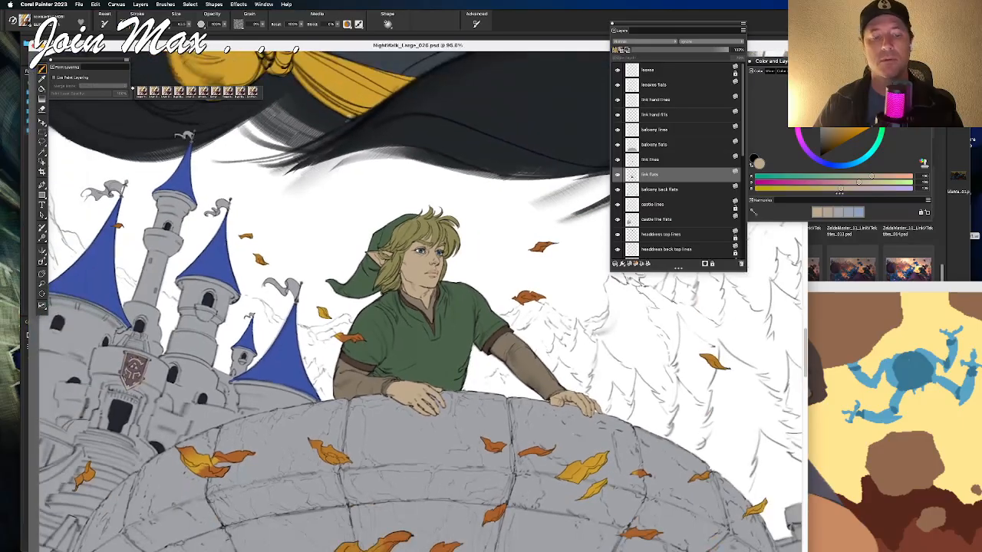
key(super+plus)
key(super+plus)
key(super+plus)
drag(546, 402, 486, 491)
key(super+plus)
drag(491, 382, 481, 438)
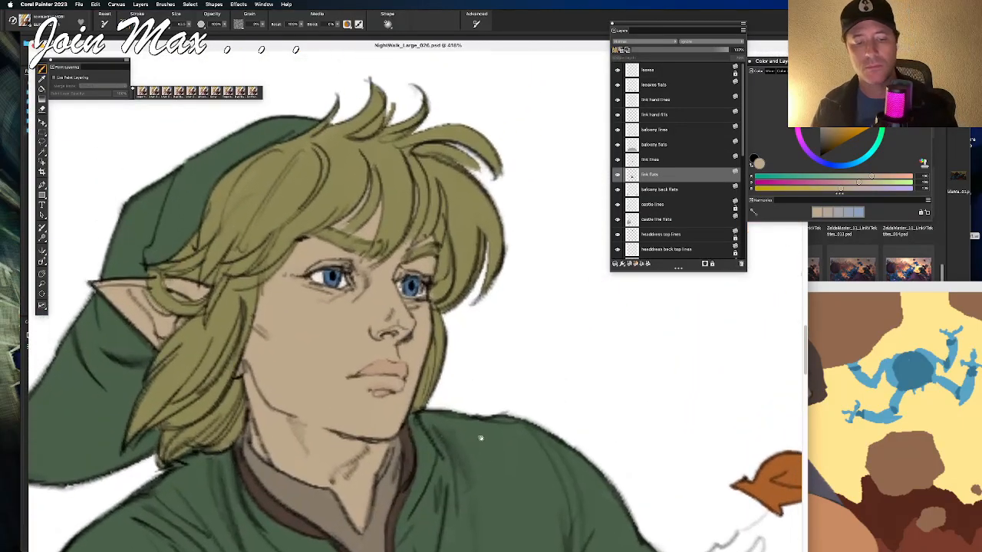
click(648, 161)
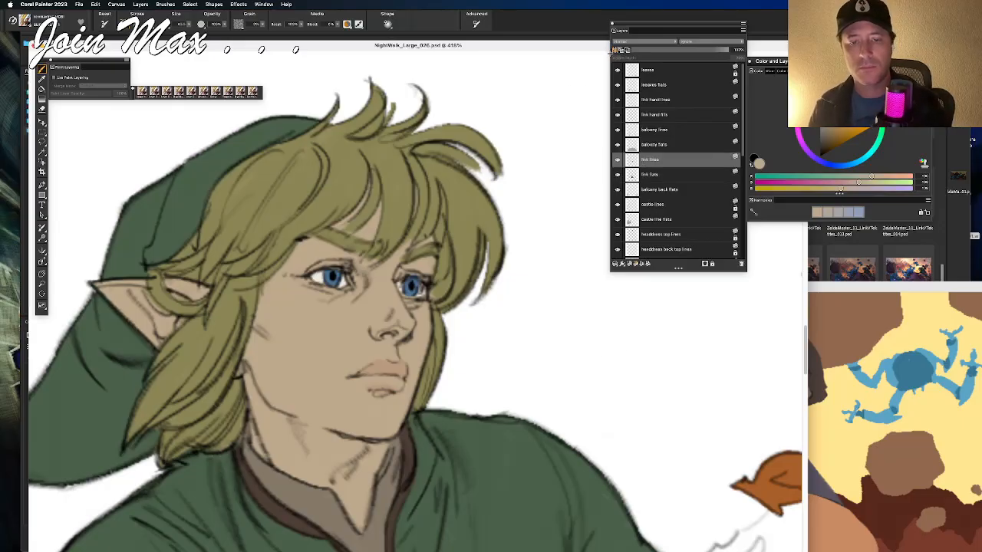
key(l)
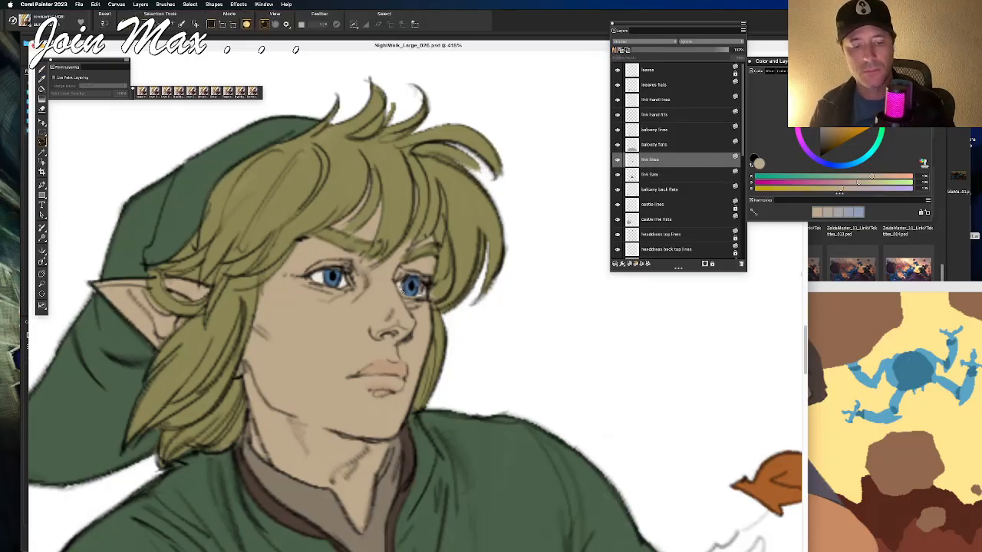
key(b)
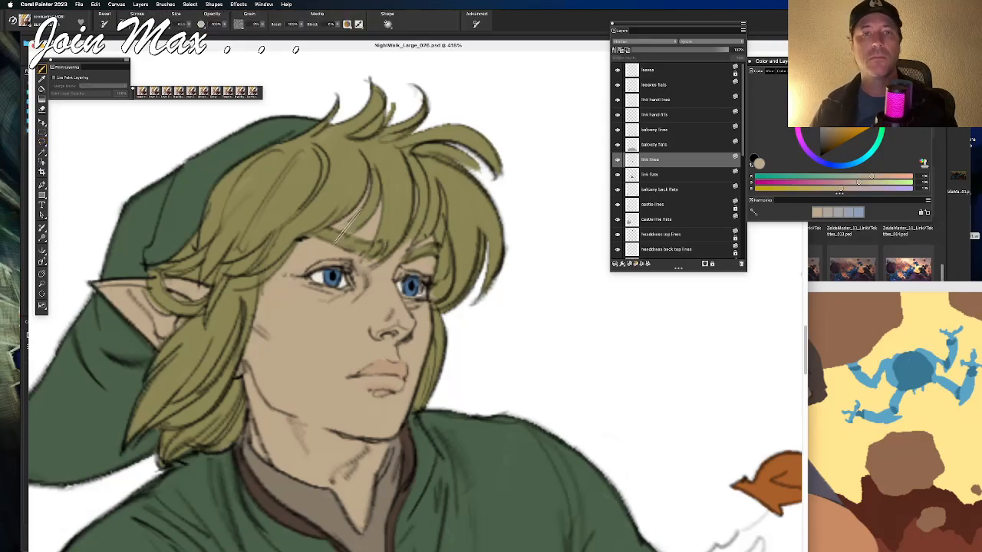
Step: Review the flat colours across the illustration, from Link and the castle towers out to the balcony and the cloaked figure above
scroll(369, 292, down, 8)
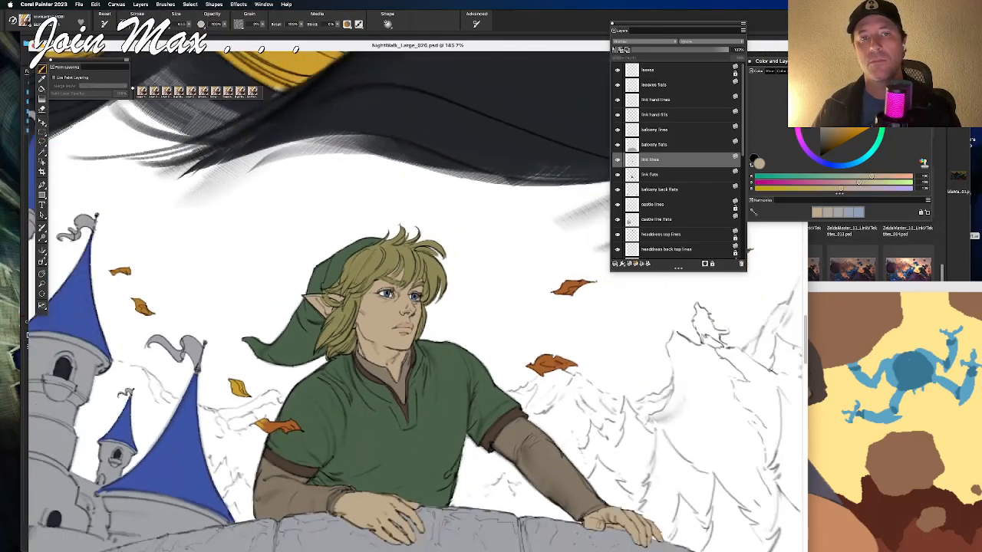
scroll(414, 299, down, 3)
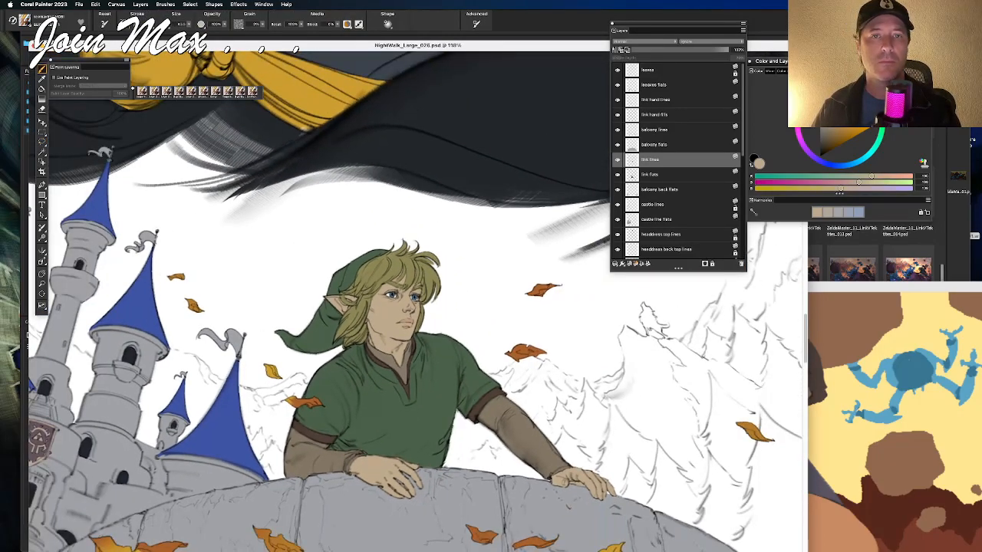
scroll(415, 300, down, 4)
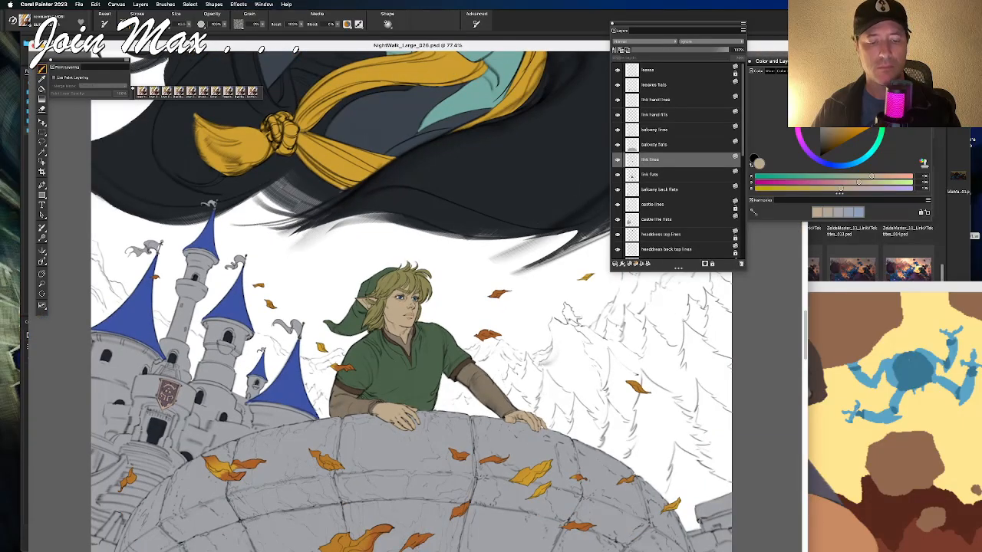
scroll(414, 300, down, 2)
scroll(414, 300, down, 2)
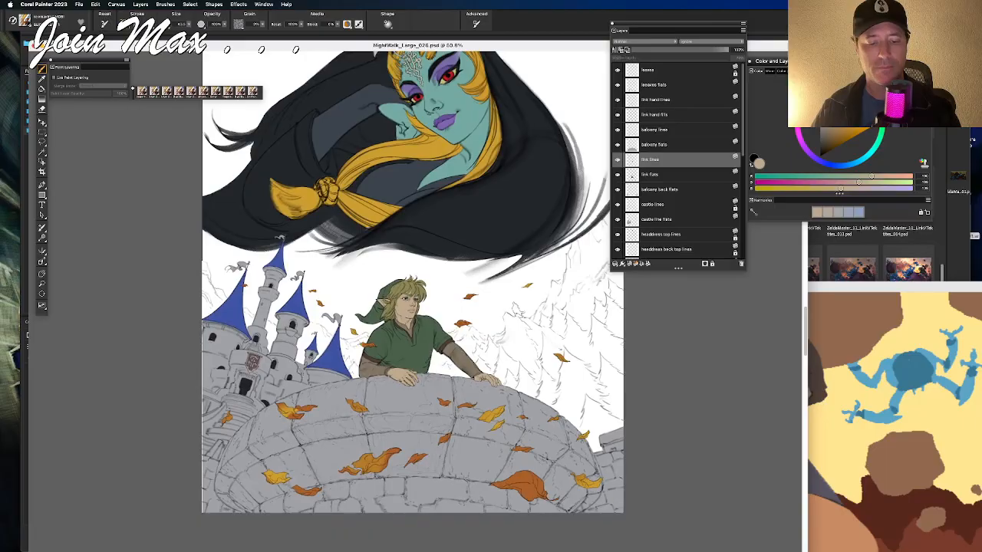
scroll(415, 299, up, 3)
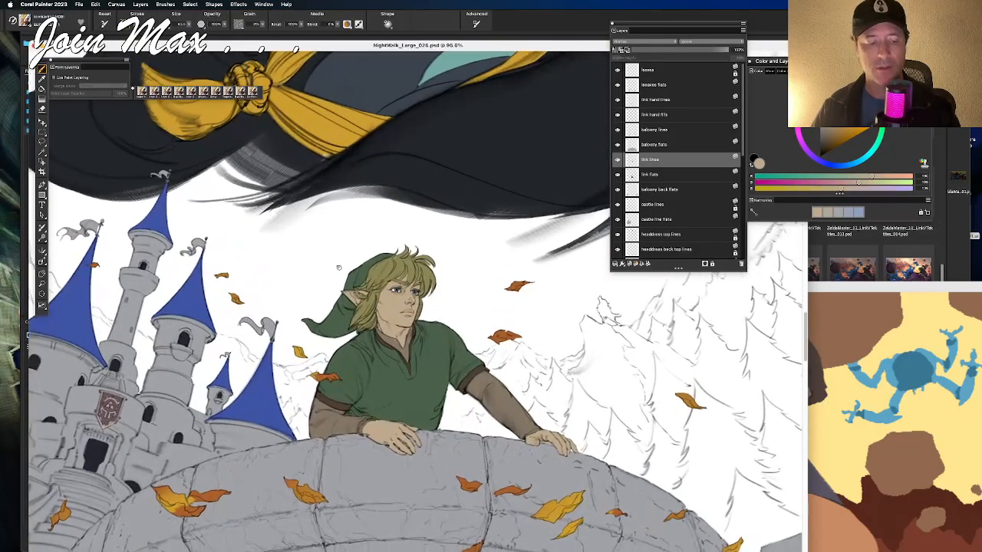
mouse_move(338, 268)
mouse_down()
mouse_move(436, 106)
mouse_move(411, 202)
mouse_move(499, 185)
mouse_up()
key(super+plus)
key(super+plus)
key(f)
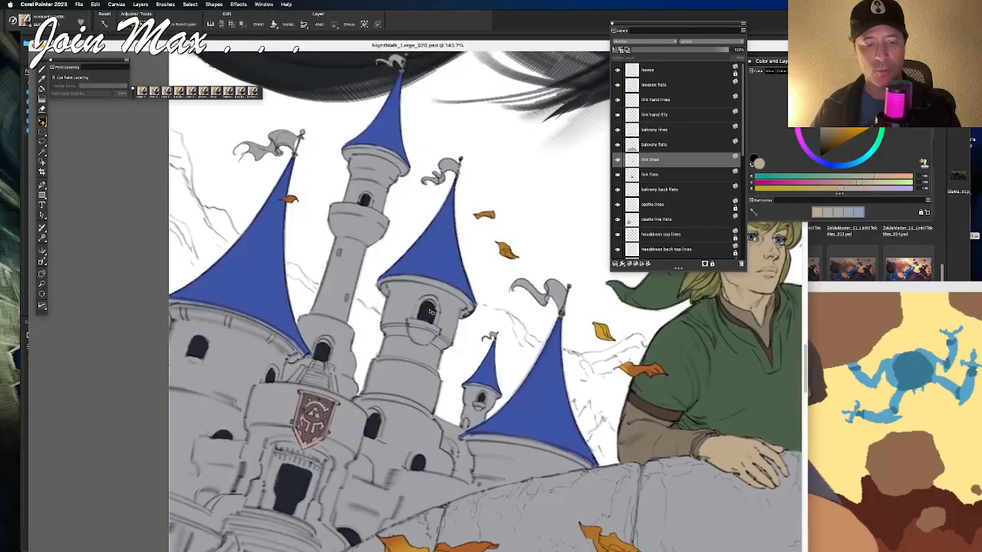
key(super+0)
drag(279, 281, 256, 279)
key(super+minus)
key(super+minus)
key(super+minus)
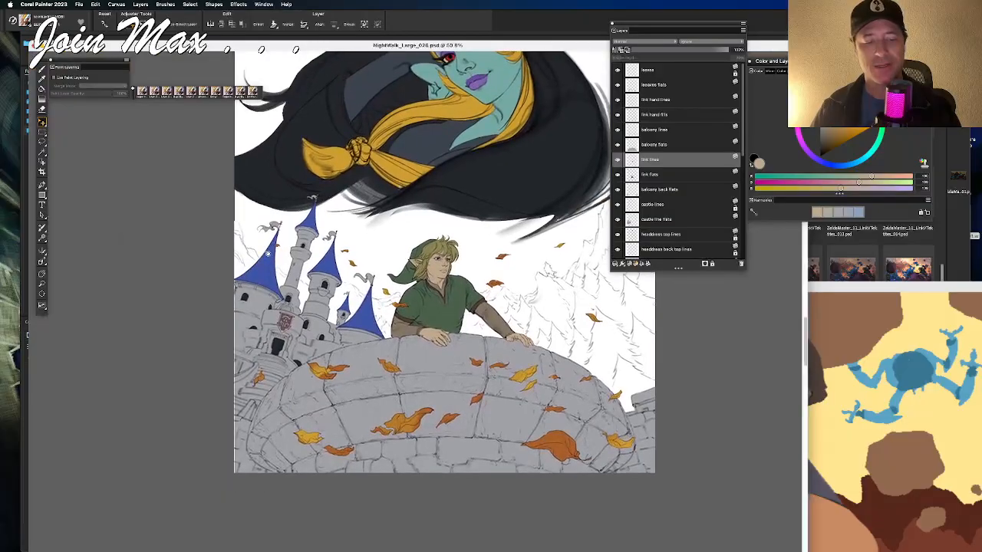
Step: Make the castle line flats layer active and check its contents by hiding and showing it
key(super+equal)
key(super+equal)
drag(318, 294, 409, 307)
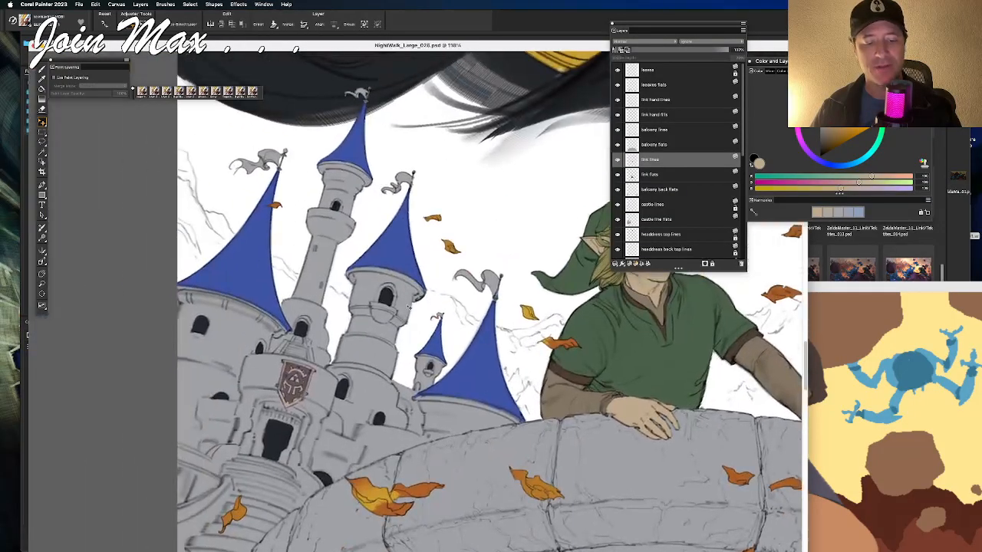
right_click(401, 302)
click(418, 314)
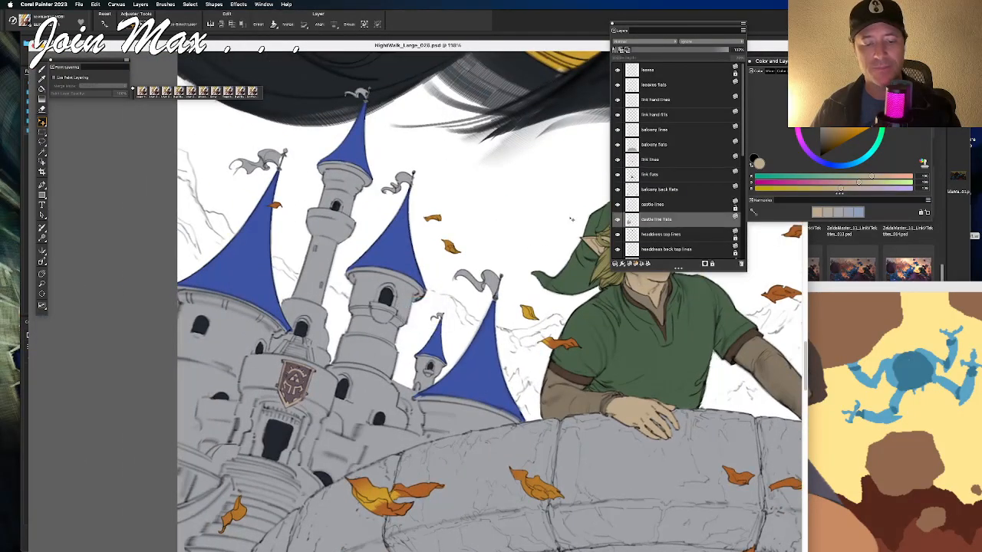
click(618, 219)
click(617, 220)
key(super+plus)
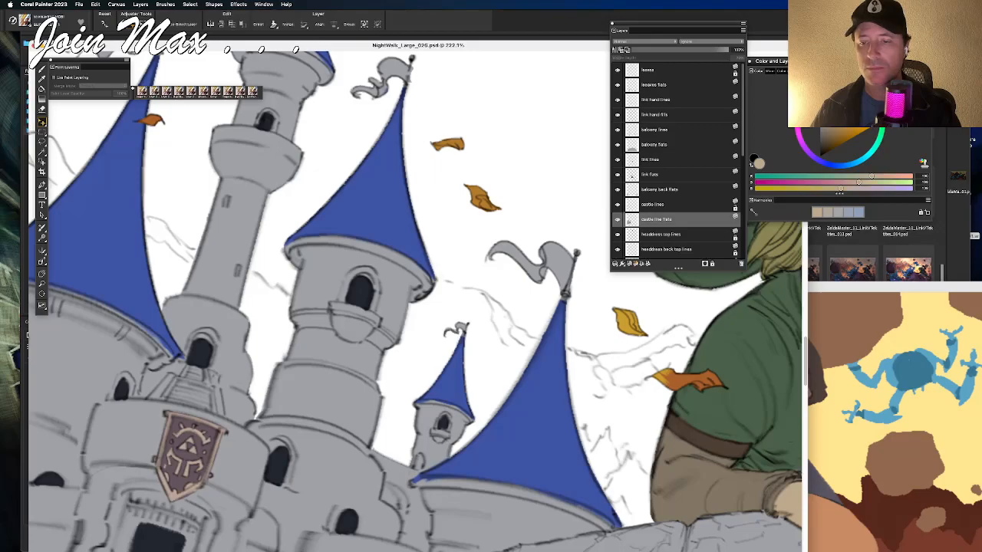
Step: Mix a lighter warm yellow and paint the arched window of the middle castle tower with it, so it looks lit
drag(832, 113, 824, 83)
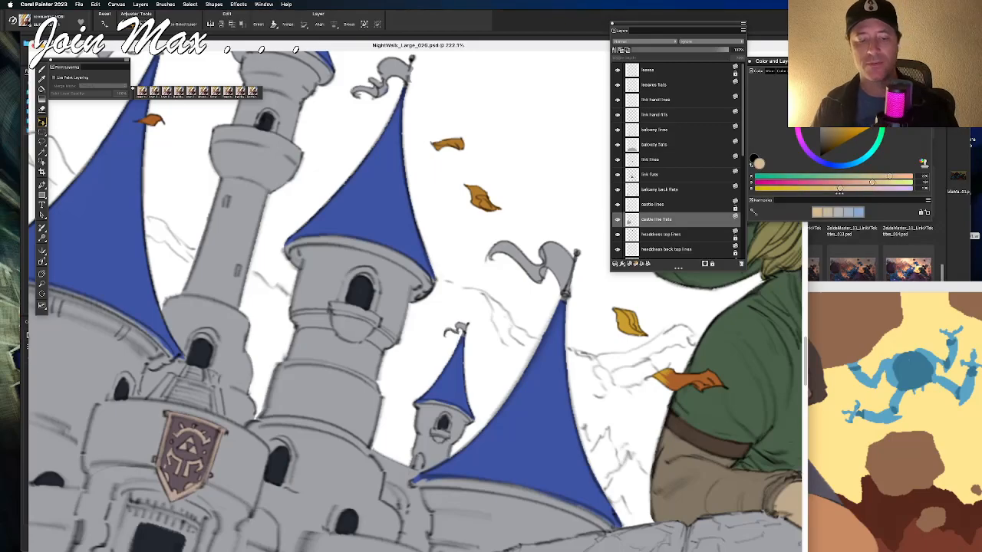
key(b)
mouse_move(361, 287)
mouse_down()
mouse_move(368, 302)
mouse_move(352, 304)
mouse_move(357, 281)
mouse_move(366, 303)
mouse_move(359, 281)
mouse_move(353, 293)
mouse_move(361, 279)
mouse_move(372, 307)
mouse_up()
key(super+z)
key(super+z)
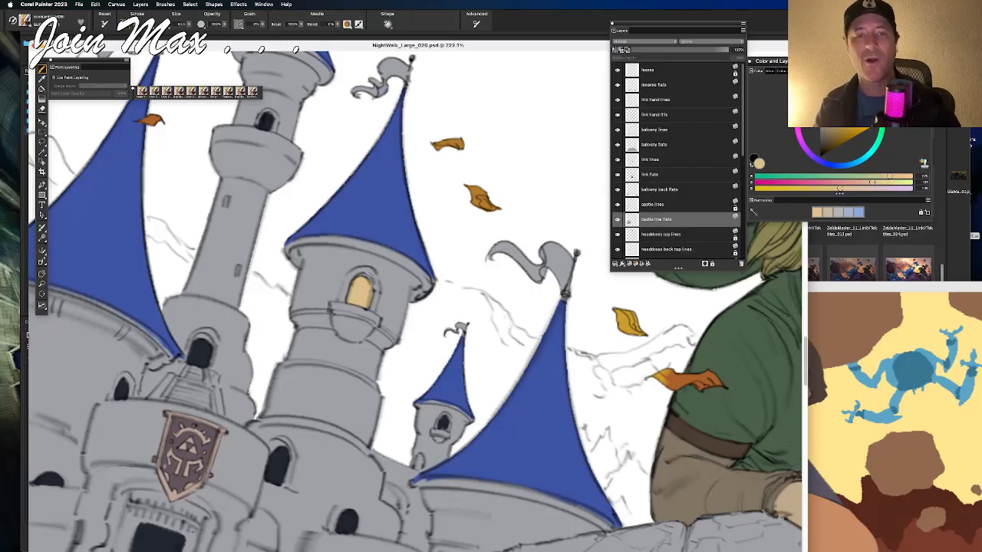
Step: Review the lit window within the whole scene and save the illustration as a new iterative version
scroll(367, 276, down, 14)
scroll(422, 318, up, 5)
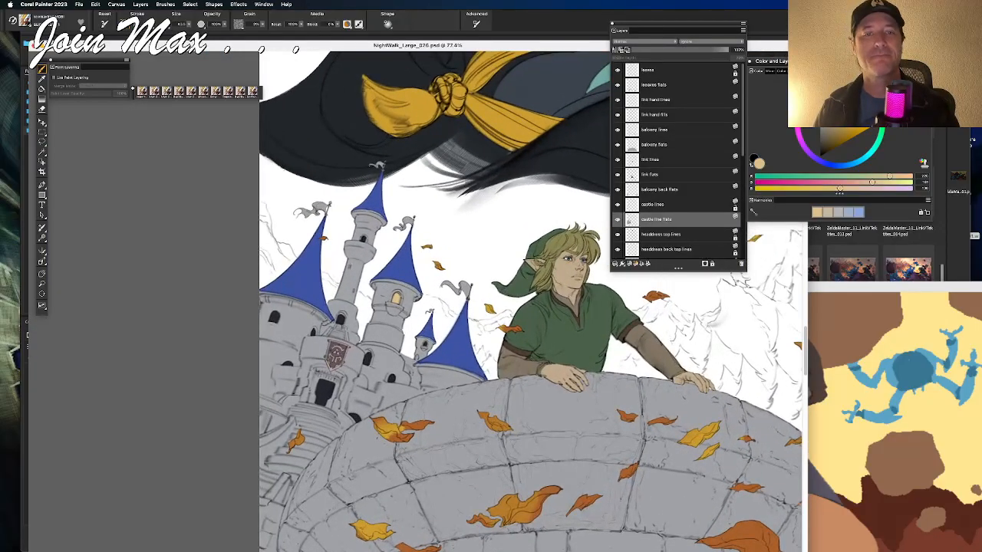
scroll(530, 299, up, 2)
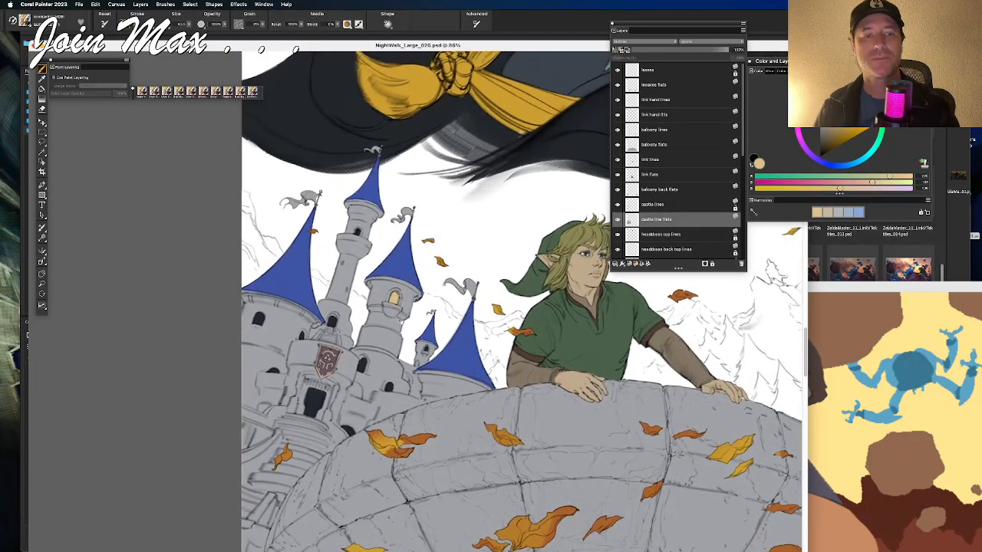
scroll(244, 315, down, 3)
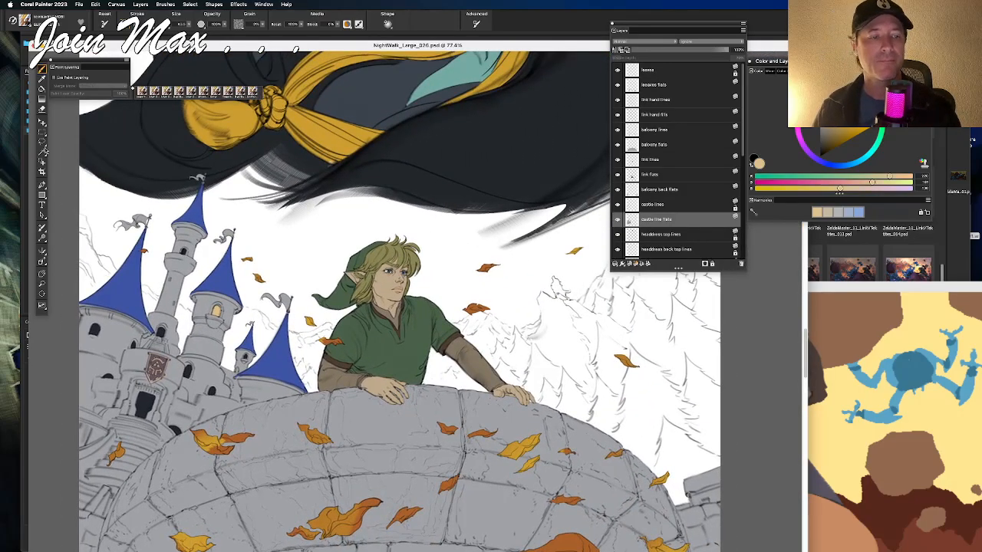
click(80, 5)
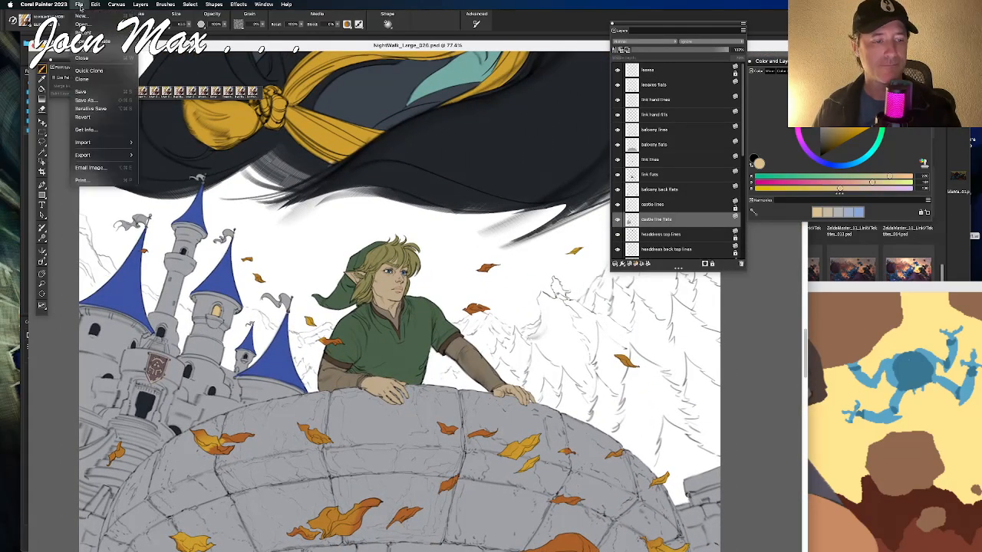
click(92, 108)
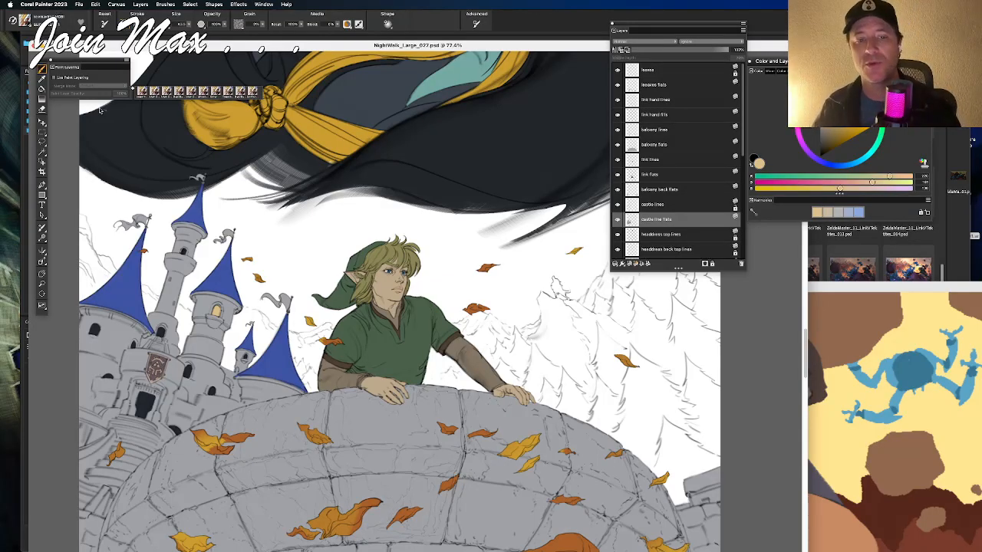
drag(458, 247, 642, 310)
key(super+plus)
key(super+plus)
key(super+plus)
drag(551, 337, 545, 338)
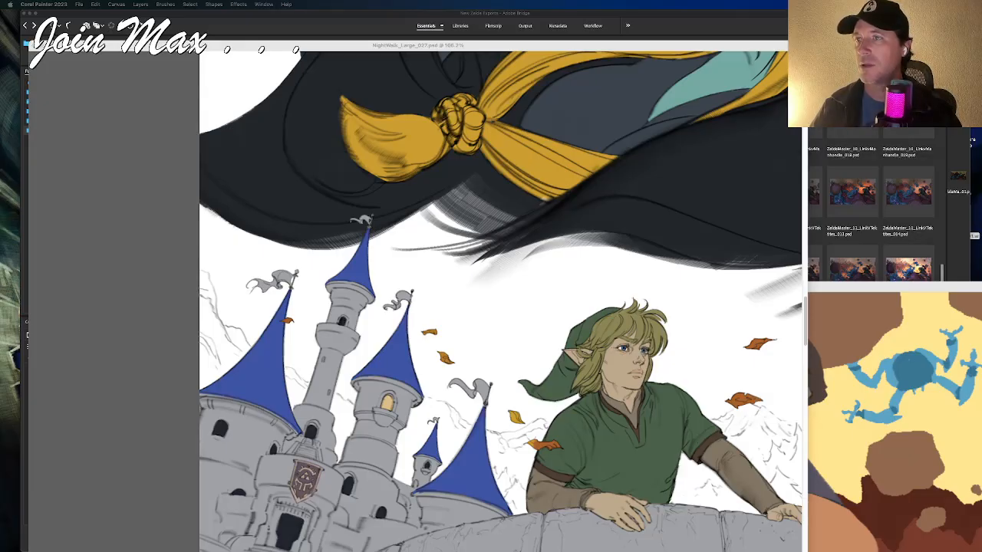
Step: Switch to the Quickposes website in Chrome, enlarge the browser window and magnify the page
drag(460, 548, 442, 23)
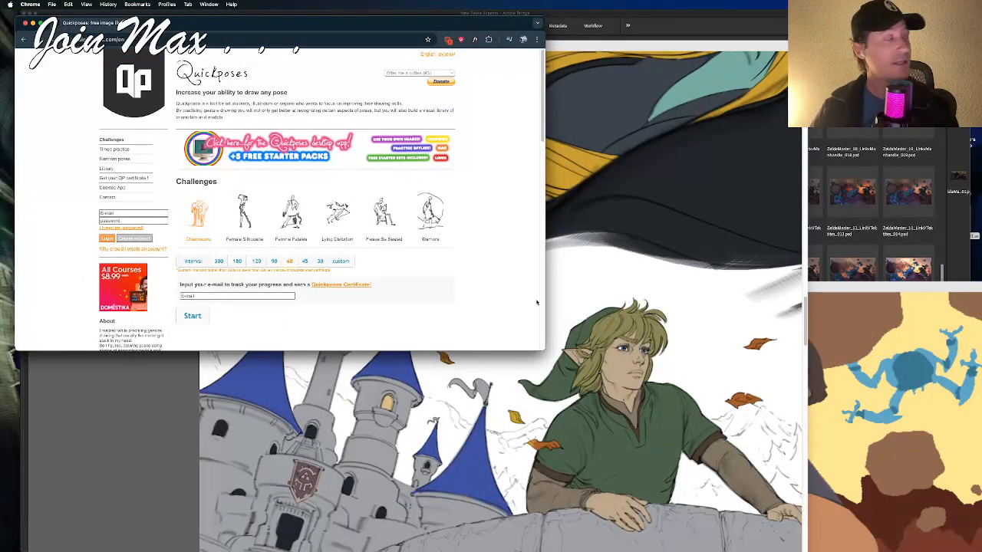
drag(544, 347, 948, 549)
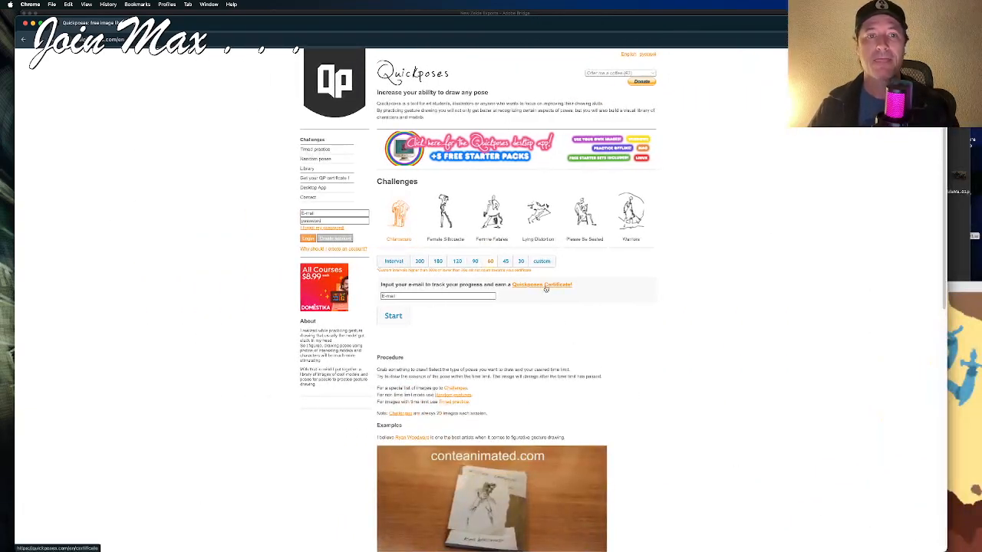
key(super+equal)
key(super+equal)
key(super+equal)
key(super+equal)
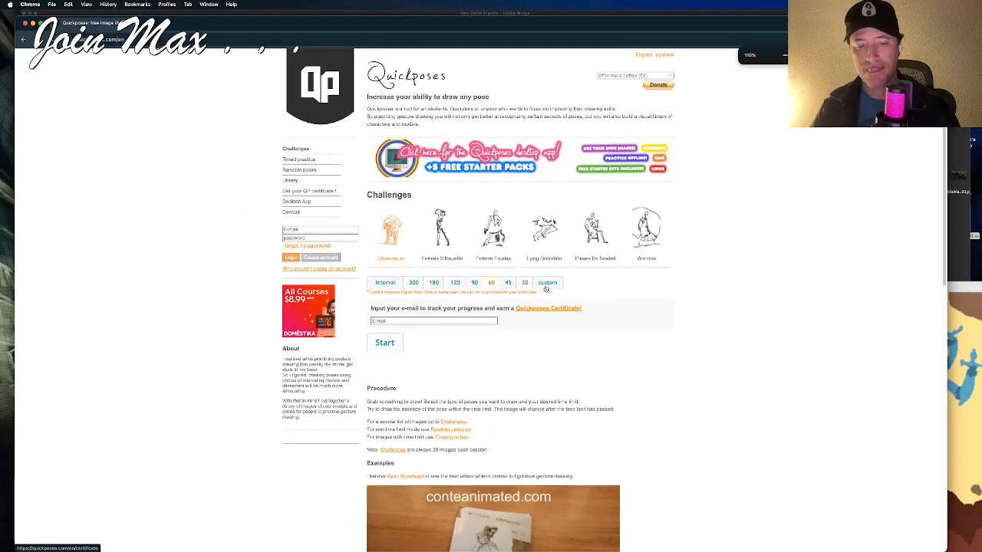
Step: Look over the pose challenges, interval choices and e-mail field, leaving the e-mail field empty
scroll(525, 292, down, 2)
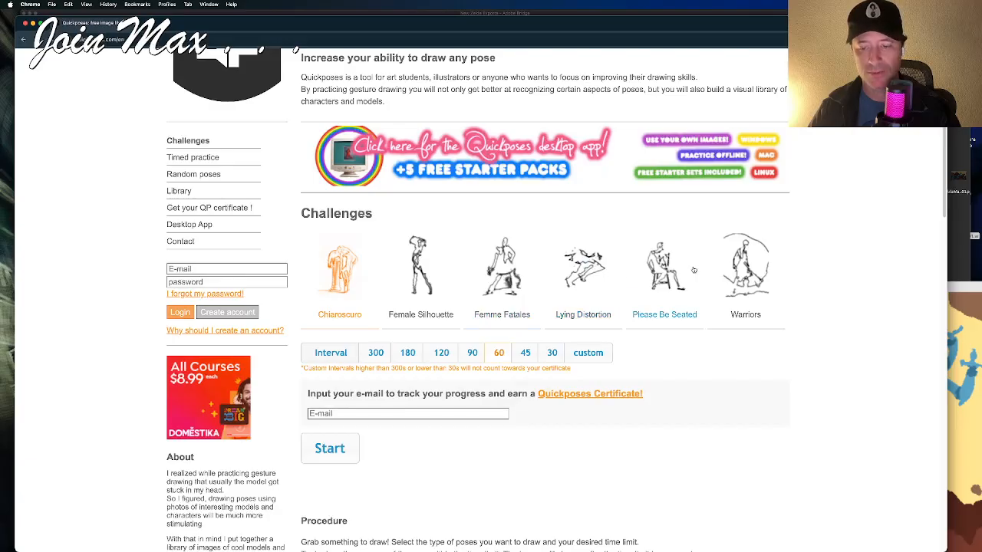
scroll(689, 280, down, 5)
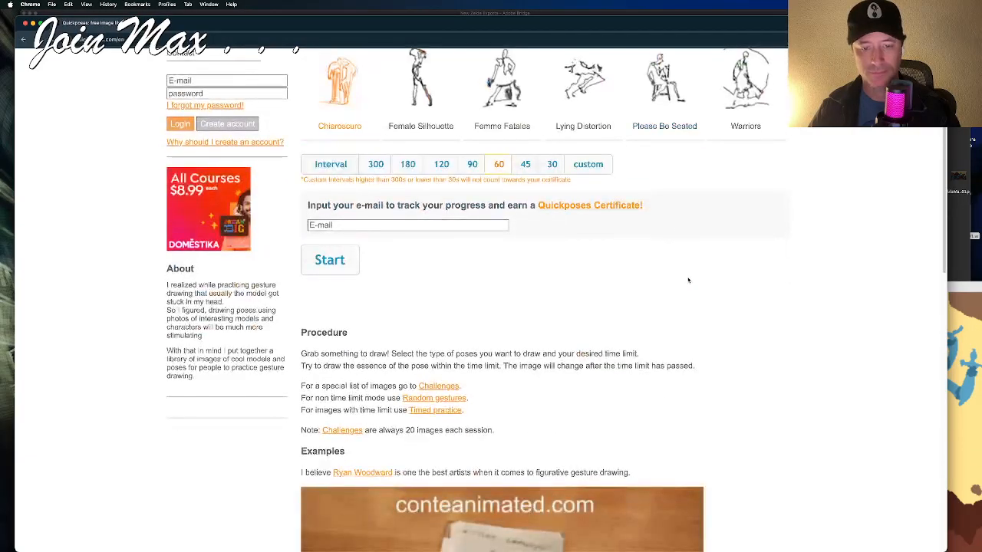
scroll(687, 278, up, 3)
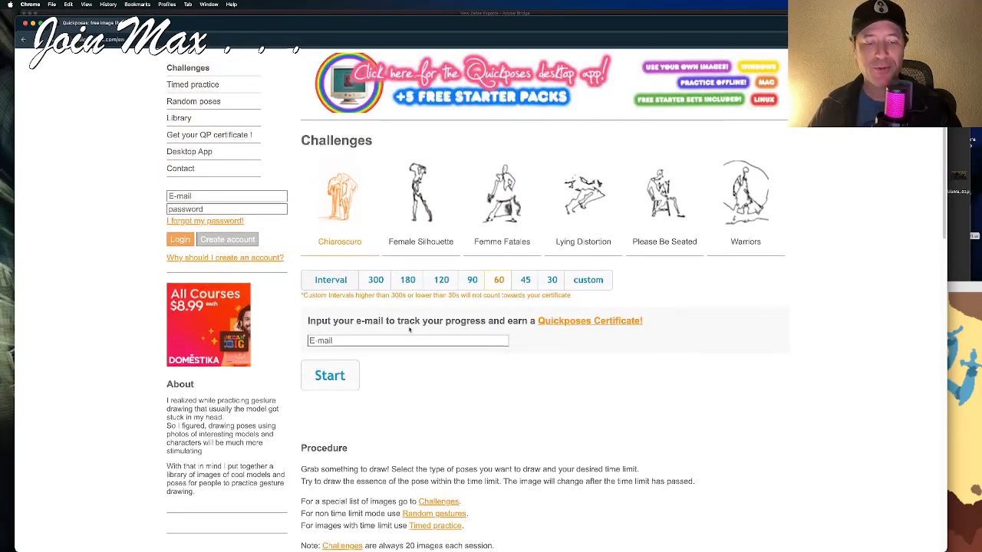
click(455, 340)
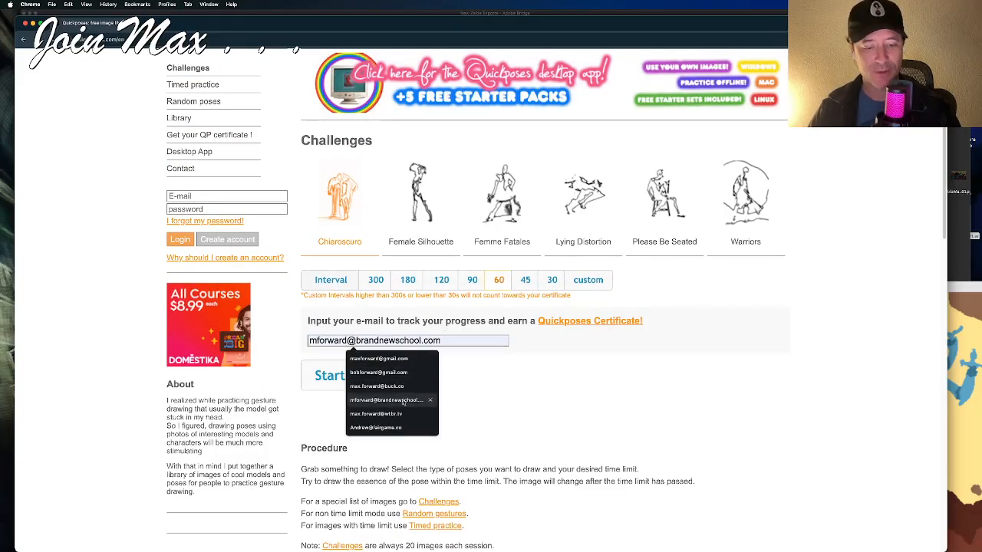
click(516, 445)
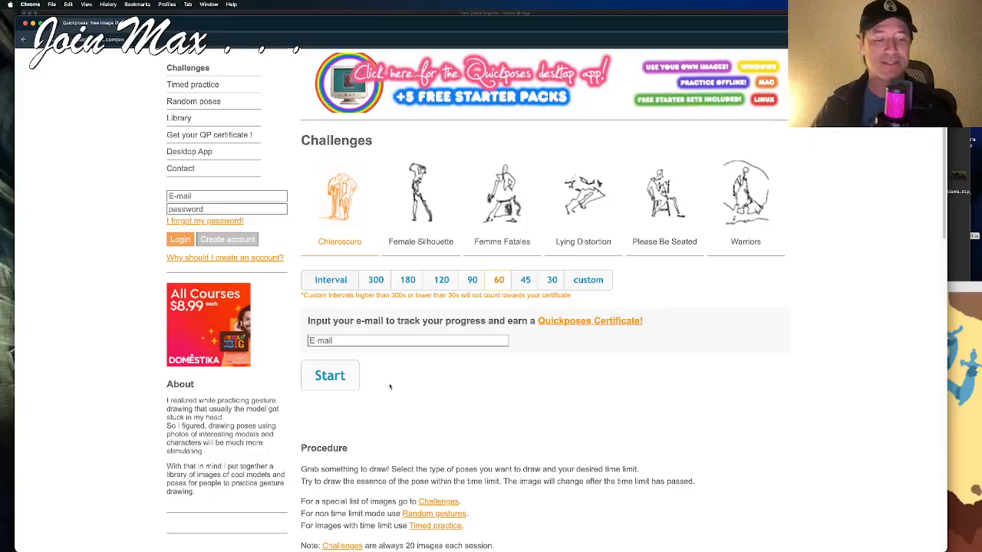
Step: Read the practice procedure and look through the example video and figure drawings below it
scroll(399, 382, down, 1)
scroll(399, 382, down, 5)
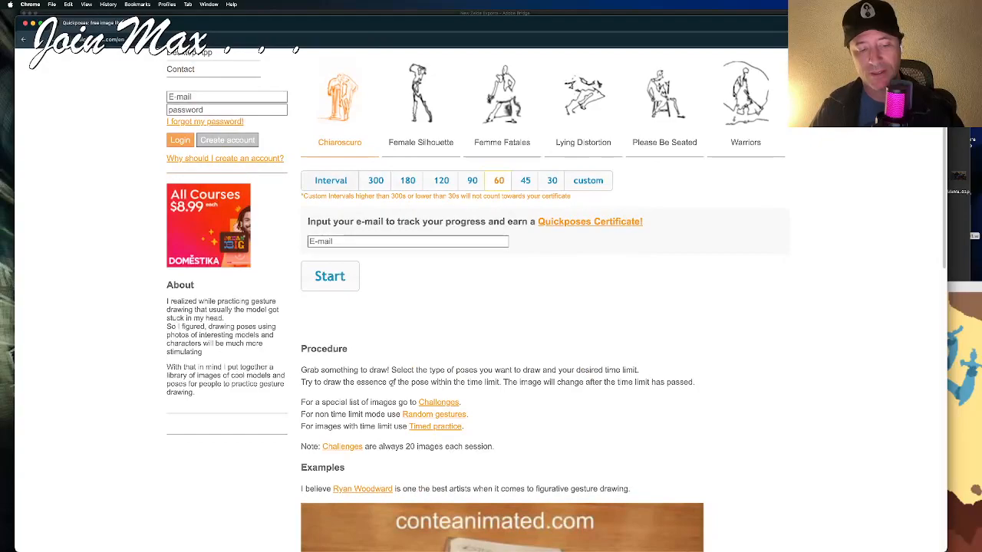
scroll(392, 384, down, 4)
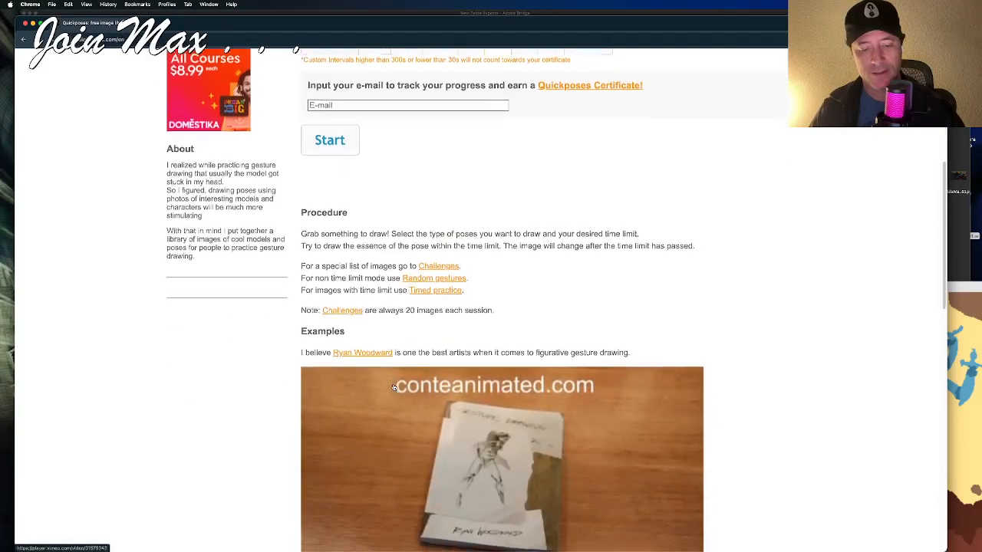
scroll(392, 387, down, 2)
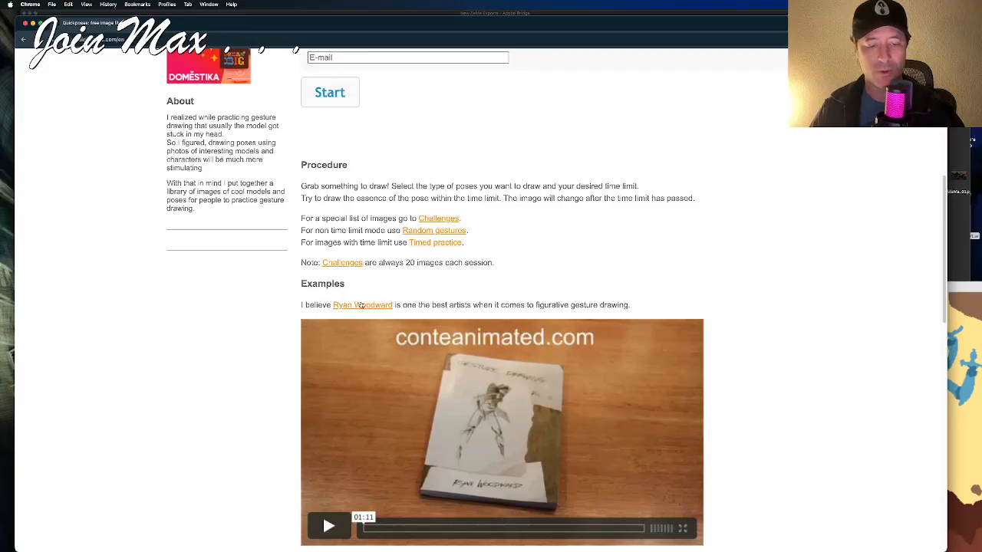
scroll(451, 306, down, 5)
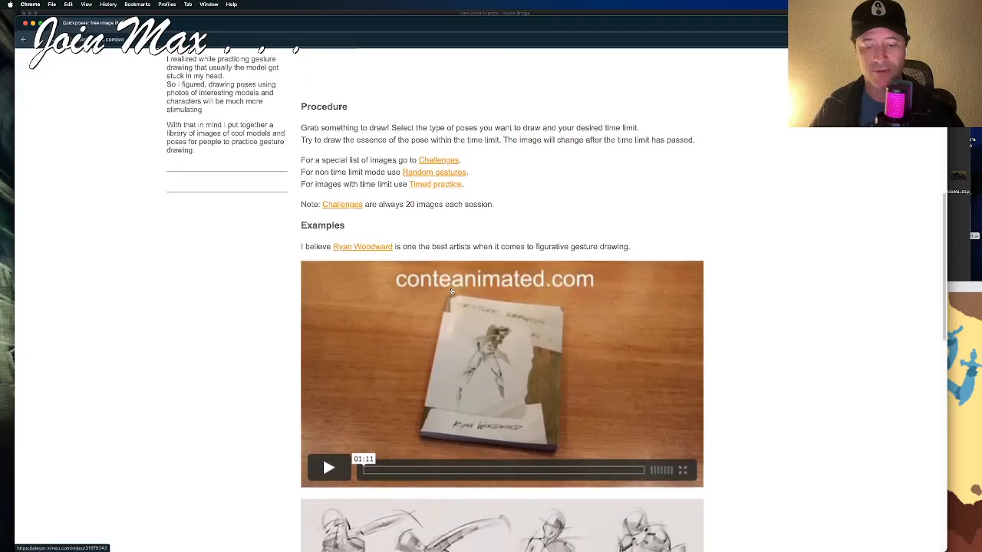
scroll(450, 291, down, 5)
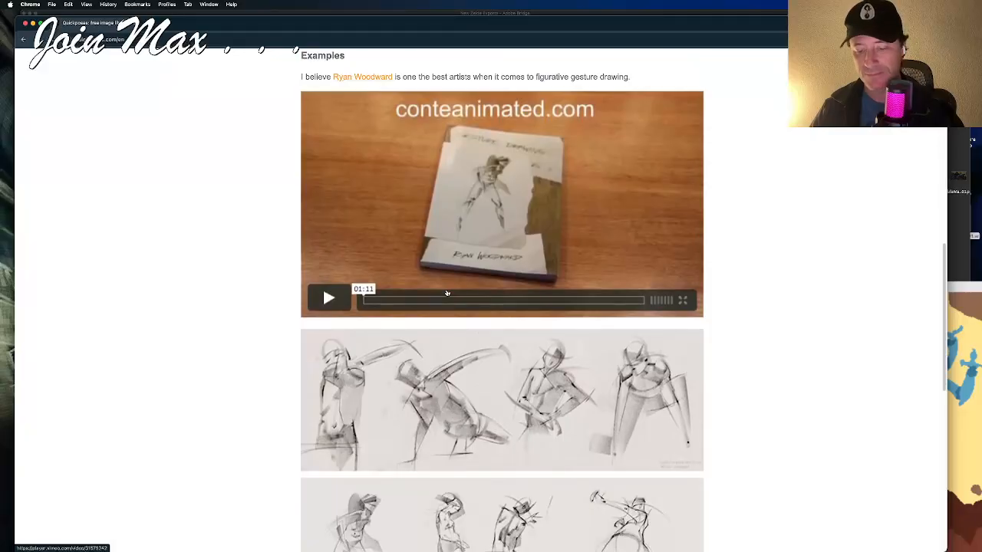
scroll(444, 295, down, 8)
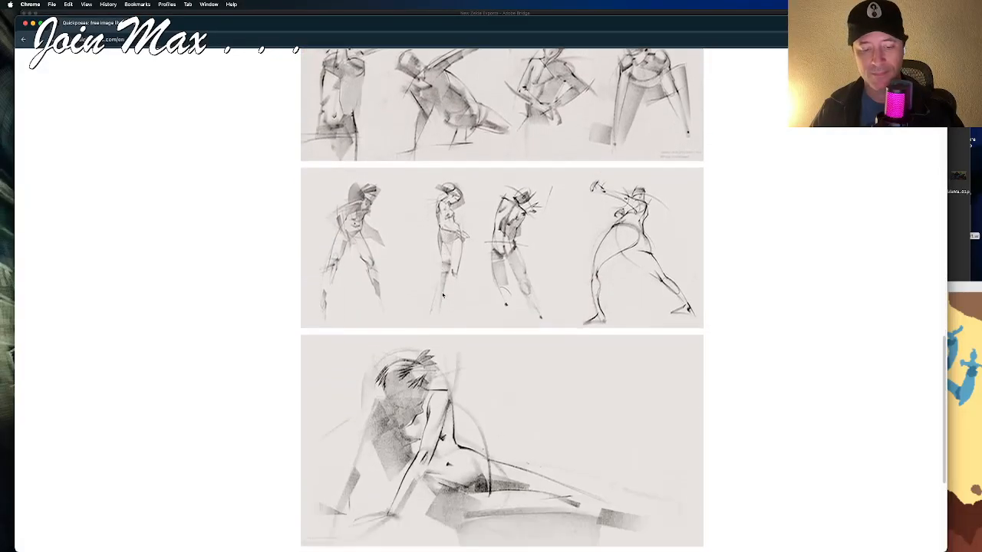
Step: Study the example gesture drawings, from the standing figures to the reclining one, and the drawing tips beneath them
scroll(442, 296, up, 6)
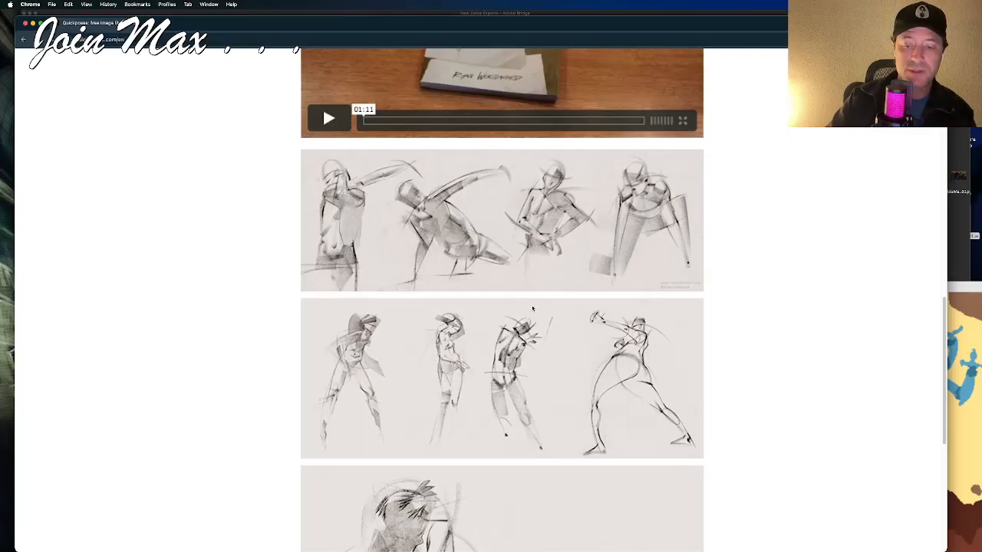
scroll(491, 274, down, 5)
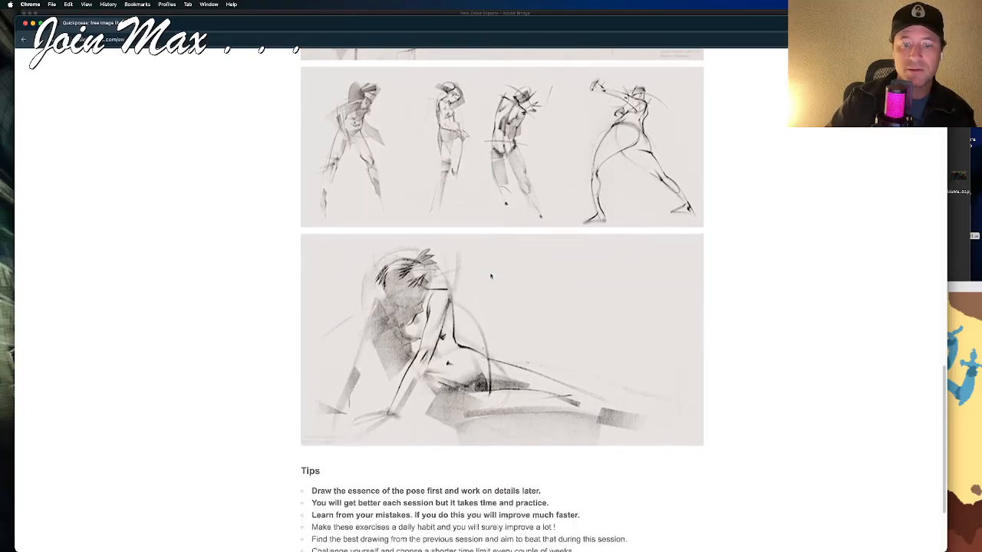
scroll(491, 276, up, 2)
scroll(491, 276, down, 1)
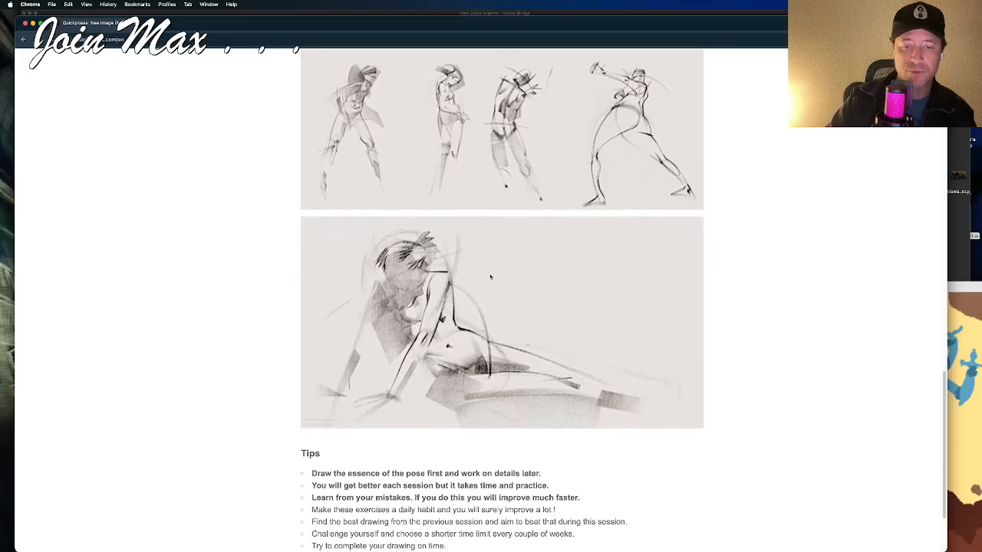
scroll(491, 276, up, 3)
scroll(491, 277, down, 1)
scroll(491, 277, up, 4)
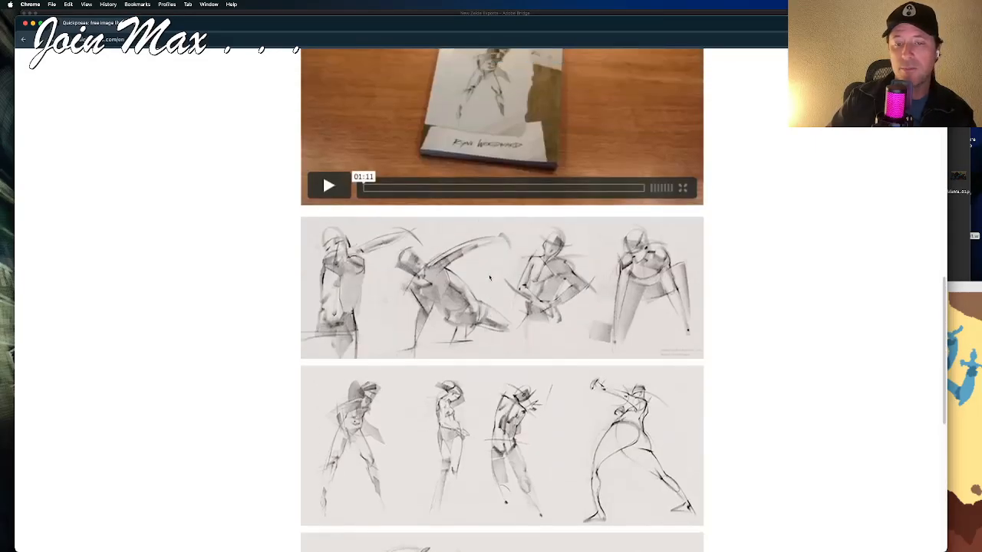
scroll(490, 278, up, 3)
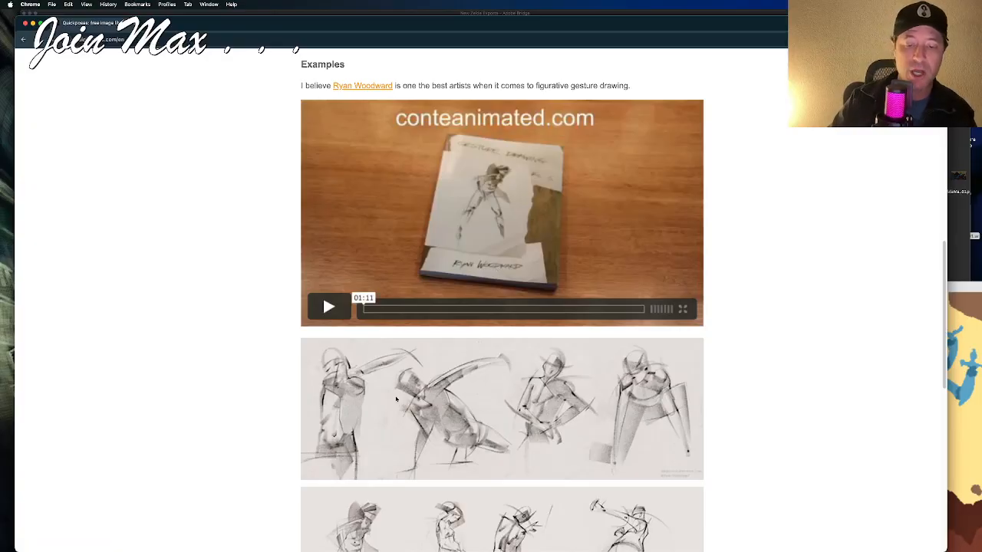
scroll(407, 368, down, 4)
scroll(389, 351, down, 1)
scroll(389, 351, down, 4)
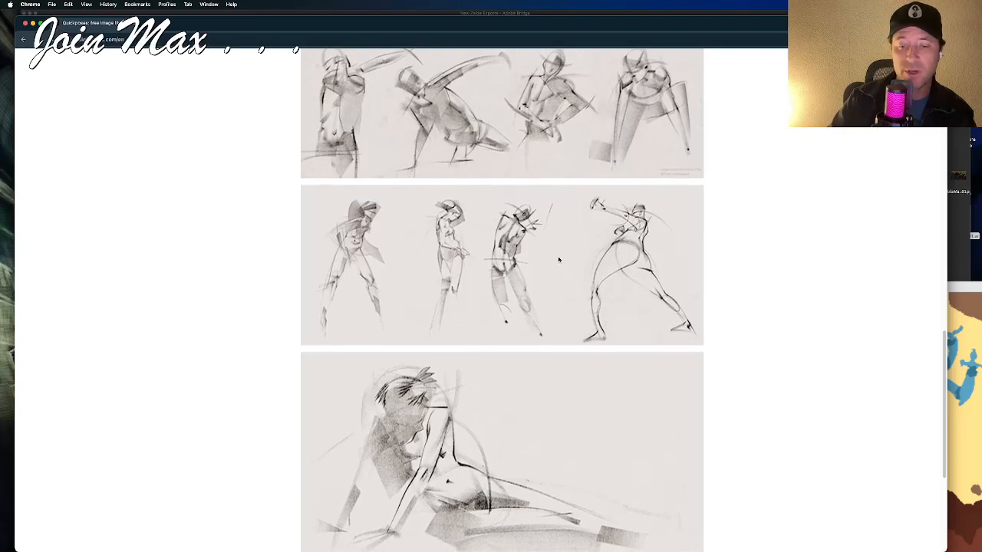
scroll(544, 262, down, 1)
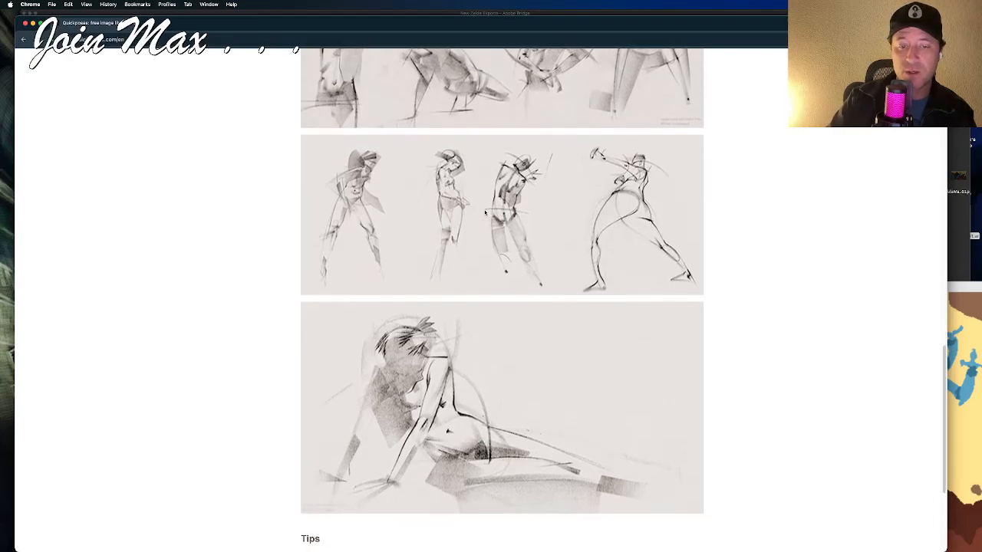
scroll(489, 216, up, 2)
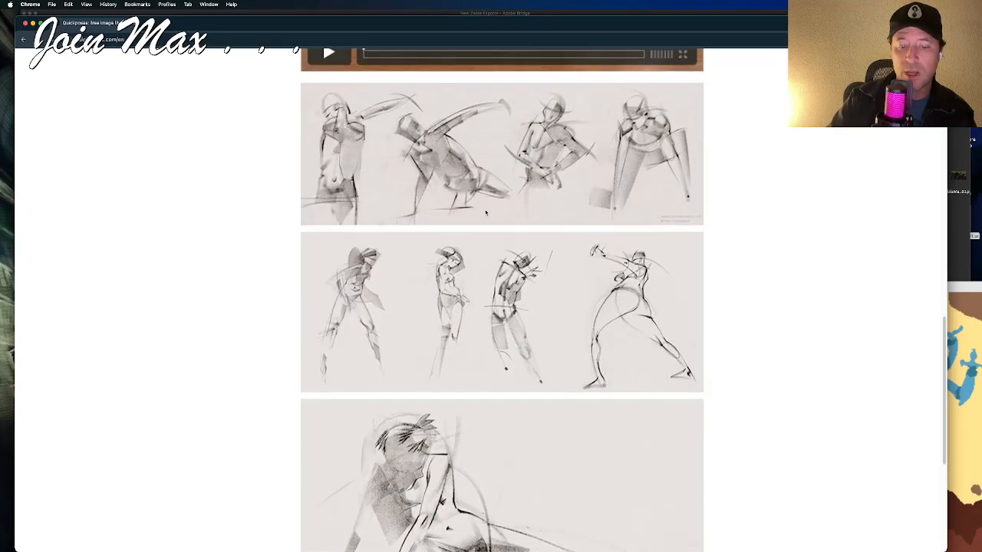
scroll(485, 213, down, 6)
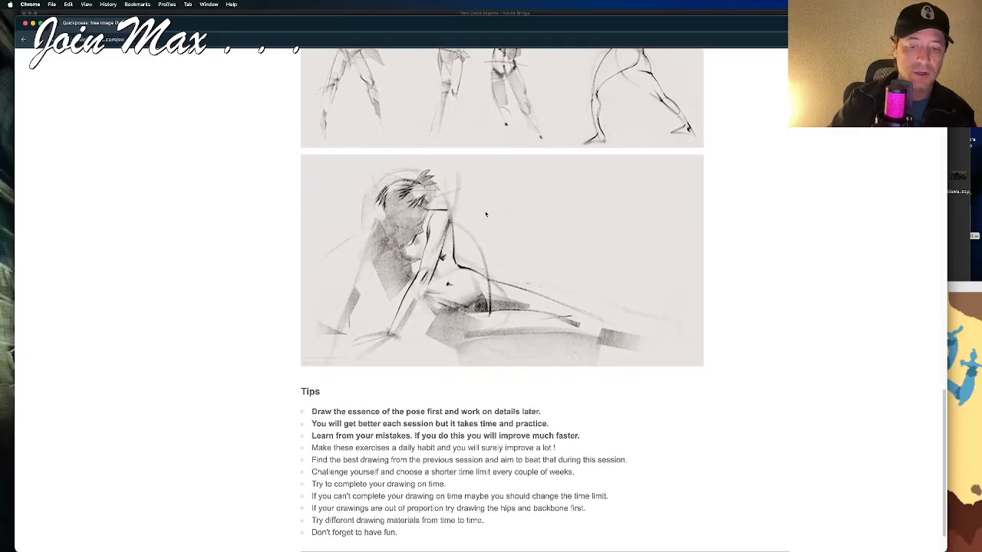
scroll(537, 219, up, 2)
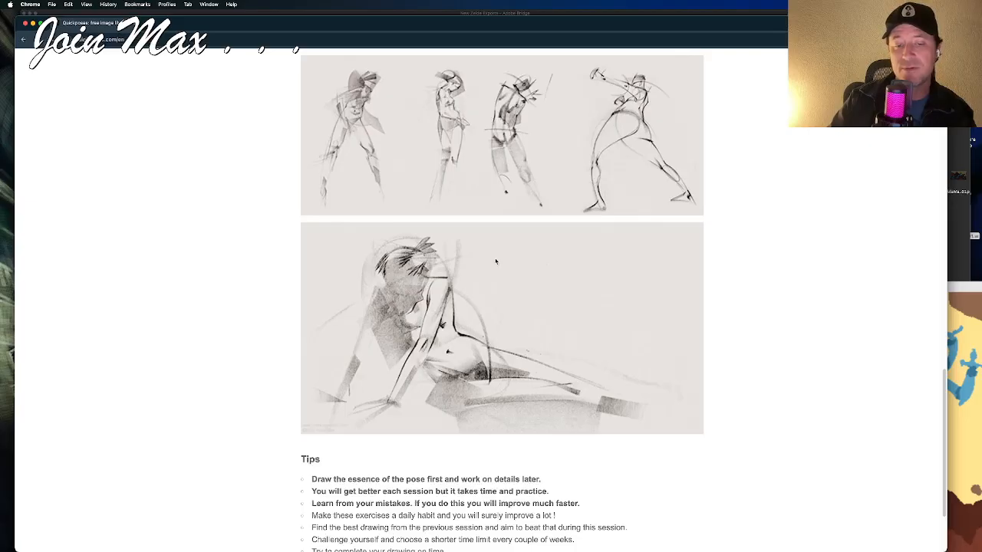
Step: Reposition the Quickposes window over the painting, widen it and return to the top of the page
scroll(496, 261, down, 1)
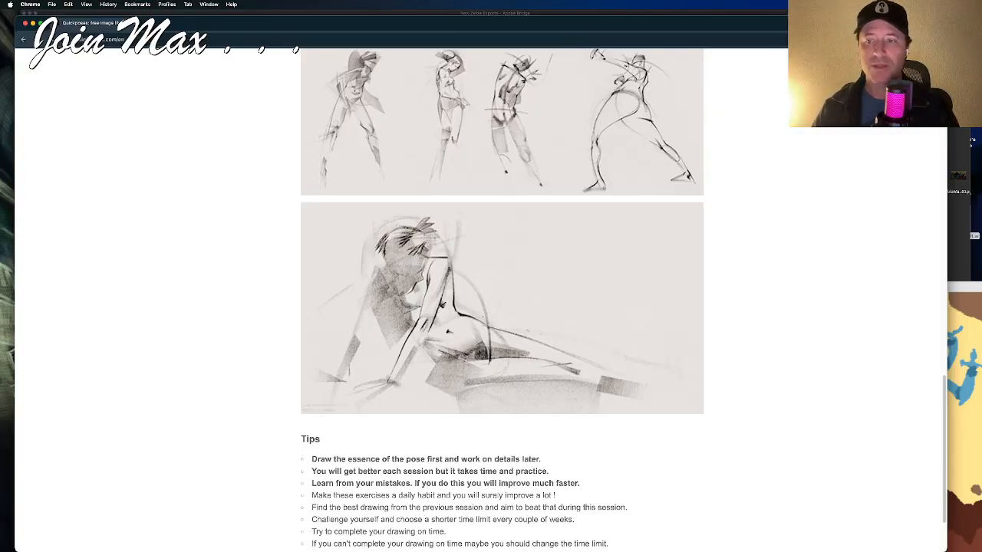
drag(595, 22, 529, 1)
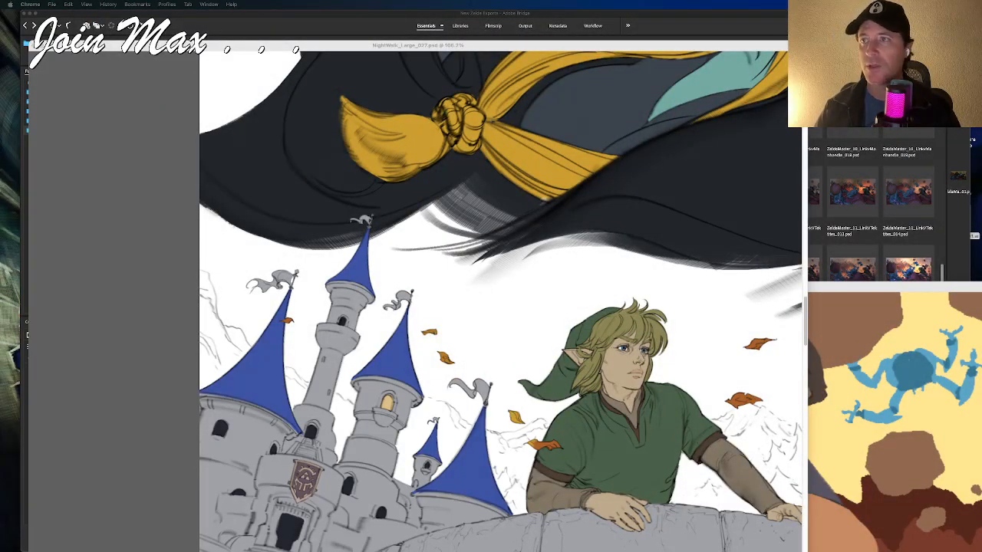
drag(468, 0, 418, 208)
scroll(508, 320, up, 10)
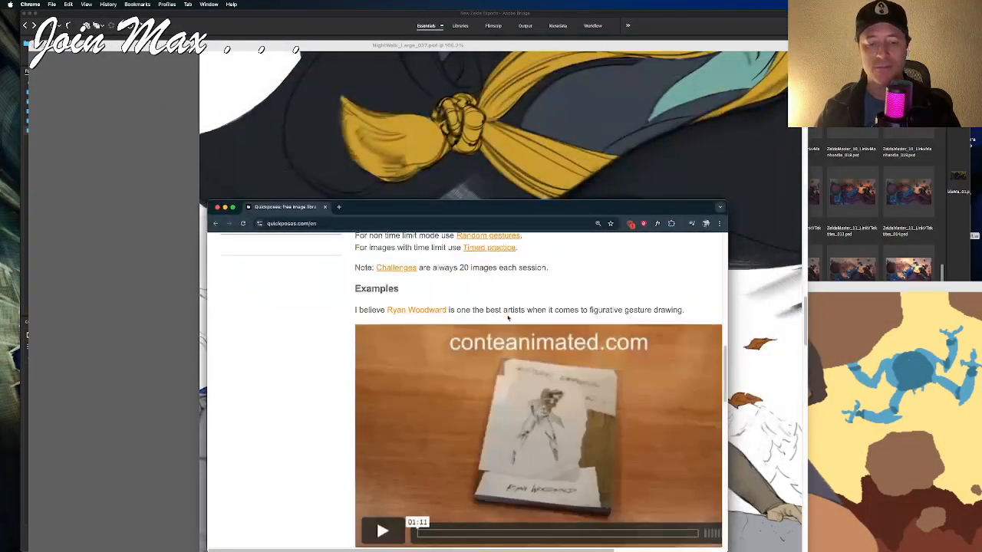
scroll(508, 319, up, 5)
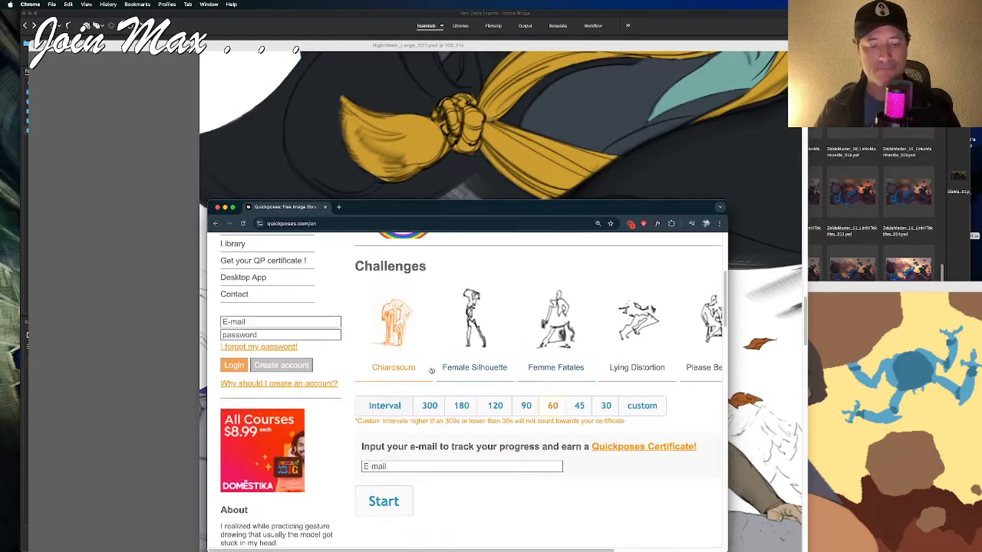
drag(727, 379, 980, 376)
scroll(368, 414, up, 5)
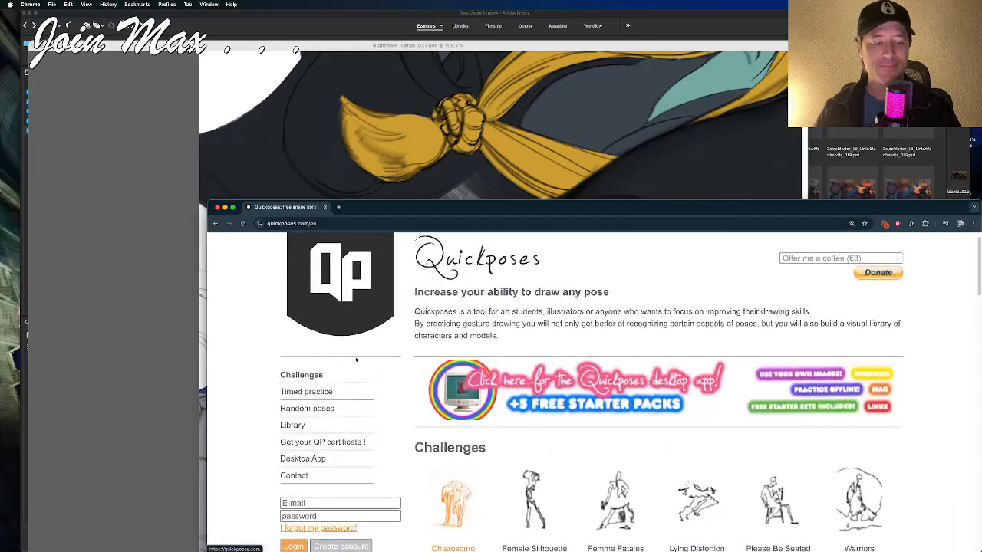
Step: Look through the site's About text, practice procedure, example drawings and drawing tips again
scroll(368, 416, down, 10)
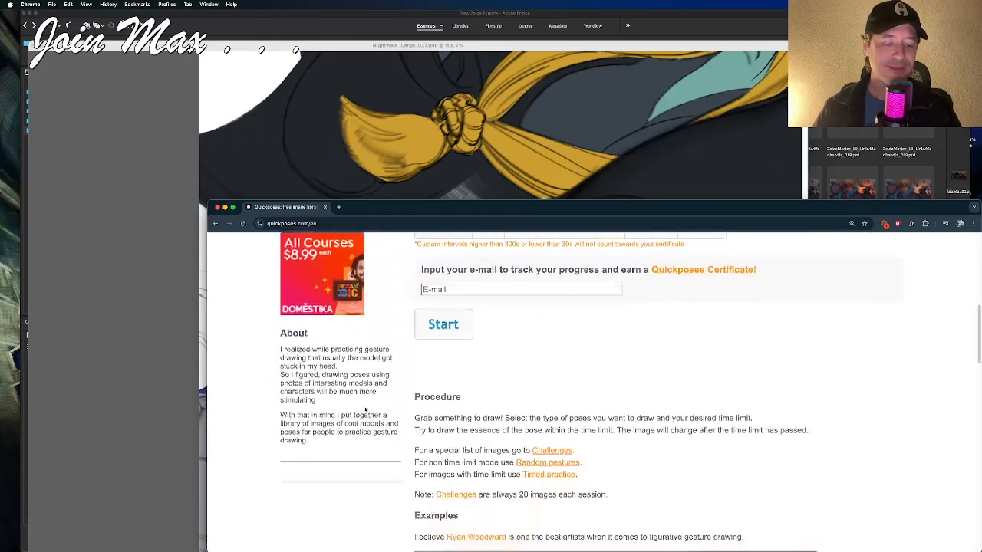
scroll(365, 411, down, 2)
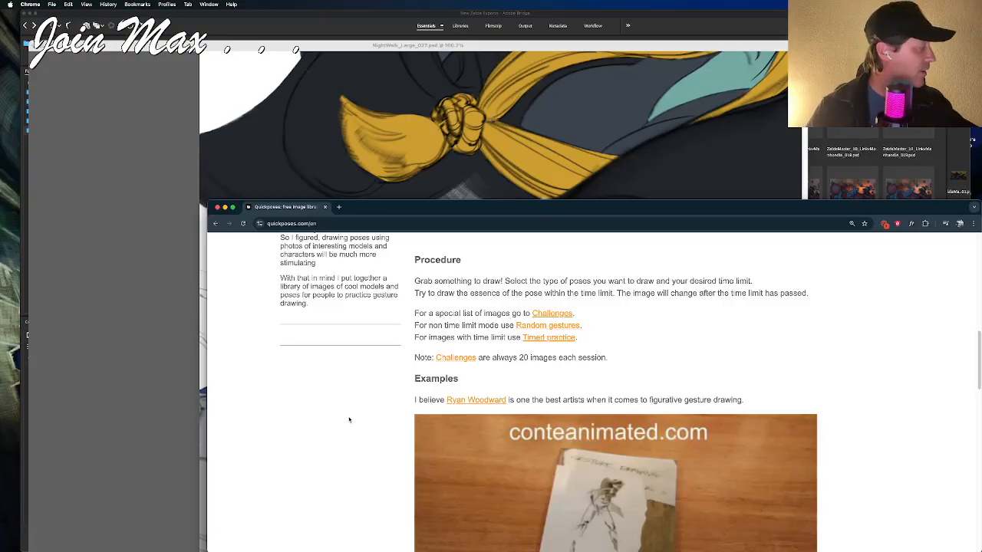
scroll(312, 430, down, 2)
scroll(311, 430, down, 10)
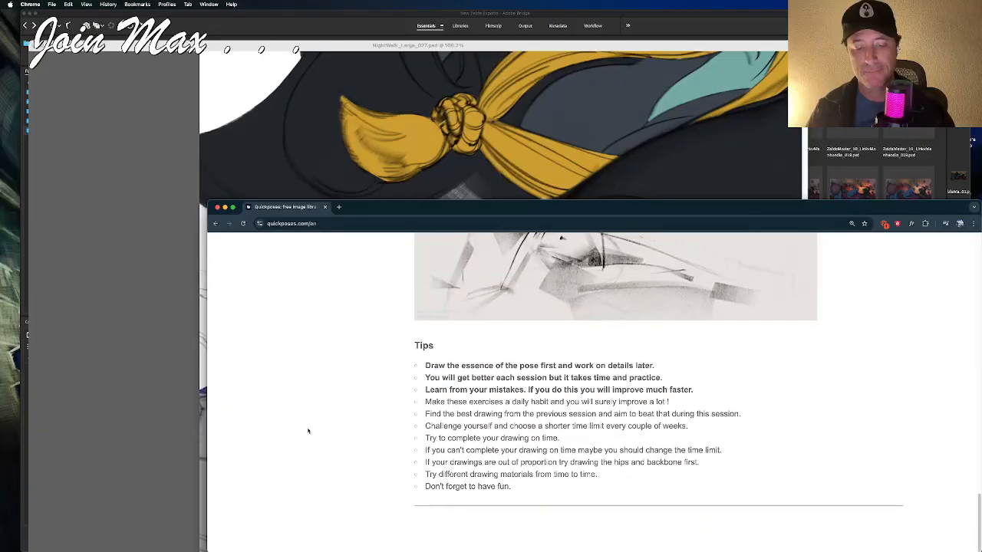
scroll(307, 430, up, 6)
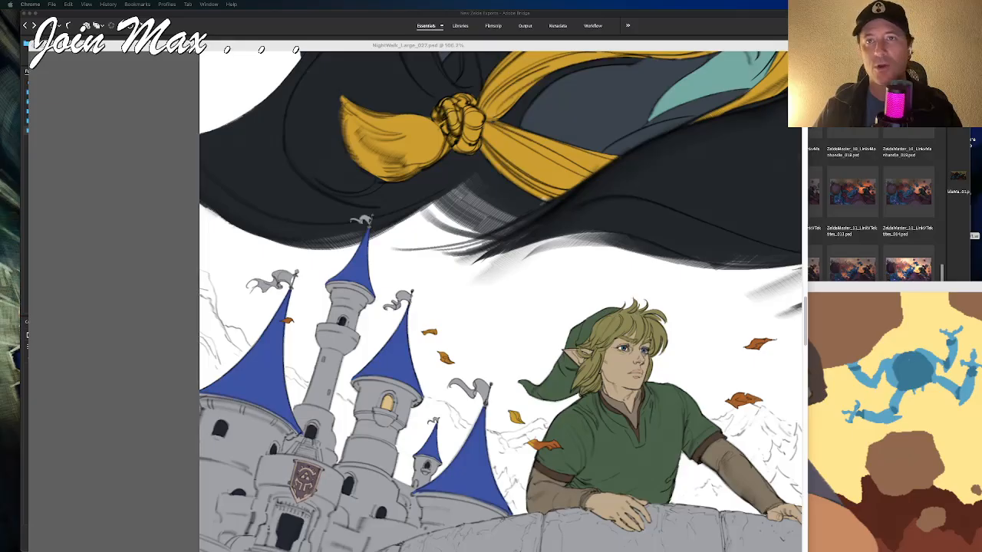
Step: Bring the browser window back over the painting, enlarge it and show the Quickposes introduction and pose challenges
drag(962, 2, 312, 75)
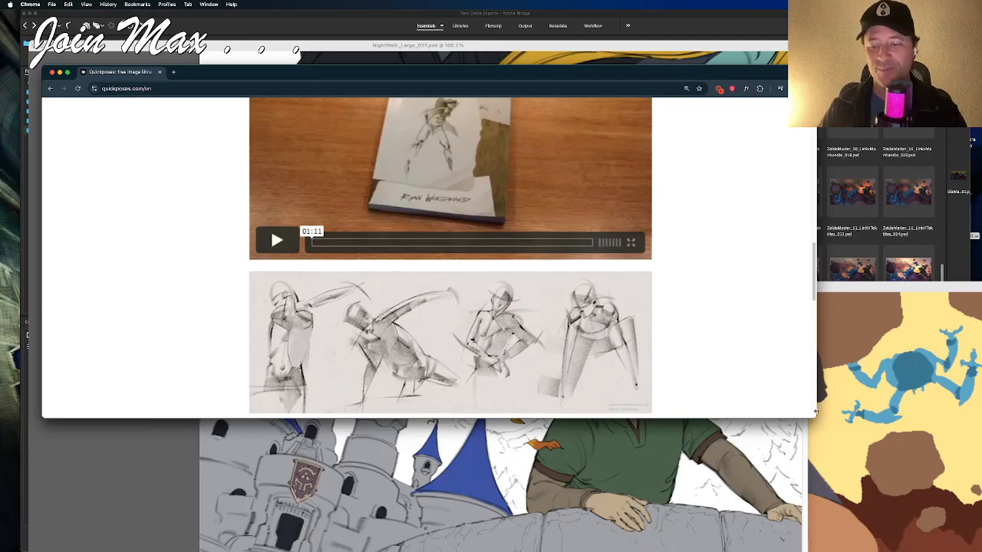
drag(816, 414, 980, 551)
scroll(719, 270, up, 3)
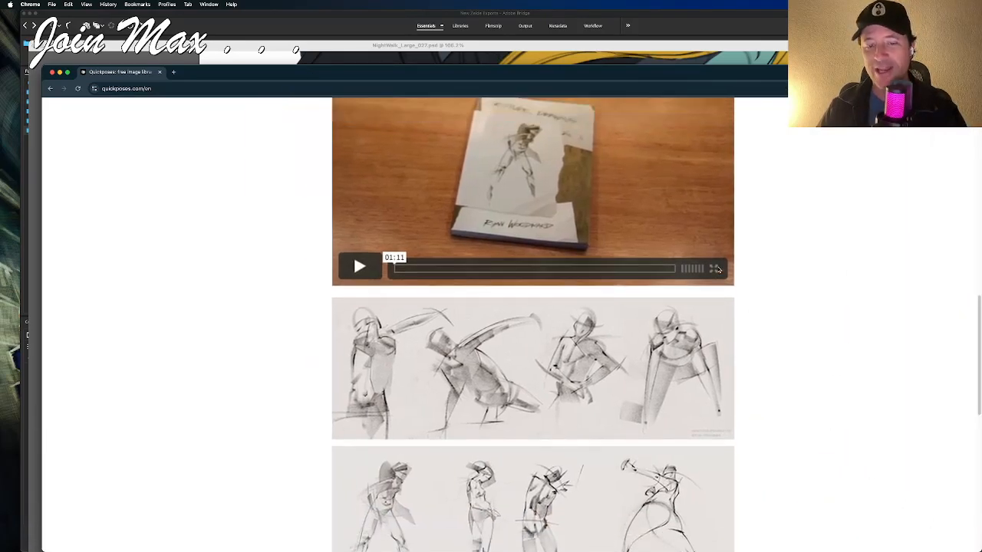
scroll(719, 270, up, 10)
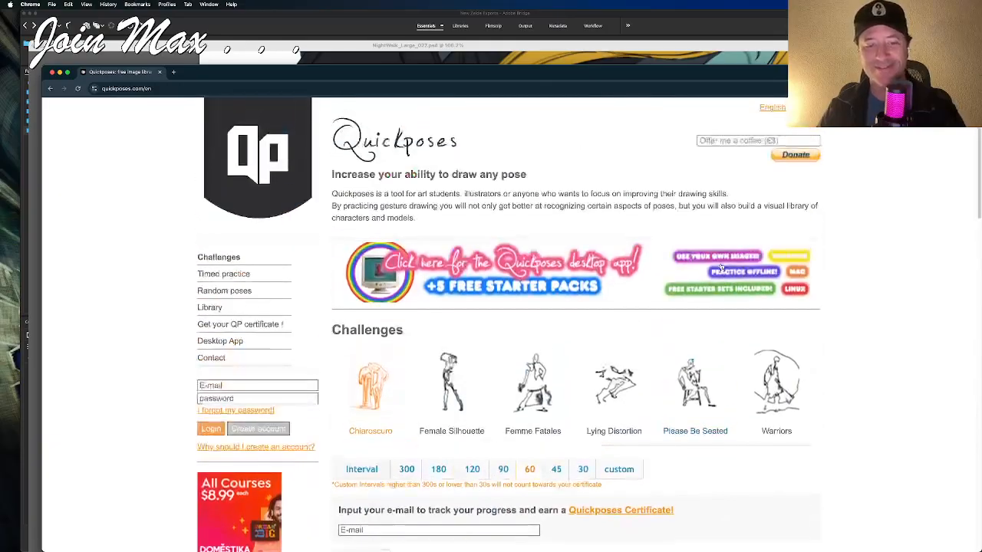
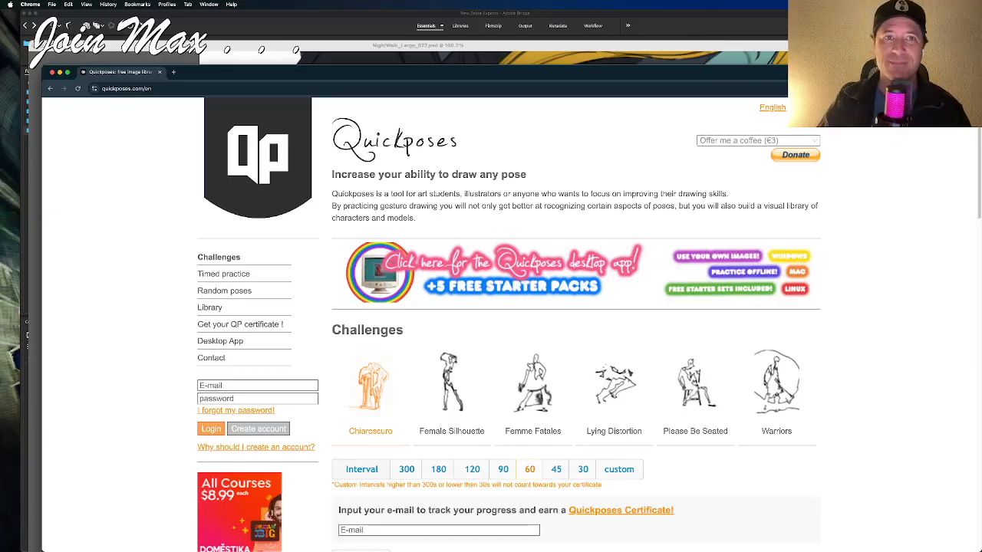
Step: Put the Quickposes window away, switch to Corel Painter and examine Link and the uncoloured forest beyond the balcony
key(super+w)
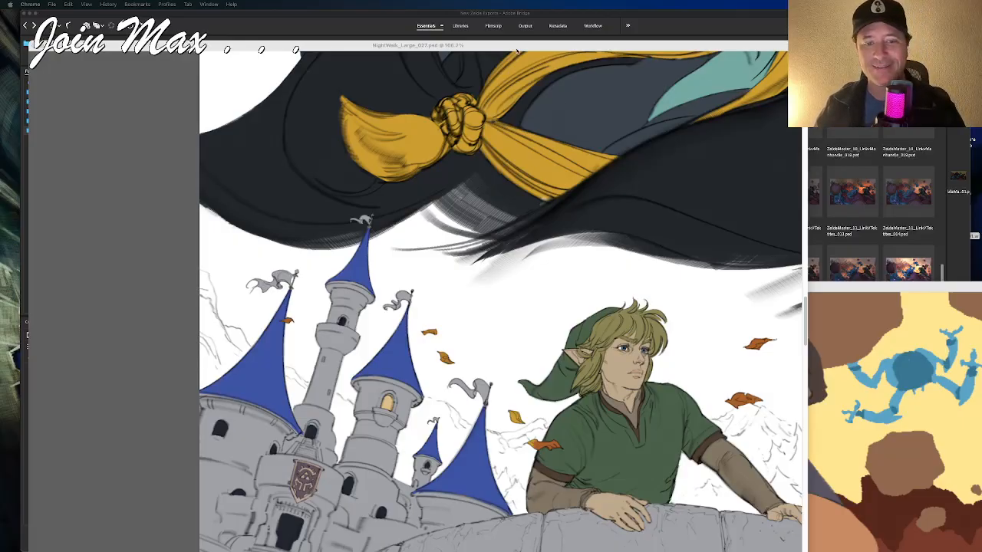
scroll(376, 244, right, 10)
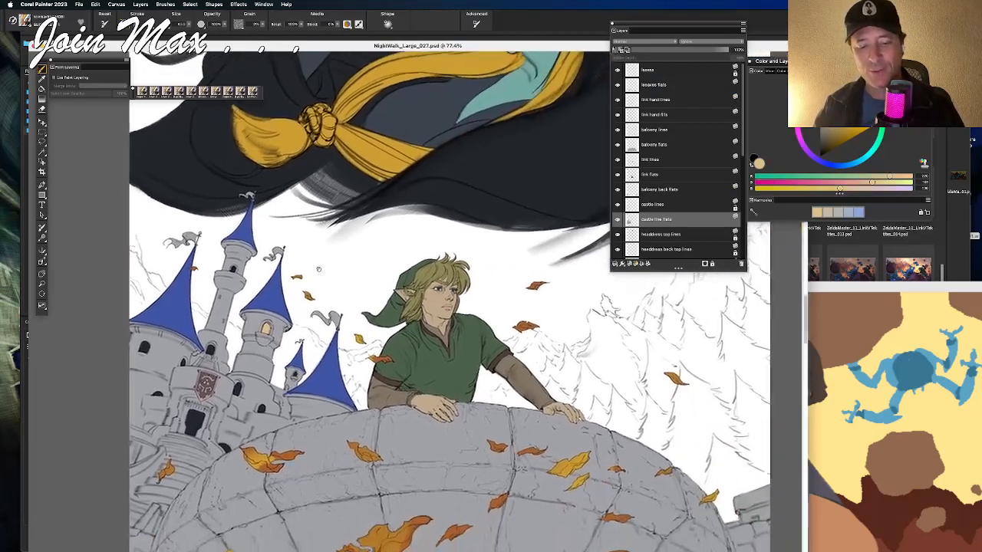
scroll(415, 217, right, 3)
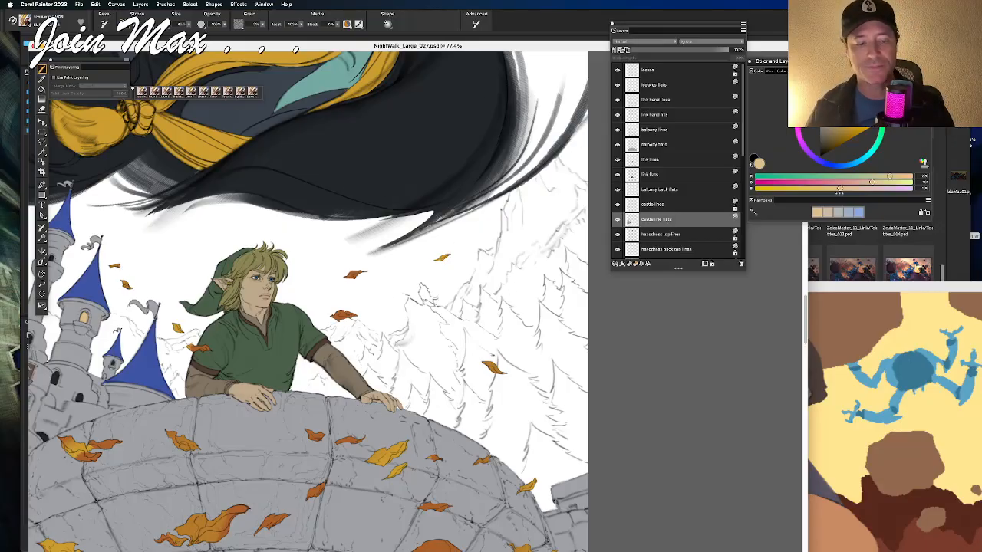
drag(384, 287, 510, 227)
key(super+equal)
key(super+equal)
drag(456, 292, 268, 317)
scroll(653, 229, down, 1)
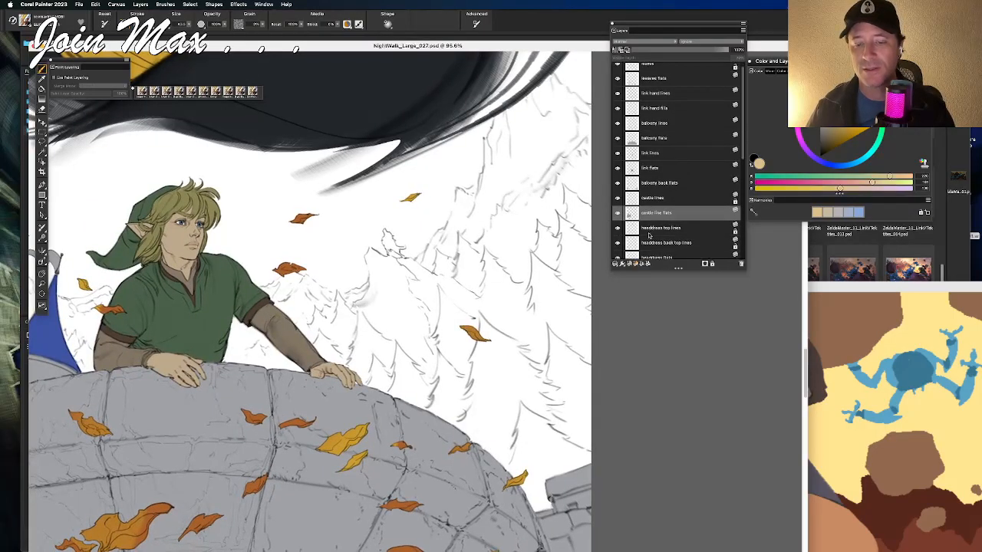
scroll(627, 232, down, 1)
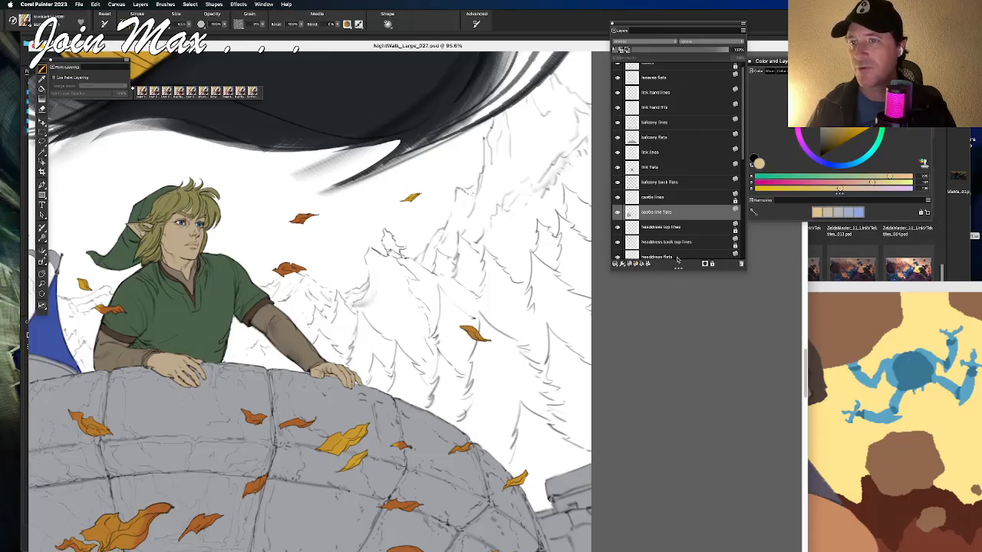
Step: Bring the Quickposes page back on screen, highlight its web address and put the browser away again
drag(974, 141, 279, 79)
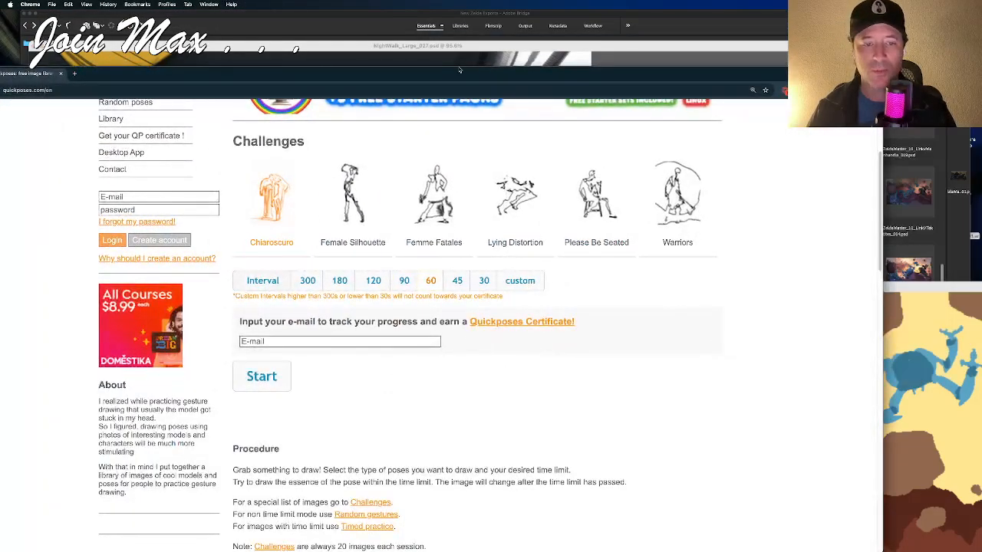
scroll(512, 259, up, 5)
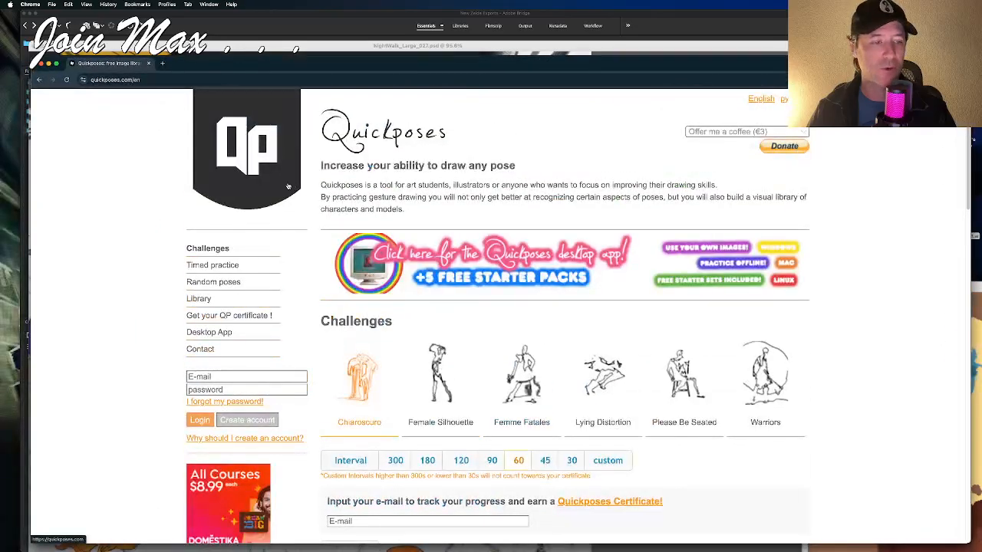
key(super+l)
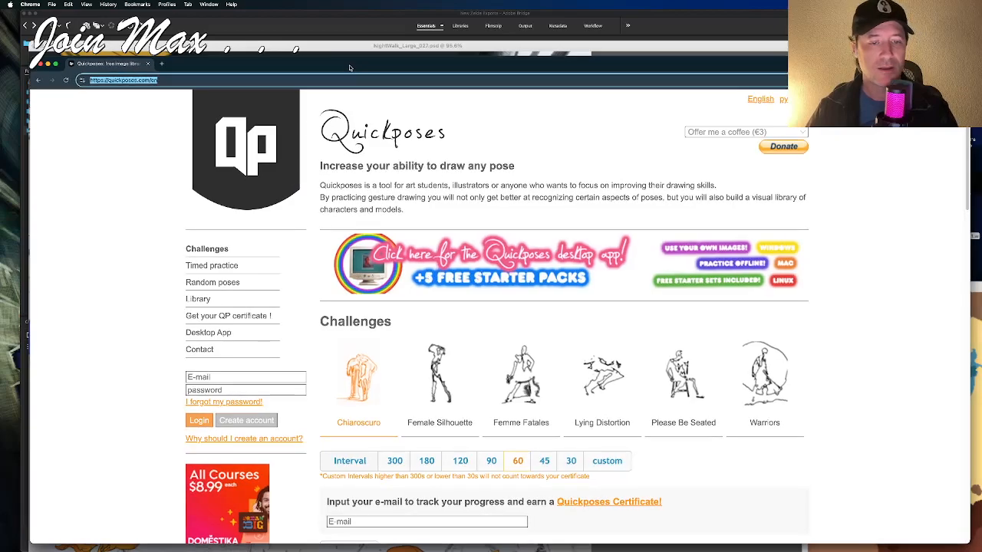
key(super+w)
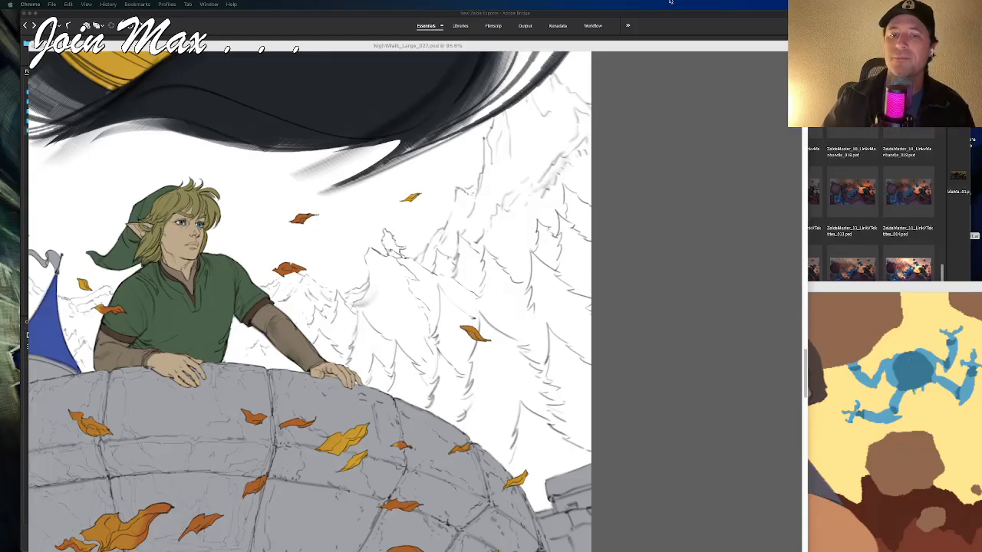
Step: Switch to the NightWalk_Large_027.psd painting in Corel Painter and select the forest flats layer
click(645, 45)
drag(420, 307, 430, 298)
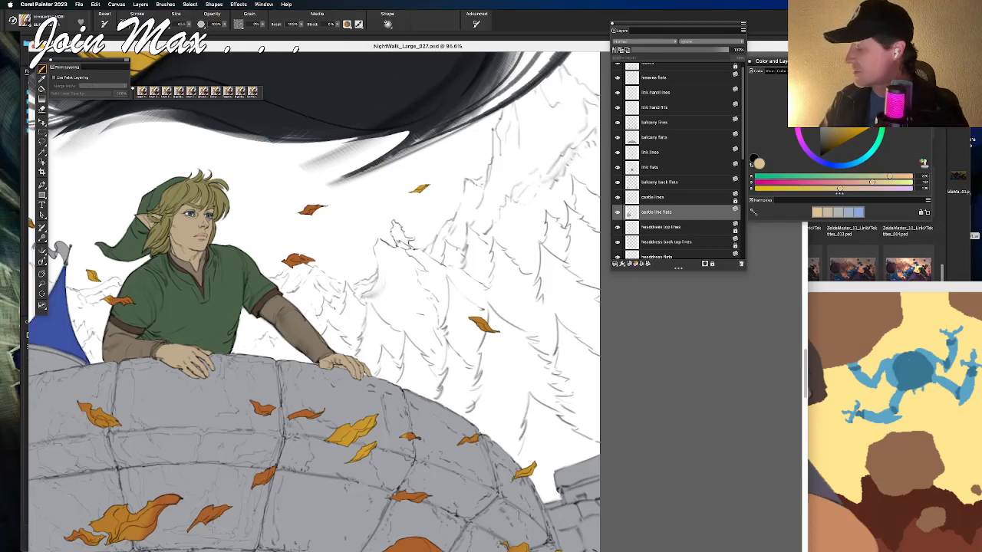
scroll(657, 207, down, 3)
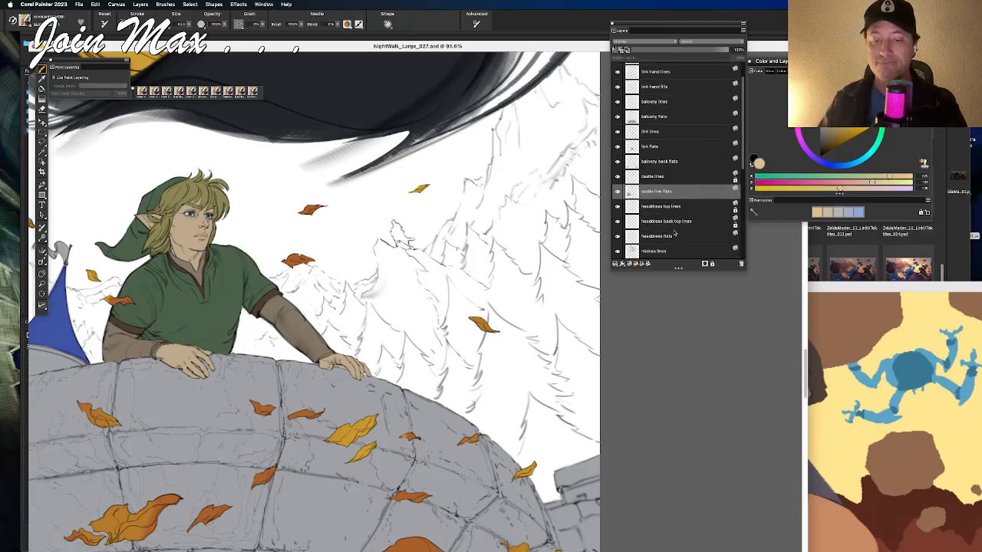
scroll(658, 238, down, 5)
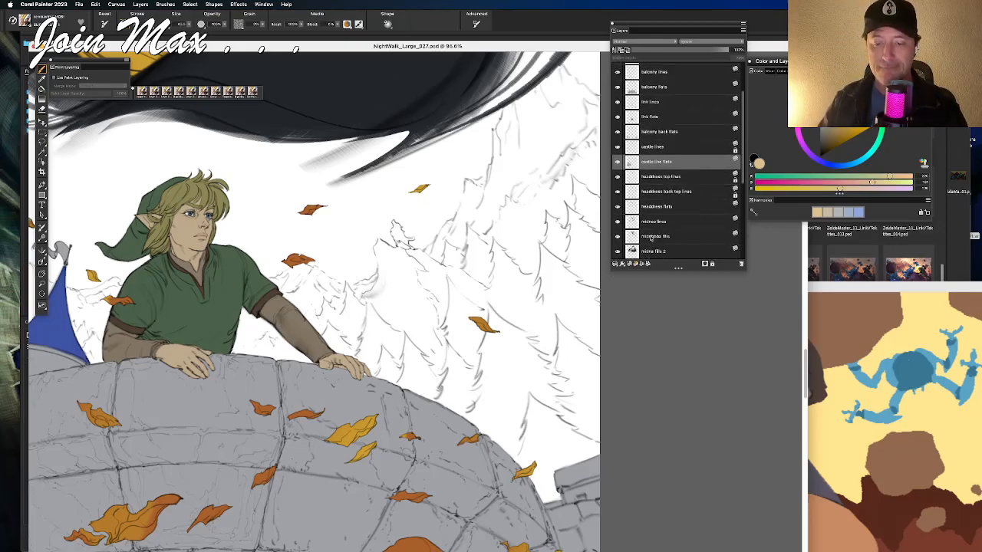
click(660, 225)
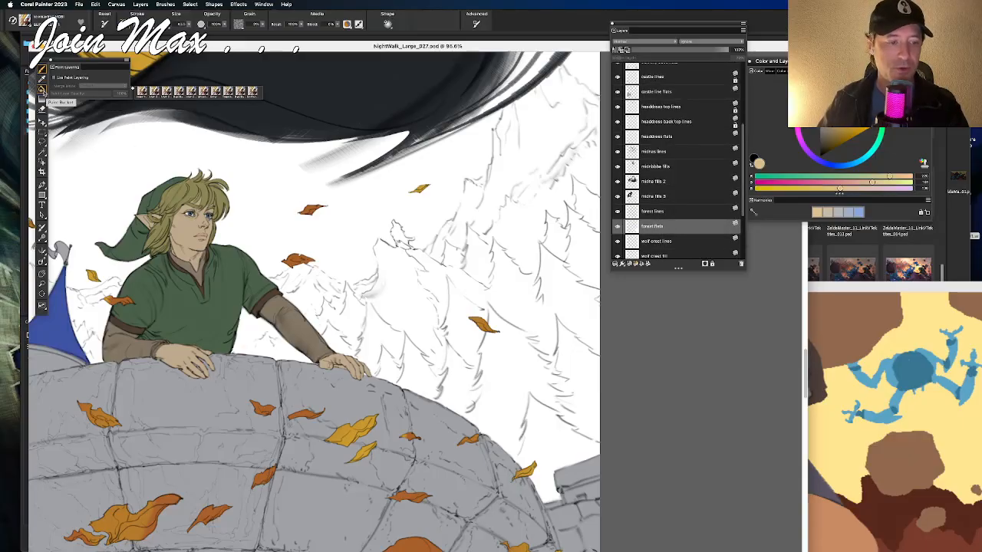
Step: Sample the green from Link's tunic and shift it to a darker olive green as the painting colour
click(42, 80)
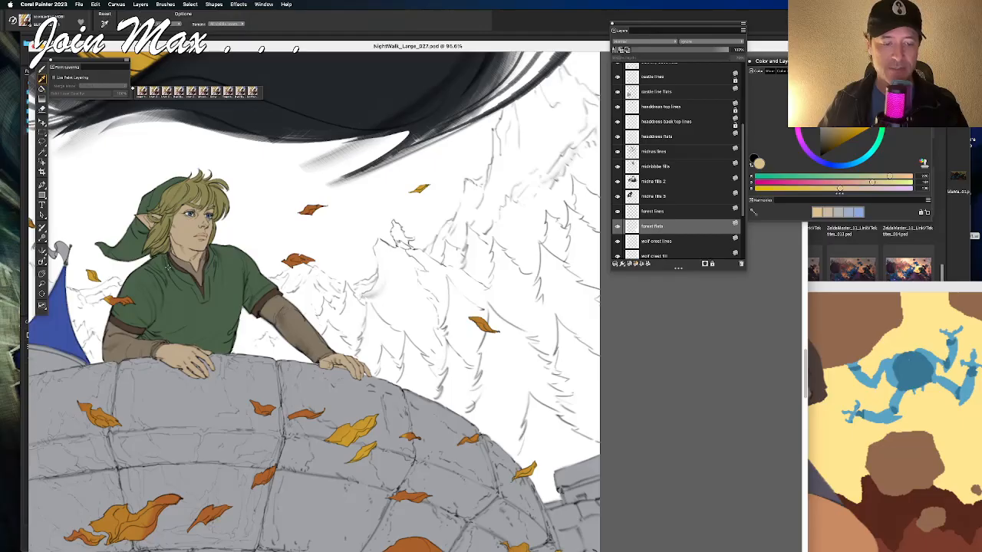
click(220, 298)
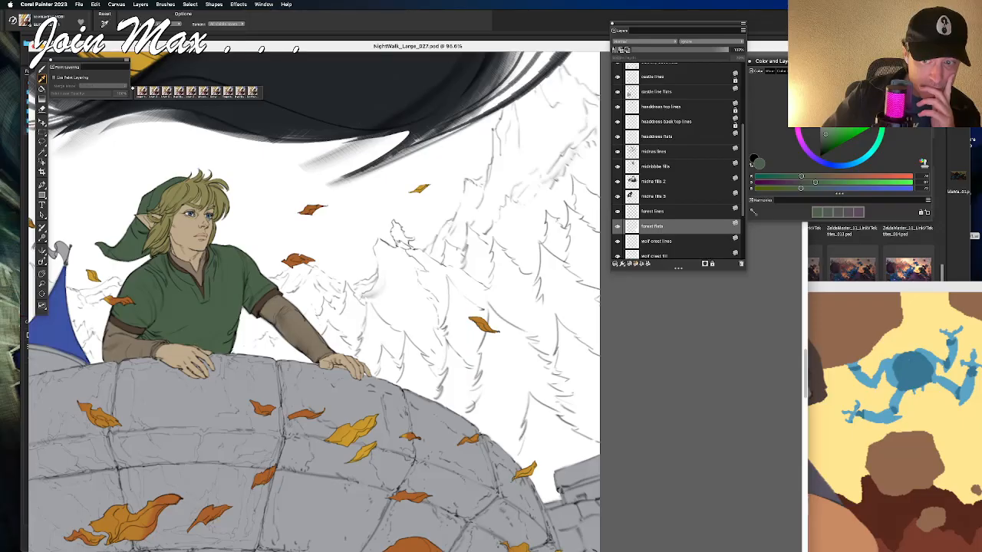
drag(872, 97, 860, 86)
drag(837, 139, 827, 142)
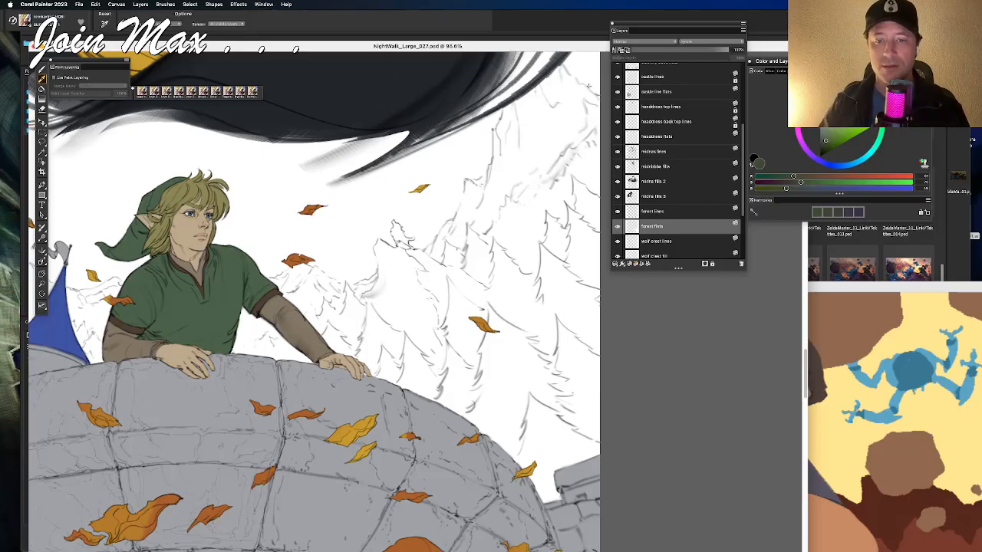
Step: Fill the tree area behind the balcony with the dark olive green on the forest flats layer
key(Return)
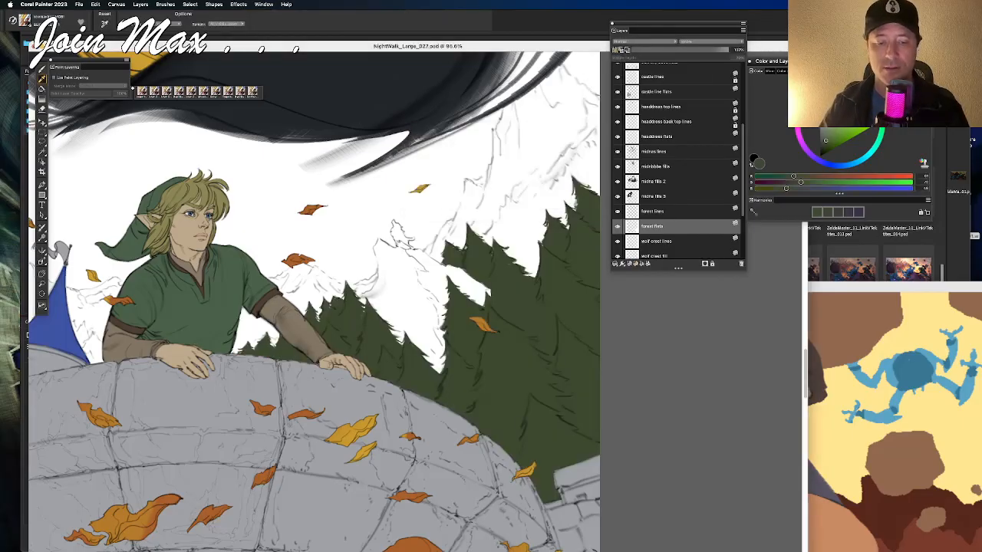
drag(564, 215, 904, 224)
scroll(414, 307, right, 10)
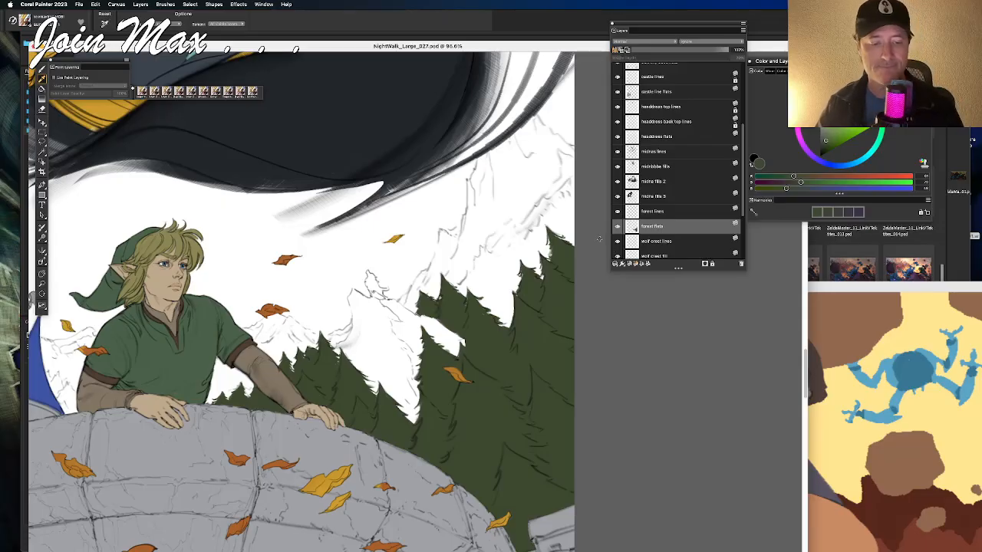
scroll(585, 241, up, 3)
scroll(583, 244, down, 2)
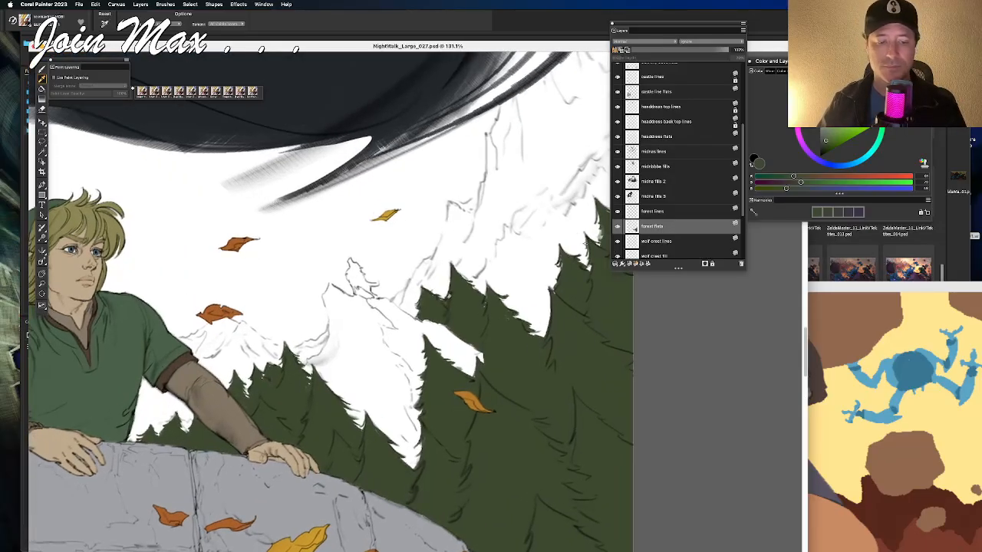
scroll(418, 235, down, 3)
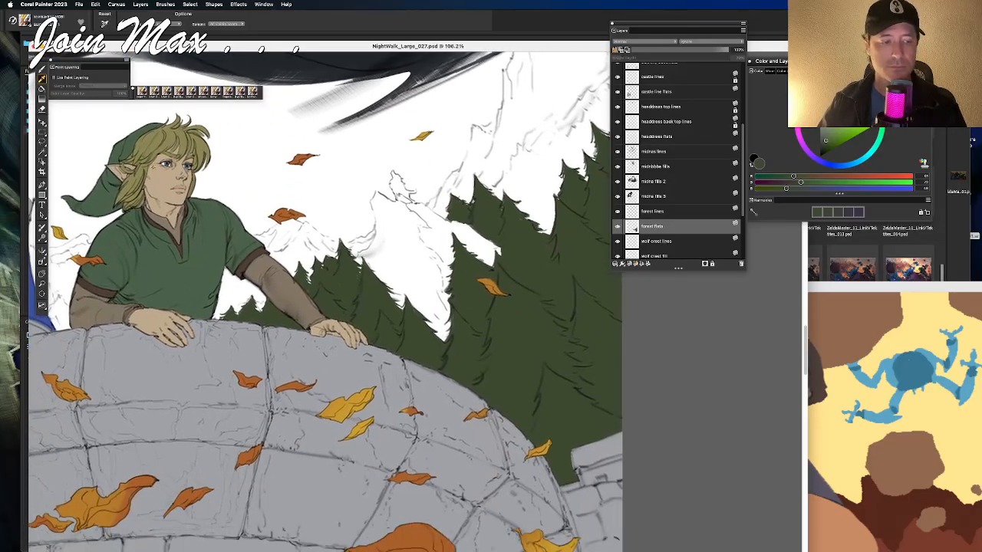
scroll(395, 173, left, 5)
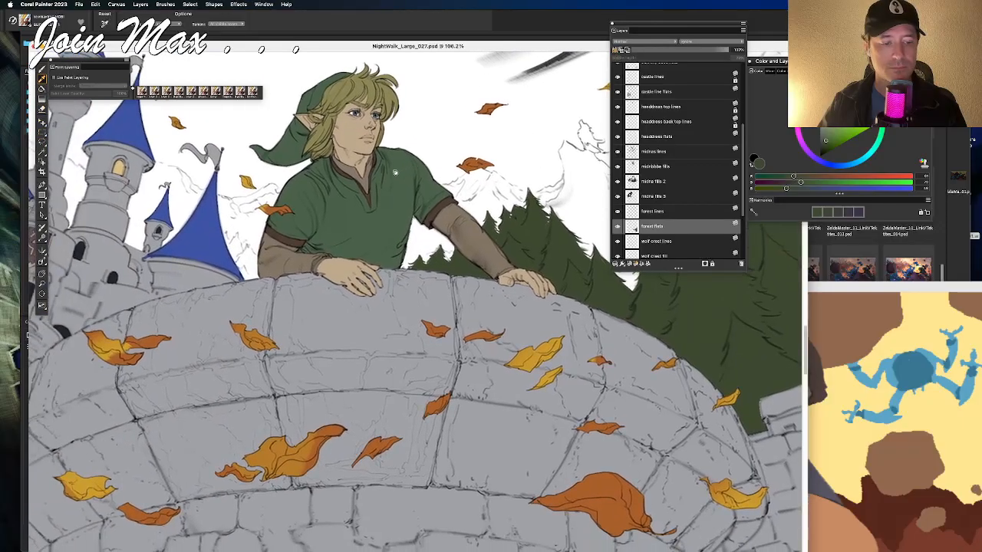
scroll(395, 172, right, 5)
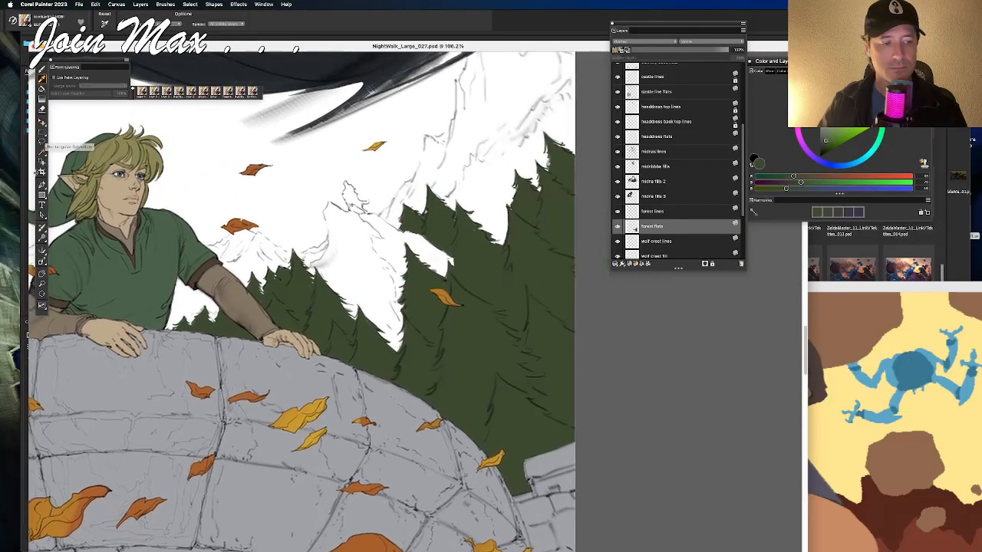
Step: Select the wolf crest fill layer and sample the castle roof's blue, muting it to a softer, lighter blue as the painting colour
scroll(296, 316, left, 3)
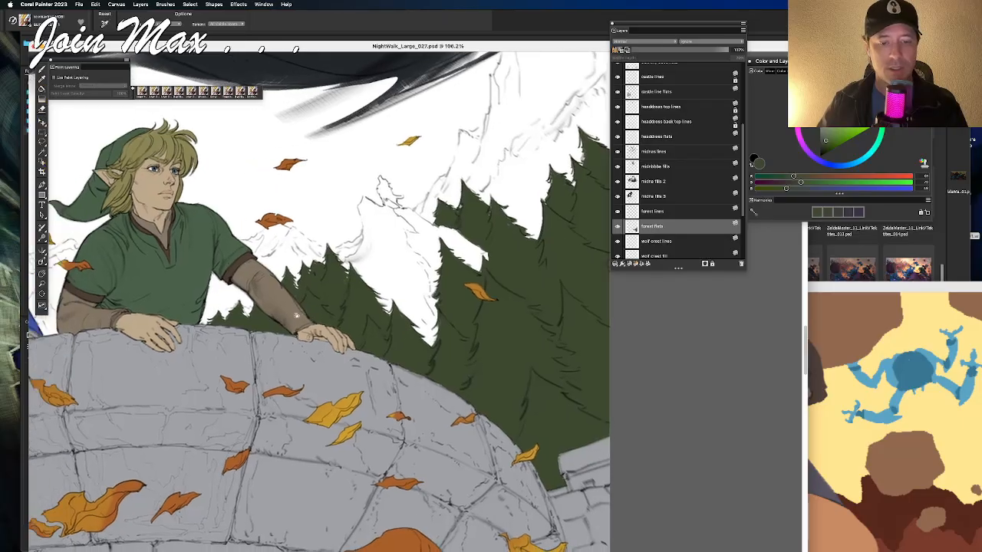
scroll(296, 315, left, 10)
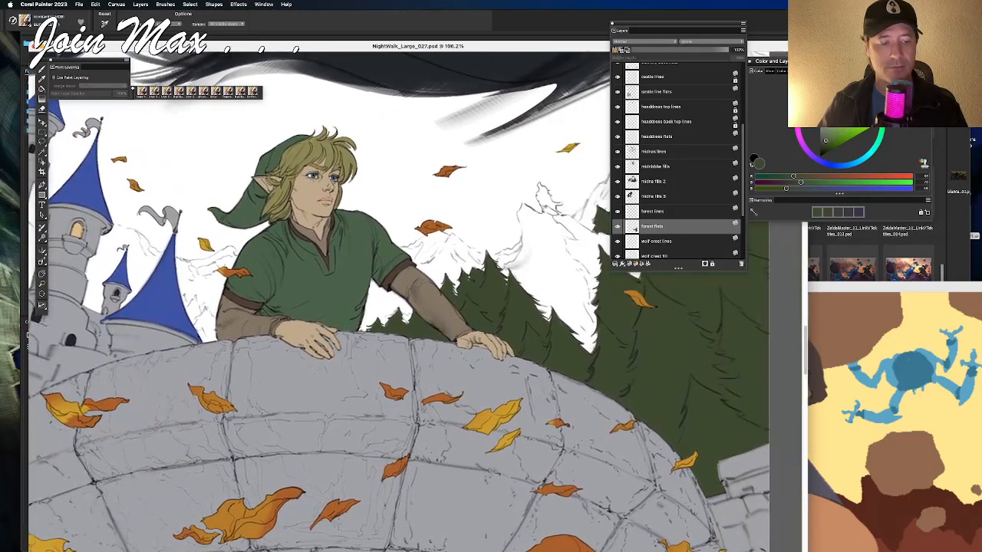
scroll(679, 240, down, 2)
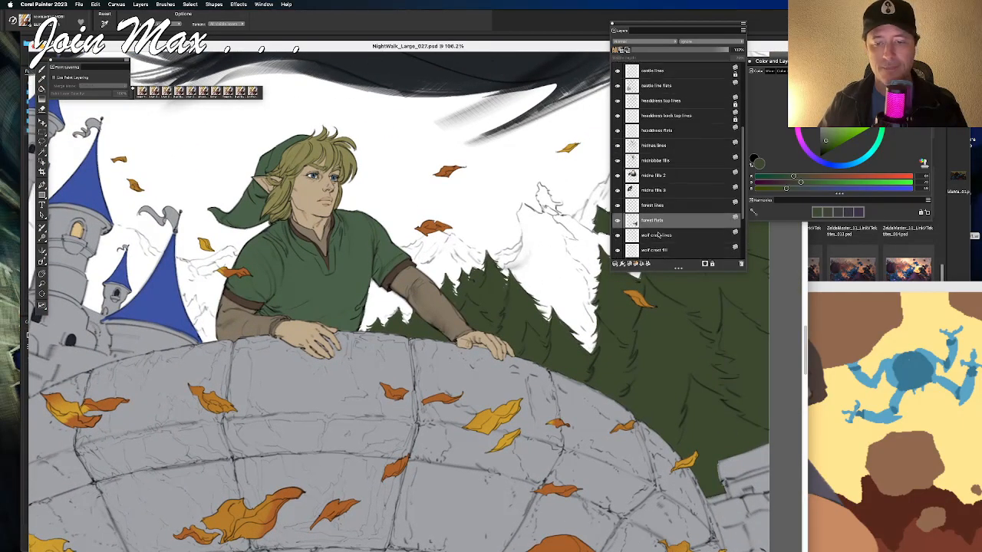
click(655, 227)
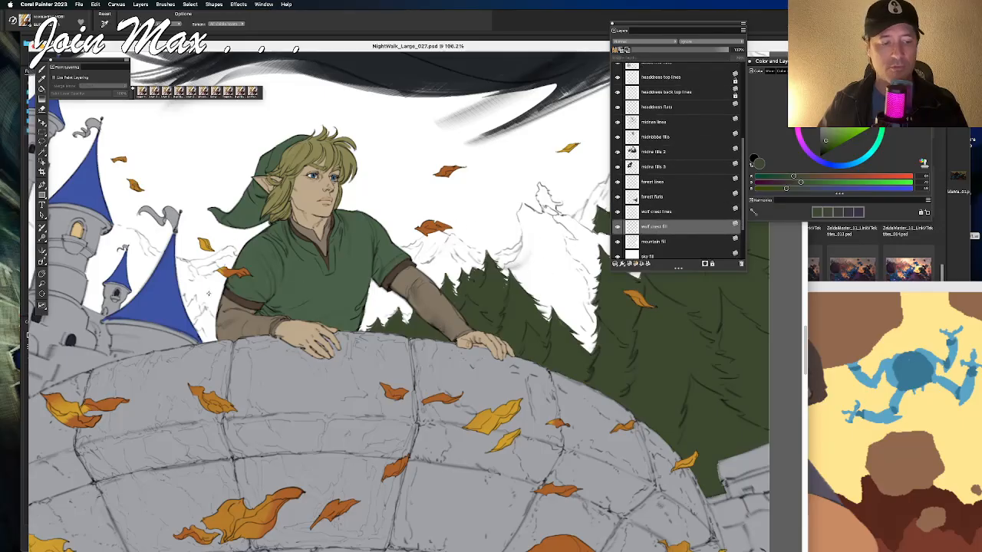
alt+click(153, 310)
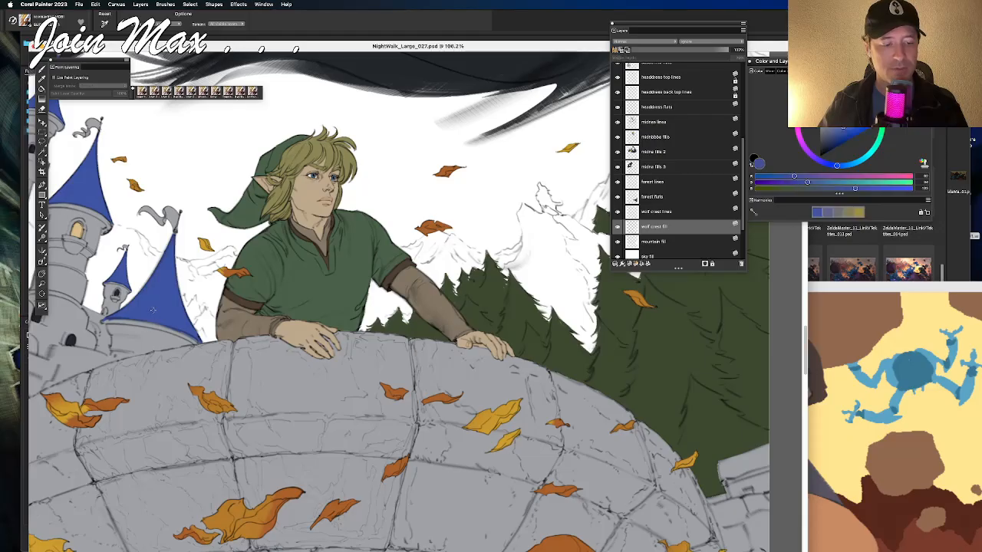
alt+click(150, 354)
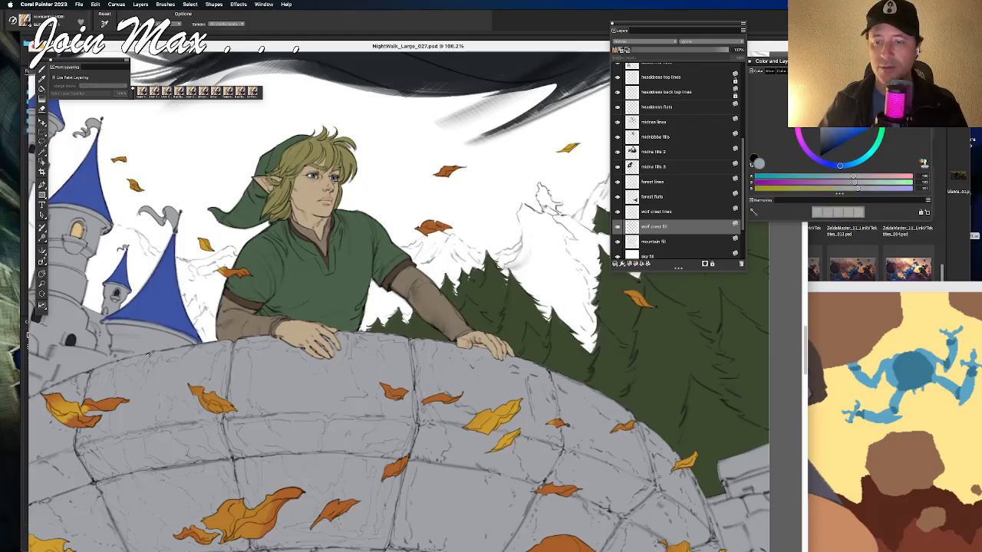
alt+click(157, 307)
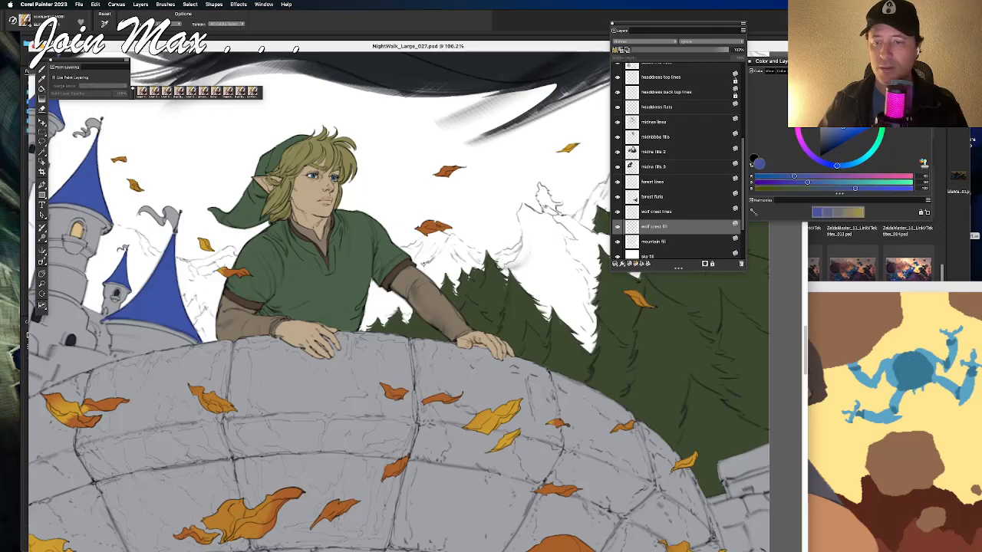
click(832, 121)
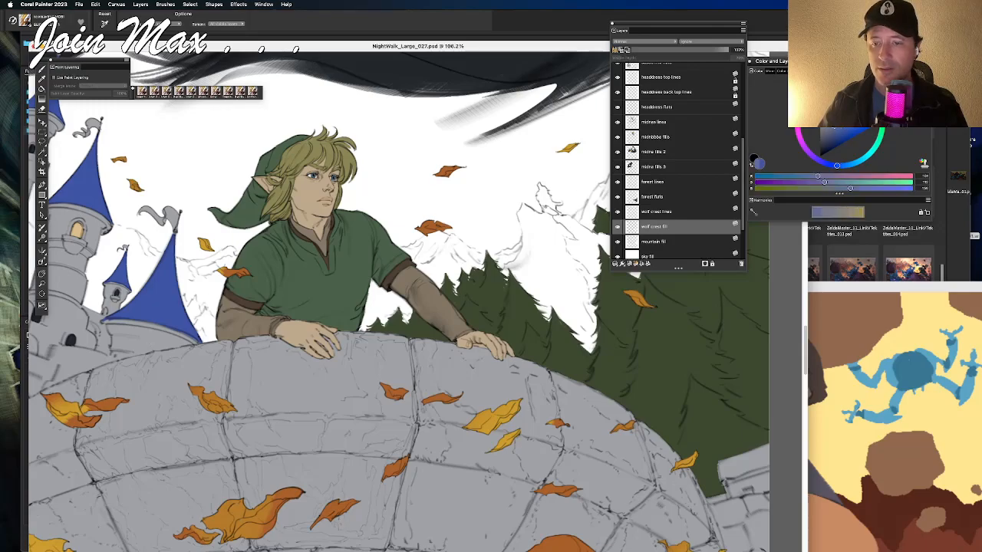
drag(838, 168, 839, 167)
Step: Fill the rocky crest behind the trees and the wolf standing on it with the muted blue
mouse_move(644, 184)
mouse_down()
mouse_move(652, 231)
mouse_move(647, 183)
mouse_up()
drag(483, 227, 338, 231)
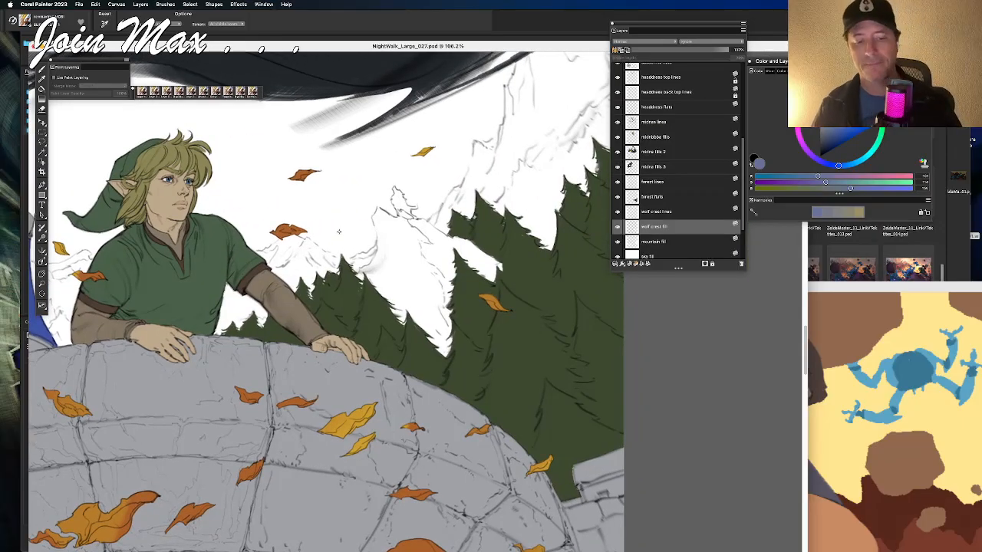
key(b)
mouse_move(449, 307)
mouse_down()
mouse_move(423, 280)
mouse_move(387, 289)
mouse_move(418, 280)
mouse_move(391, 303)
mouse_move(403, 303)
mouse_move(442, 276)
mouse_move(387, 278)
mouse_move(464, 245)
mouse_move(499, 266)
mouse_up()
drag(371, 222, 415, 245)
mouse_move(407, 296)
mouse_down()
mouse_move(422, 313)
mouse_move(426, 290)
mouse_move(468, 259)
mouse_move(424, 257)
mouse_move(421, 247)
mouse_move(472, 285)
mouse_move(444, 224)
mouse_move(487, 278)
mouse_move(471, 298)
mouse_up()
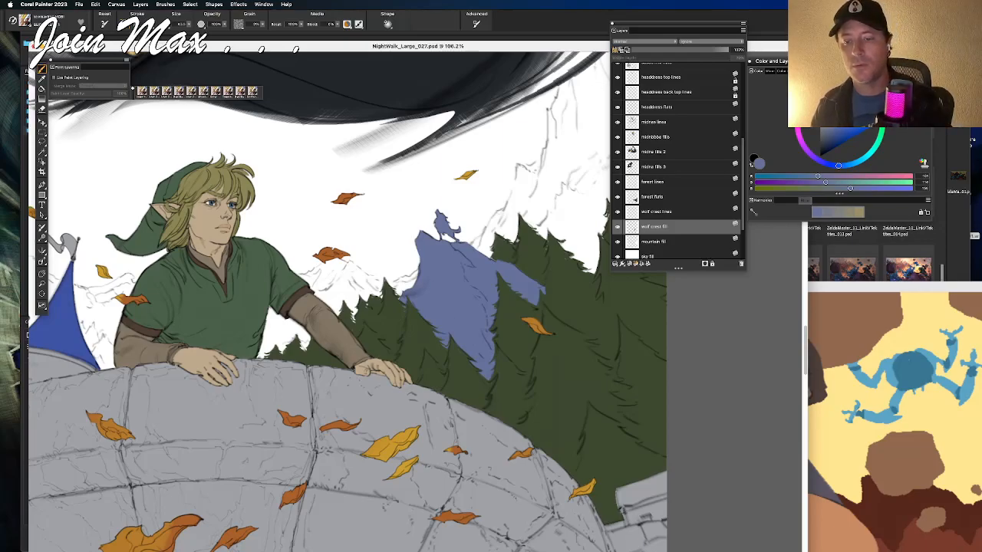
Step: Shift the painting colour to a greyer blue and select the mountain fill layer
drag(820, 132, 826, 129)
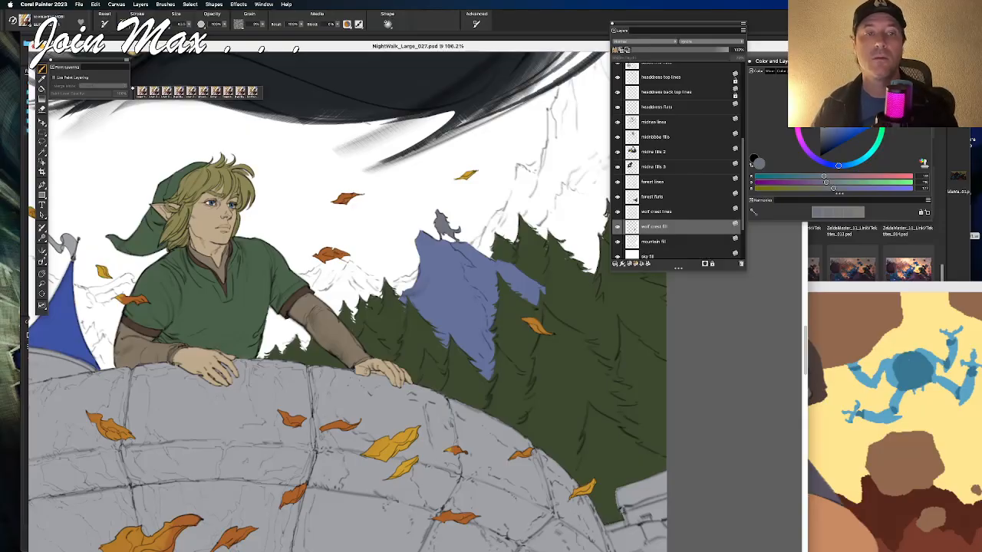
scroll(415, 300, down, 6)
mouse_move(340, 244)
mouse_down()
mouse_move(502, 236)
mouse_move(394, 240)
mouse_up()
scroll(394, 240, up, 4)
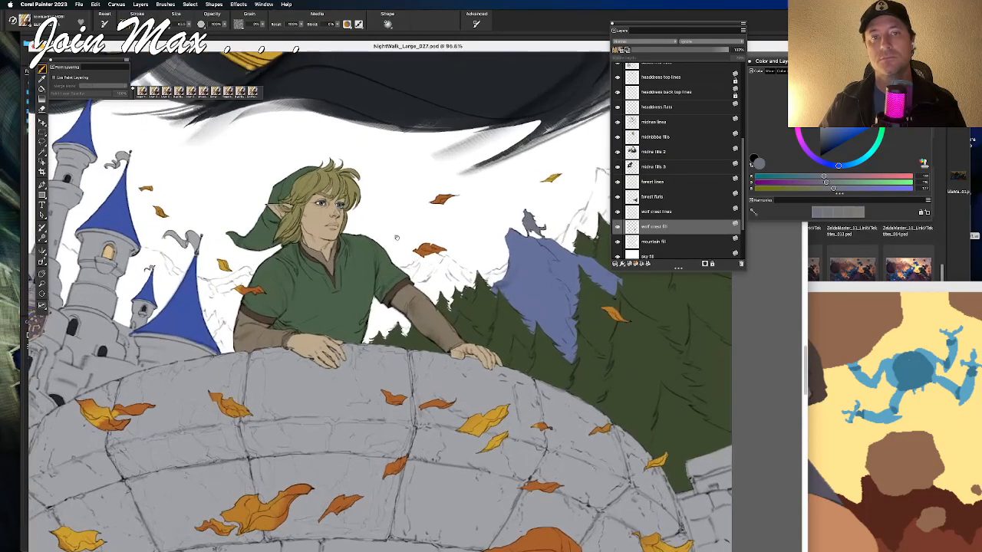
scroll(394, 240, down, 2)
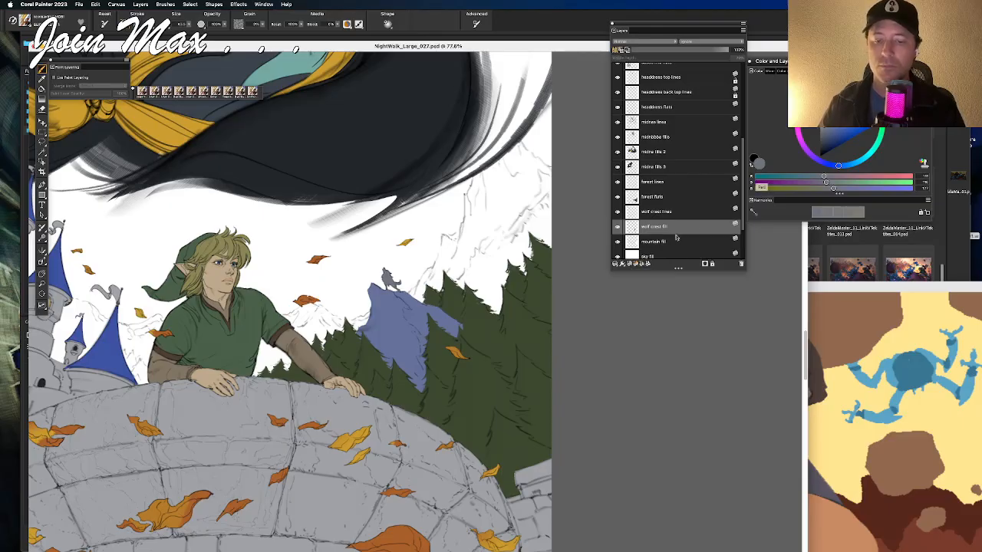
click(650, 244)
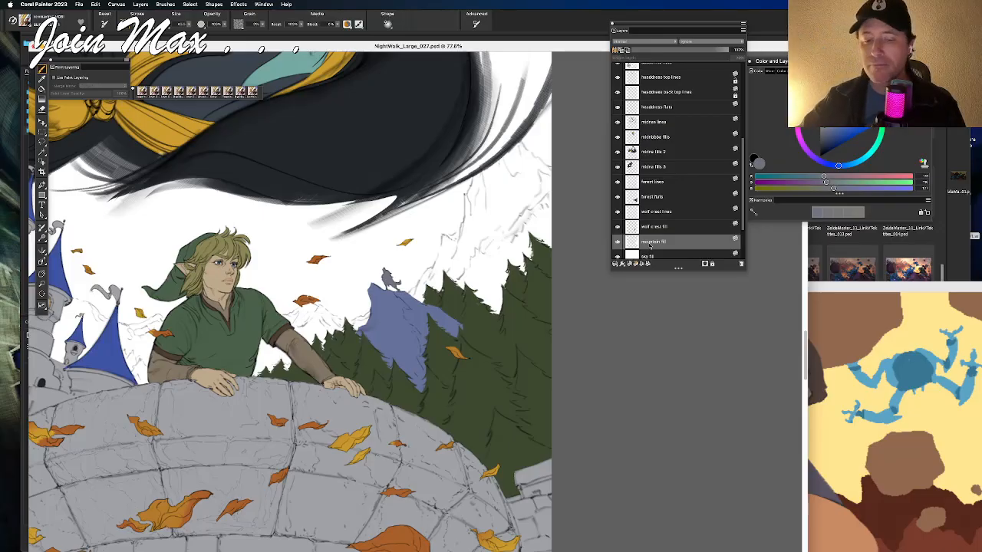
scroll(631, 250, left, 1)
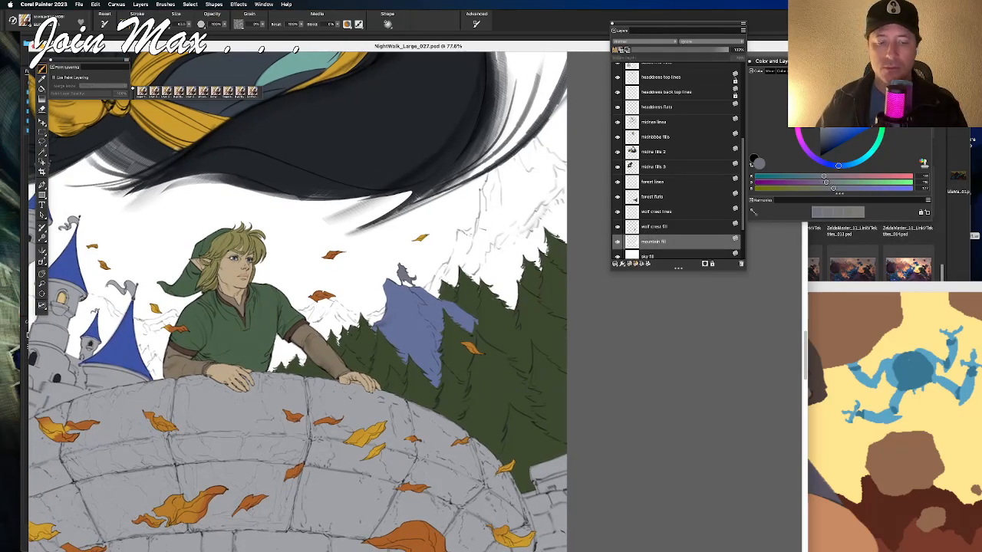
scroll(678, 213, up, 3)
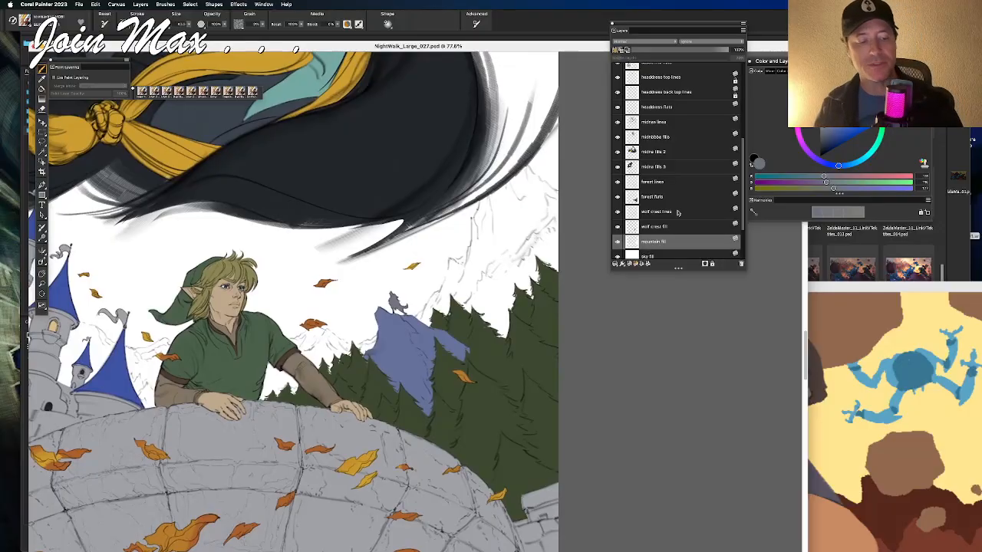
Step: Try a darker grey-purple on the mountain slope behind the wolf crest
click(824, 132)
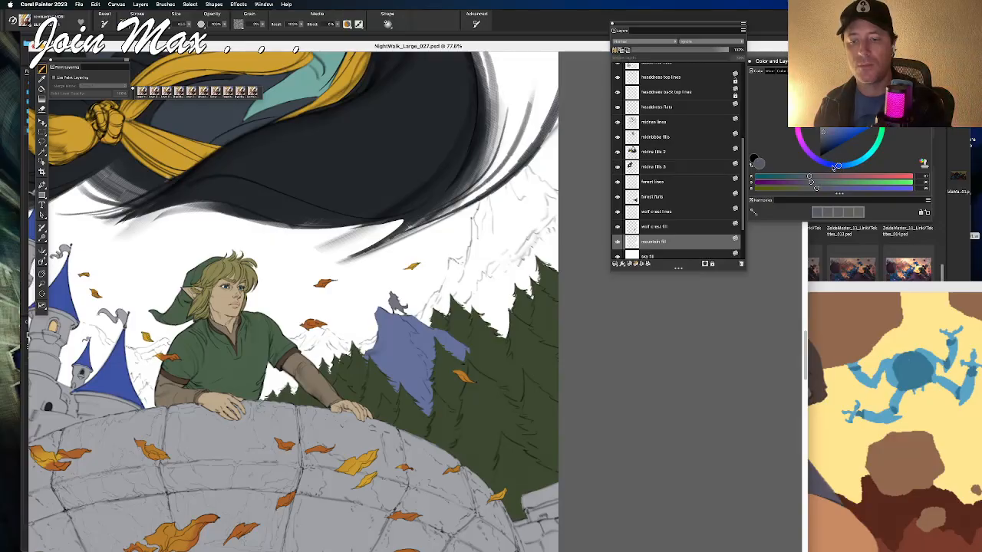
drag(837, 166, 830, 165)
mouse_move(456, 238)
mouse_down()
mouse_move(422, 322)
mouse_move(445, 311)
mouse_up()
drag(473, 265, 446, 313)
click(843, 166)
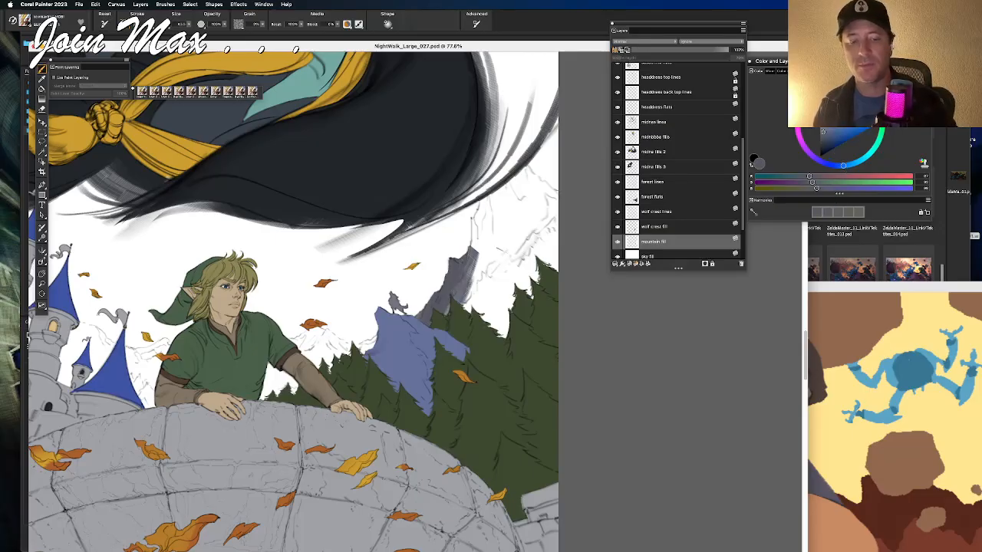
drag(485, 251, 457, 309)
drag(473, 249, 448, 313)
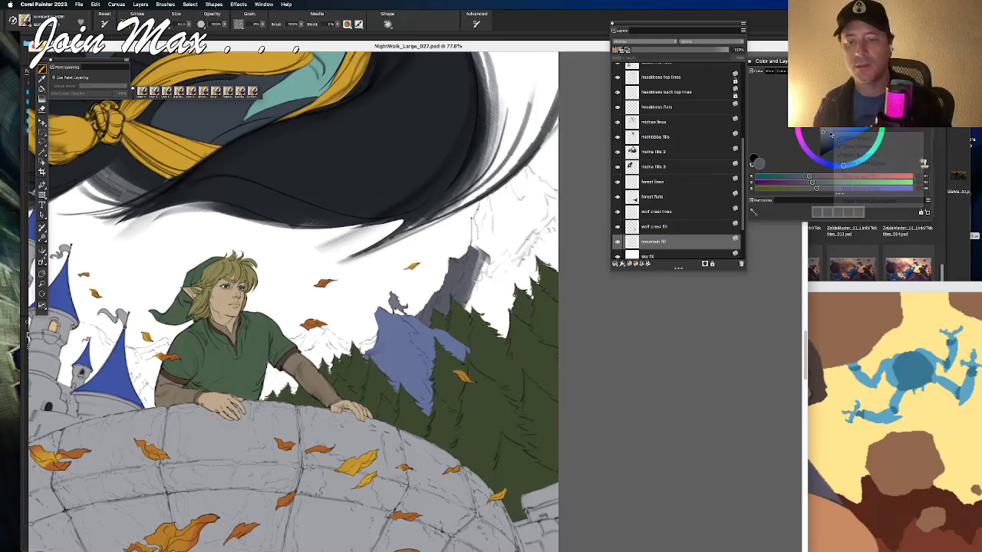
Step: Block in the tall mountain behind the forest, up to its peak, with a dark slate blue and start the distant slope beside Link
drag(824, 133, 833, 131)
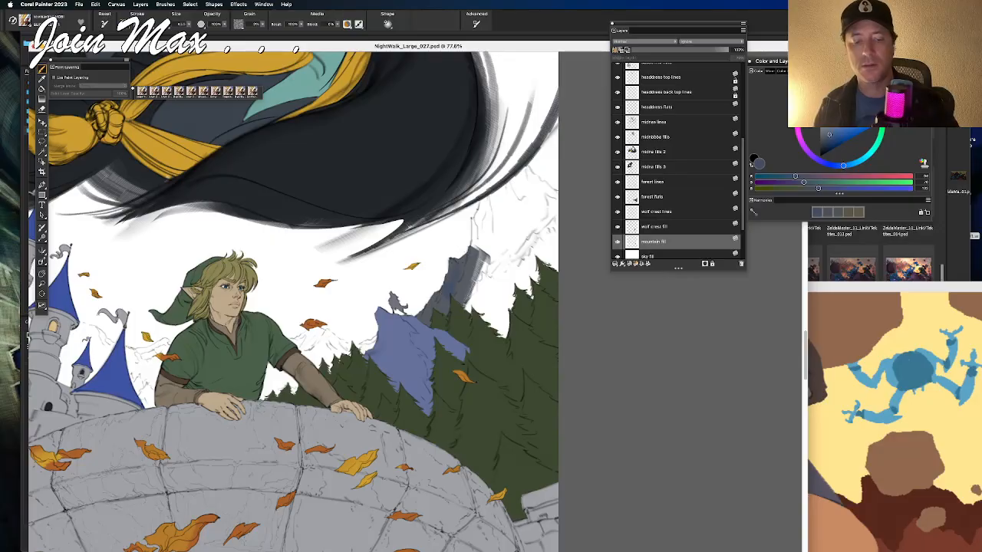
drag(477, 241, 456, 302)
drag(489, 212, 465, 310)
mouse_move(491, 247)
mouse_down()
mouse_move(471, 317)
mouse_move(480, 325)
mouse_up()
mouse_move(514, 264)
mouse_down()
mouse_move(491, 335)
mouse_move(500, 338)
mouse_up()
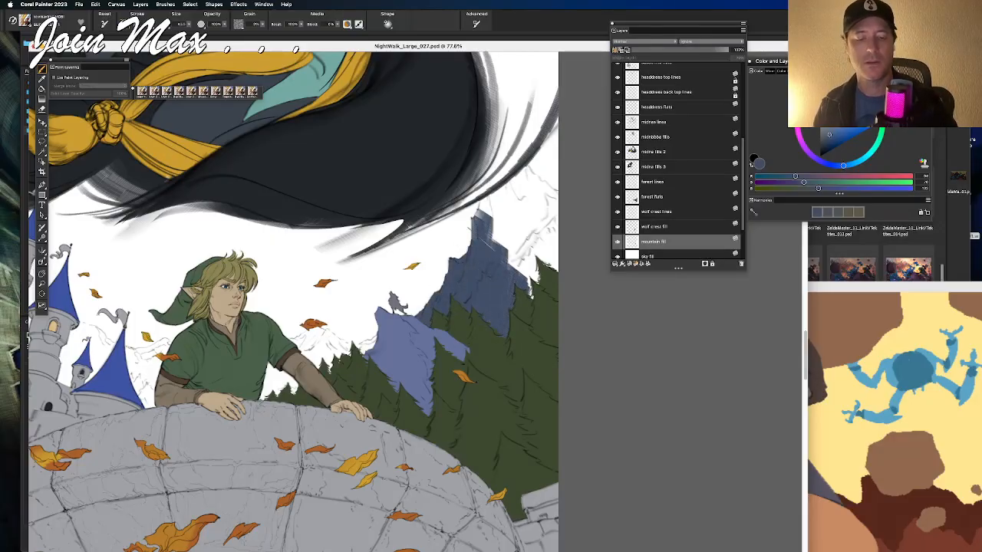
scroll(411, 300, down, 3)
drag(363, 277, 402, 388)
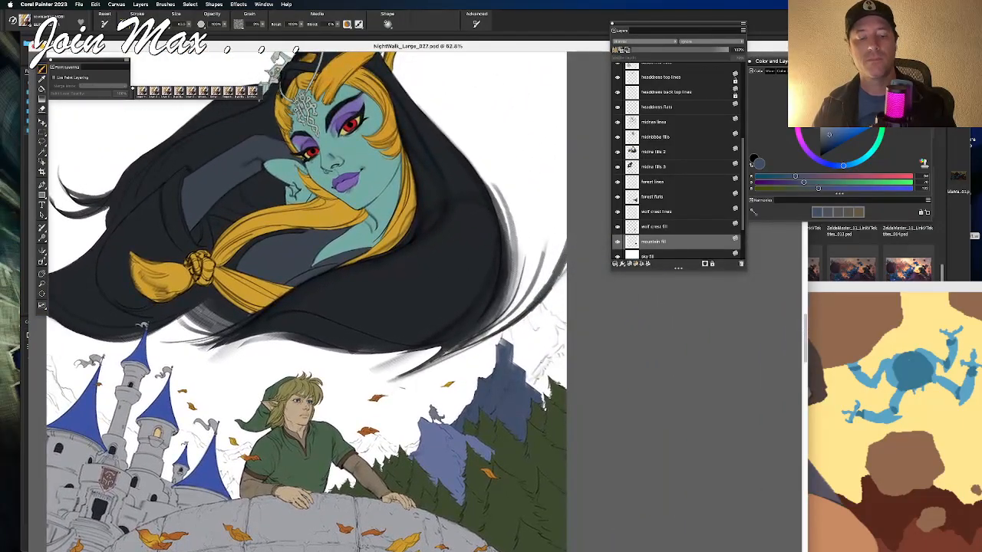
mouse_move(516, 290)
mouse_down()
mouse_move(506, 346)
mouse_move(523, 305)
mouse_move(531, 365)
mouse_move(521, 358)
mouse_up()
mouse_move(542, 307)
mouse_down()
mouse_move(536, 371)
mouse_move(550, 330)
mouse_move(555, 387)
mouse_move(560, 361)
mouse_move(547, 399)
mouse_move(565, 382)
mouse_up()
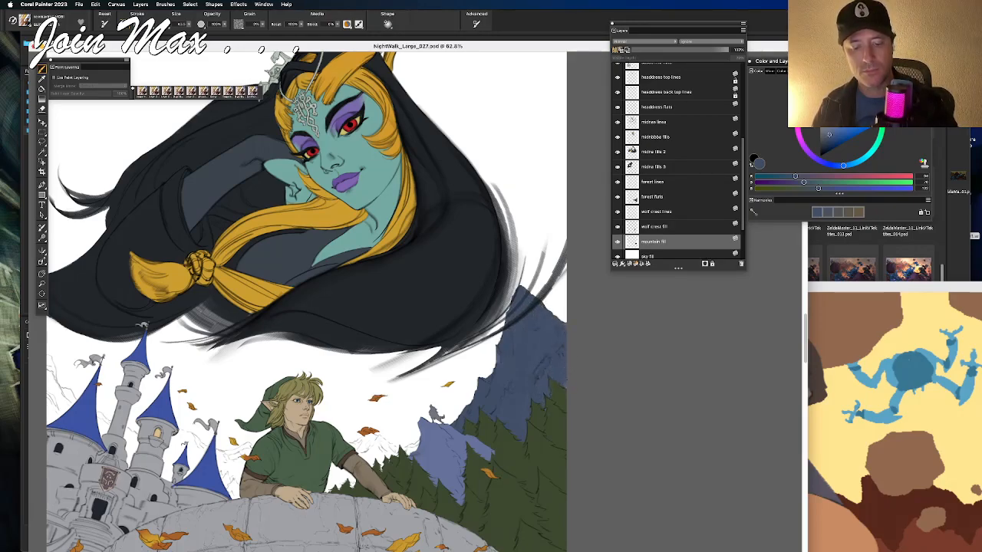
mouse_move(417, 442)
mouse_down()
mouse_move(388, 458)
mouse_move(380, 448)
mouse_up()
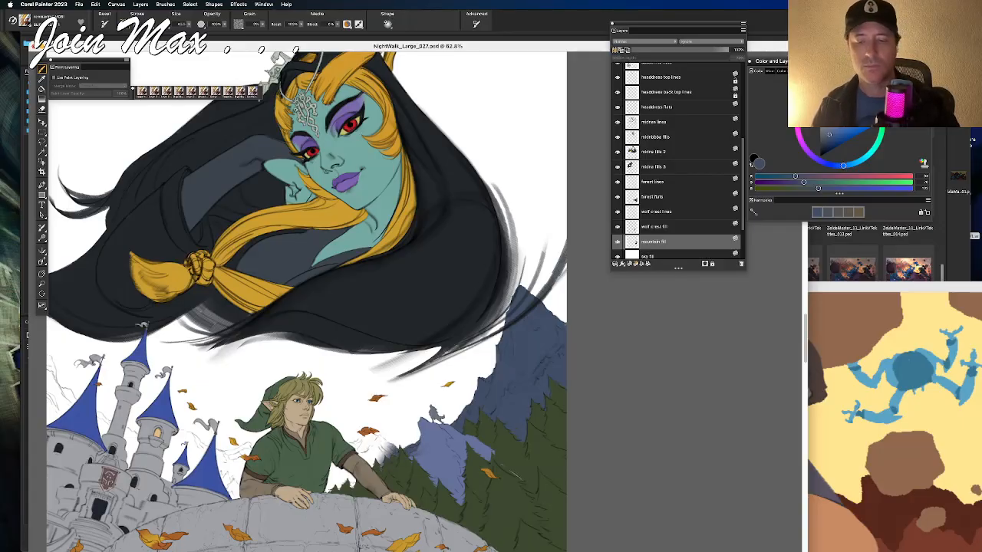
Step: Lighten the painting colour to a soft muted blue and cover the tall mountain and the distant slopes beside Link with it
key(super+0)
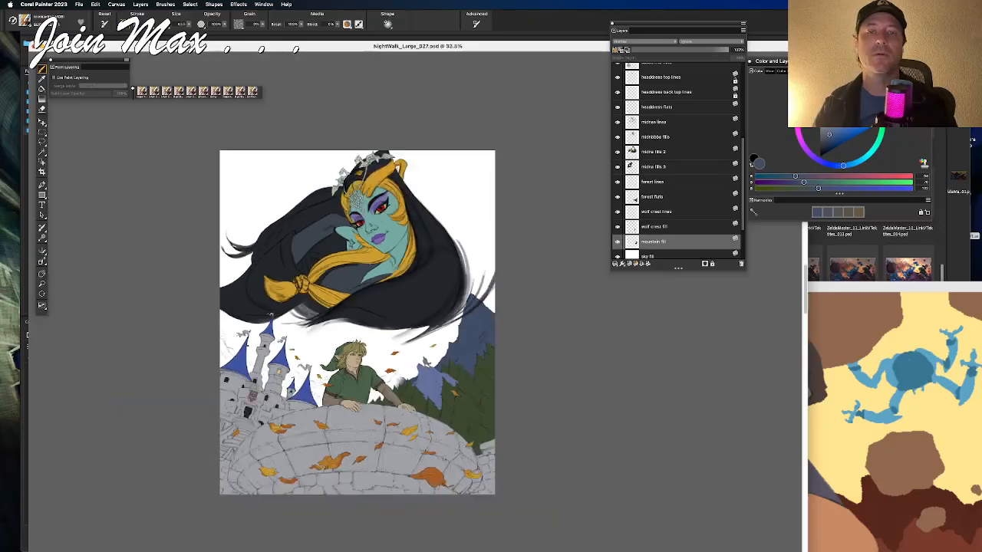
drag(511, 165, 554, 133)
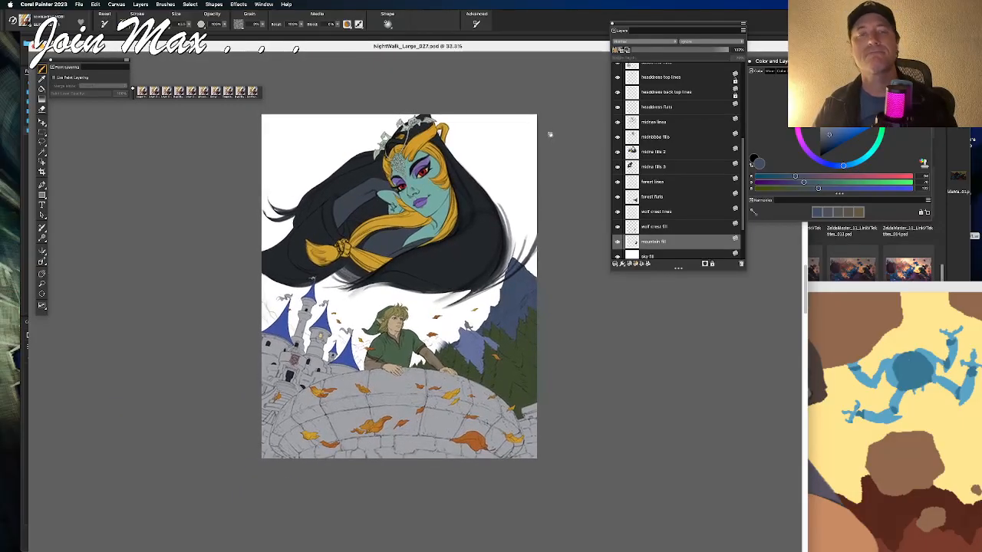
key(super+=)
key(super+=)
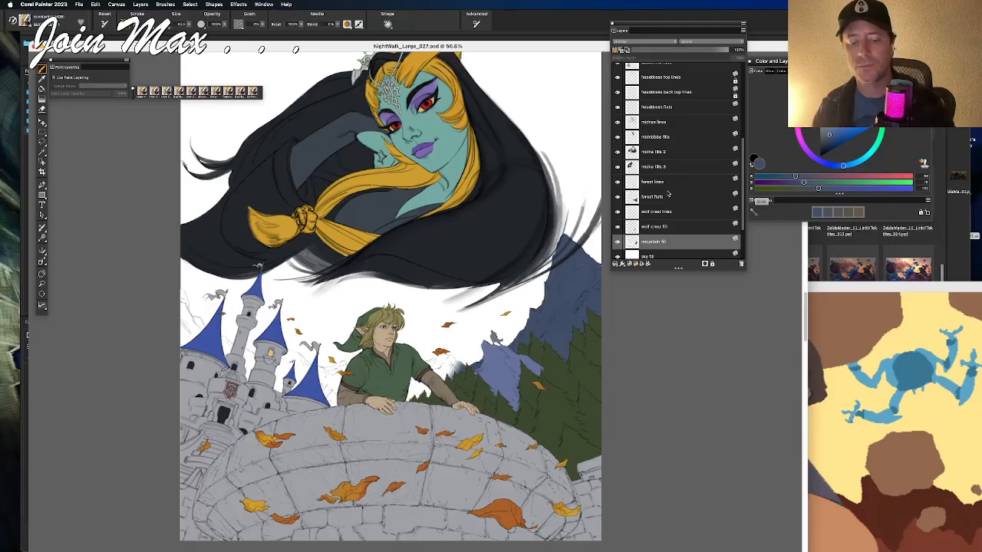
click(837, 165)
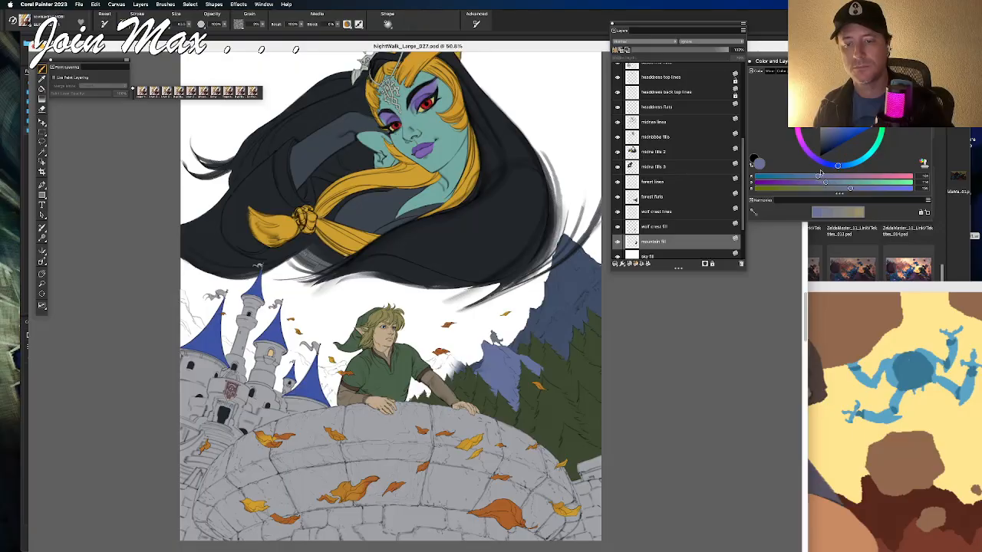
drag(818, 177, 855, 188)
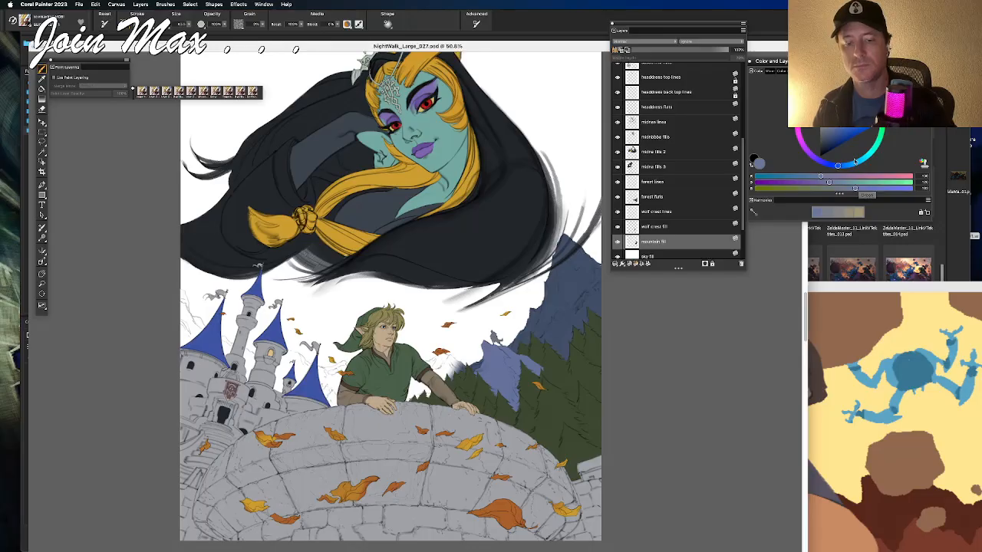
mouse_move(546, 293)
mouse_down()
mouse_move(566, 233)
mouse_move(543, 341)
mouse_move(583, 249)
mouse_up()
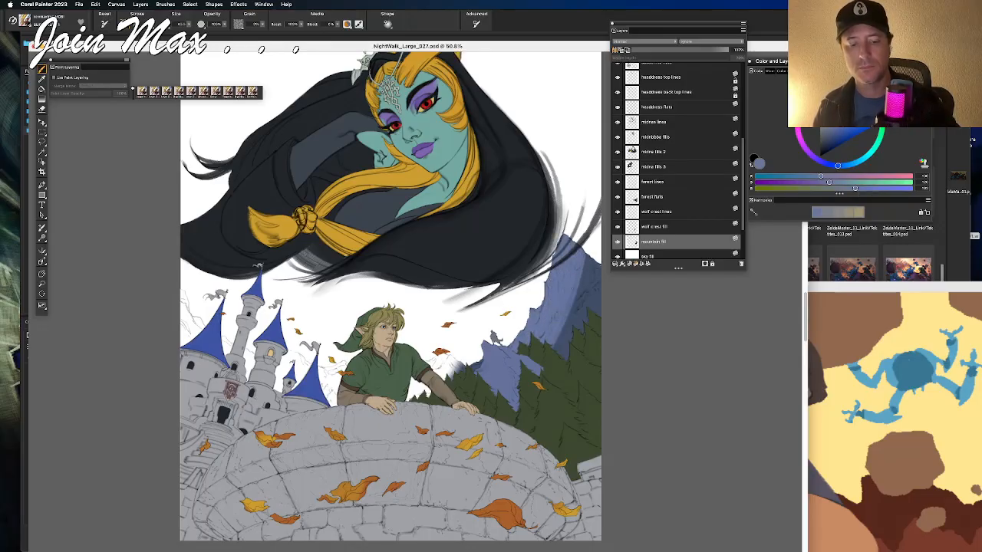
drag(820, 177, 858, 189)
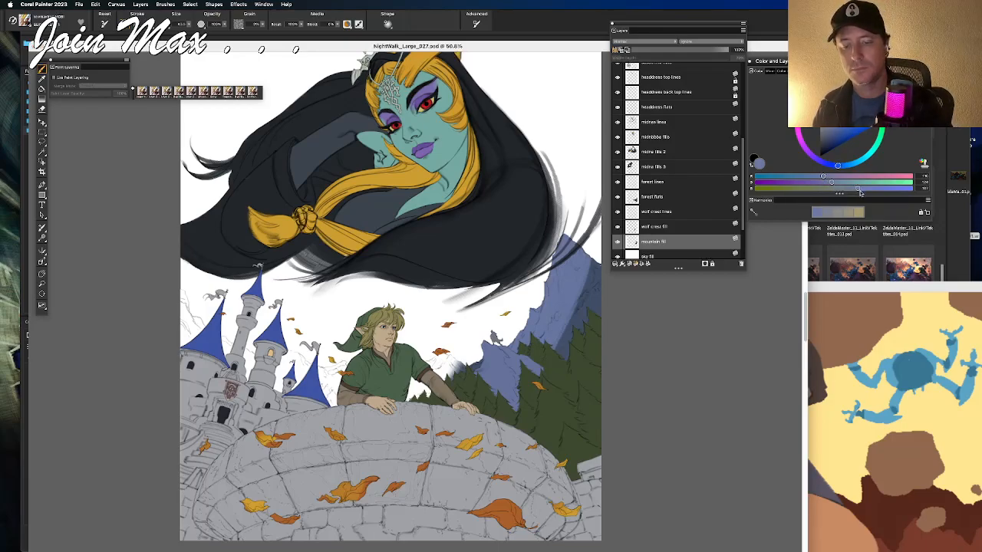
mouse_move(556, 347)
mouse_down()
mouse_move(577, 301)
mouse_move(584, 316)
mouse_move(599, 291)
mouse_move(587, 287)
mouse_move(597, 263)
mouse_move(596, 282)
mouse_up()
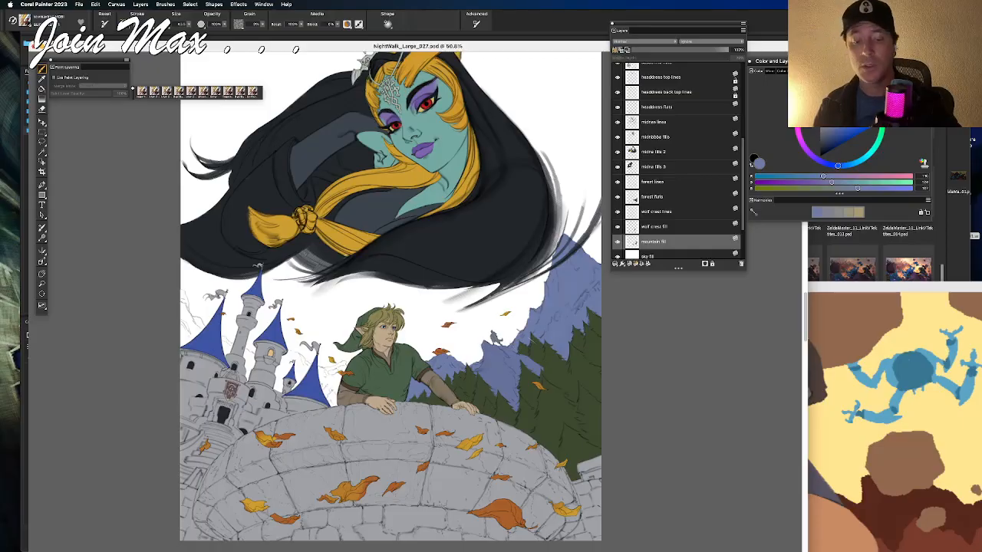
Step: Fill the distant mountains between Link and the castle and behind the towers with the same muted blue on the mountain fill layer
scroll(456, 296, left, 5)
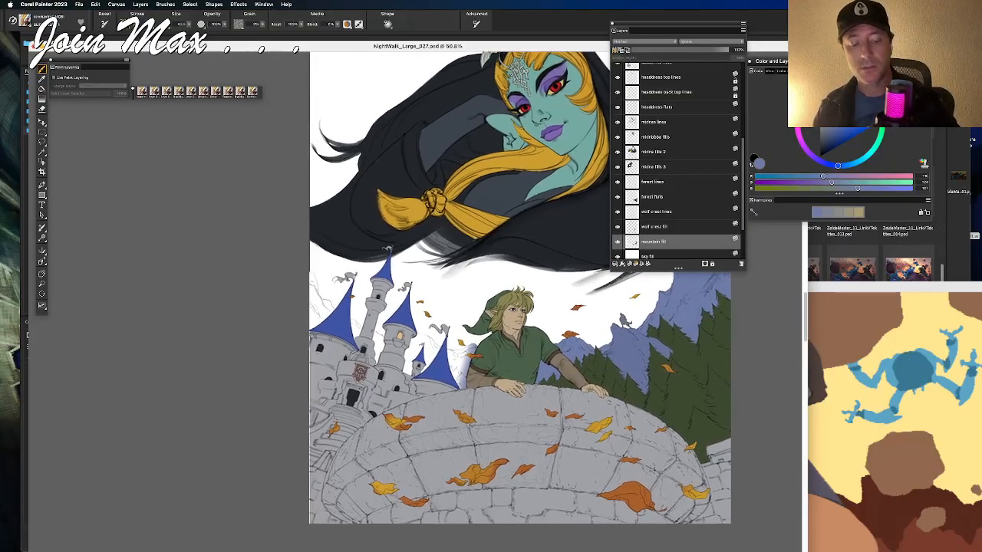
mouse_move(460, 376)
mouse_down()
mouse_move(451, 351)
mouse_move(409, 355)
mouse_move(357, 326)
mouse_move(376, 362)
mouse_up()
mouse_move(331, 306)
mouse_down()
mouse_move(316, 288)
mouse_move(314, 323)
mouse_up()
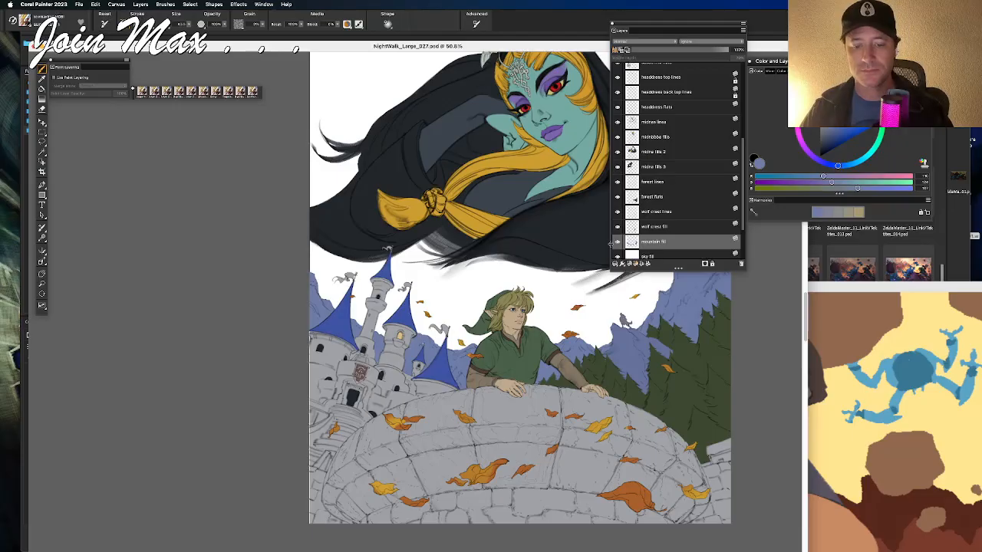
mouse_move(439, 274)
mouse_down()
mouse_move(346, 330)
mouse_move(359, 290)
mouse_up()
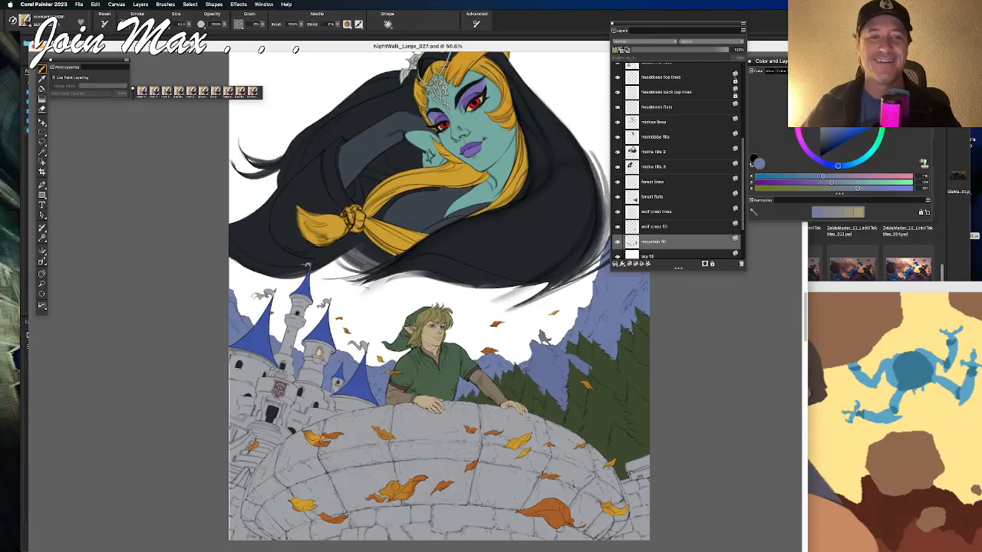
Step: Fill the entire sky fill layer with a dark muted blue
mouse_move(396, 250)
mouse_down()
mouse_move(287, 172)
mouse_move(343, 220)
mouse_up()
drag(350, 184, 380, 274)
scroll(651, 189, down, 1)
scroll(651, 189, down, 1)
click(648, 228)
drag(826, 132, 828, 138)
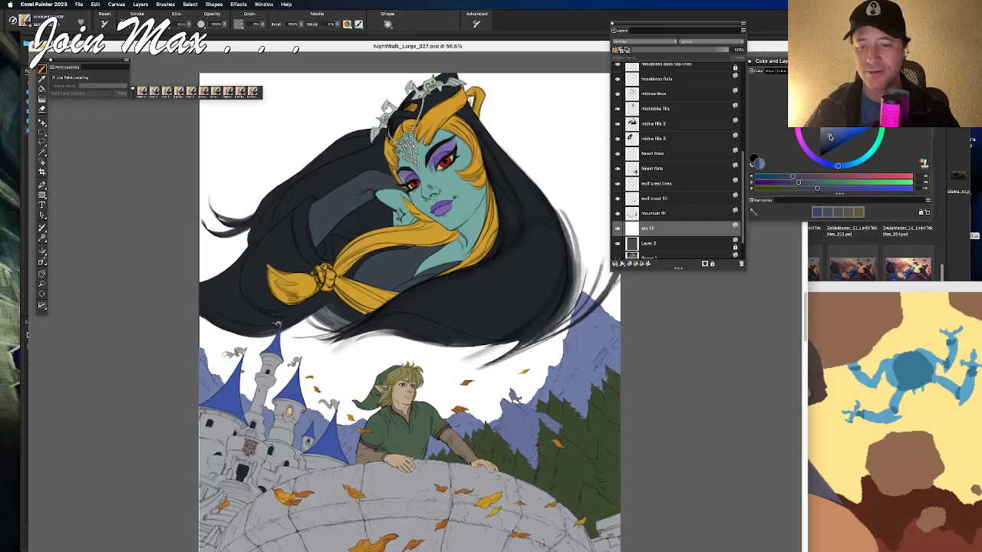
key(super+f)
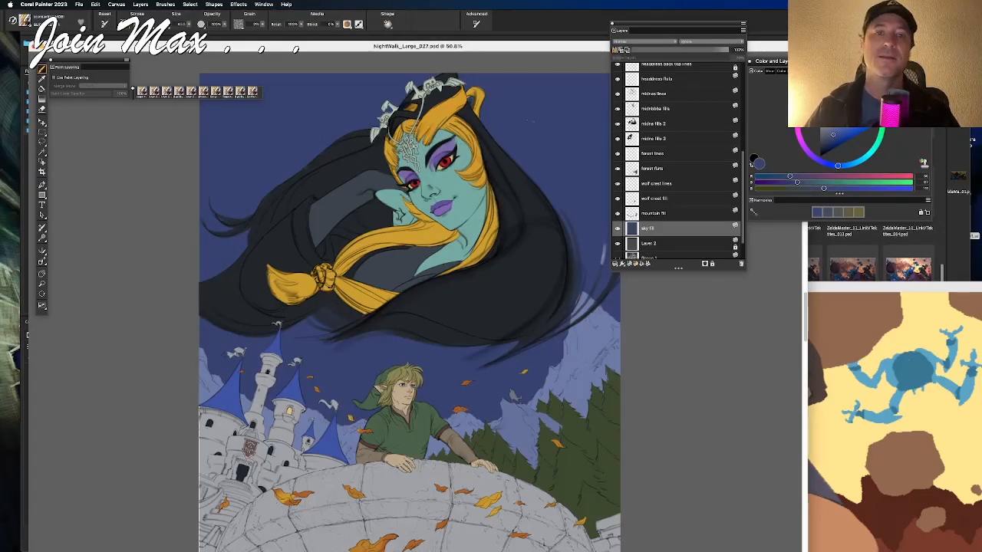
drag(500, 171, 551, 99)
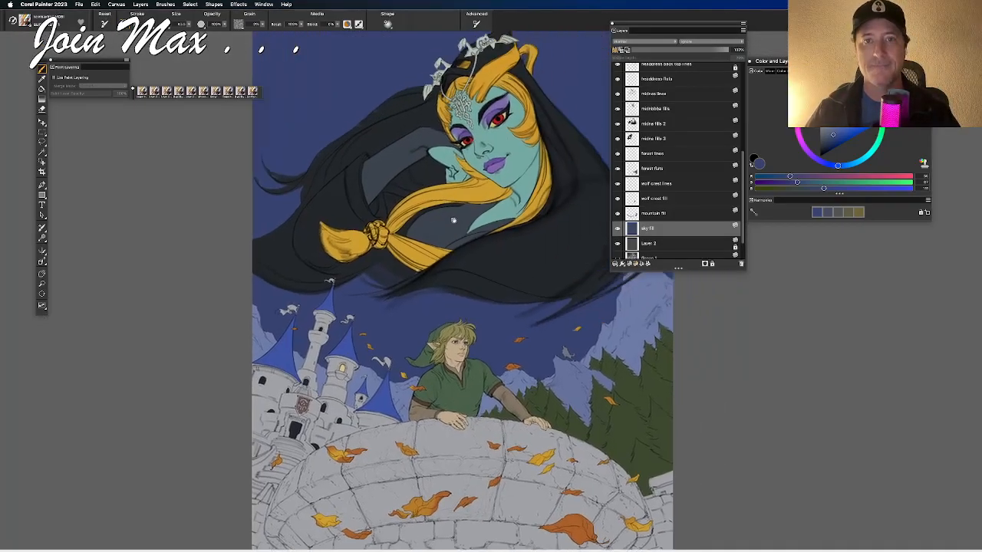
drag(453, 221, 384, 202)
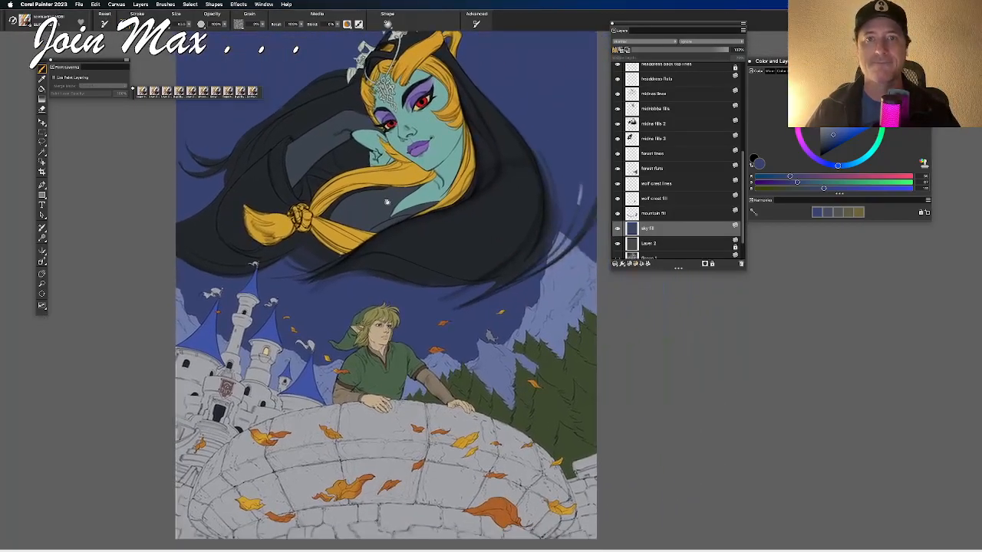
drag(426, 157, 472, 165)
Step: Move the layer list and colour wheel to the empty area beside the canvas and enlarge the colour wheel
drag(695, 23, 763, 289)
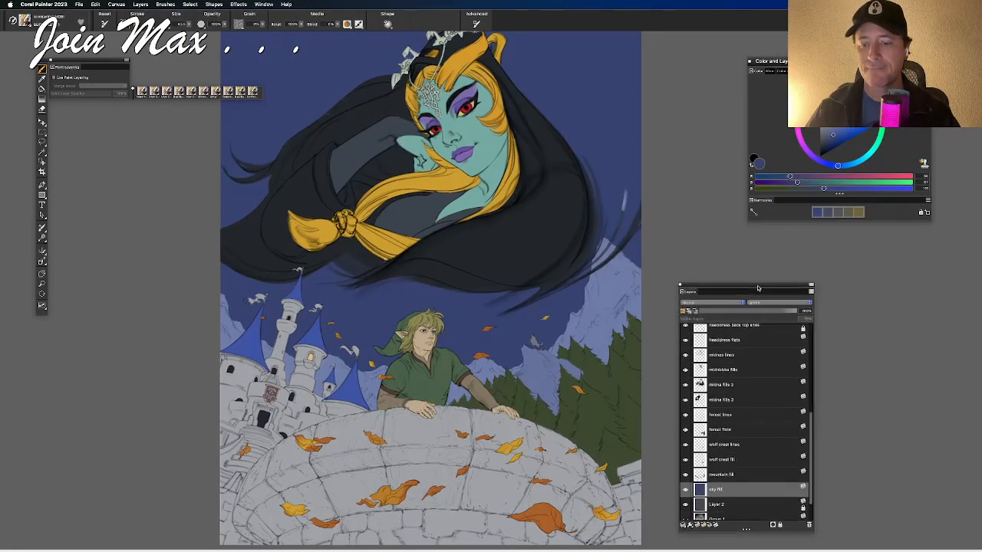
drag(768, 60, 775, 275)
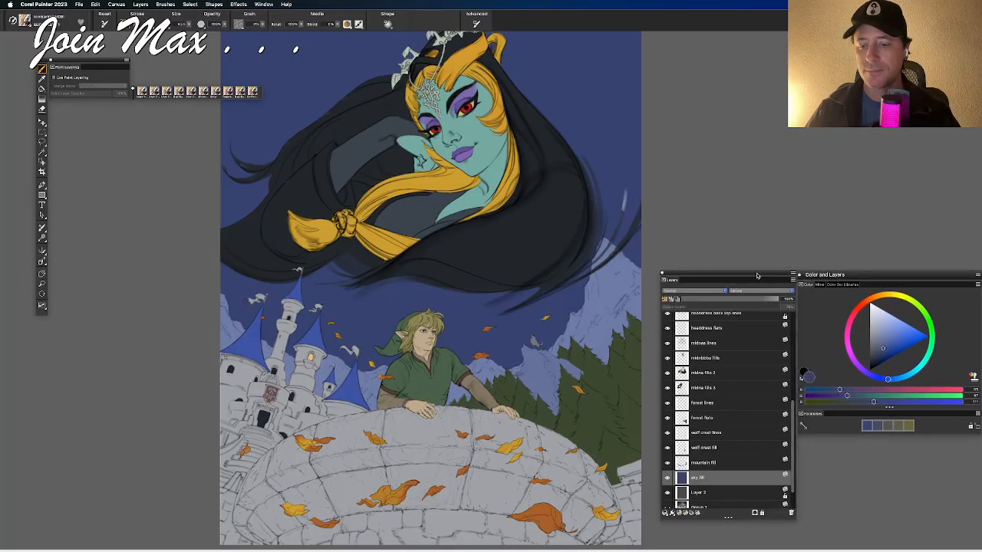
drag(880, 435, 879, 522)
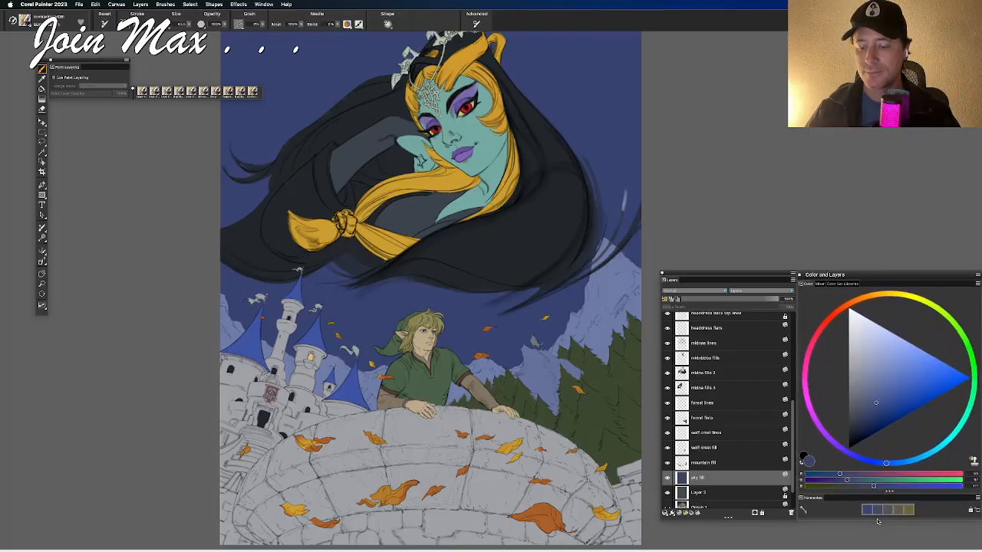
Step: Save the illustration after checking the whole picture with the new sky colour
drag(454, 261, 482, 270)
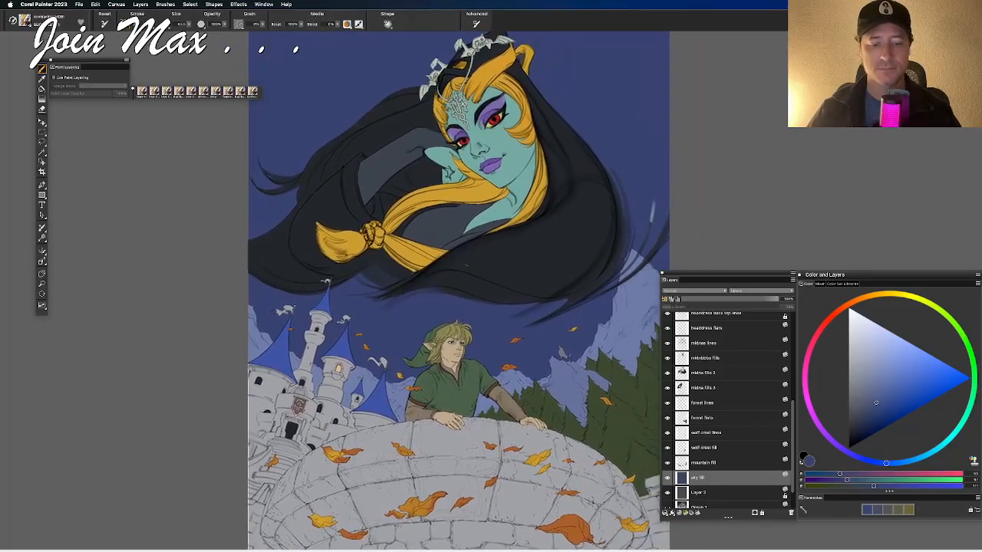
key(super+plus)
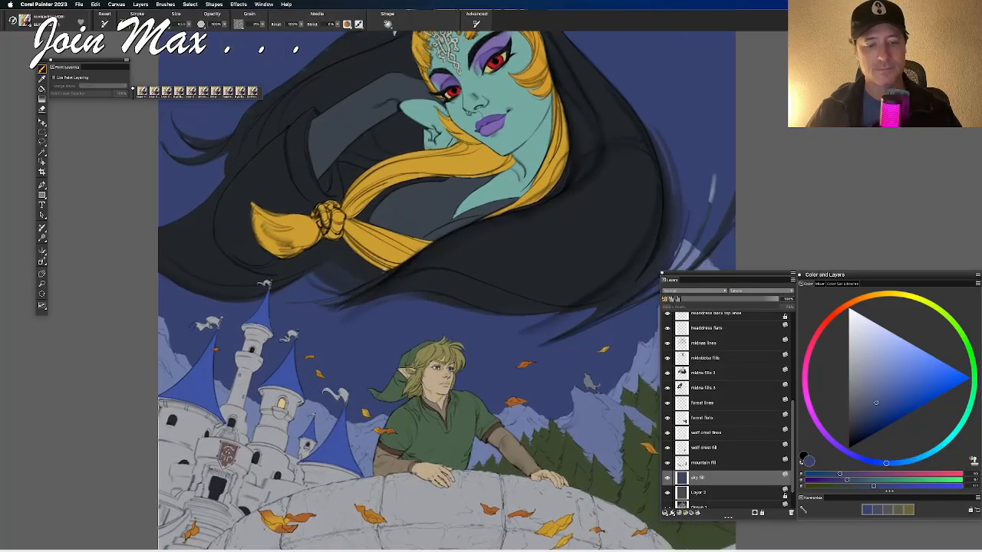
key(super+minus)
key(super+minus)
drag(450, 176, 448, 187)
key(super+plus)
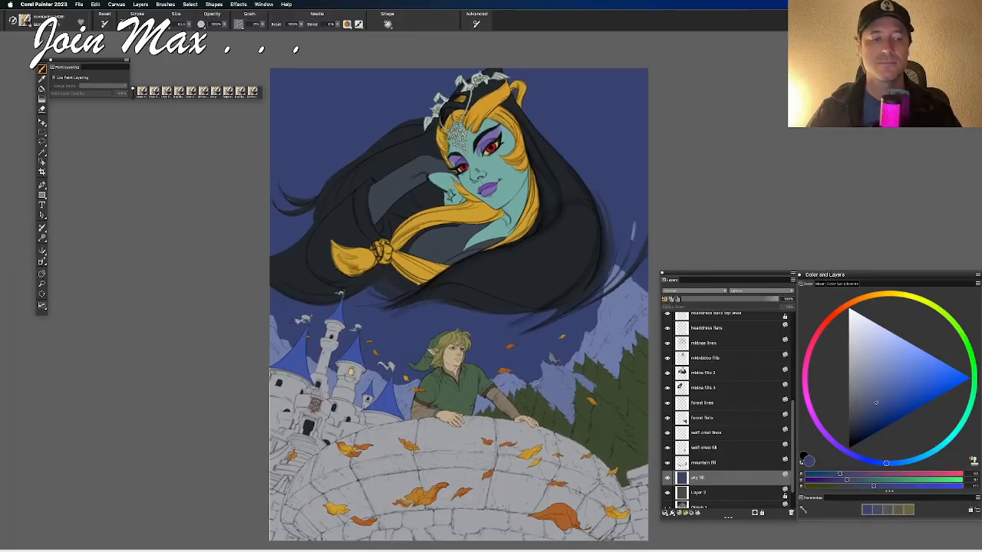
click(79, 4)
click(90, 110)
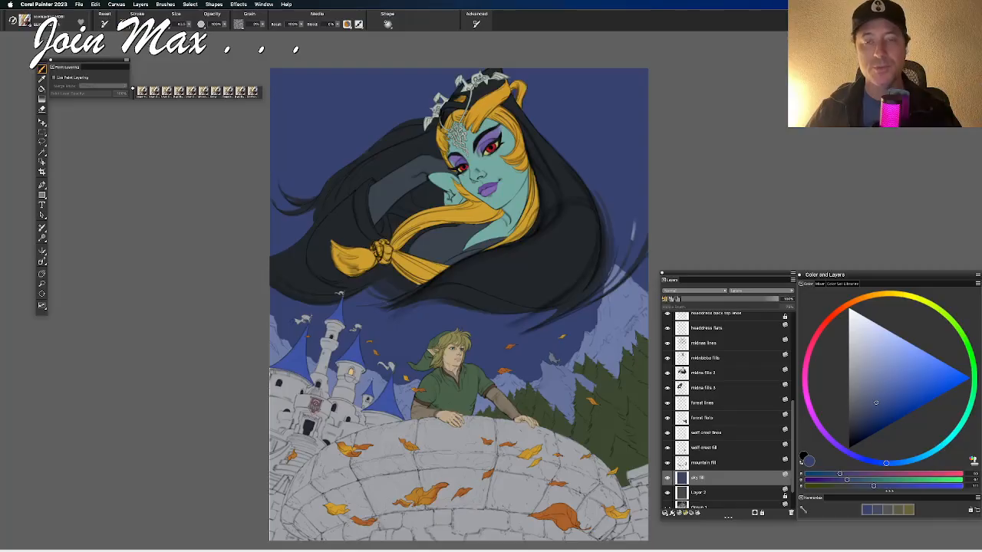
Step: Add a new layer directly above the sky fill layer and set the painting colour to white
key(super+plus)
key(super+plus)
drag(508, 394, 378, 321)
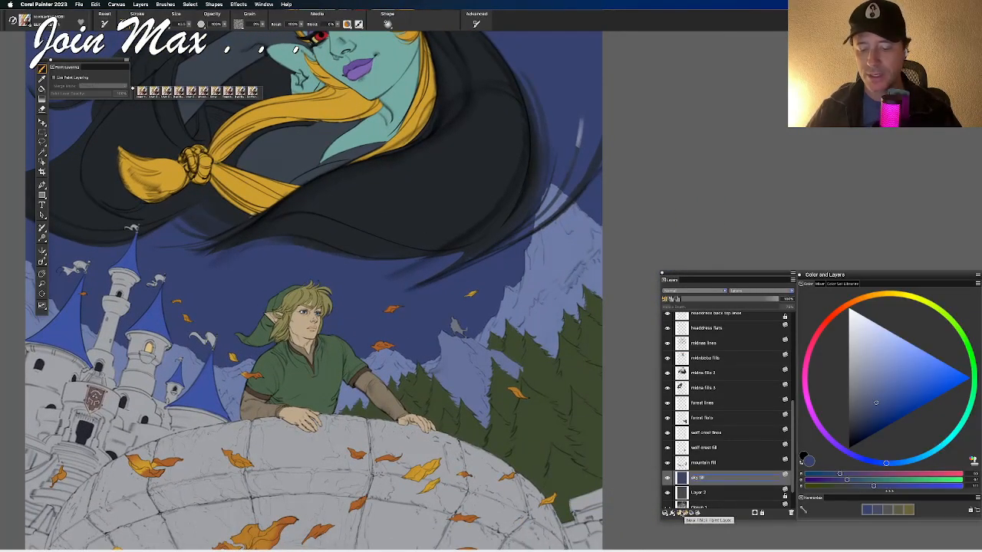
click(680, 512)
drag(842, 423, 849, 309)
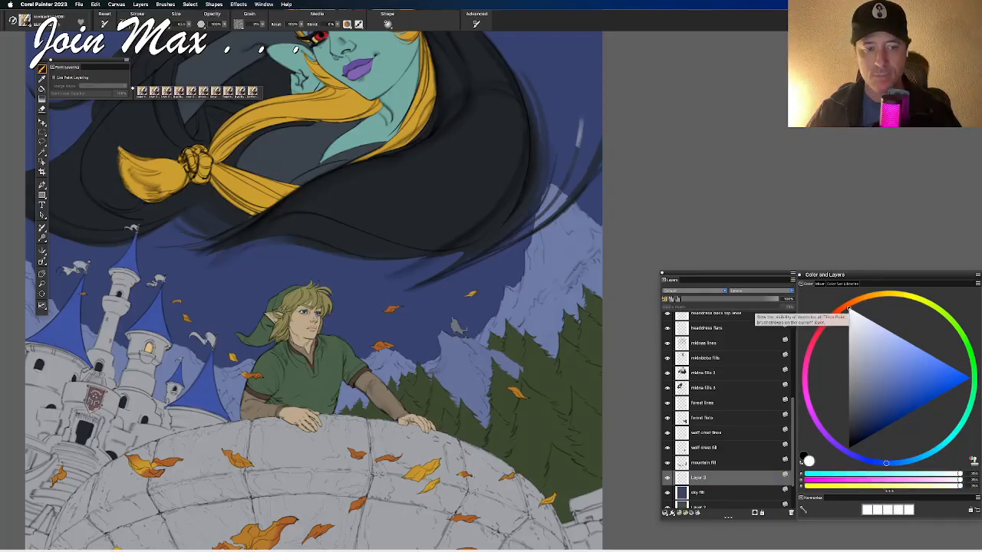
Step: Sample a yellow from the artwork and adjust it to a muted pale gold as the painting colour
drag(467, 280, 469, 364)
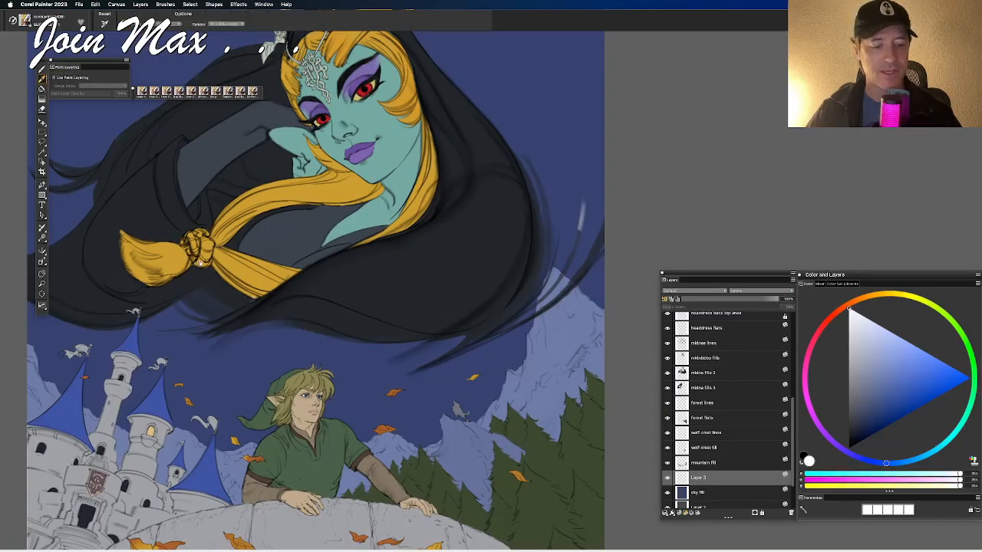
drag(238, 236, 256, 235)
click(372, 100)
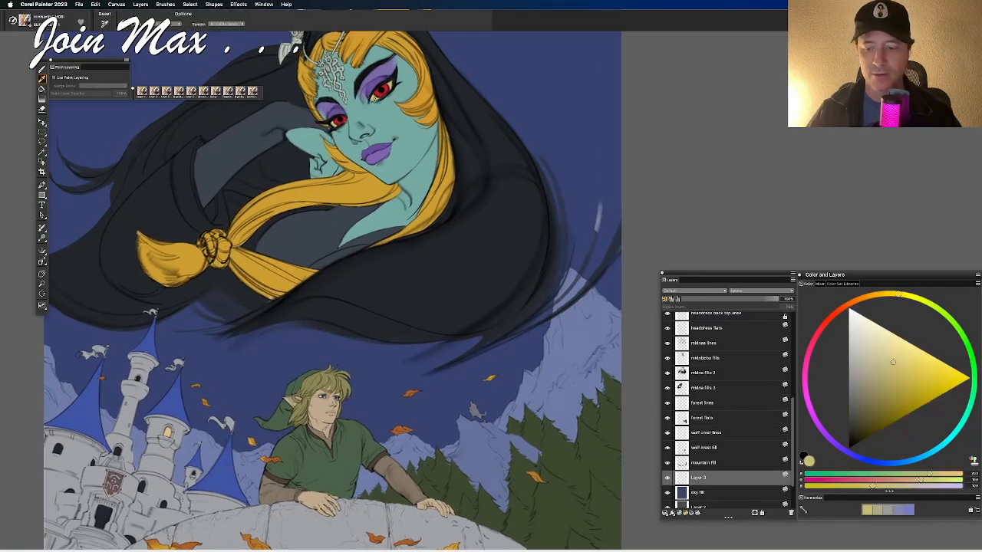
drag(167, 432, 262, 320)
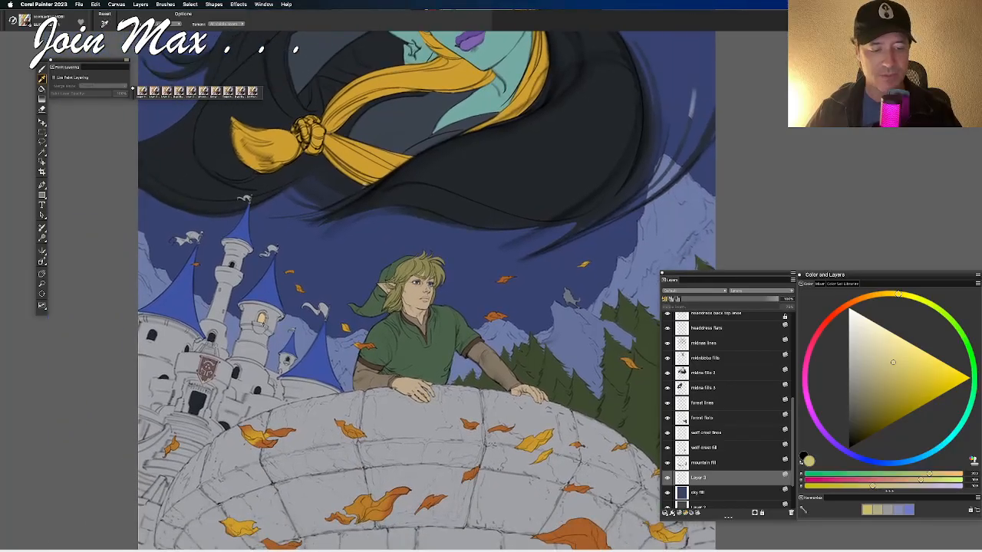
click(417, 301)
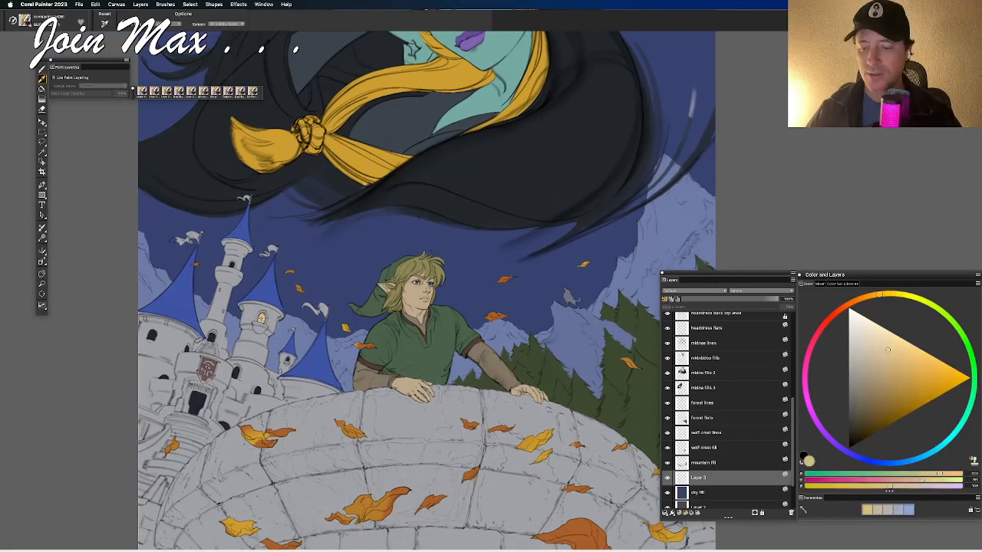
drag(343, 268, 310, 402)
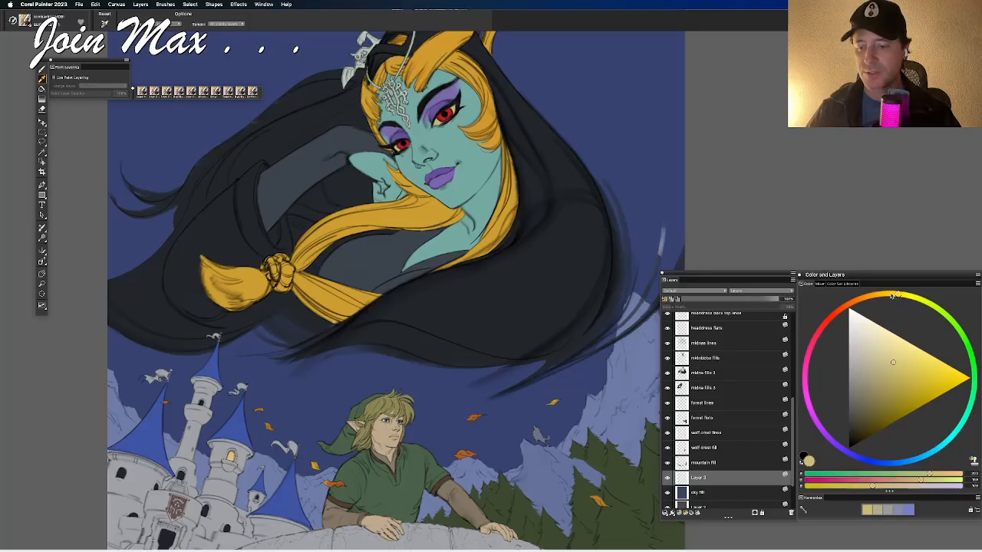
drag(894, 296, 891, 294)
click(890, 358)
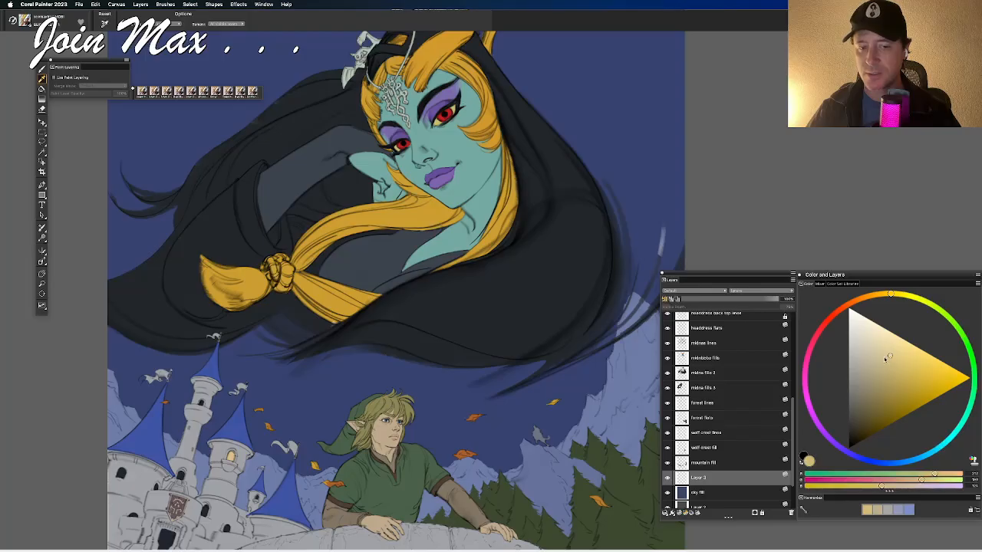
drag(534, 384, 491, 399)
key(r)
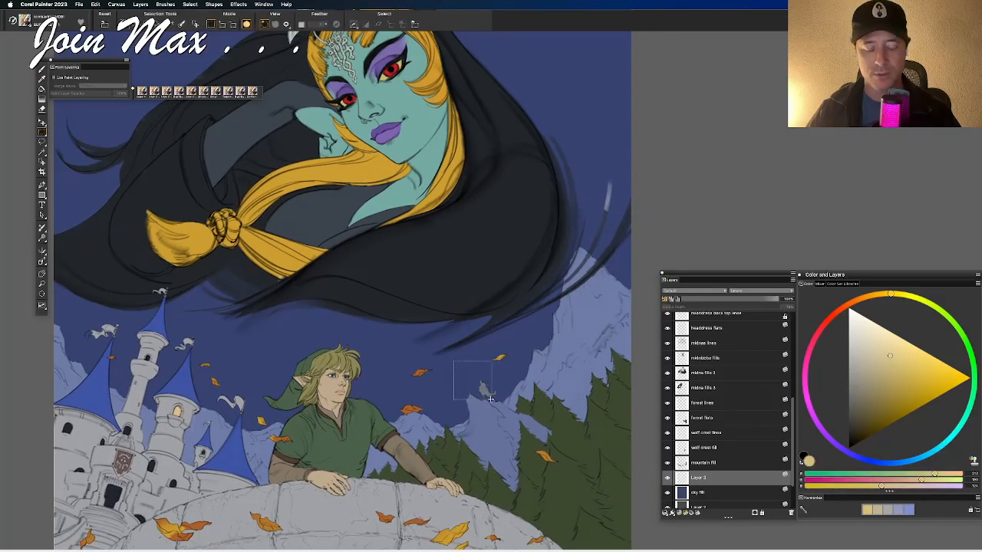
key(super+d)
Step: Make a circular moon behind the howling wolf, filling an oval selection with the current pale gold at 100% opacity, and deselect it
click(42, 131)
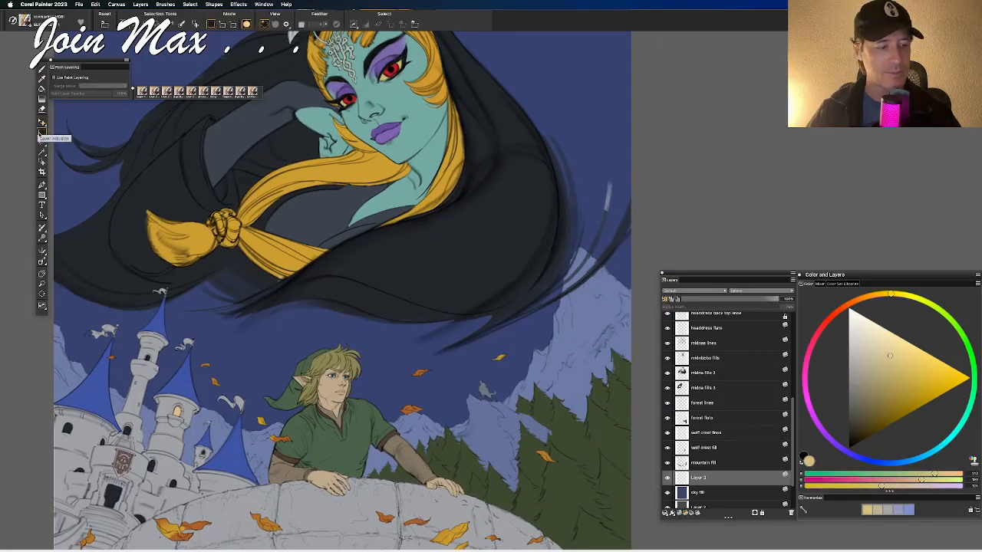
click(61, 133)
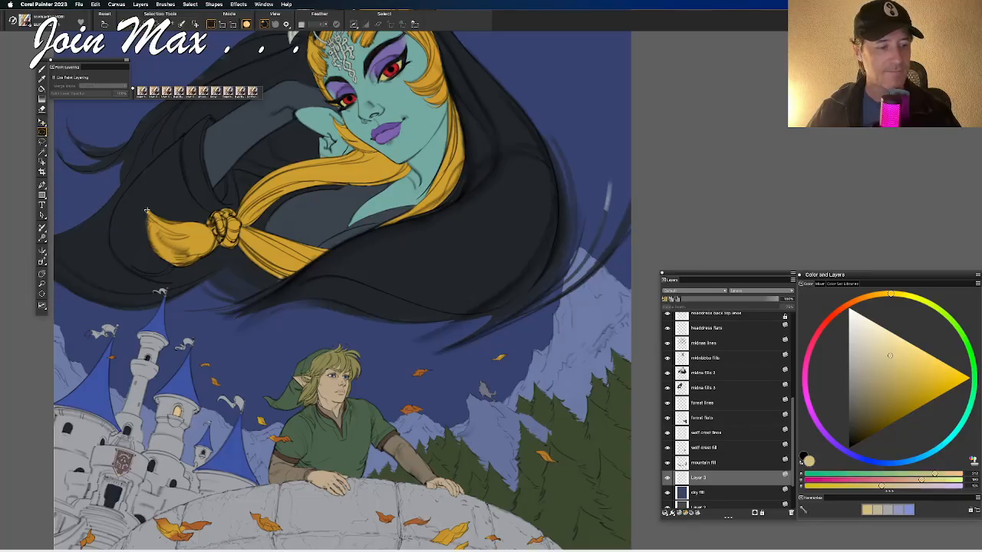
drag(453, 360, 491, 403)
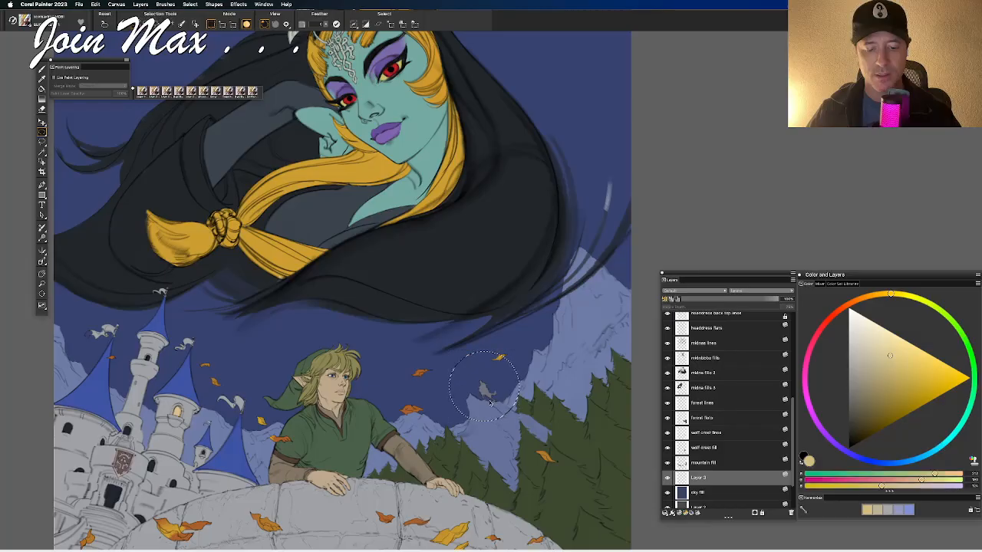
key(super+f)
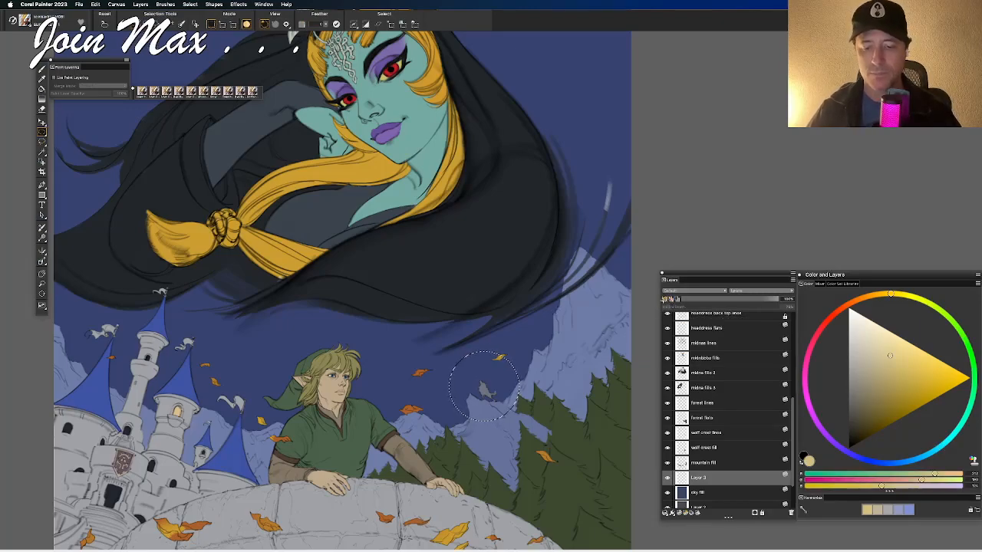
key(super+f)
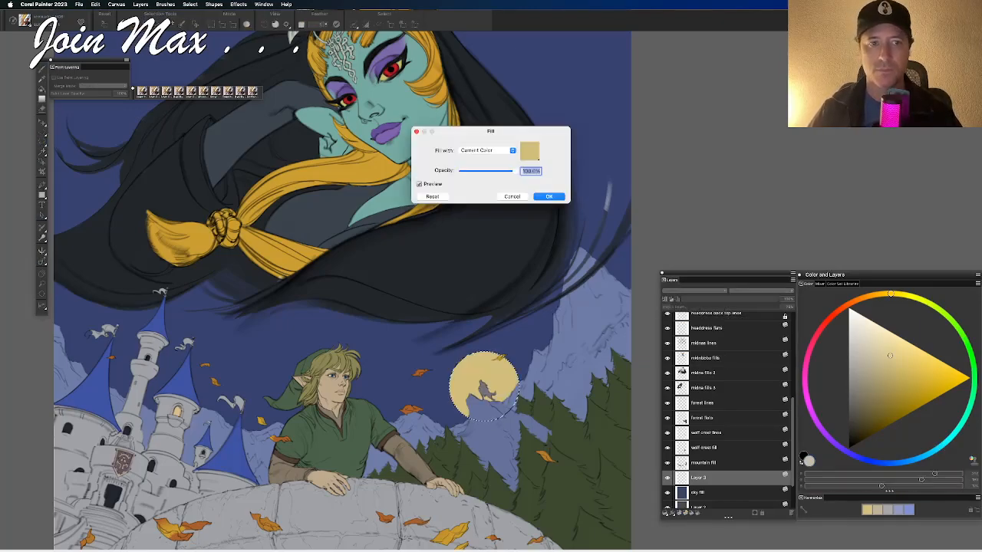
click(553, 198)
key(super+minus)
key(super+d)
key(super+minus)
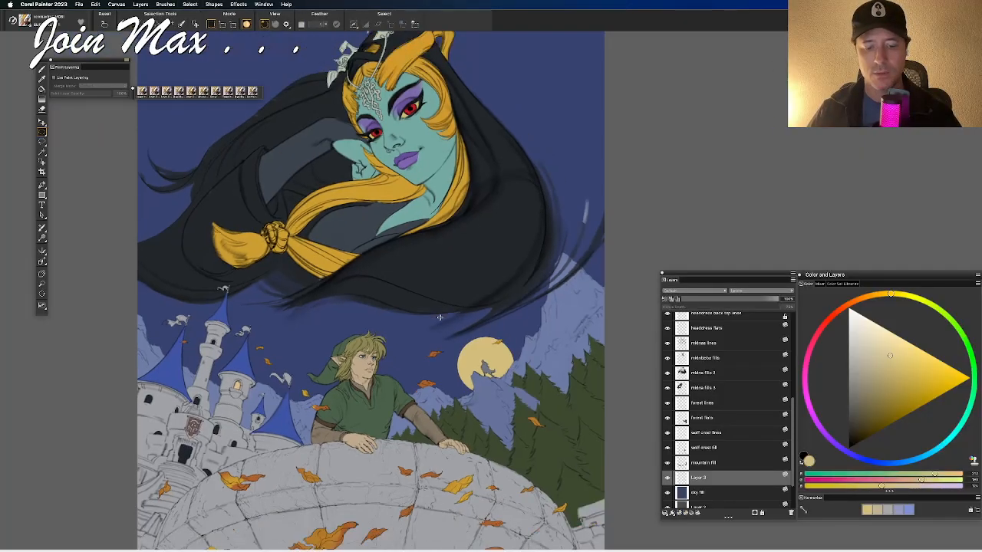
key(super+minus)
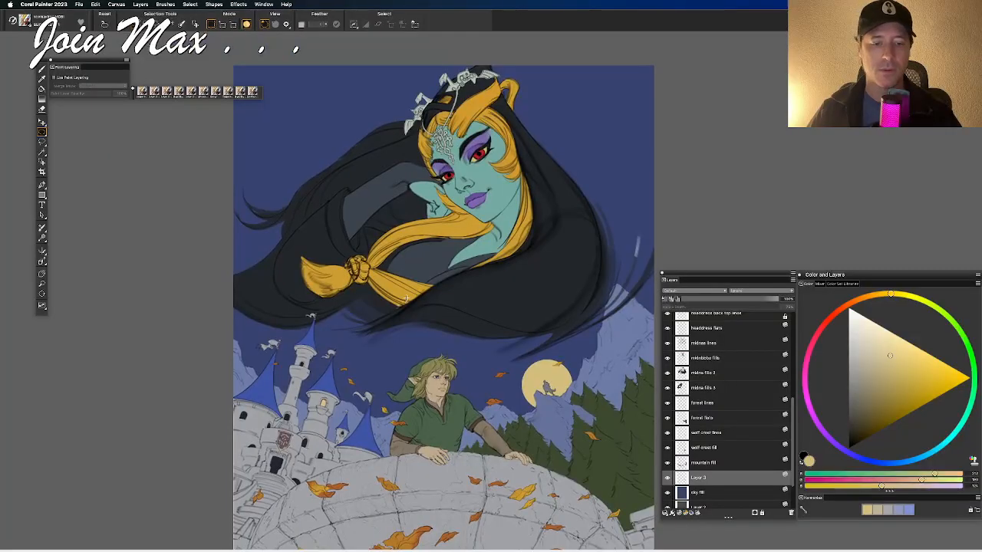
mouse_move(405, 298)
mouse_down()
mouse_move(448, 201)
mouse_move(442, 231)
mouse_move(404, 242)
mouse_up()
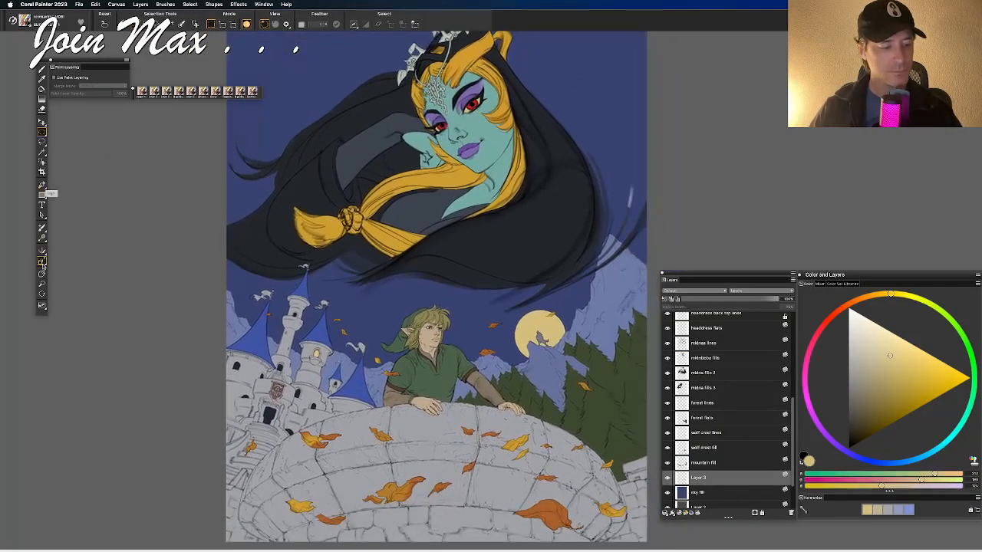
Step: Turn on mirror painting with a vertical symmetry axis down the canvas
click(42, 251)
drag(304, 244, 264, 235)
key(super+plus)
key(super+plus)
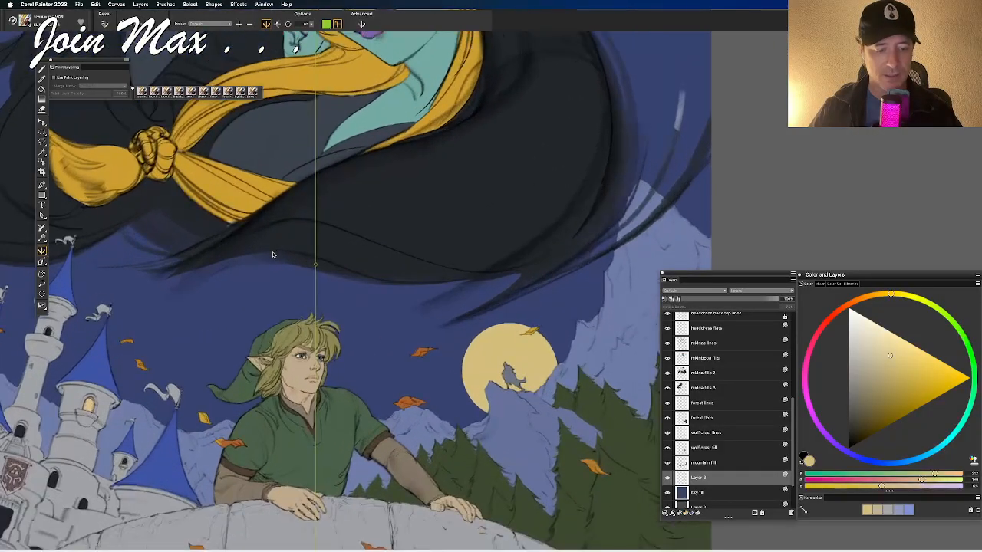
Step: Examine Link's face and hair up close, along with the castle, moon and sky around him
drag(242, 269, 450, 240)
key(super+plus)
key(super+plus)
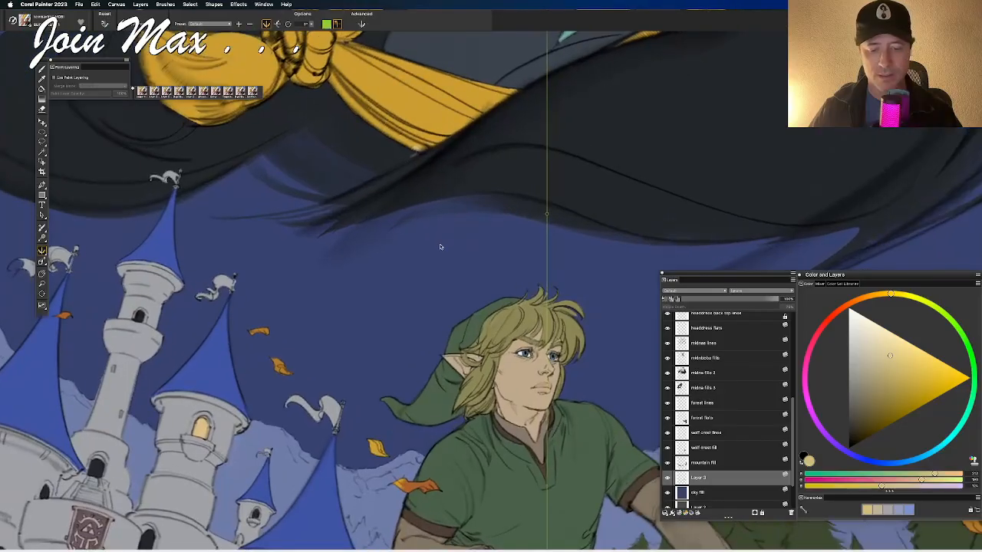
key(super+minus)
key(super+minus)
key(super+minus)
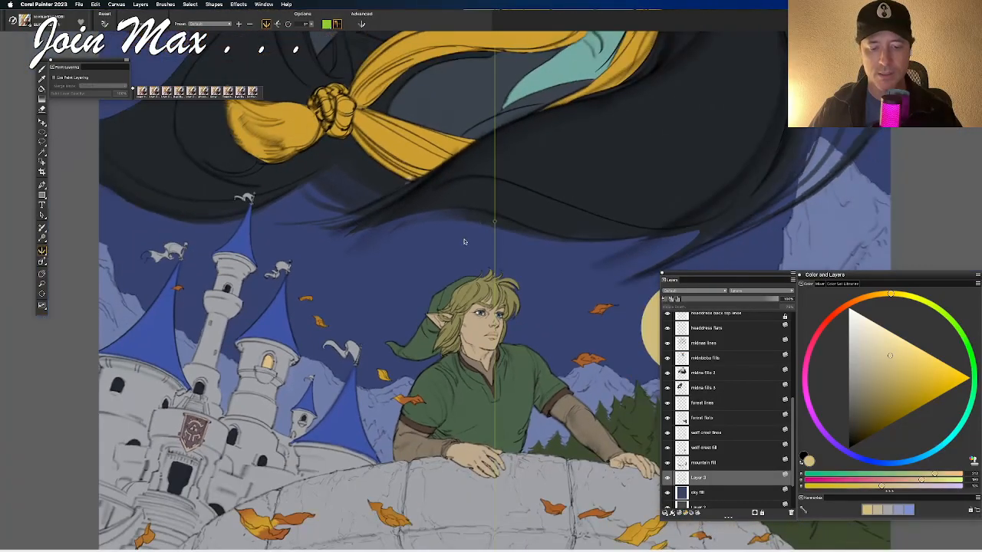
key(super+minus)
key(super+minus)
key(super+minus)
key(super+plus)
key(super+plus)
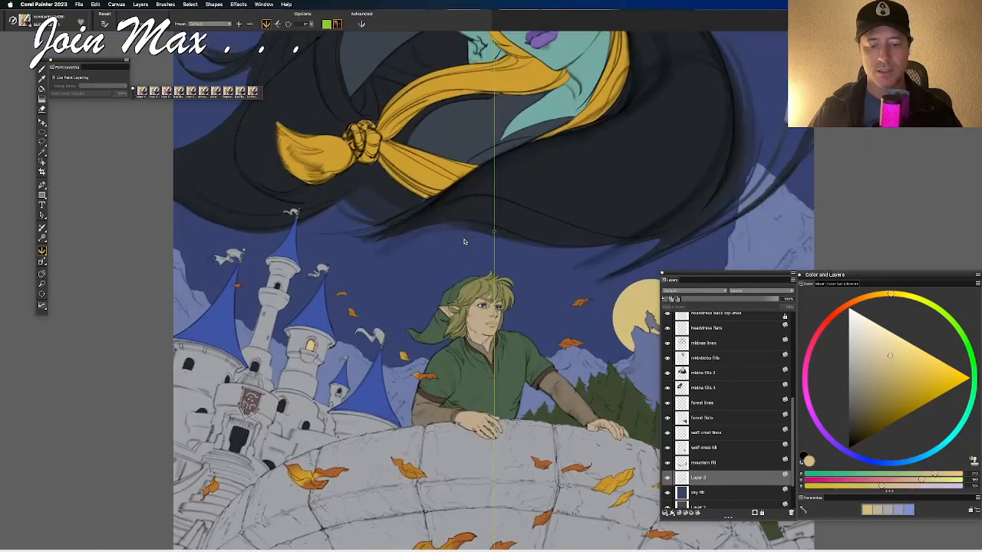
mouse_move(511, 180)
mouse_down()
mouse_move(511, 350)
mouse_move(513, 178)
mouse_up()
key(super+plus)
key(super+plus)
key(super+plus)
key(super+plus)
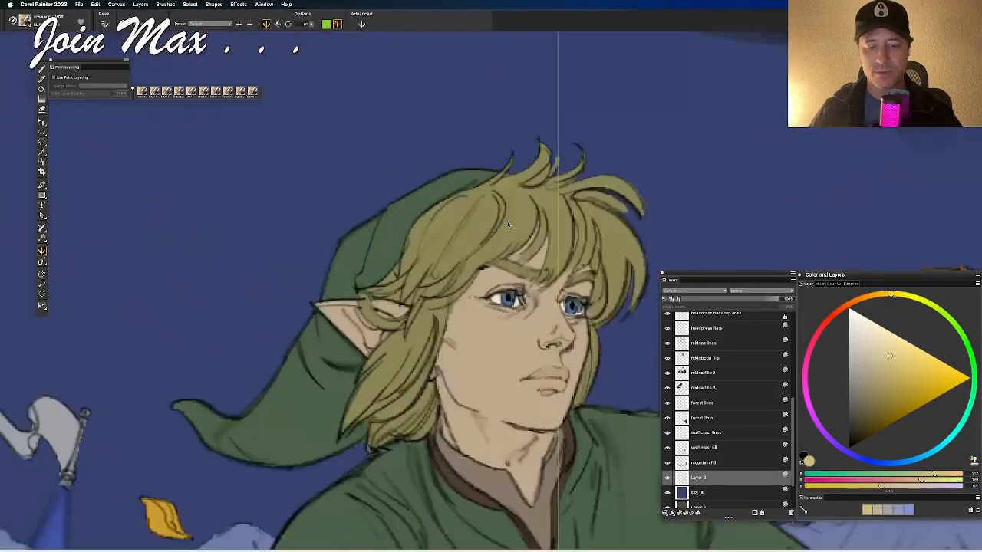
scroll(497, 229, right, 3)
key(super+minus)
key(super+minus)
key(super+minus)
key(super+minus)
key(super+minus)
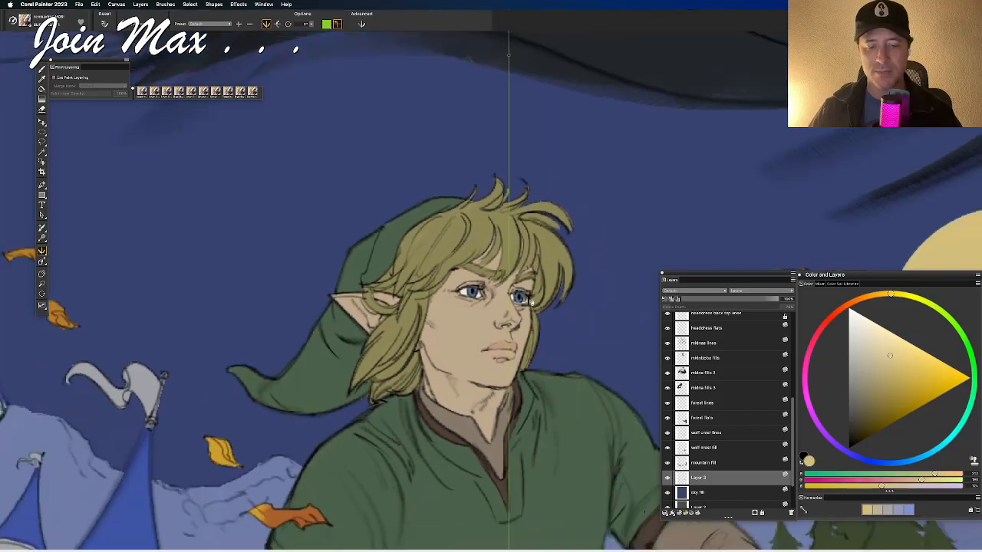
key(super+plus)
key(super+plus)
key(super+minus)
key(super+minus)
key(super+minus)
key(super+minus)
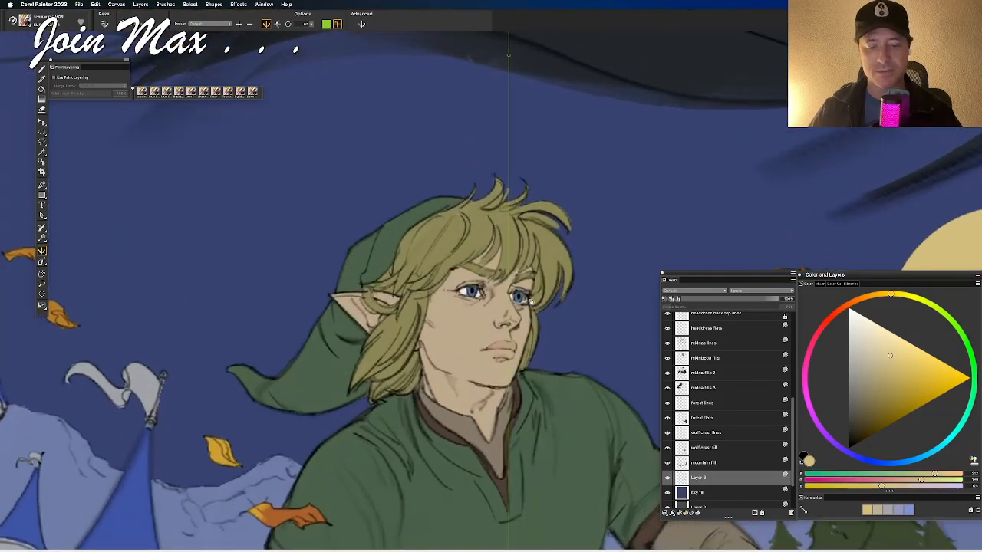
Step: Select the Midna layers from the lowest midna fills up to headdress top lines and shift the whole figure slightly left
key(super+minus)
key(super+minus)
key(super+minus)
key(super+minus)
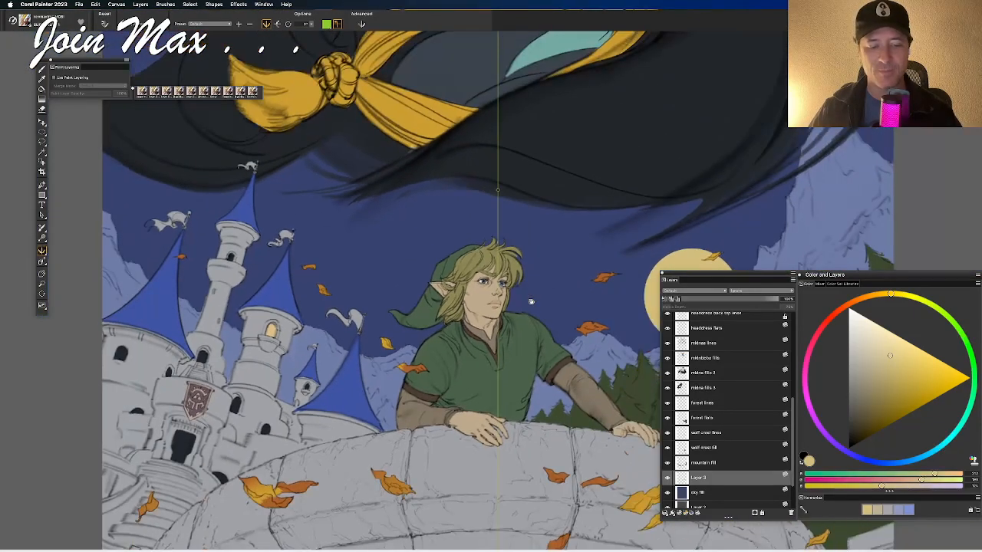
key(super+plus)
key(super+plus)
scroll(507, 293, up, 5)
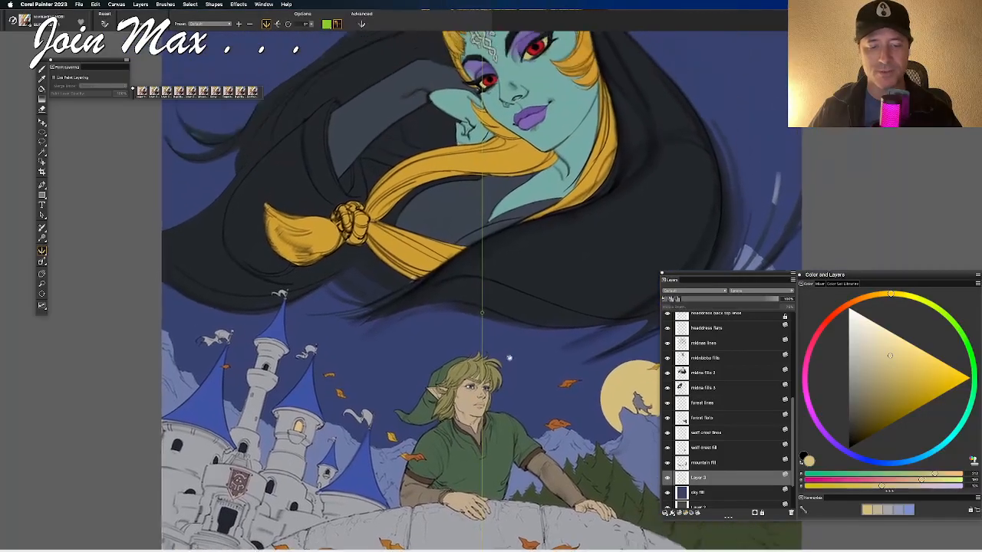
scroll(468, 291, up, 3)
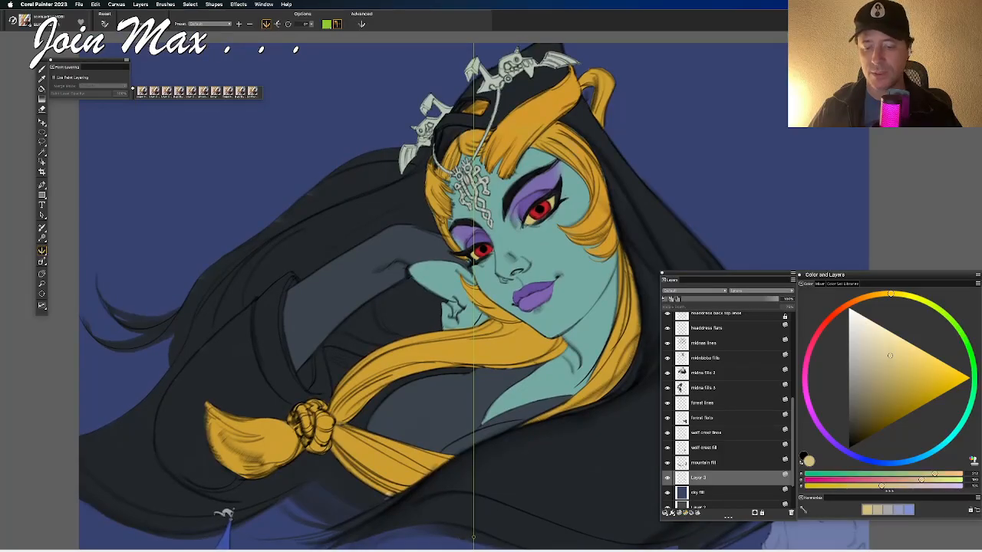
click(681, 388)
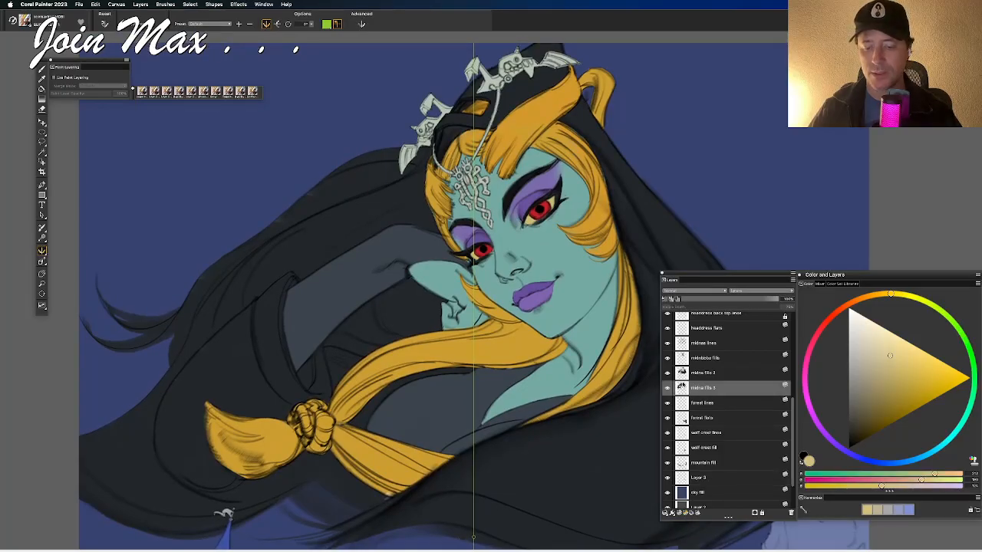
shift+click(683, 370)
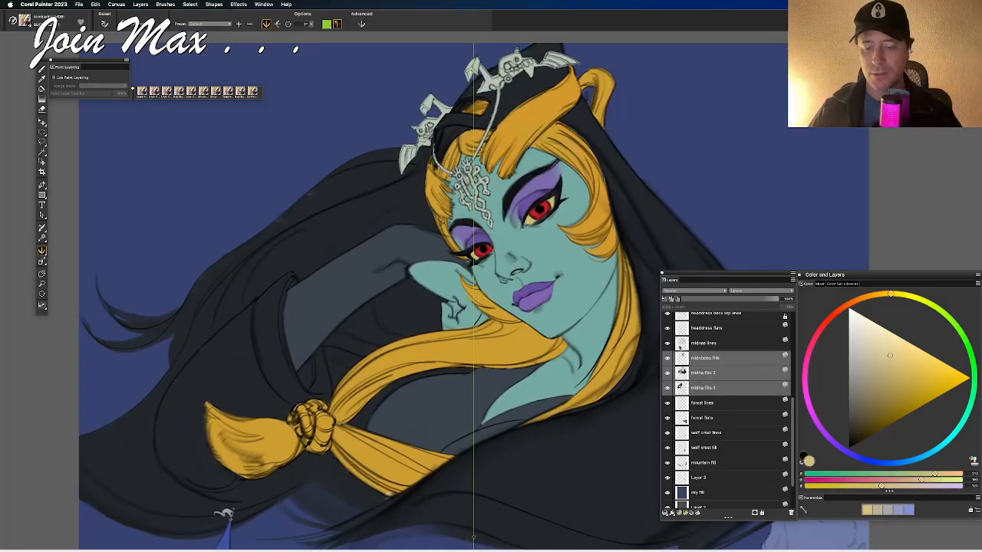
shift+click(679, 345)
key(f)
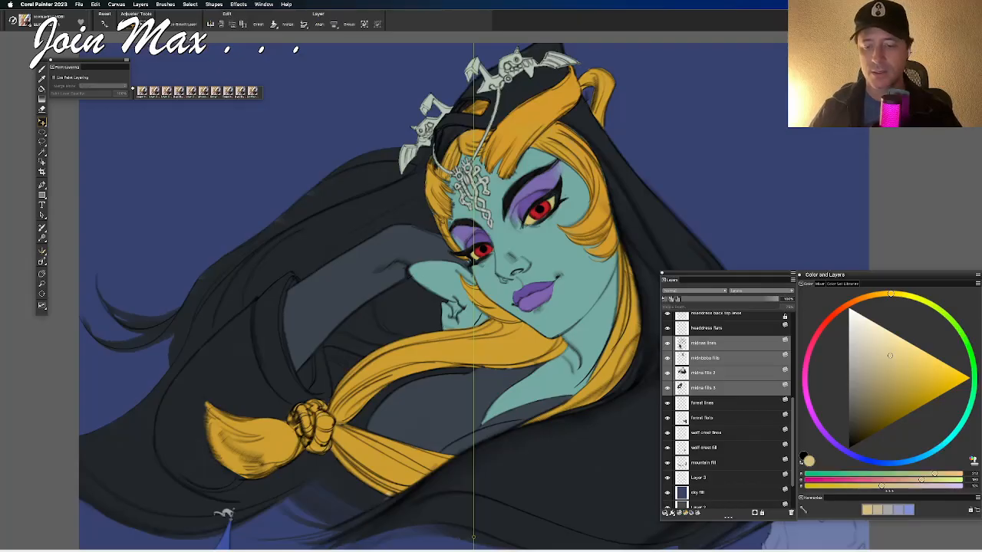
scroll(779, 332, up, 2)
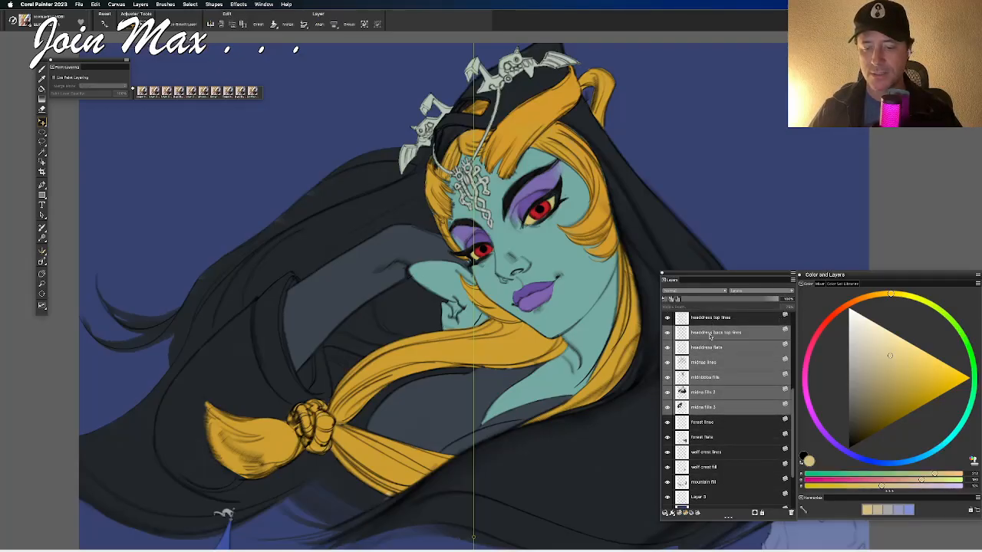
shift+click(706, 317)
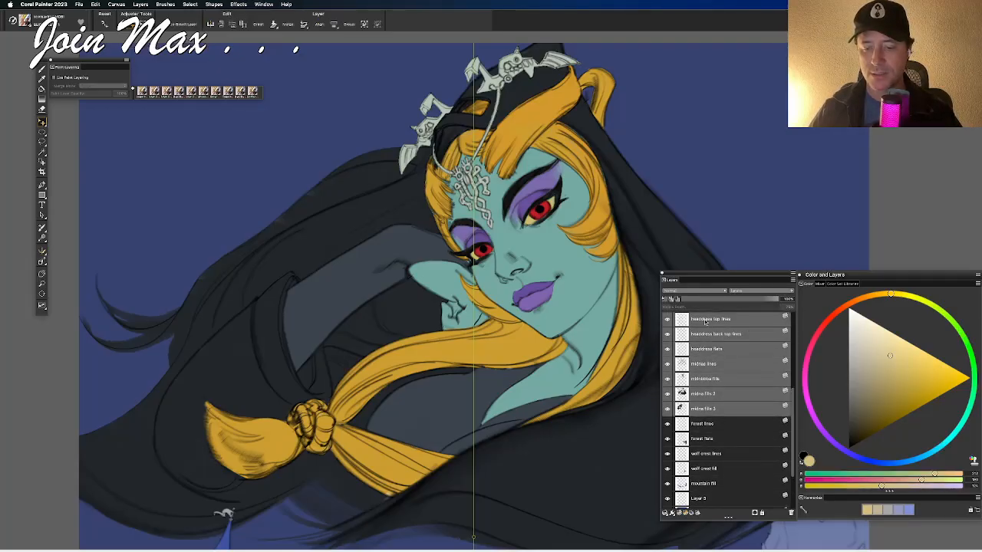
scroll(701, 344, up, 2)
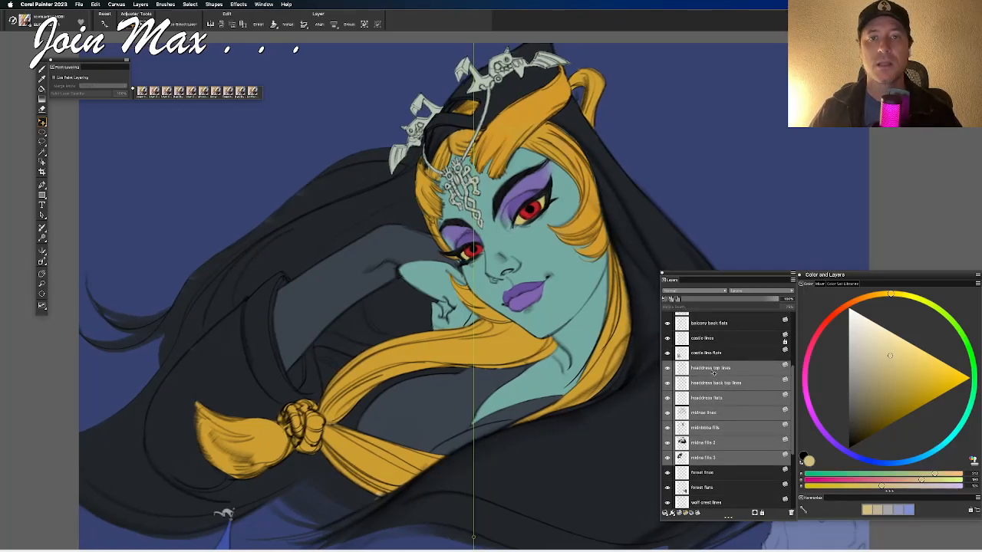
Step: Compare the placement of Midna and Link against the vertical axis, at full-page size and close up
scroll(564, 414, down, 5)
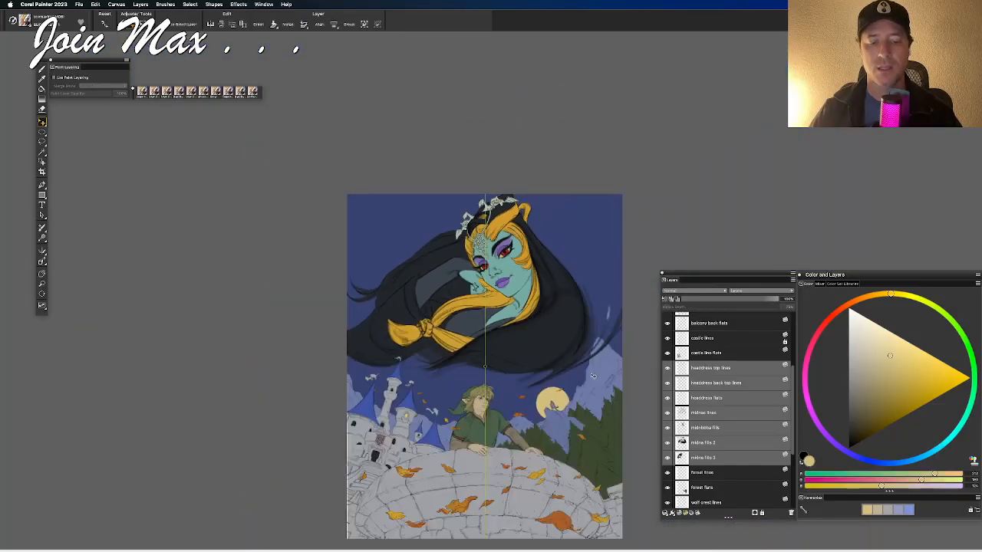
scroll(564, 414, up, 2)
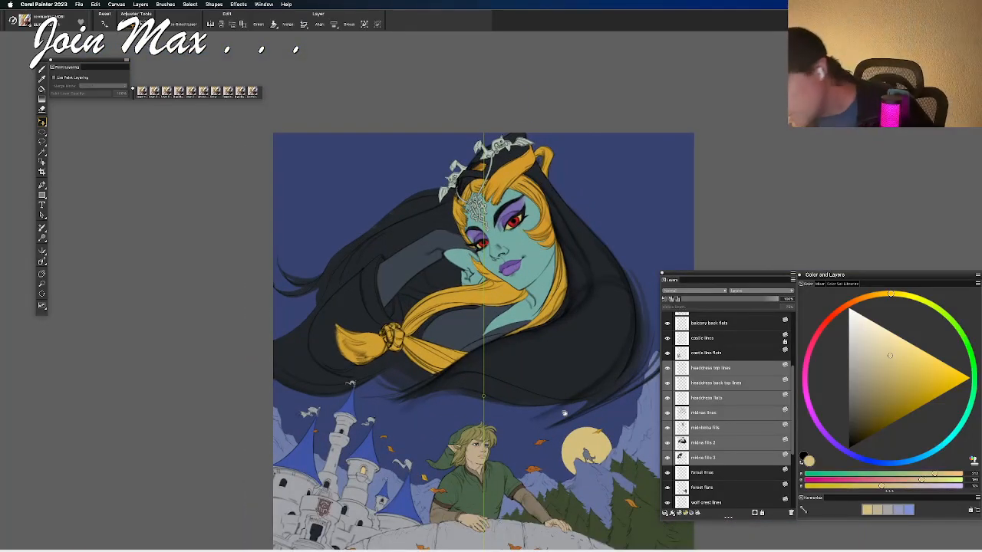
scroll(521, 398, up, 1)
scroll(519, 398, down, 1)
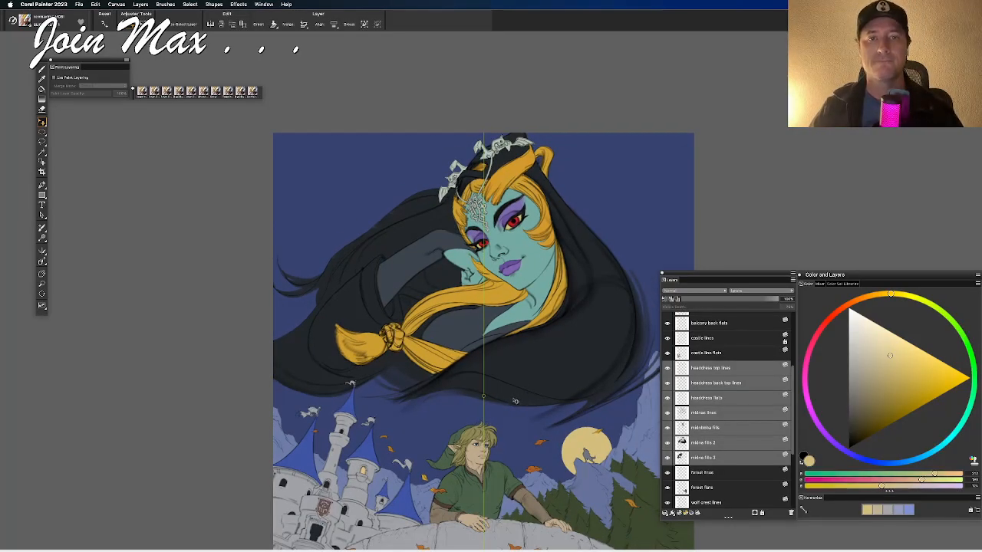
scroll(514, 399, down, 3)
scroll(528, 293, up, 3)
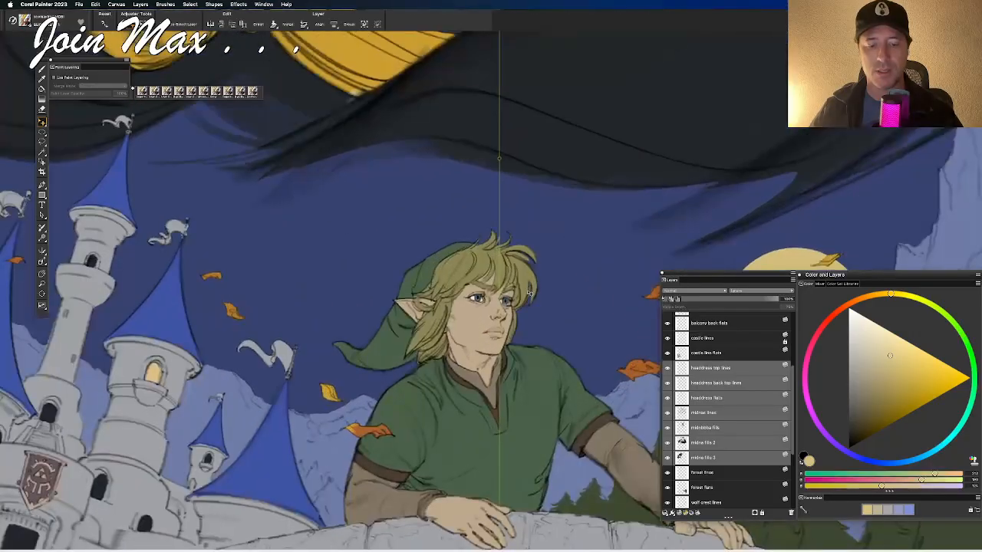
scroll(537, 346, down, 5)
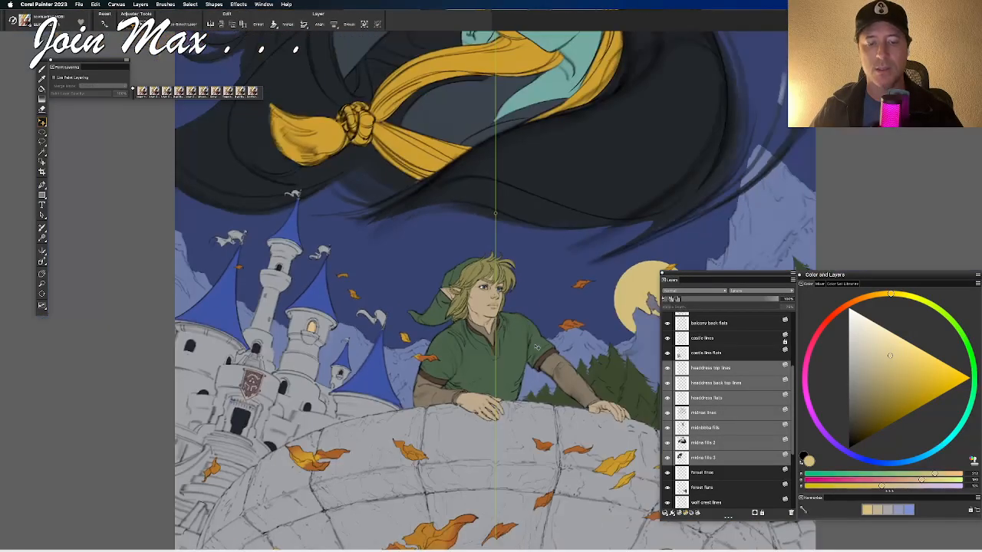
scroll(537, 347, up, 1)
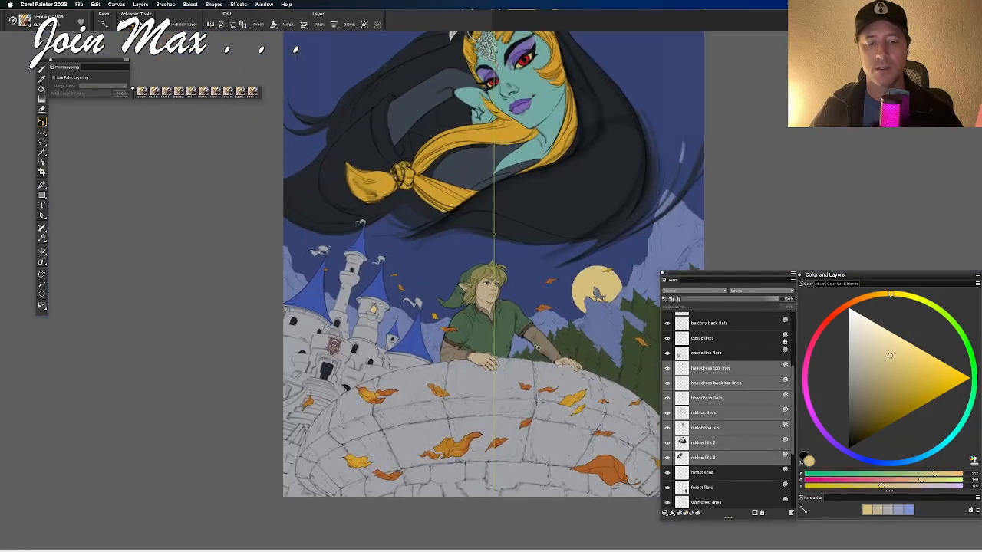
scroll(537, 347, up, 3)
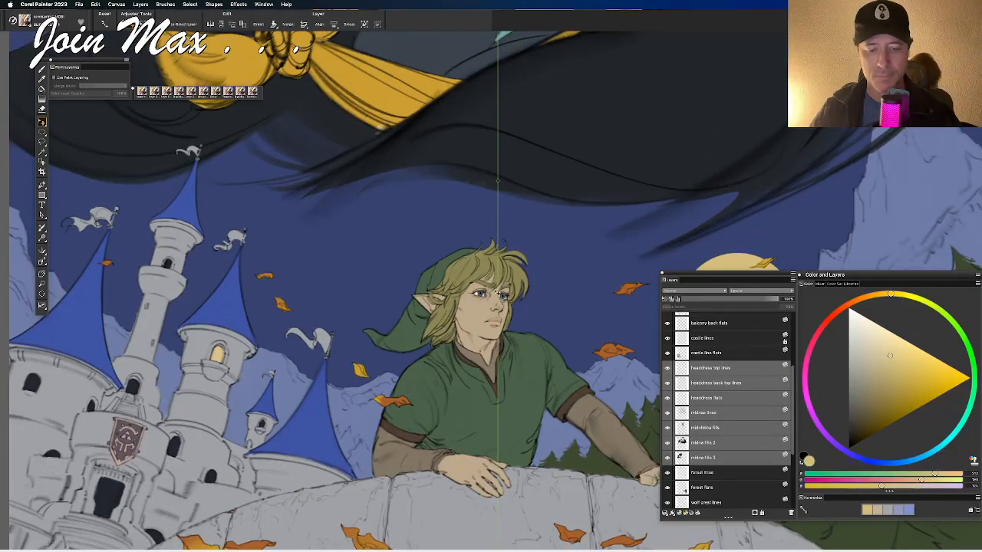
Step: Select the link lines, link flats, link hand fills and link hand lines layers together and shift Link slightly left
scroll(707, 409, up, 5)
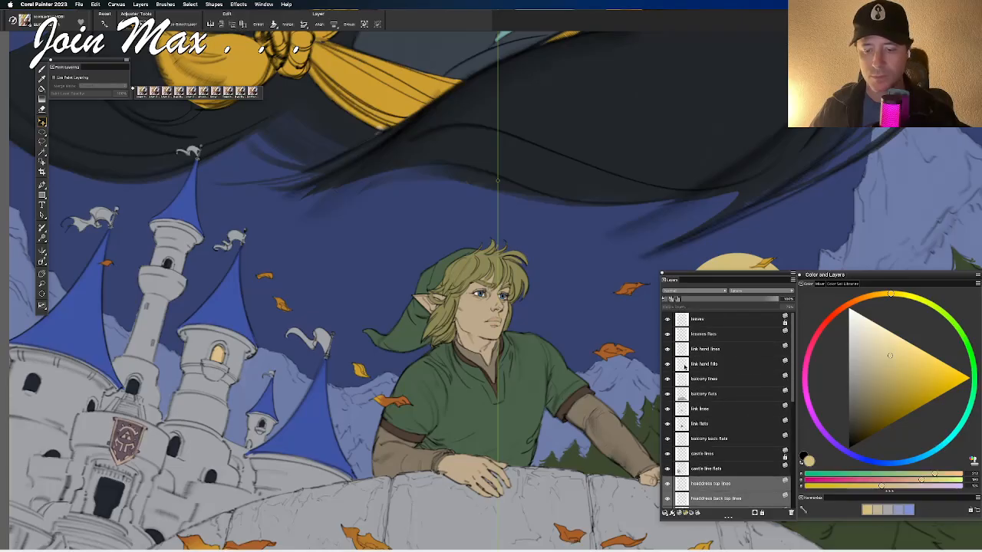
click(707, 409)
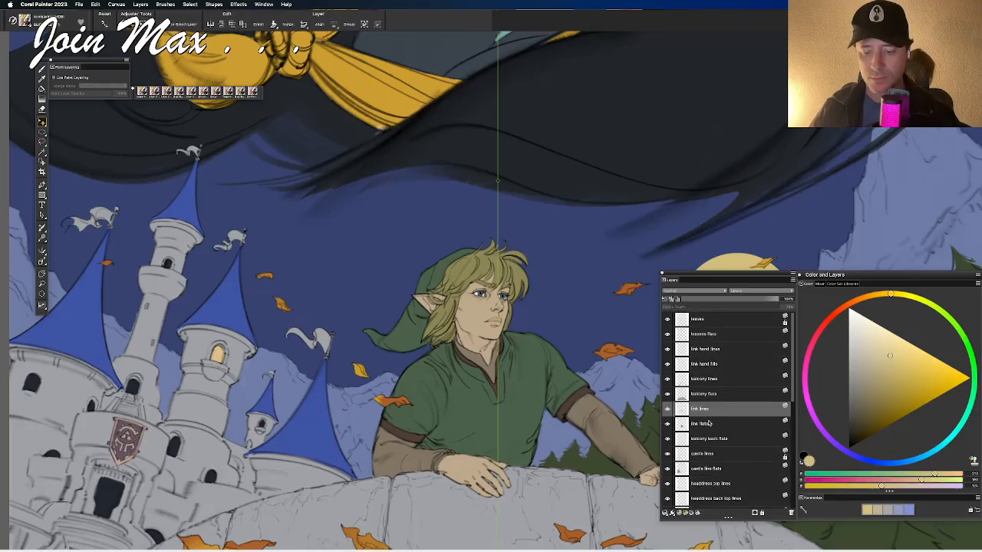
shift+click(710, 422)
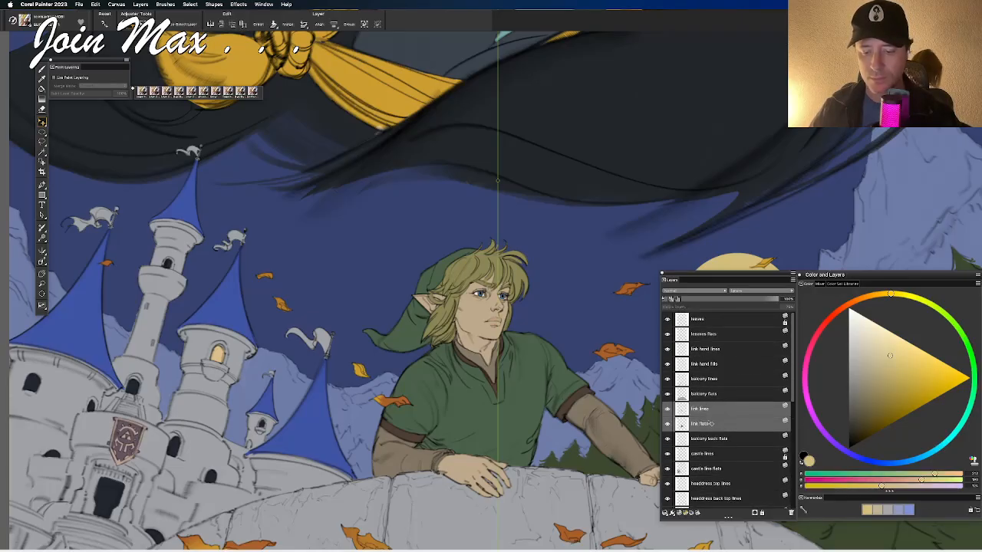
super+click(702, 364)
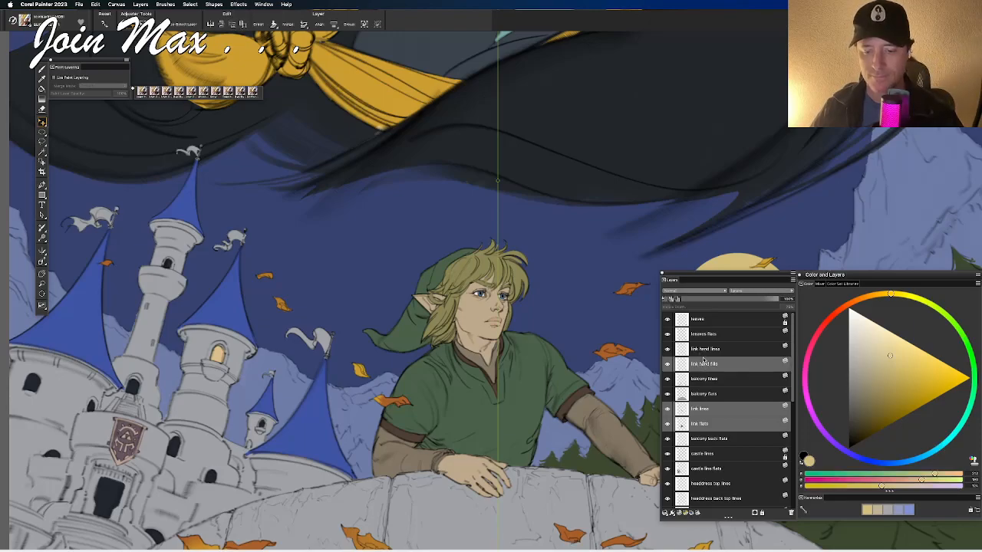
super+click(703, 350)
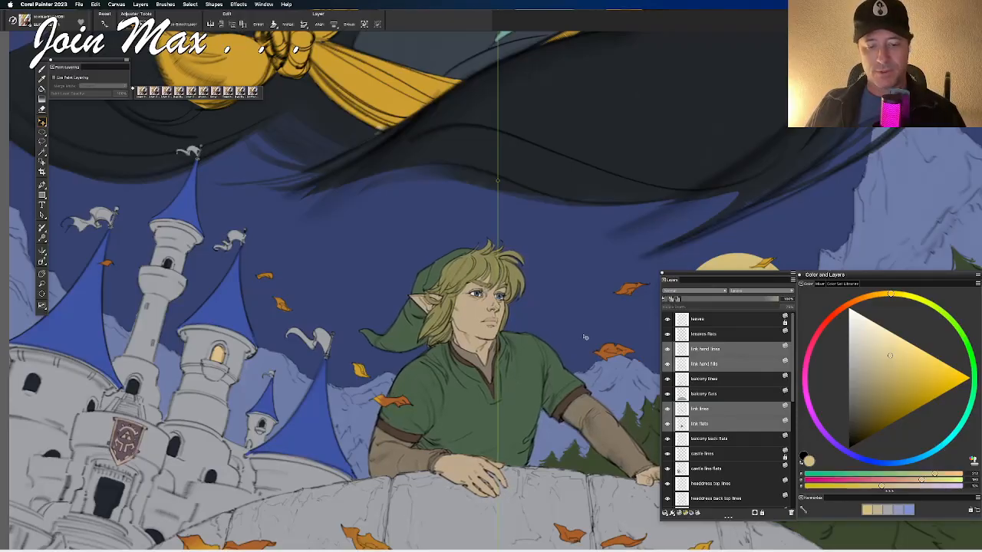
Step: Examine Link's position in the whole composition, hiding and showing his layers for comparison
drag(505, 382, 418, 345)
drag(437, 277, 506, 357)
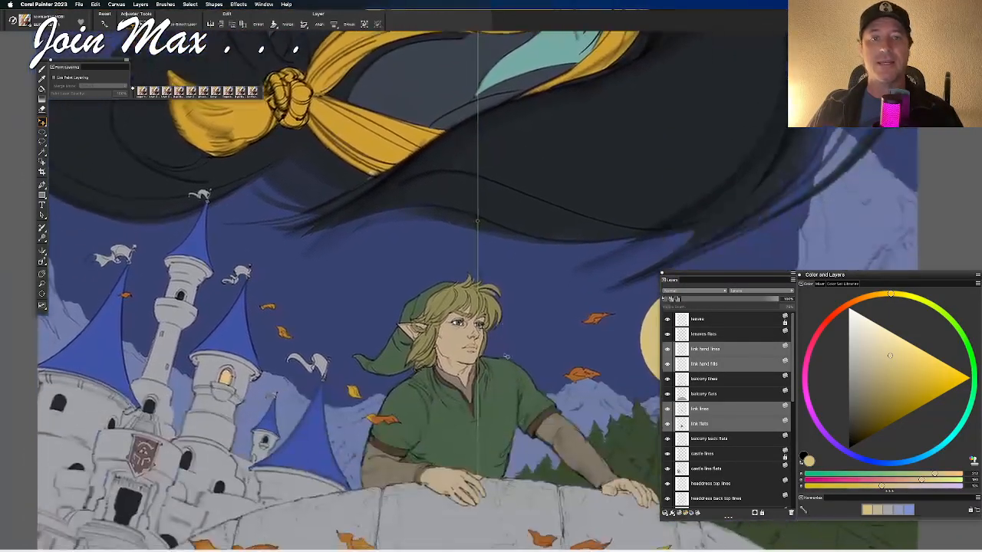
key(super+minus)
key(super+minus)
drag(494, 291, 485, 333)
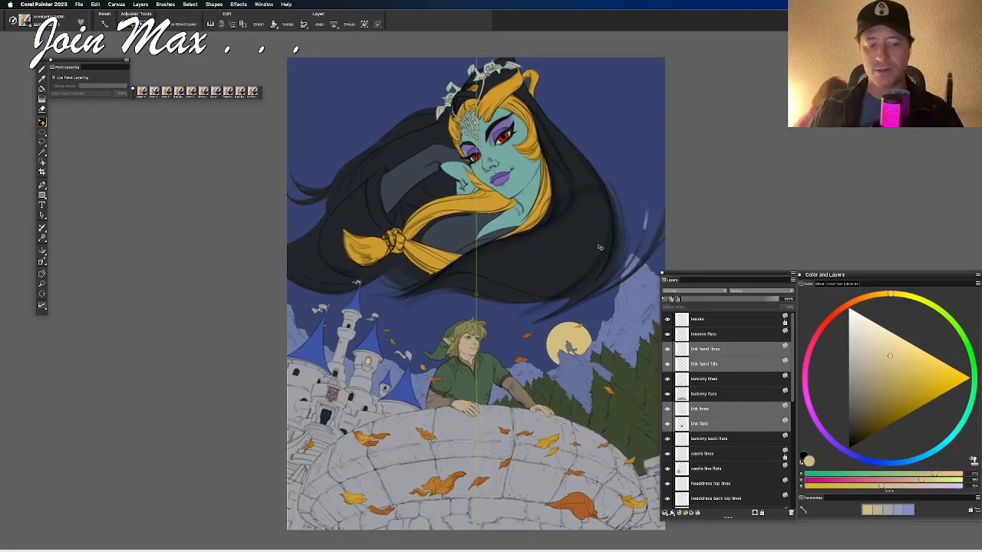
key(super+minus)
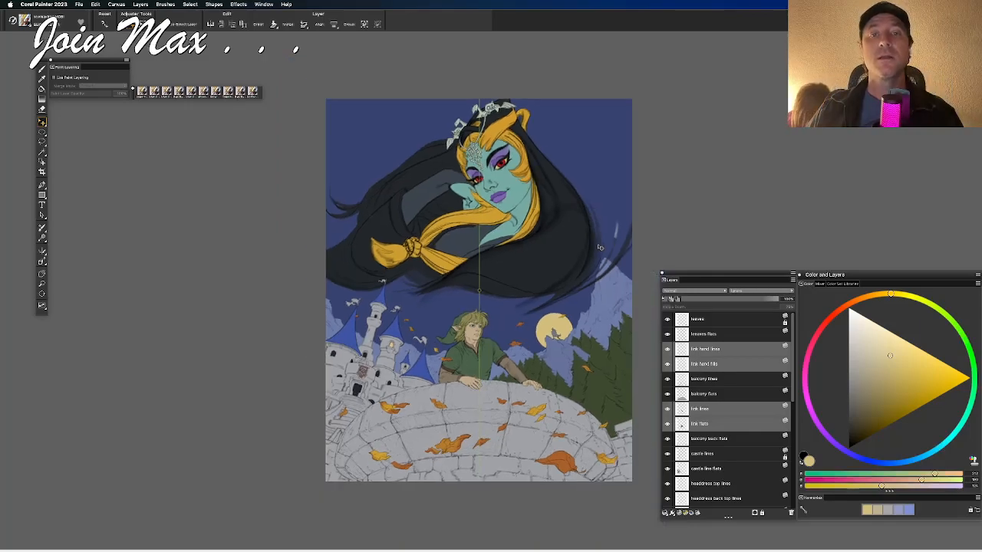
key(super+equal)
key(super+equal)
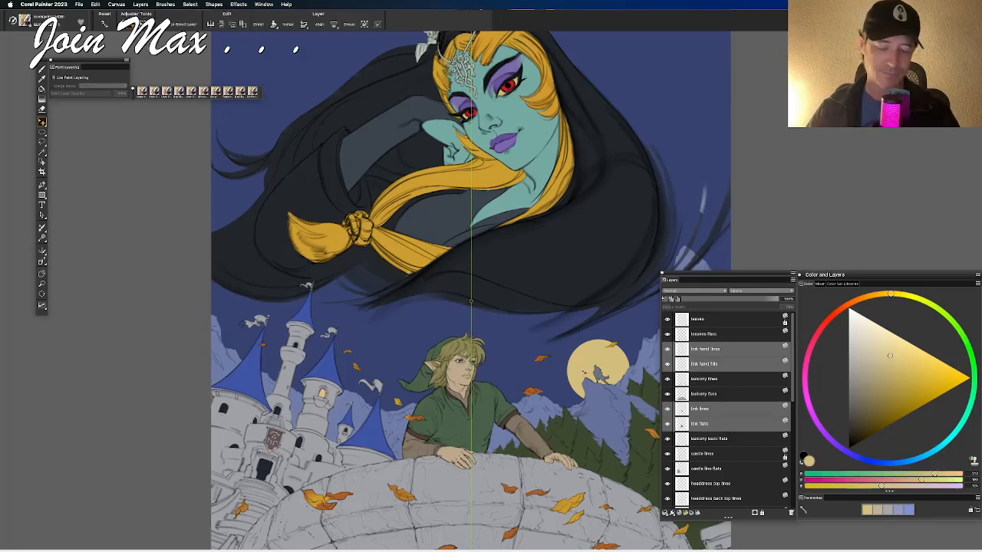
click(667, 424)
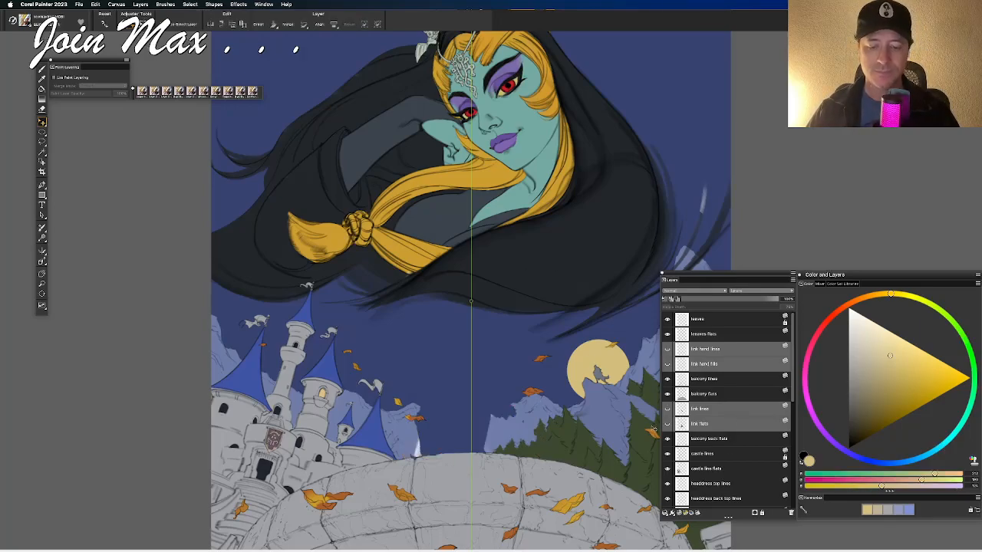
click(669, 422)
click(670, 417)
click(670, 413)
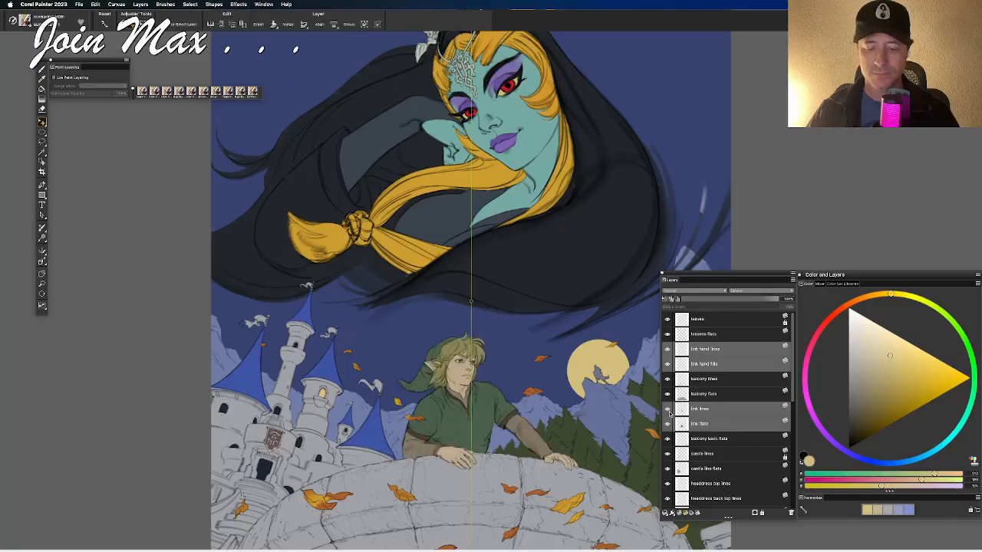
Step: Turn off mirror painting and flip the canvas horizontally
click(42, 251)
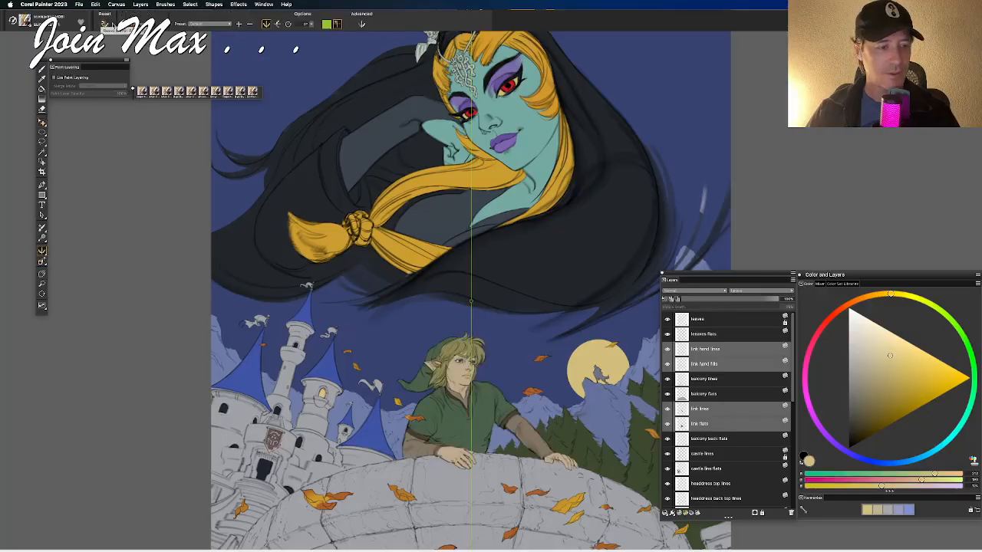
click(105, 24)
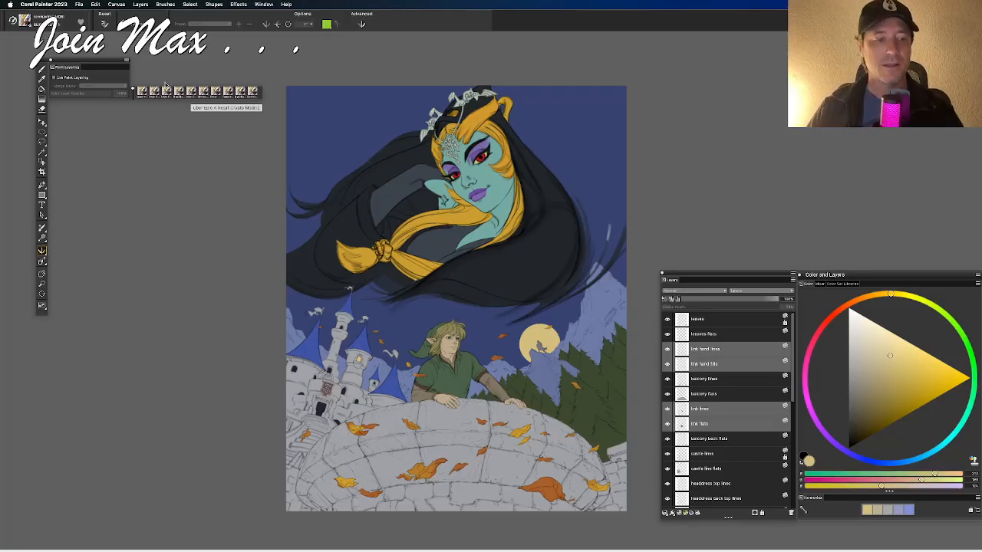
click(116, 4)
mouse_move(154, 32)
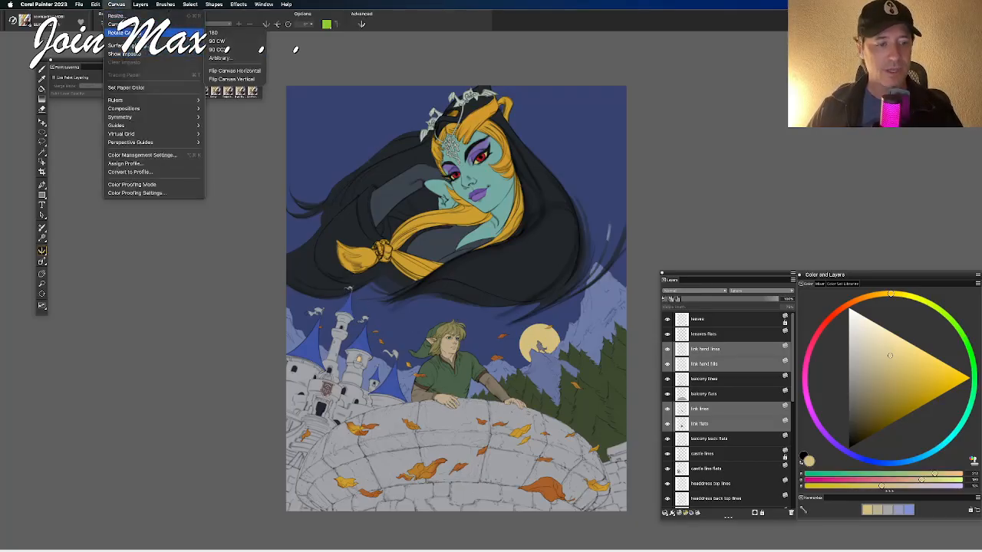
click(224, 74)
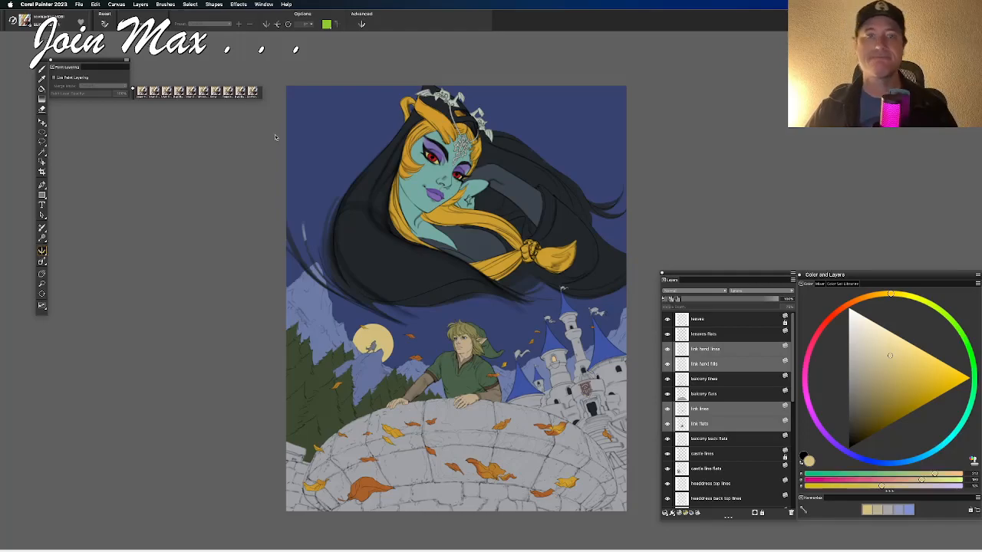
Step: Examine the mirrored composition, from the moon, Link and castle up to Midna's face
scroll(302, 221, up, 3)
drag(318, 257, 347, 245)
scroll(326, 96, up, 2)
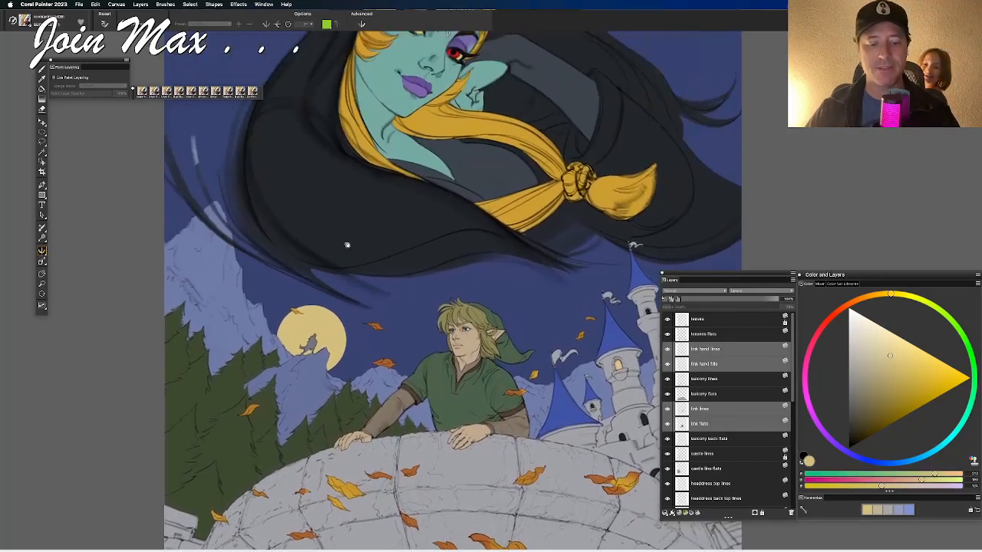
scroll(347, 246, down, 1)
scroll(366, 266, down, 3)
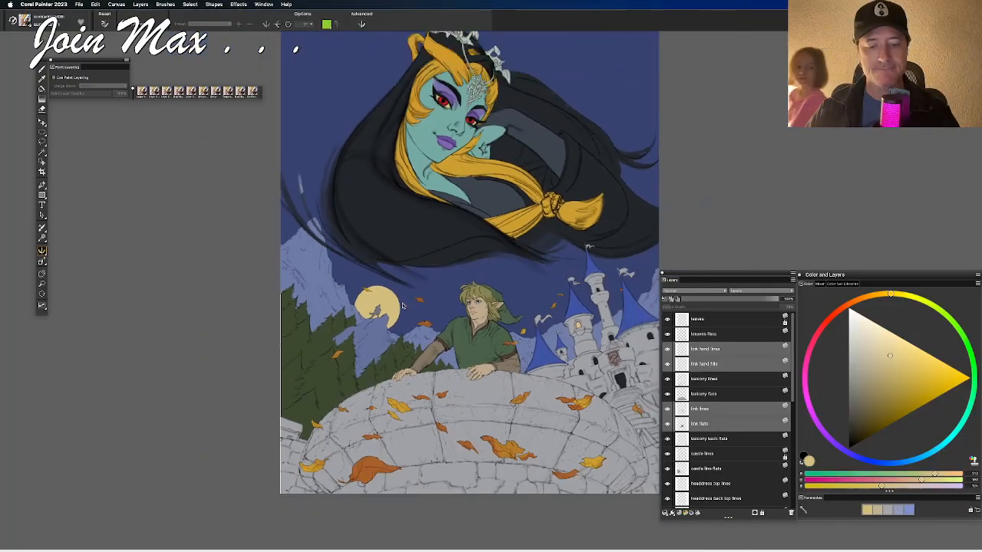
drag(421, 305, 412, 340)
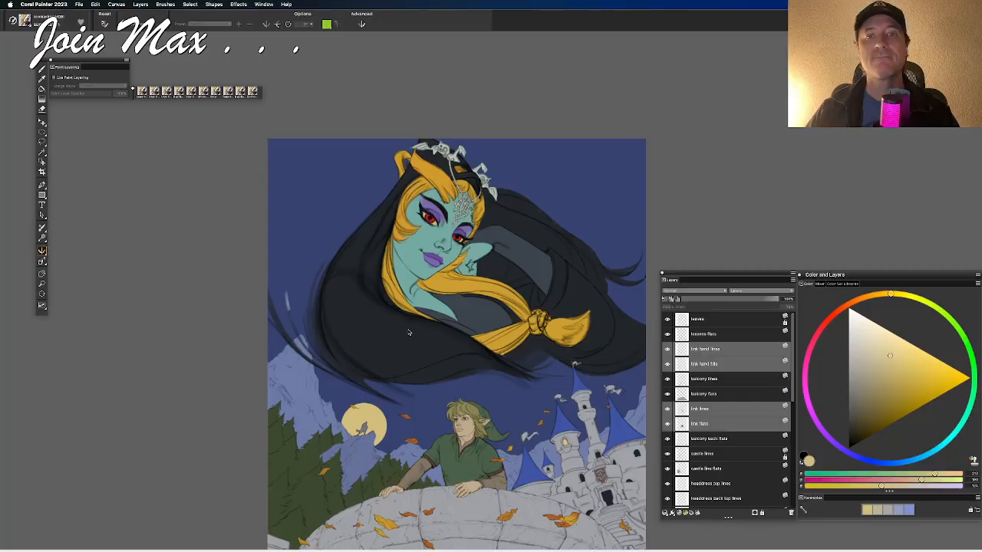
scroll(409, 333, up, 3)
drag(408, 344, 409, 342)
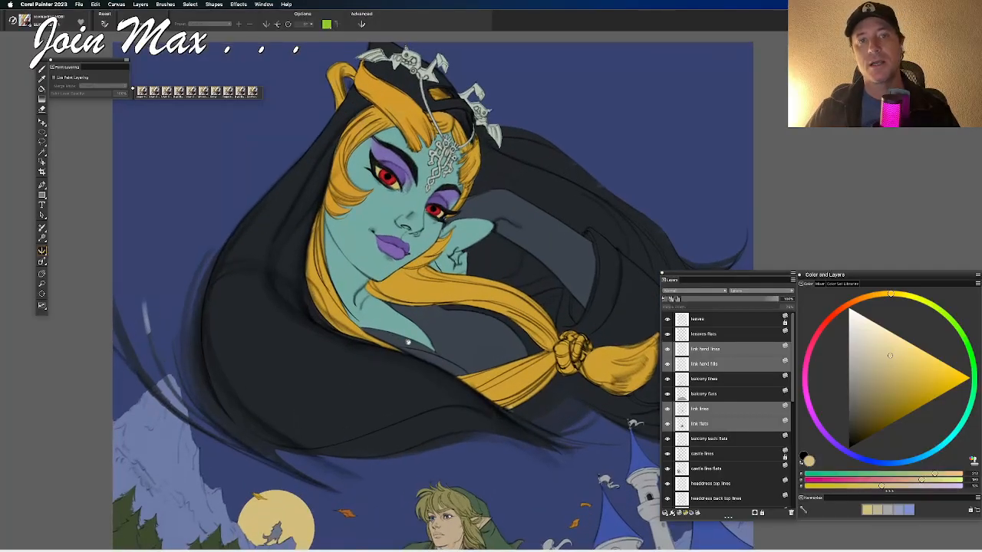
Step: Check the mirrored composition, flip the canvas horizontally back to its original orientation, and save the file
scroll(408, 345, down, 10)
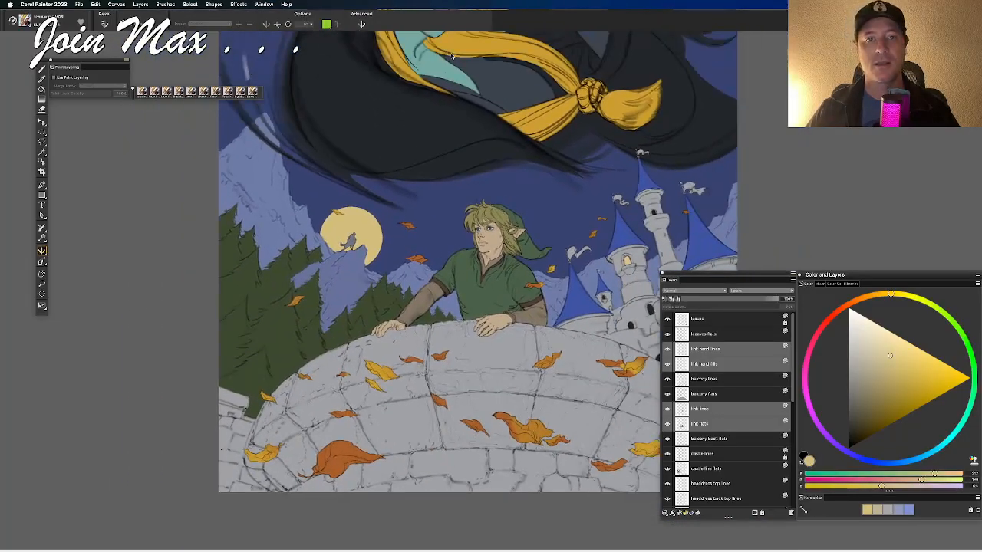
scroll(423, 210, down, 3)
scroll(424, 209, up, 4)
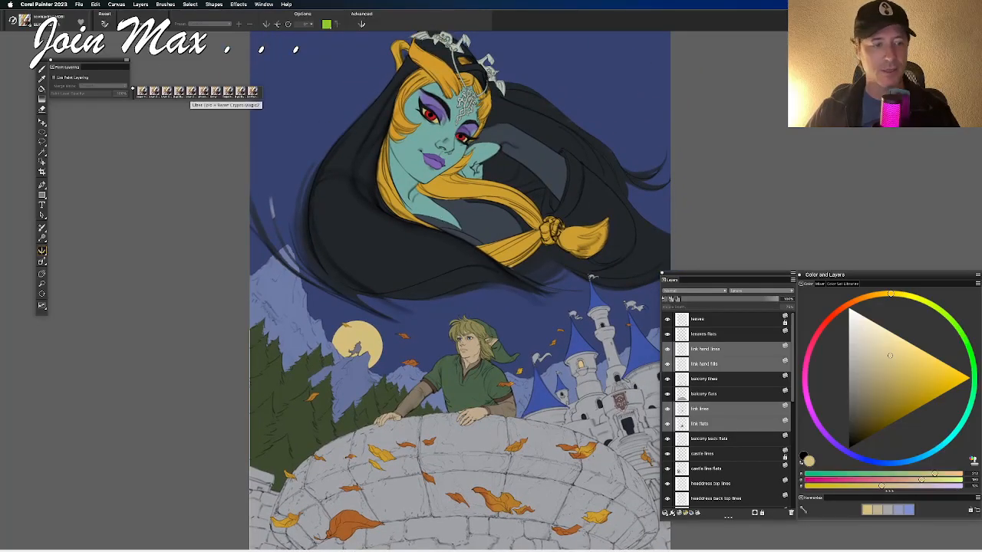
click(116, 3)
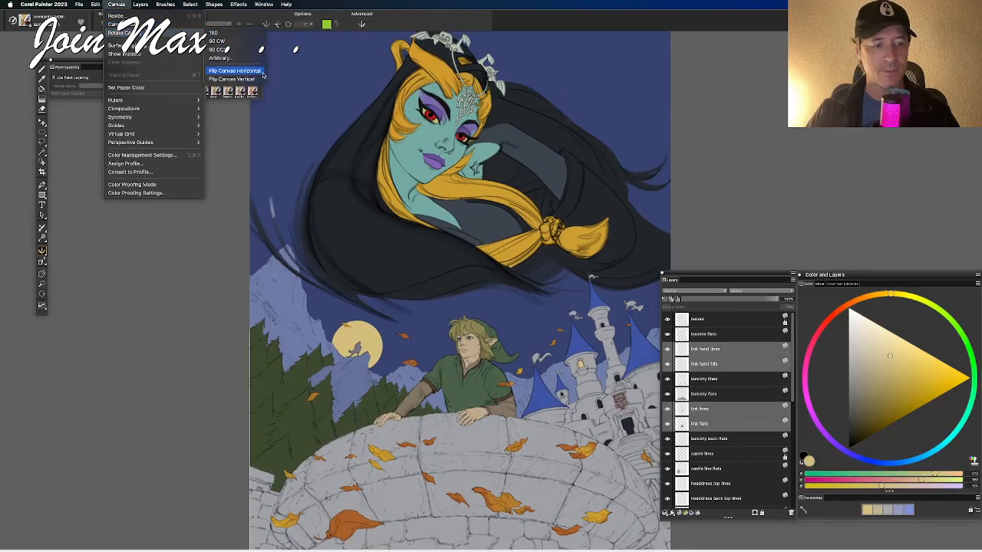
click(259, 70)
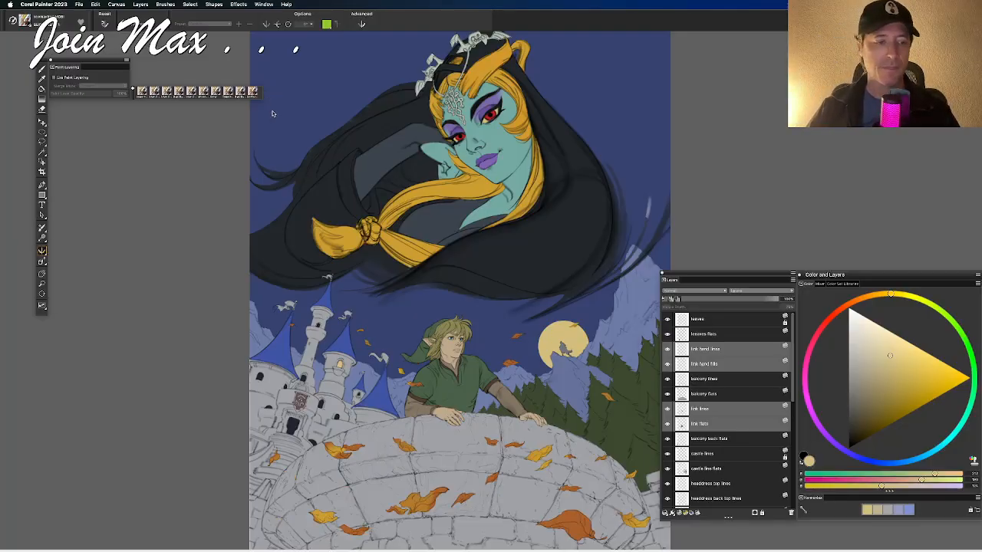
click(79, 4)
click(86, 109)
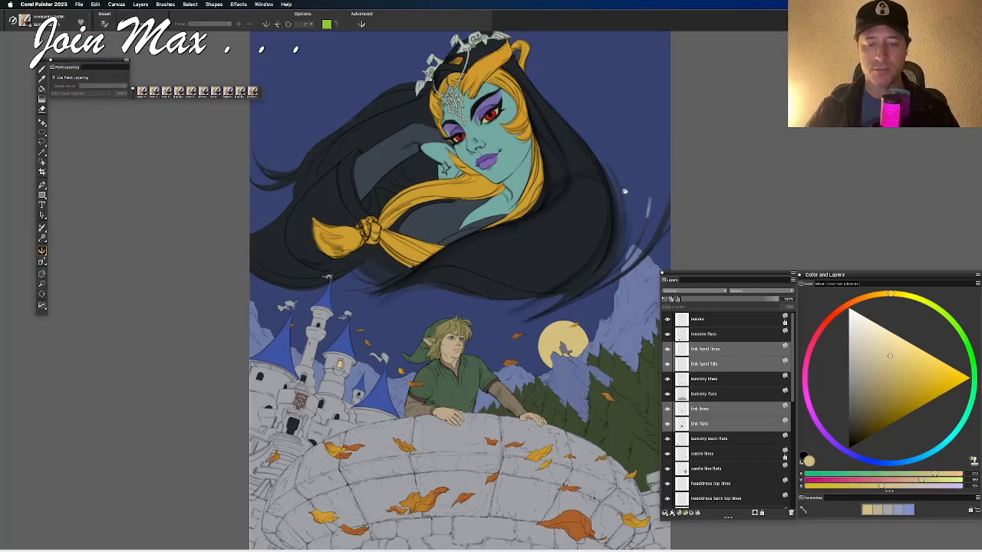
Step: On the midna fills 2 layer, sample the dark hair colour and paint over the pale streak in Midna's loose outer hair strand
scroll(453, 354, up, 10)
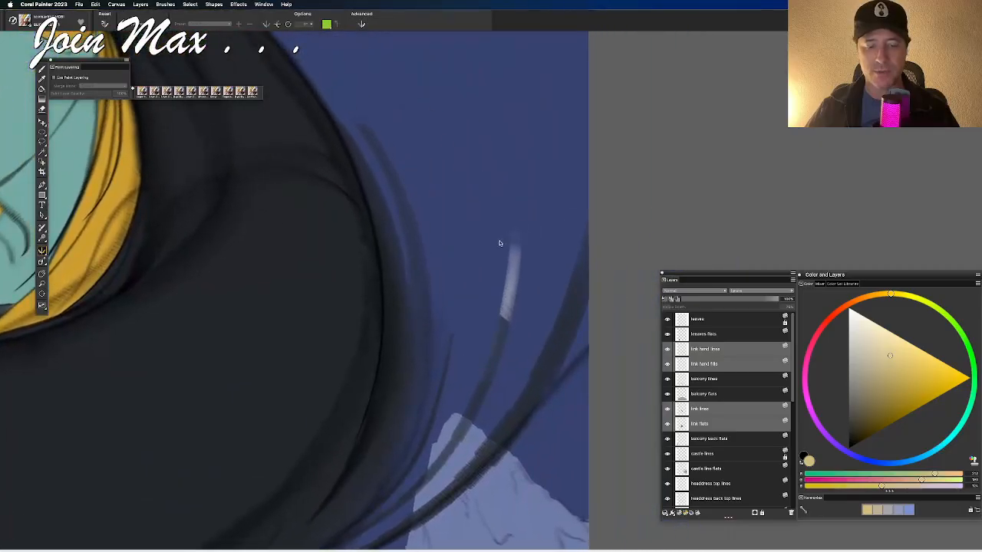
click(714, 454)
scroll(714, 453, down, 5)
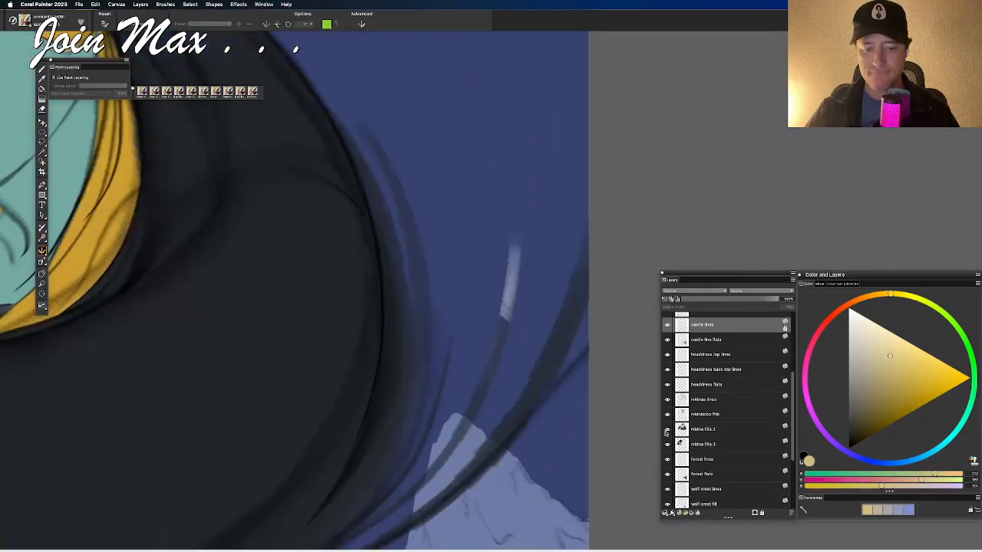
click(697, 434)
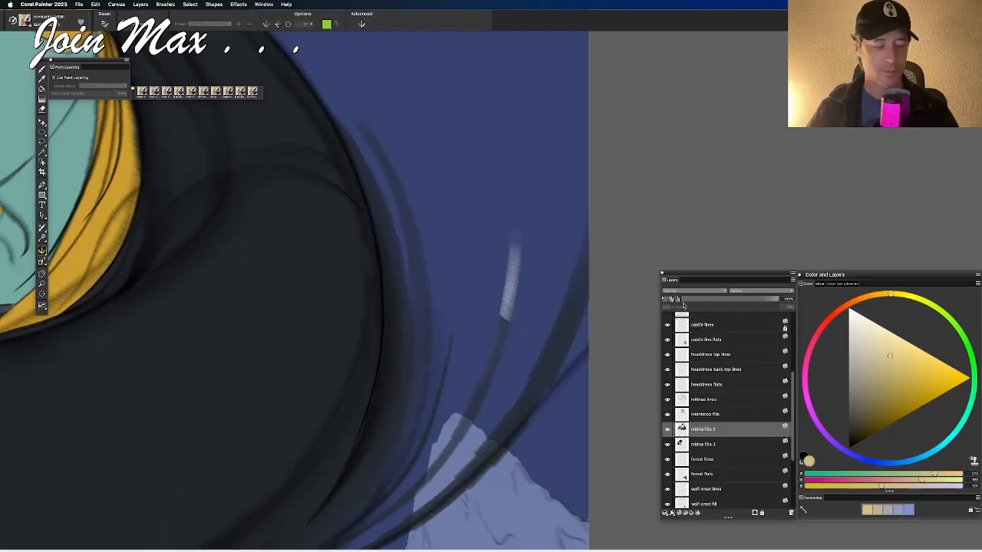
key(b)
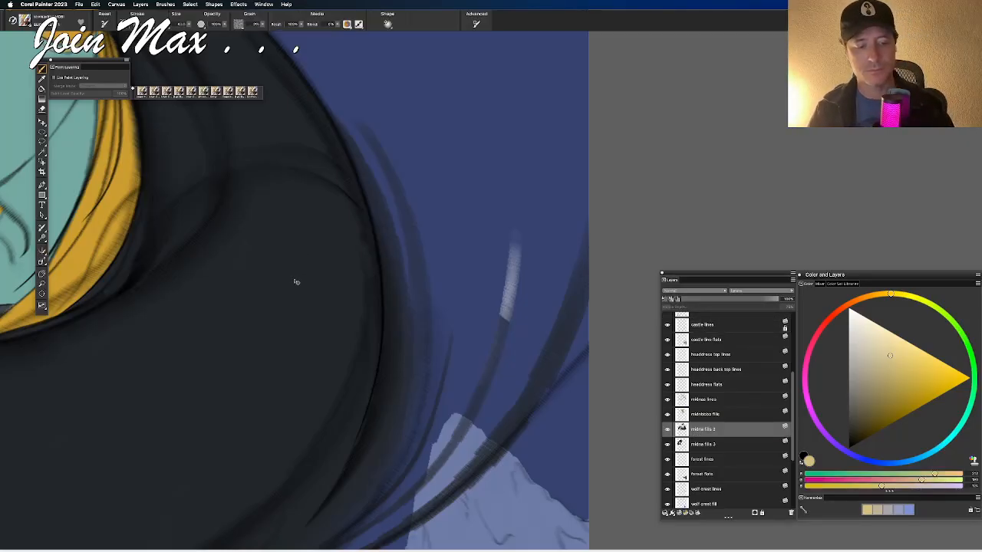
alt+click(292, 277)
drag(504, 316, 516, 237)
key(n)
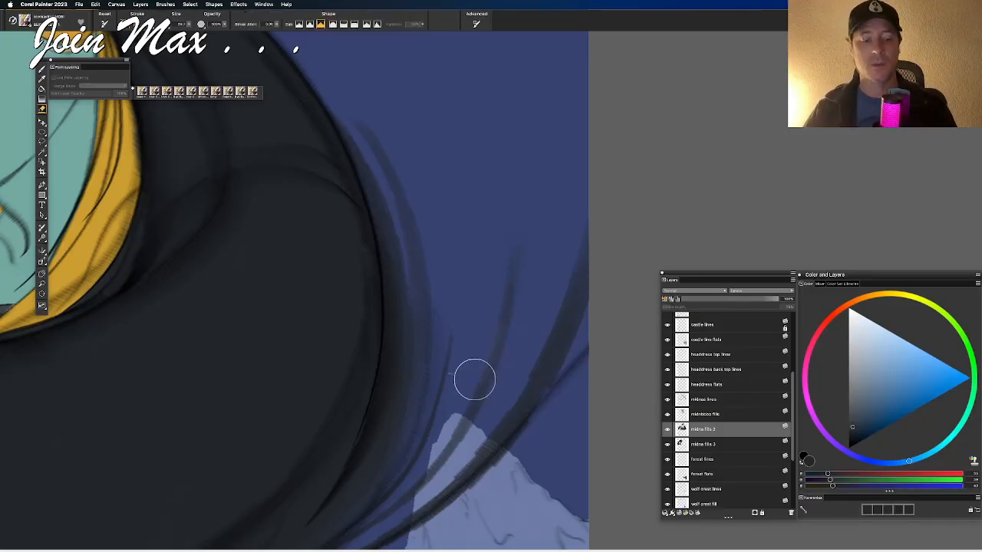
key(b)
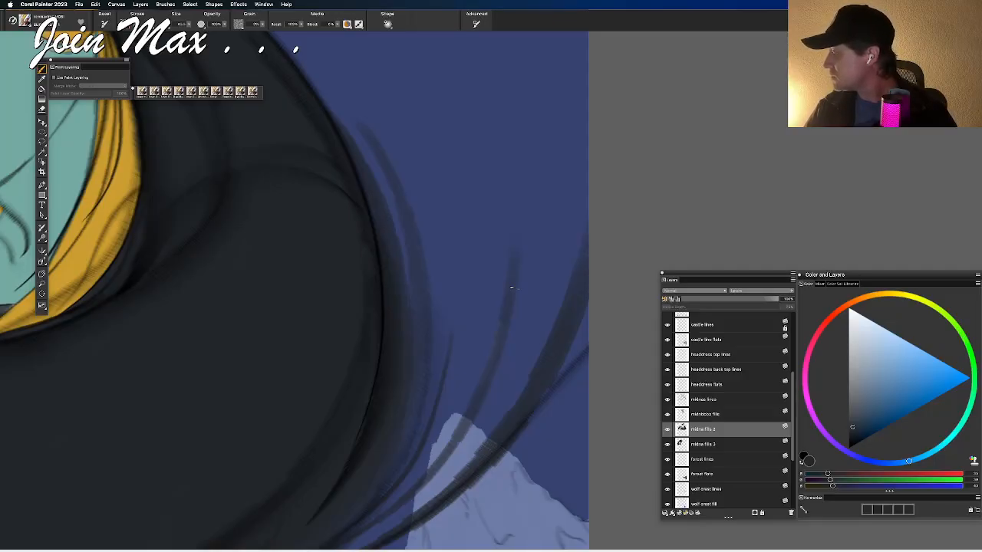
Step: Examine the whole composition, from Midna's face and hair down to Link, the castle and the balcony
scroll(511, 288, down, 5)
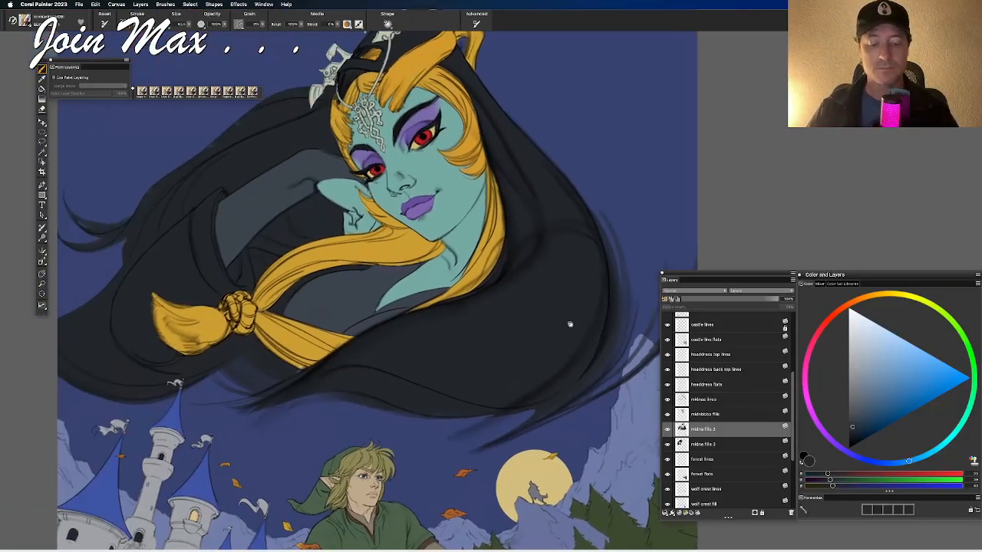
scroll(569, 324, down, 2)
scroll(527, 292, down, 2)
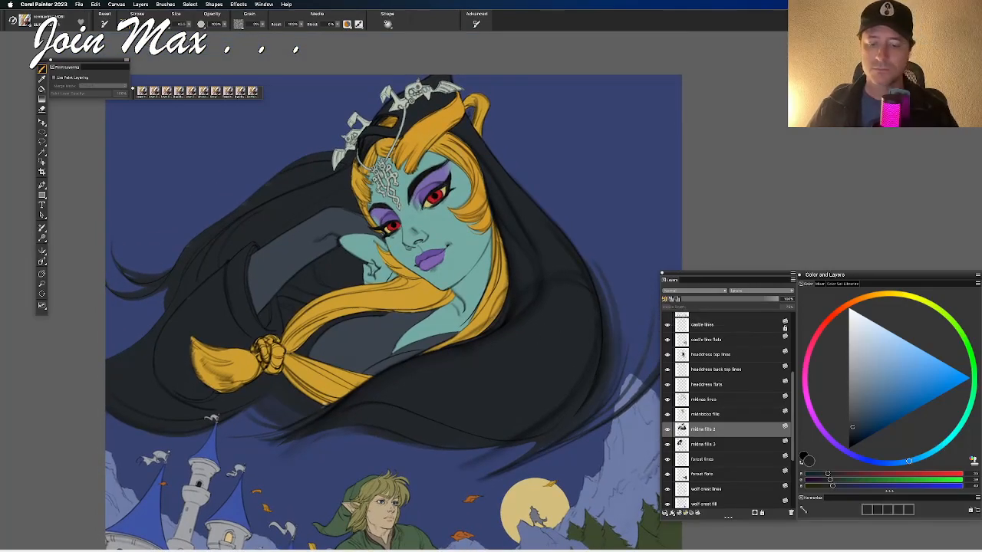
drag(494, 385, 465, 255)
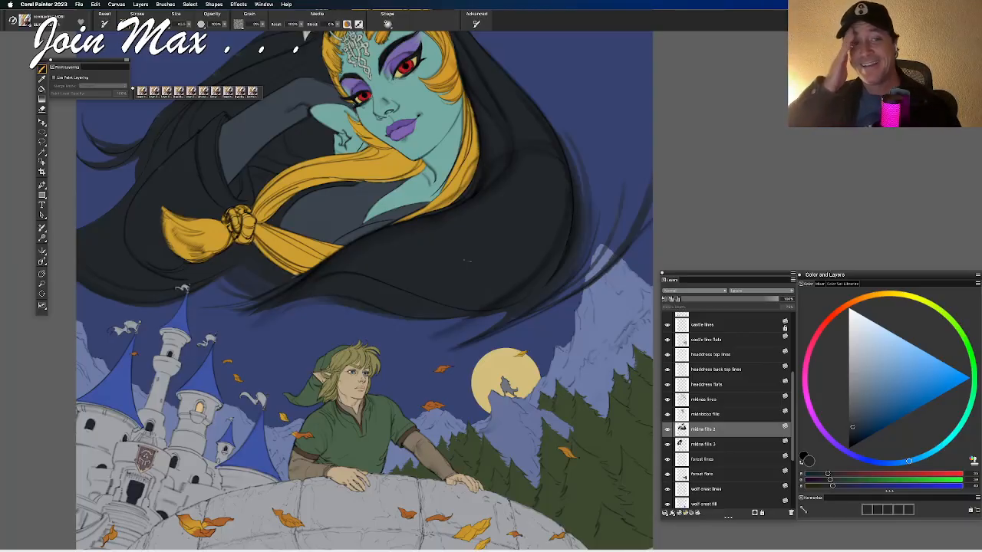
mouse_move(387, 270)
mouse_down()
mouse_move(418, 242)
mouse_move(436, 416)
mouse_up()
mouse_move(426, 300)
mouse_down()
mouse_move(445, 261)
mouse_move(452, 122)
mouse_move(471, 117)
mouse_up()
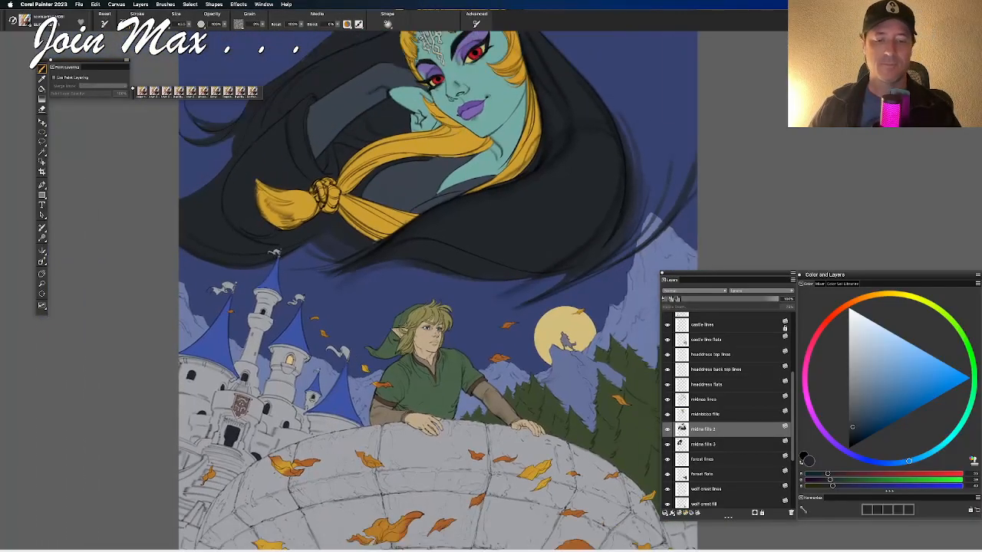
scroll(465, 203, down, 1)
mouse_move(459, 198)
mouse_down()
mouse_move(433, 120)
mouse_move(435, 148)
mouse_up()
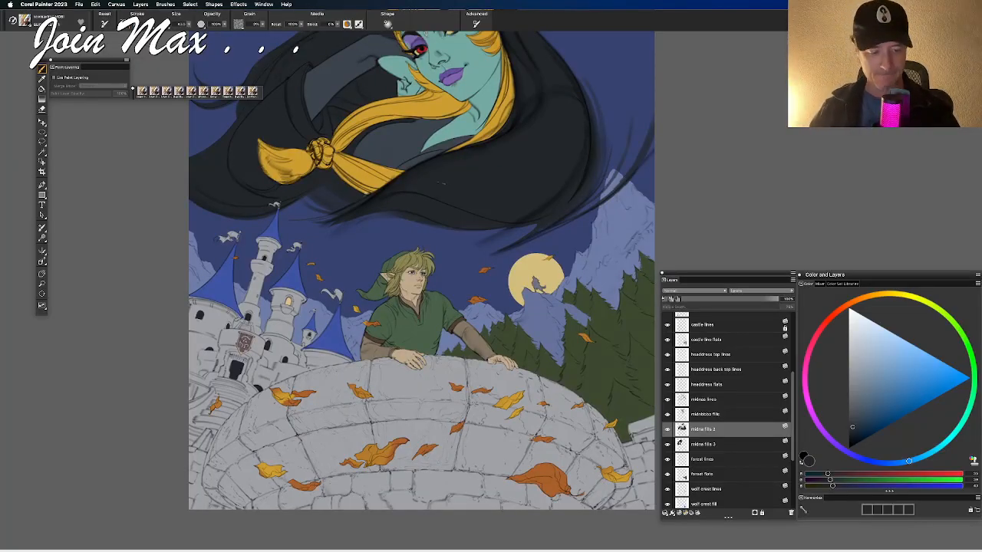
drag(431, 194, 561, 205)
Step: Find and select the castle line flats layer for colouring the castle's flags
scroll(560, 205, up, 5)
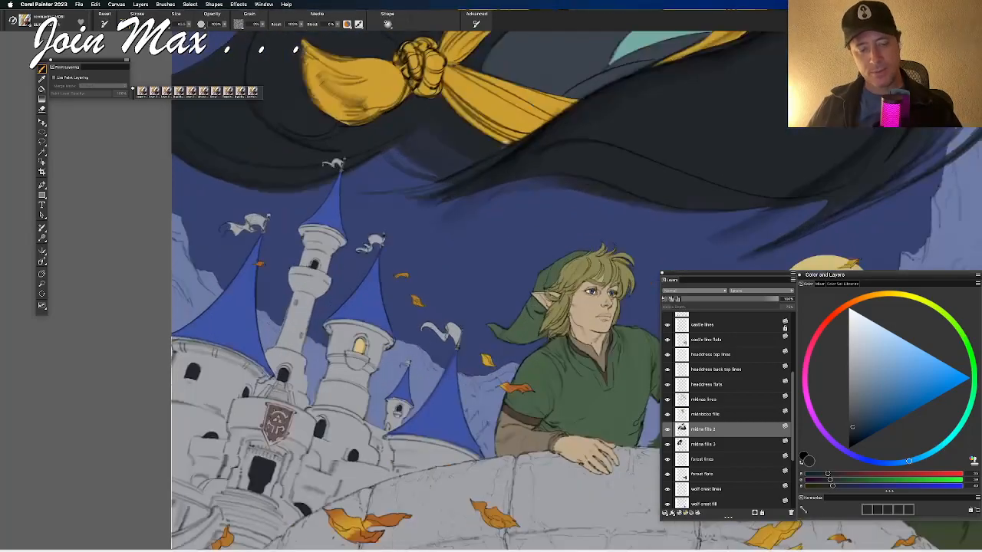
scroll(420, 275, up, 2)
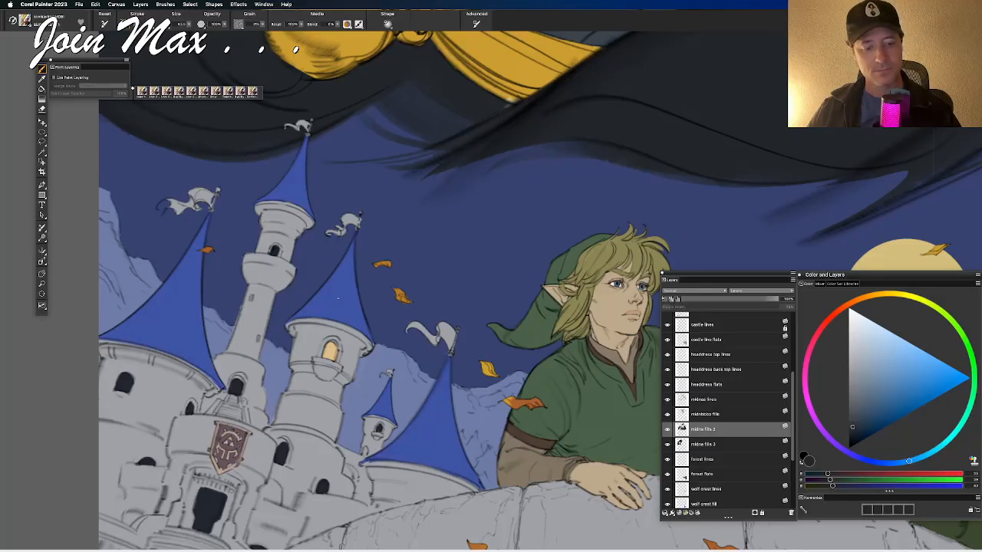
key(f)
scroll(689, 419, up, 2)
scroll(687, 420, up, 1)
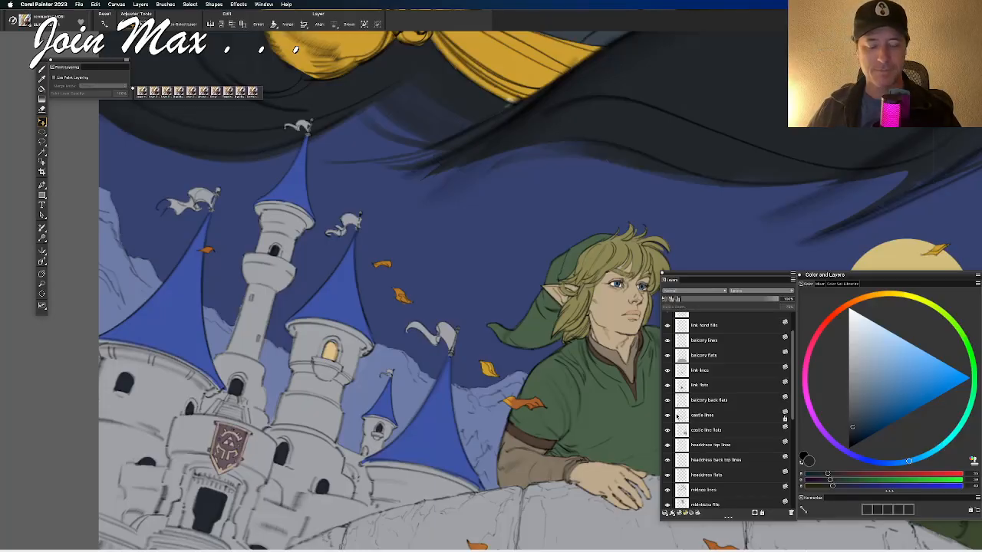
scroll(694, 353, down, 3)
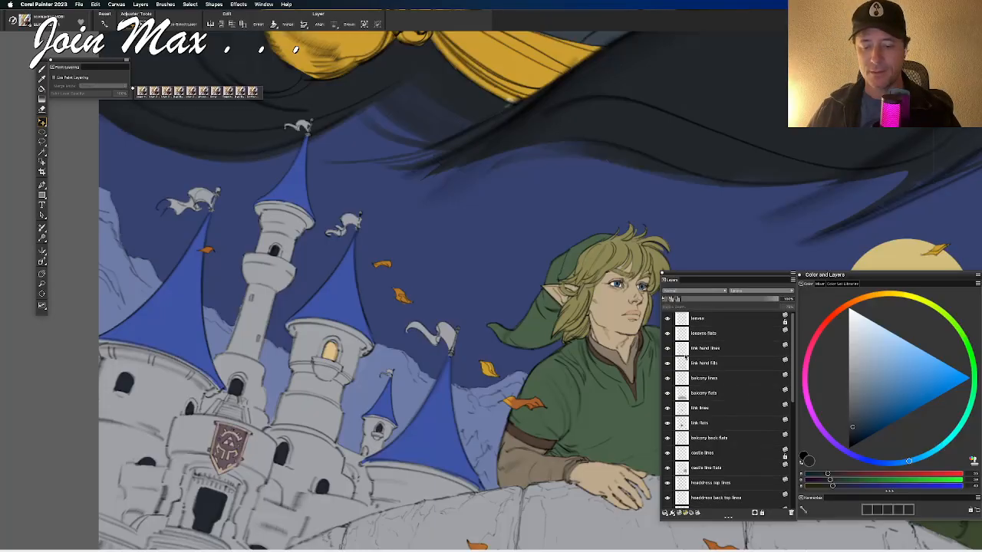
scroll(692, 381, down, 2)
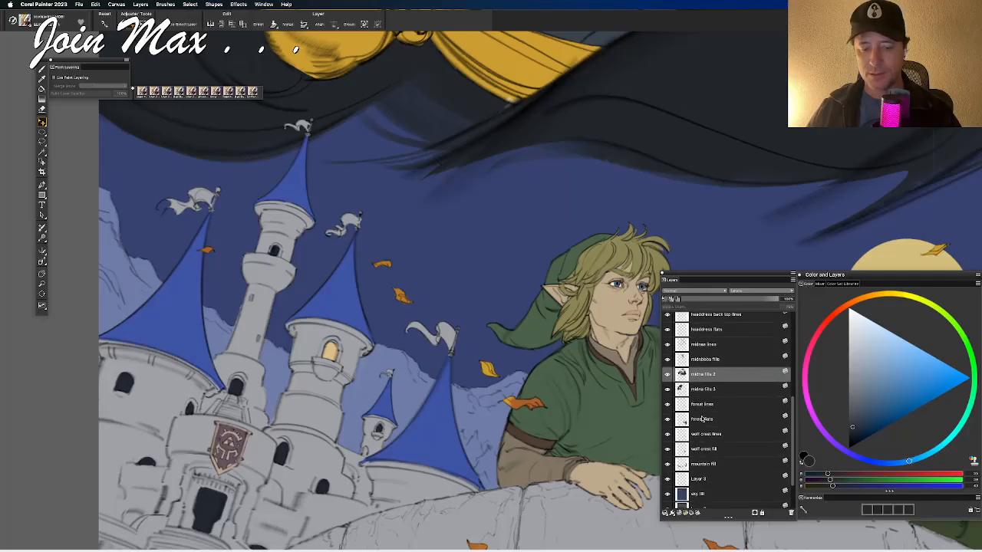
scroll(695, 391, down, 1)
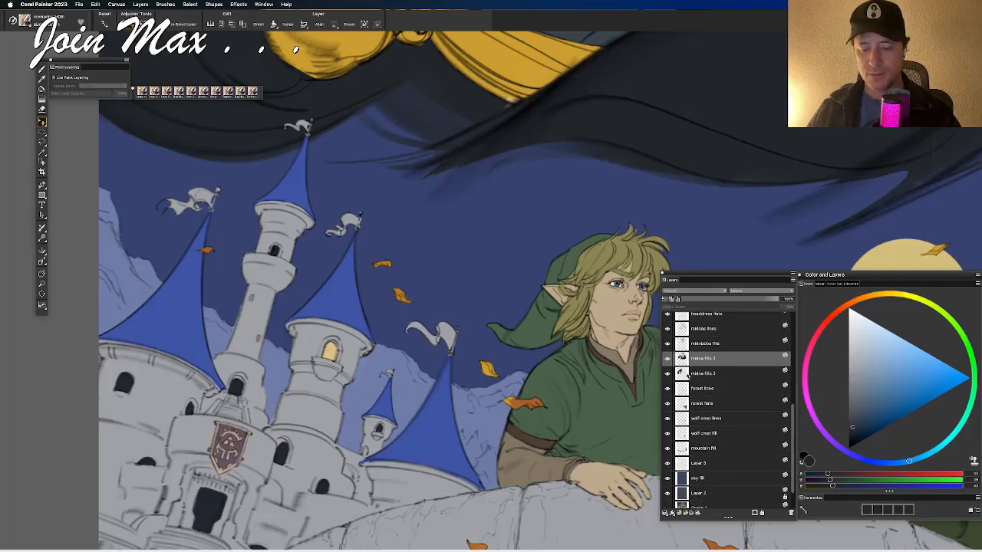
scroll(688, 376, up, 4)
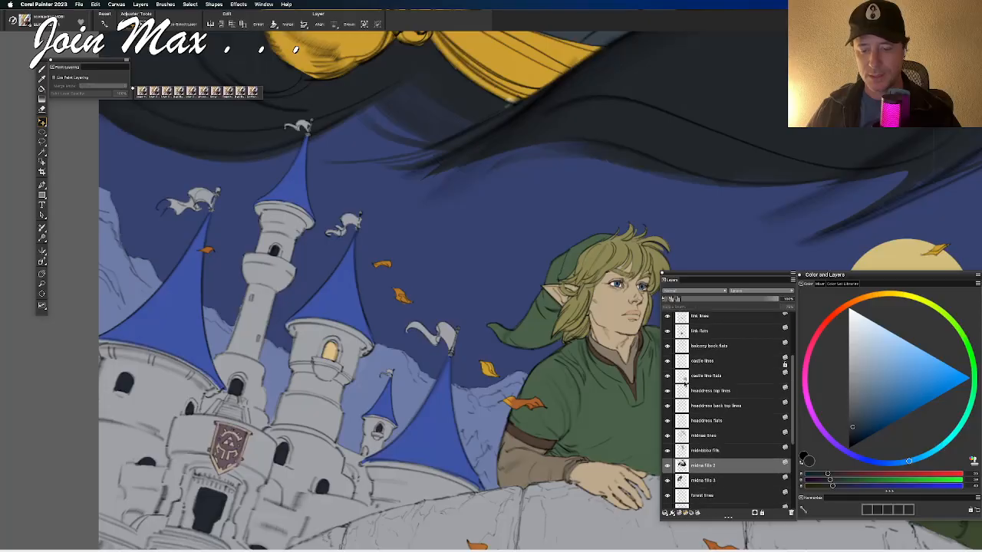
click(699, 363)
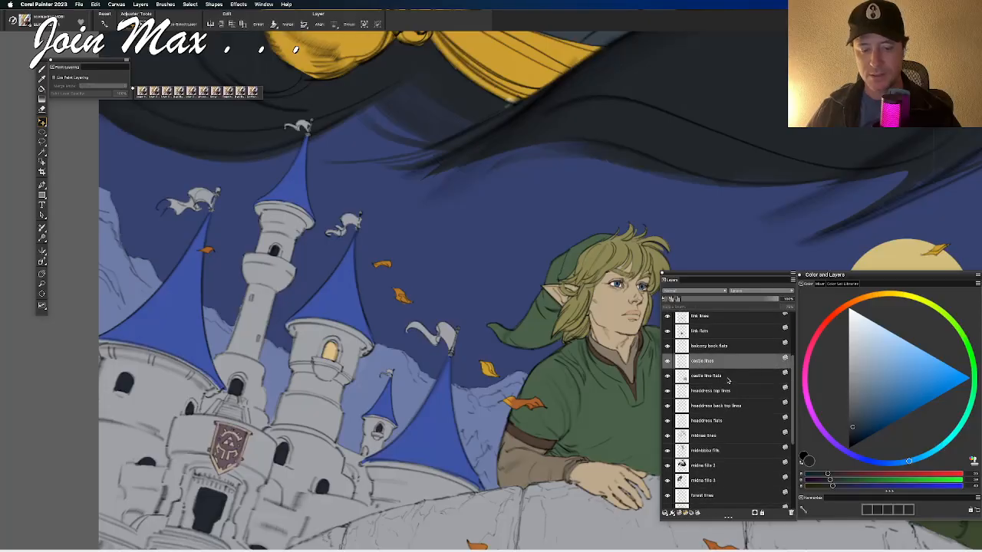
click(728, 379)
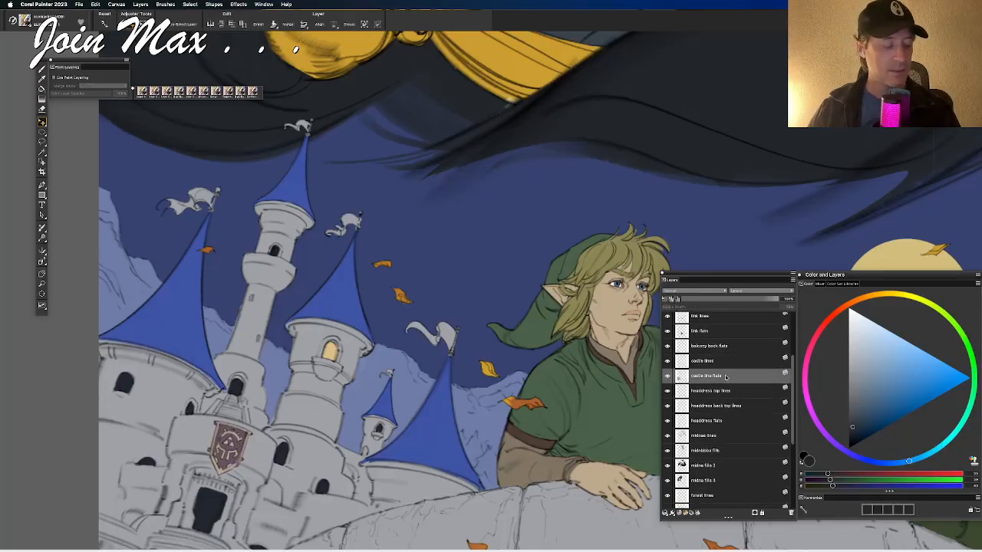
Step: Choose a muted red and paint the flag on the castle's tallest tower with the brush
key(b)
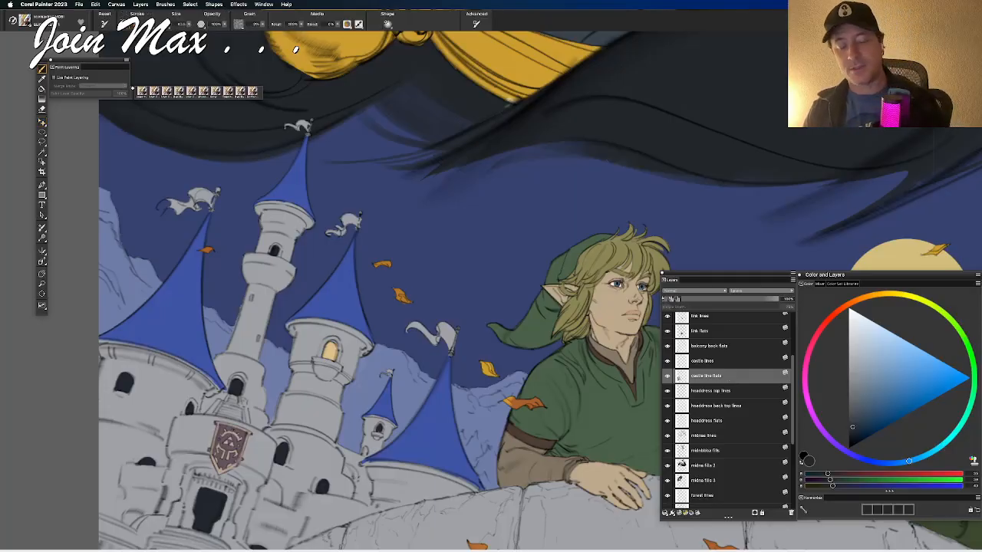
click(854, 303)
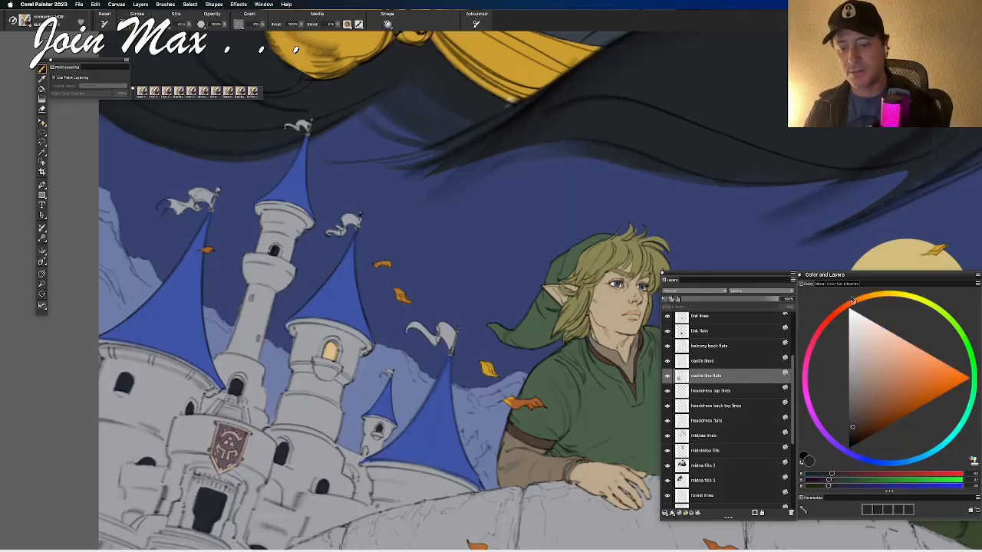
click(902, 382)
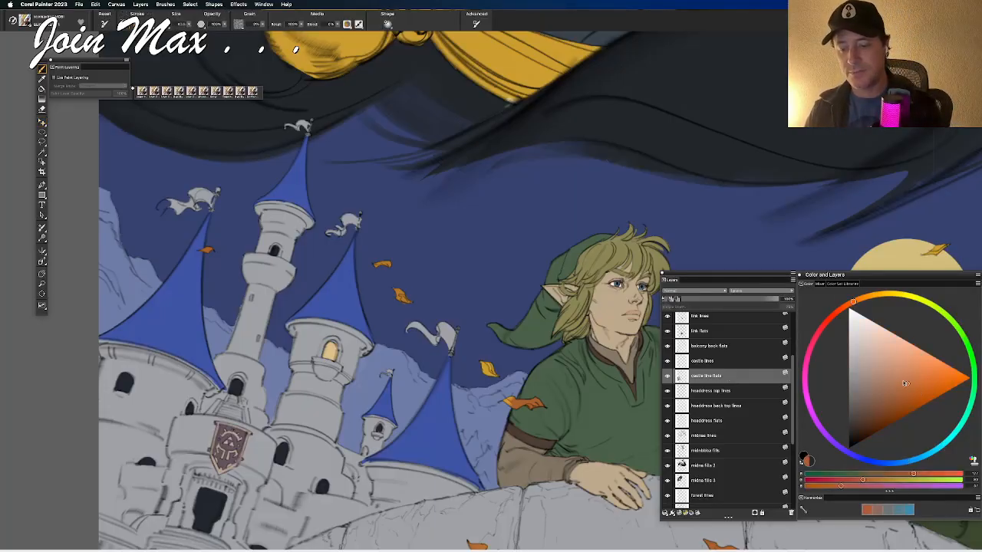
click(833, 316)
drag(292, 119, 299, 137)
key(ctrl+z)
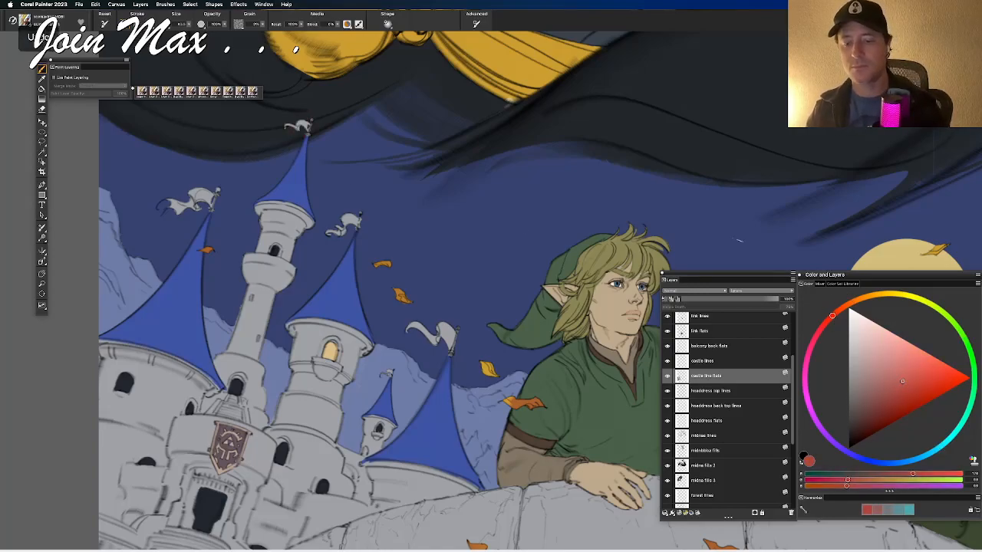
drag(290, 125, 307, 127)
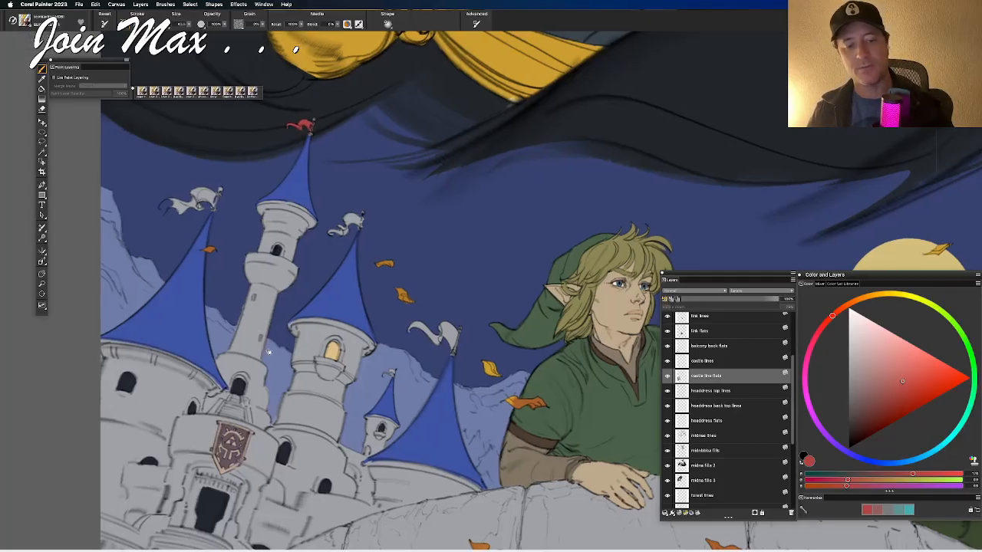
Step: Change the hue to golden yellow and paint the flag on the tower with the lit window
drag(265, 353, 316, 421)
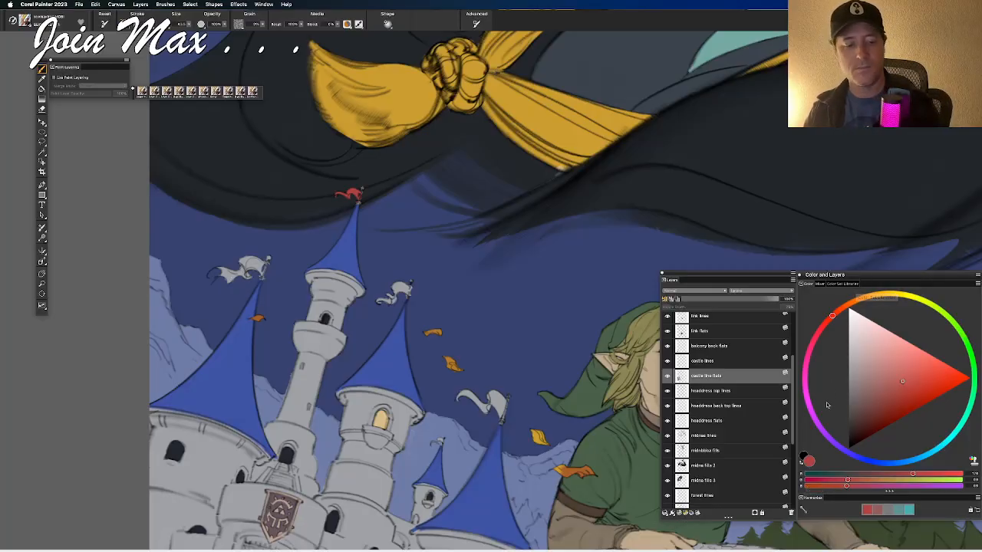
click(884, 296)
drag(382, 301, 407, 289)
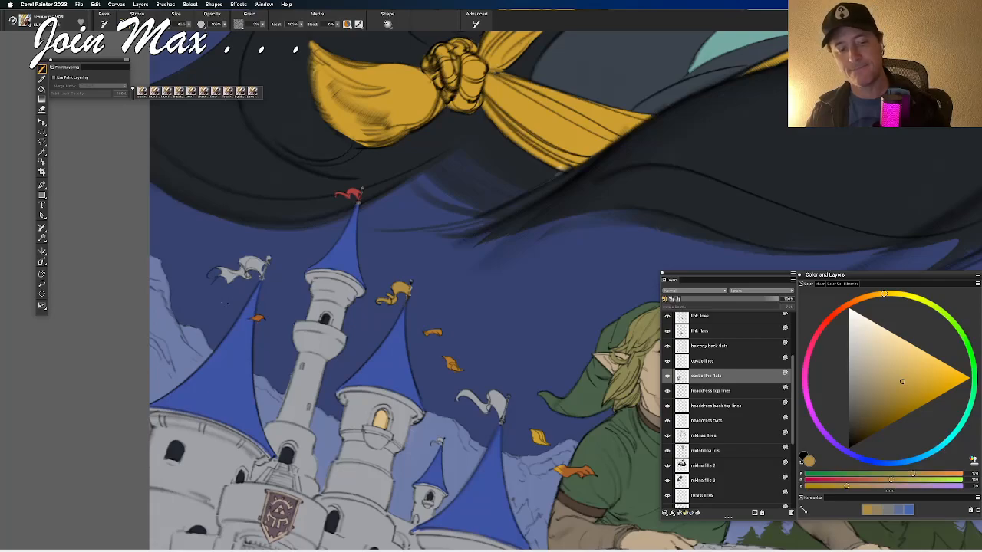
Step: Recolour the grey flag on the leftmost castle spire with a violet-blue paint colour
click(868, 461)
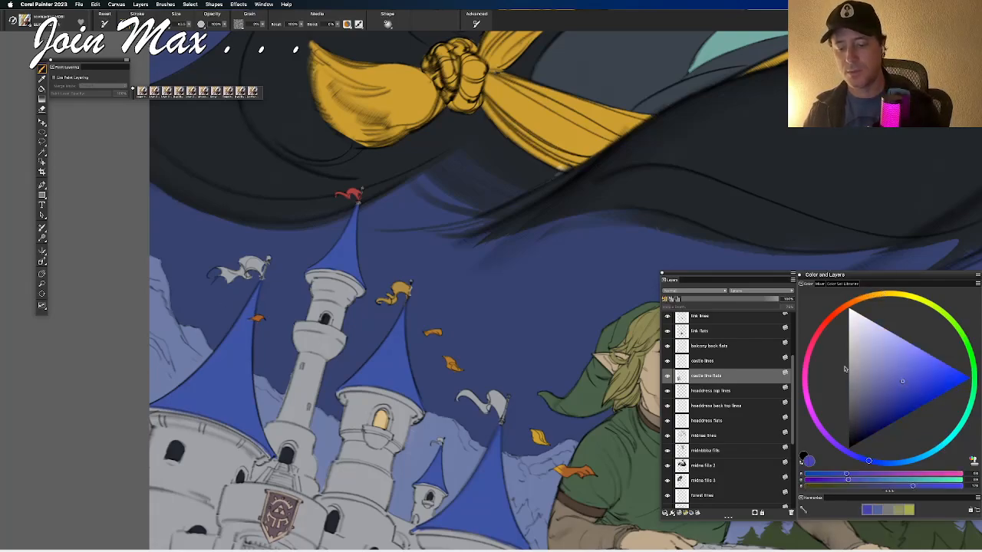
mouse_move(234, 273)
mouse_down()
mouse_move(259, 264)
mouse_move(218, 272)
mouse_up()
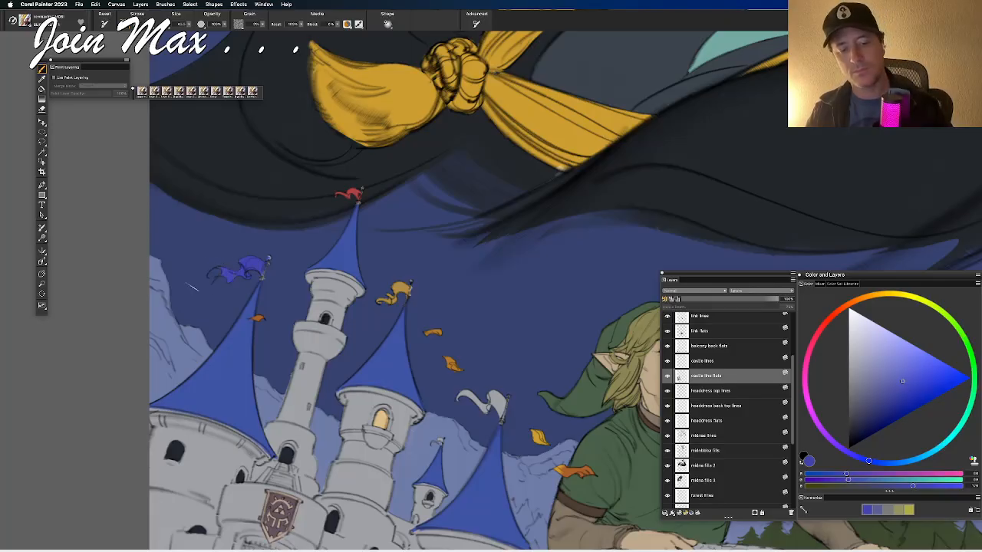
key(super+minus)
key(super+minus)
key(super+minus)
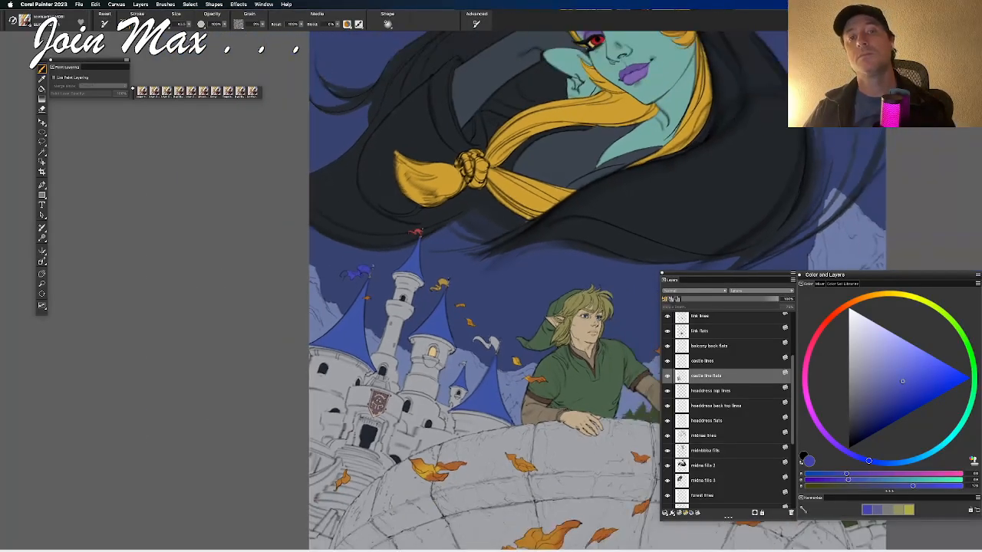
Step: Try to delete the grey flag above the blue spire nearest the green-clad figure using a lasso selection
key(super+plus)
key(super+plus)
key(super+plus)
key(super+plus)
drag(233, 284, 179, 187)
drag(221, 217, 206, 177)
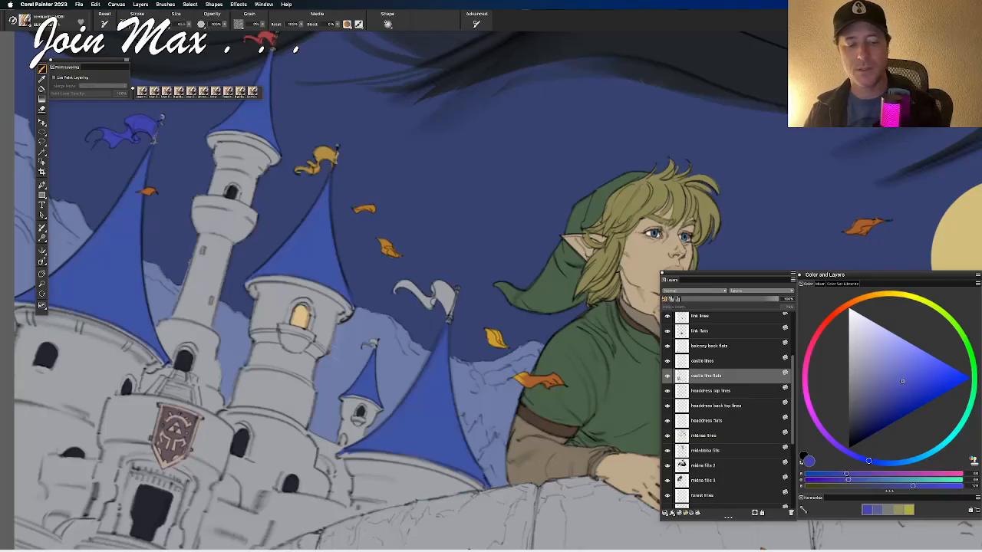
key(l)
mouse_move(433, 261)
mouse_down()
mouse_move(398, 262)
mouse_move(383, 292)
mouse_up()
mouse_move(433, 325)
mouse_down()
mouse_move(444, 318)
mouse_move(448, 261)
mouse_up()
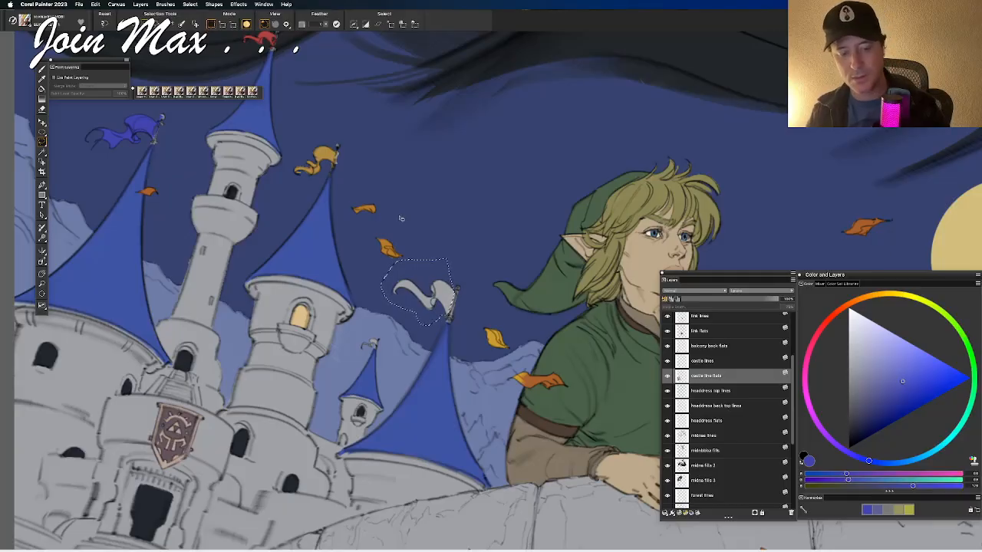
key(BackSpace)
key(super+d)
key(super+z)
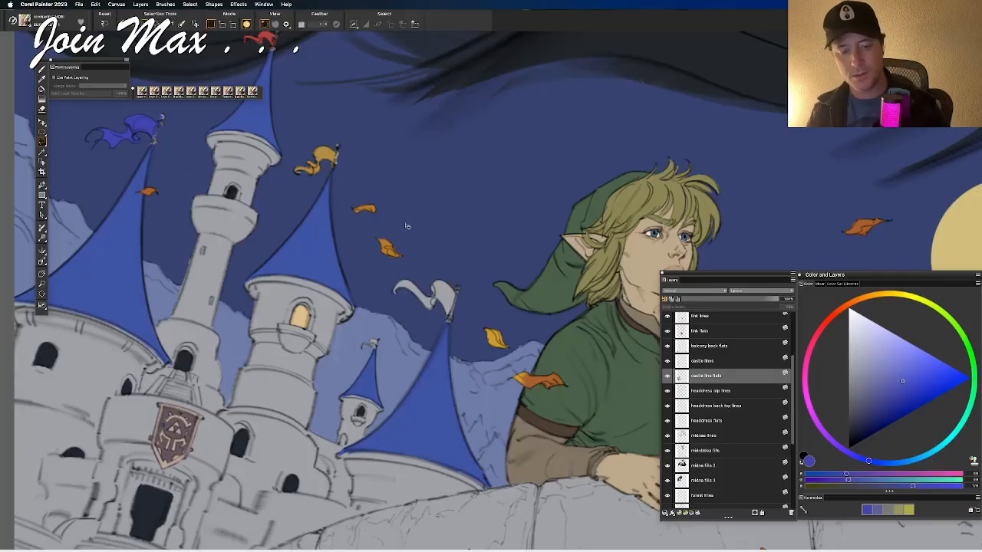
Step: Try to copy the lassoed grey flag onto its own layer and transform the pasted copy
mouse_move(436, 262)
mouse_down()
mouse_move(404, 265)
mouse_move(378, 295)
mouse_up()
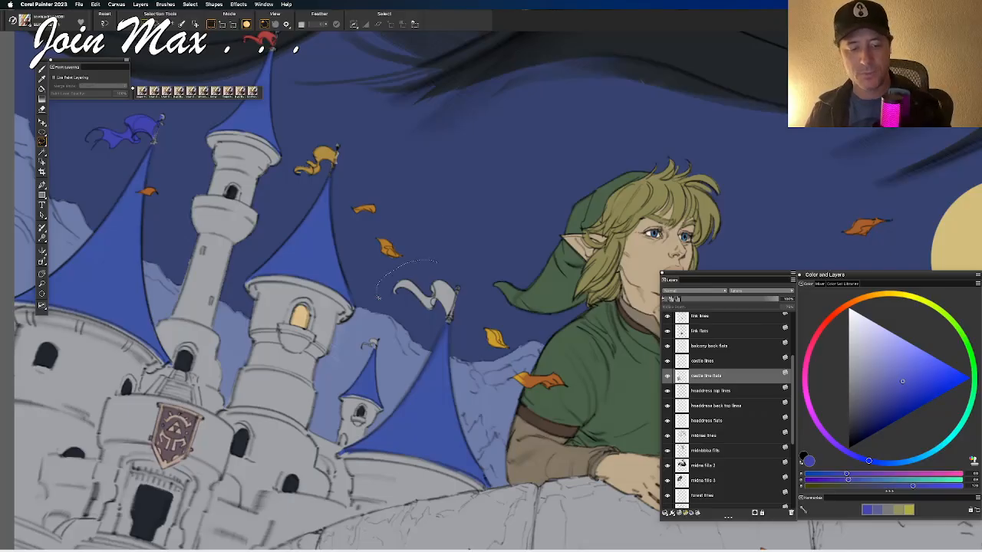
mouse_move(454, 307)
mouse_down()
mouse_move(436, 262)
mouse_move(343, 277)
mouse_move(440, 278)
mouse_up()
key(super+c)
key(super+v)
drag(353, 280, 299, 272)
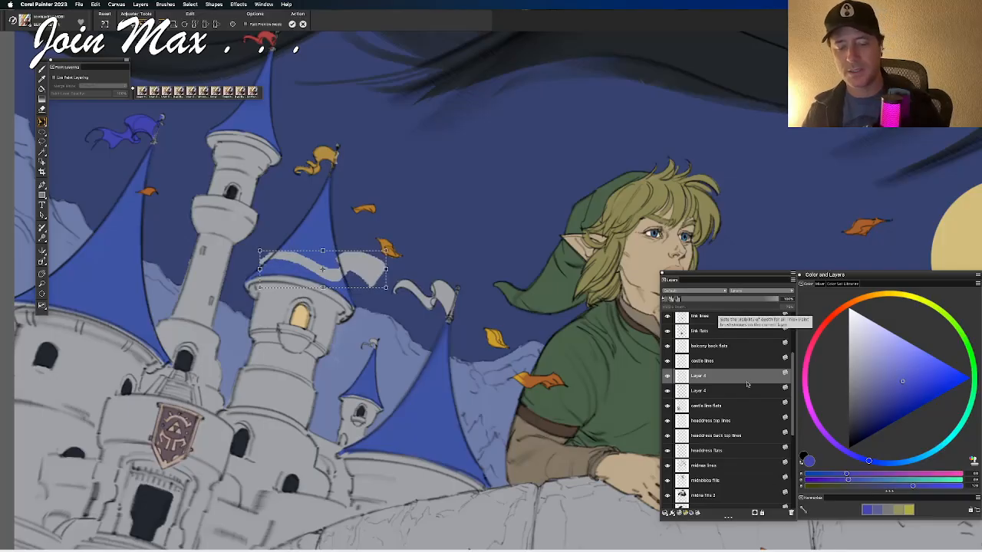
click(725, 361)
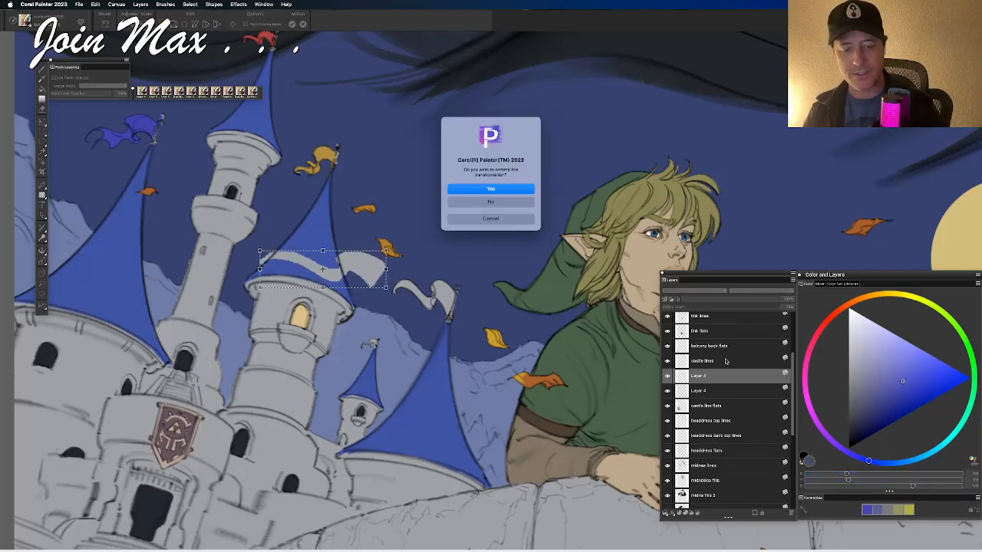
click(505, 190)
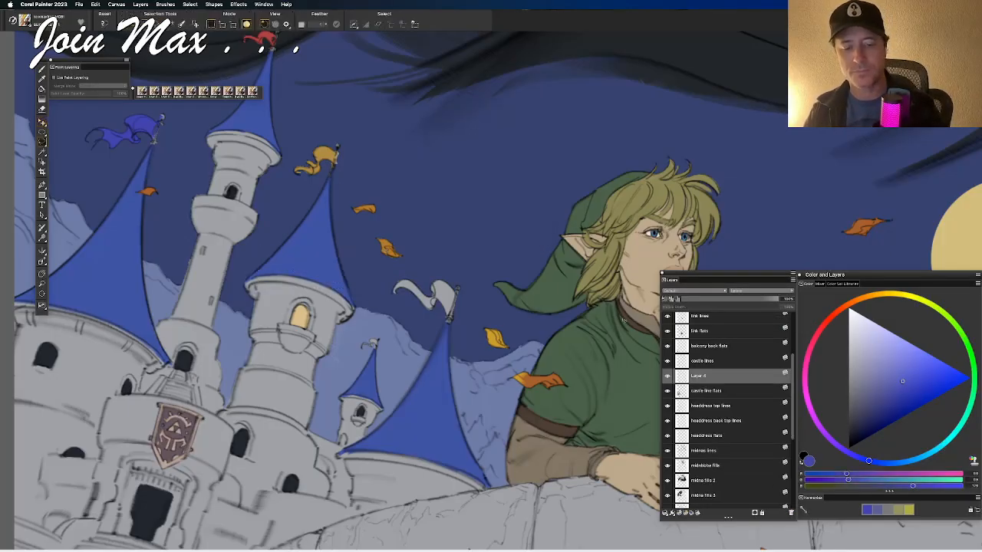
Step: Lasso the grey flag and delete both its fill and its castle lines artwork, leaving only the bare flagpole
mouse_move(424, 266)
mouse_down()
mouse_move(428, 315)
mouse_move(450, 264)
mouse_up()
key(Delete)
click(699, 363)
key(Delete)
key(super+d)
key(b)
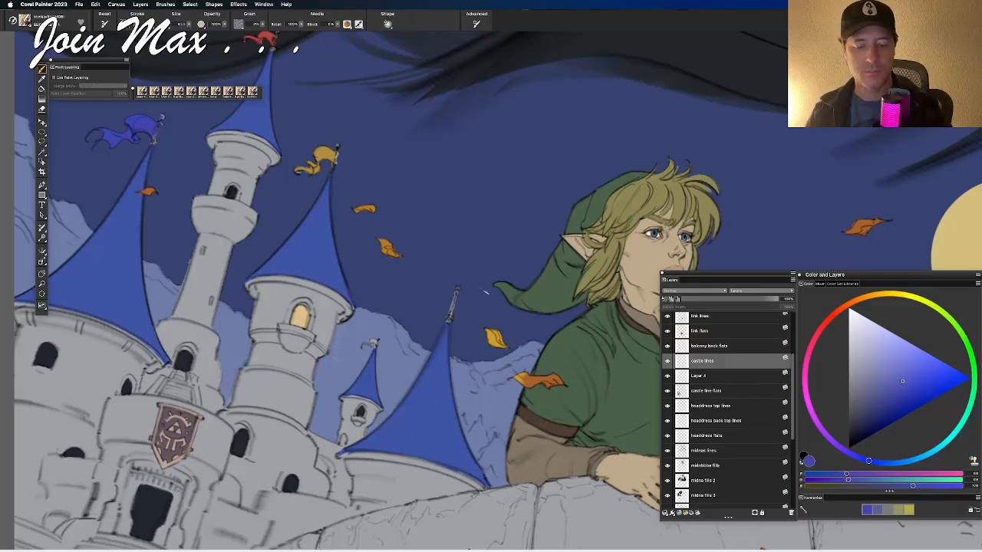
Step: Add a new layer directly above castle line flats and set the paint colour to black
click(698, 376)
key(l)
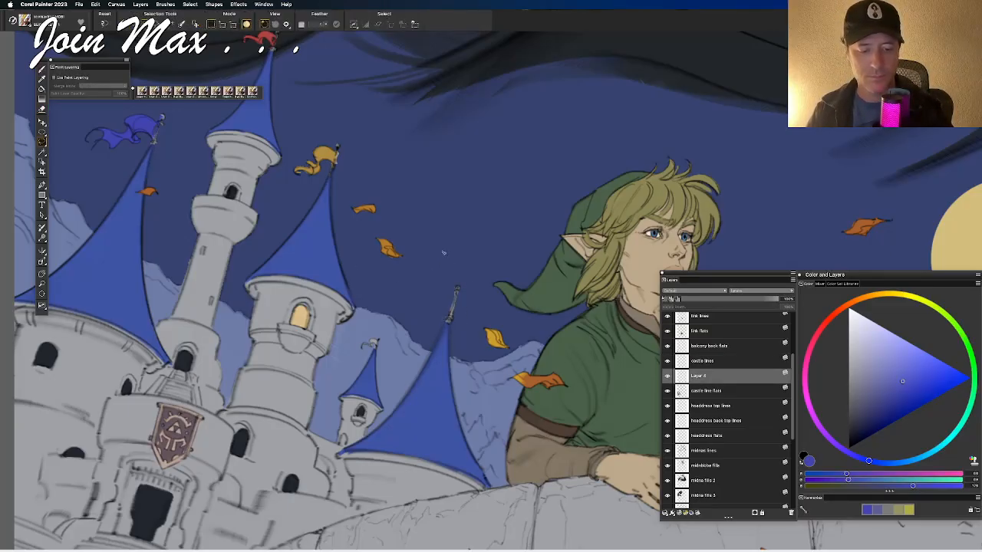
click(682, 390)
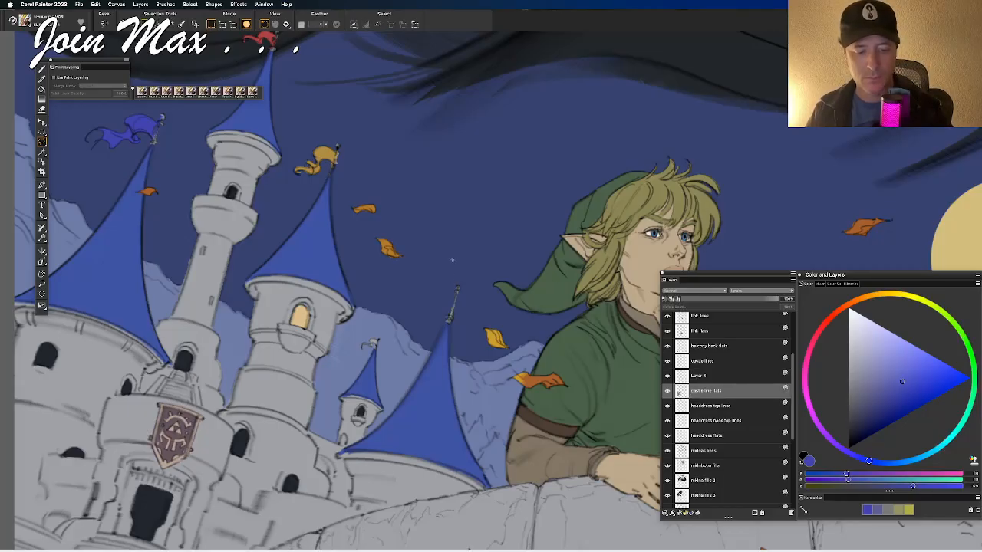
key(b)
drag(324, 375, 384, 386)
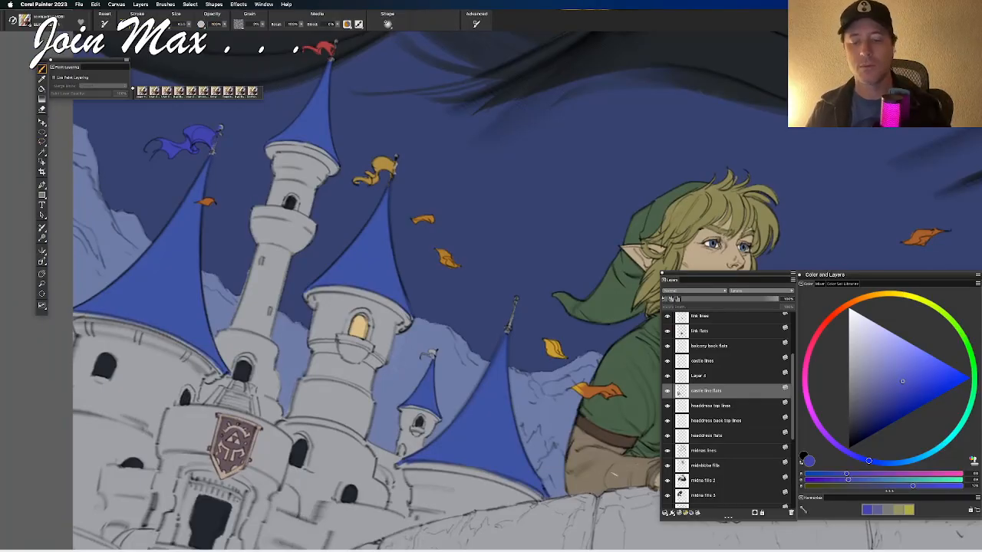
click(673, 513)
drag(523, 427, 431, 414)
drag(870, 403, 848, 449)
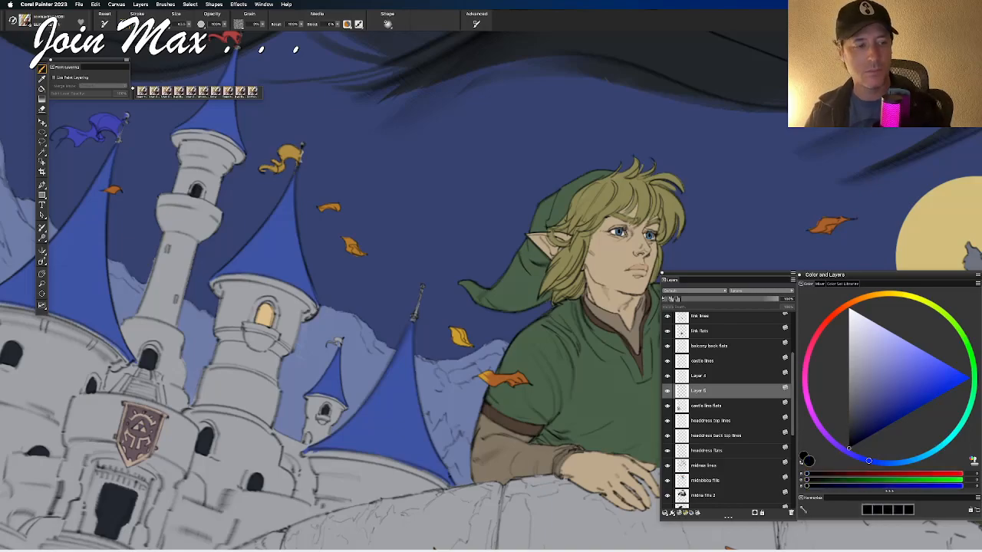
Step: Sketch the first long wavy edge of a replacement flag in black on the new layer, redoing unsatisfactory strokes
click(155, 93)
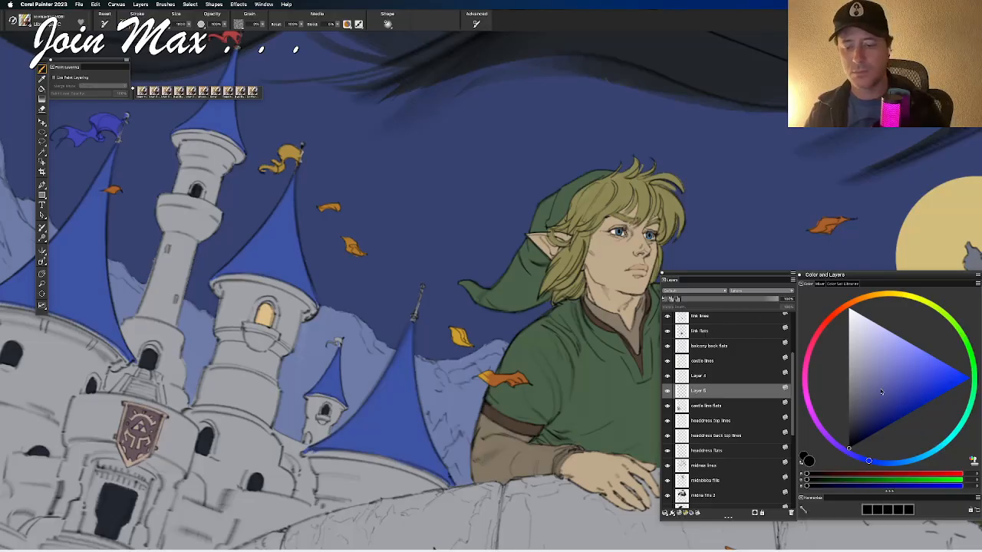
mouse_move(272, 256)
mouse_down()
mouse_move(351, 281)
mouse_move(347, 310)
mouse_up()
key(super+z)
mouse_move(280, 261)
mouse_down()
mouse_move(324, 270)
mouse_move(361, 298)
mouse_up()
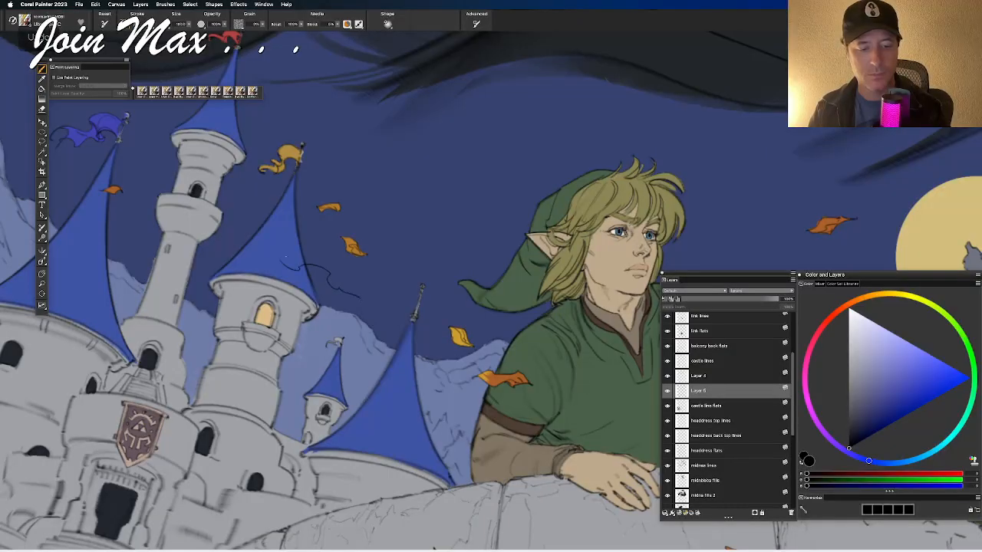
mouse_move(278, 261)
mouse_down()
mouse_move(306, 261)
mouse_move(342, 268)
mouse_move(361, 287)
mouse_up()
key(super+z)
key(super+z)
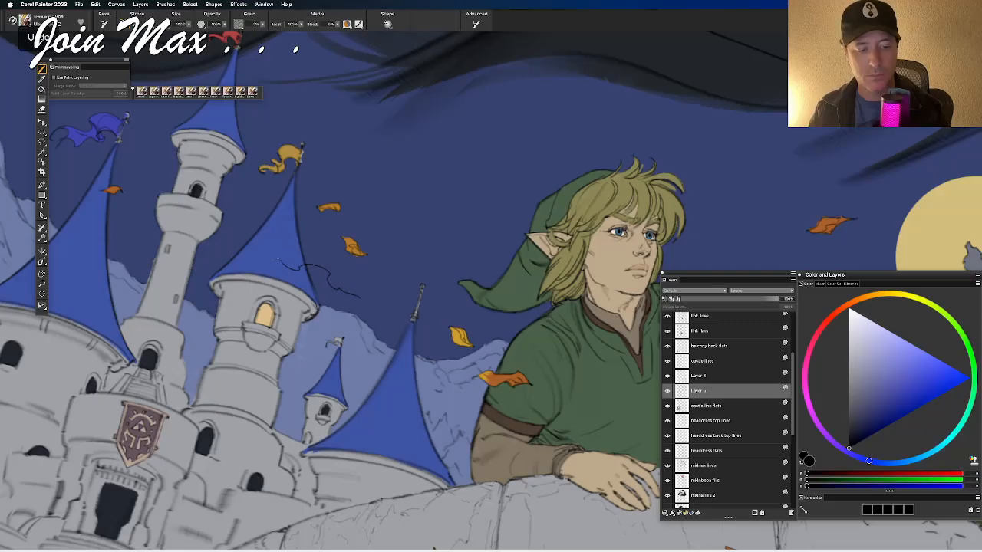
Step: Draw the flag's upper curved edge and continue its black outline towards the bare flagpole
key(super+y)
key(super+y)
key(super+z)
key(super+z)
mouse_move(281, 264)
mouse_down()
mouse_move(344, 262)
mouse_move(336, 284)
mouse_up()
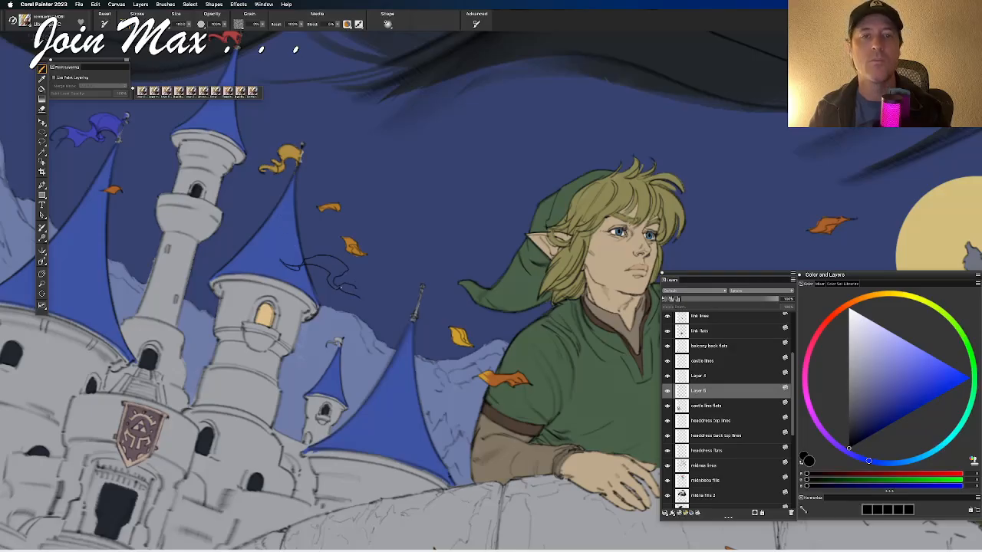
drag(352, 290, 381, 300)
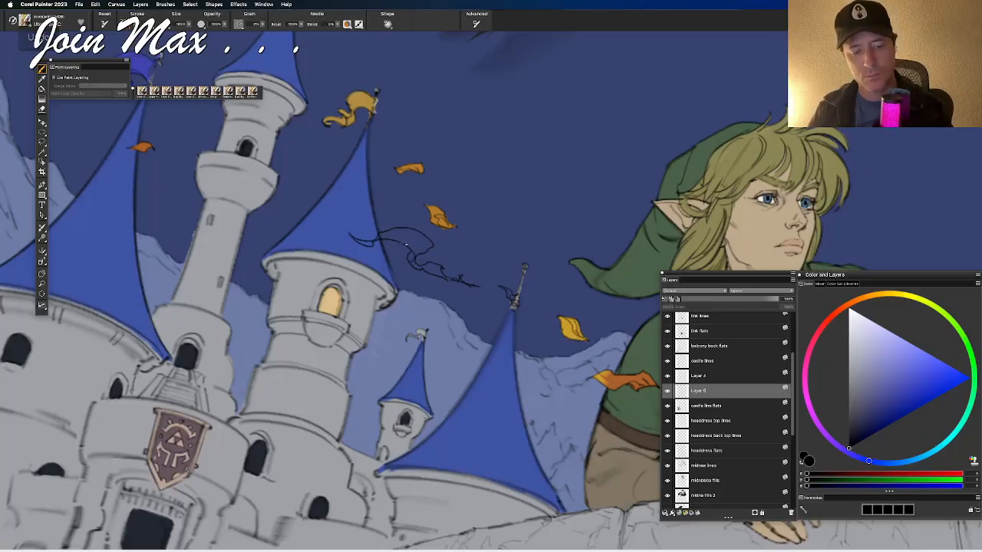
Step: Refine the folds and ragged lower edge of the flag outline with alternating lasso corrections and brush strokes
key(l)
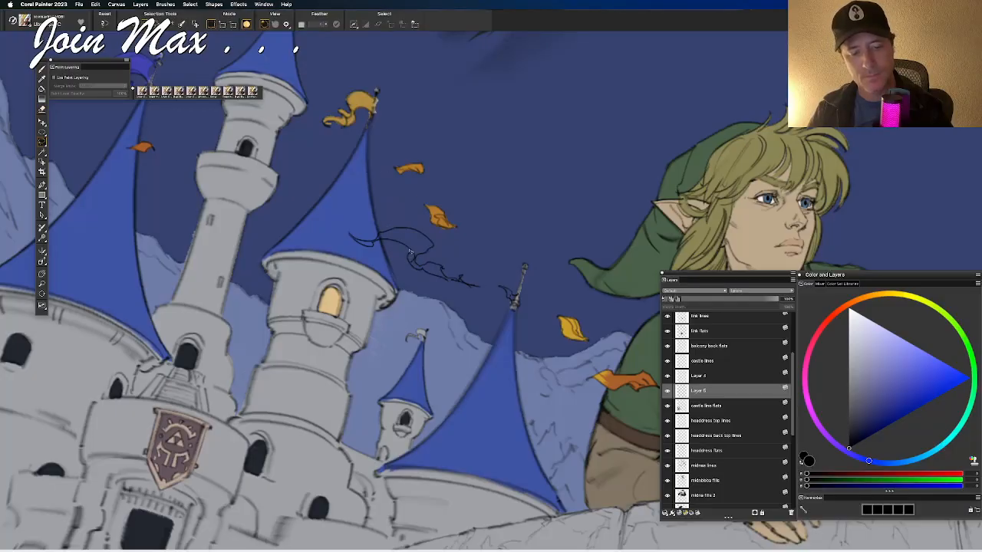
key(b)
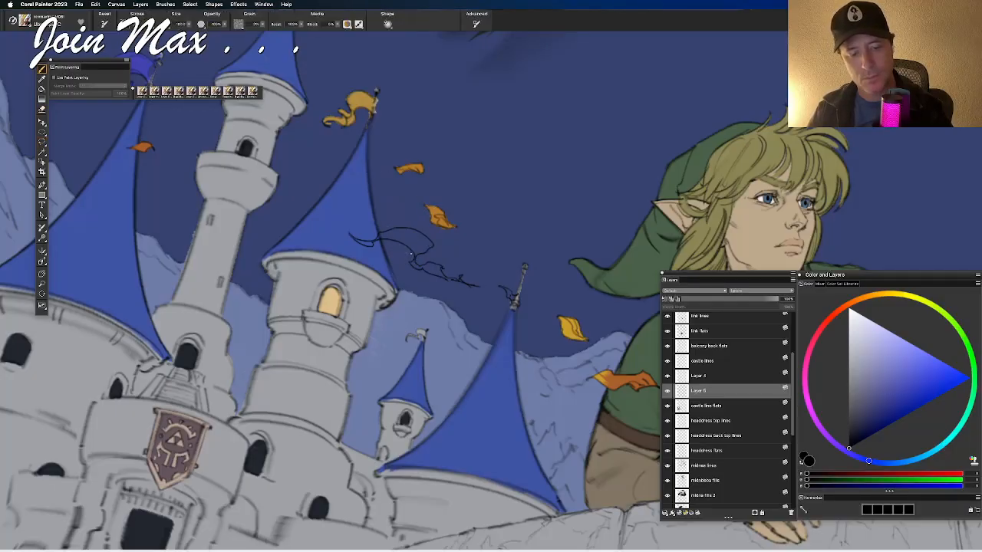
key(l)
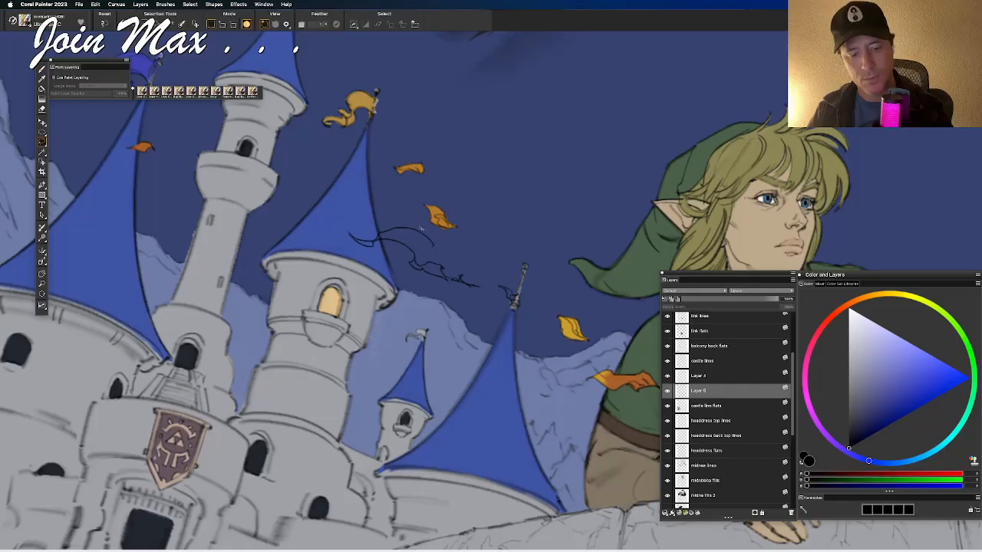
key(b)
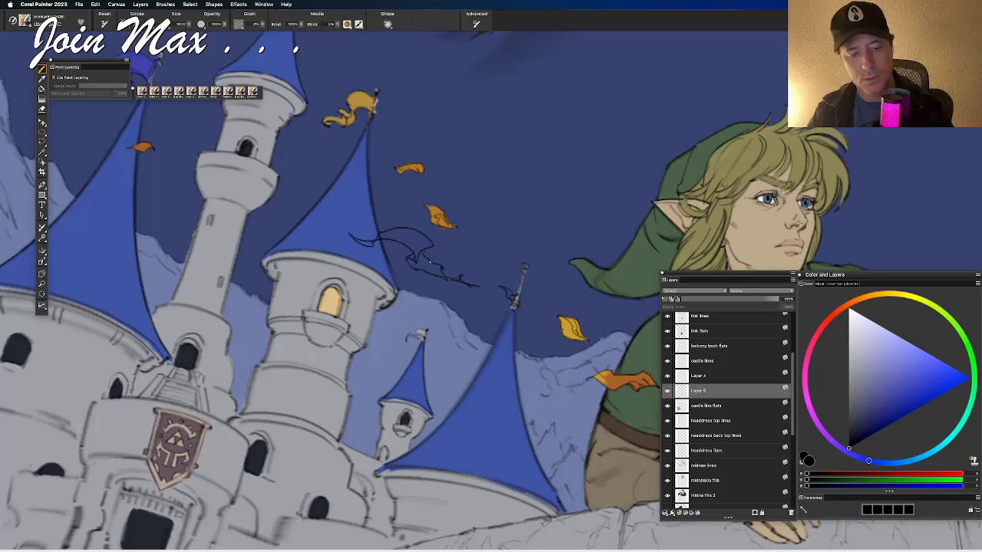
key(l)
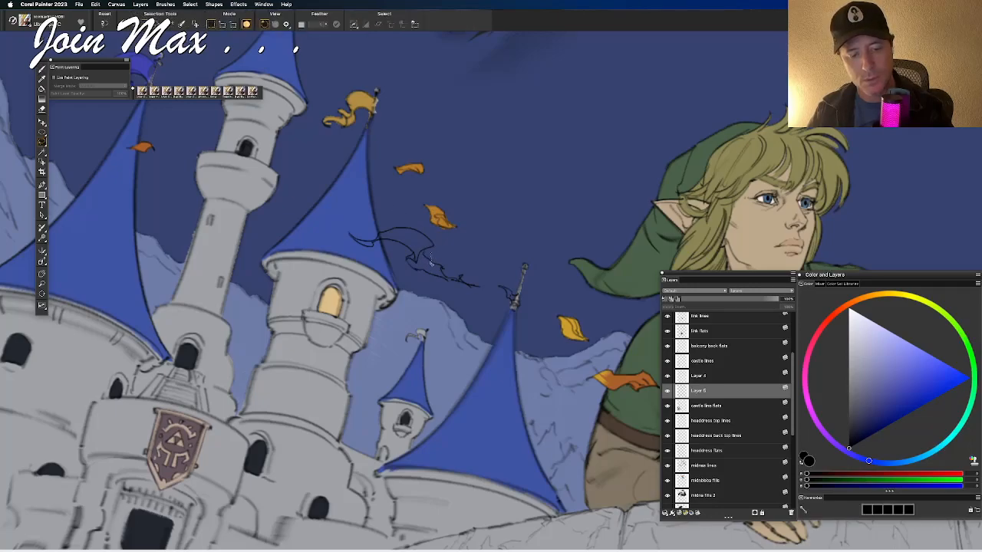
key(b)
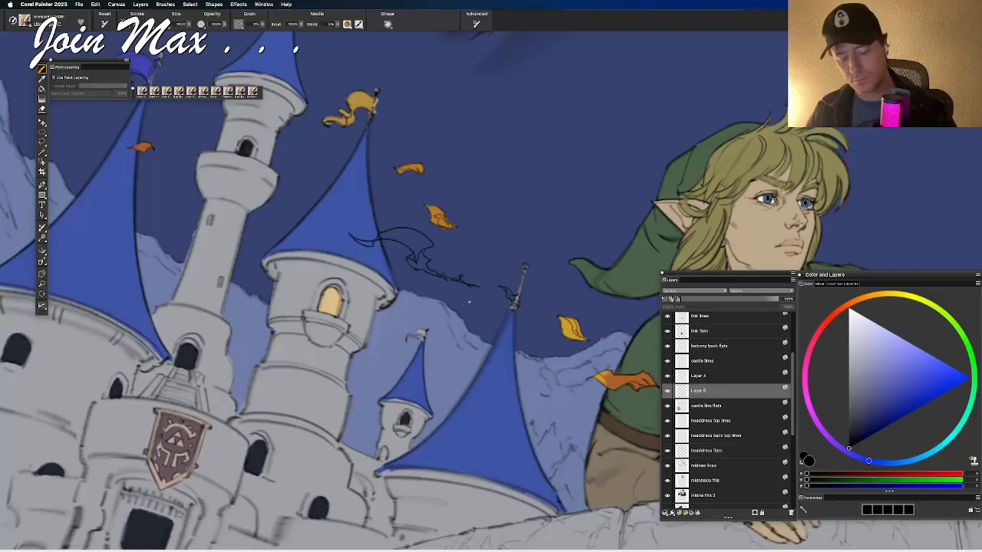
Step: Nudge the new flag's line art to the left and return to the brush to join it to the flagpole
key(f)
key(shift+Left)
key(shift+Left)
key(shift+Right)
key(shift+Left)
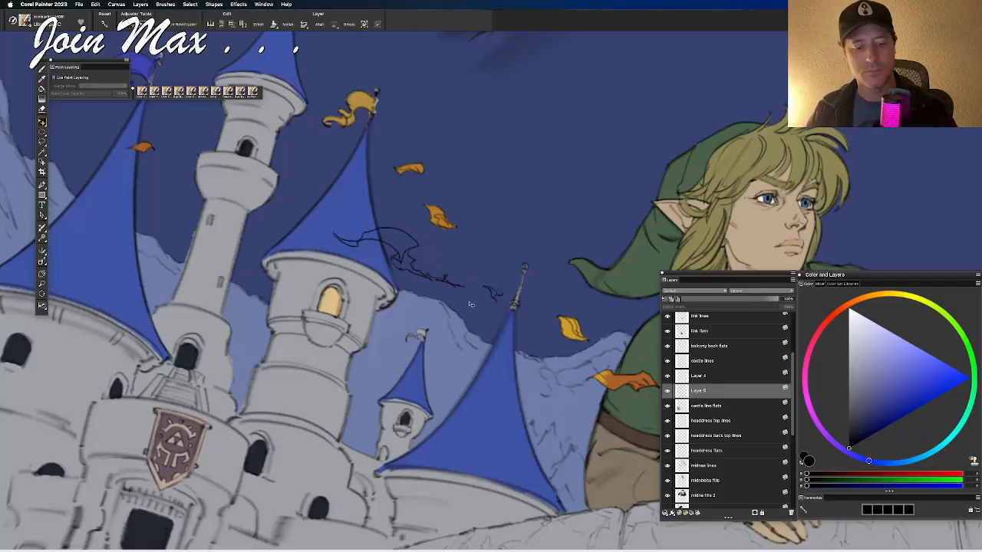
key(b)
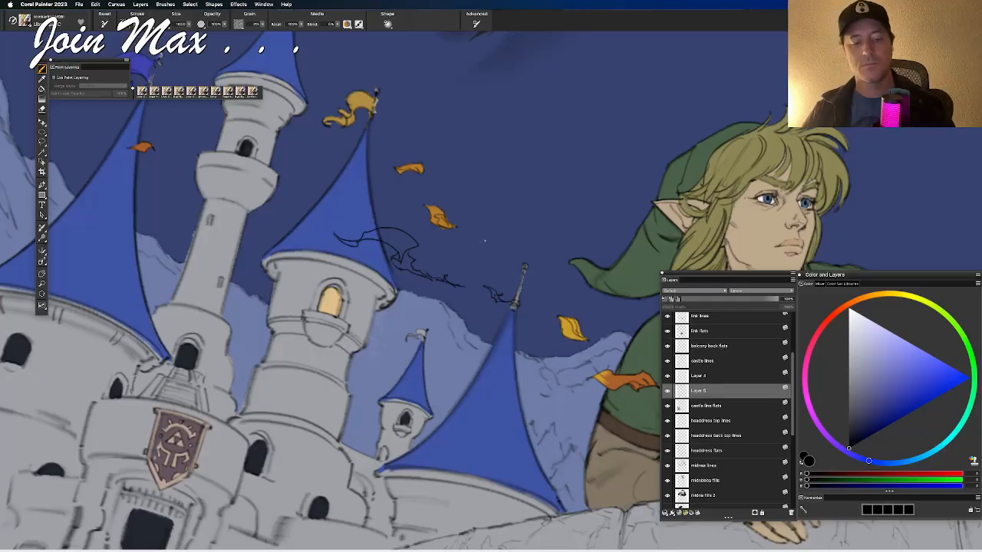
Step: Nudge the new flag's line art upward and slightly to the right to line it up with the flagpole
key(ctrl+minus)
key(ctrl+minus)
key(ctrl+minus)
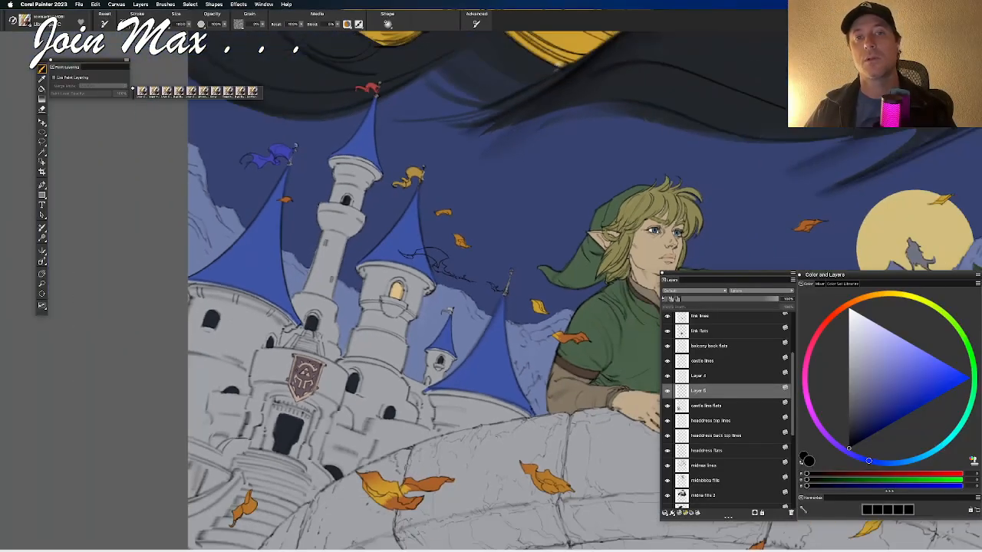
key(ctrl+plus)
key(ctrl+plus)
key(ctrl+plus)
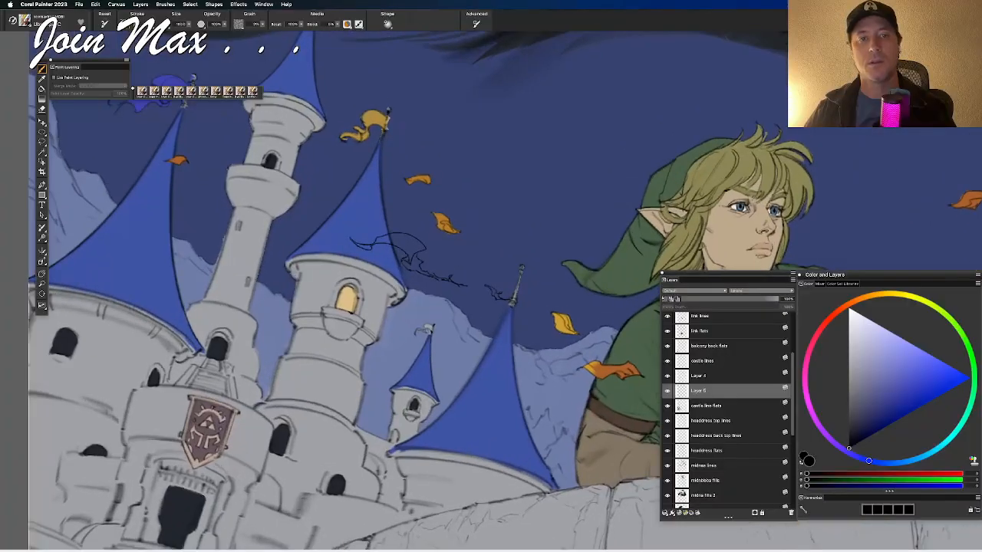
key(f)
key(Up)
key(Up)
key(Up)
key(Up)
key(Up)
key(Up)
key(Up)
key(Up)
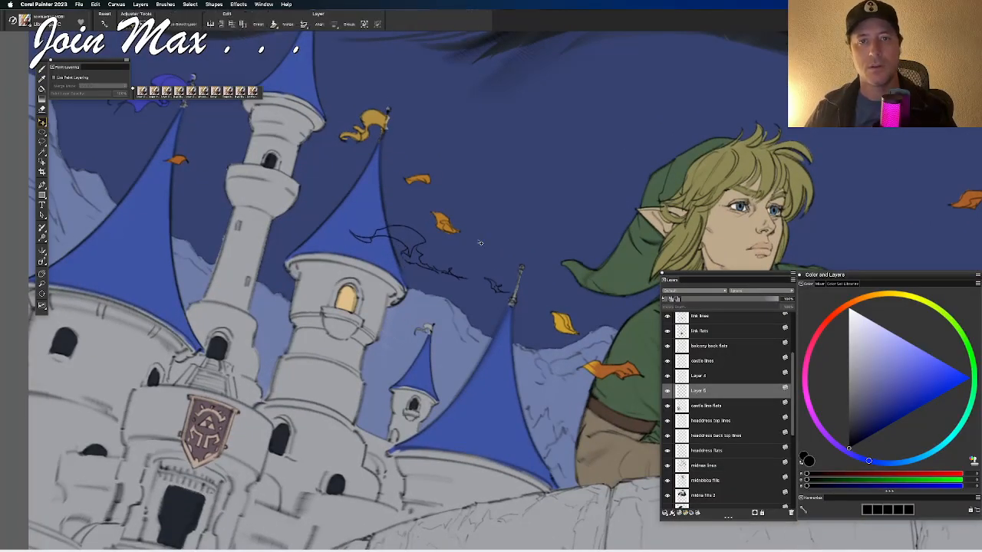
key(Right)
key(Right)
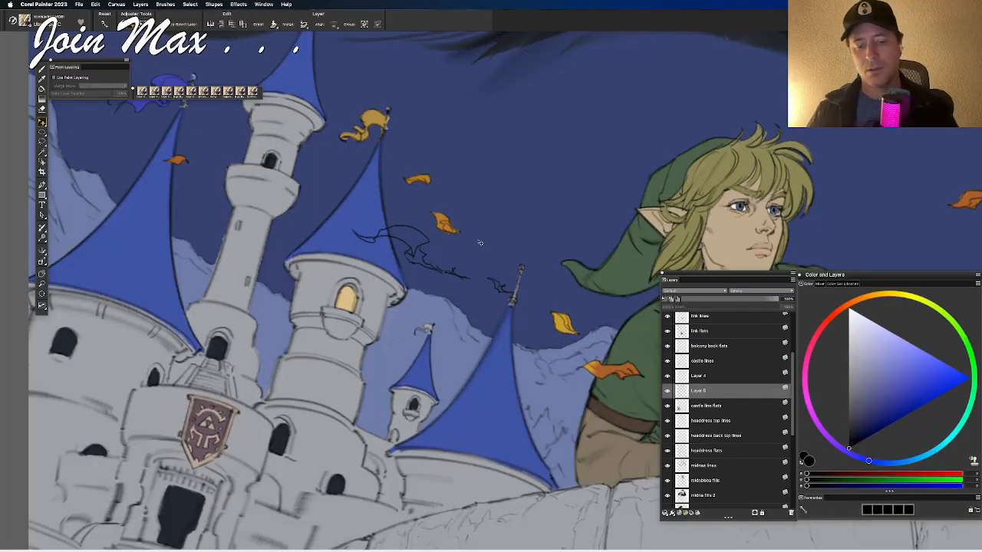
Step: Erase the bare flagpole's grey fill from the castle line flats layer and hide the castle lines layer
key(b)
click(701, 407)
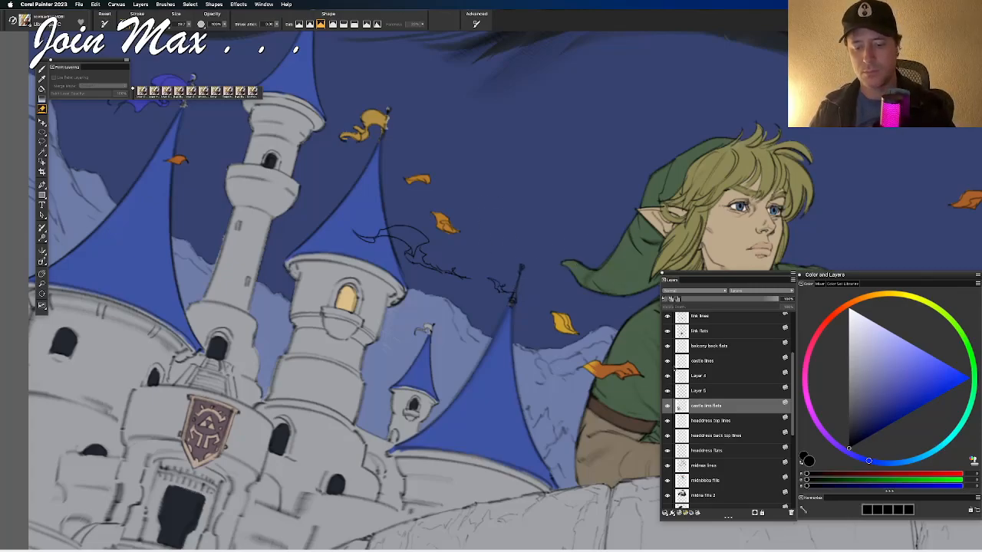
click(668, 362)
click(667, 362)
click(668, 361)
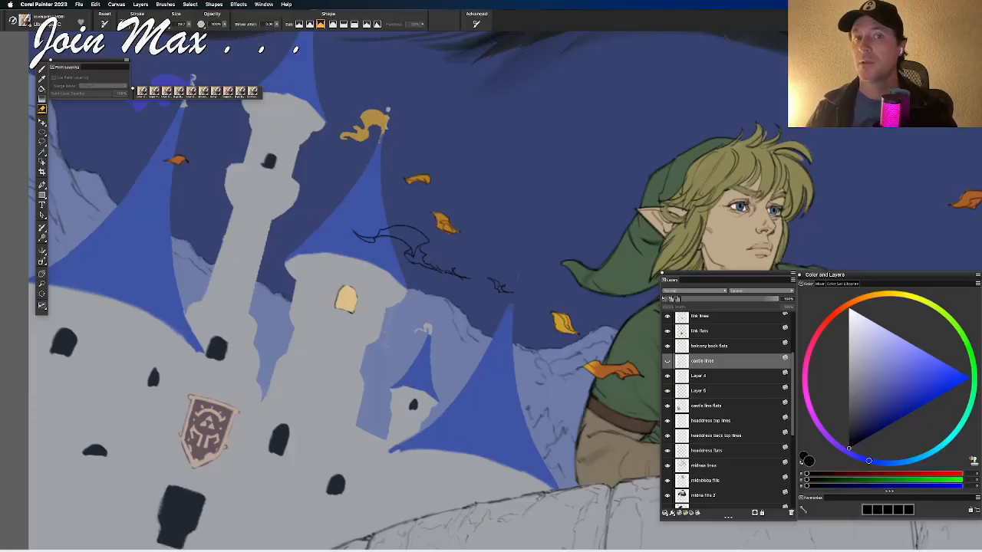
key(super+Tab)
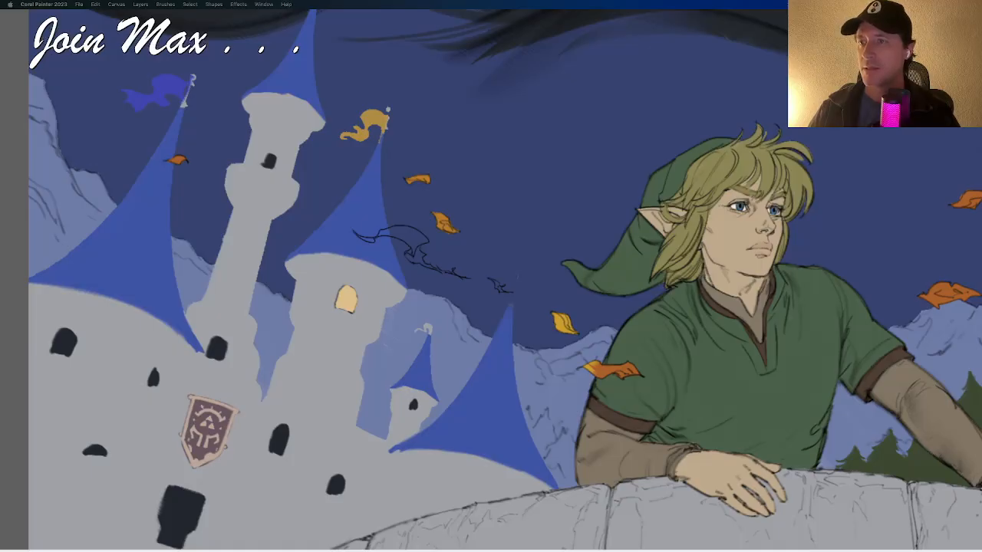
Step: Bring back the hidden panels and make the castle lines layer visible again
key(super+Tab)
key(super+Tab)
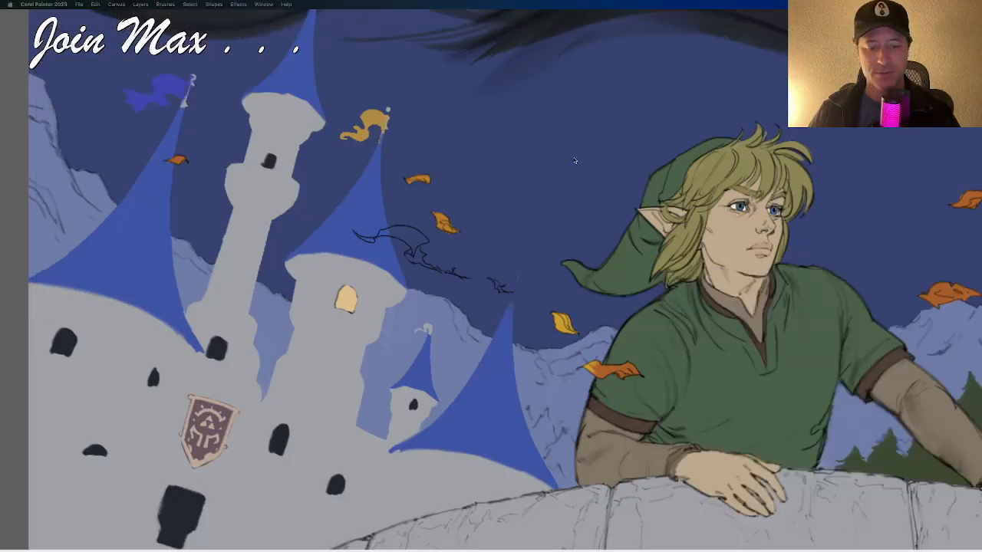
key(super+Tab)
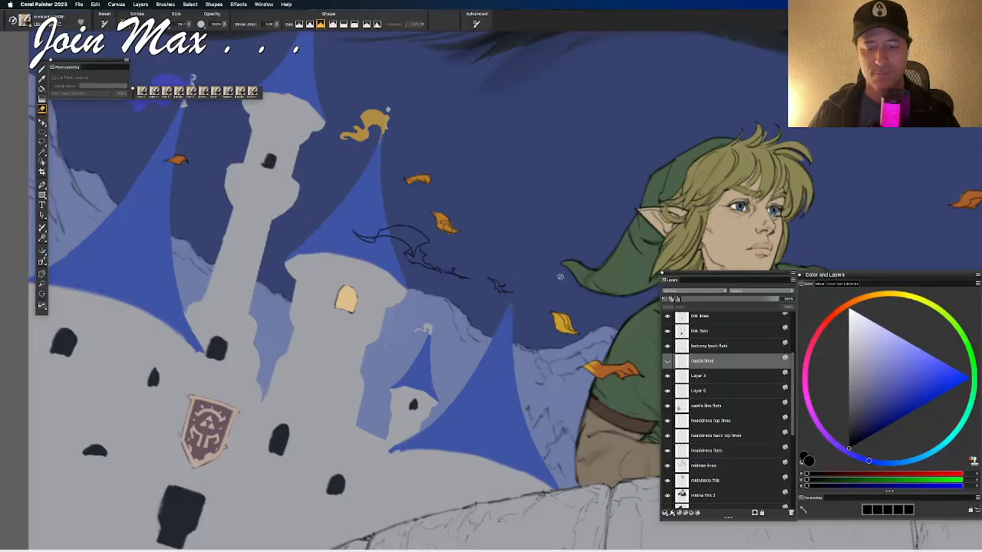
click(668, 360)
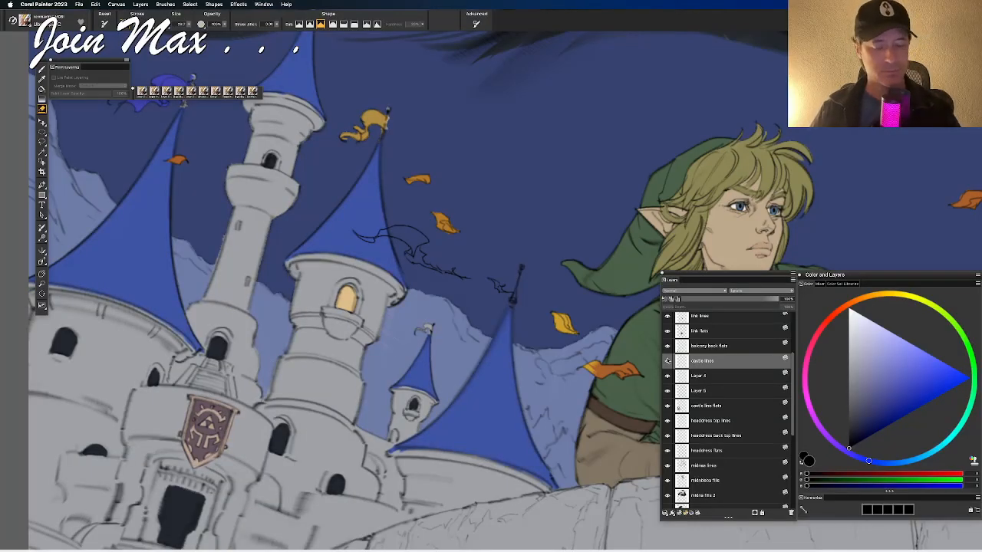
Step: Cut the bare flagpole's line art onto its own layer in place and transform it so the pole stands more upright
key(l)
mouse_move(529, 243)
mouse_down()
mouse_move(515, 257)
mouse_move(510, 303)
mouse_move(532, 245)
mouse_move(518, 263)
mouse_up()
key(super+x)
key(super+shift+v)
key(super+alt+t)
key(Return)
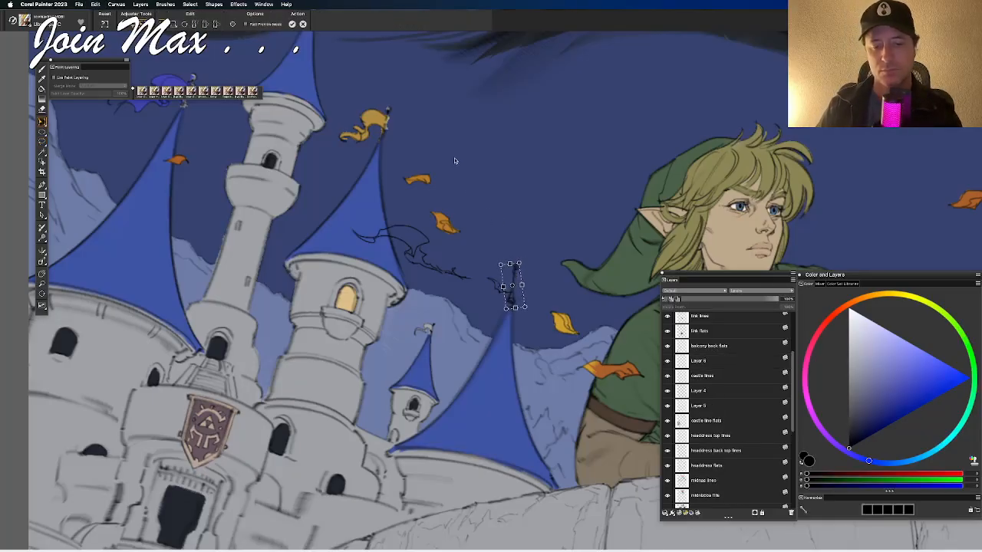
key(b)
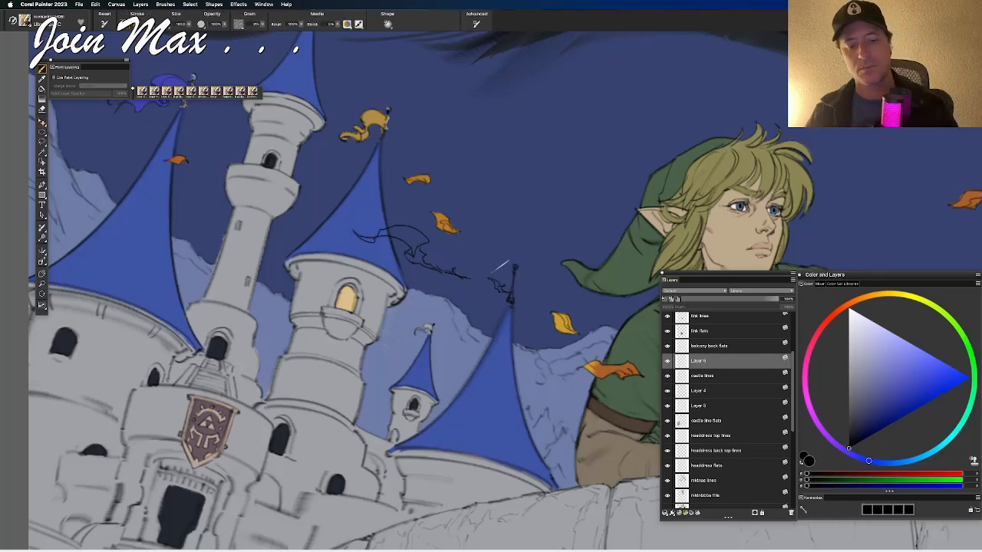
Step: Toggle Layer 5's visibility to check its contents and delete Layer 4
click(667, 406)
click(667, 407)
click(667, 406)
click(669, 408)
click(681, 392)
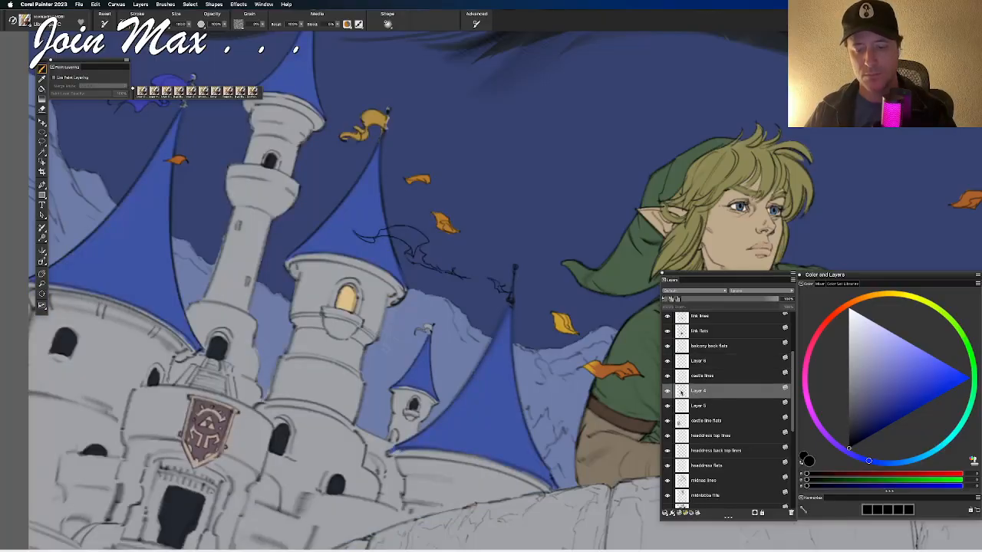
click(791, 512)
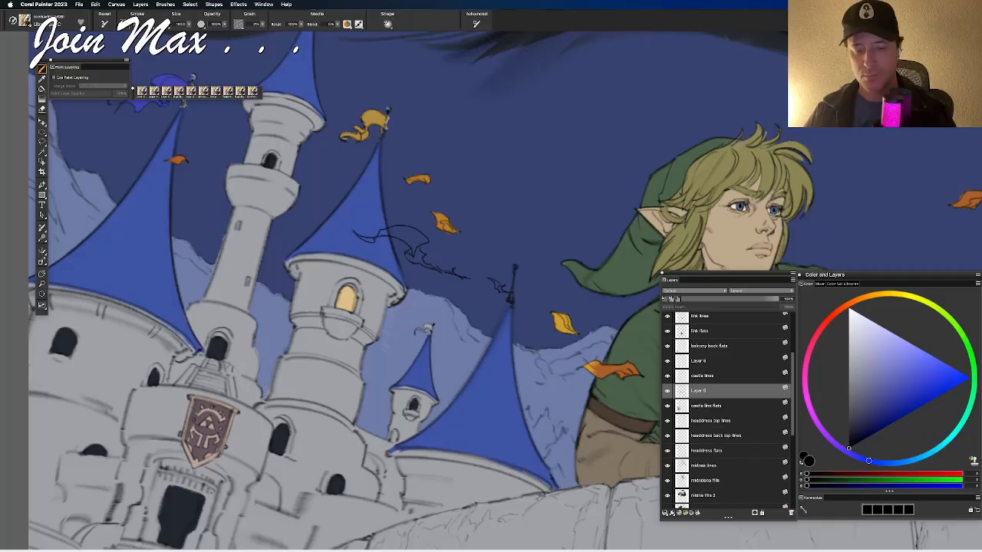
Step: Merge the flagpole's Layer 6 with the castle lines layer
scroll(468, 330, down, 1)
key(super+equal)
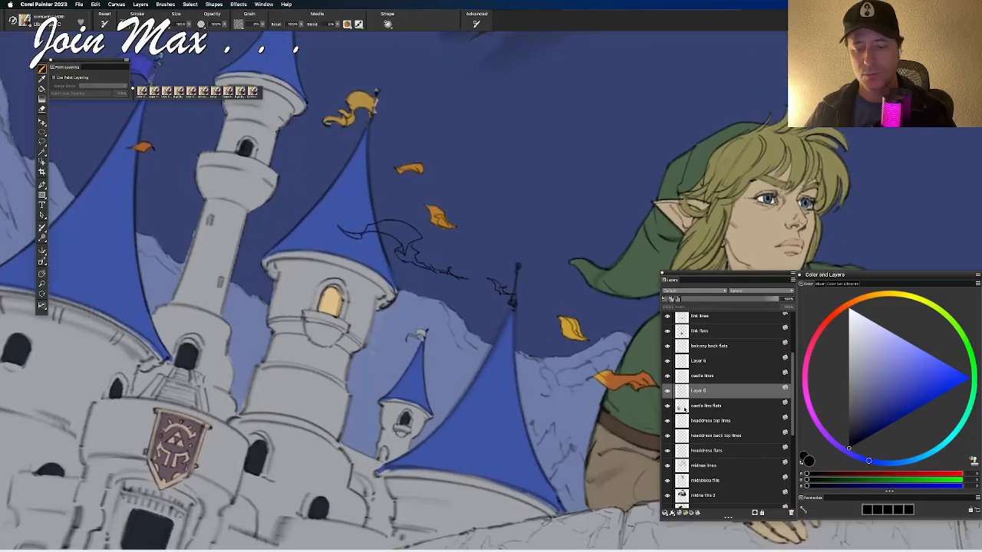
click(678, 363)
shift+click(678, 376)
key(super+e)
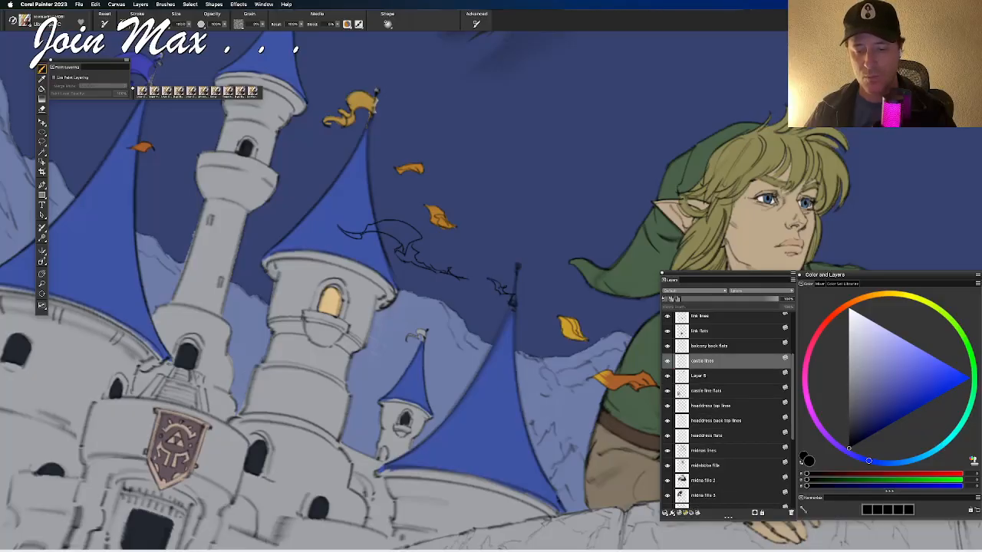
Step: Rename Layer 5, which holds the new flag's line art, to "castle flag"
click(684, 379)
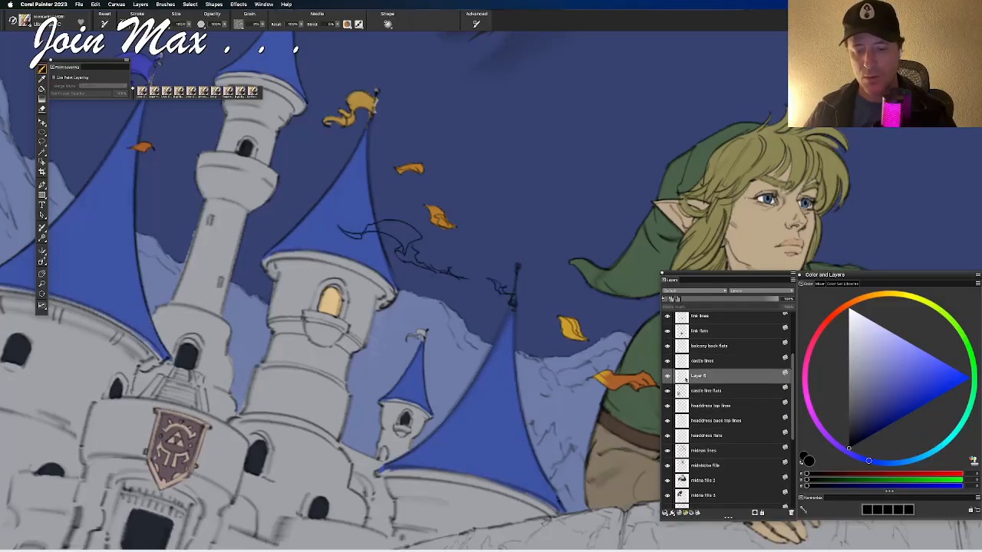
click(687, 389)
double_click(687, 376)
text(cas)
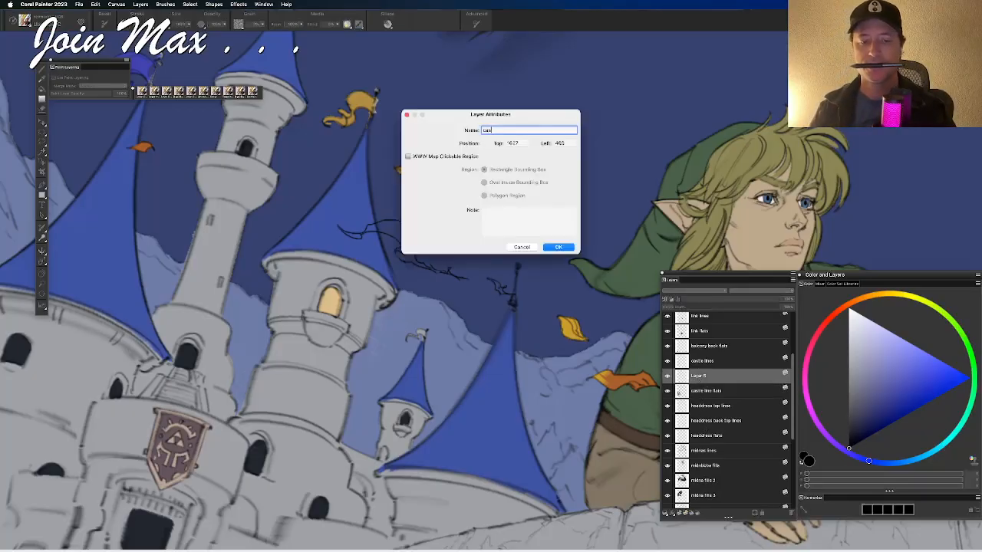
text(tle flag)
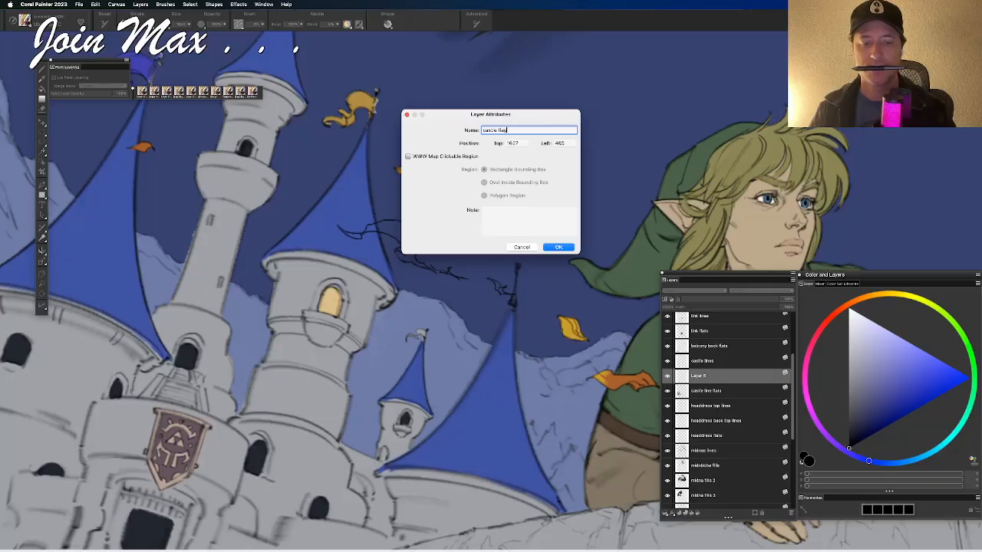
key(Return)
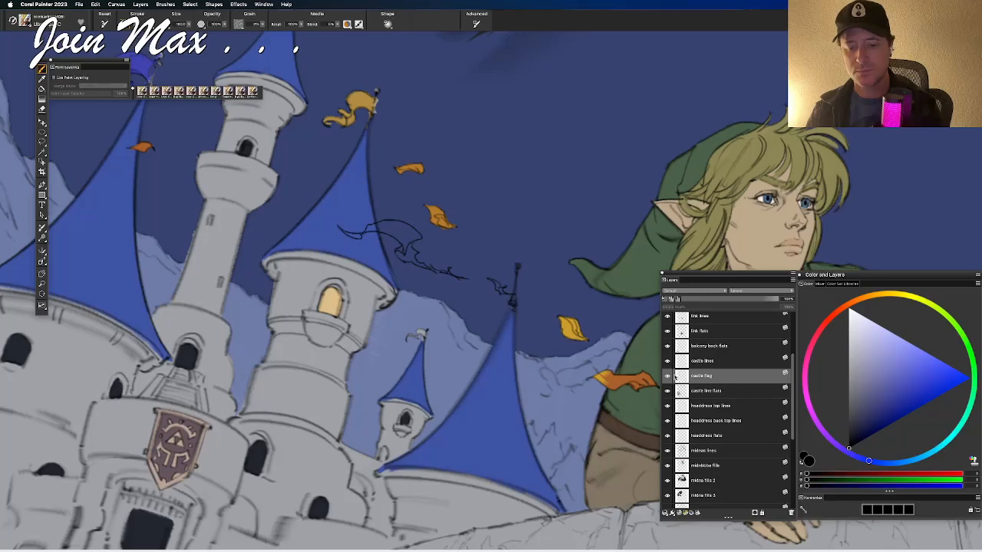
Step: Move the castle flag layer above castle lines and add a new empty layer between the two
drag(677, 377, 678, 359)
click(687, 376)
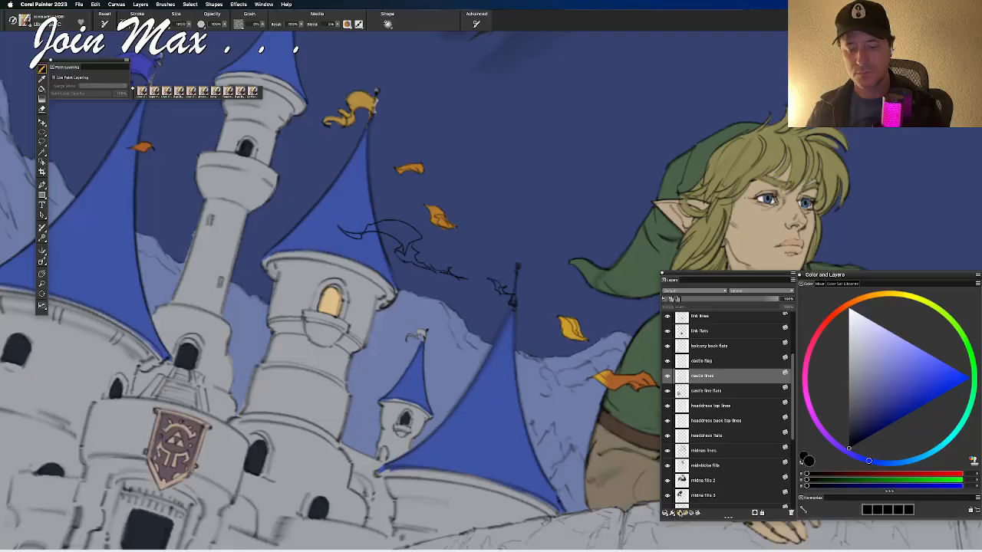
click(680, 514)
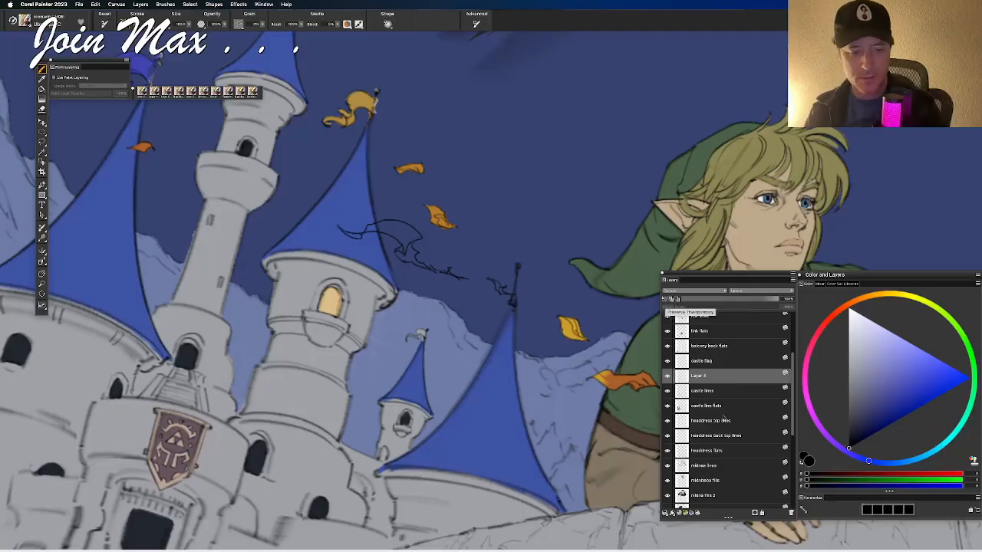
Step: Paint the new flag's folds, tip and ragged pieces in a muted green on the new layer beneath its line art
click(970, 352)
drag(875, 402, 879, 392)
mouse_move(401, 241)
mouse_down()
mouse_move(395, 230)
mouse_move(417, 235)
mouse_up()
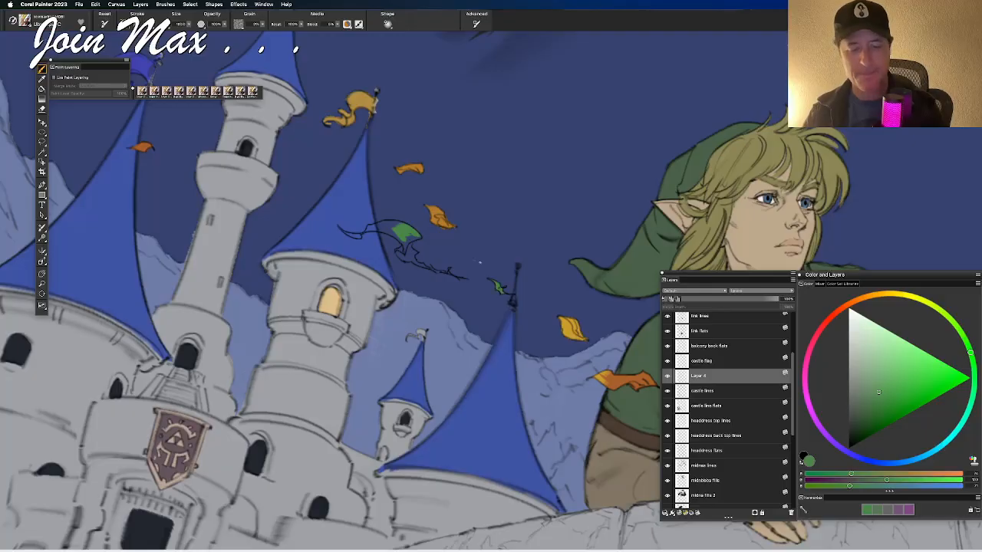
scroll(433, 235, up, 2)
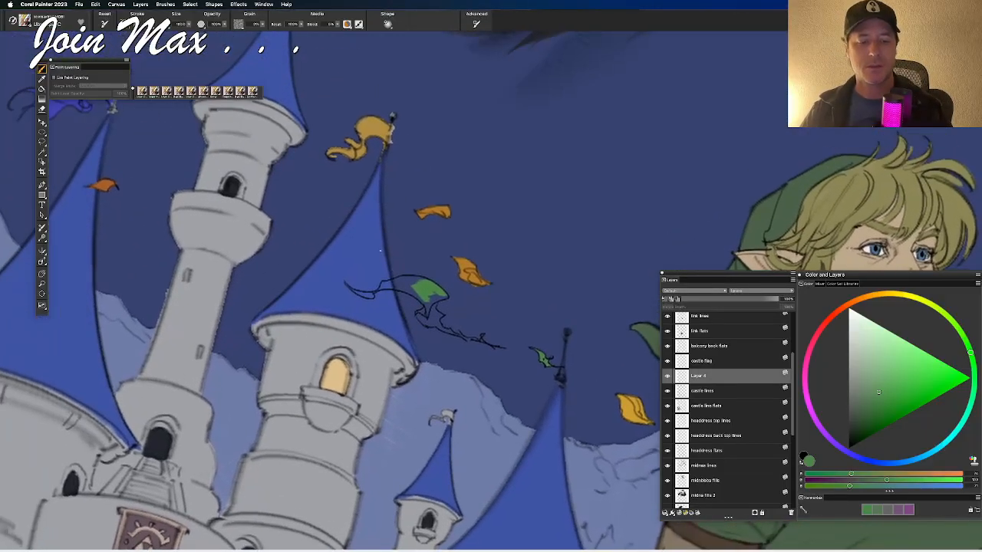
mouse_move(420, 296)
mouse_down()
mouse_move(429, 315)
mouse_move(435, 298)
mouse_up()
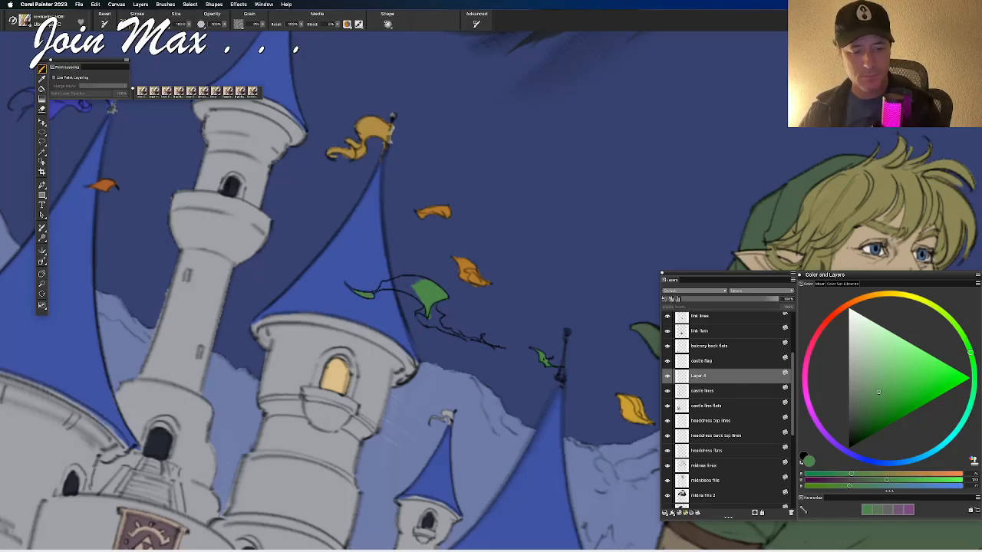
drag(393, 287, 413, 295)
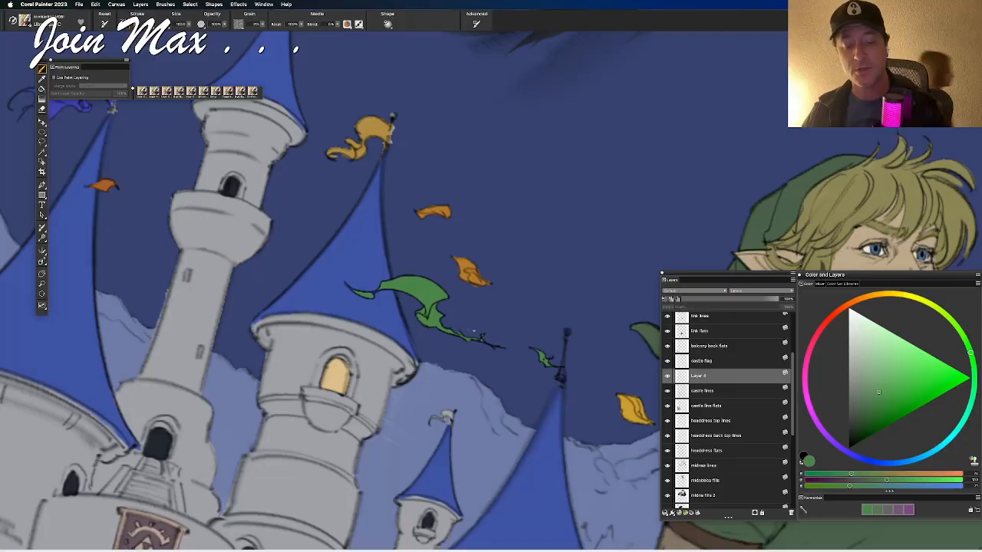
Step: Examine how the green flag reads beside the other tower flags and within the whole illustration
key(super+minus)
key(super+minus)
key(super+minus)
key(super+minus)
key(super+minus)
key(super+minus)
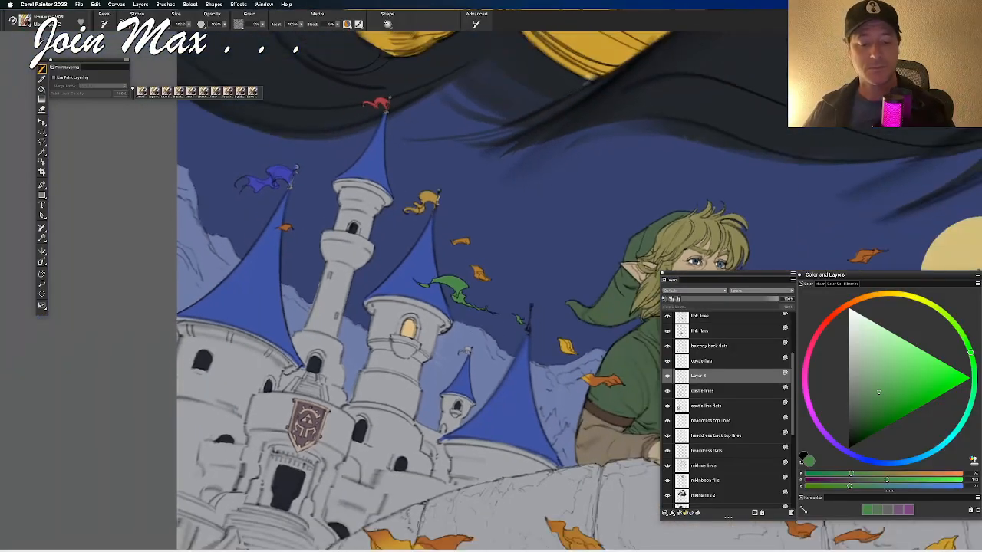
scroll(437, 291, right, 3)
key(super+minus)
key(super+minus)
key(super+minus)
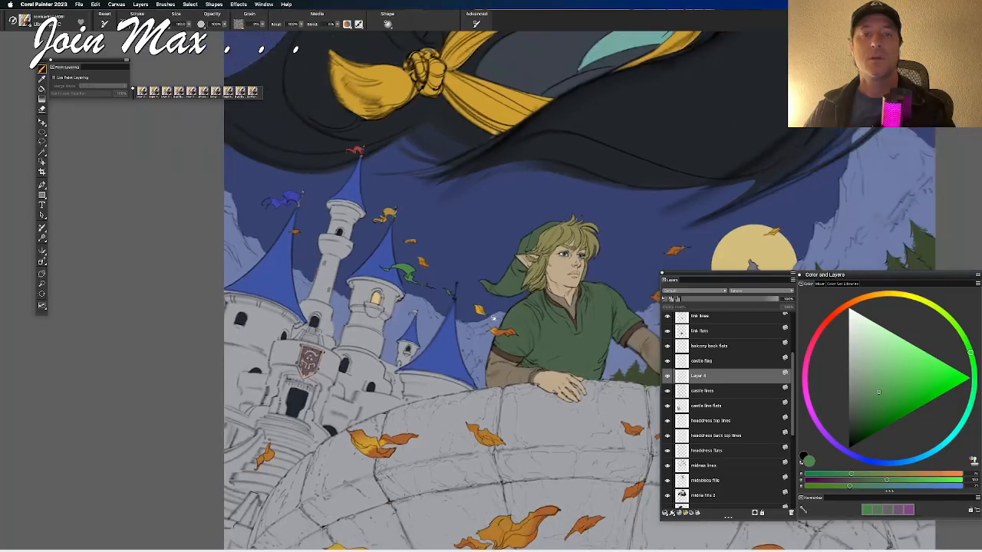
drag(493, 317, 429, 276)
key(super+minus)
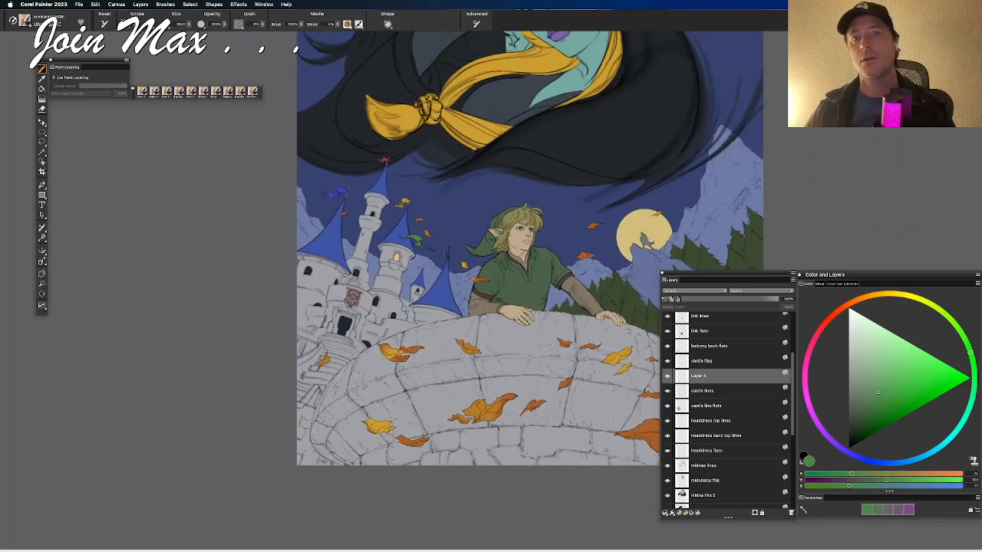
key(super+plus)
key(super+plus)
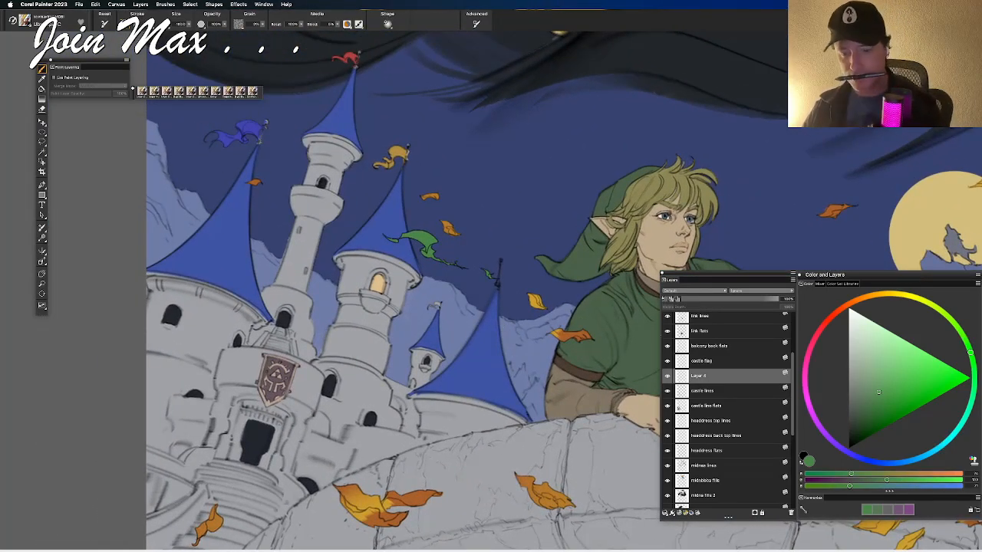
Step: Select the castle flag layer together with its green colour layer and try to nudge both slightly to the left
click(727, 360)
key(f)
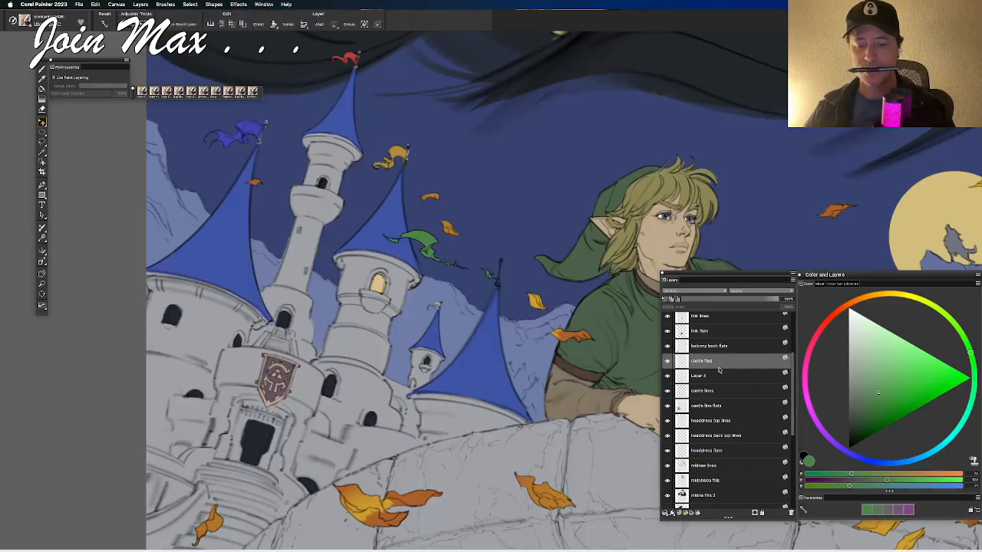
shift+click(722, 375)
mouse_move(472, 319)
mouse_down()
mouse_move(480, 309)
mouse_move(467, 290)
mouse_move(396, 288)
mouse_move(395, 323)
mouse_move(487, 355)
mouse_move(479, 326)
mouse_move(454, 322)
mouse_move(464, 317)
mouse_up()
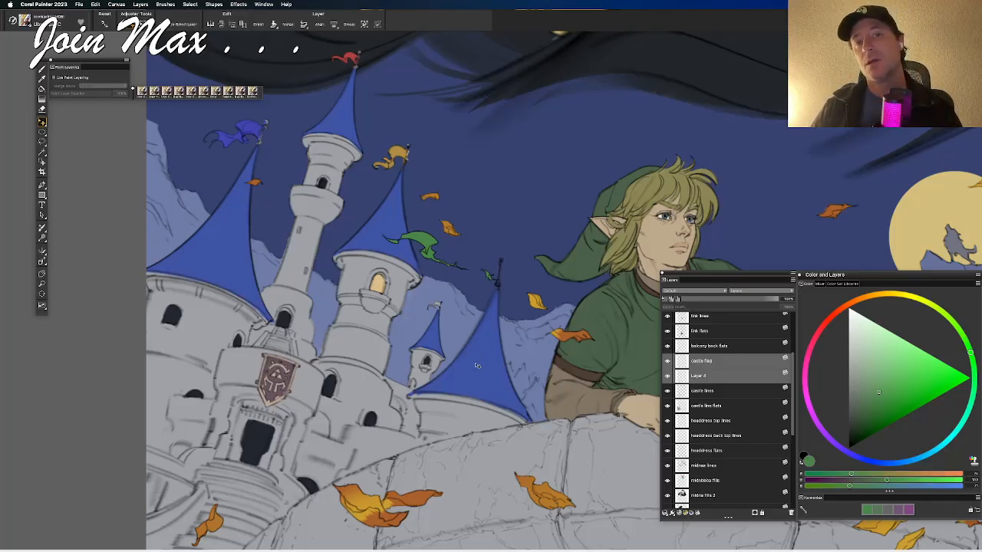
Step: Preserve transparency on the flag's colour layer and refill the flag with progressively darker greens, ending on a deep green
key(super+minus)
key(super+minus)
key(super+minus)
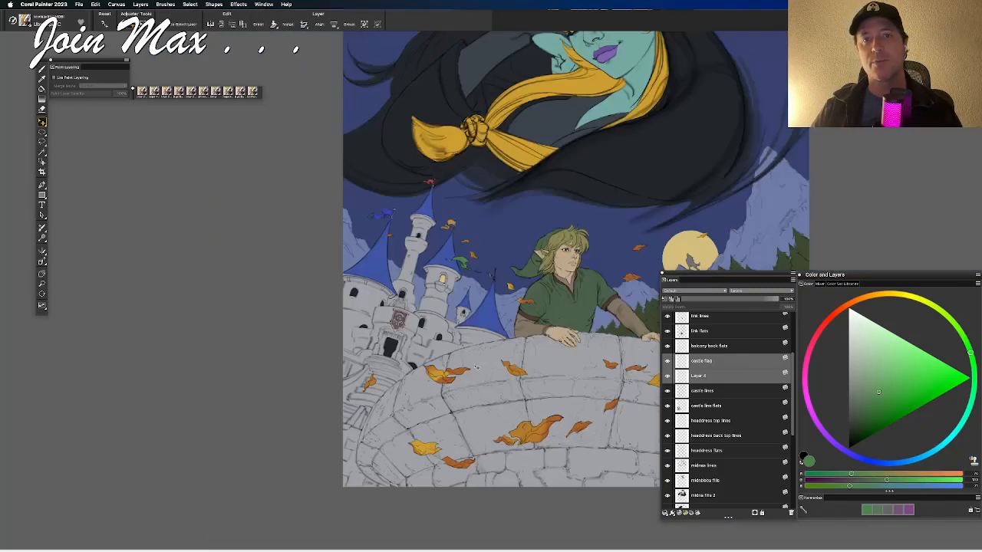
key(super+plus)
key(super+plus)
key(super+plus)
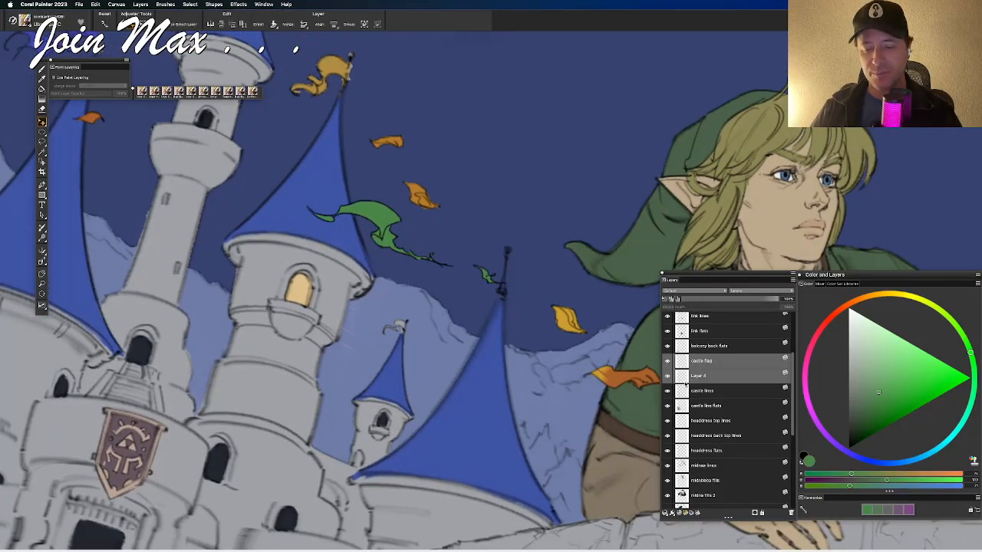
click(679, 377)
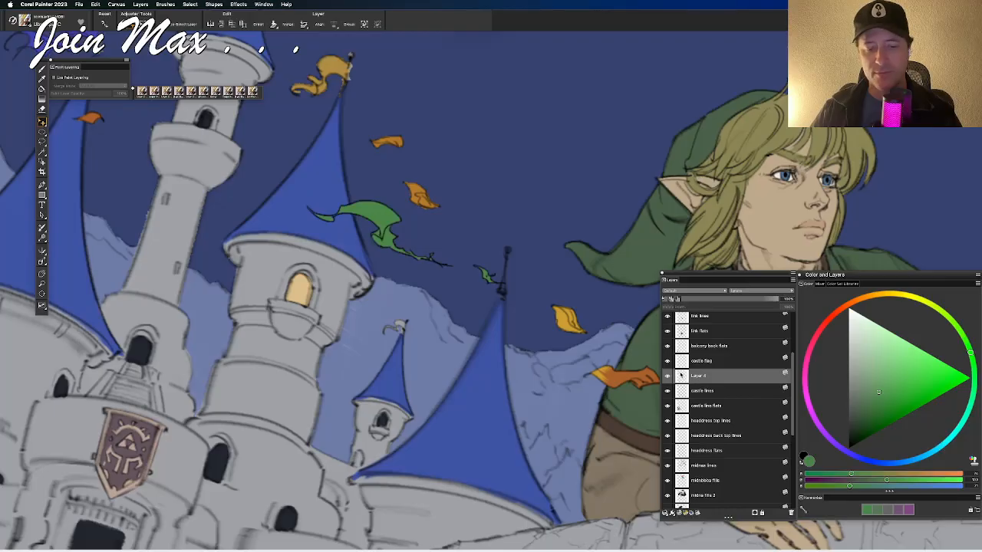
drag(875, 389, 887, 409)
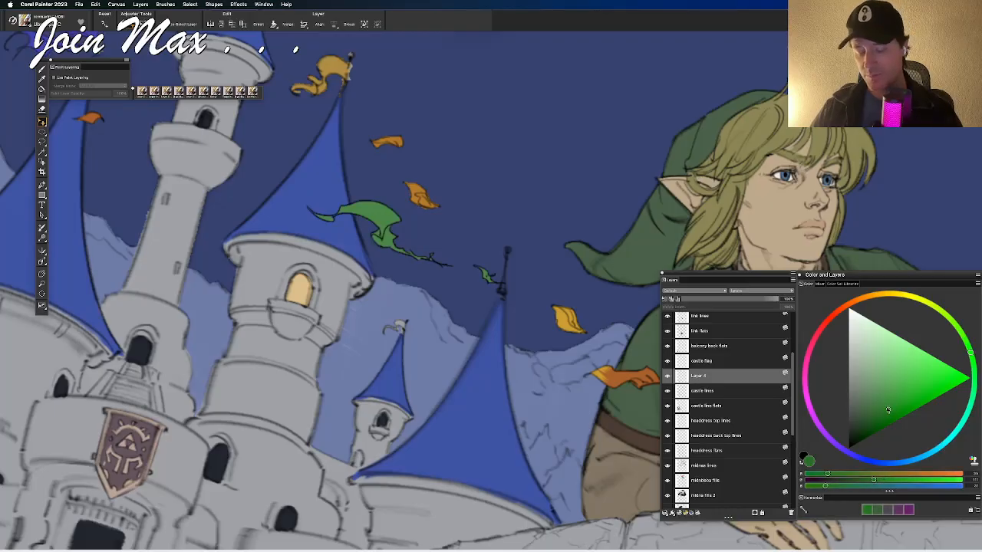
click(665, 299)
key(super+f)
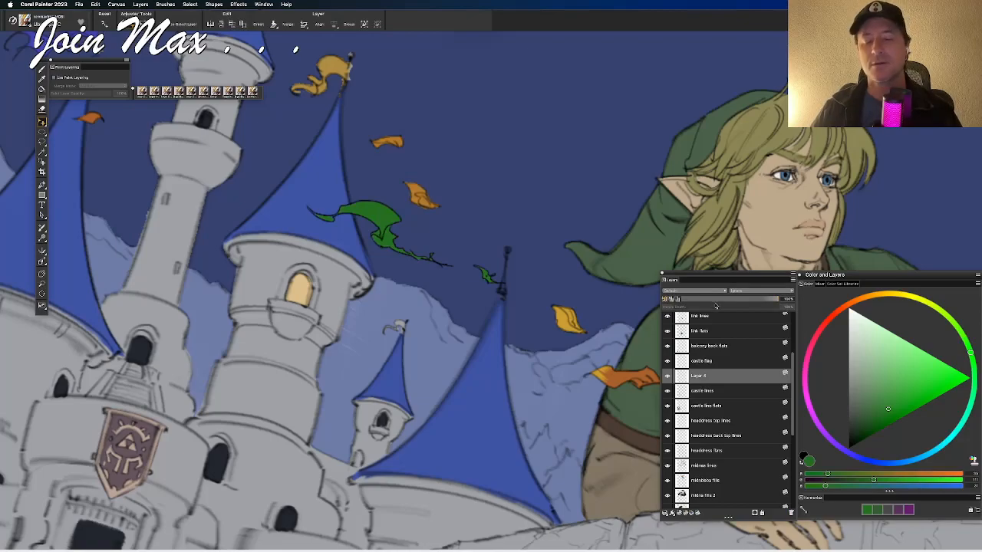
click(885, 419)
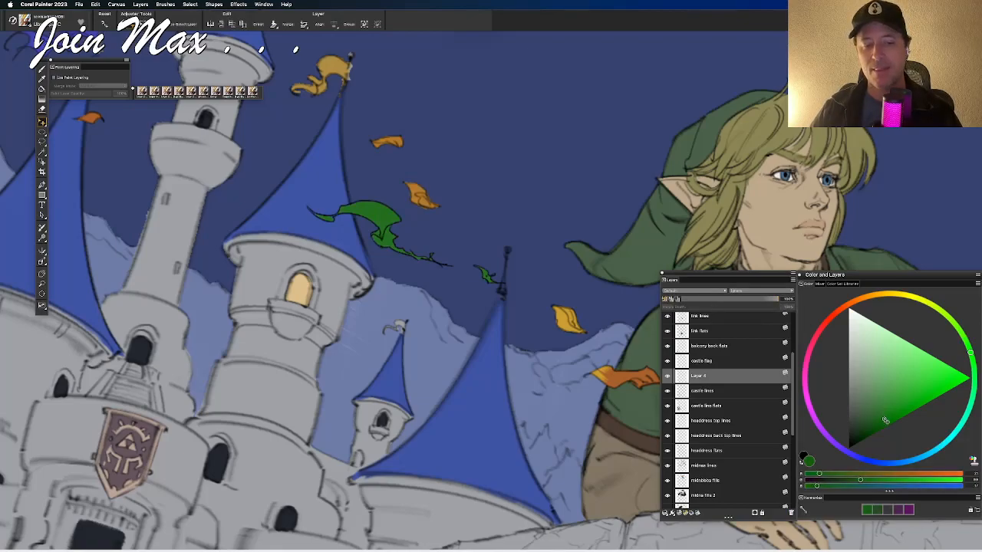
key(super+f)
key(Return)
Step: Look over the recoloured flag against the castle and the surrounding scene in a wider view
key(super+minus)
key(super+minus)
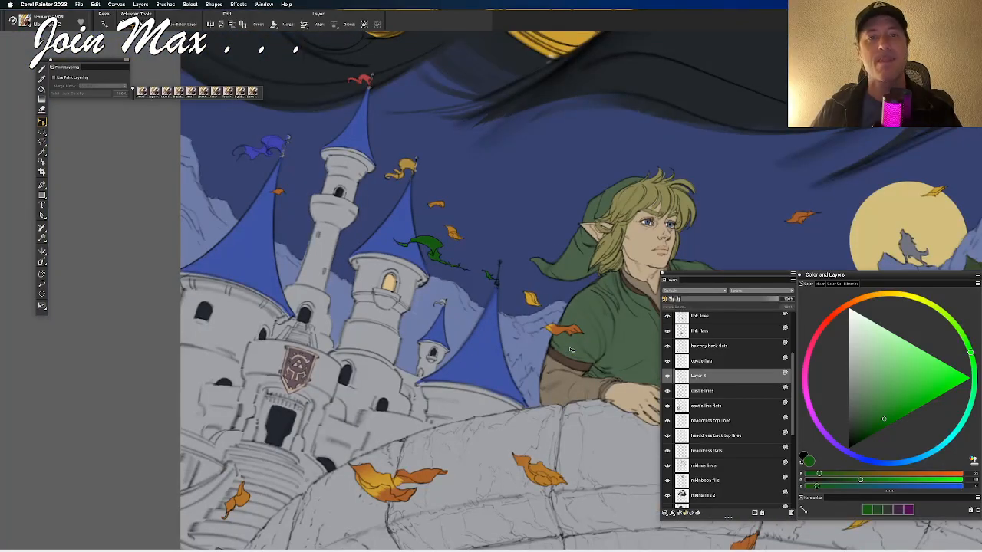
key(super+minus)
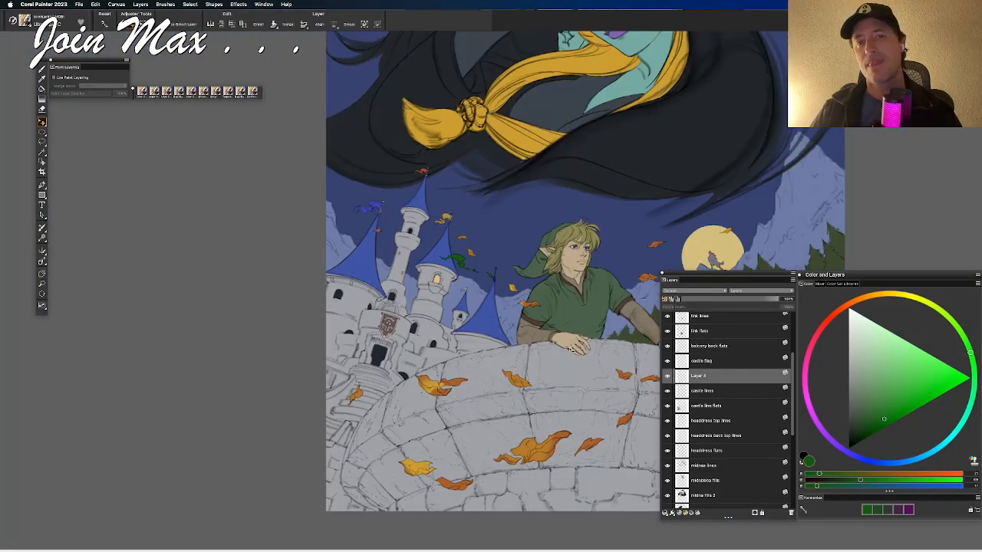
scroll(571, 350, up, 1)
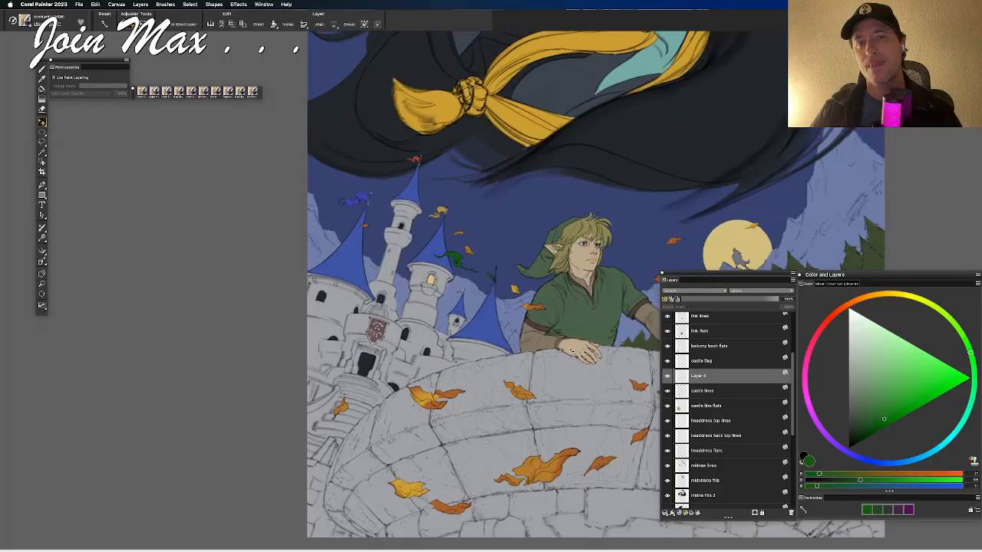
key(super+minus)
drag(502, 317, 369, 311)
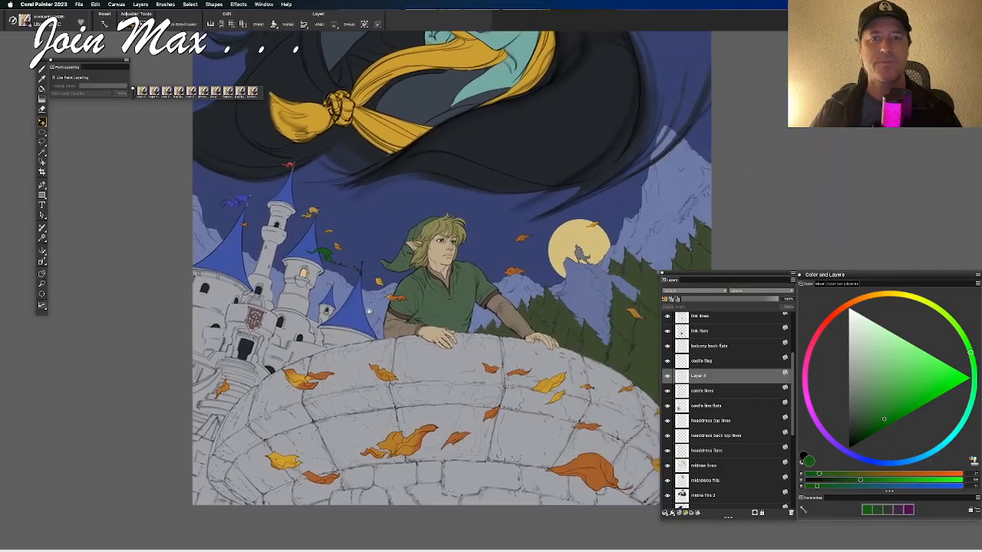
Step: Sample the dark olive green of the pine forest and refill the green castle flag with it
scroll(368, 311, up, 2)
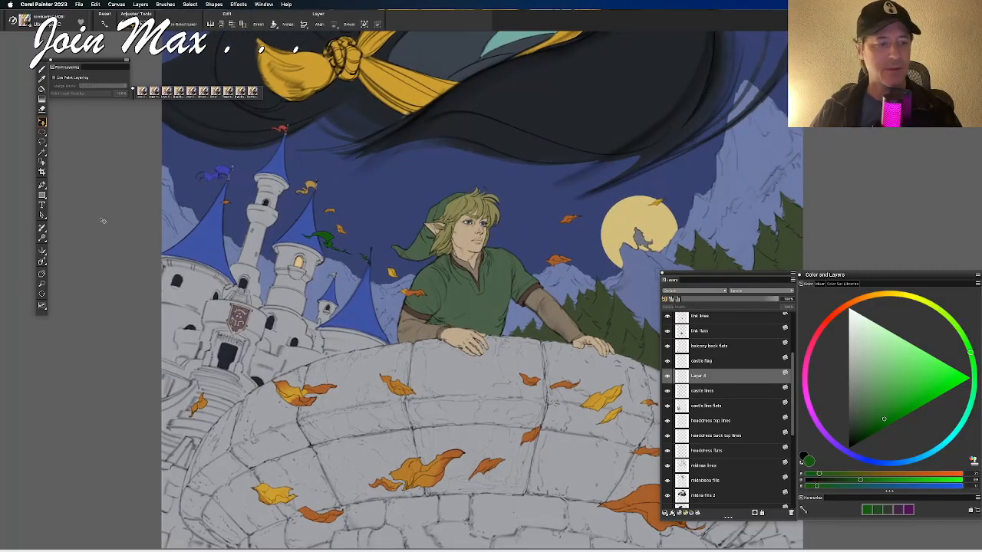
click(42, 79)
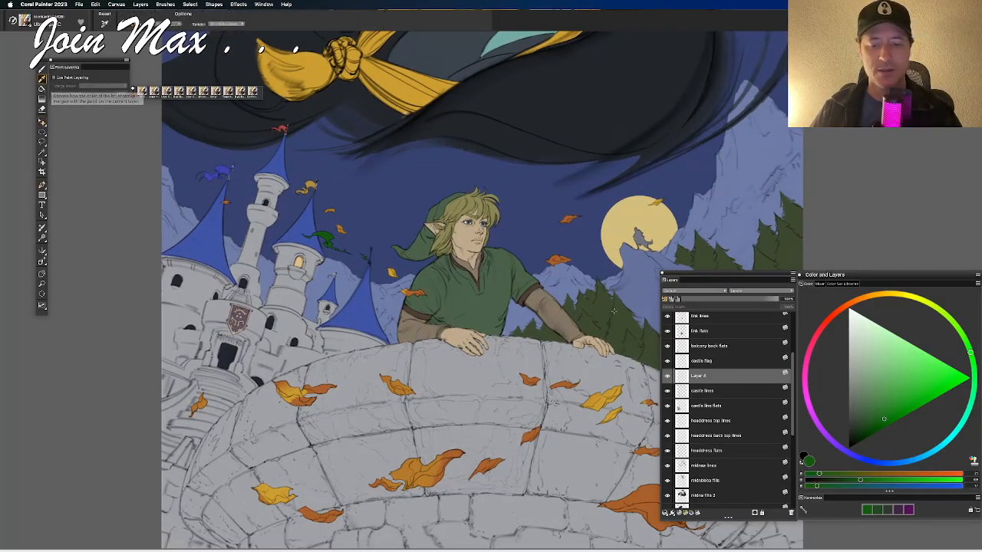
alt+click(606, 303)
drag(389, 322, 470, 338)
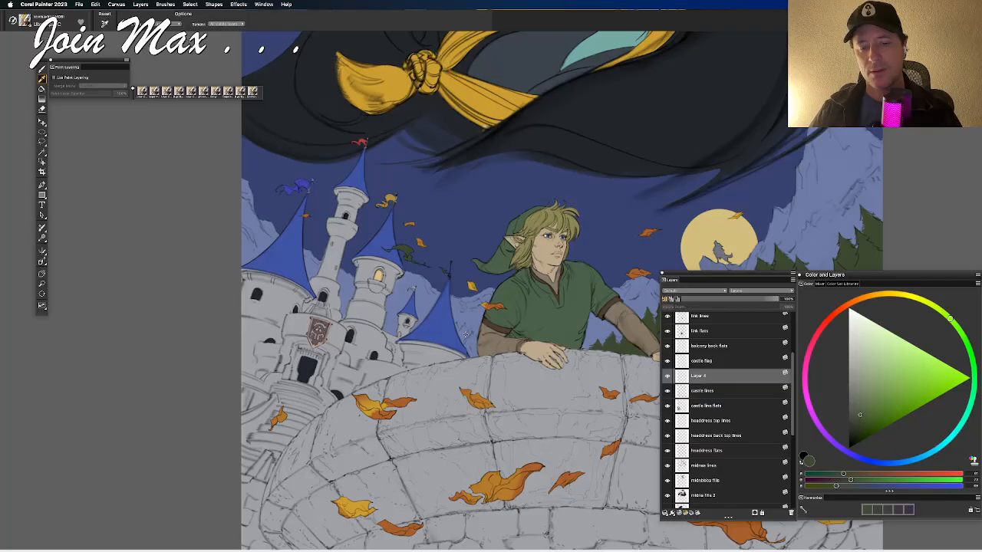
Step: Examine the olive-green flag close up beside the other tower flags and within the whole illustration
scroll(348, 317, up, 5)
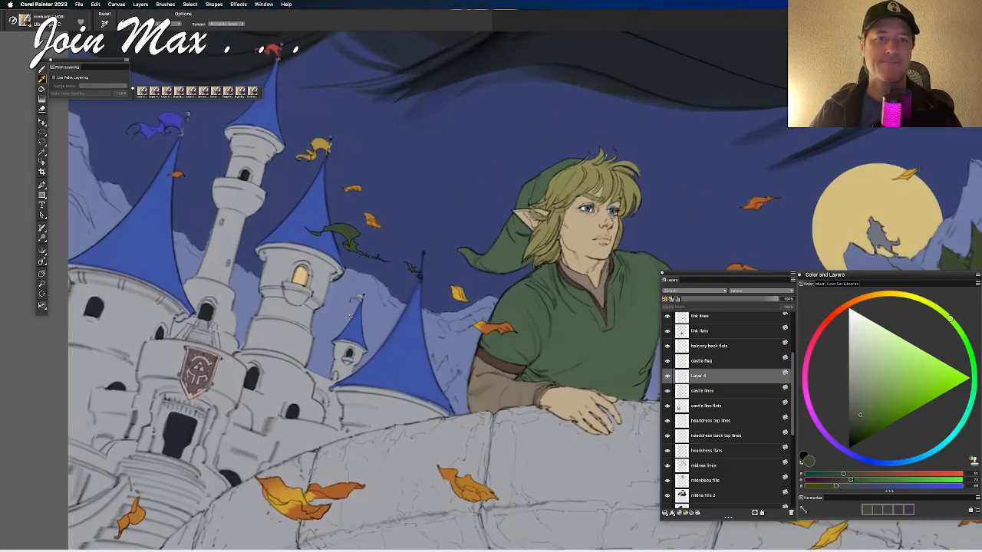
scroll(349, 317, down, 2)
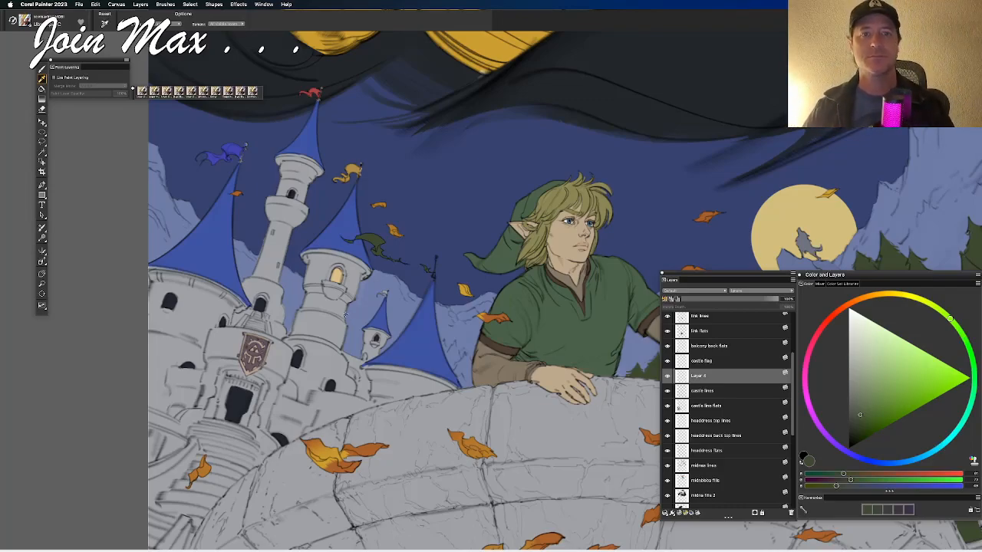
scroll(343, 313, down, 2)
scroll(337, 313, down, 2)
scroll(338, 313, up, 2)
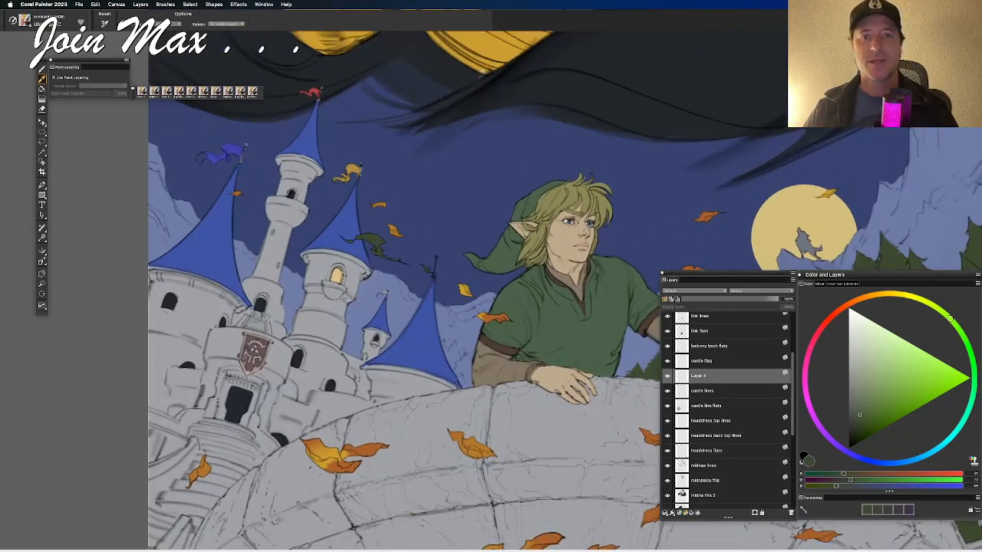
drag(324, 274, 318, 275)
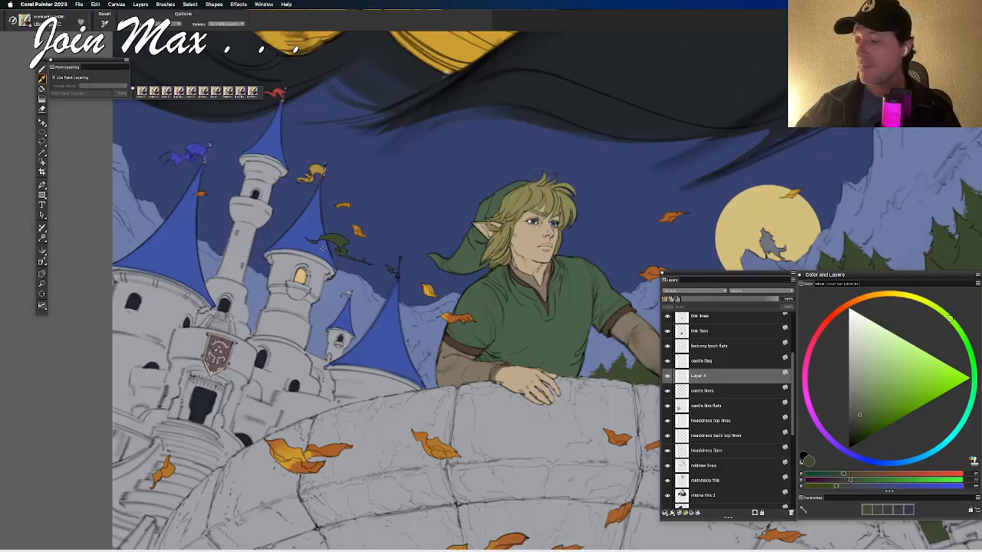
scroll(321, 247, up, 5)
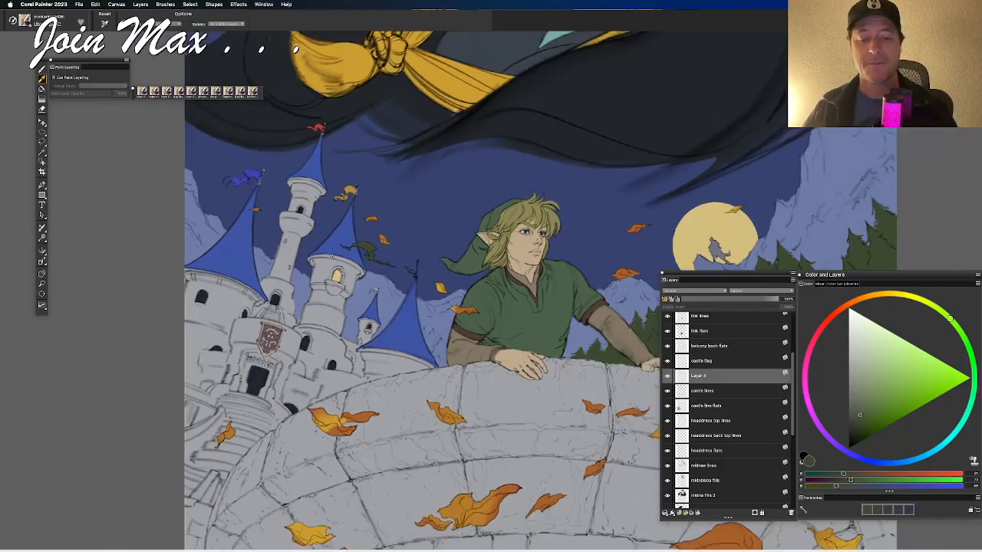
scroll(335, 325, up, 5)
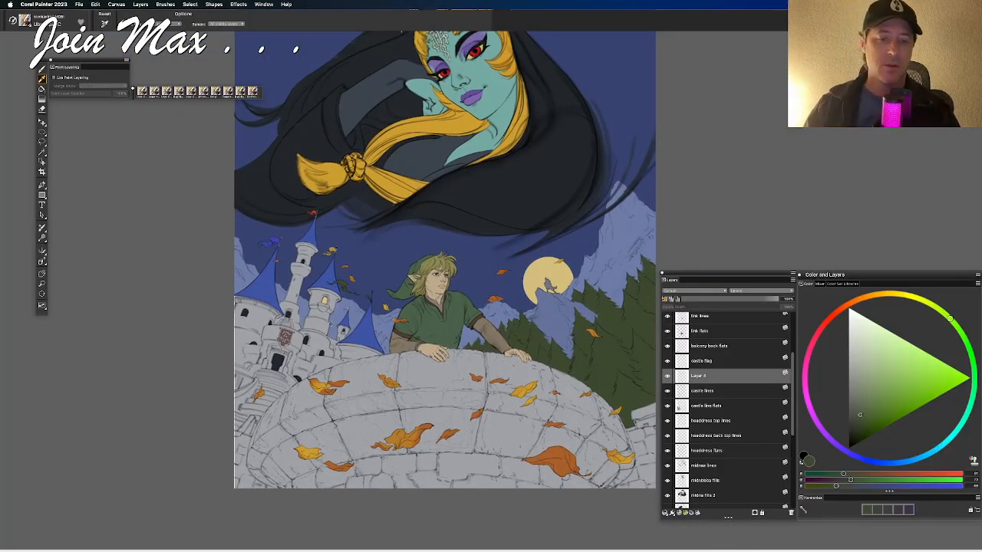
scroll(331, 325, up, 3)
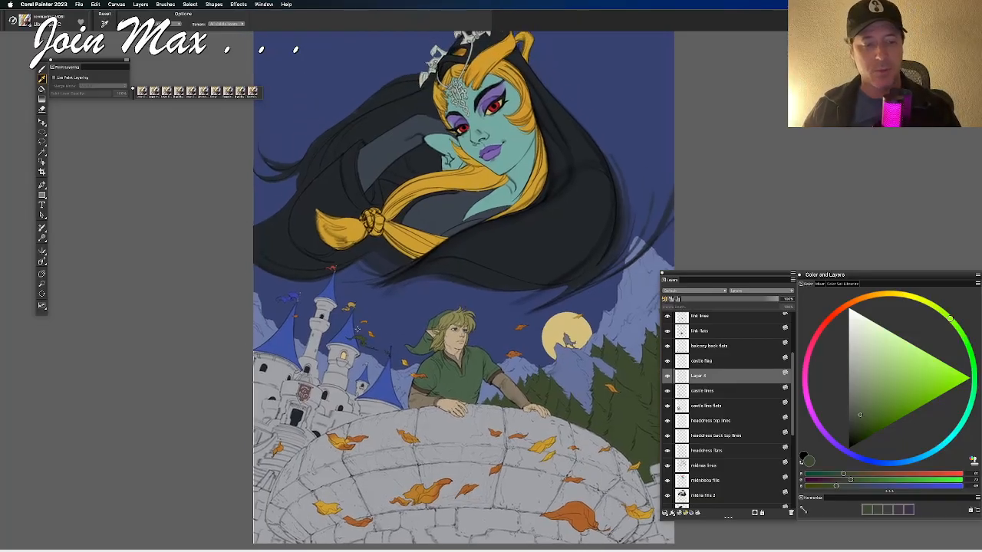
Step: Save the illustration as a new version with Iterative Save
click(81, 5)
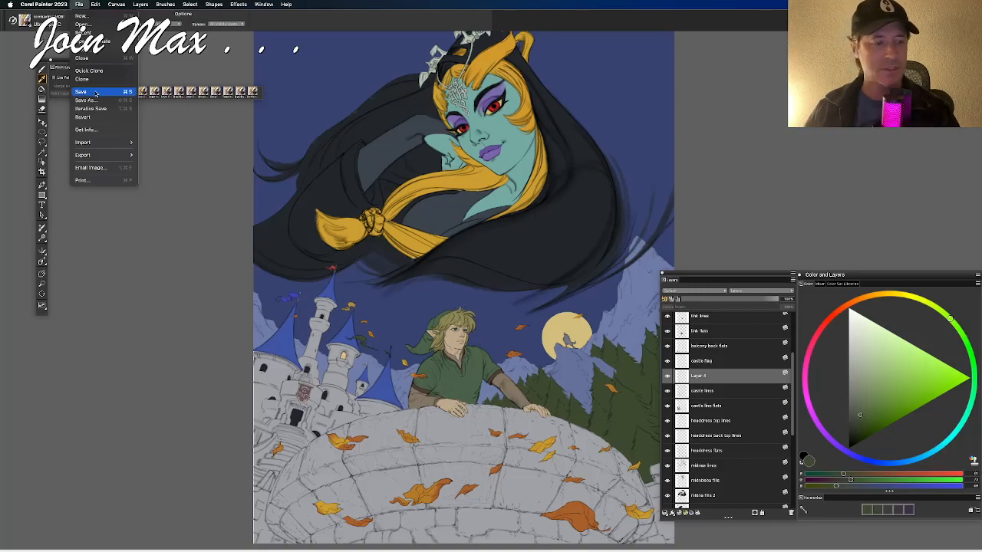
click(77, 4)
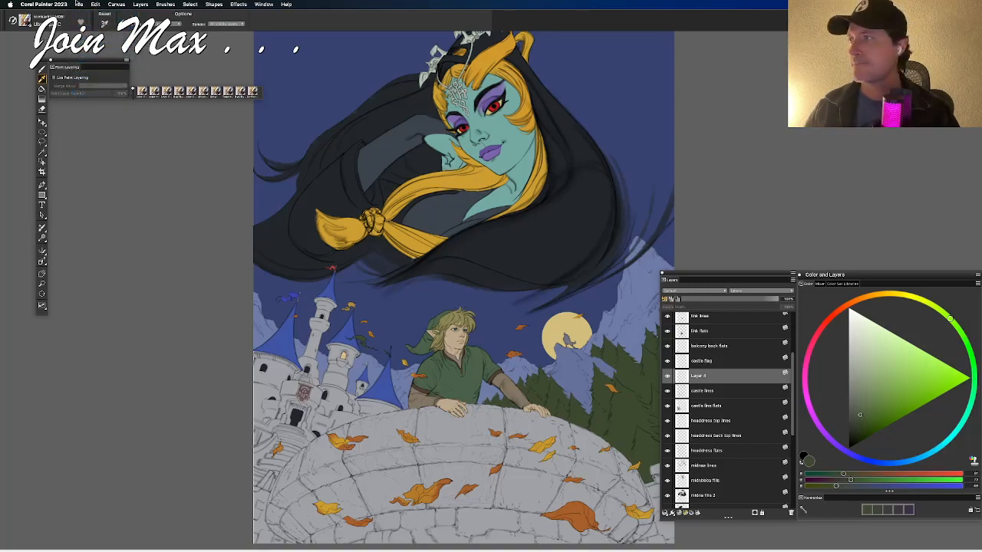
click(78, 4)
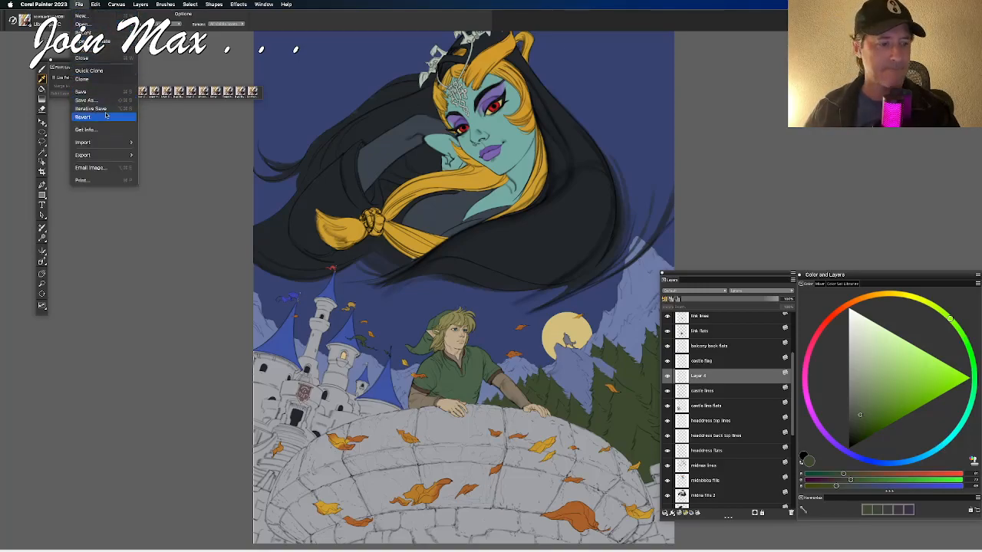
click(106, 109)
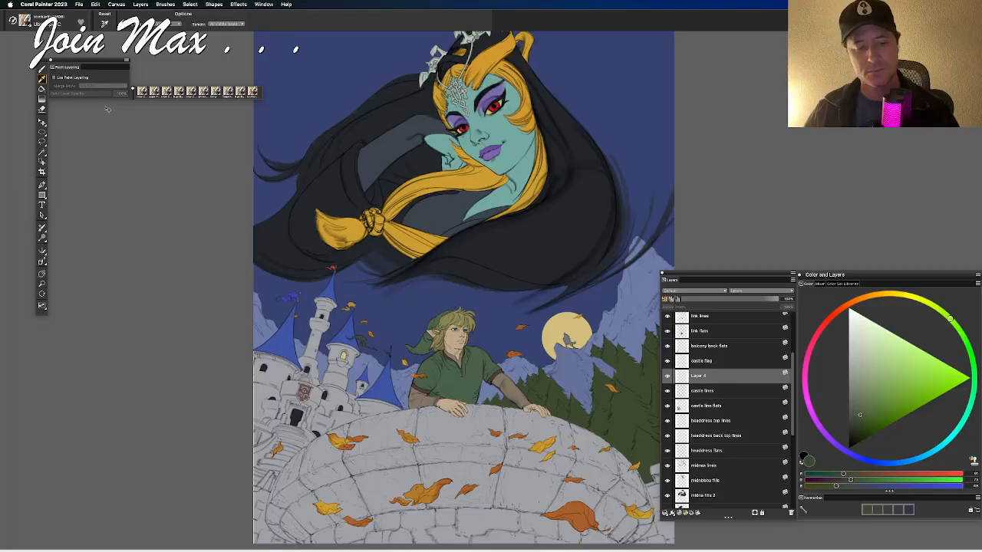
Step: Close the screenshot reference document without saving its changes
scroll(490, 376, up, 3)
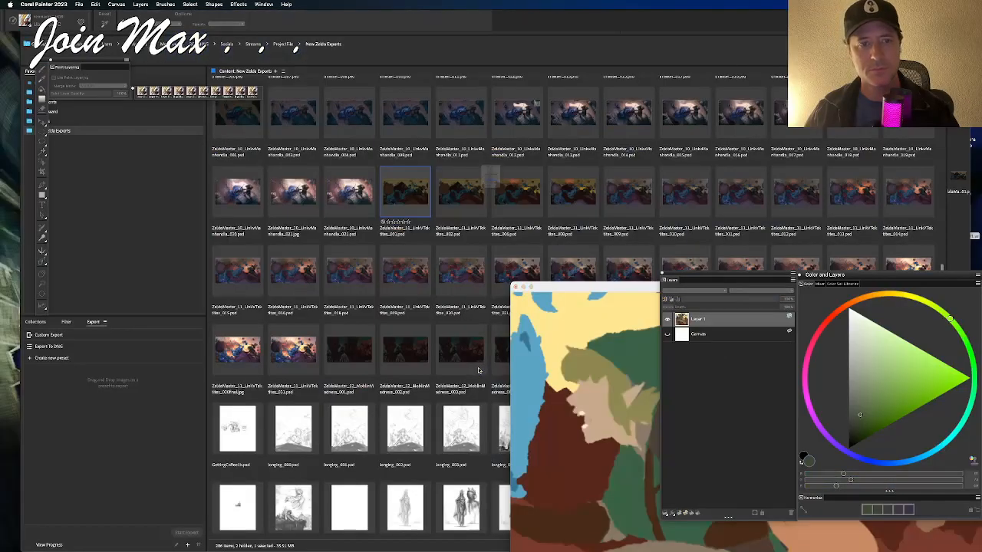
key(super+w)
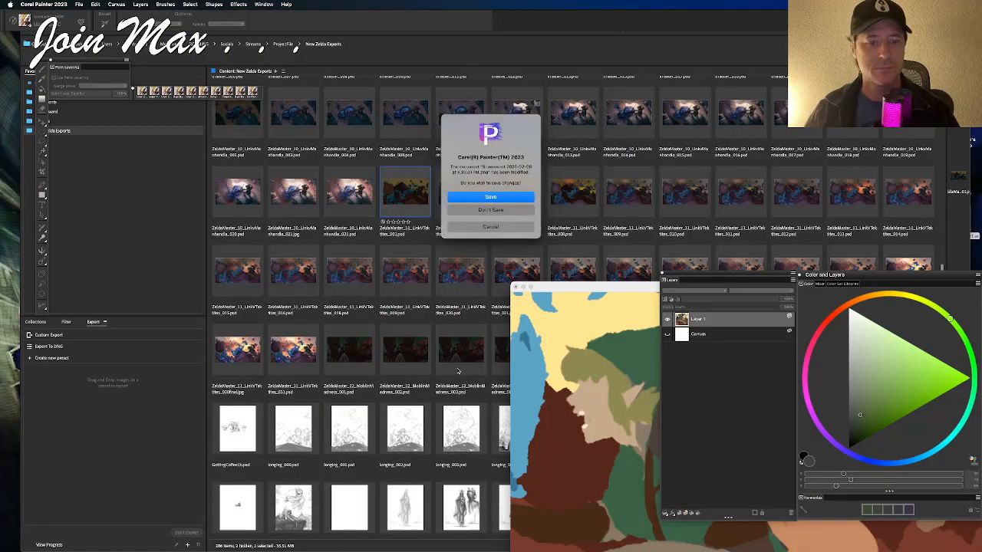
click(485, 210)
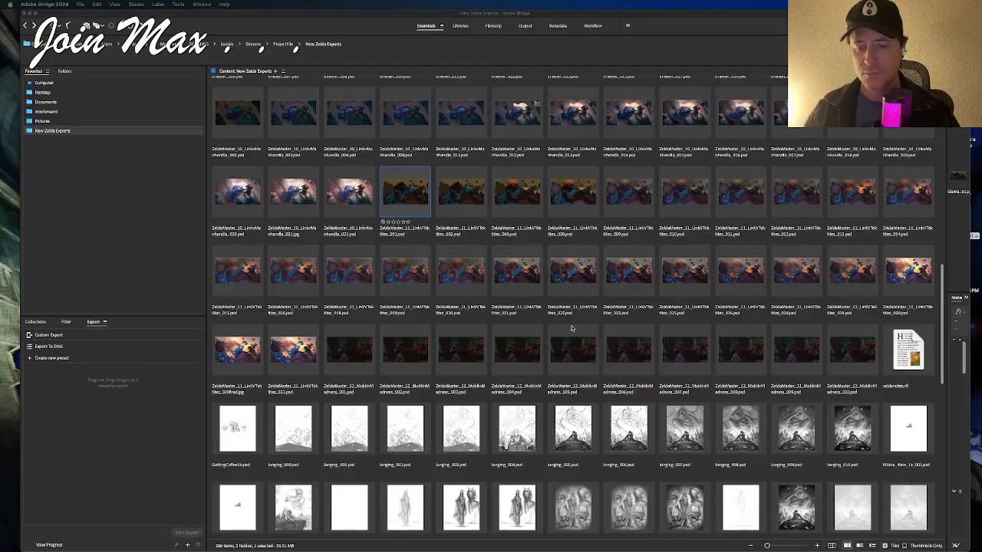
Step: Browse the New Zelda Exports folder in Adobe Bridge and preview NightWalk_Large_017.psd full screen
scroll(571, 329, down, 8)
scroll(570, 326, up, 17)
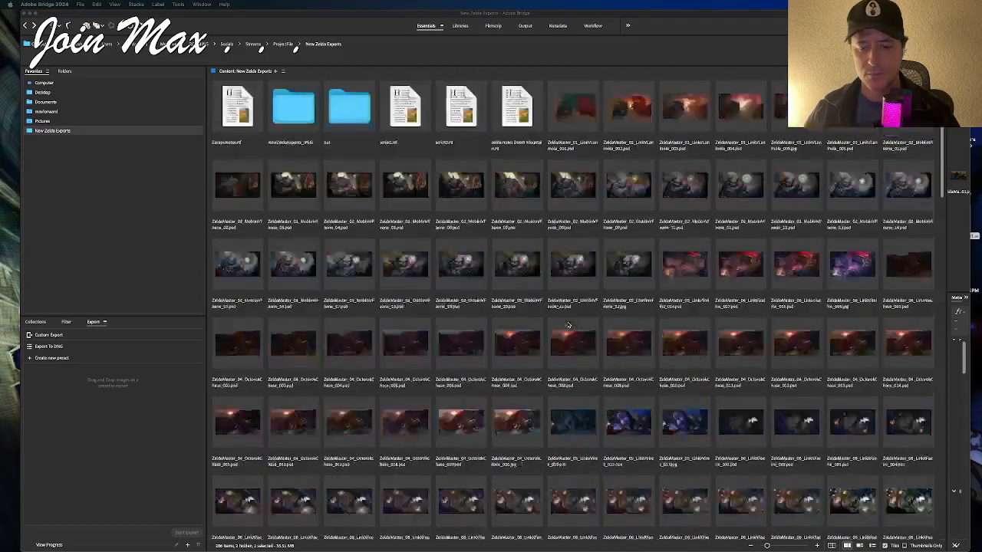
scroll(568, 326, down, 10)
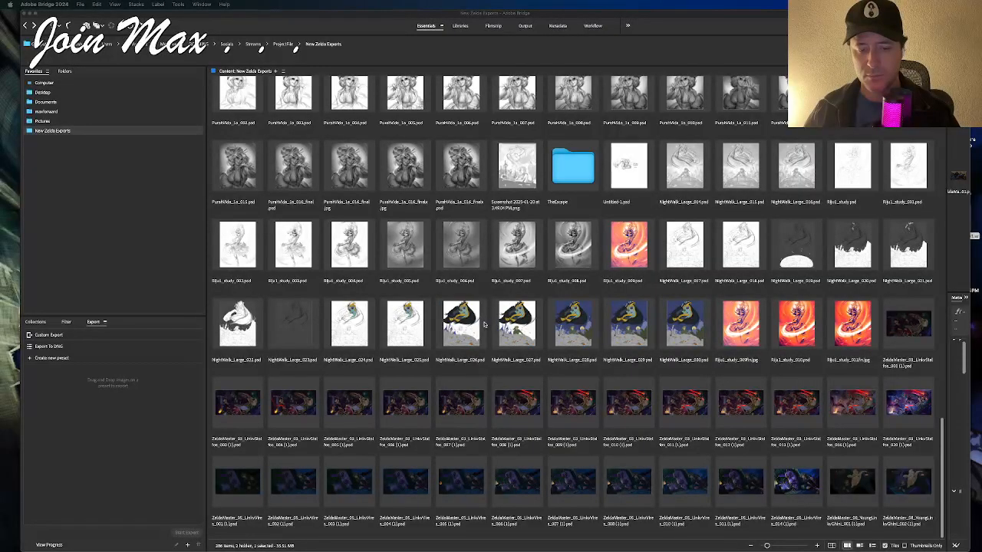
click(689, 251)
key(space)
Step: Page through the full-screen previews of the NightWalk_Large versions, comparing the line art, flats and latest coloured version
key(Right)
key(Right)
key(Right)
key(Right)
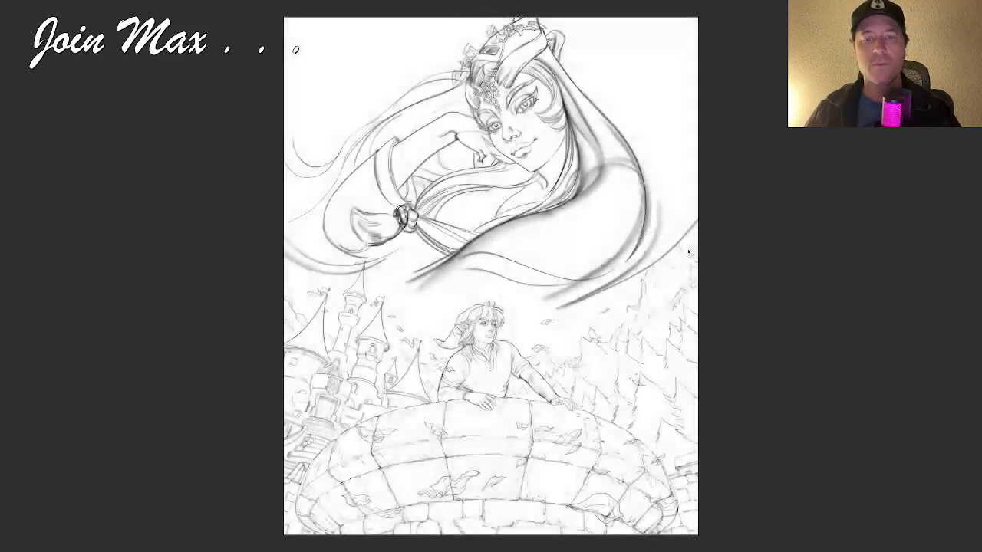
key(Right)
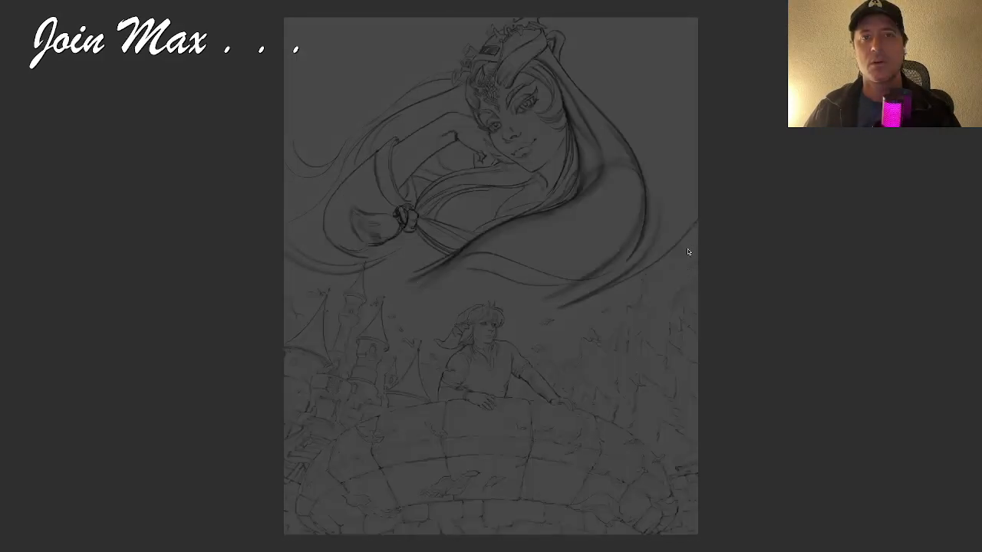
key(Right)
key(Right)
key(Right)
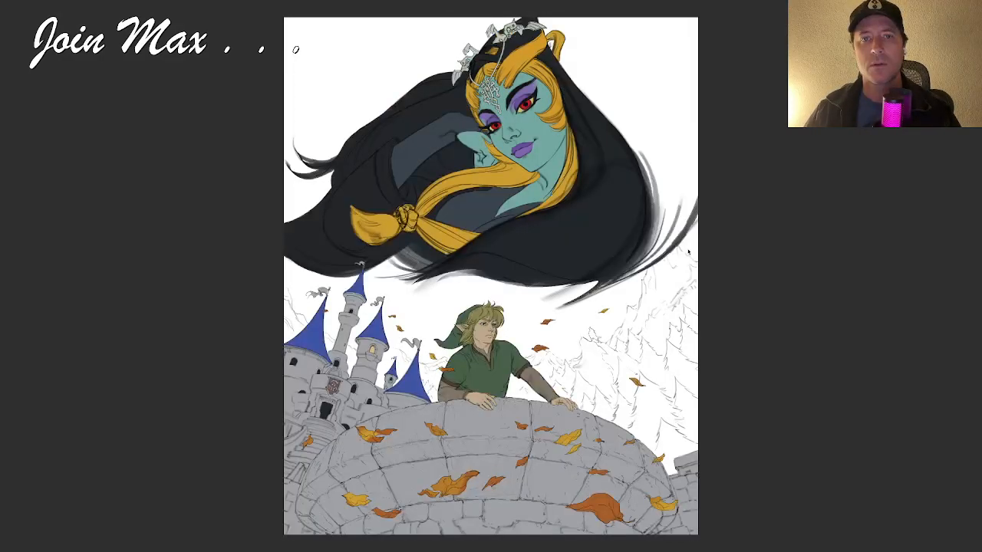
key(Left)
key(Right)
key(Right)
key(Right)
key(Left)
key(Escape)
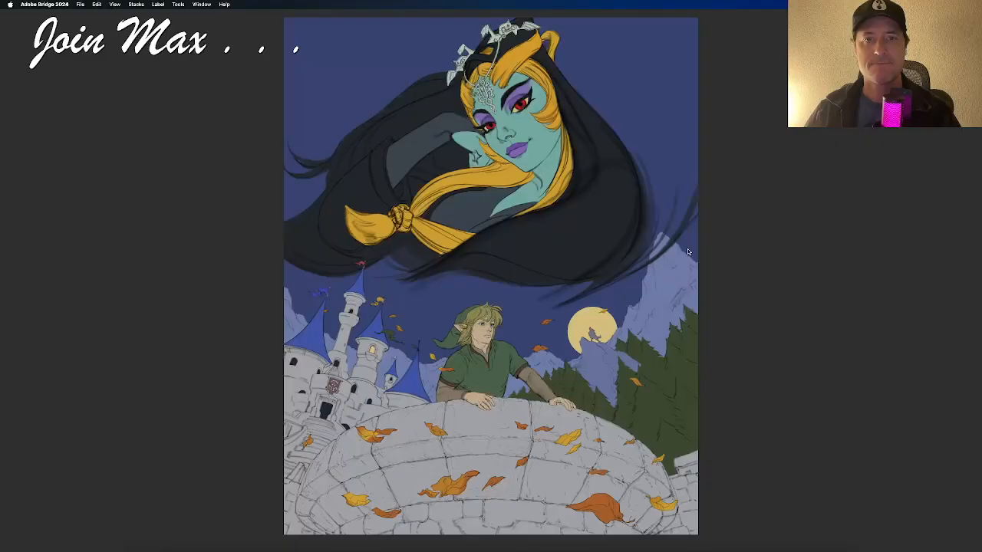
Step: Close NightWalk_Large_017.psd in Photoshop 2025, return to Bridge and open NightWalk_Large_030.psd in Photoshop 2024
key(super+Tab)
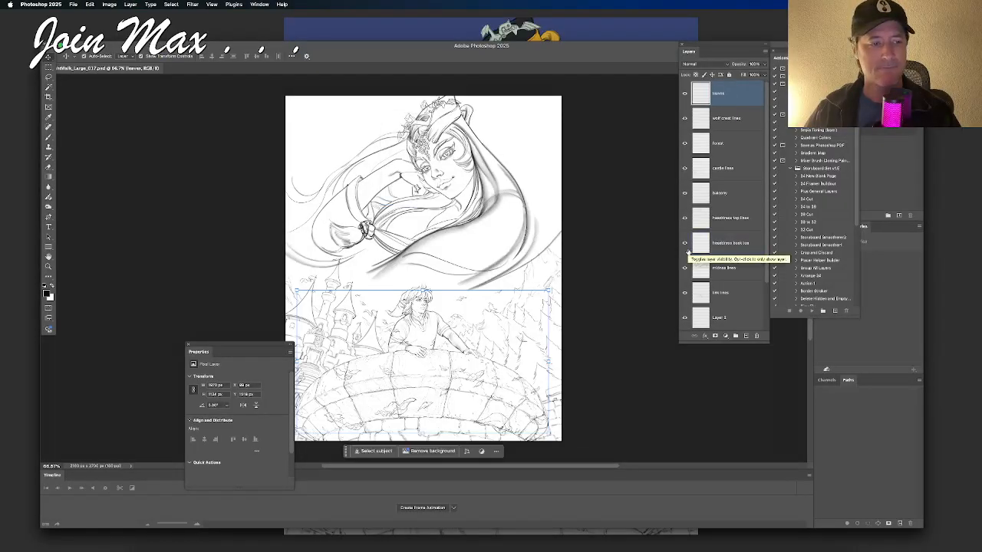
key(super+w)
key(super+Tab)
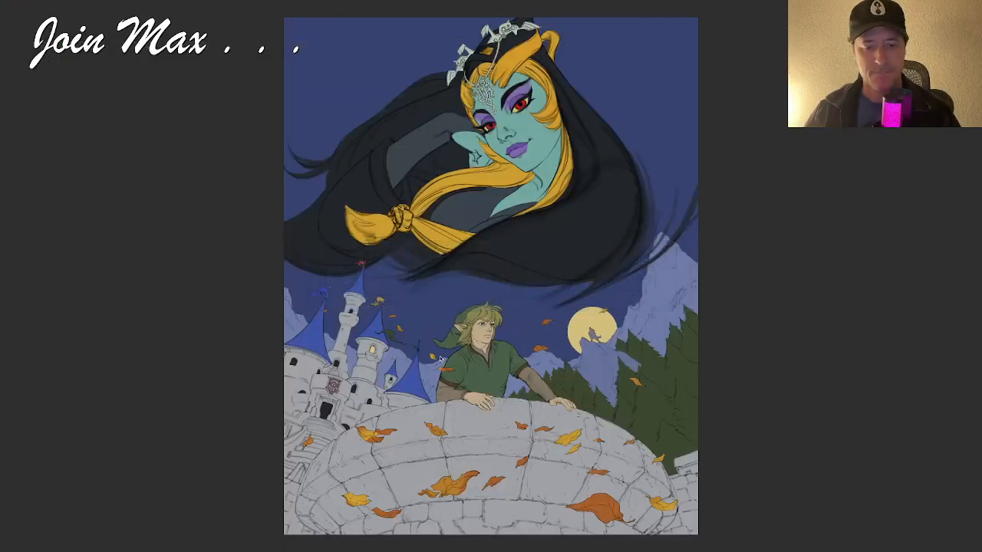
key(space)
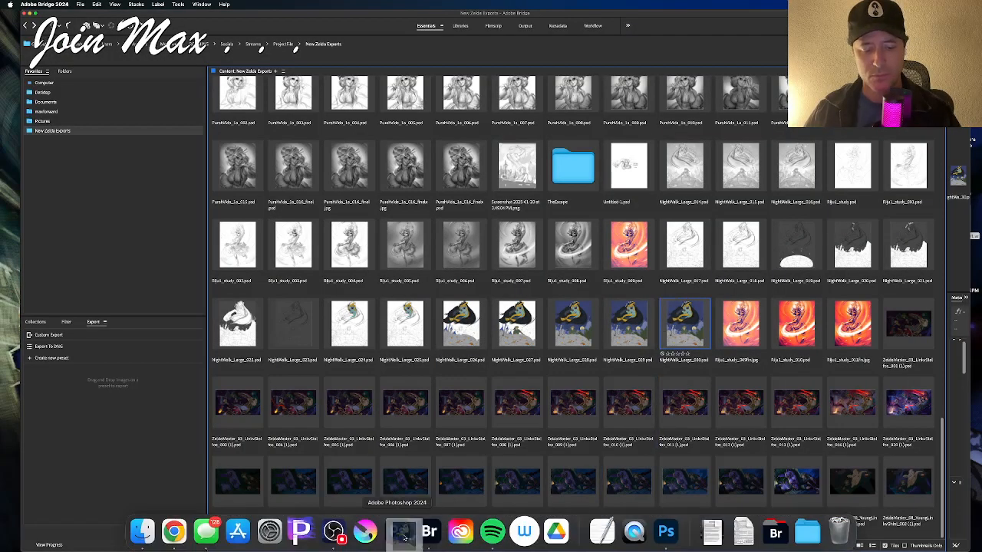
click(409, 537)
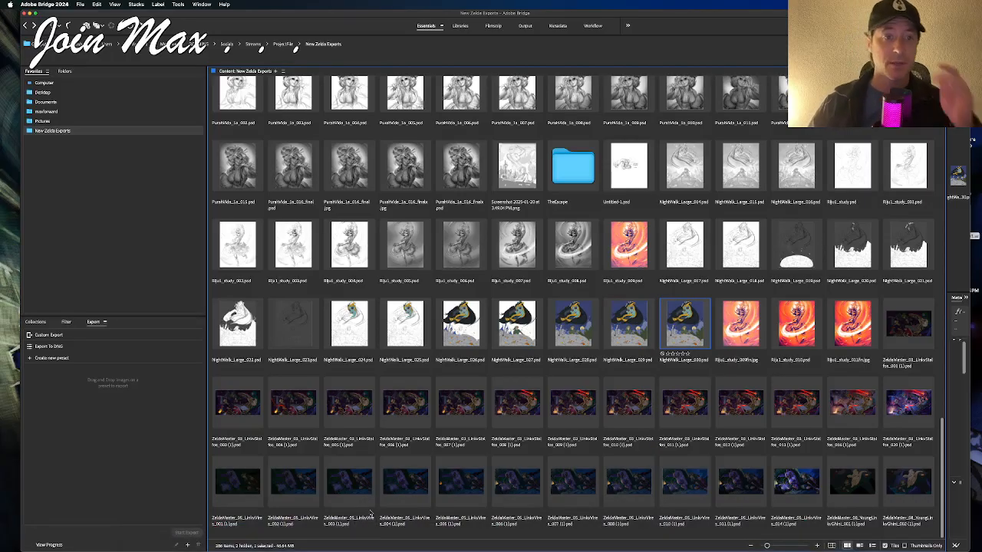
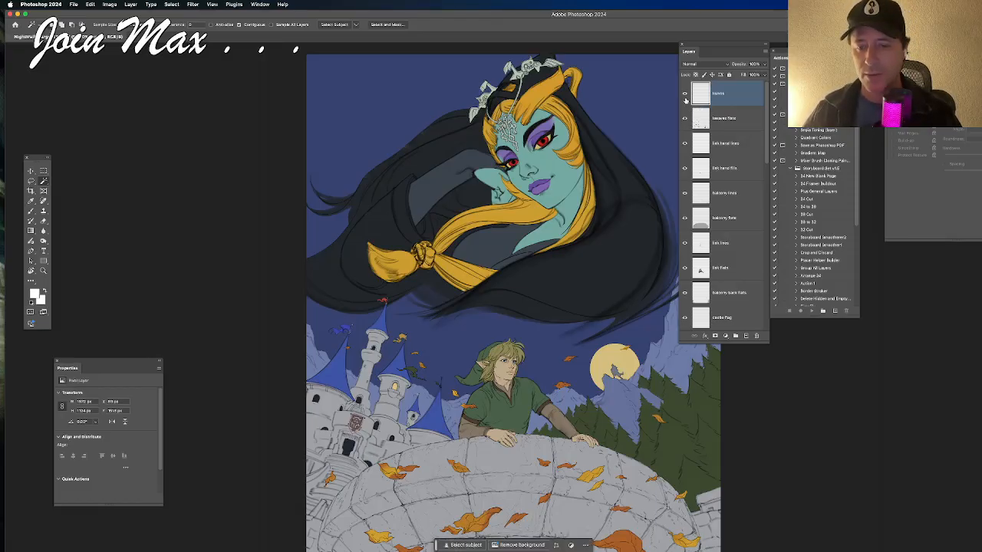
Step: Hide the leaves line layer and toggle the leaves flats layer off and on to check its contents
click(686, 97)
drag(527, 192, 474, 147)
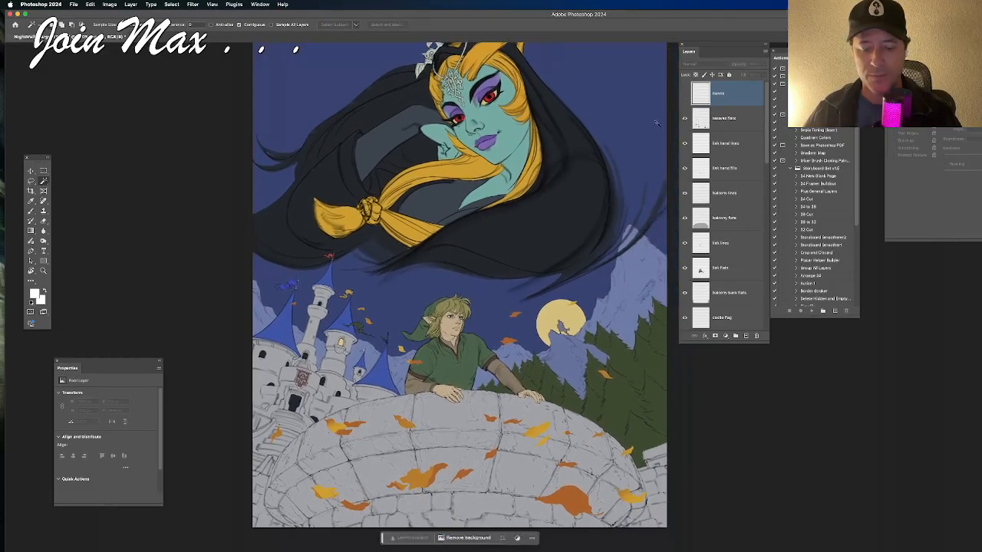
click(684, 119)
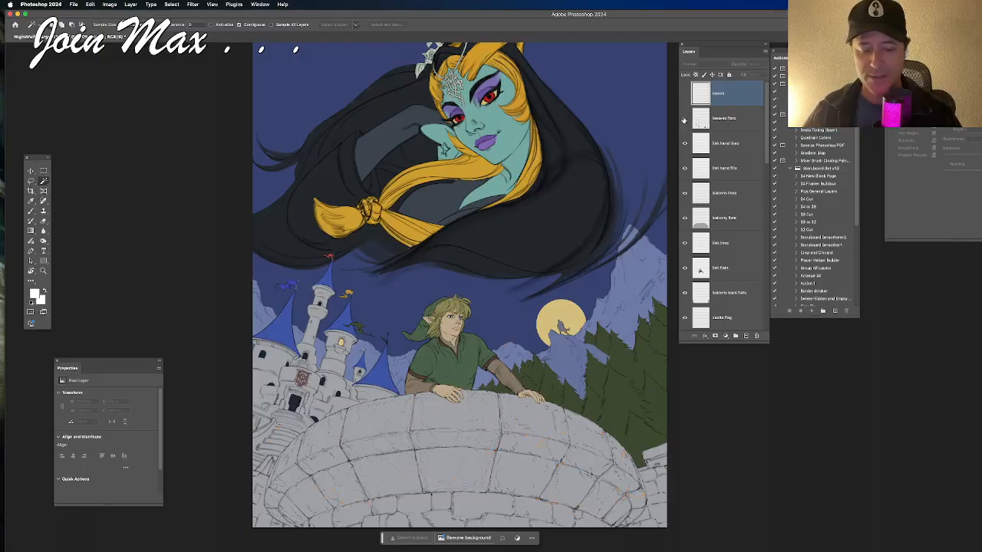
click(685, 119)
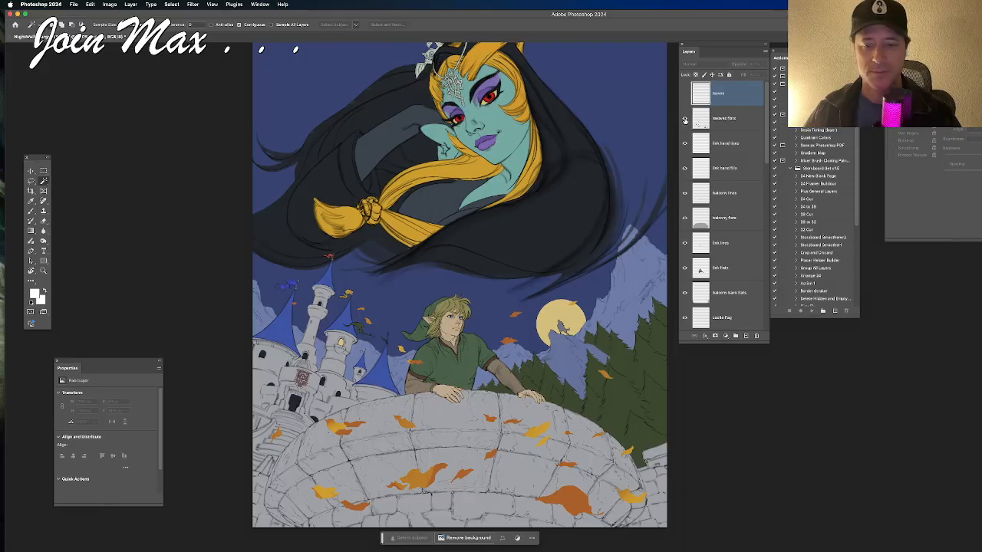
Step: Hide the link hand lines, balcony lines and link lines layers
click(685, 143)
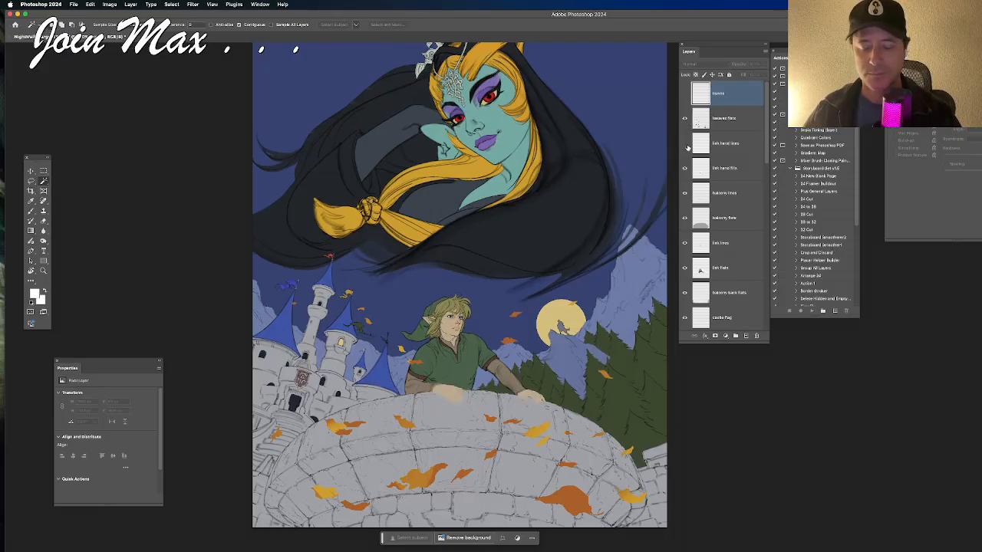
click(685, 193)
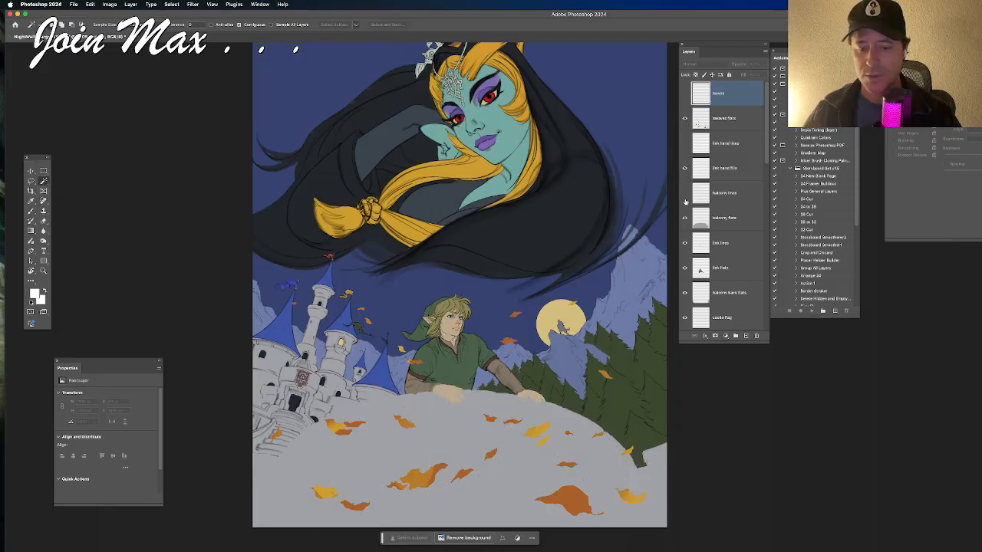
scroll(599, 244, down, 1)
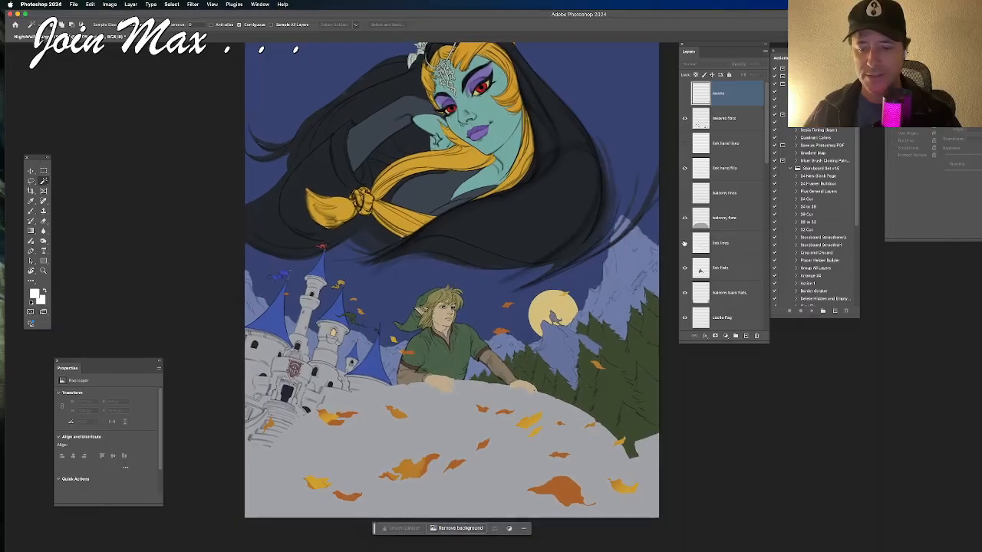
click(684, 244)
scroll(631, 249, down, 1)
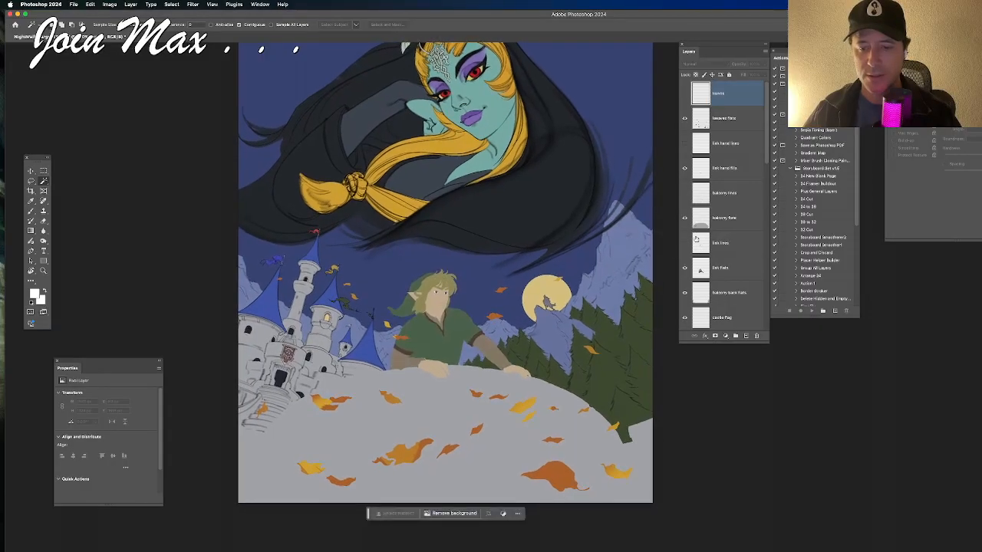
Step: Hide the castle flag and castle lines layers
scroll(687, 297, down, 1)
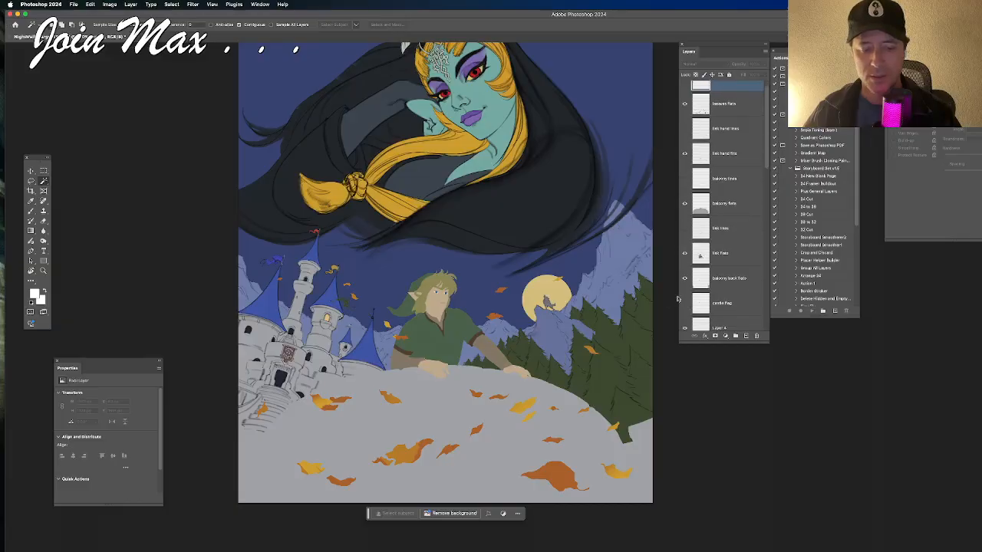
scroll(445, 272, down, 3)
scroll(694, 305, down, 1)
scroll(698, 305, down, 2)
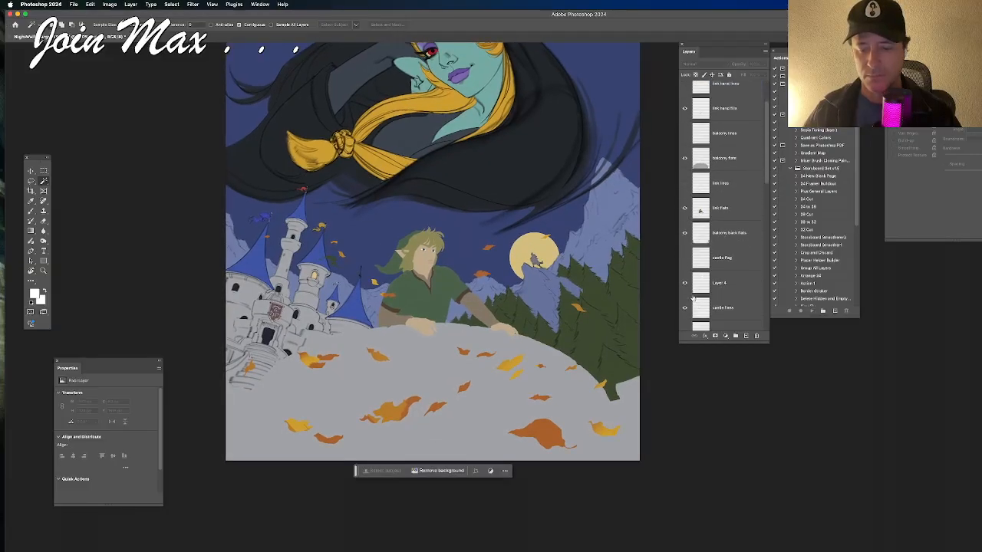
click(685, 308)
scroll(528, 293, down, 2)
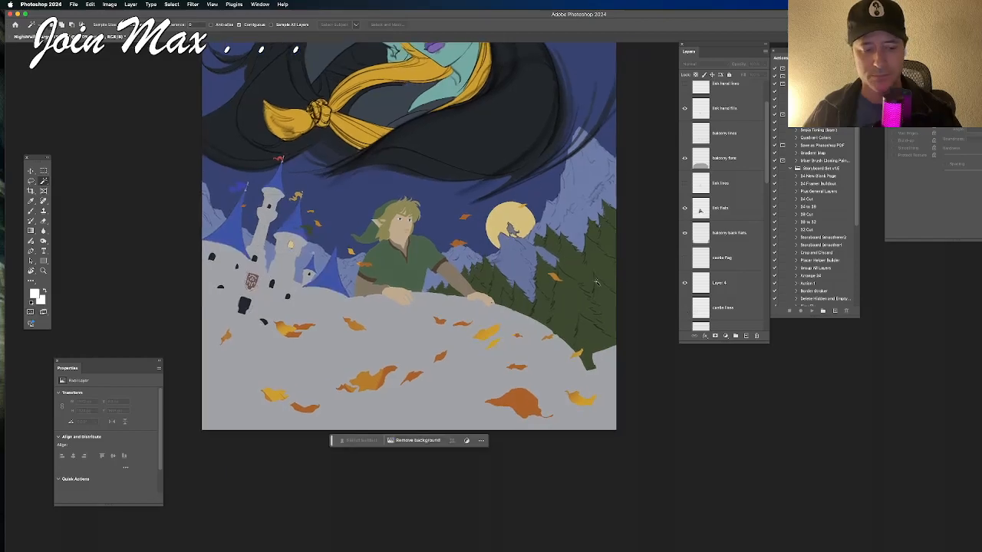
Step: Hide the headdress top lines, headdress back top lines and midna lines layers
scroll(707, 285, down, 2)
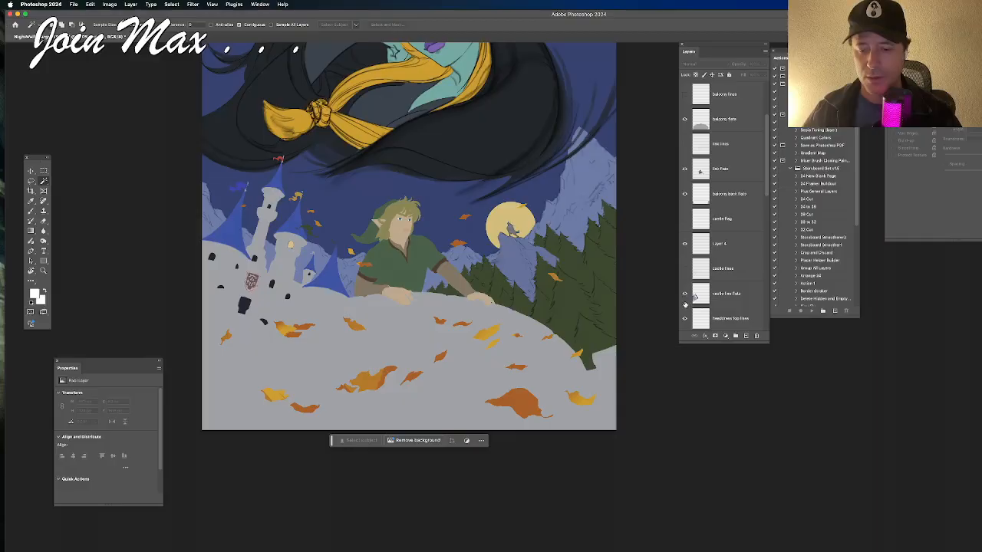
scroll(683, 297, down, 1)
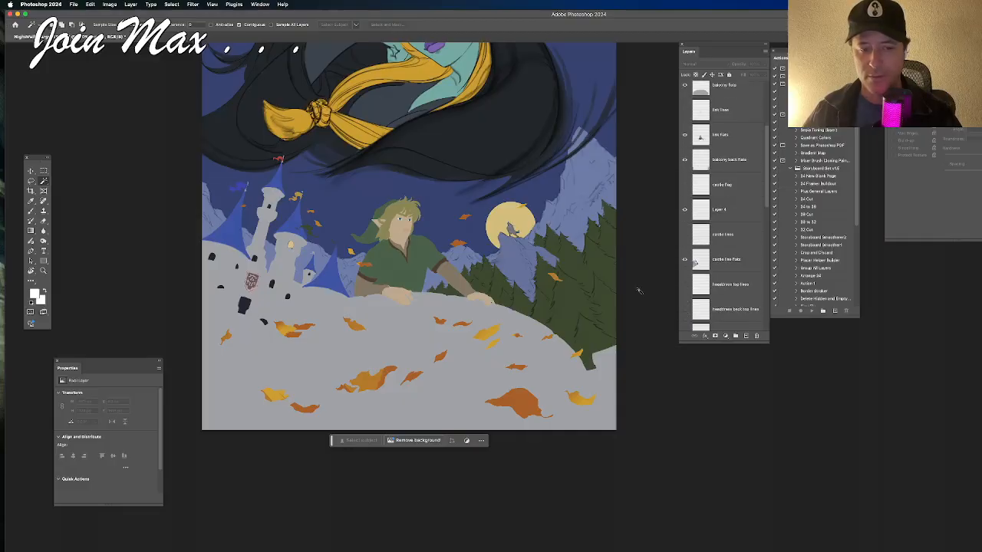
scroll(533, 264, up, 5)
scroll(533, 264, down, 3)
scroll(712, 266, down, 1)
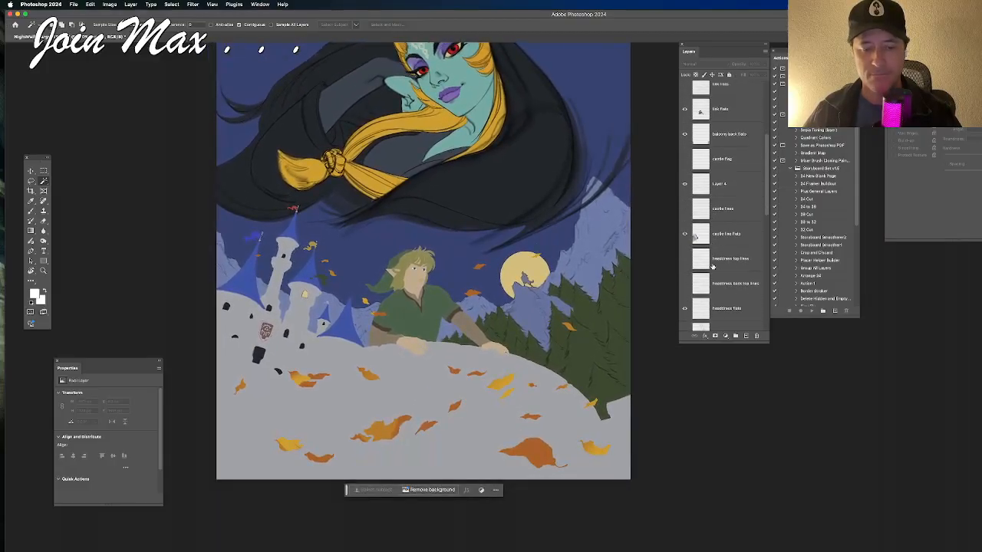
scroll(684, 316, down, 1)
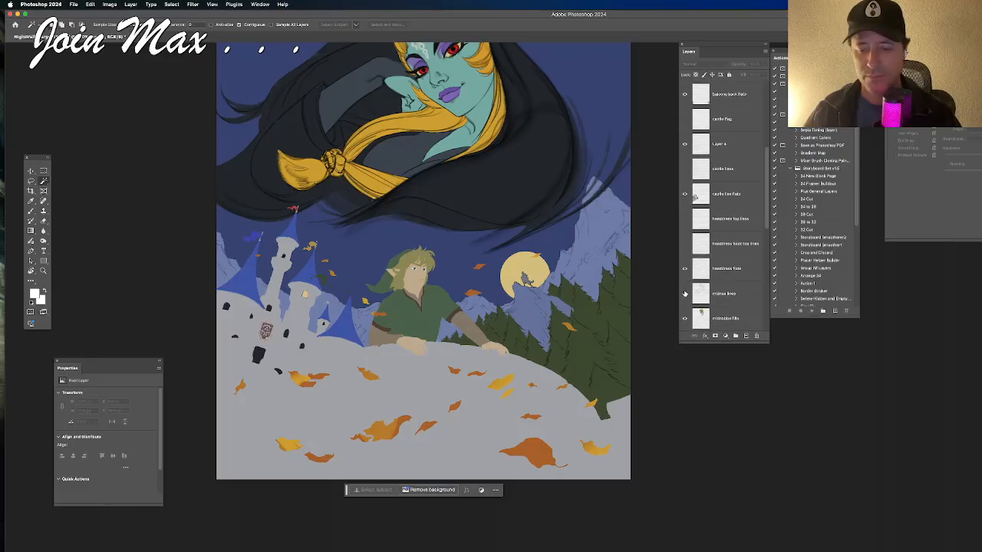
click(684, 294)
scroll(471, 282, up, 2)
scroll(471, 281, right, 3)
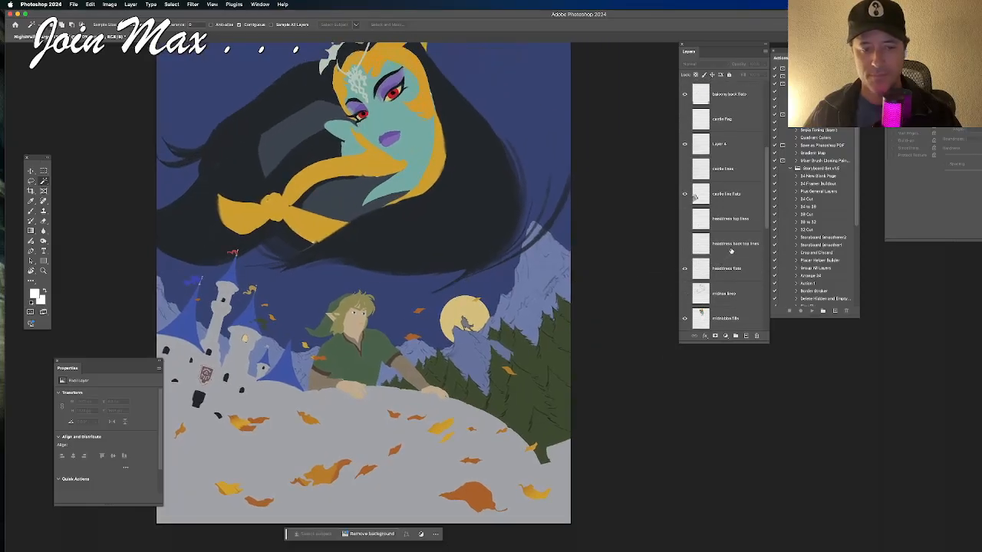
Step: Hide the forest lines and wolf crest lines layers so only flat colours show
scroll(710, 303, down, 2)
scroll(703, 294, down, 3)
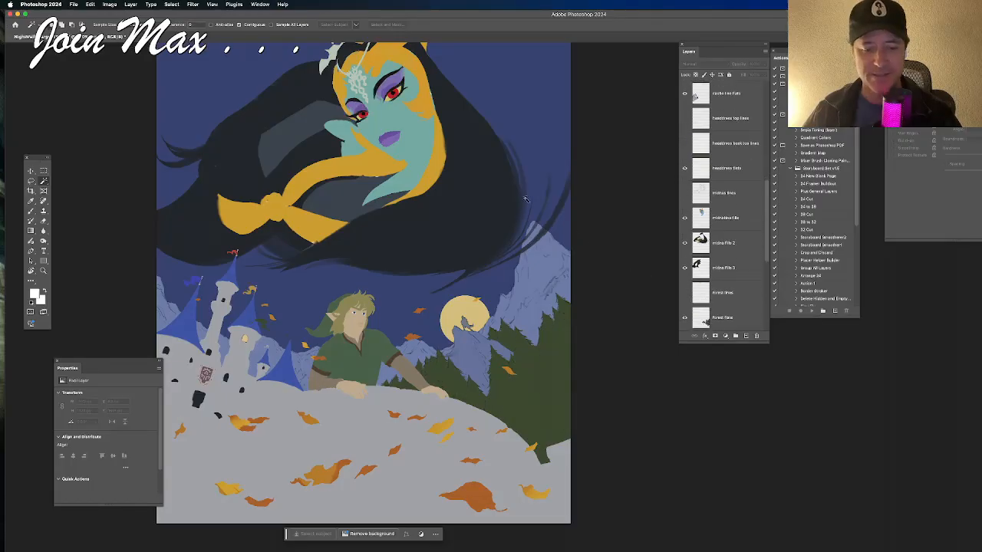
scroll(514, 180, down, 2)
scroll(737, 265, down, 1)
scroll(732, 274, down, 1)
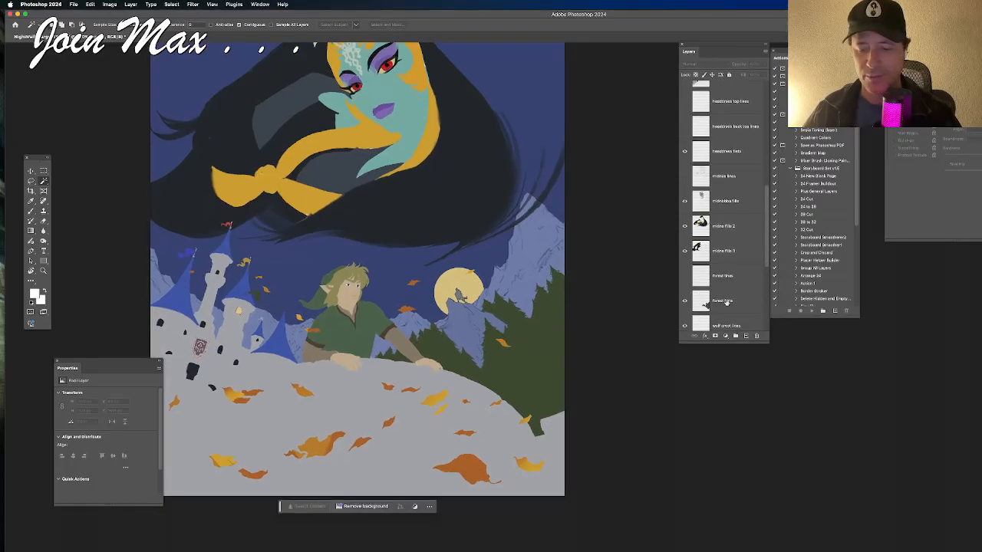
scroll(540, 252, up, 5)
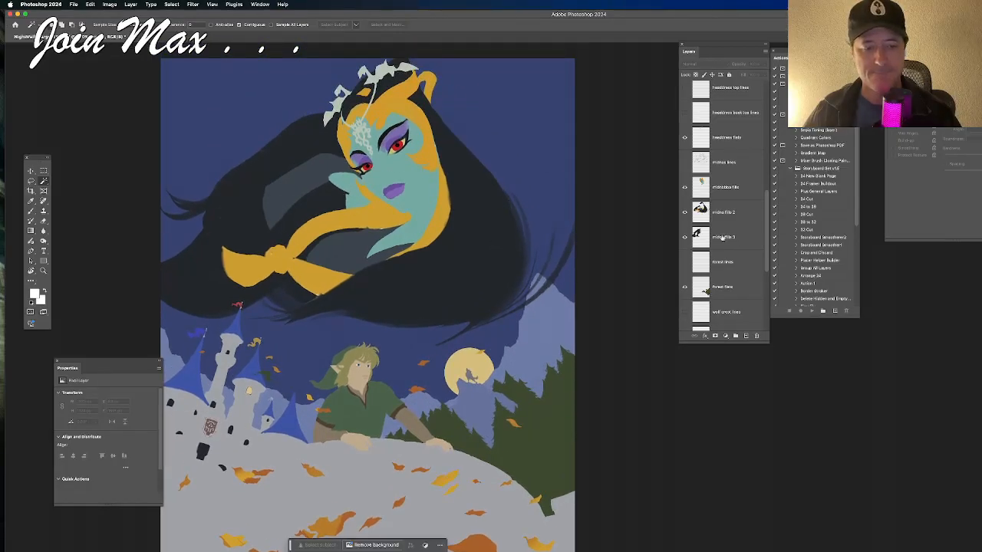
scroll(735, 255, down, 3)
scroll(735, 259, down, 2)
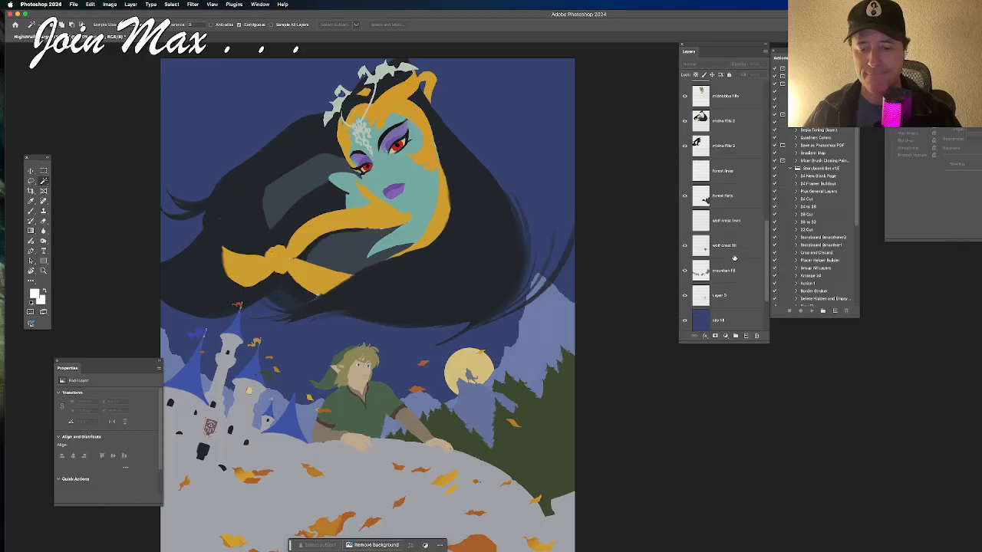
Step: Paste a merged copy of the whole canvas as a new top layer and name it "color flat master"
scroll(518, 317, down, 5)
scroll(517, 317, left, 3)
key(super+a)
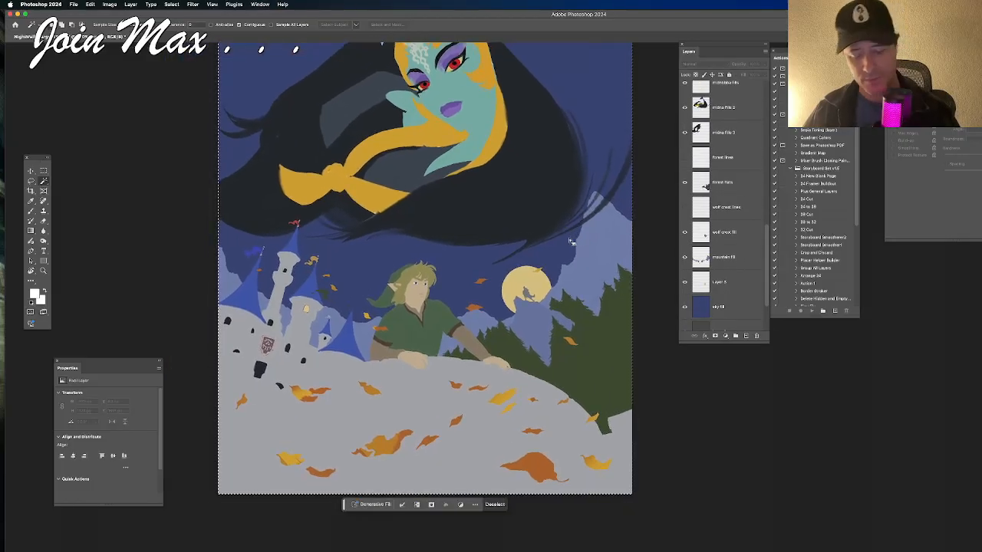
key(super+shift+c)
key(super+v)
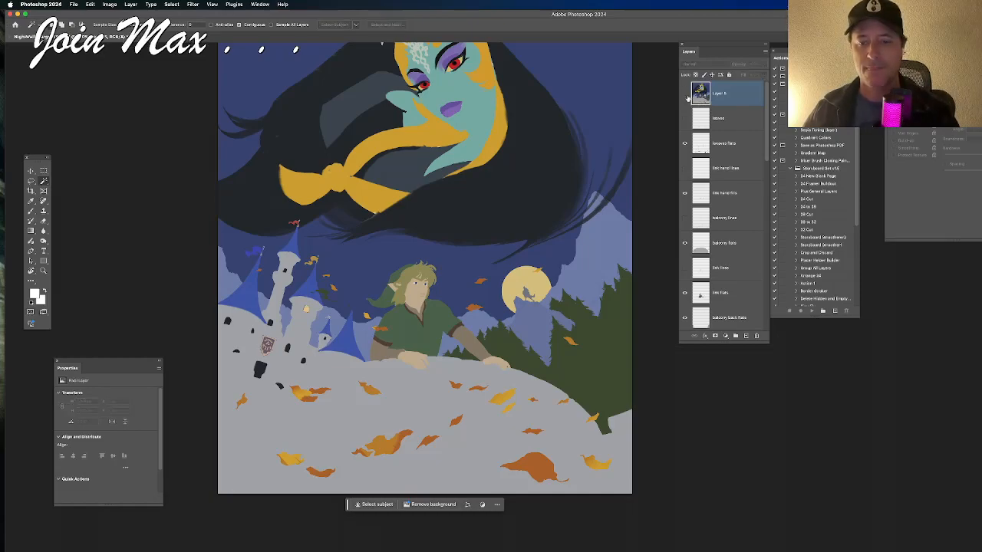
double_click(721, 93)
text(color flat master)
key(Return)
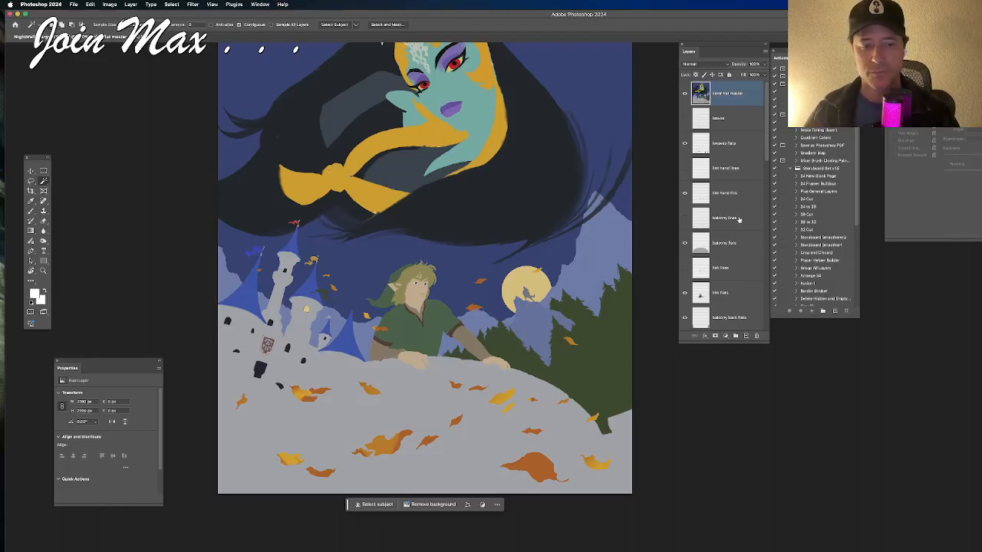
Step: Hide the color flat master layer and show the leaves line layer again
scroll(743, 200, down, 1)
scroll(729, 98, up, 1)
click(685, 94)
click(685, 119)
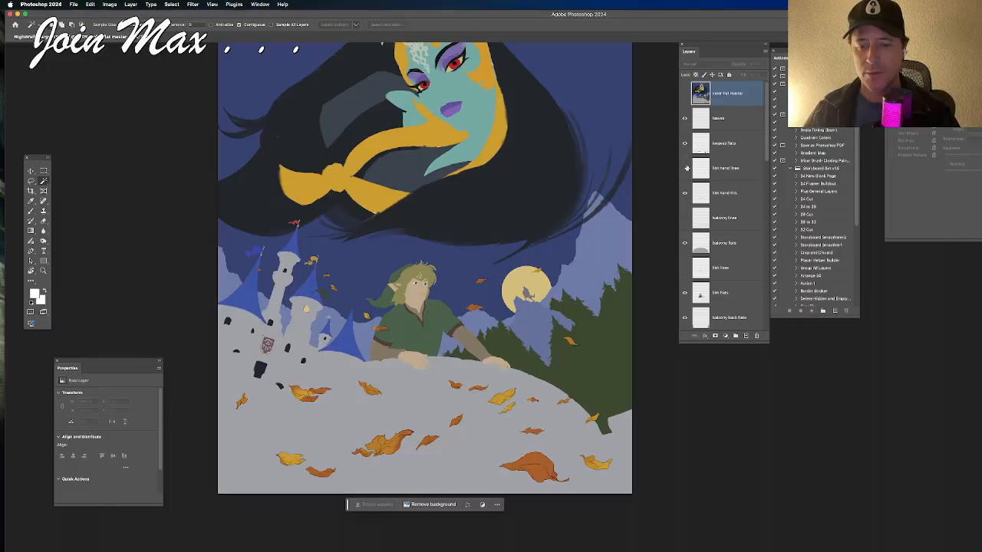
Step: Rename the leaves line layer to "leaves lines"
double_click(721, 118)
key(Right)
text(lines)
key(Return)
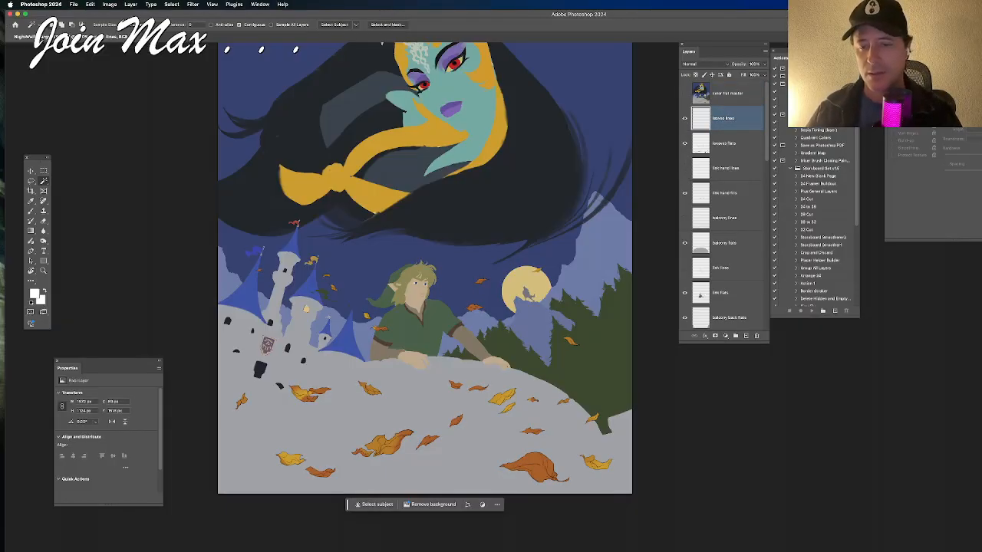
Step: Show the link hand lines, balcony lines, link lines and castle flag layers again
click(684, 168)
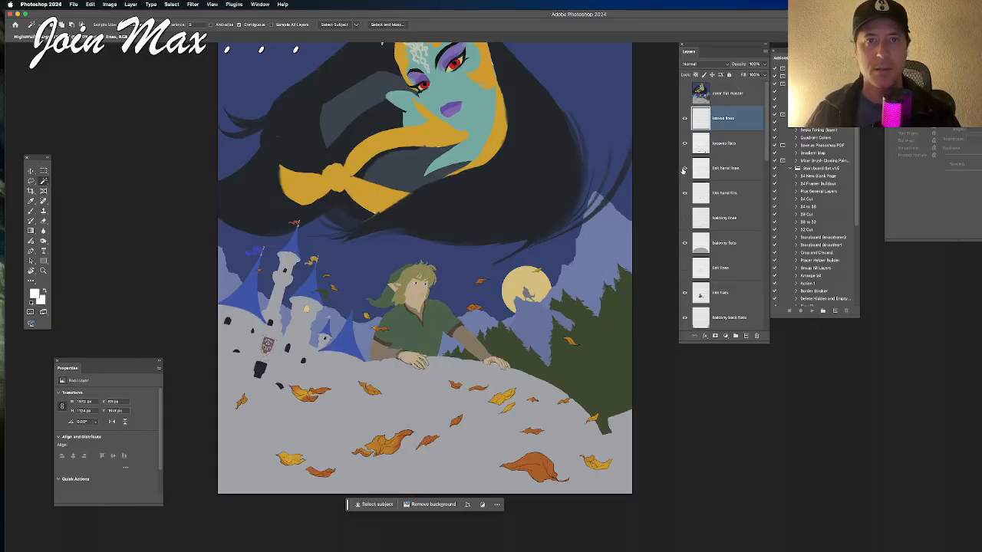
click(686, 219)
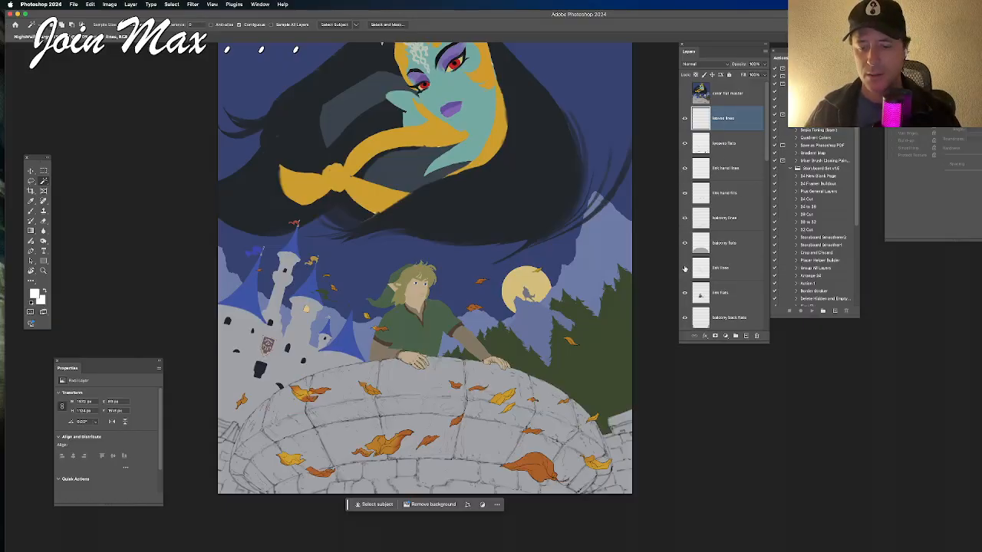
click(685, 267)
scroll(705, 276, down, 1)
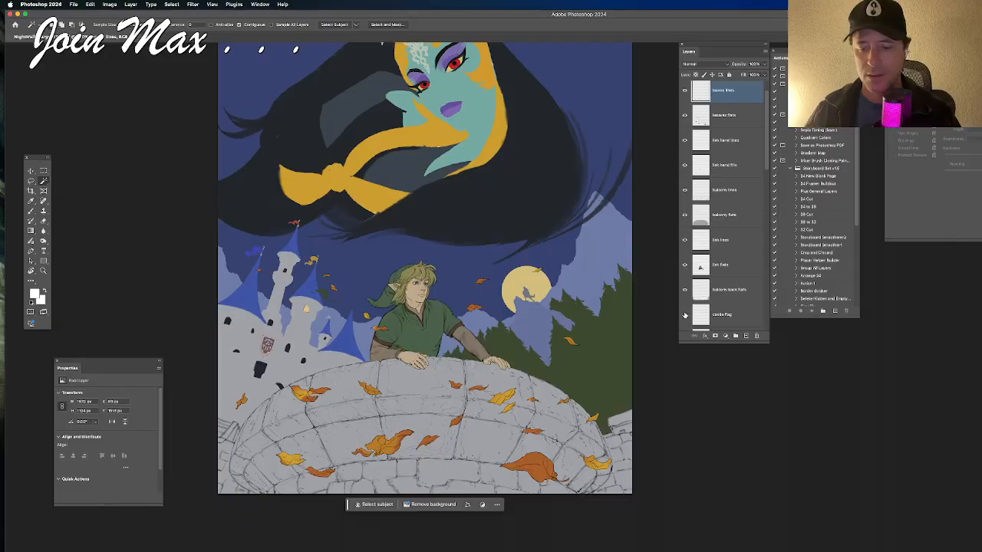
scroll(687, 316, down, 2)
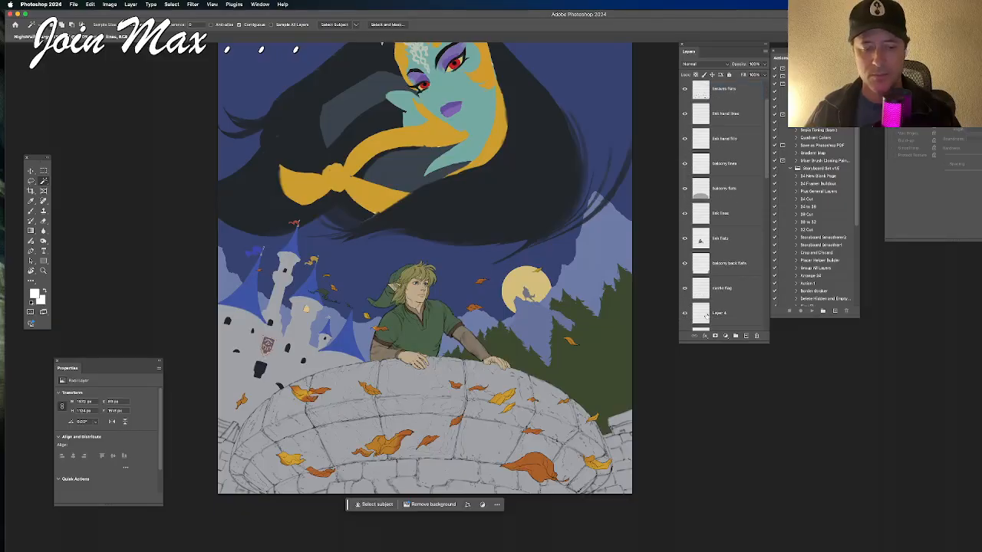
Step: Rename Layer 4, below the castle flag layer, to "castle flag color"
double_click(718, 313)
text(castle f)
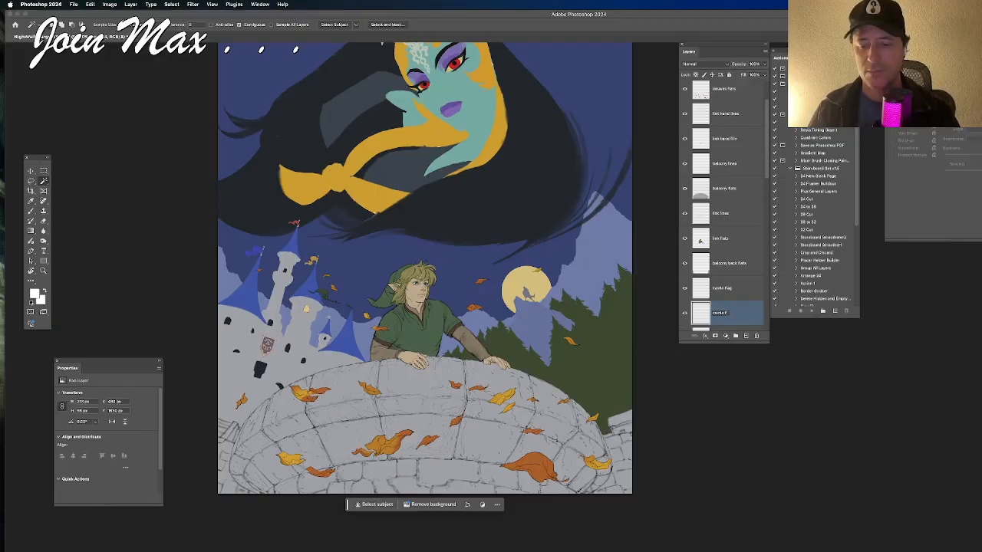
text(lag color)
key(Return)
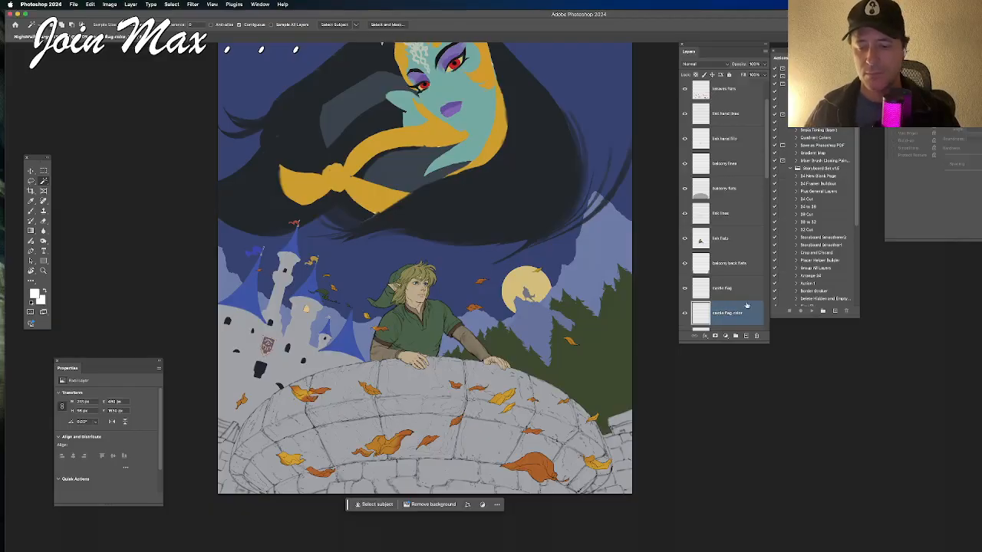
Step: Show the castle lines, headdress, midna lines, forest lines and wolf crest lines layers again
scroll(732, 305, down, 2)
click(686, 308)
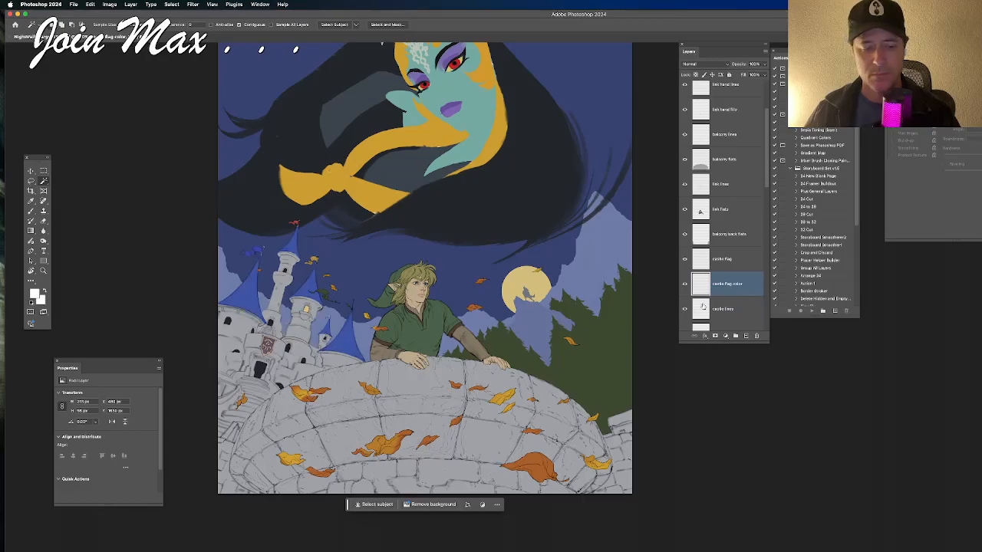
scroll(739, 267, down, 3)
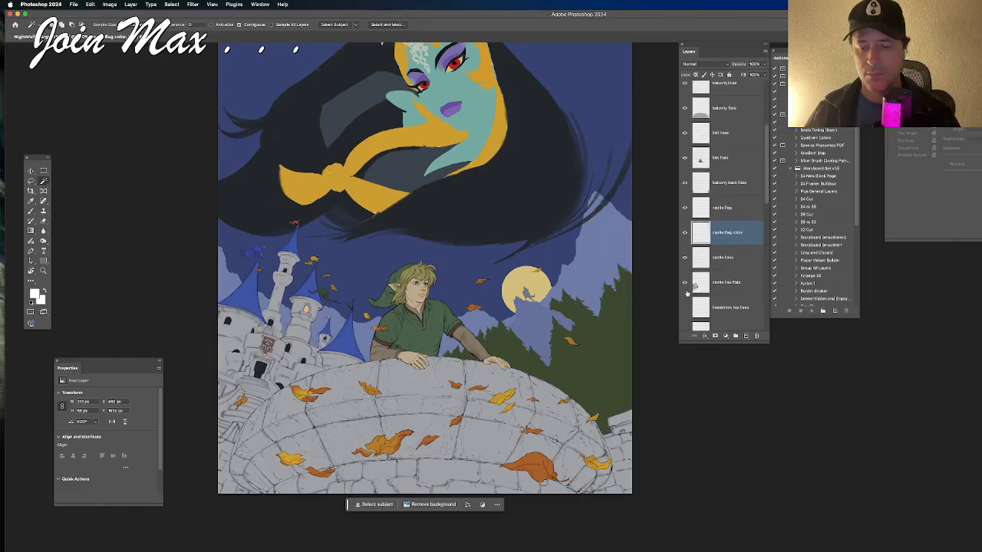
scroll(688, 313, down, 2)
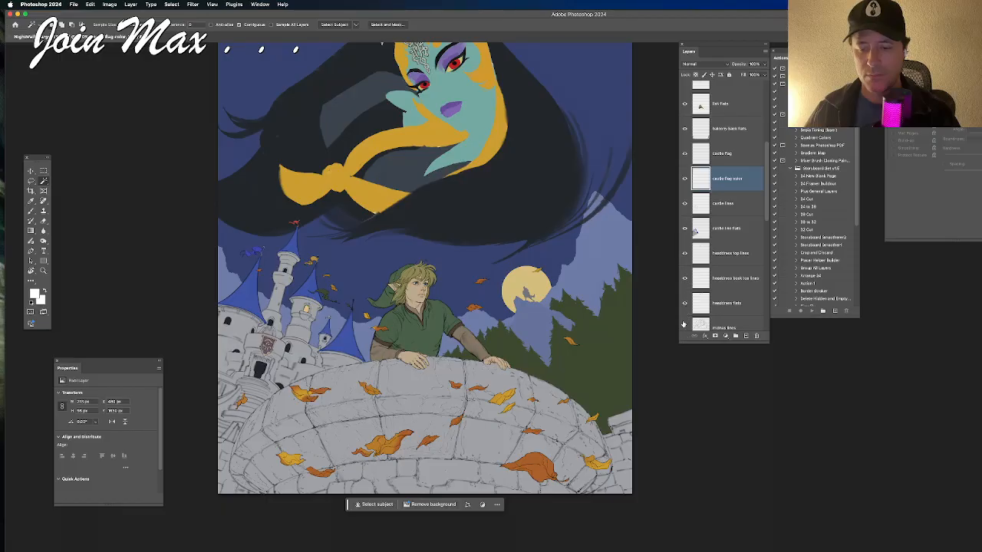
click(684, 324)
scroll(706, 291, down, 3)
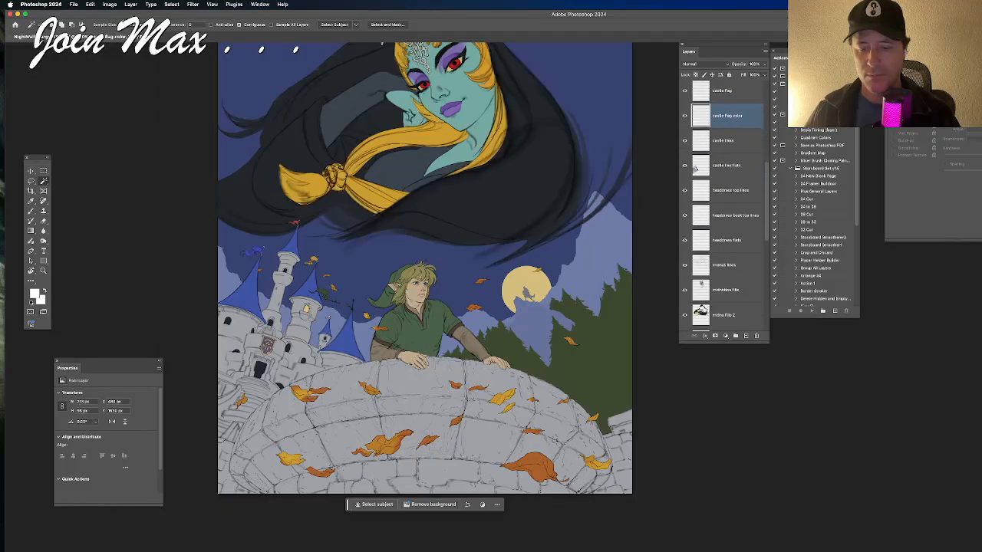
scroll(689, 311, down, 3)
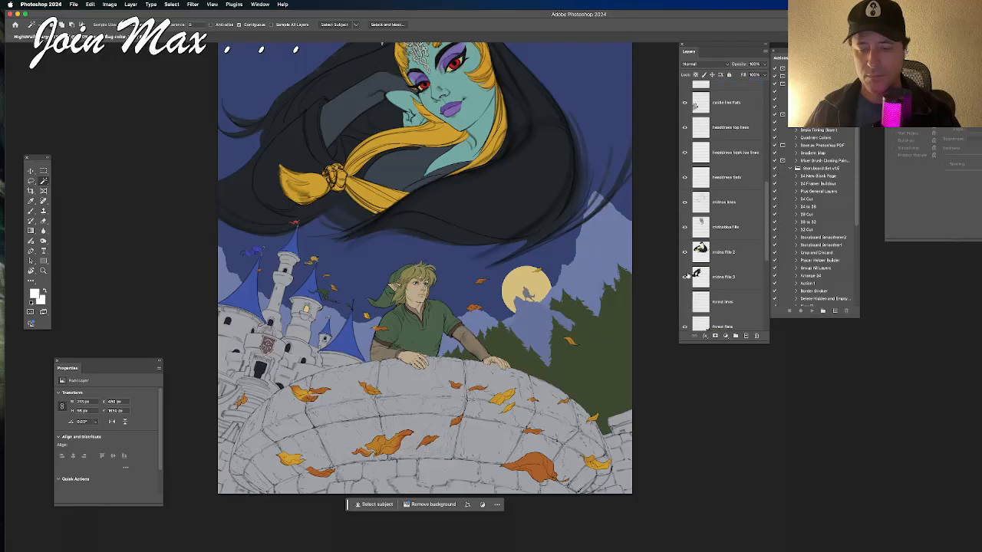
scroll(687, 303, down, 1)
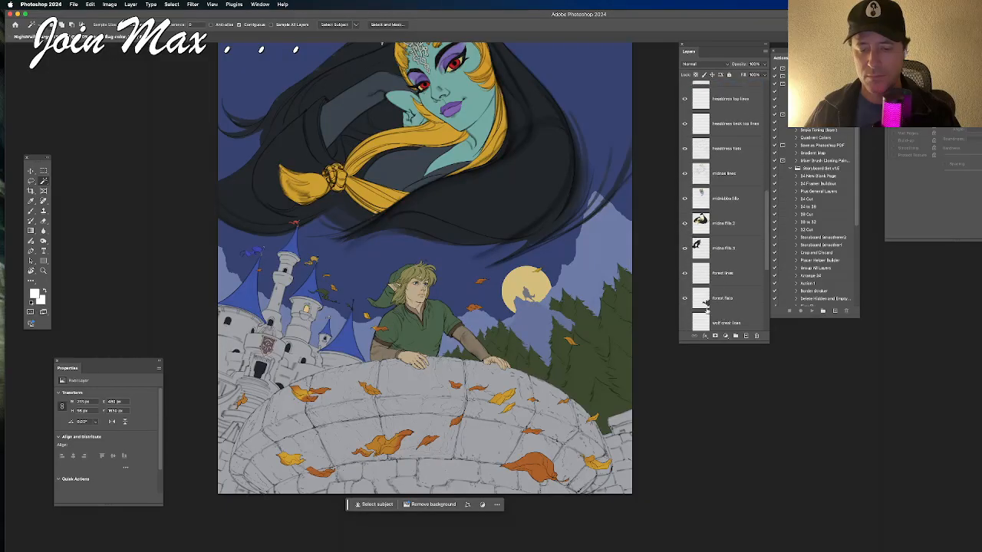
scroll(716, 272, down, 2)
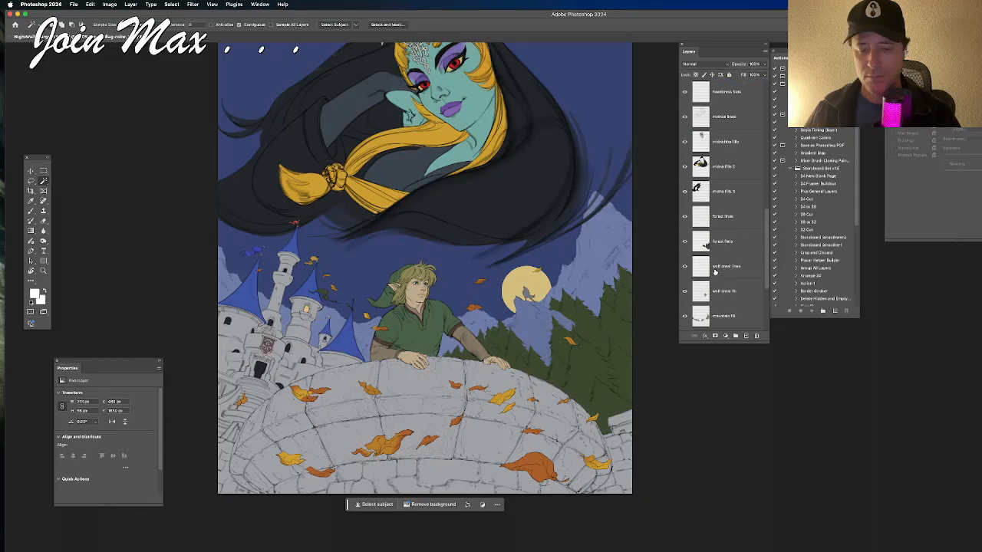
scroll(685, 285, down, 2)
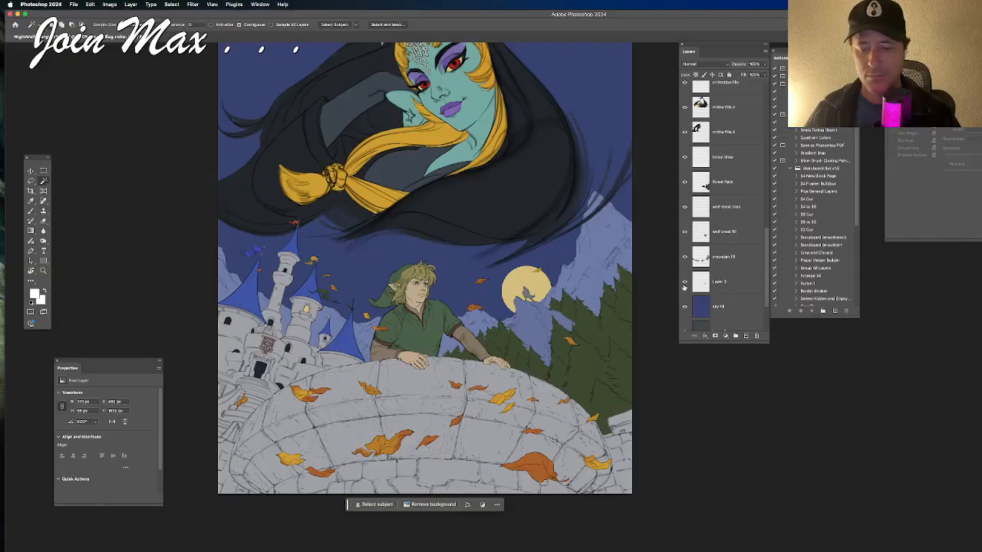
Step: Save the illustration as a NightWalk_Large Photoshop file in the New Zelda Exports folder
drag(512, 223, 537, 240)
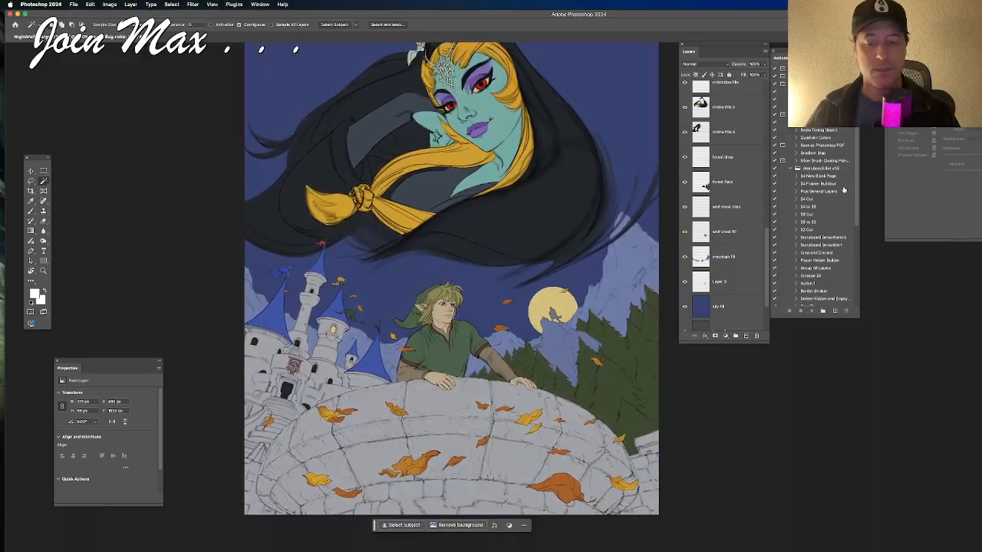
click(73, 4)
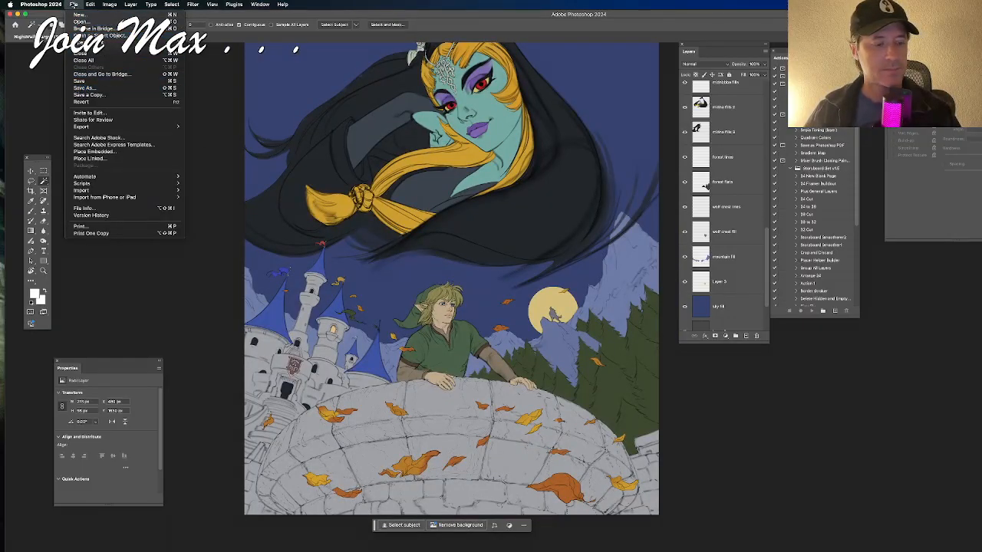
click(85, 89)
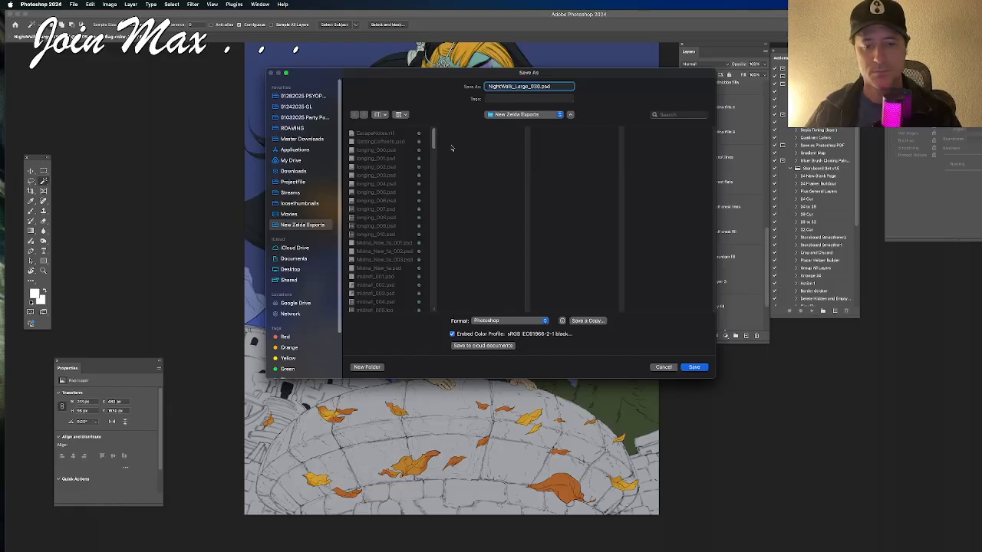
key(Return)
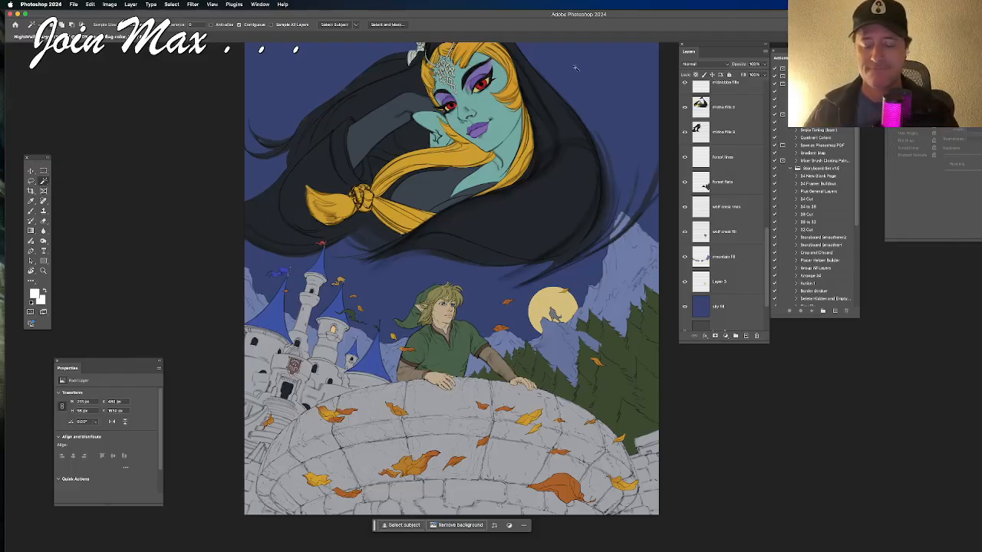
Step: Darken the leaves flats layer with a Levels adjustment, setting the white output level to 90
scroll(522, 334, up, 3)
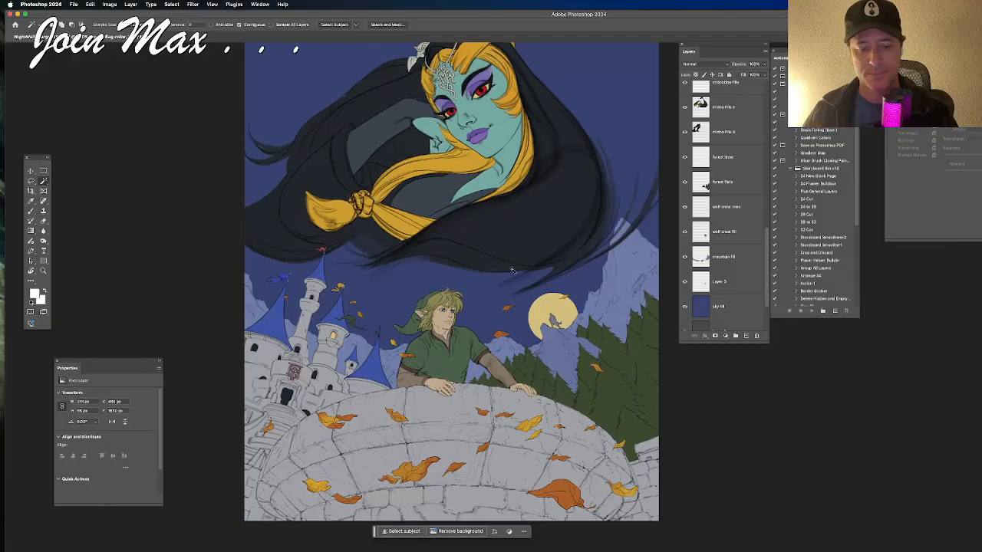
scroll(521, 333, up, 1)
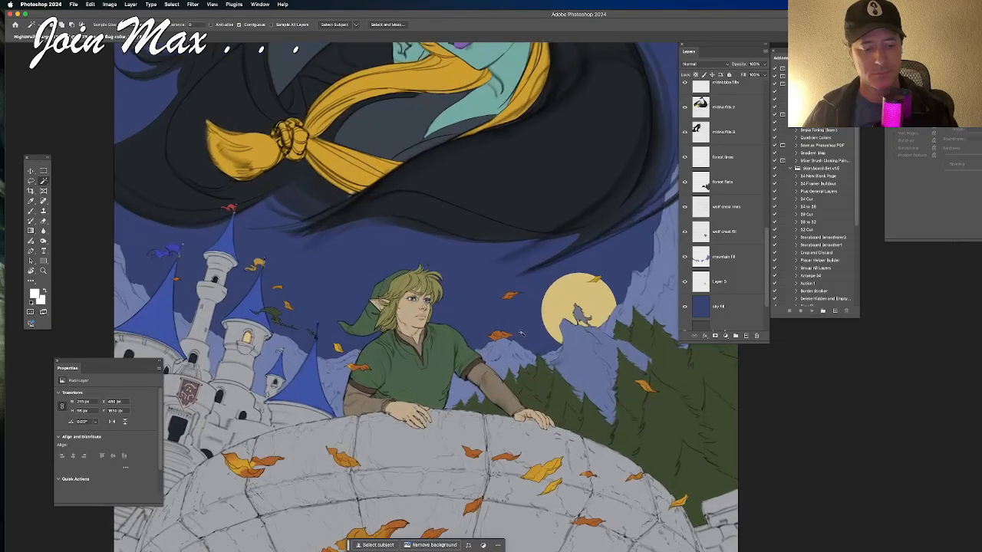
scroll(714, 304, up, 10)
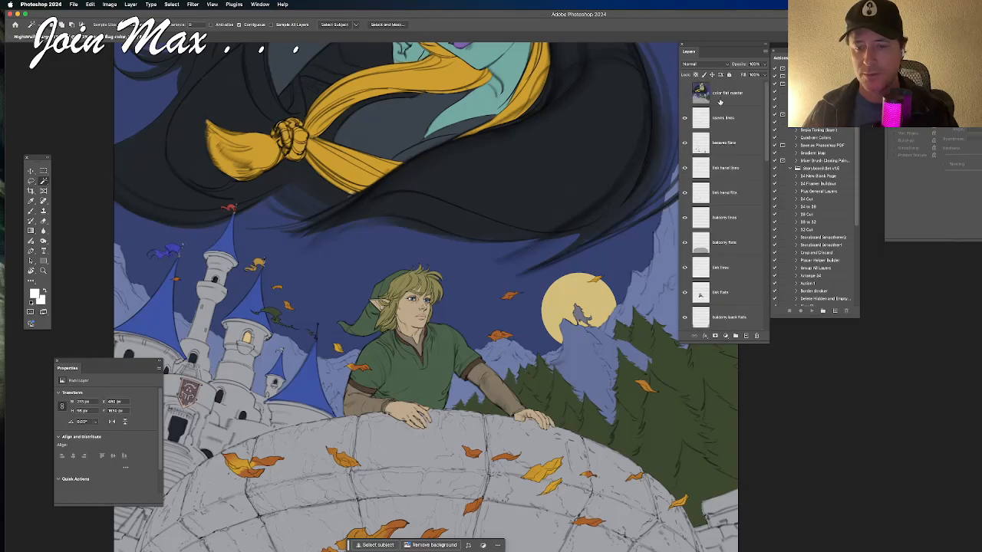
click(718, 144)
scroll(533, 271, down, 5)
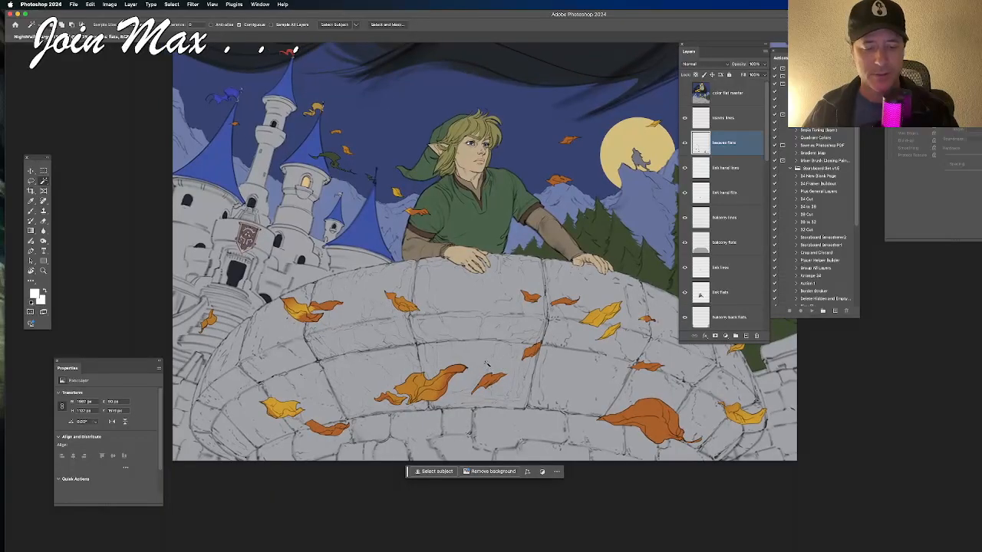
scroll(486, 365, up, 3)
click(107, 4)
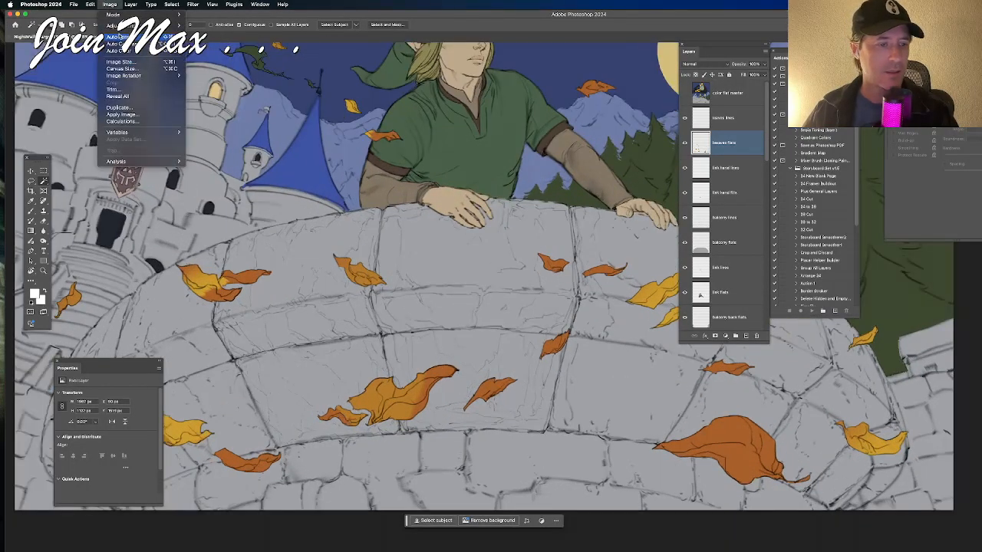
mouse_move(126, 28)
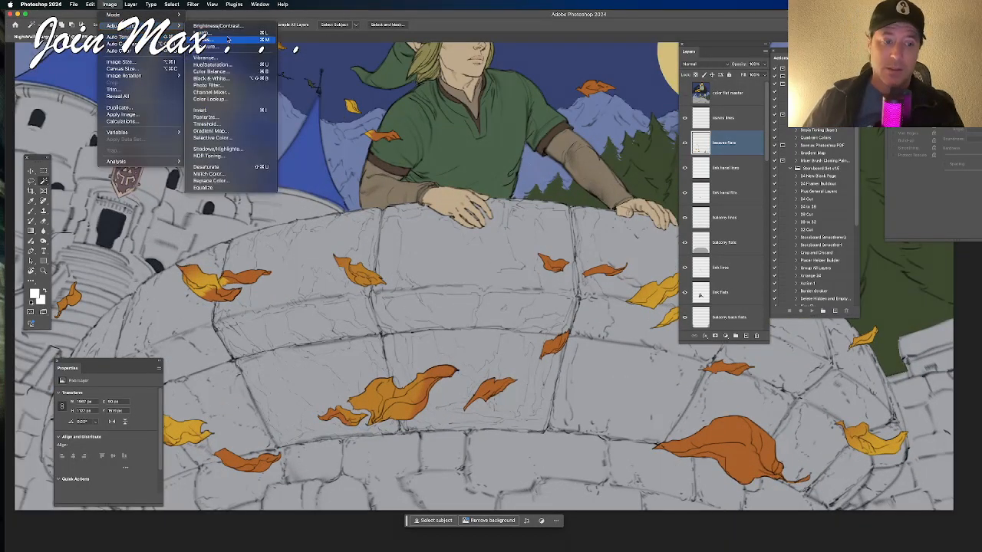
click(223, 37)
drag(318, 343, 514, 313)
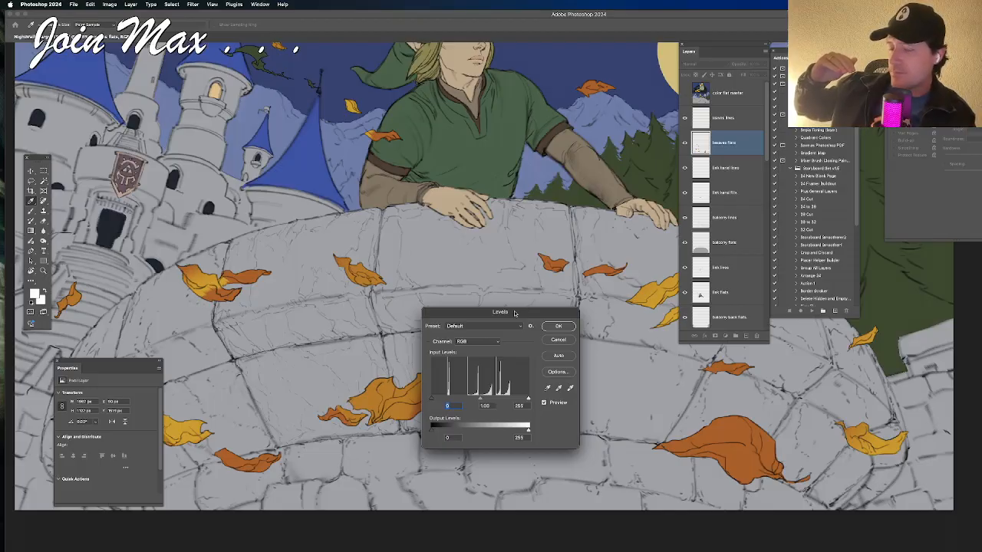
drag(528, 431, 465, 431)
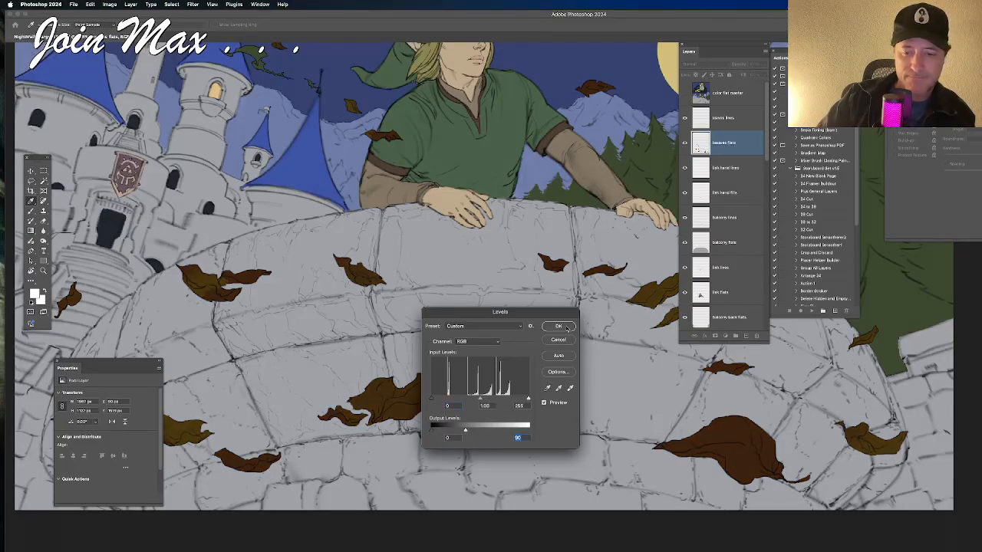
click(559, 327)
key(w)
Step: Check the Levels settings recorded in the darker action and run that action on the link hand fills layer
scroll(463, 212, down, 5)
scroll(456, 188, up, 5)
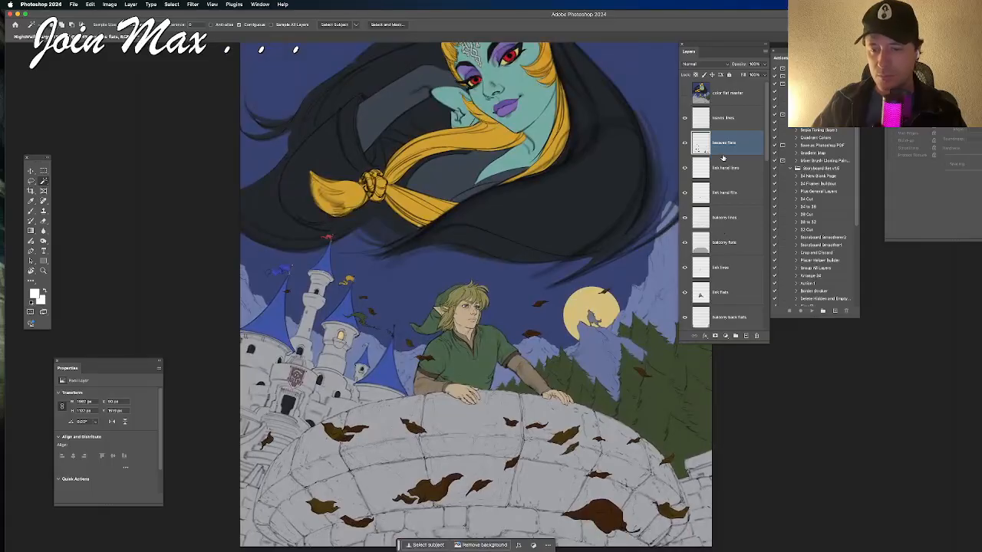
click(715, 194)
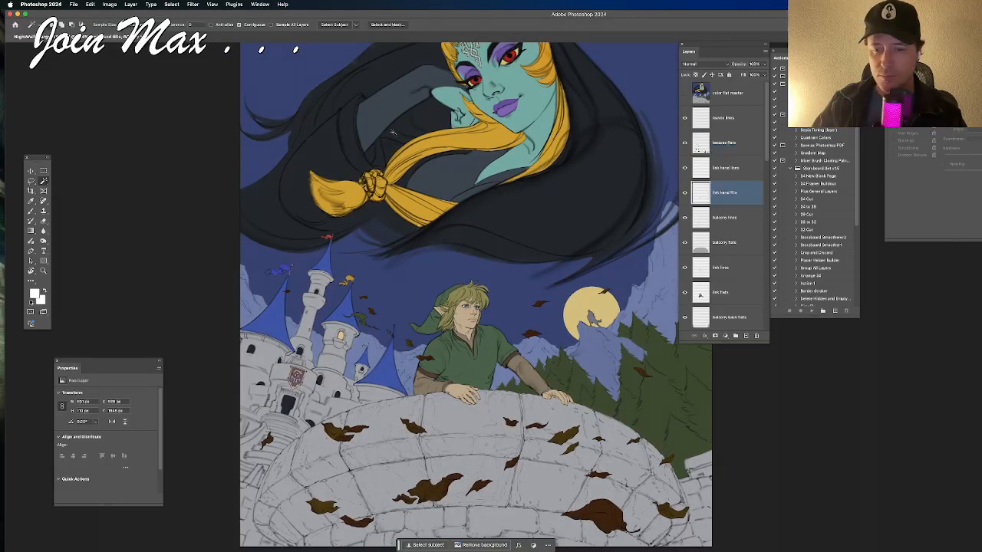
click(90, 4)
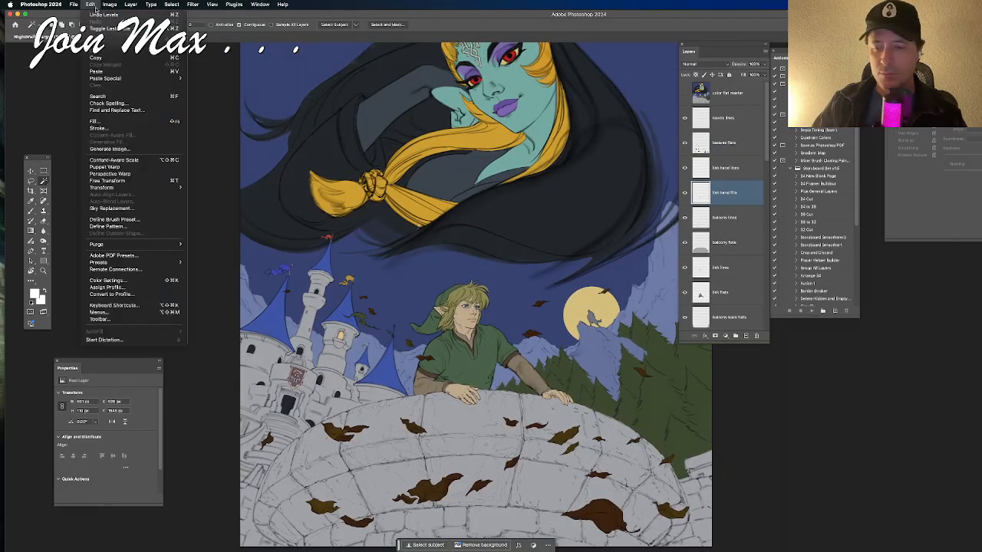
click(520, 240)
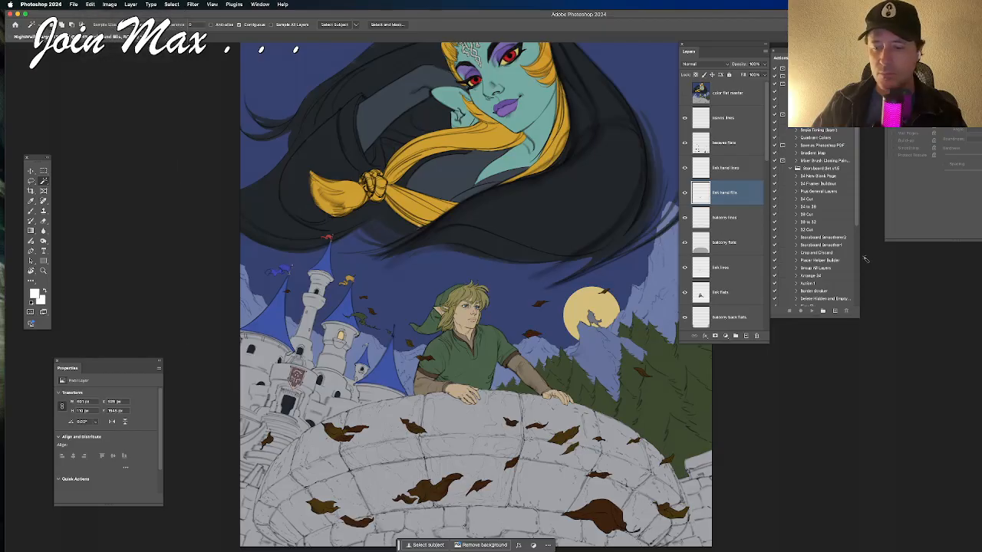
scroll(831, 256, down, 5)
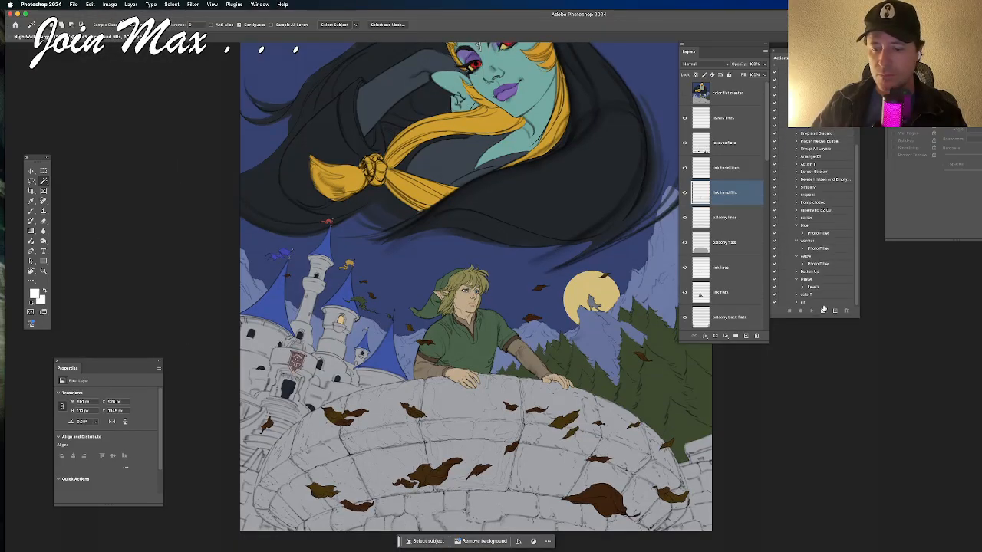
click(796, 219)
click(801, 225)
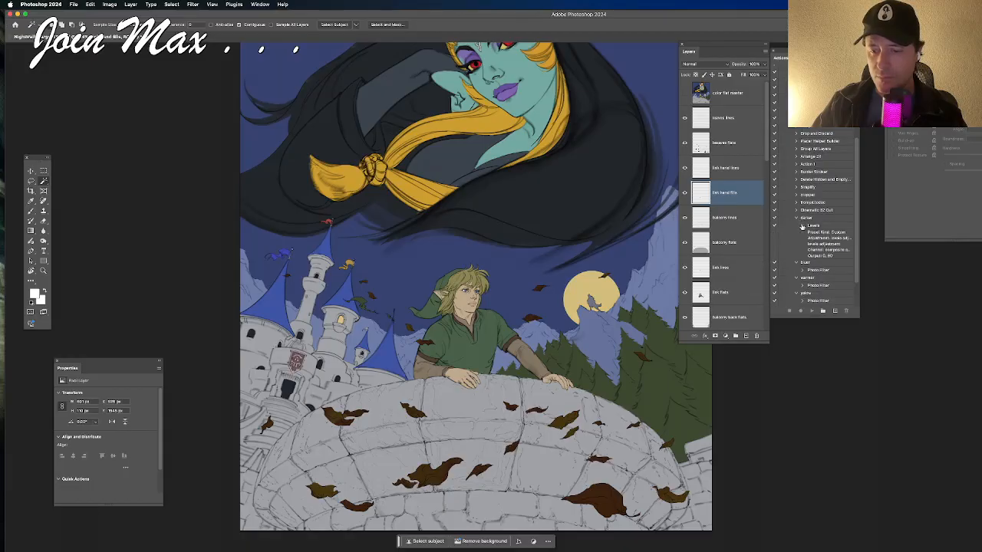
click(802, 226)
click(796, 219)
double_click(807, 218)
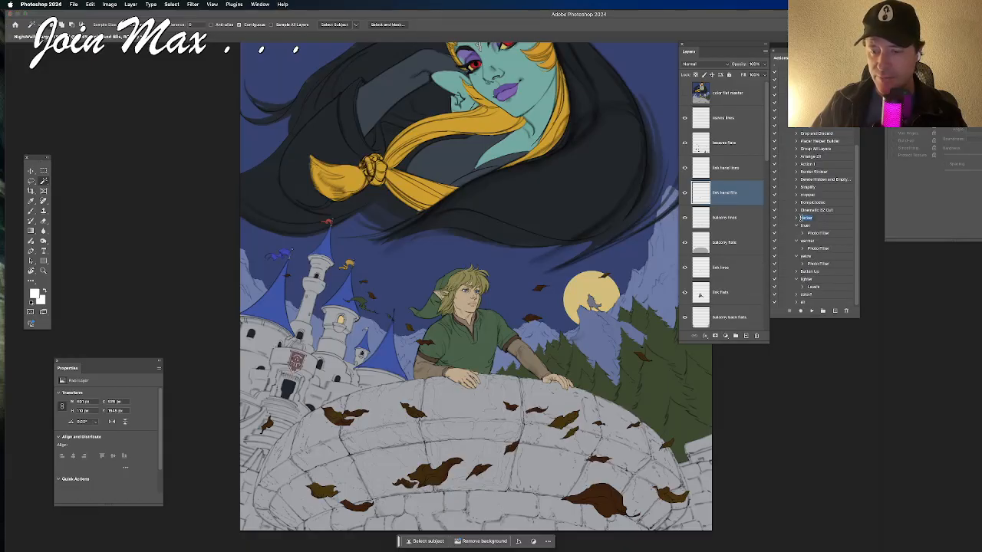
click(817, 221)
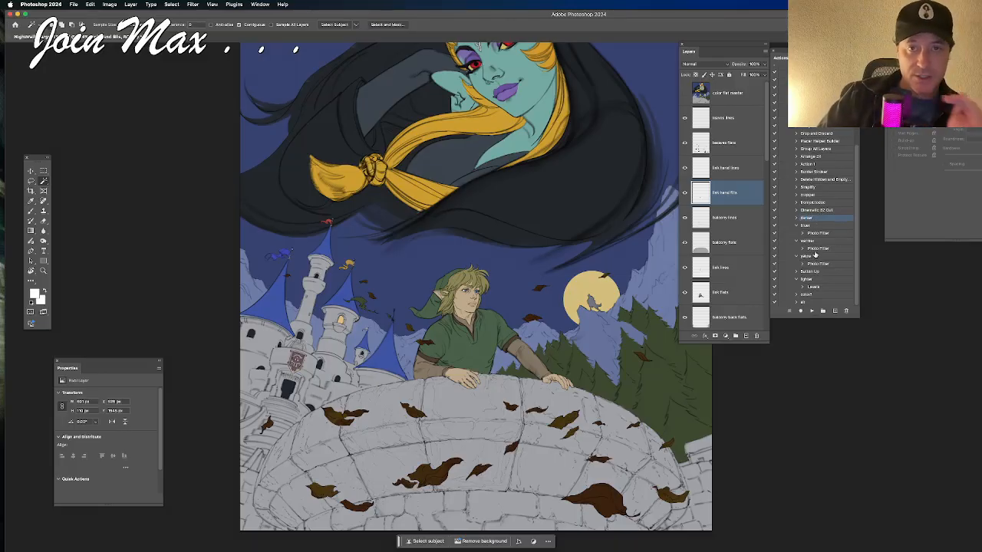
click(811, 312)
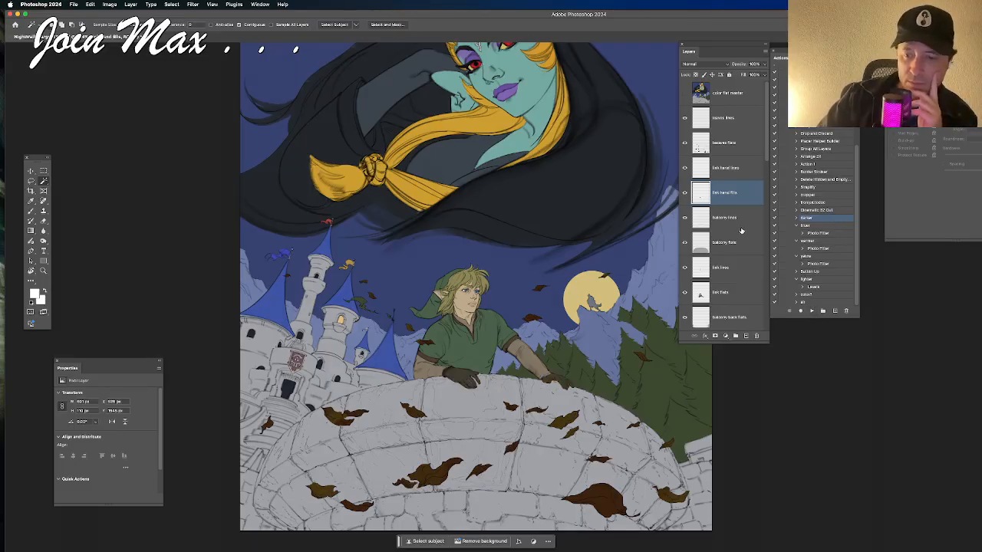
Step: Run the darker action on the balcony flats layer and the link flats layer
scroll(714, 224, down, 1)
click(713, 226)
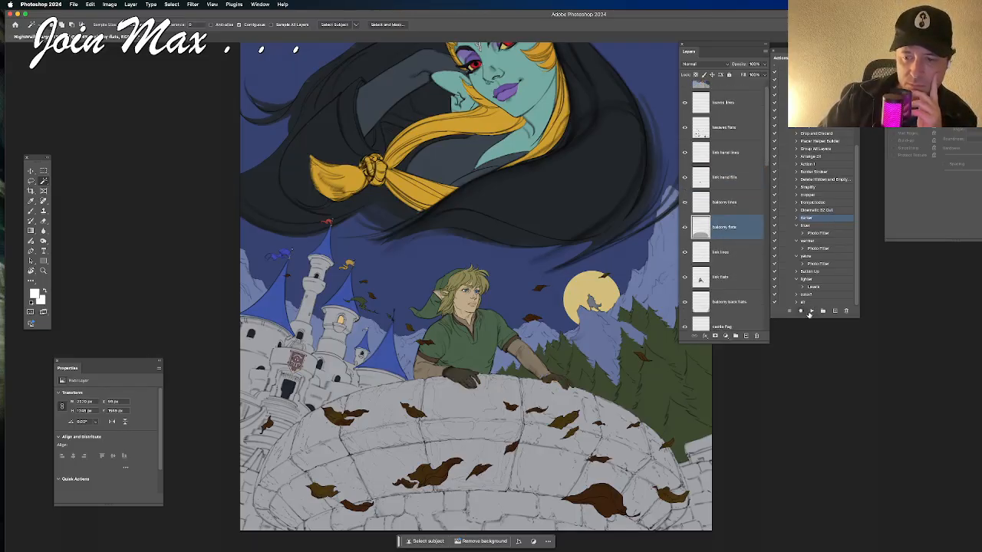
click(812, 312)
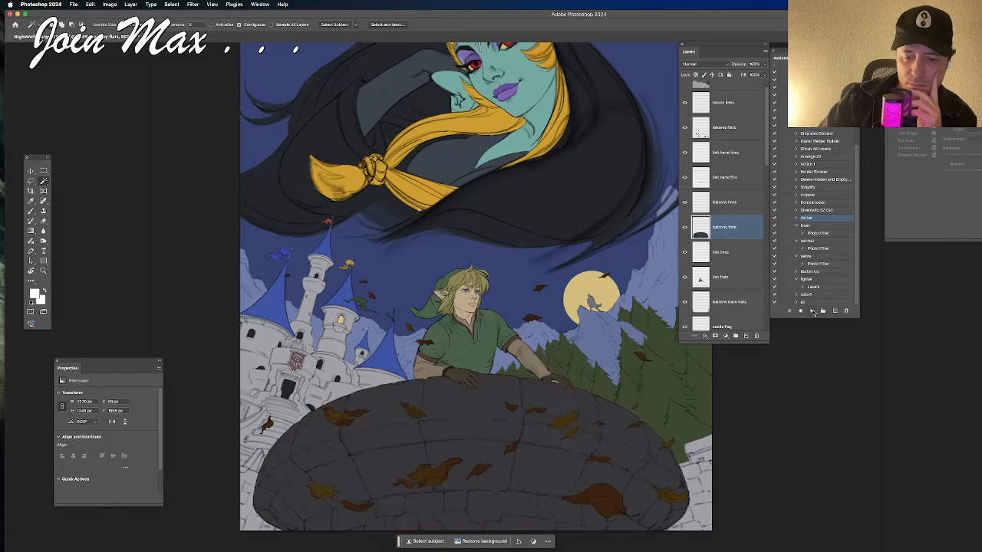
click(725, 276)
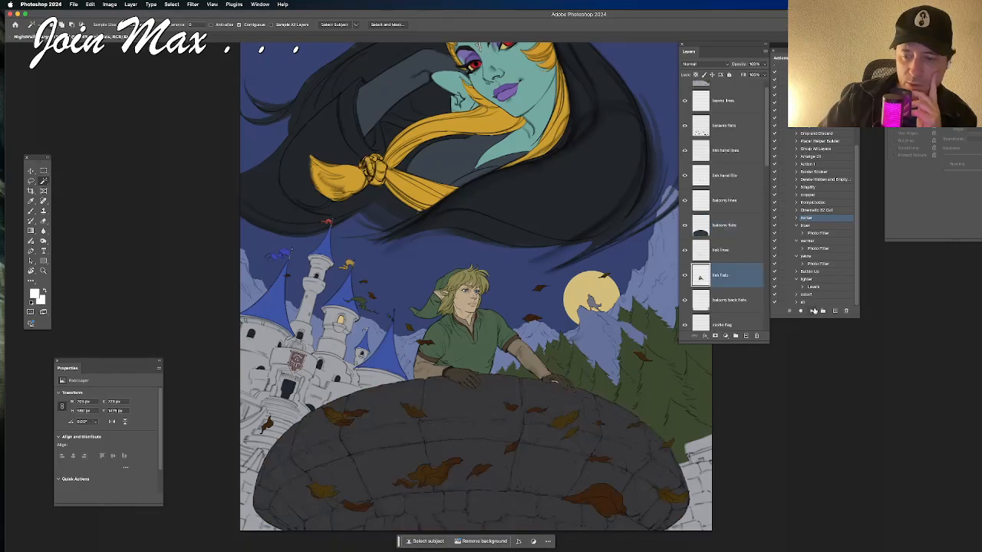
click(811, 311)
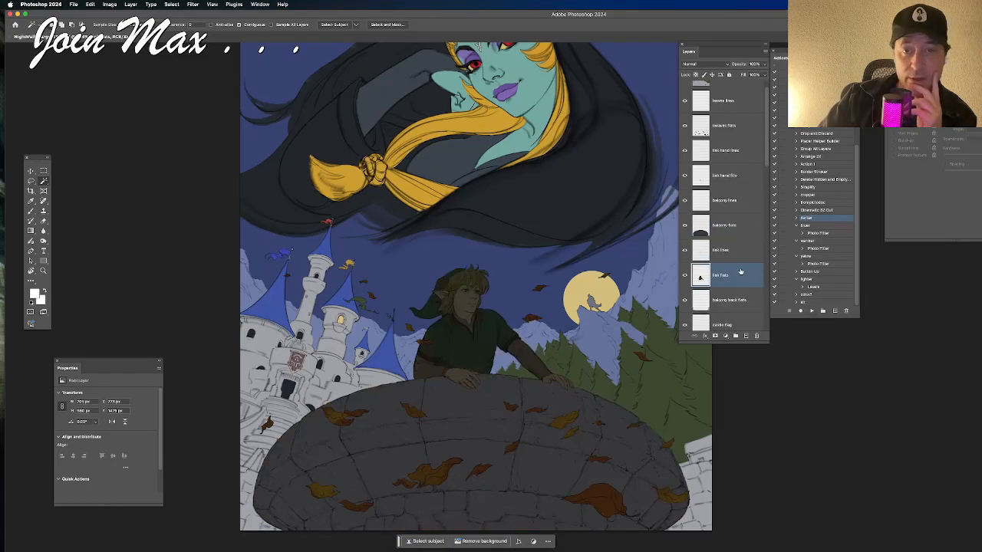
Step: Run the darker action on the balcony back flats layer
scroll(740, 273, down, 3)
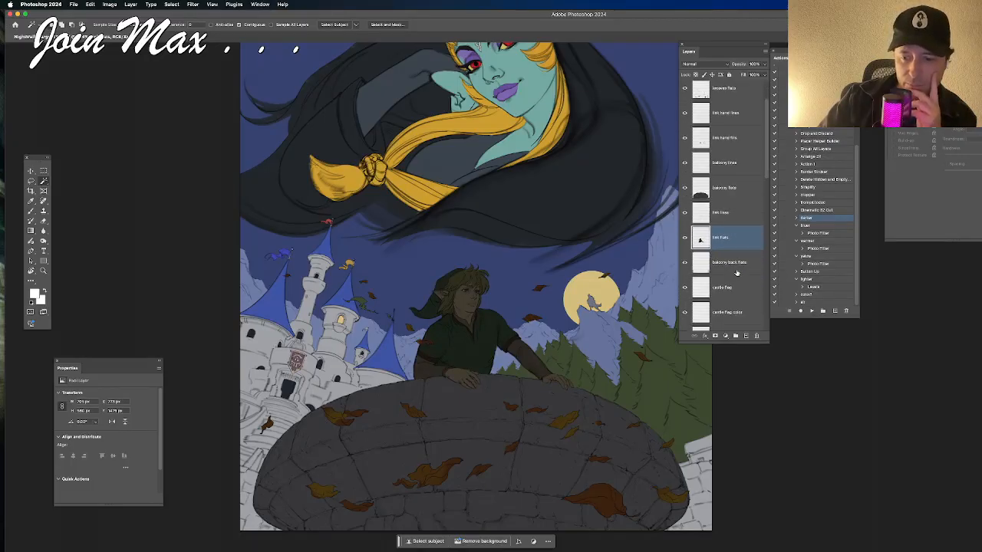
click(741, 273)
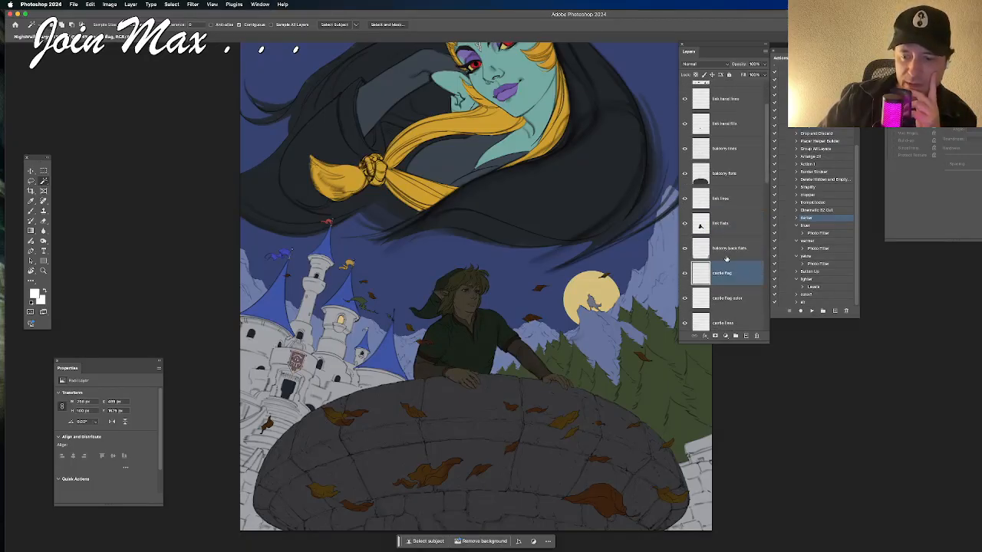
click(729, 253)
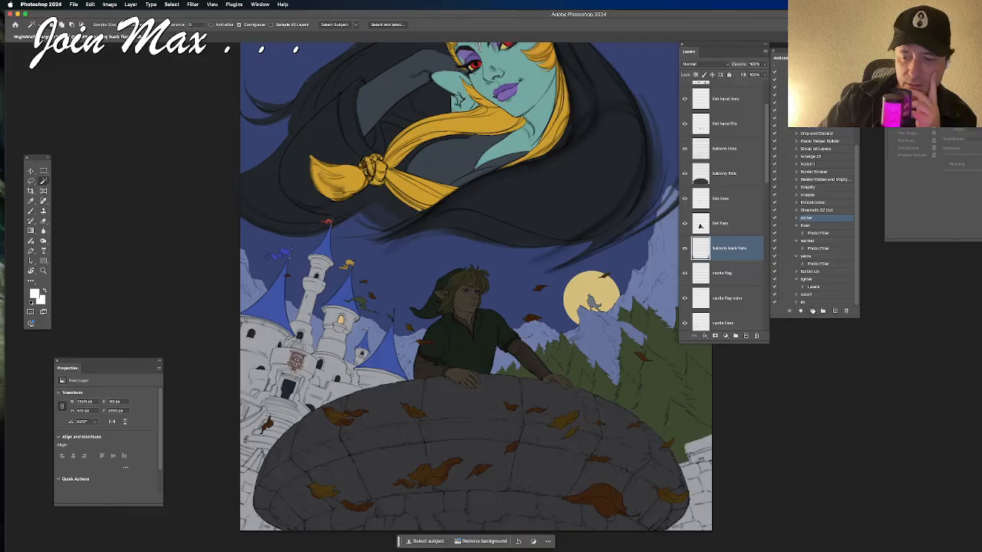
scroll(726, 254, down, 1)
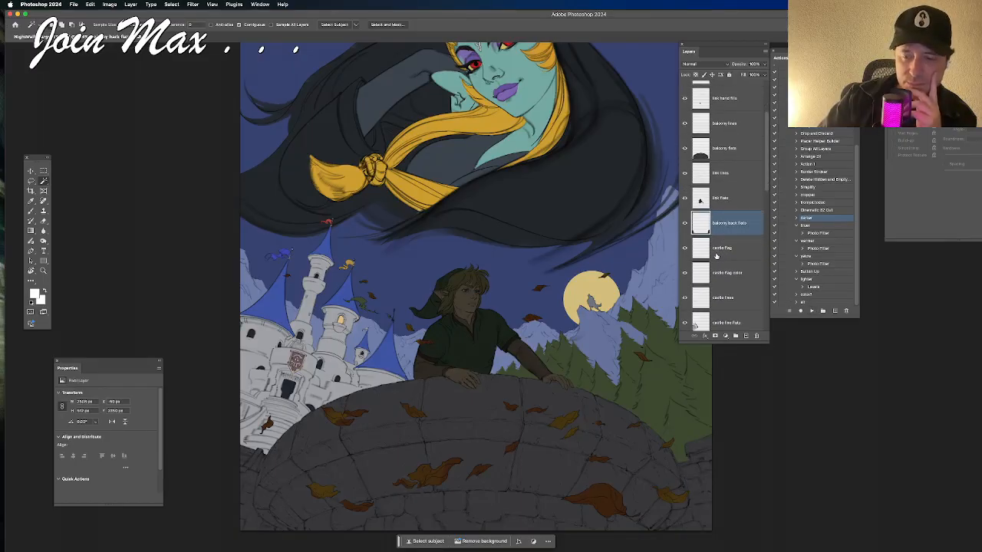
Step: Run the darker action on the castle flag color layer and the castle line flats layer
scroll(716, 256, down, 1)
click(723, 269)
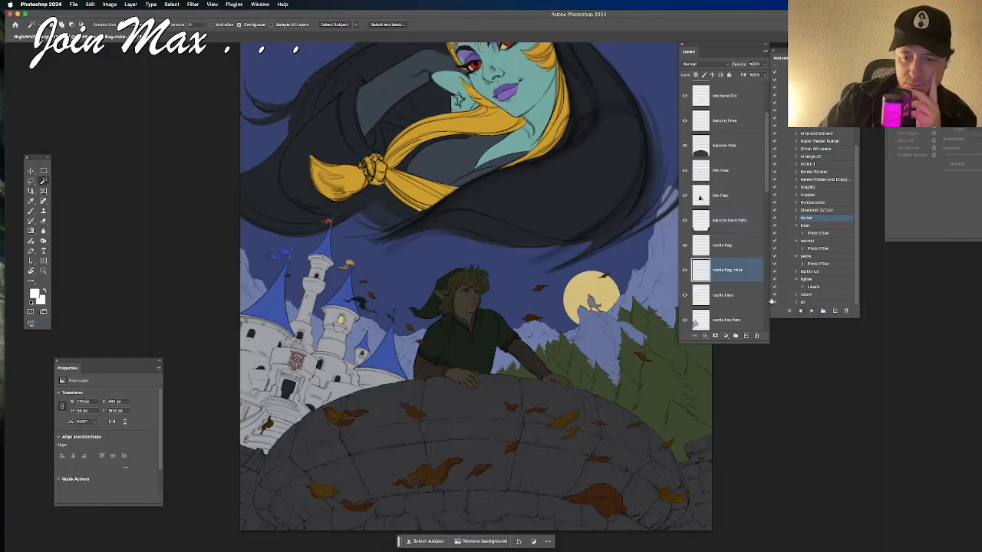
scroll(714, 281, down, 1)
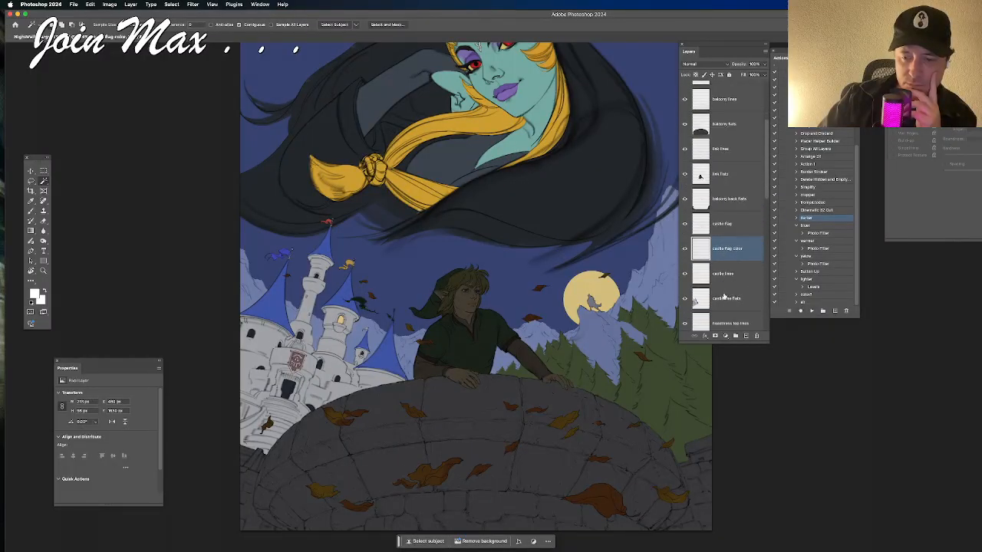
click(725, 298)
click(811, 310)
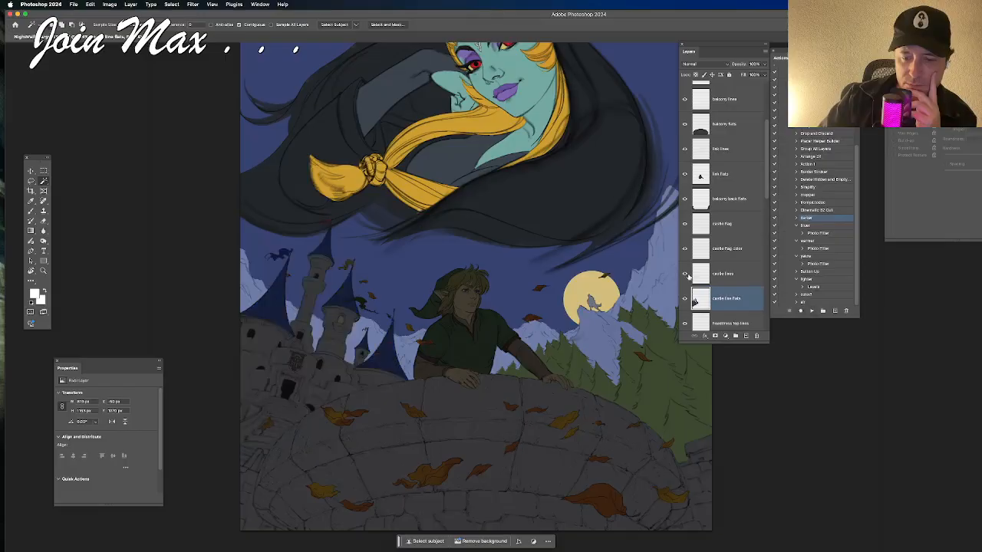
Step: Run the darker action on the headdress flats layer and on the Midna fills layer that colours her face and hair
scroll(713, 277, down, 3)
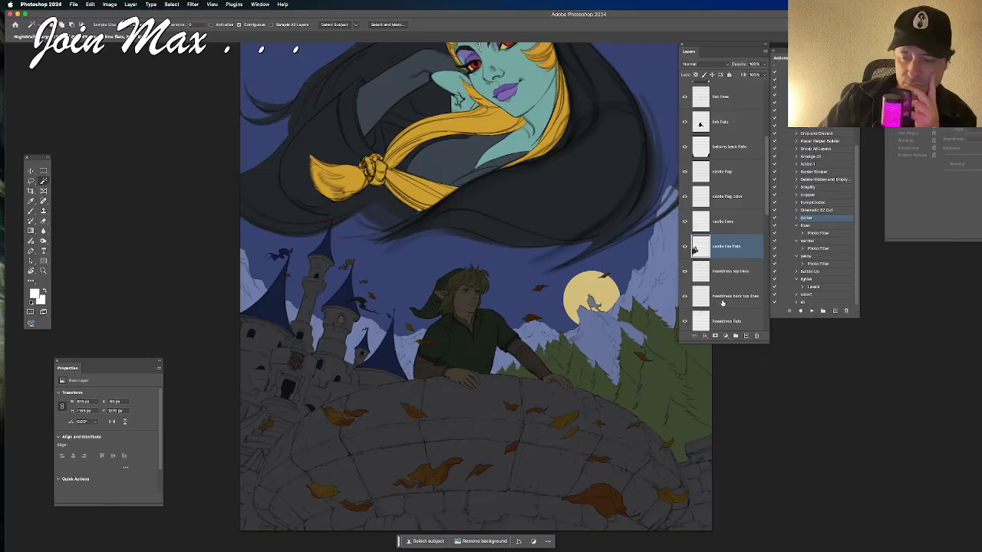
scroll(722, 298, down, 1)
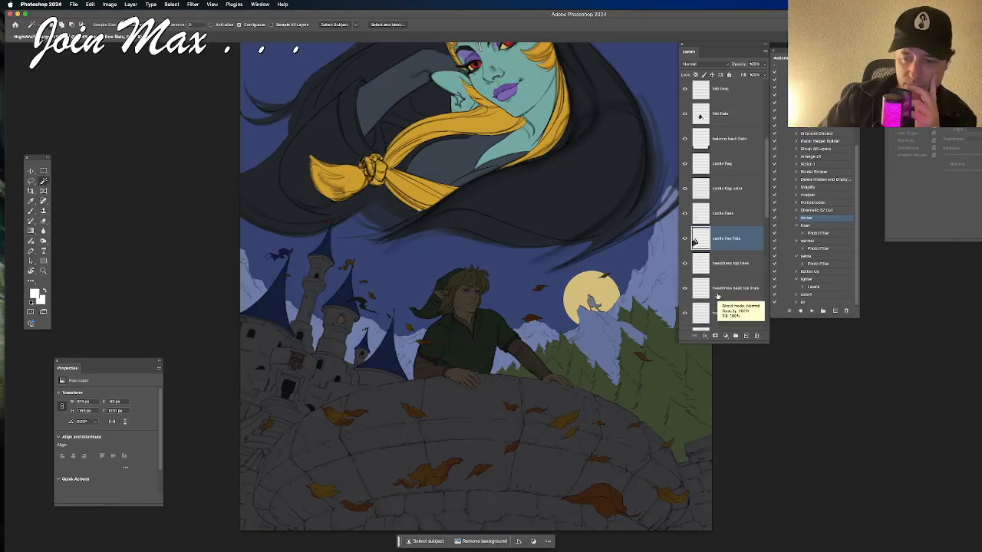
scroll(720, 296, down, 1)
click(720, 292)
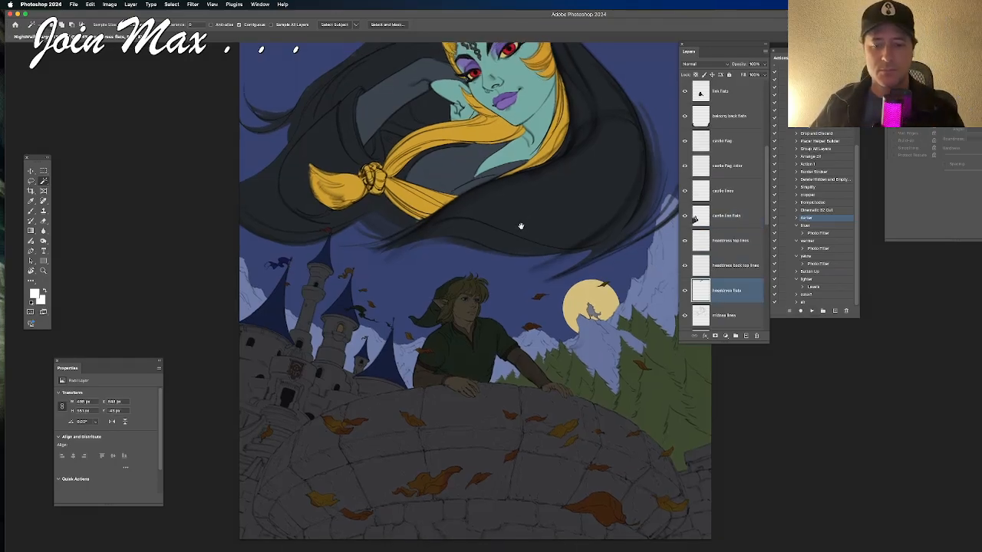
scroll(733, 306, down, 2)
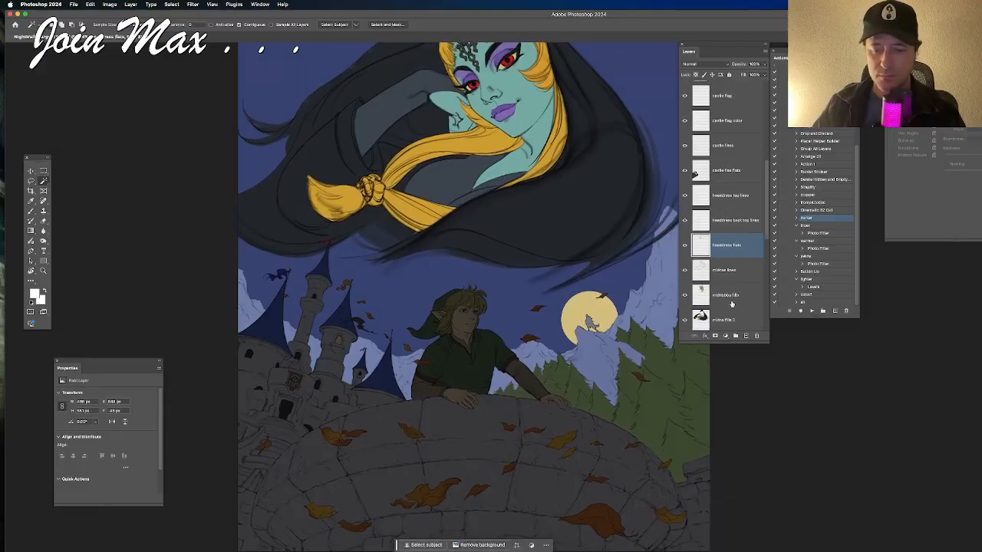
click(727, 296)
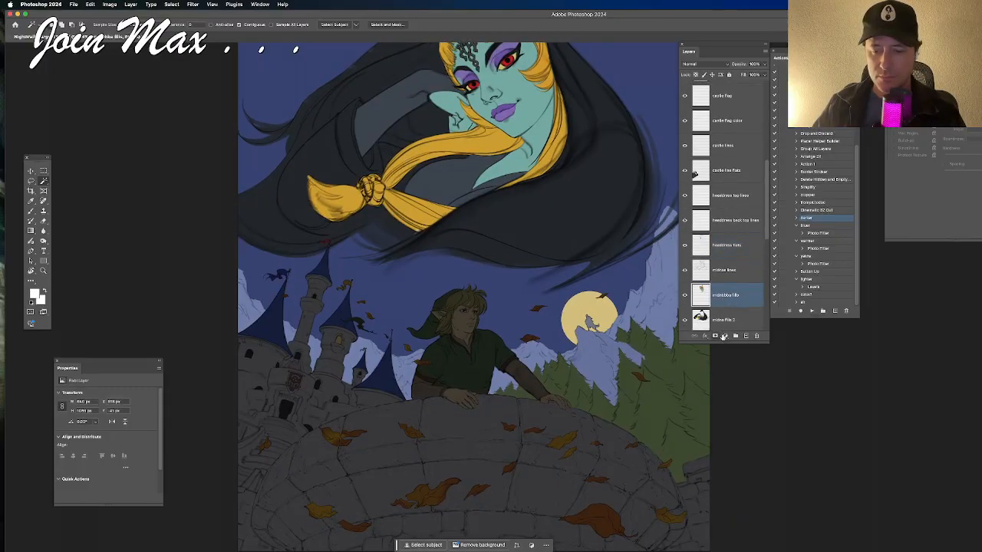
click(813, 311)
drag(509, 202, 511, 263)
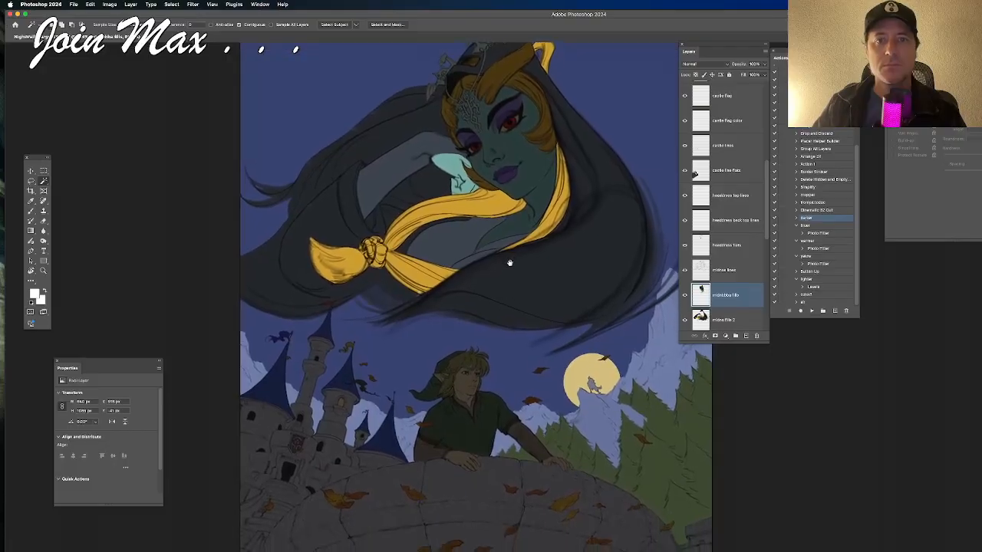
Step: Run the darker action on the midna fills 2 layer and the midna fills 3 layer
scroll(757, 302, down, 1)
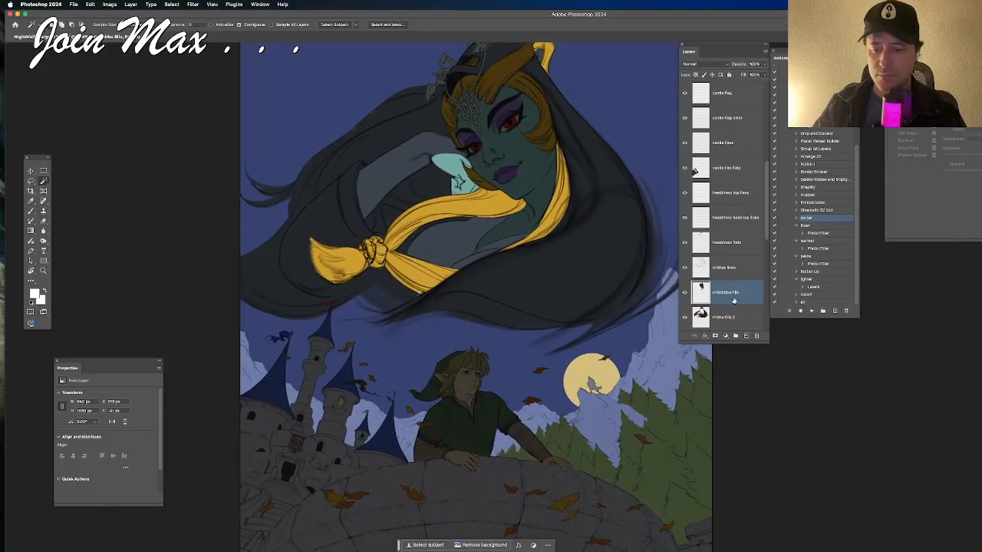
click(733, 309)
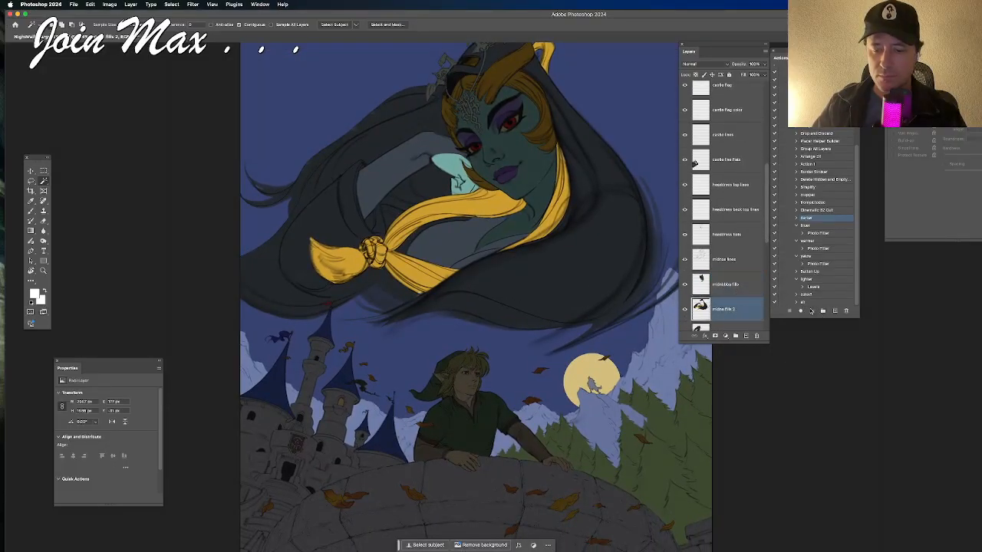
click(811, 311)
scroll(732, 301, down, 5)
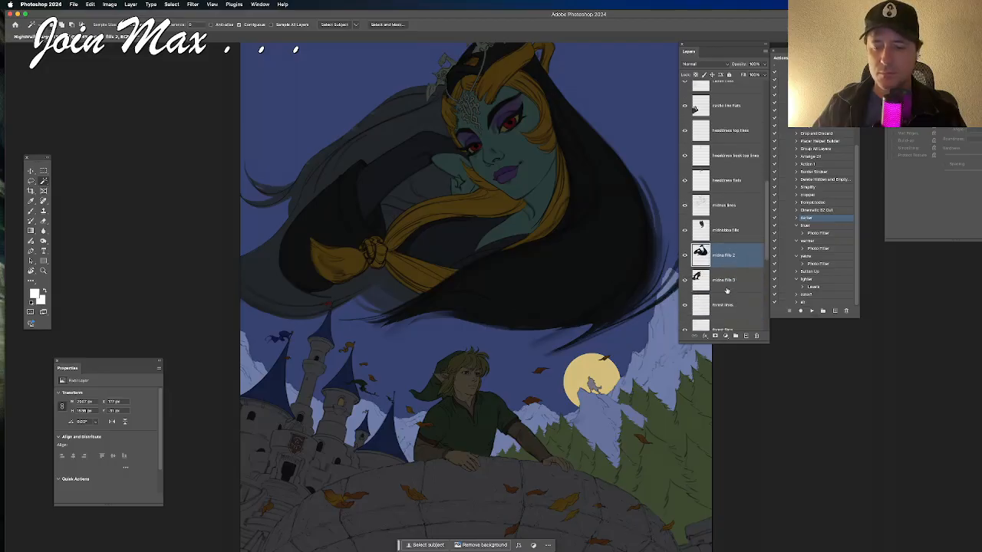
click(727, 287)
click(811, 311)
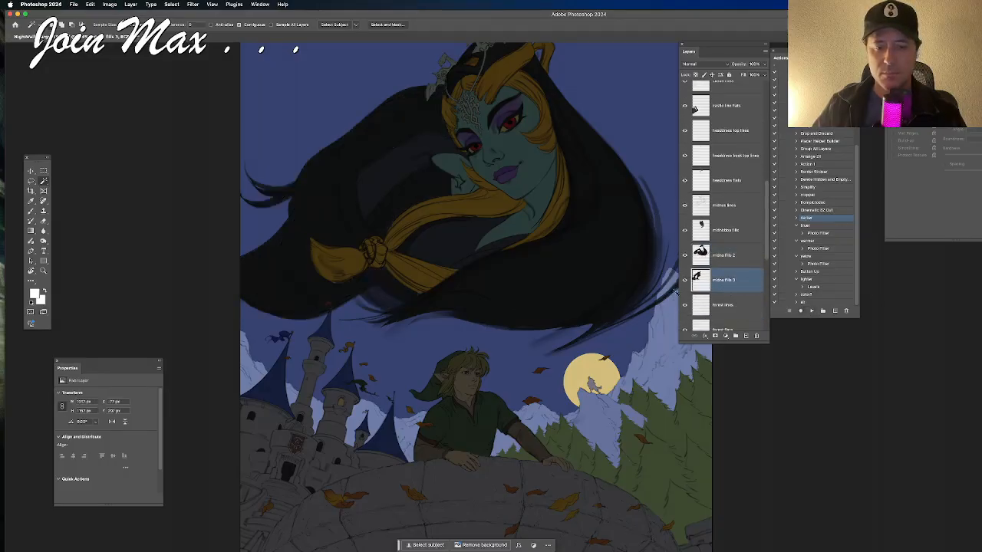
Step: Run the darker action on the forest flats layer
scroll(709, 293, down, 2)
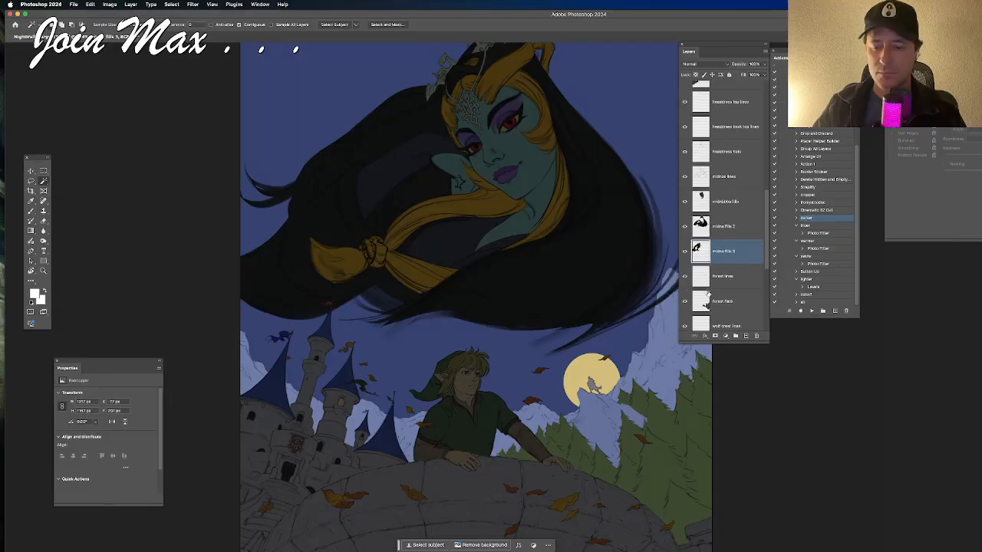
click(731, 310)
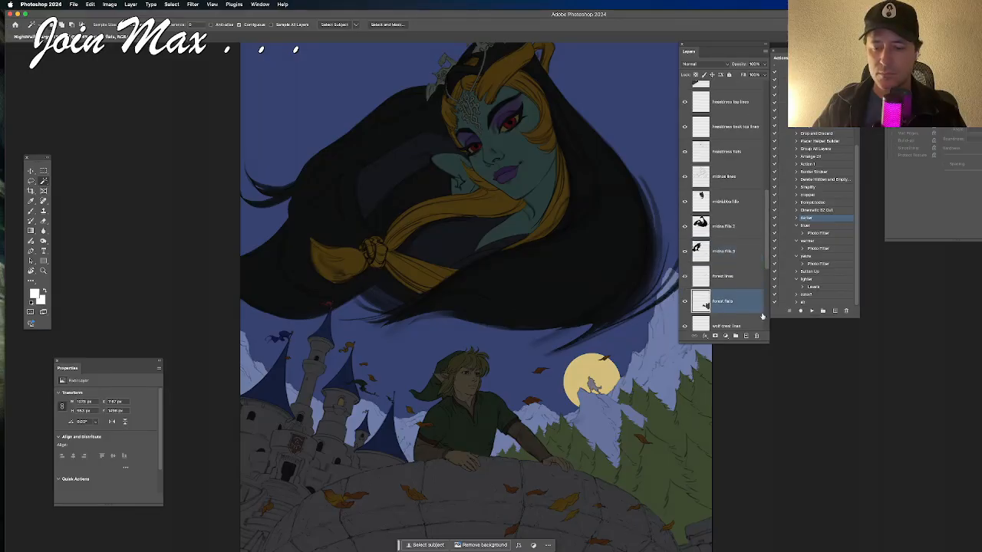
click(812, 311)
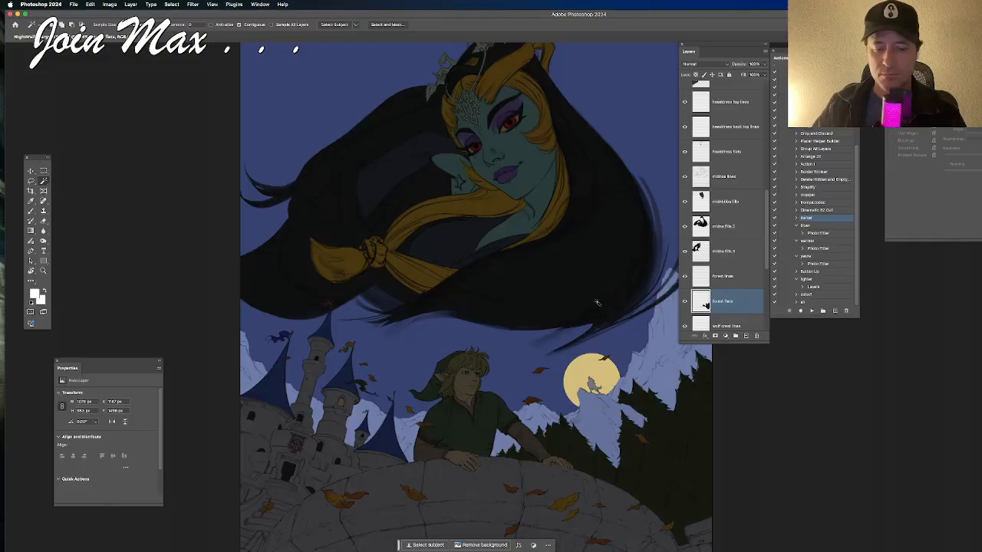
Step: Run the darker action on the wolf crest fill layer, undo it to compare, and run it again
scroll(638, 294, down, 1)
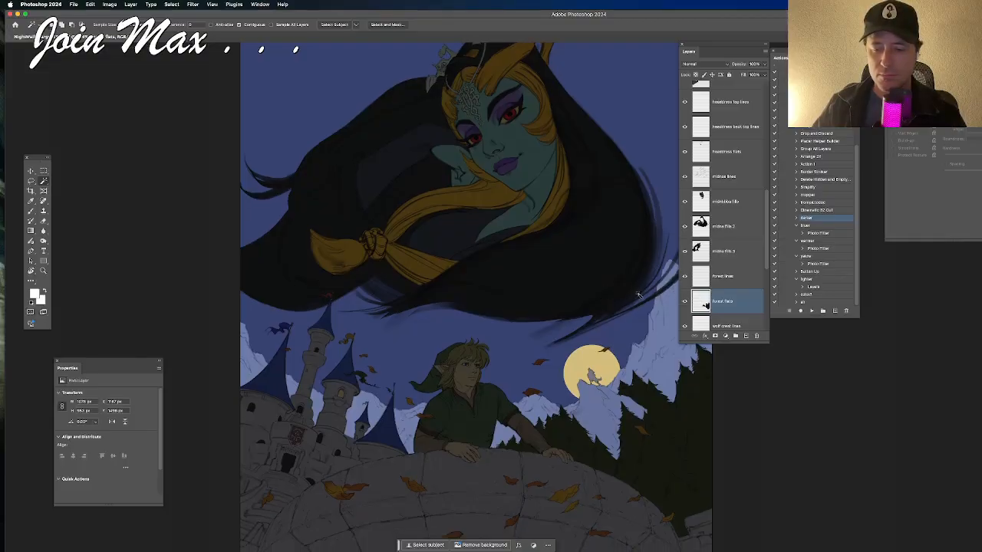
scroll(714, 294, down, 4)
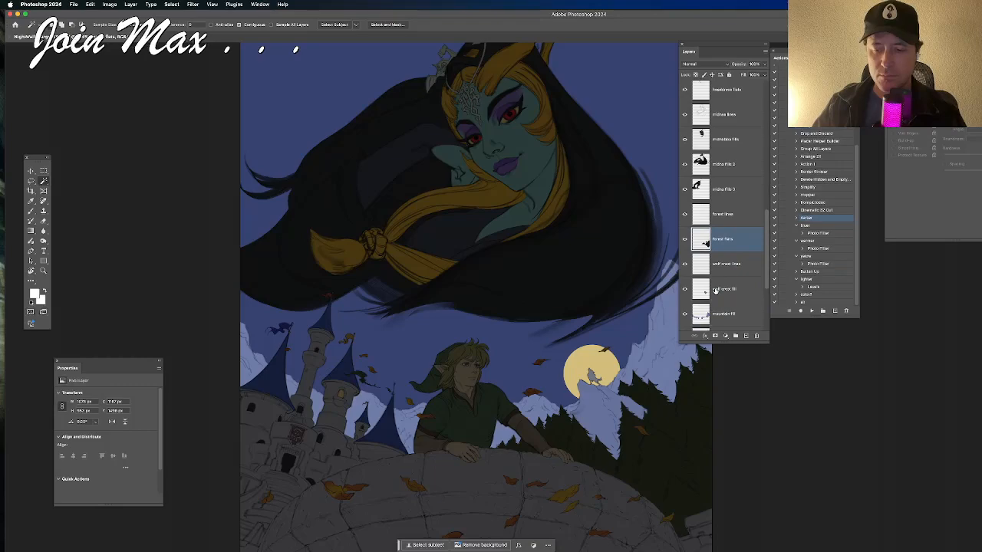
click(716, 290)
click(812, 311)
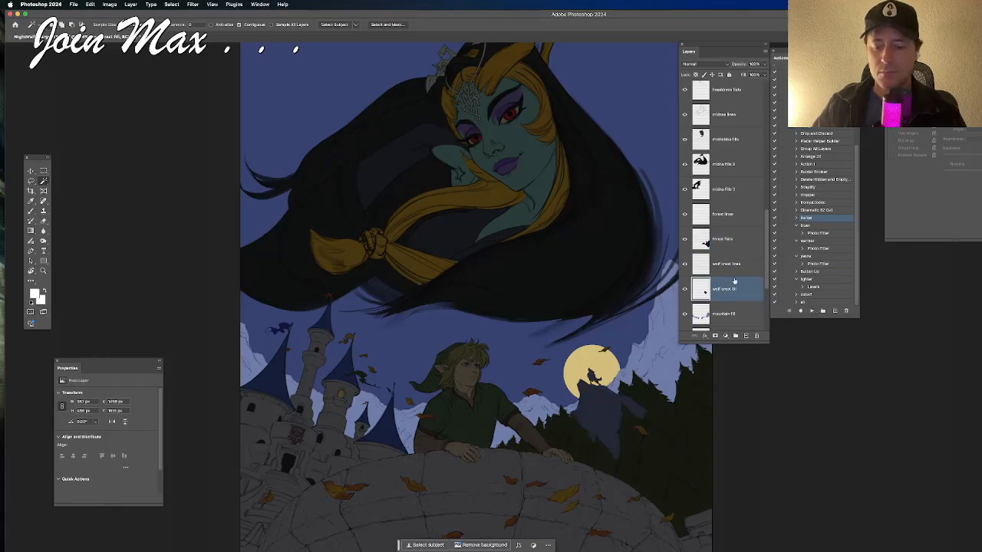
key(ctrl+z)
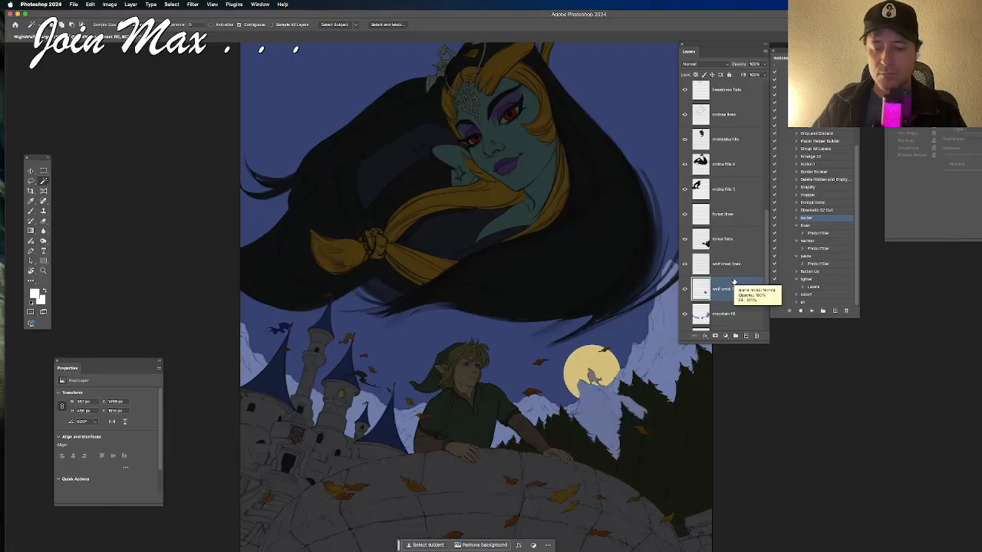
click(812, 311)
Step: Run the darker action on the mountain fill layer
scroll(710, 300, down, 1)
scroll(708, 299, down, 1)
click(709, 281)
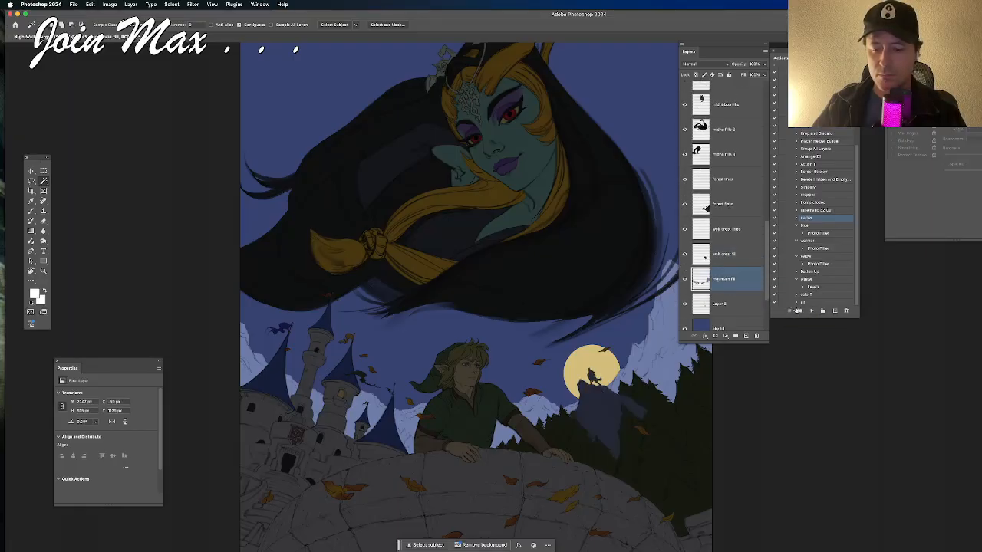
click(812, 311)
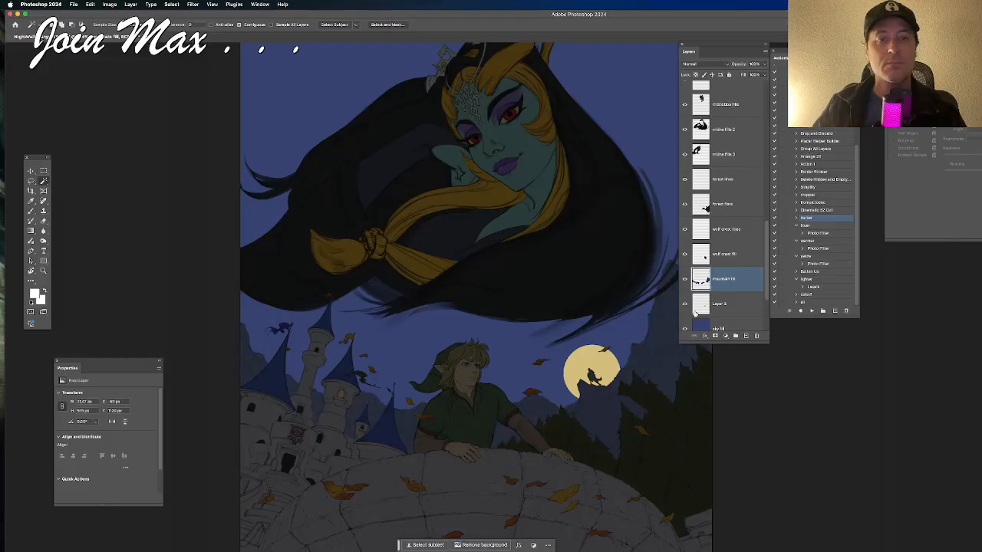
Step: Try the darker action on the moon layer and undo it
scroll(706, 274, down, 3)
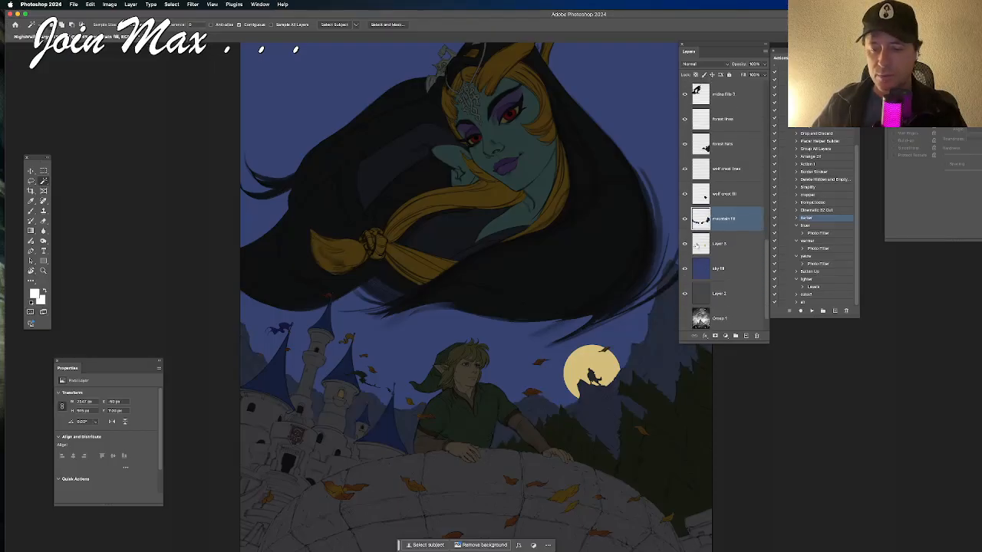
click(709, 246)
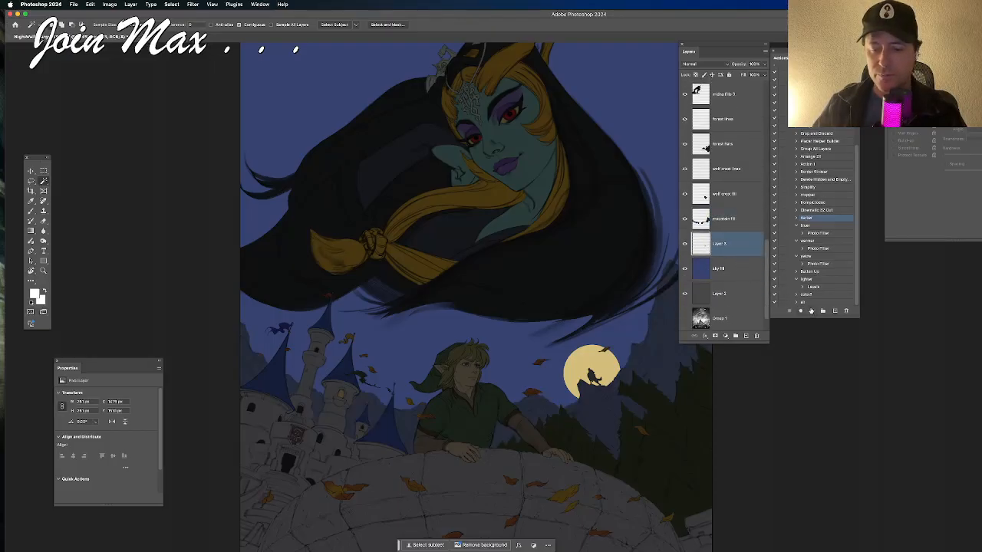
click(812, 311)
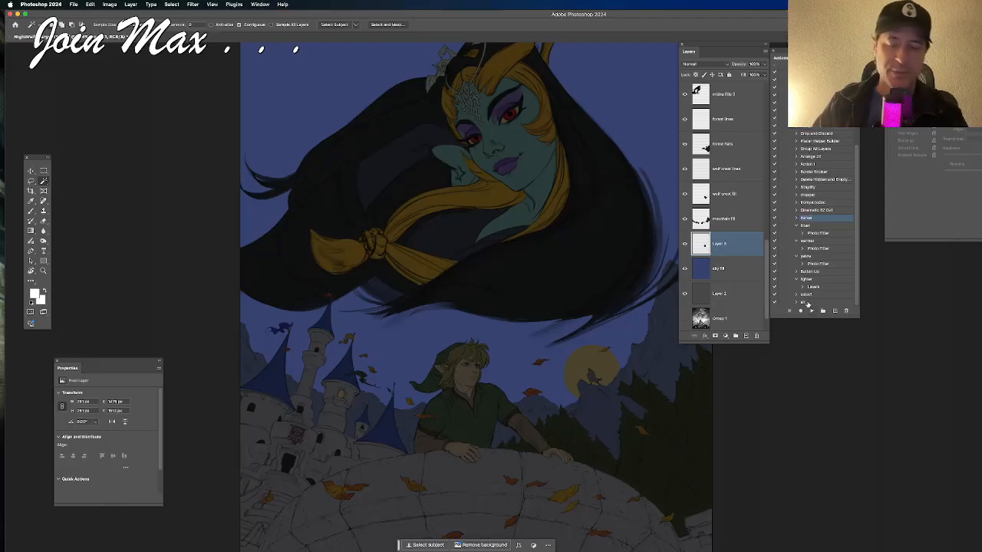
scroll(740, 270, down, 1)
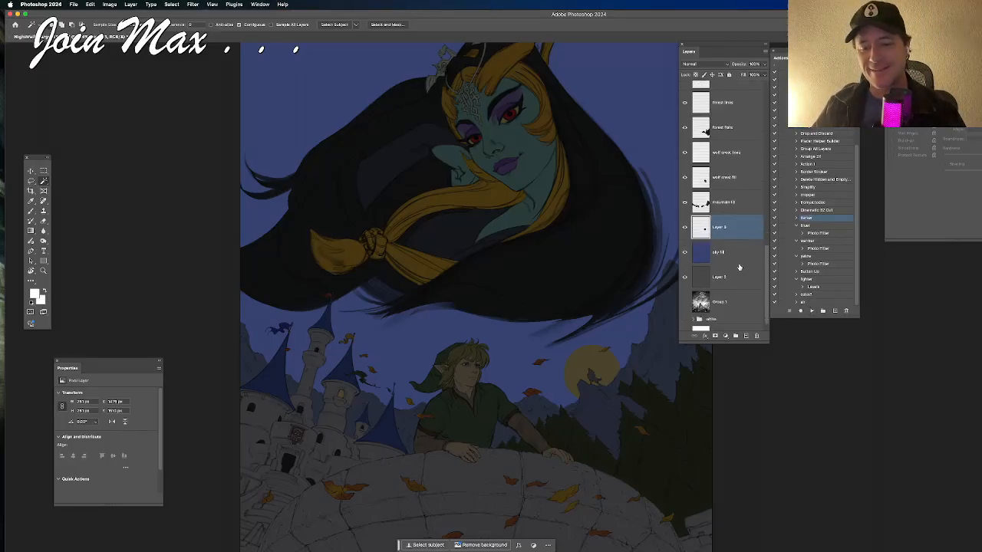
key(ctrl+z)
Step: Run the darker action on the sky fill layer and on the moon layer directly above it
click(735, 253)
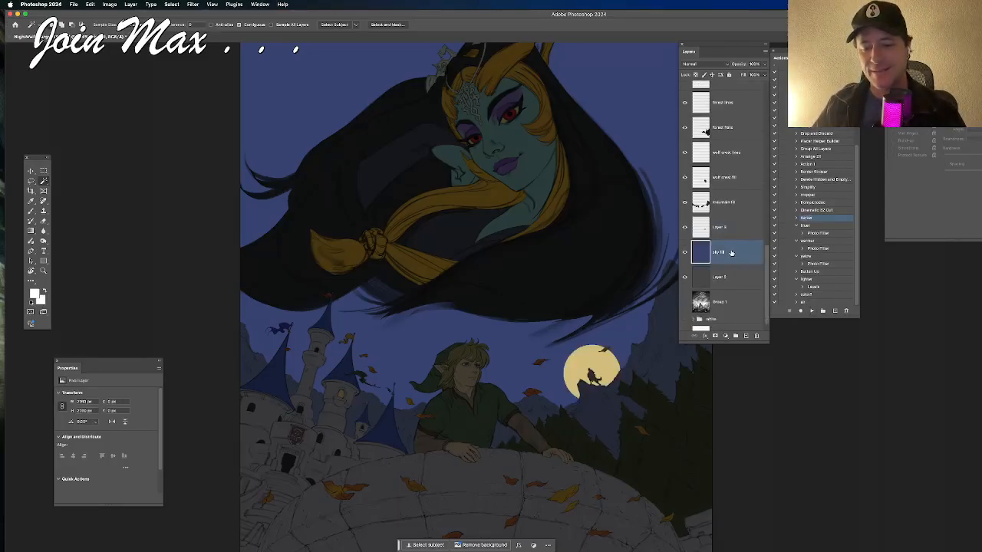
click(812, 310)
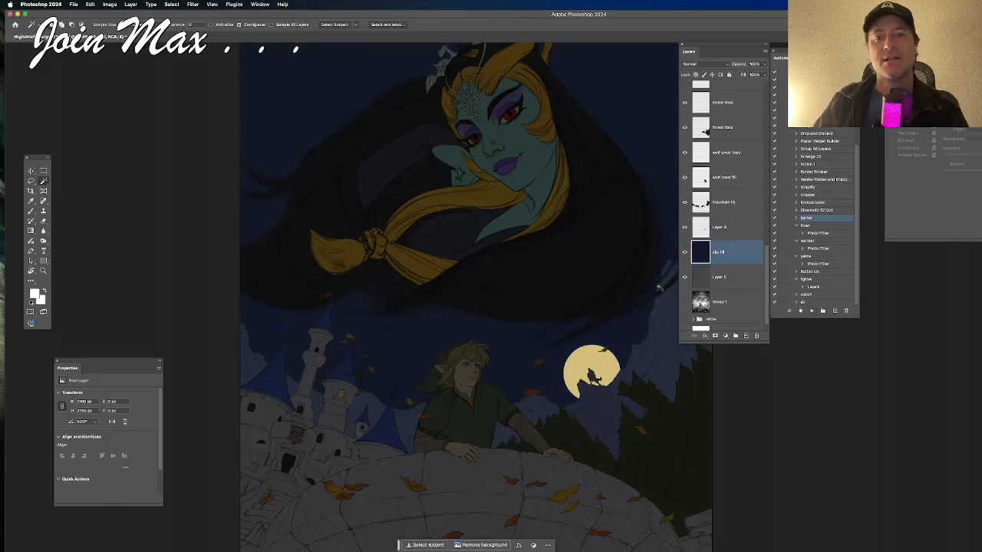
click(696, 234)
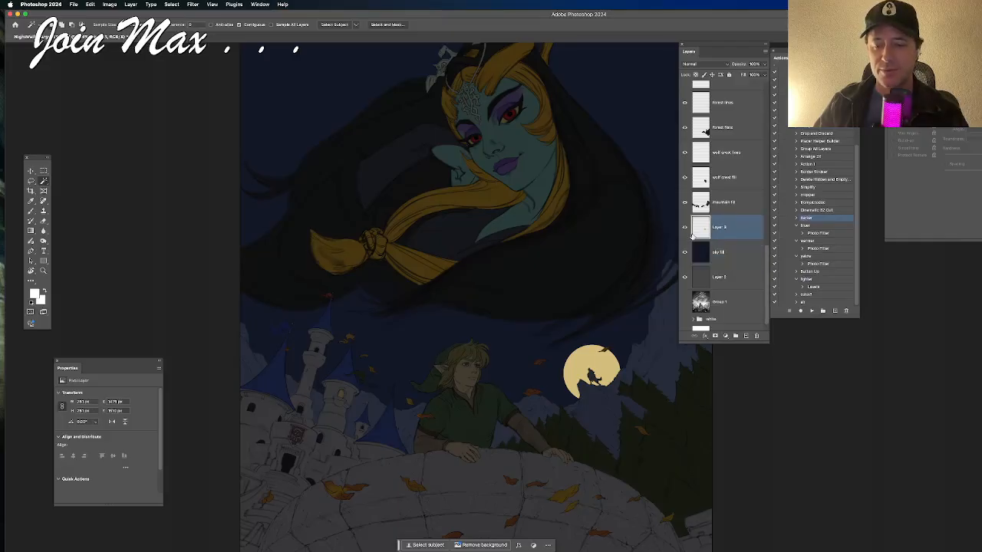
click(685, 231)
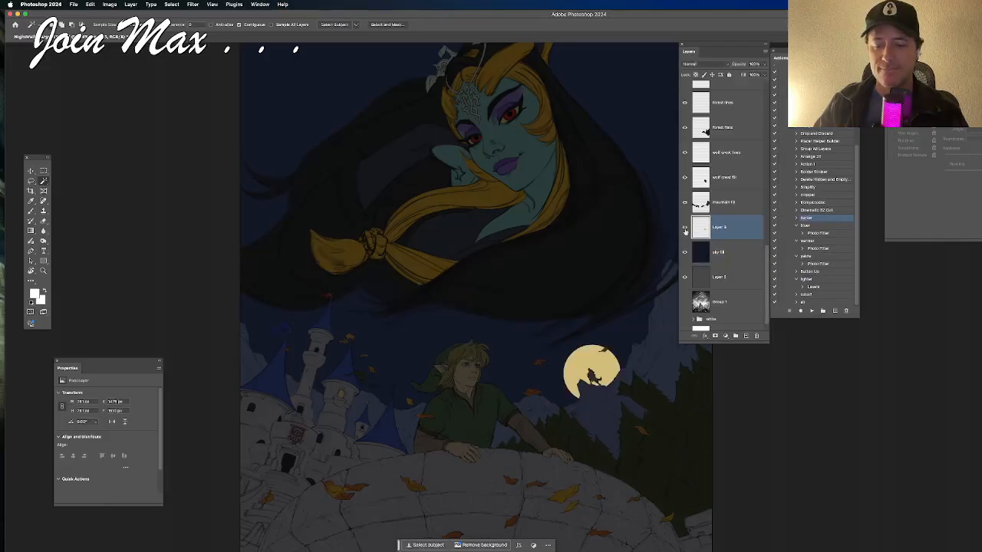
click(811, 310)
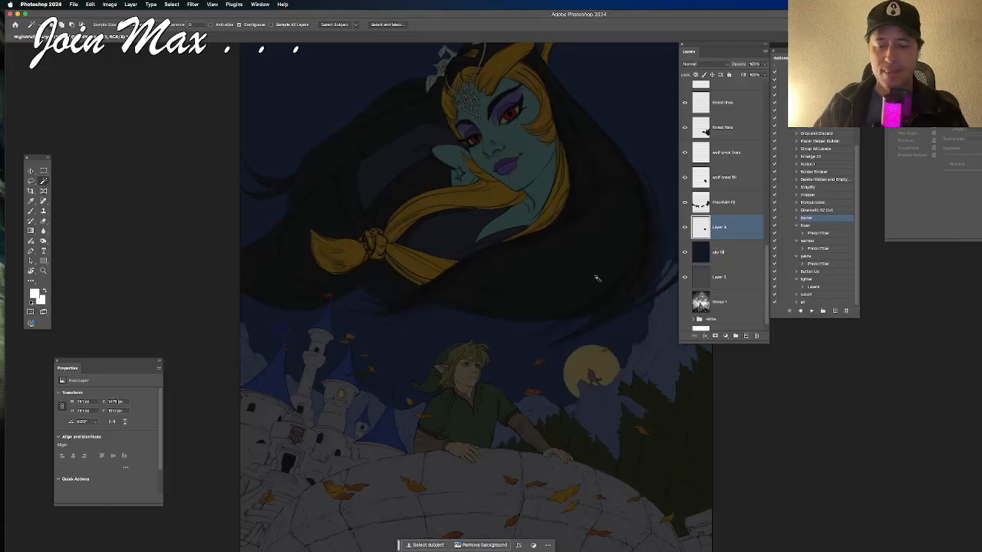
Step: Save the illustration as a new version, replacing the last character of the file name with 2
scroll(599, 278, down, 2)
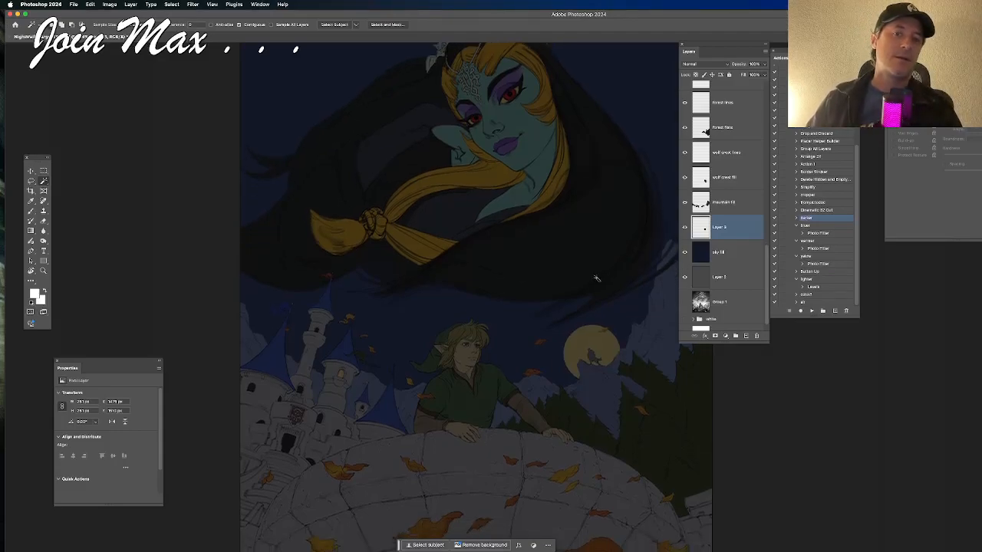
scroll(550, 276, down, 4)
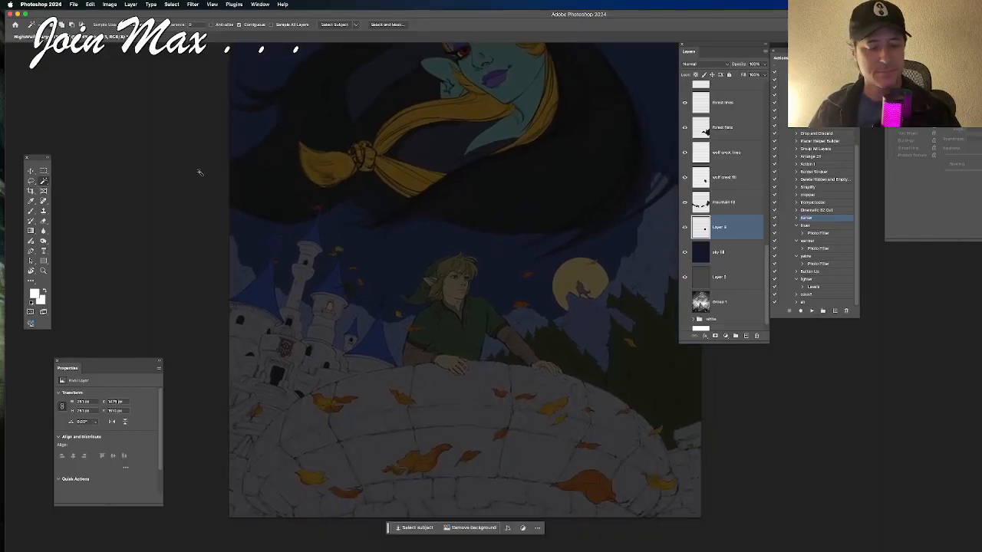
click(60, 10)
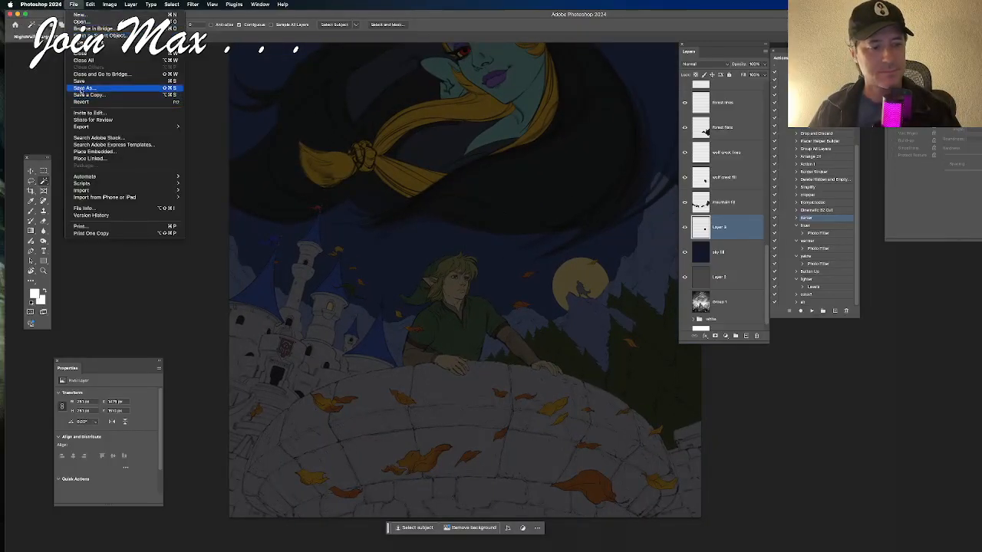
click(277, 85)
key(Right)
key(BackSpace)
text(2)
key(Return)
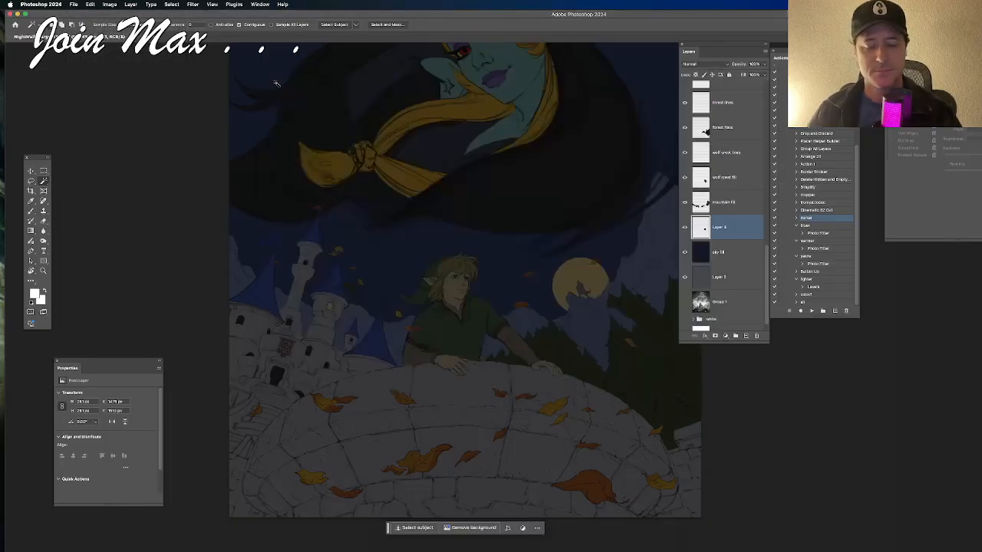
Step: Set the blend mode of the wolf crest lines and forest lines layers to Multiply
scroll(721, 286, up, 1)
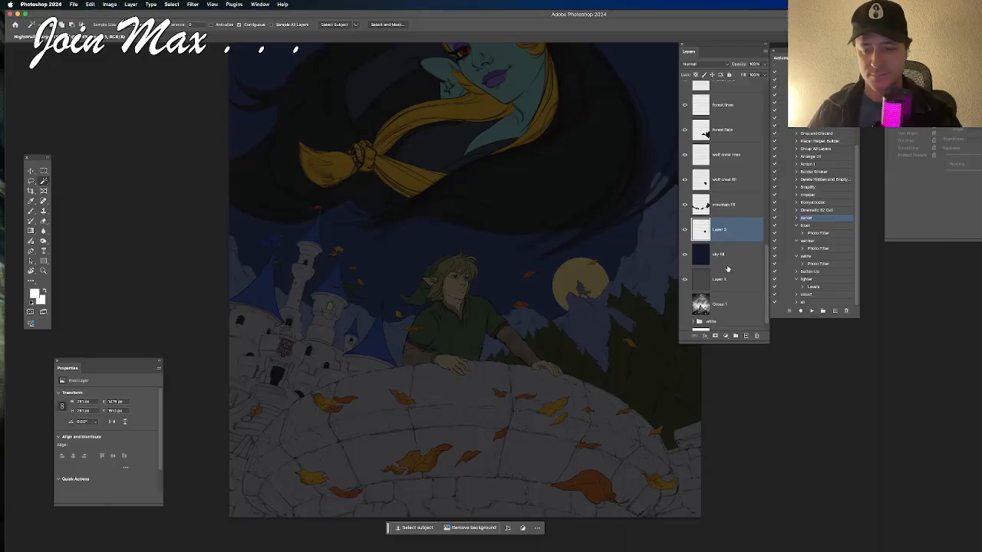
scroll(721, 285, up, 5)
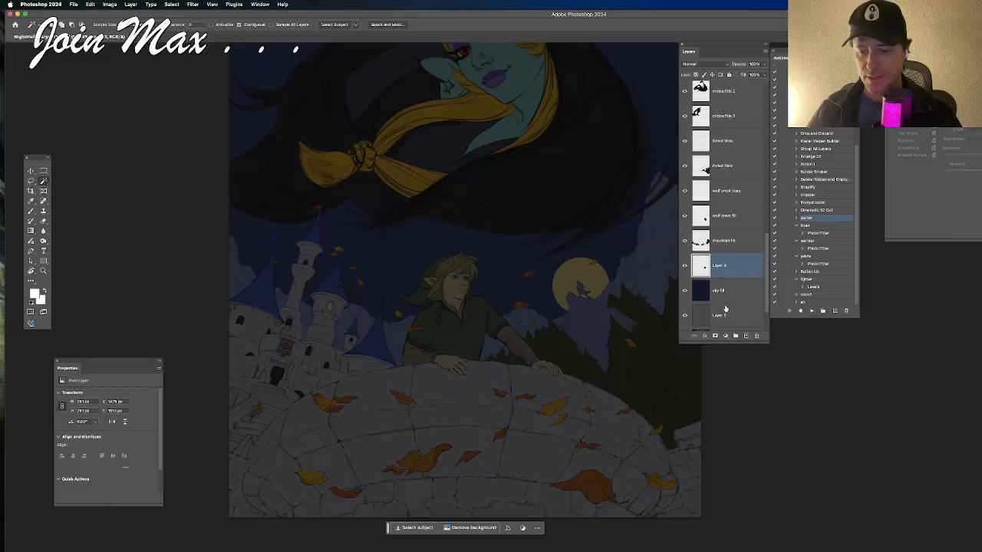
scroll(725, 307, up, 4)
click(721, 240)
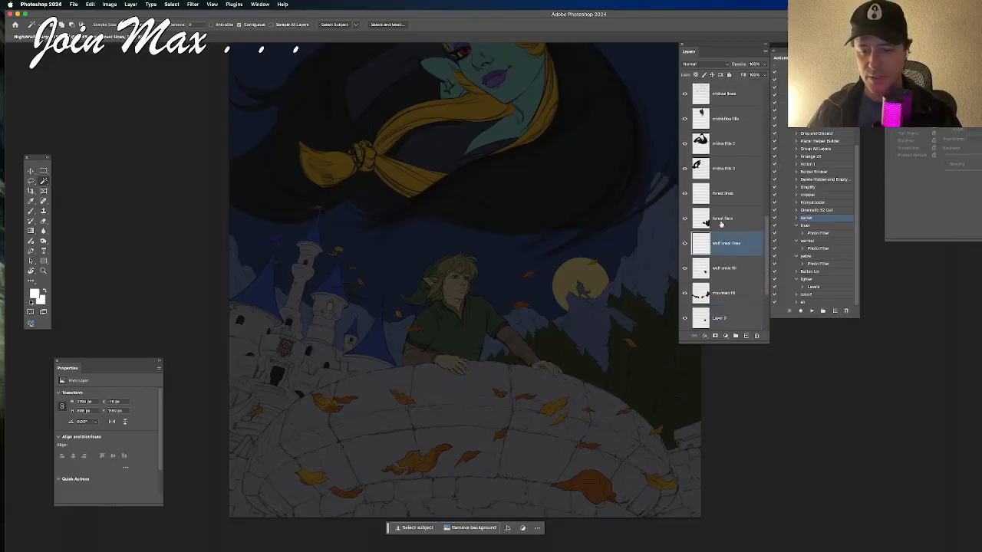
click(708, 63)
click(698, 94)
scroll(719, 245, up, 3)
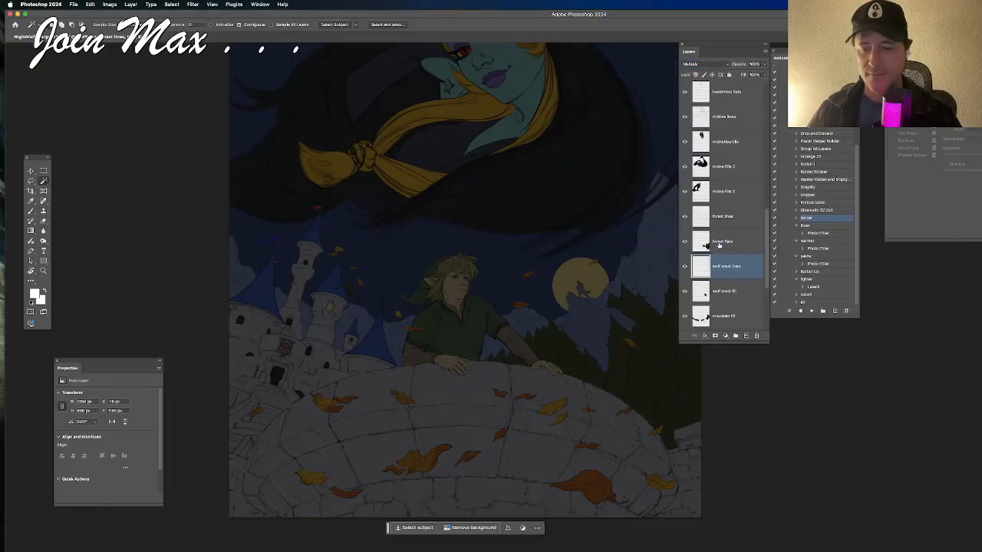
click(725, 228)
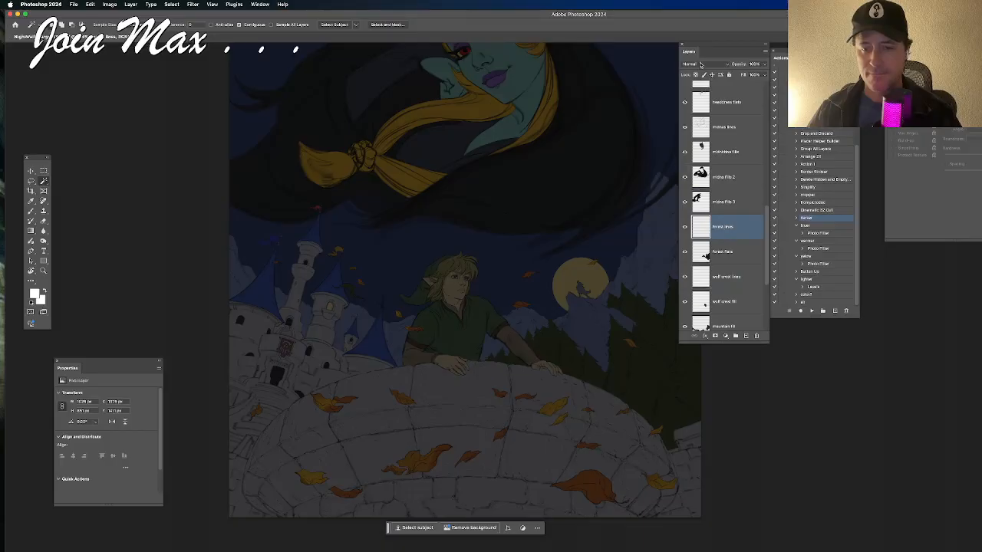
click(702, 65)
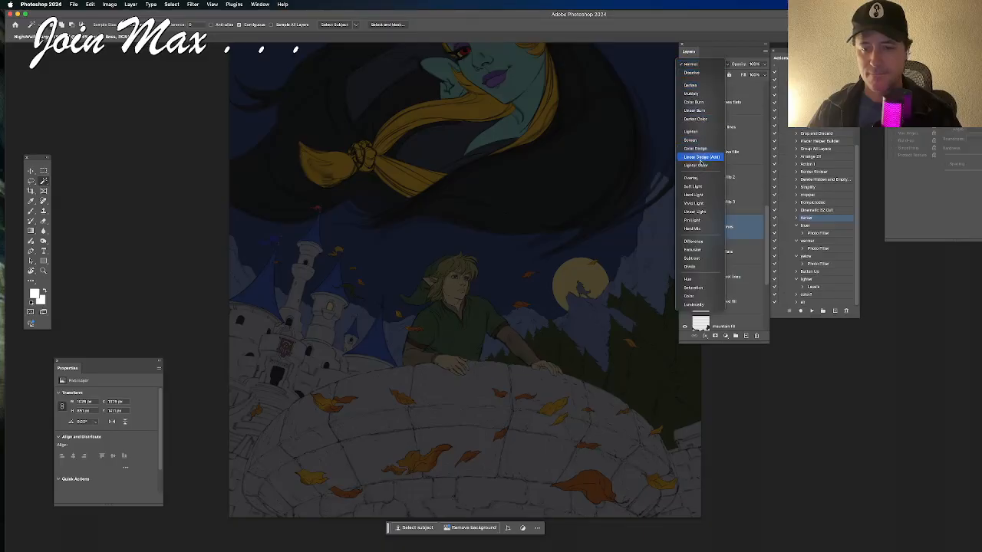
click(700, 93)
Step: Set the blend mode of the midna lines and headdress top lines layers to Multiply
scroll(721, 182, up, 1)
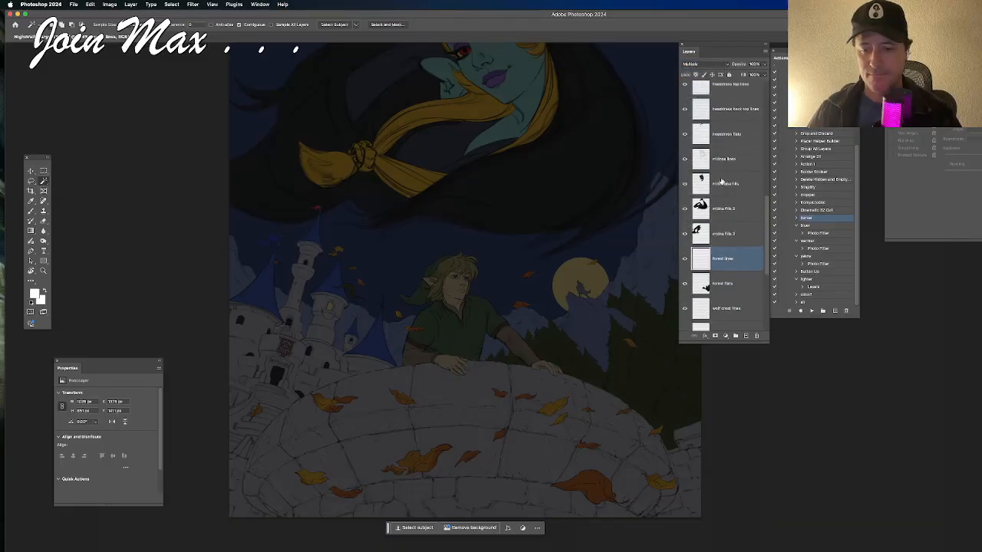
click(721, 184)
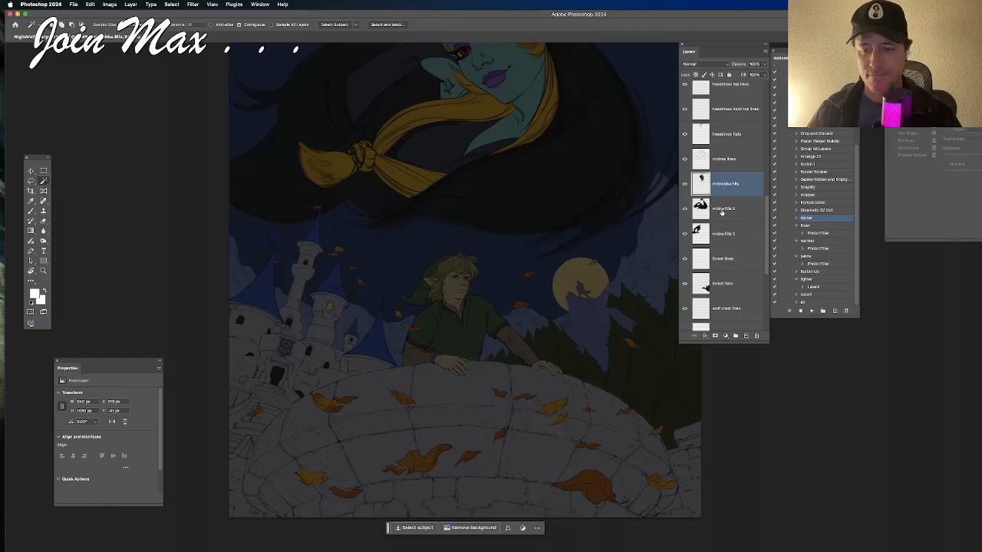
click(729, 159)
click(699, 65)
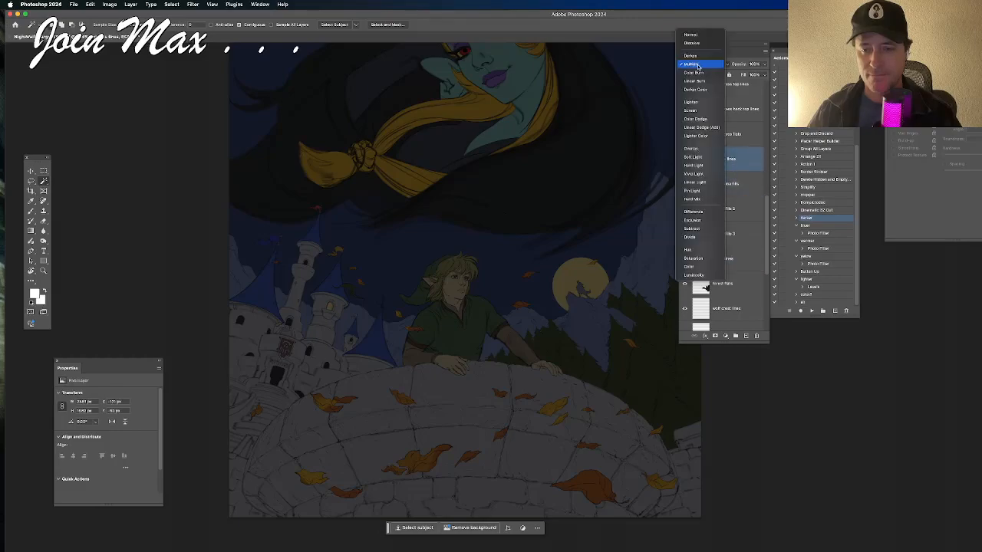
click(698, 67)
scroll(721, 154, up, 1)
scroll(721, 142, up, 1)
click(721, 129)
click(697, 67)
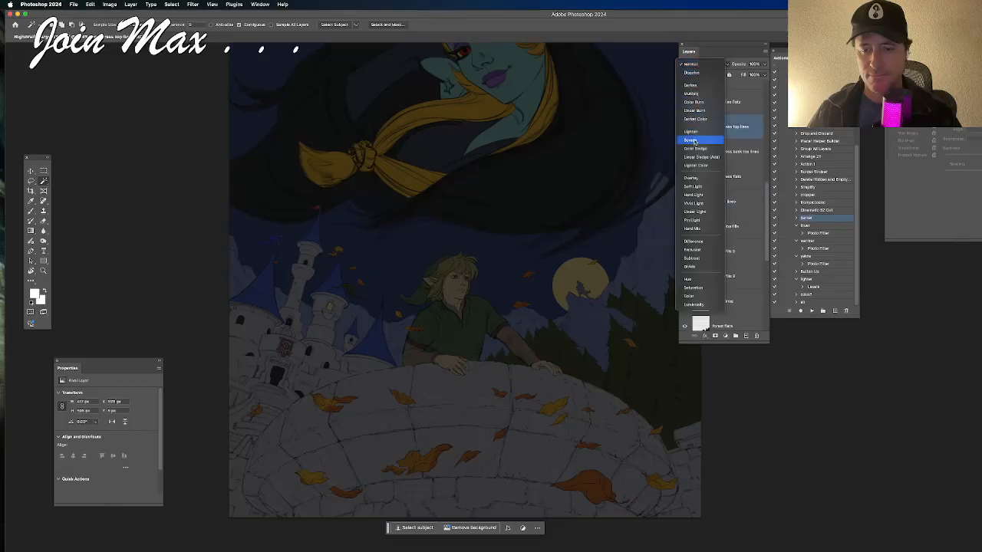
click(693, 94)
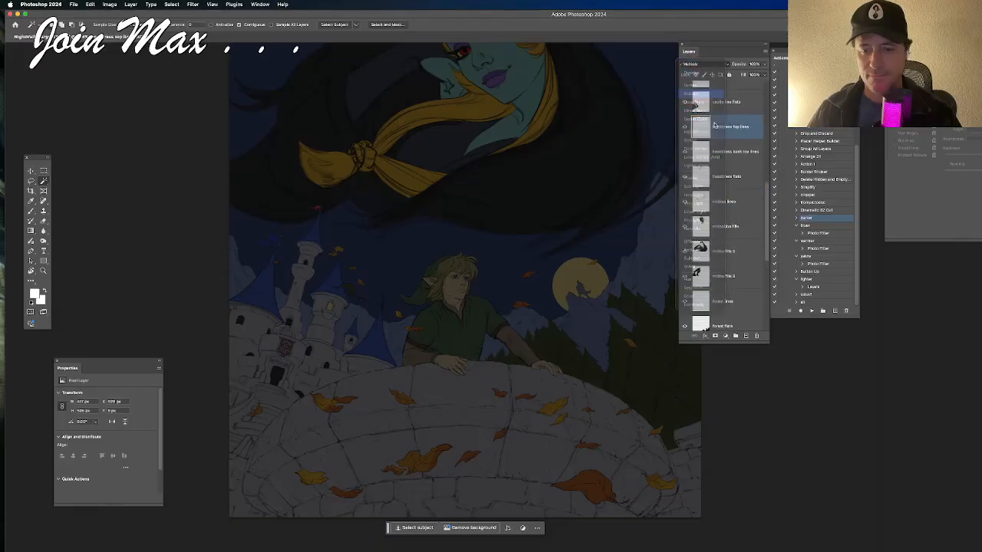
Step: Set the blend mode of the castle lines layer to Multiply
scroll(721, 154, up, 2)
click(724, 116)
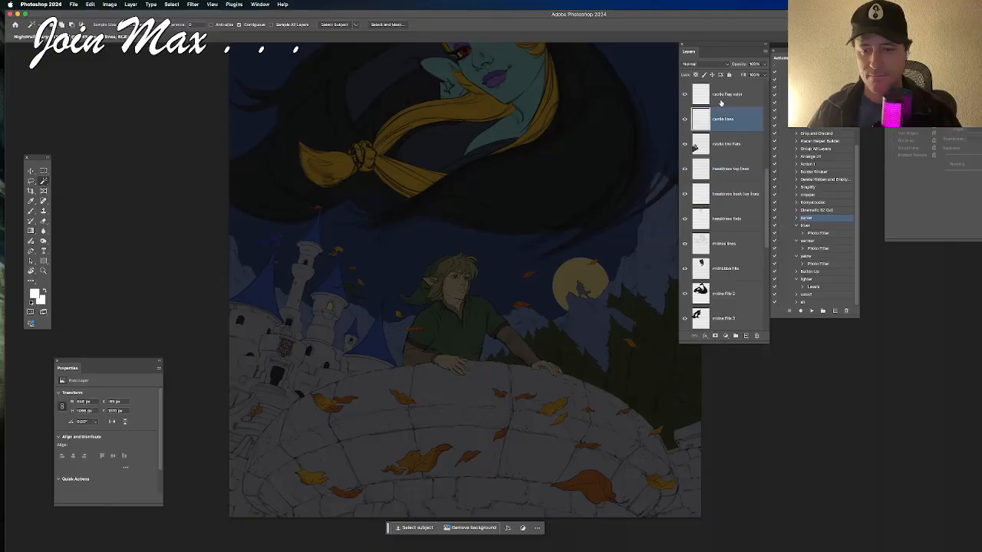
click(697, 63)
click(698, 94)
Step: Set the castle flag layer above the flag color to Multiply and rename it "castle flag lines"
scroll(722, 156, up, 2)
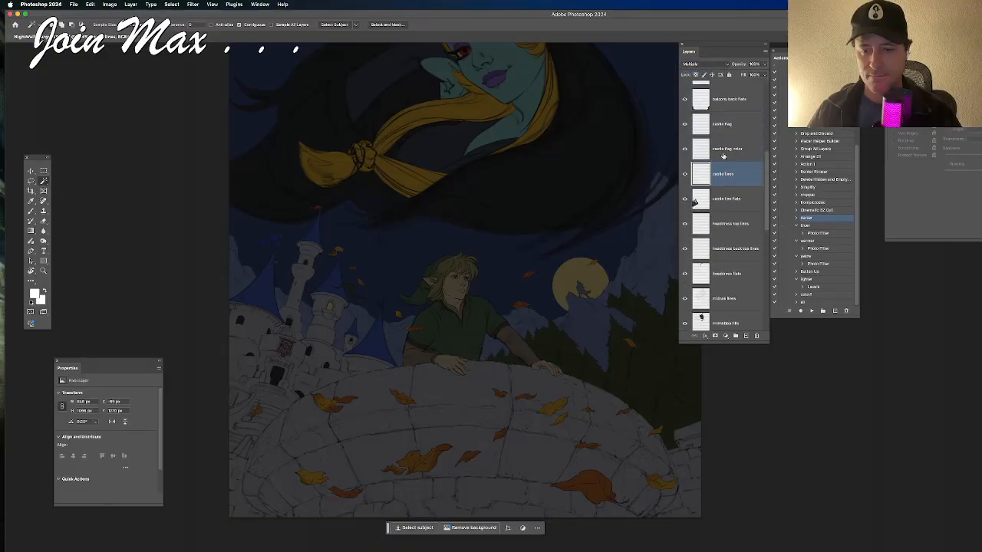
scroll(725, 123, up, 1)
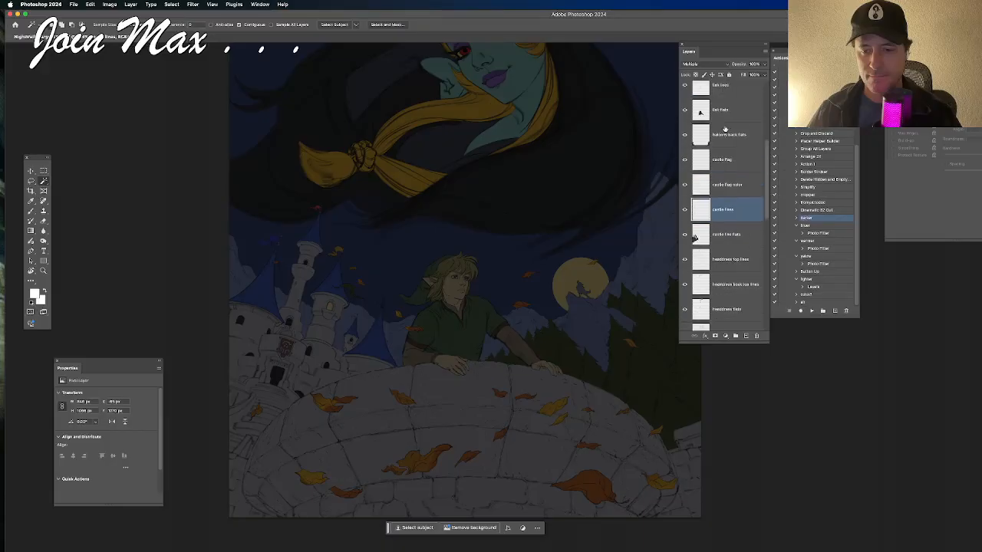
click(728, 163)
click(698, 63)
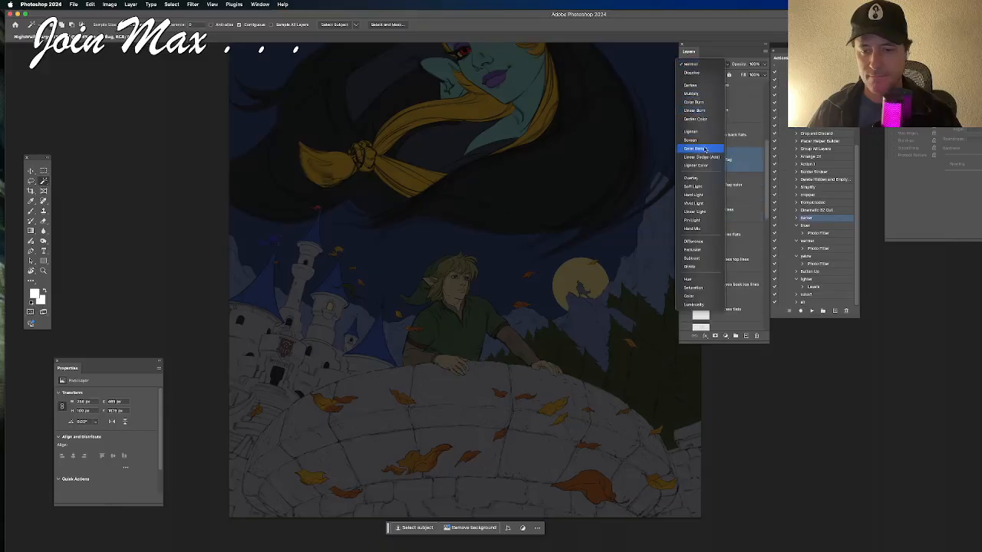
click(692, 93)
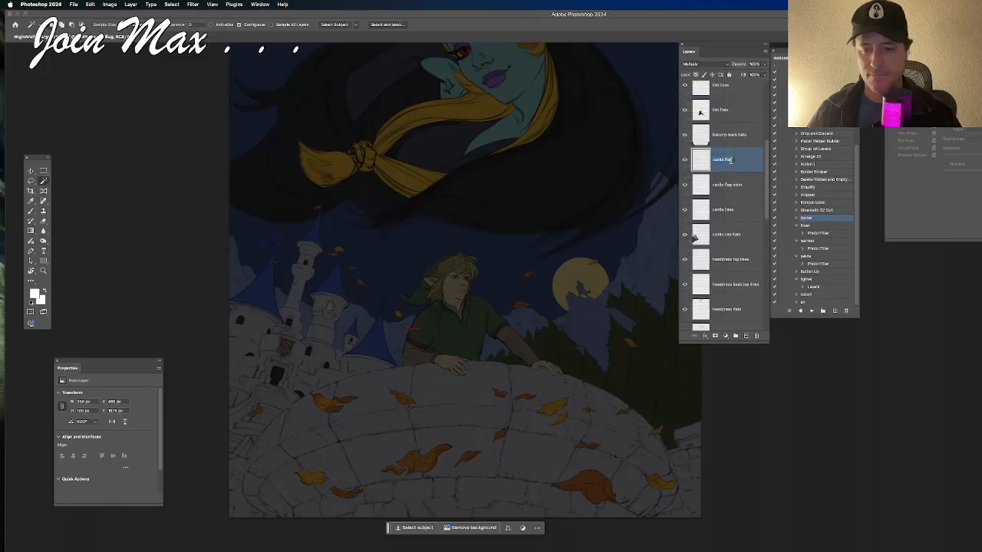
text(lines)
key(Return)
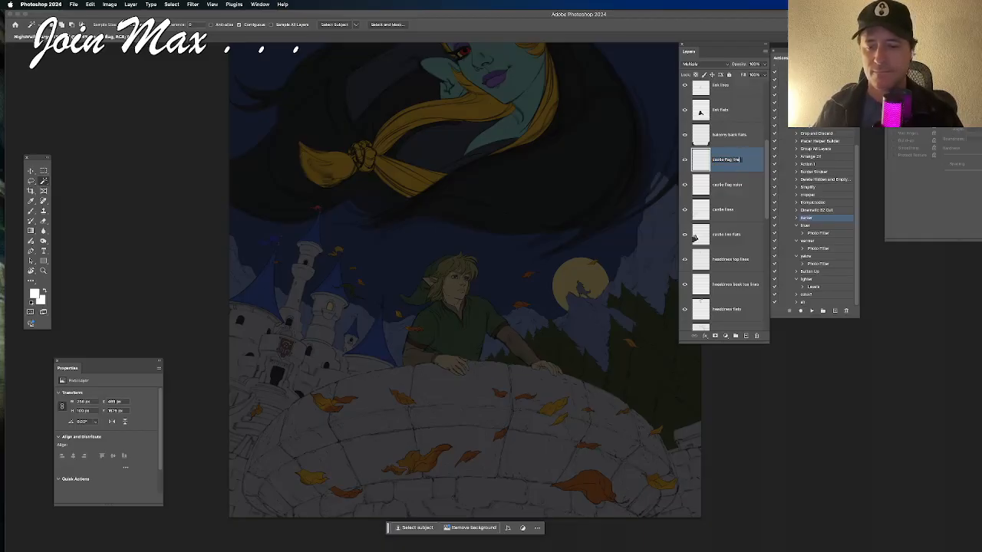
Step: Set the blend mode of the link lines and balcony lines layers to Multiply
scroll(722, 191, up, 1)
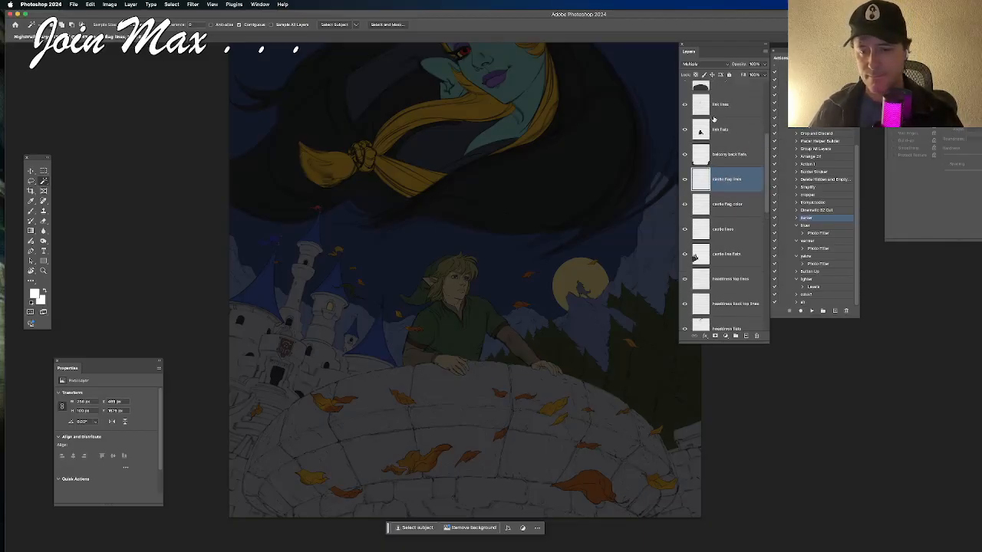
click(697, 102)
click(685, 64)
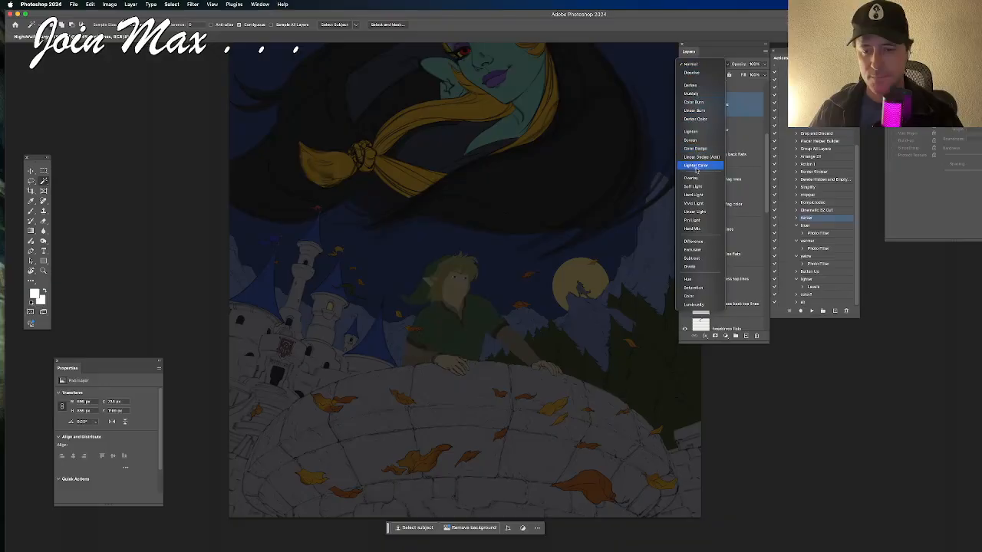
click(689, 93)
scroll(726, 168, up, 3)
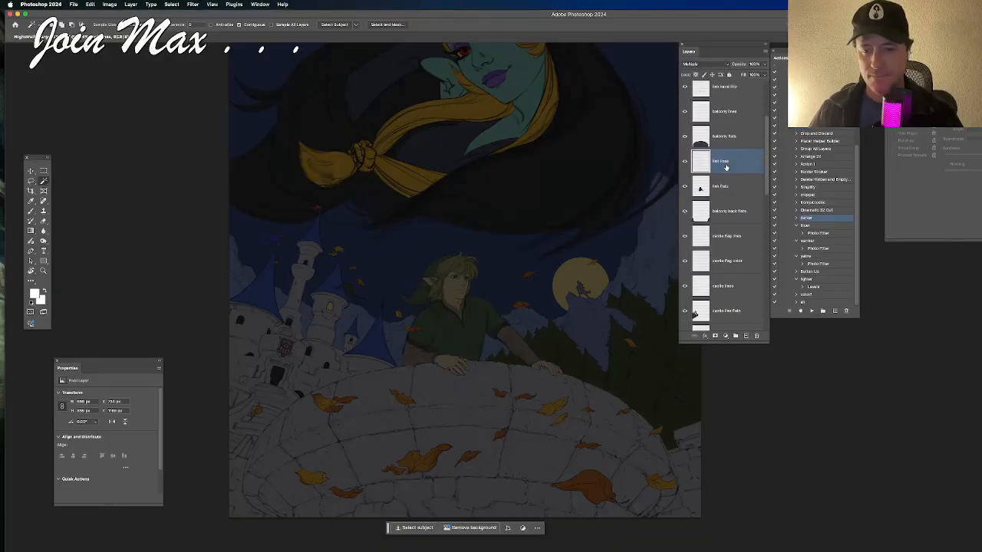
scroll(726, 173, up, 2)
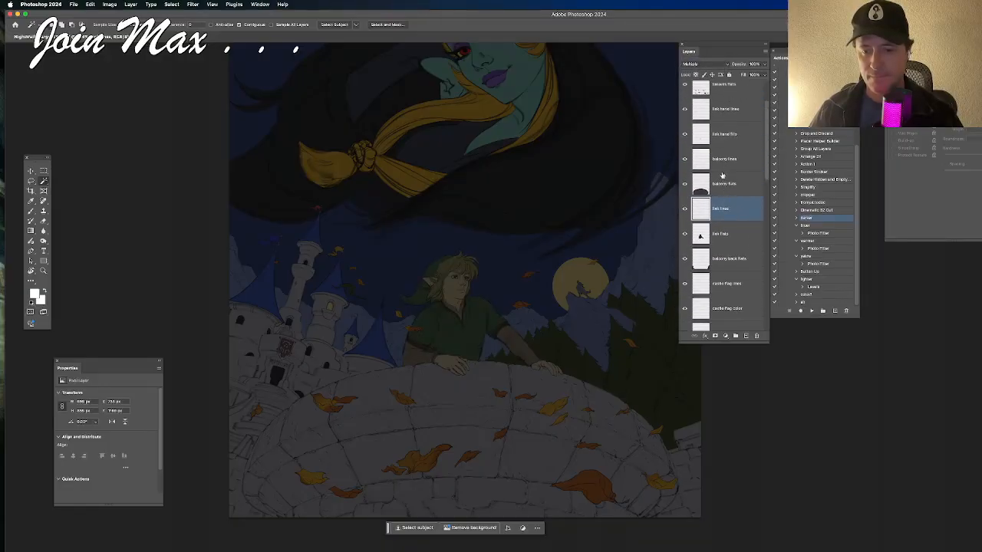
click(725, 157)
click(700, 63)
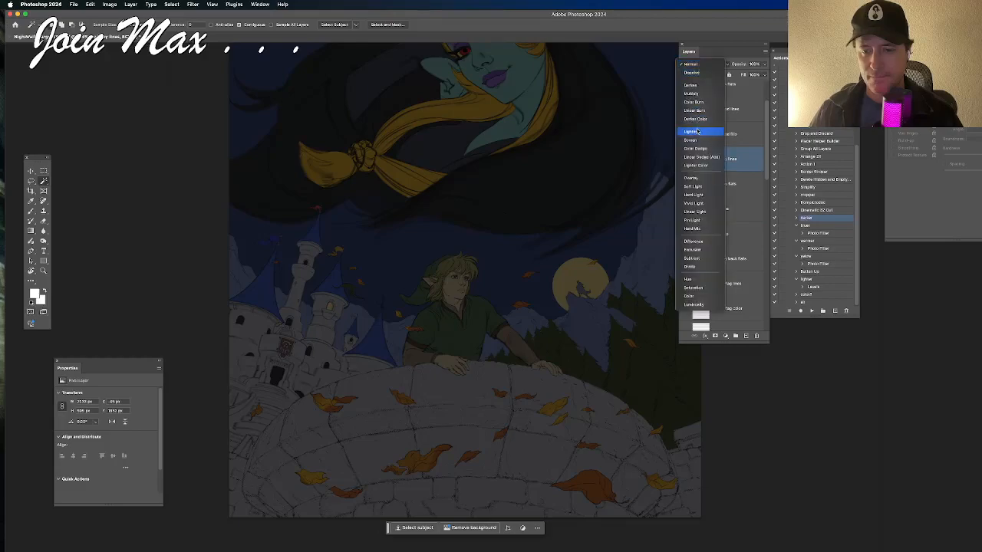
click(698, 98)
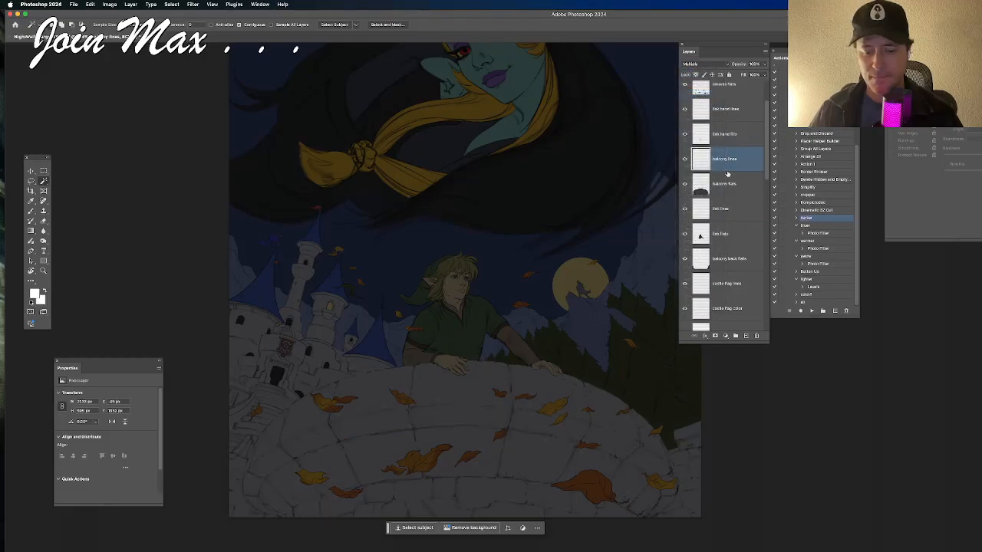
Step: Set the blend mode of the link hand lines and leaves lines layers to Multiply
scroll(717, 192, up, 2)
click(714, 146)
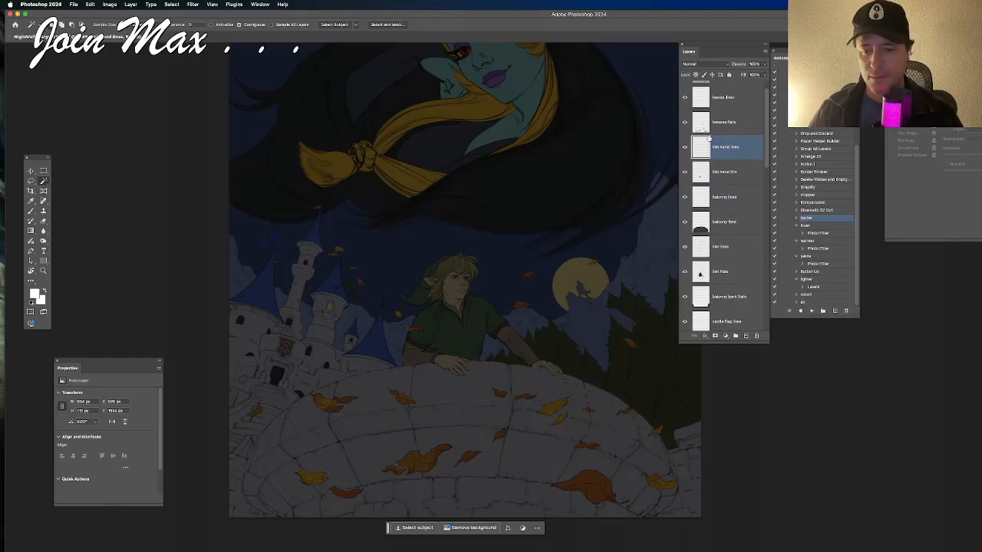
click(698, 67)
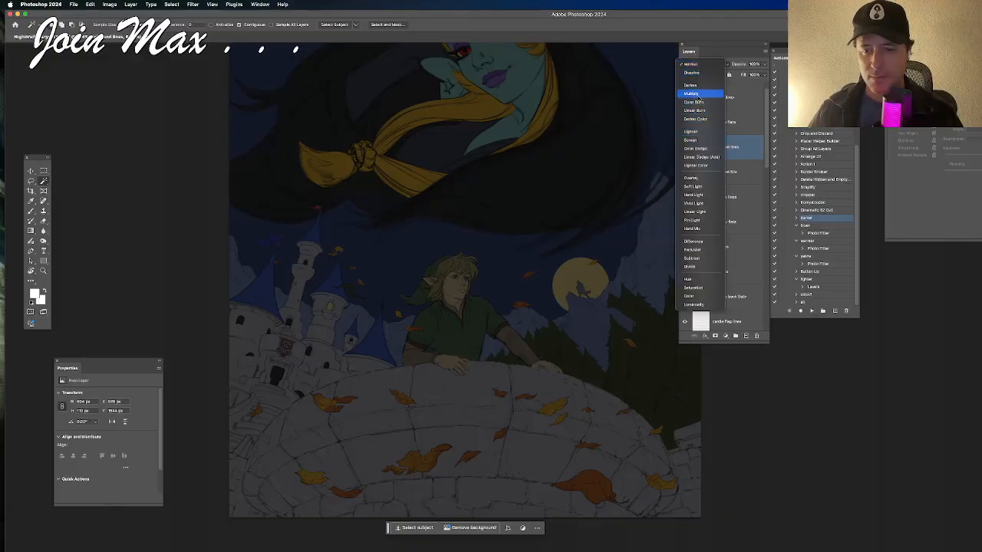
click(698, 95)
scroll(733, 211, up, 1)
click(726, 129)
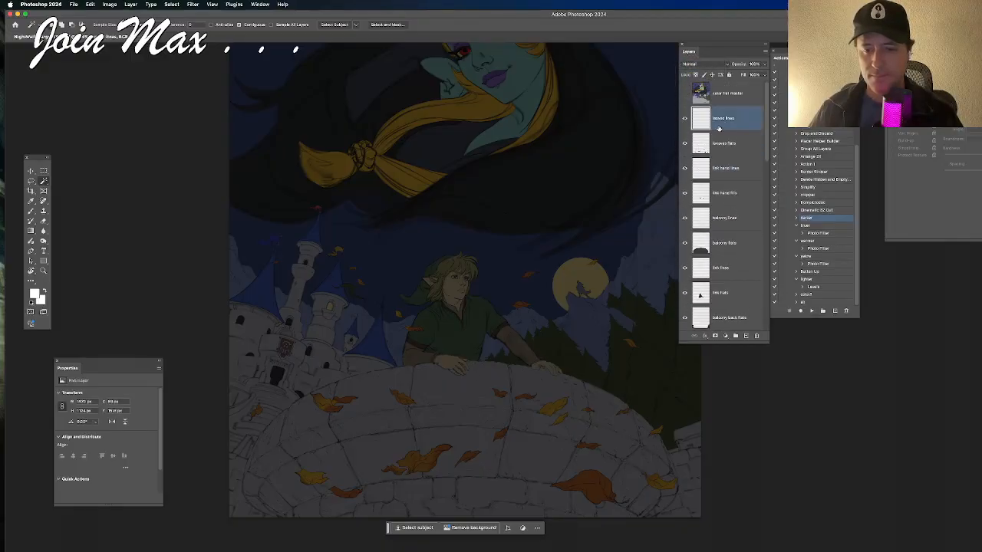
click(695, 66)
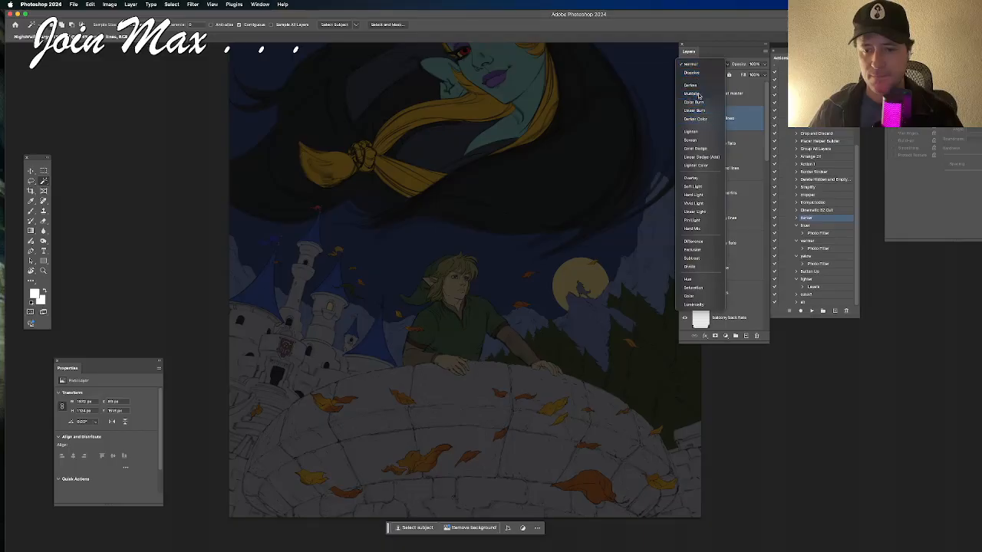
click(692, 93)
Step: Select the leaves flats layer, look over the whole illustration and save the document
click(729, 144)
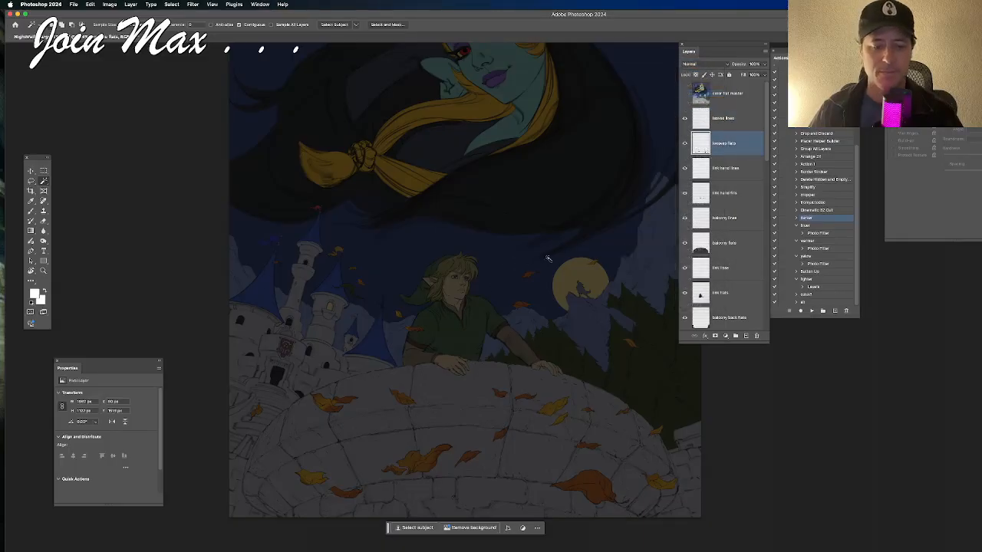
scroll(486, 351, down, 3)
scroll(486, 351, up, 6)
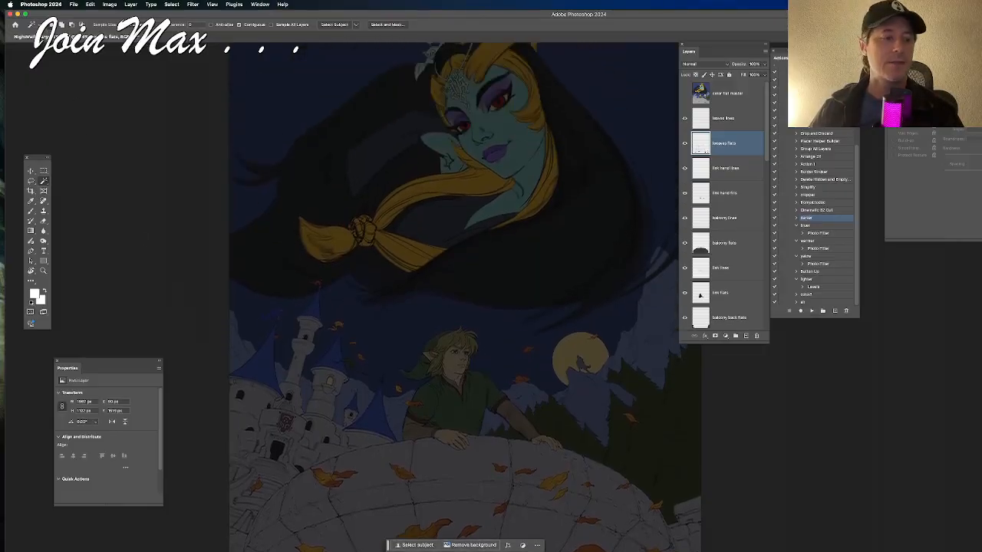
click(80, 5)
click(79, 82)
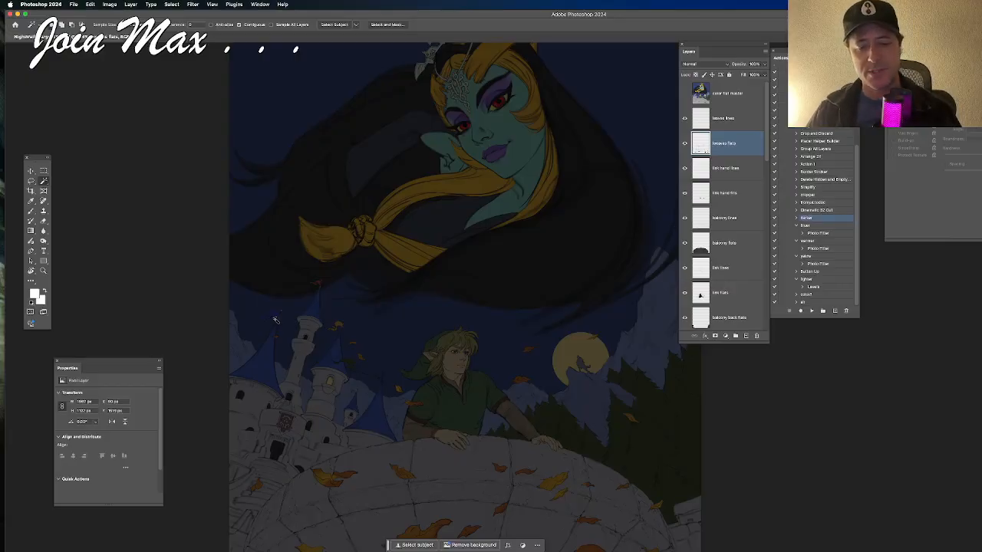
scroll(276, 321, down, 4)
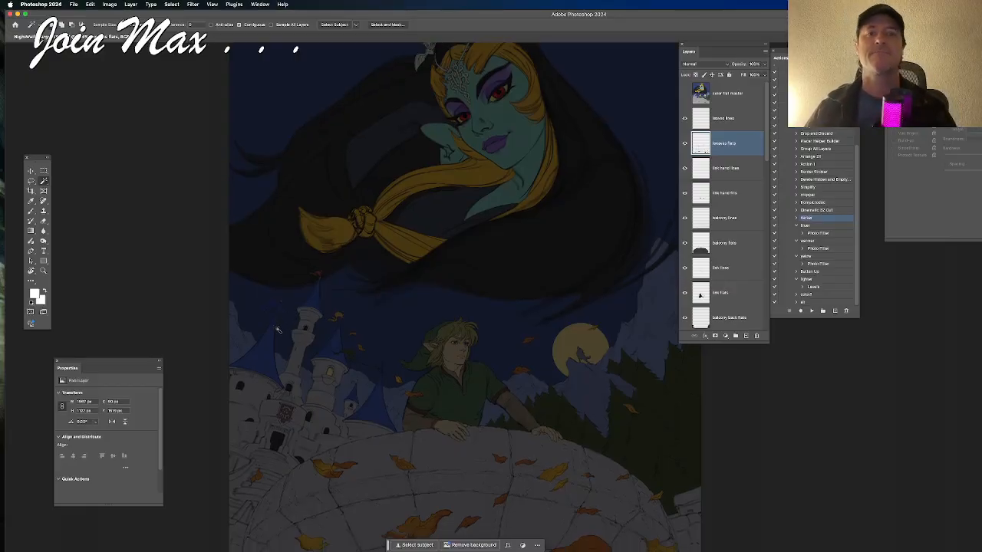
Step: Close the darkened Zelda illustration and switch to Adobe Bridge with the New Zelda Exports folder
scroll(272, 328, up, 2)
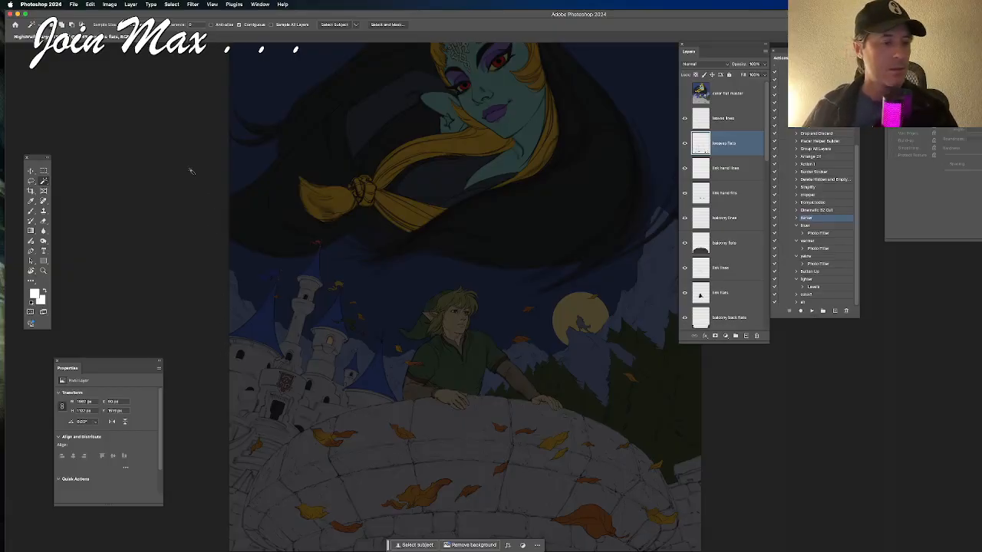
click(73, 4)
click(92, 53)
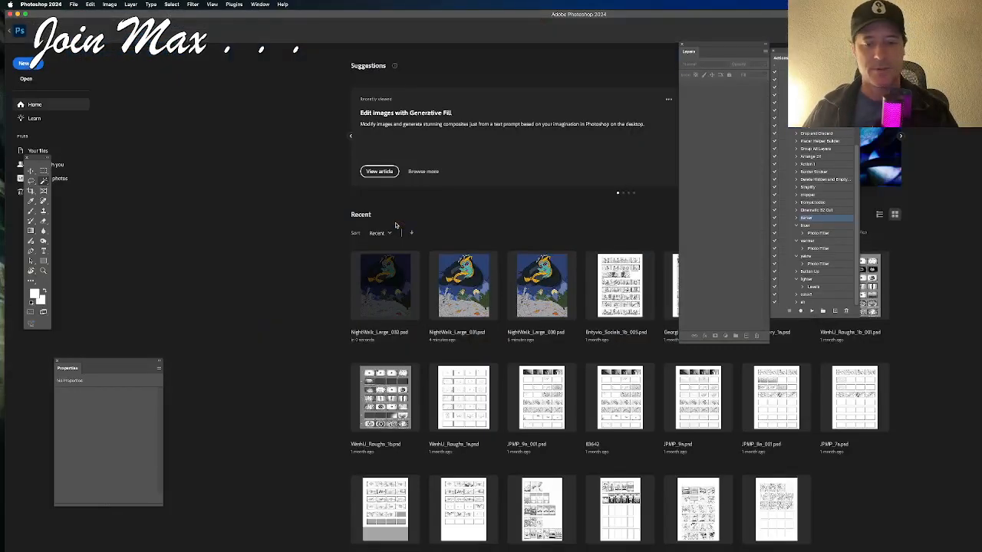
mouse_move(398, 545)
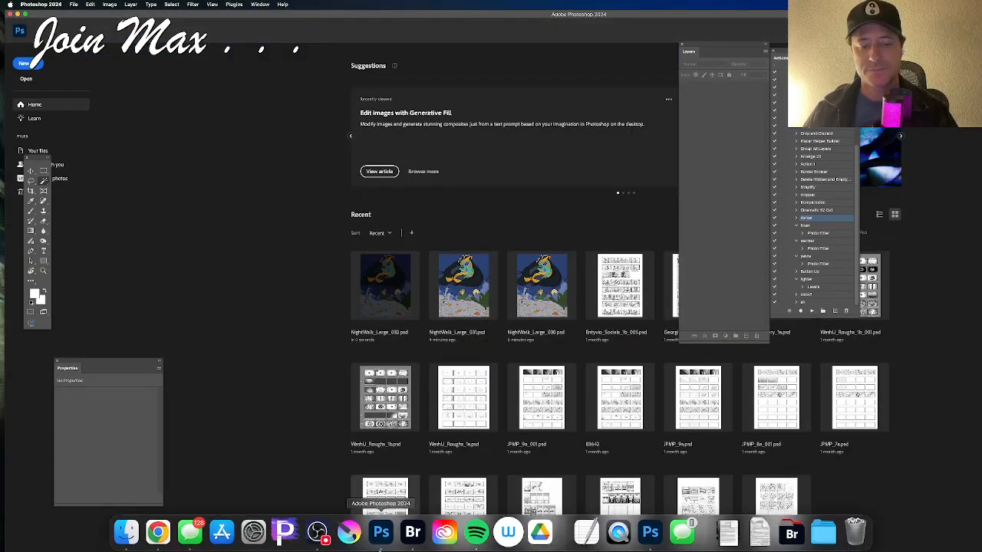
click(403, 540)
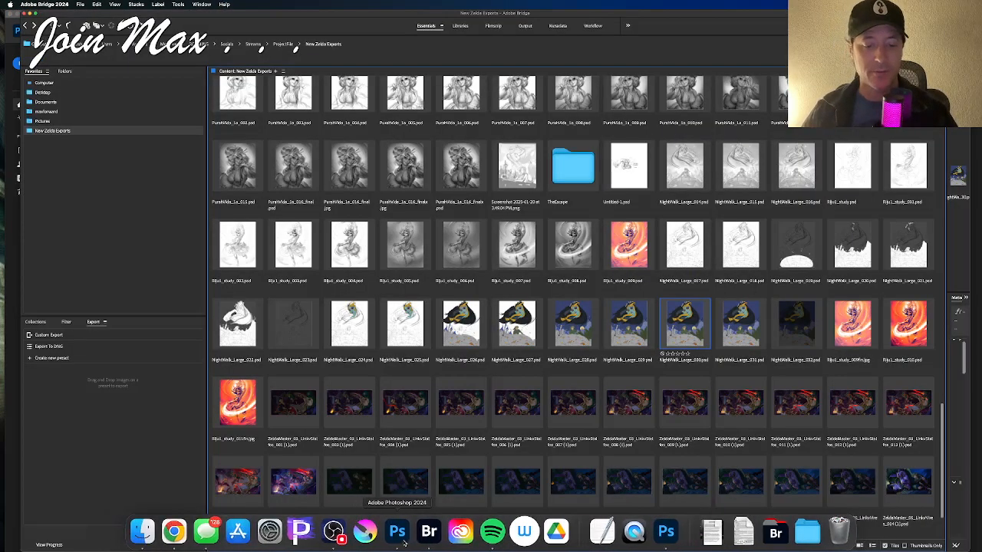
Step: Browse the New Zelda Exports folder and preview the ZeldaMaster_12 Moblin Madness versions 008 to 010 at full screen
scroll(493, 371, down, 2)
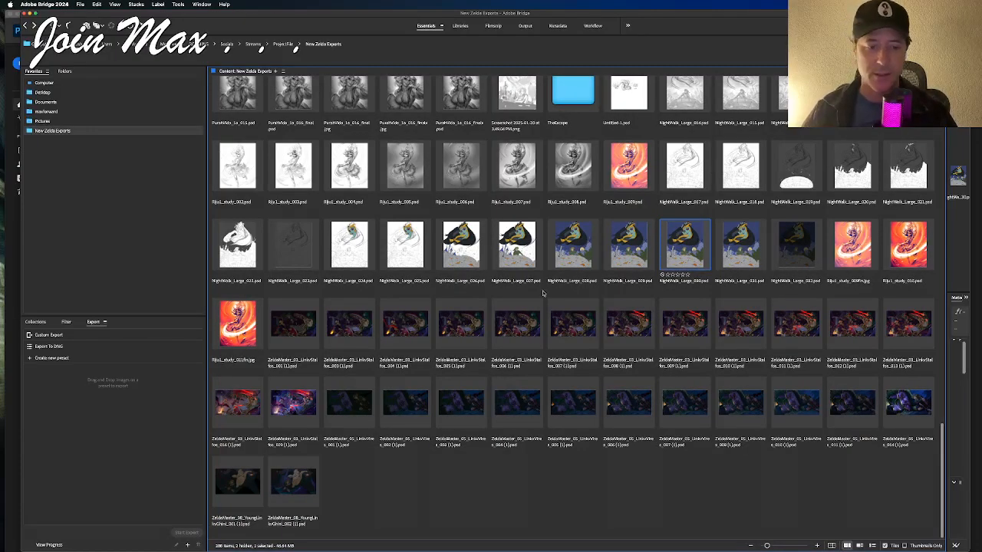
scroll(539, 299, up, 15)
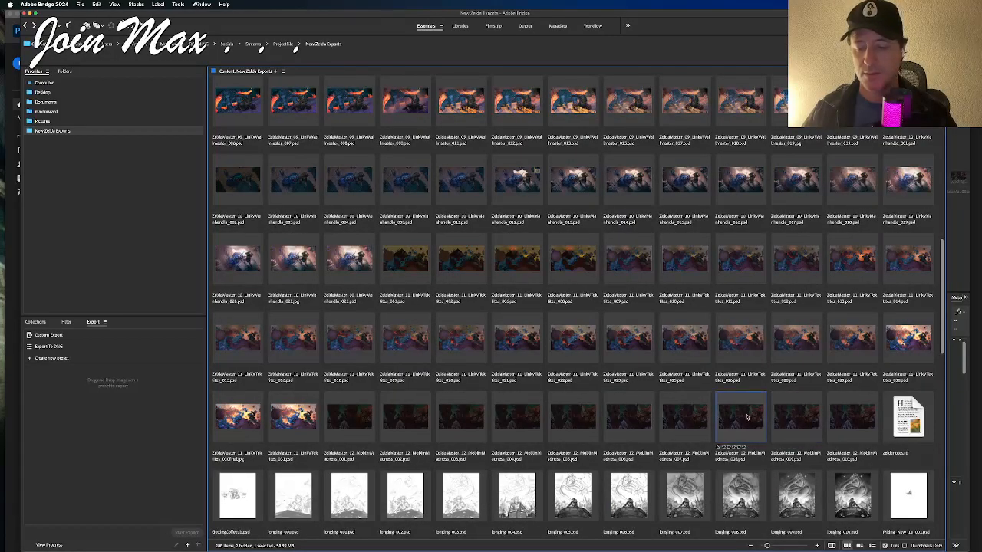
key(space)
key(Right)
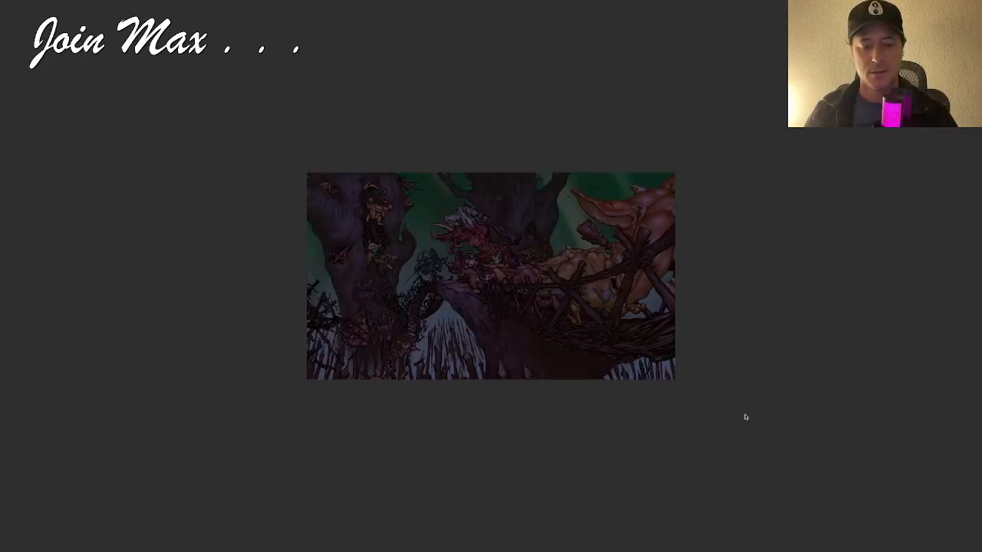
key(space)
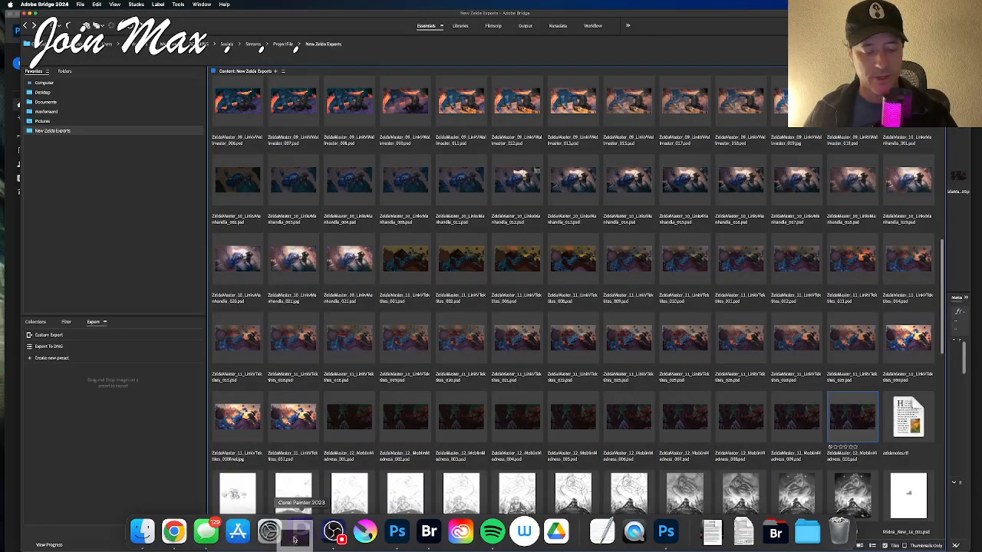
Step: Quit Photoshop and switch to Corel Painter with the Moblin Madness painting
click(398, 532)
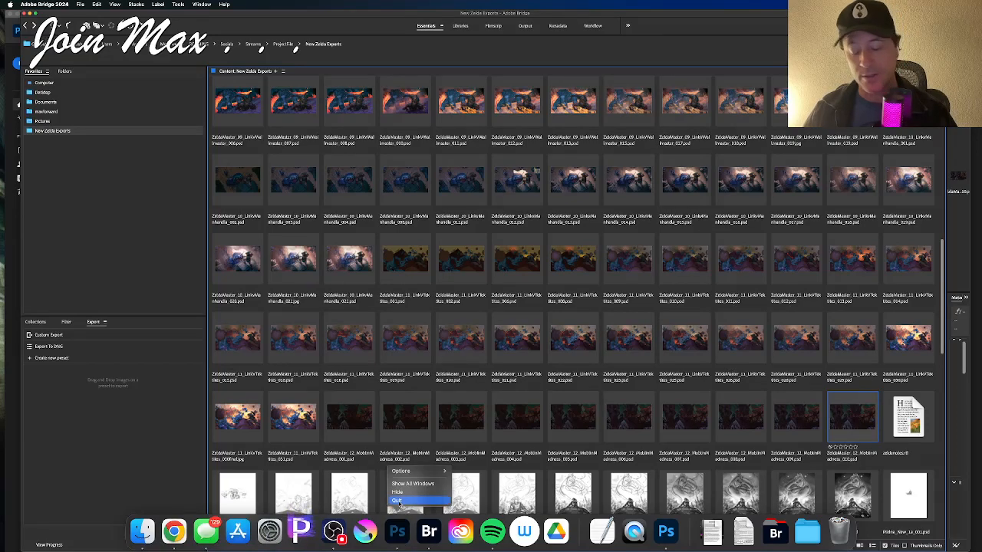
click(396, 504)
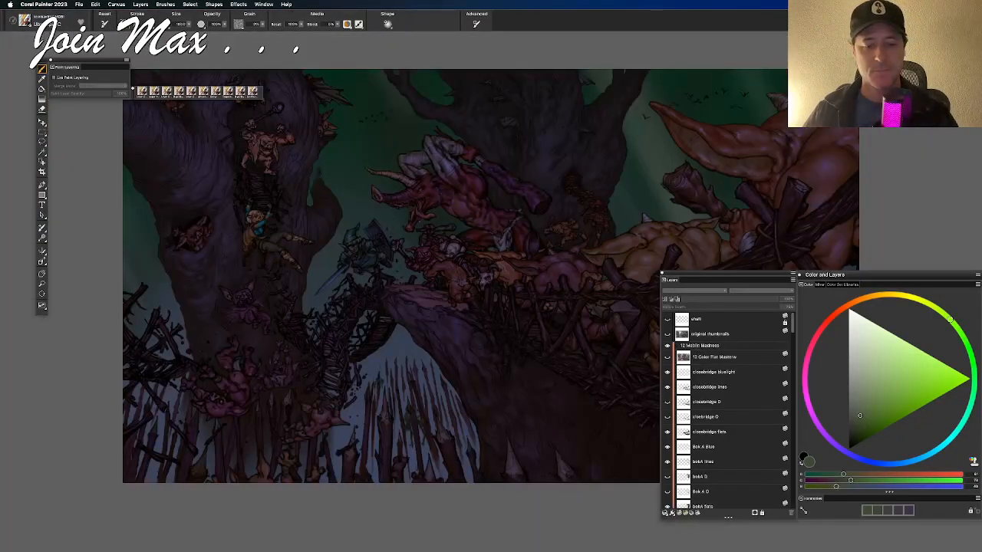
Step: Narrow the Layers and Color palettes and move them to opposite sides of the canvas
key(super+plus)
key(super+plus)
mouse_move(748, 277)
mouse_down()
mouse_move(651, 268)
mouse_move(670, 233)
mouse_move(897, 126)
mouse_move(798, 157)
mouse_move(775, 303)
mouse_move(748, 326)
mouse_move(749, 274)
mouse_up()
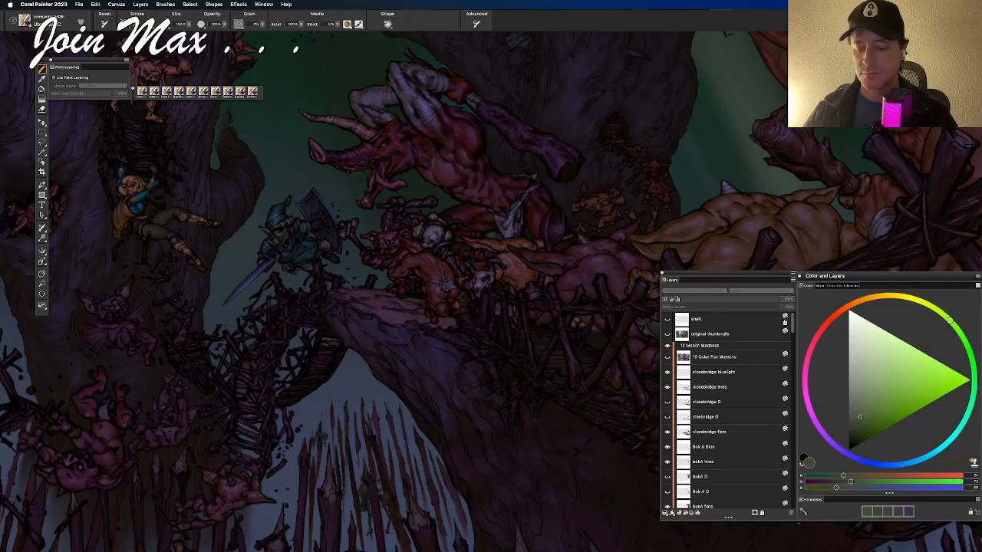
drag(797, 520, 773, 527)
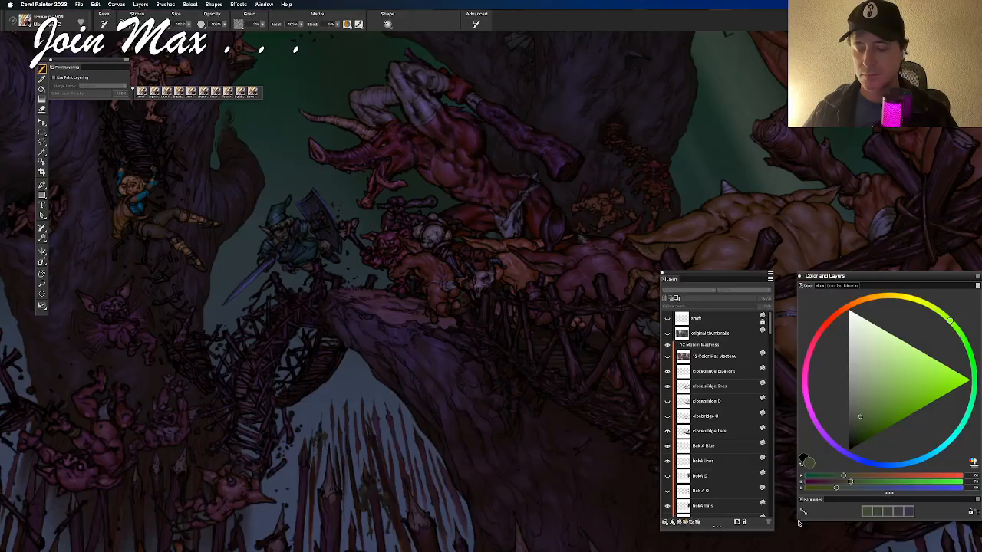
drag(798, 521, 824, 522)
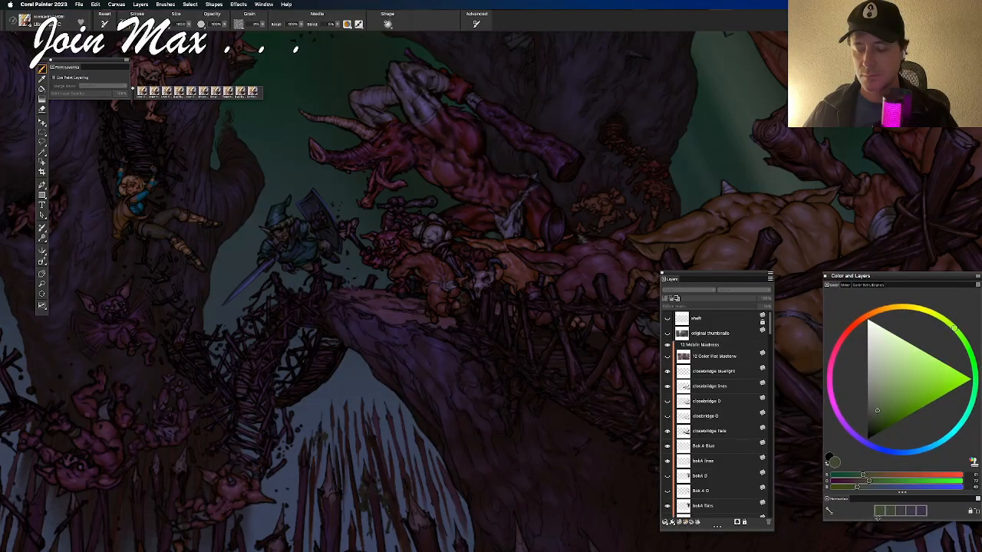
drag(910, 275, 148, 331)
drag(682, 279, 838, 287)
Step: Examine the Moblin Madness painting, from the spikes at its base up to the leaping horned monster and the trees
scroll(545, 372, up, 3)
scroll(545, 371, down, 5)
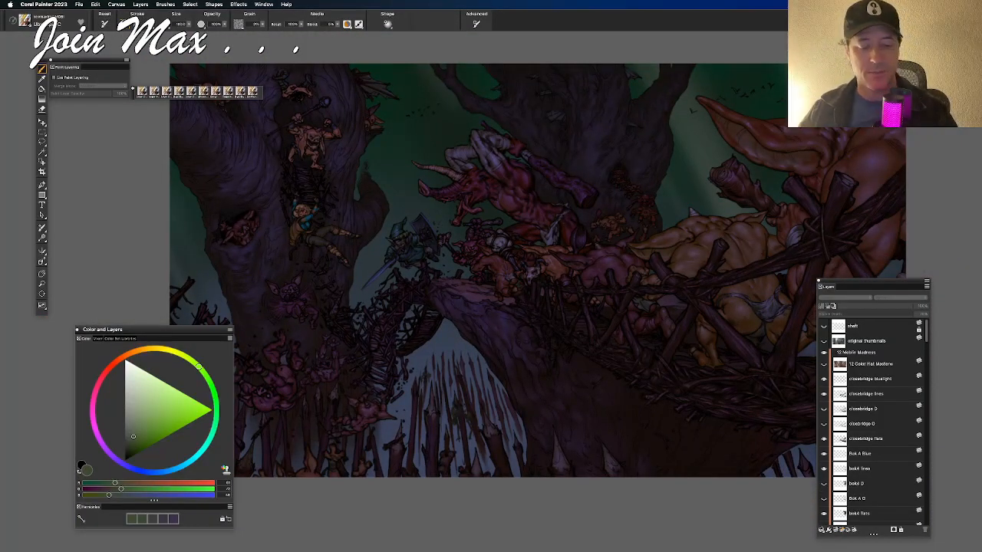
drag(565, 360, 619, 282)
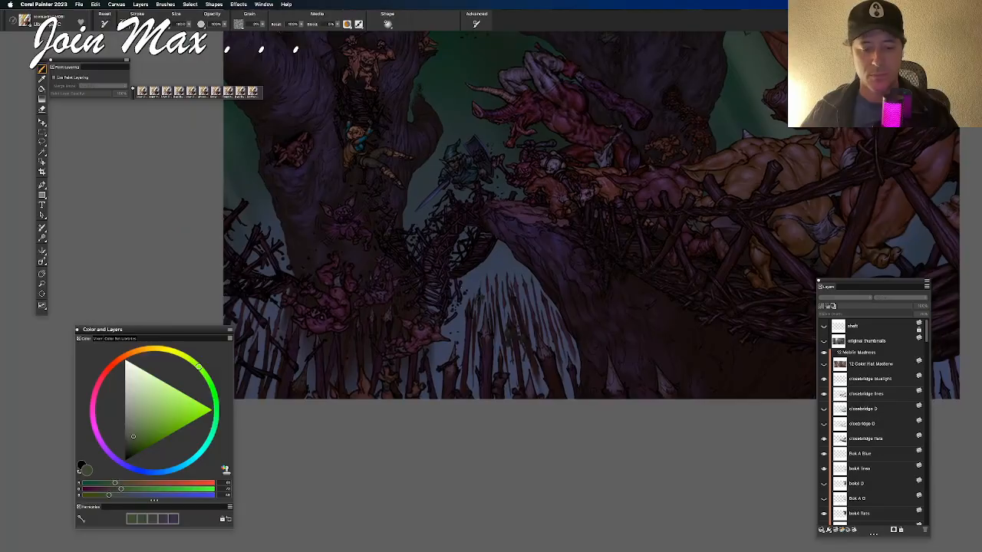
scroll(537, 231, up, 3)
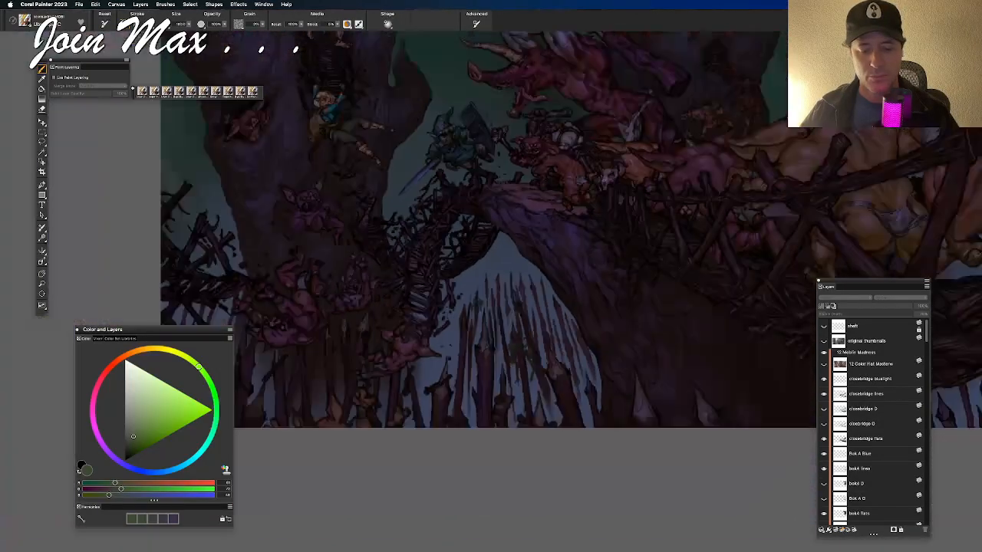
drag(465, 315, 489, 288)
scroll(489, 288, up, 4)
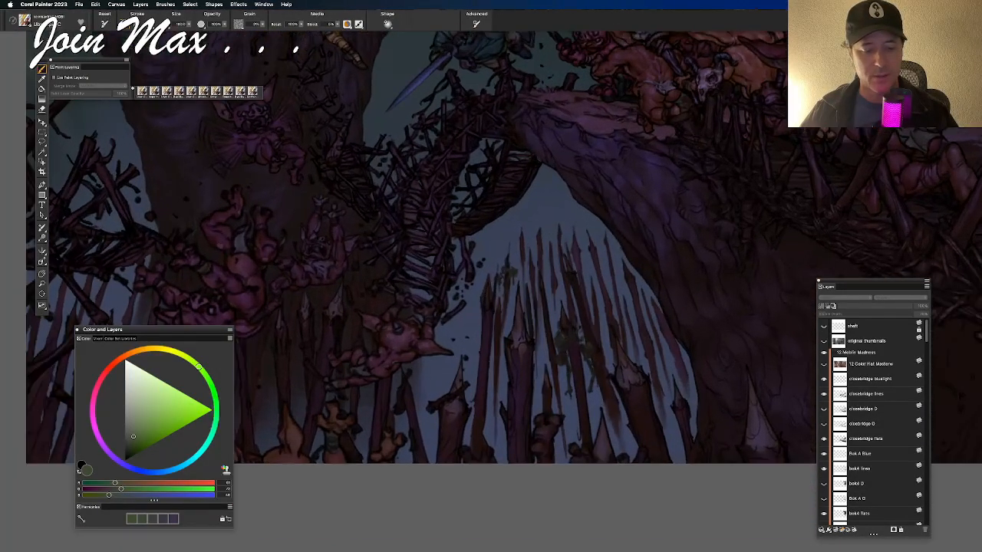
drag(510, 254, 469, 391)
mouse_move(575, 180)
mouse_down()
mouse_move(504, 410)
mouse_move(450, 418)
mouse_move(444, 386)
mouse_up()
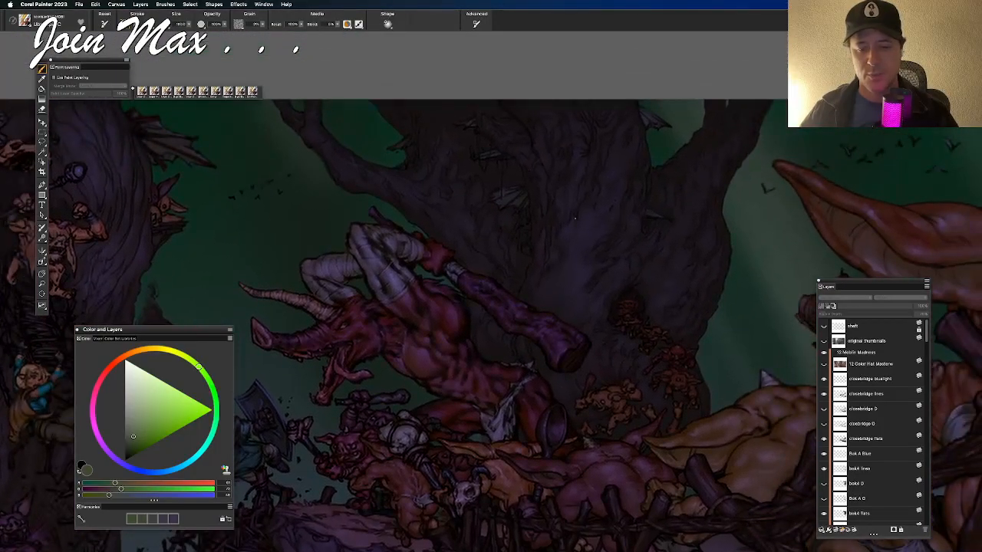
mouse_move(535, 383)
mouse_down()
mouse_move(542, 330)
mouse_move(588, 322)
mouse_move(541, 358)
mouse_move(582, 236)
mouse_up()
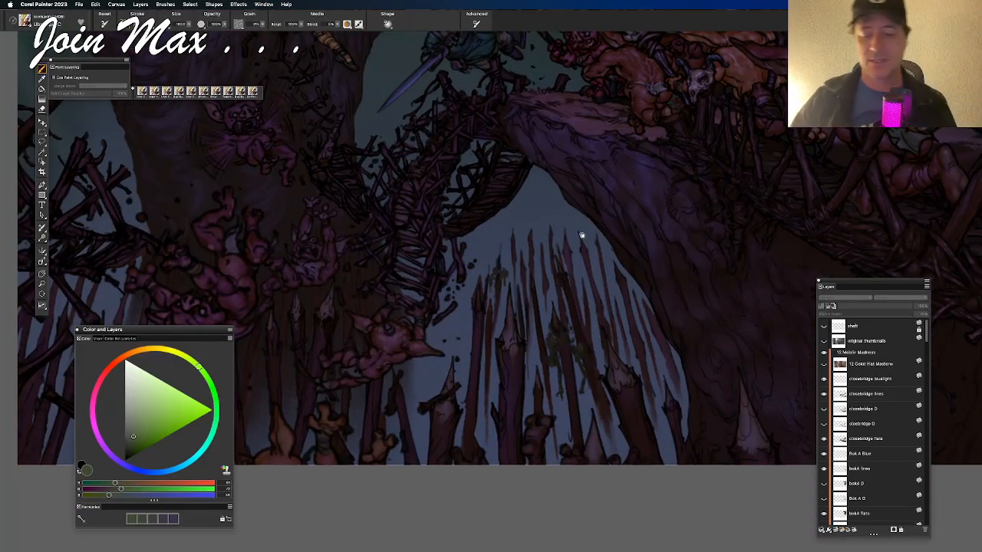
Step: Select the spikes flats layer from a foreground spike in the painting and activate the Brush tool
key(f)
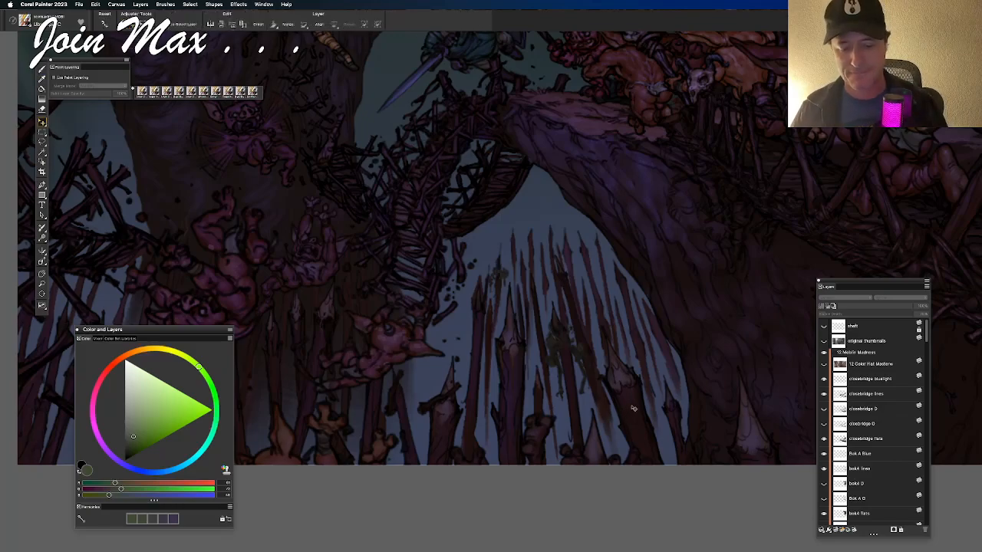
right_click(634, 405)
click(636, 406)
scroll(834, 419, down, 15)
scroll(834, 419, down, 15)
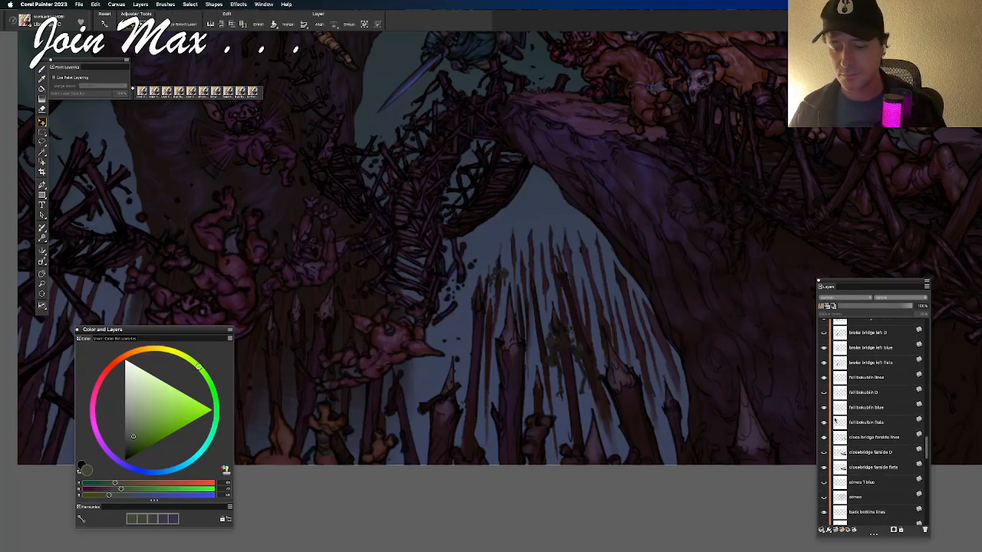
drag(756, 400, 669, 396)
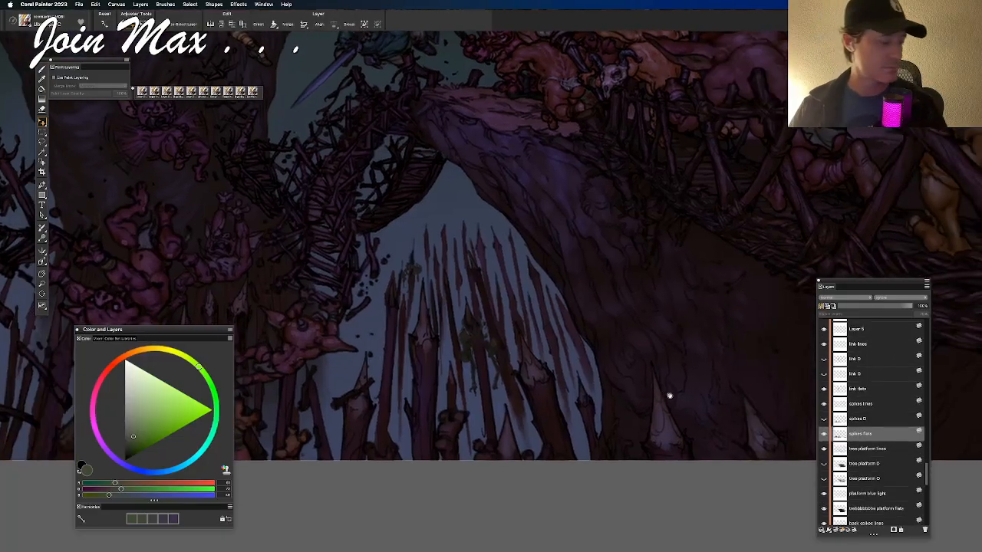
key(b)
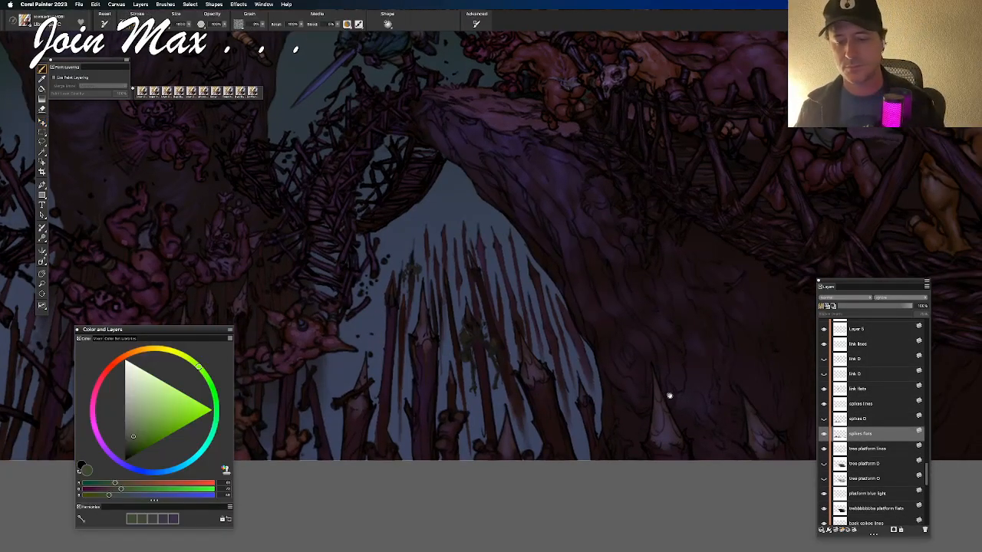
Step: Sample the dark color of a foreground spike and shift it to a lighter muted purple
alt+click(541, 392)
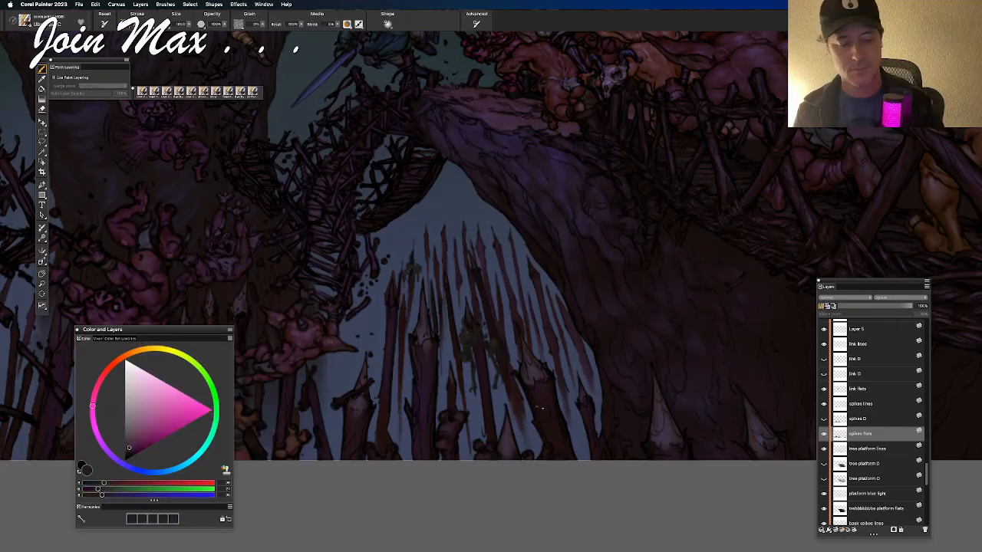
click(114, 484)
click(108, 490)
drag(109, 496, 119, 497)
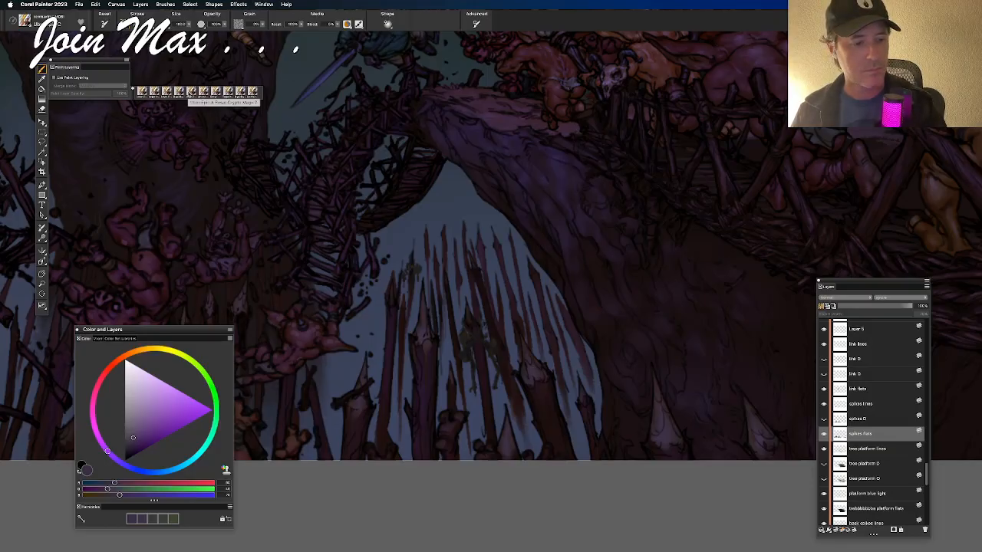
Step: Choose another brush variant, sample the dark spike color and shift it to a muted blue-violet
click(227, 92)
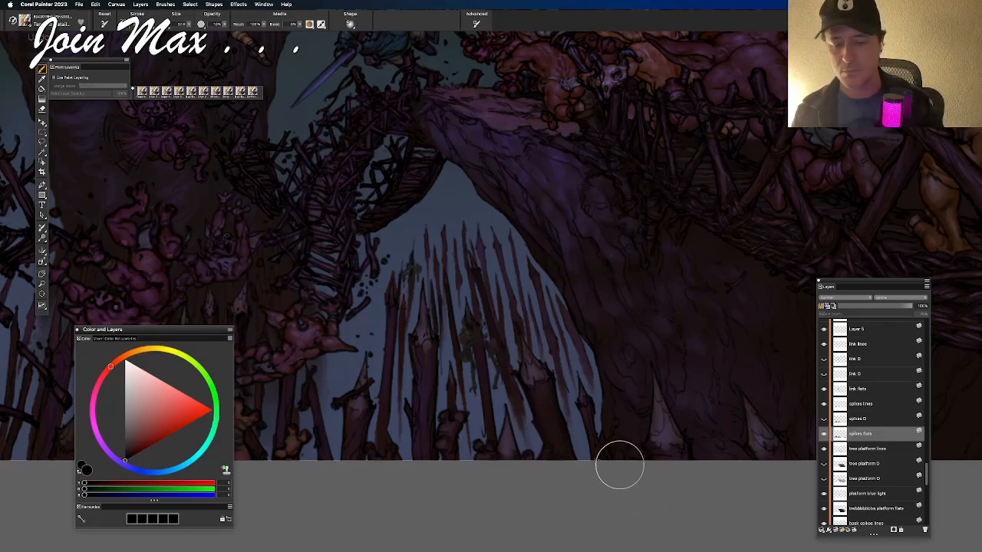
alt+click(538, 384)
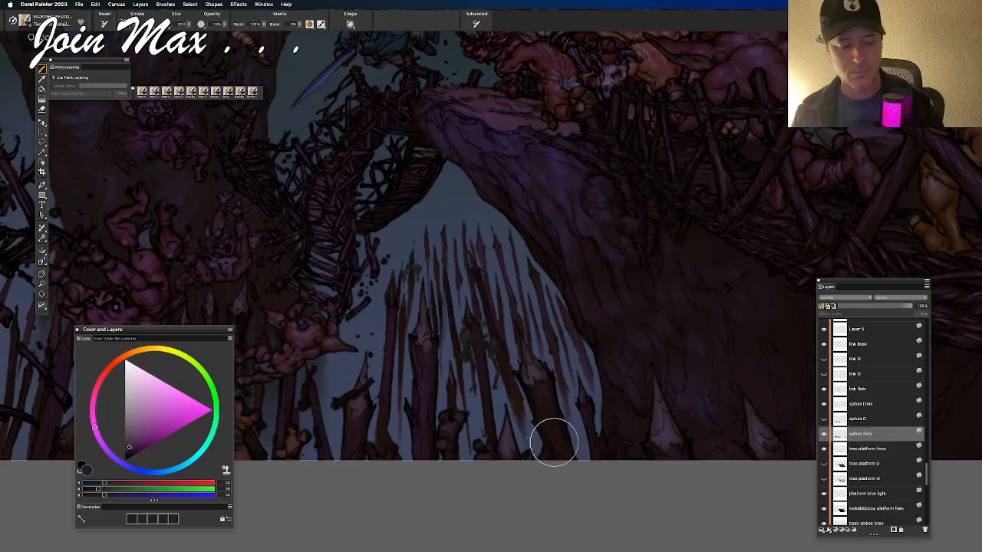
click(109, 489)
click(116, 496)
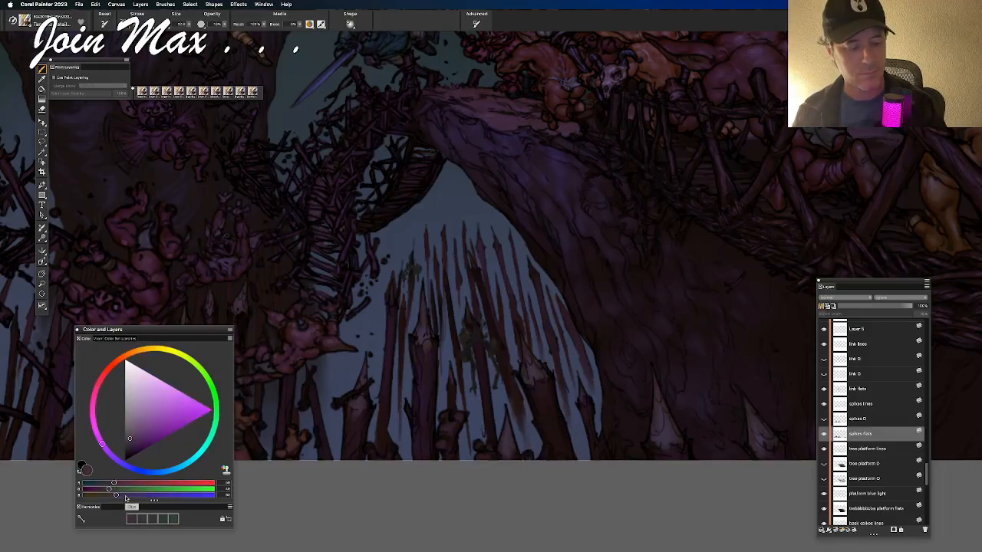
click(126, 496)
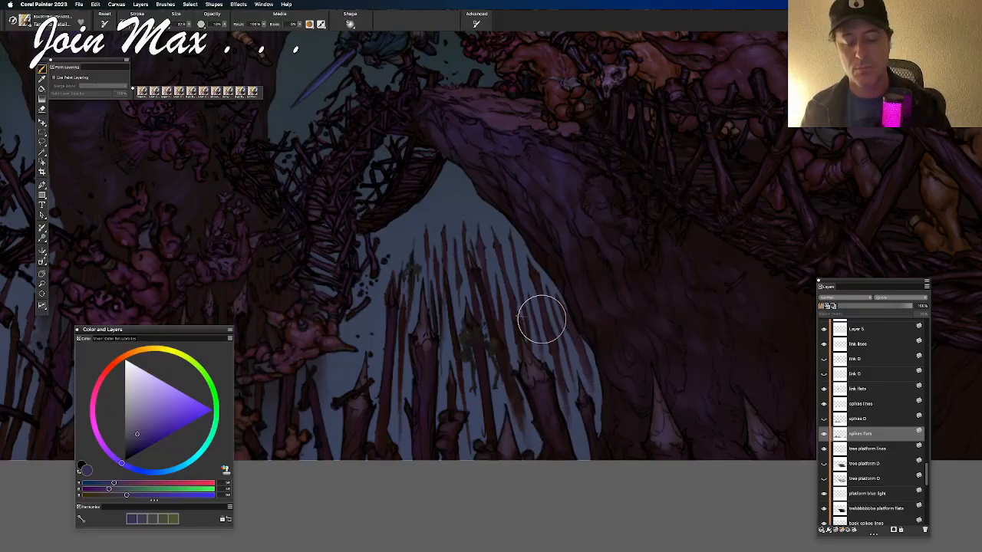
Step: Brush muted blue-violet light onto the spikes, from the central opening across to those beneath the falling goblins at the painting's edge
drag(483, 445, 478, 409)
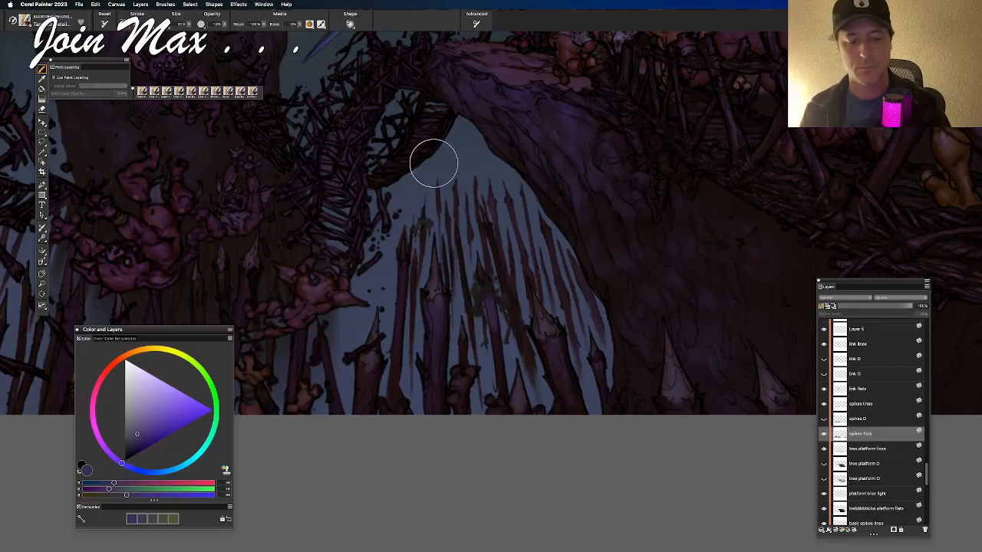
drag(372, 385, 421, 394)
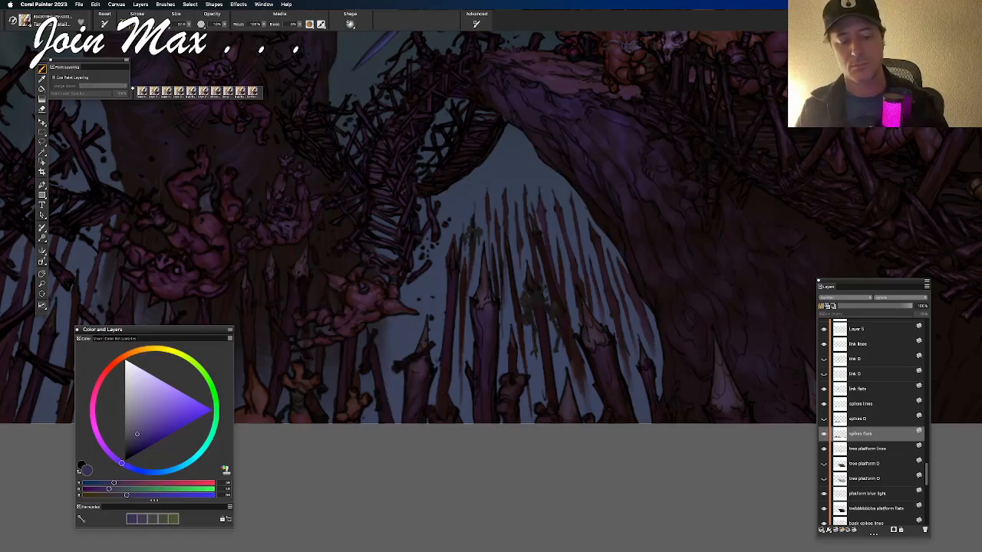
drag(349, 327, 399, 324)
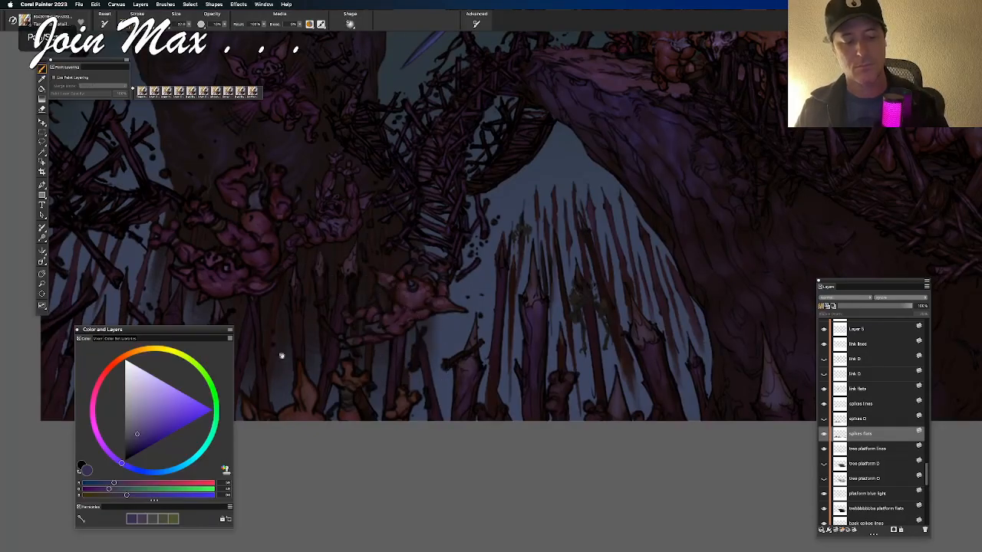
drag(294, 290, 359, 295)
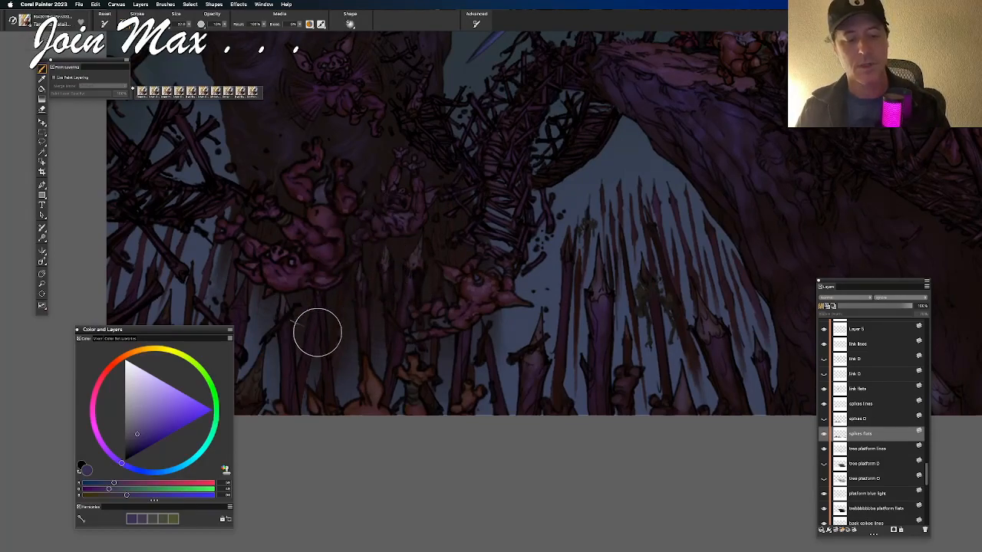
drag(319, 319, 403, 321)
drag(373, 380, 388, 253)
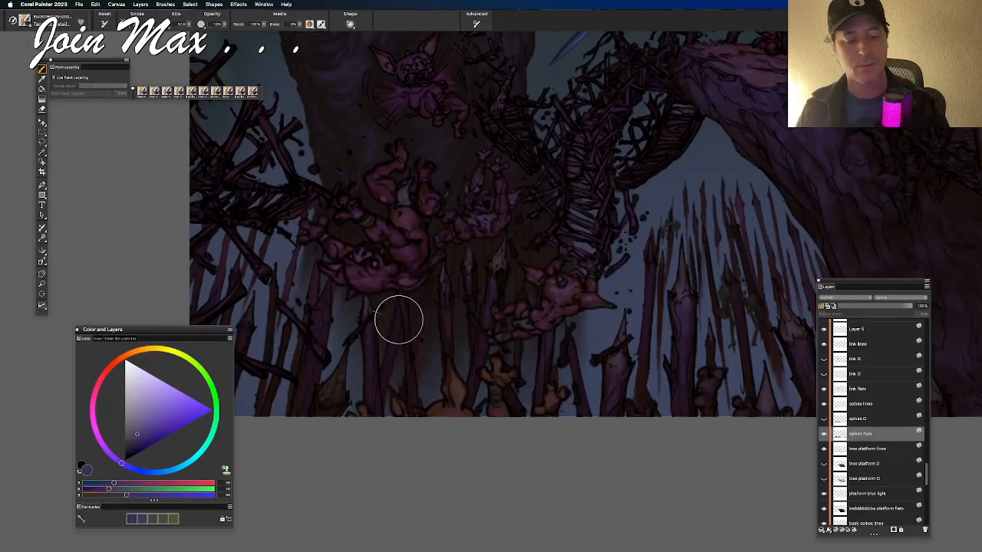
drag(320, 314, 394, 299)
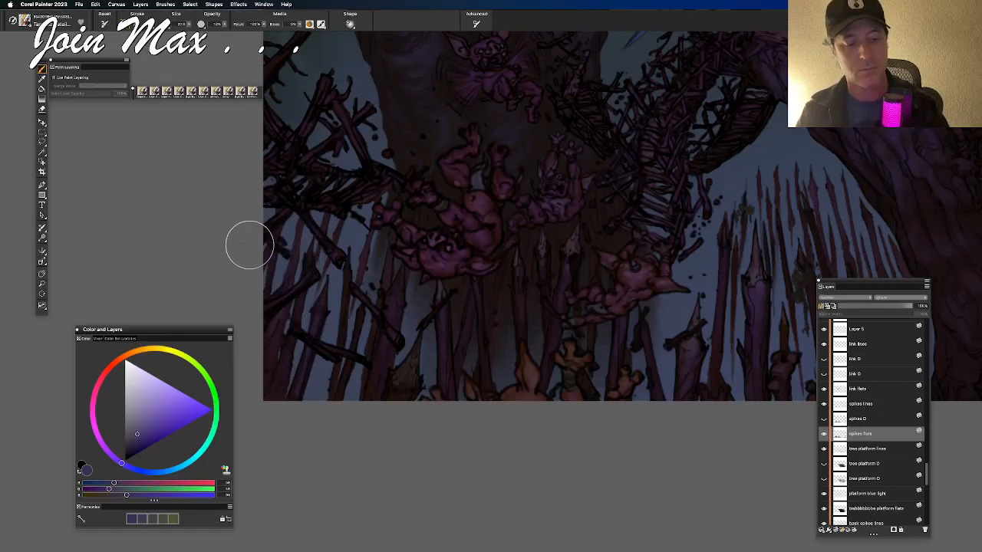
drag(471, 388, 363, 371)
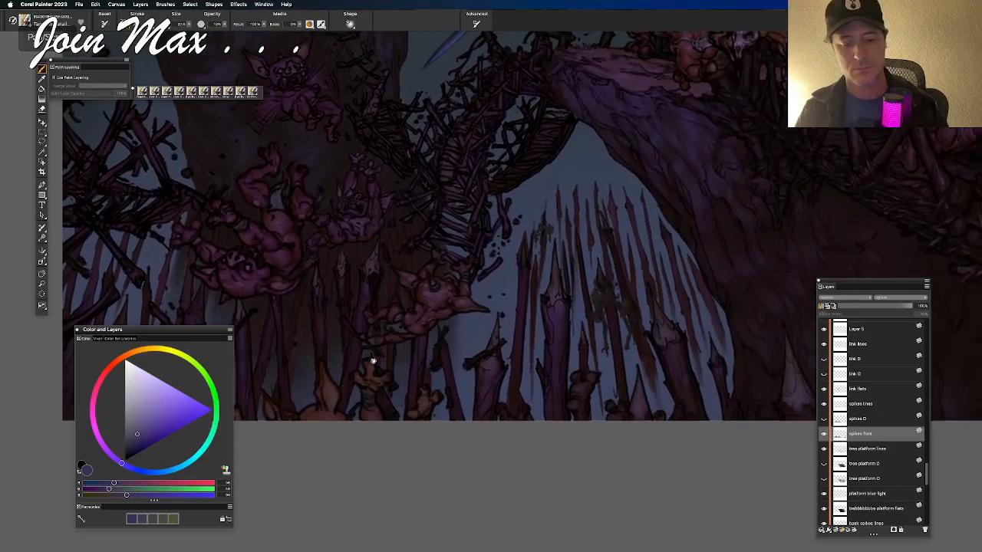
Step: Sample the tall central spike's color, shift it to a lighter blue-violet and brush it onto the spikes toward the large trunk's base
alt+click(554, 291)
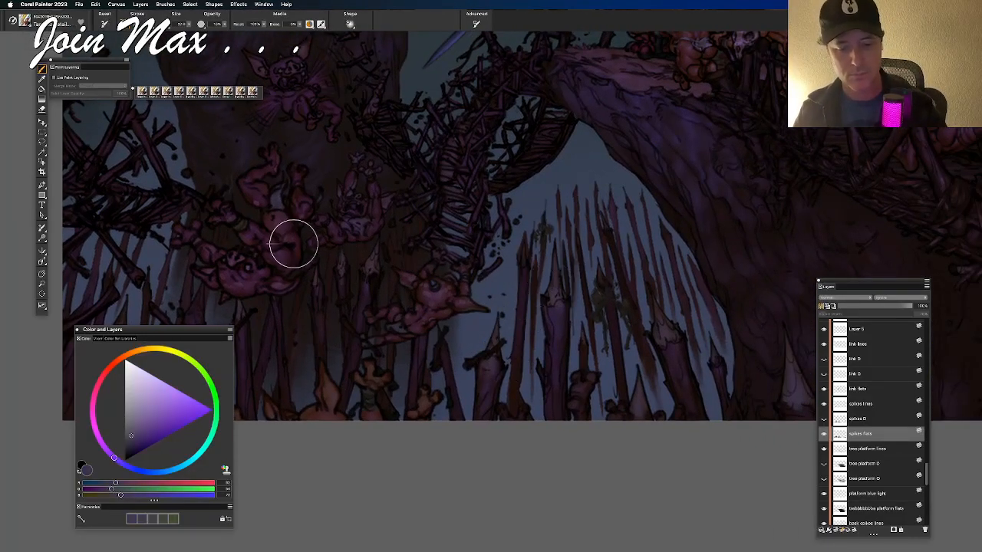
click(123, 484)
drag(129, 497, 138, 496)
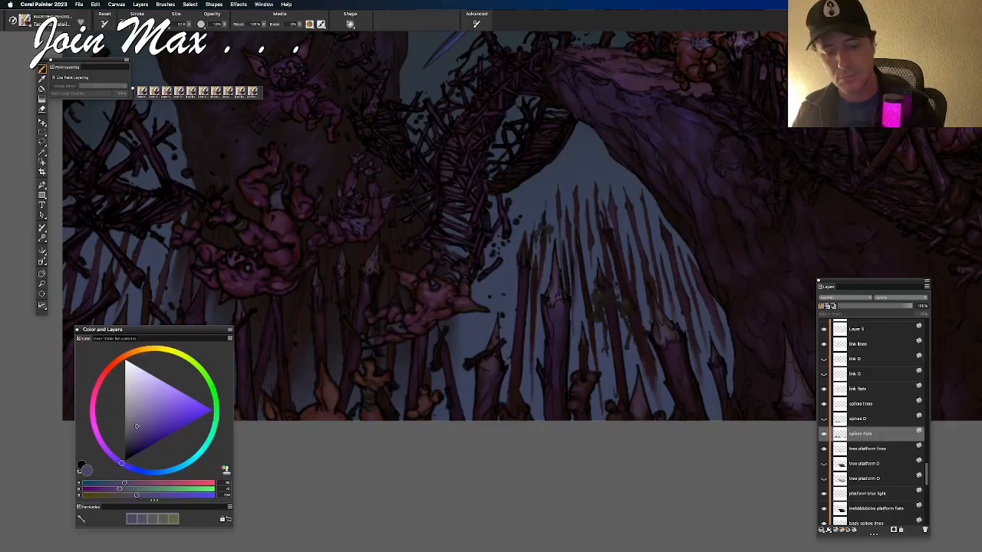
scroll(507, 355, right, 3)
scroll(402, 322, right, 4)
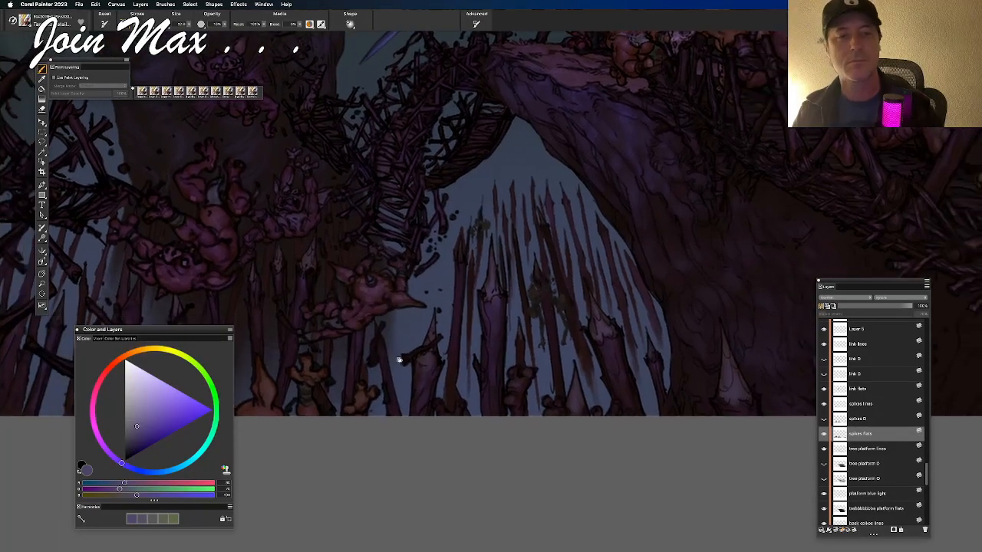
scroll(515, 397, right, 3)
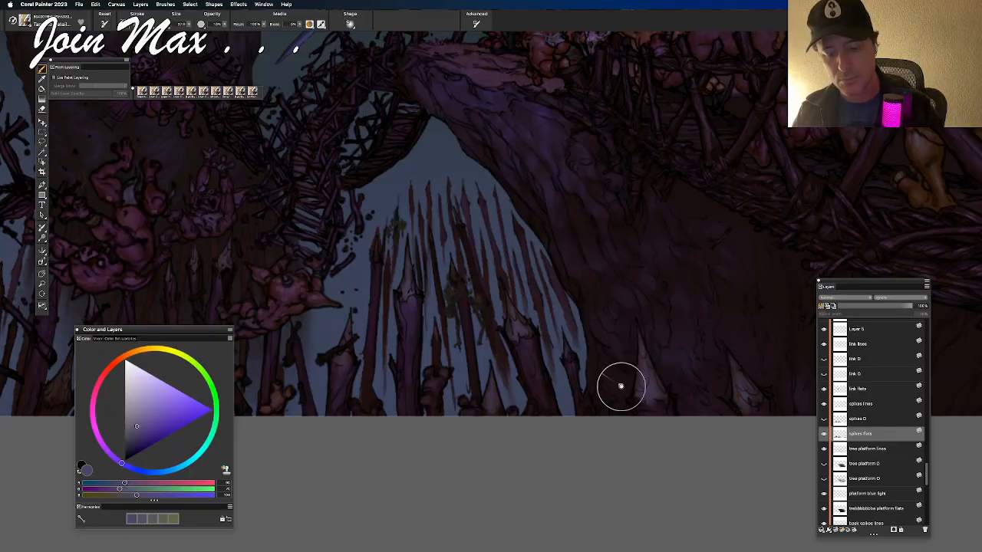
drag(620, 388, 563, 333)
scroll(551, 357, right, 3)
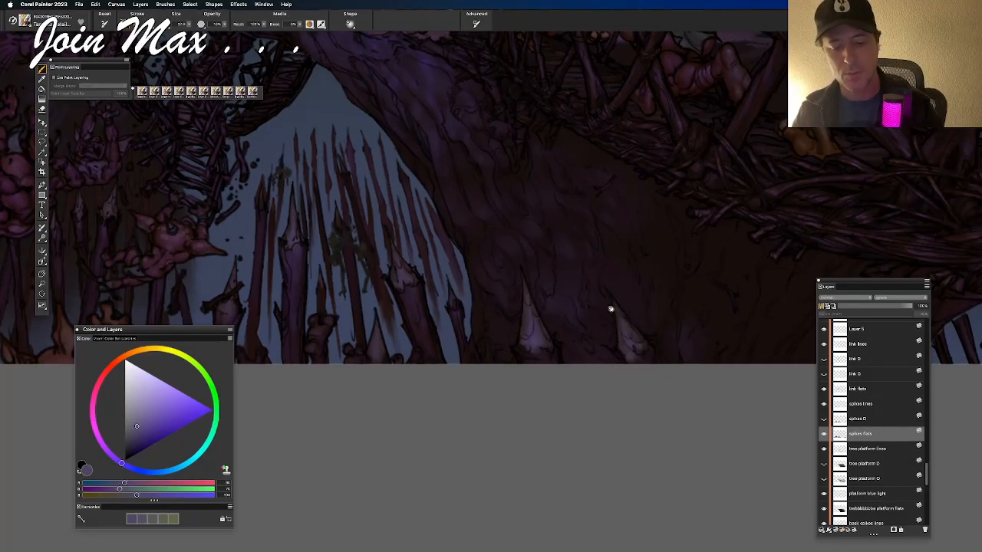
Step: Carry the lighter blue-violet back across the foreground spikes to those below the falling goblins and broken branches
scroll(451, 341, left, 3)
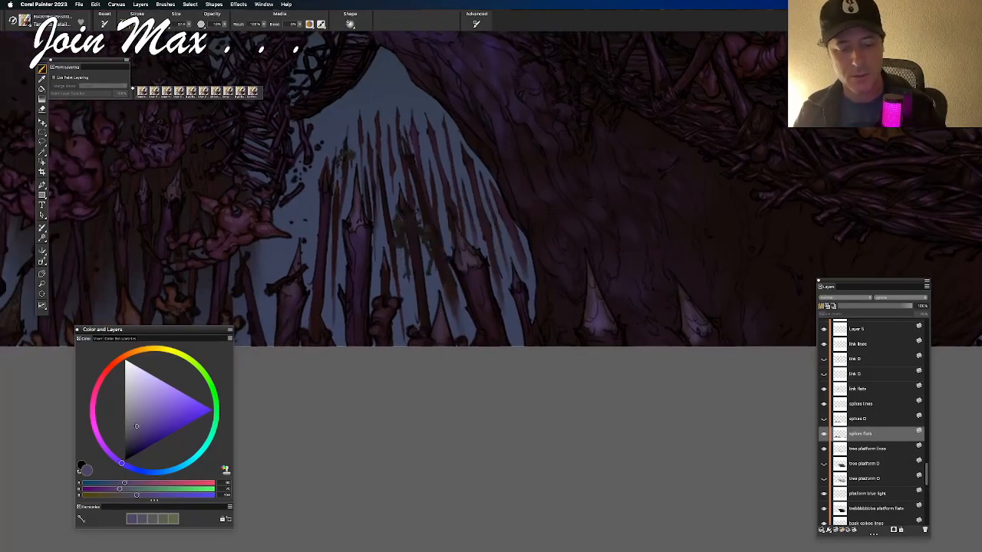
scroll(414, 345, left, 5)
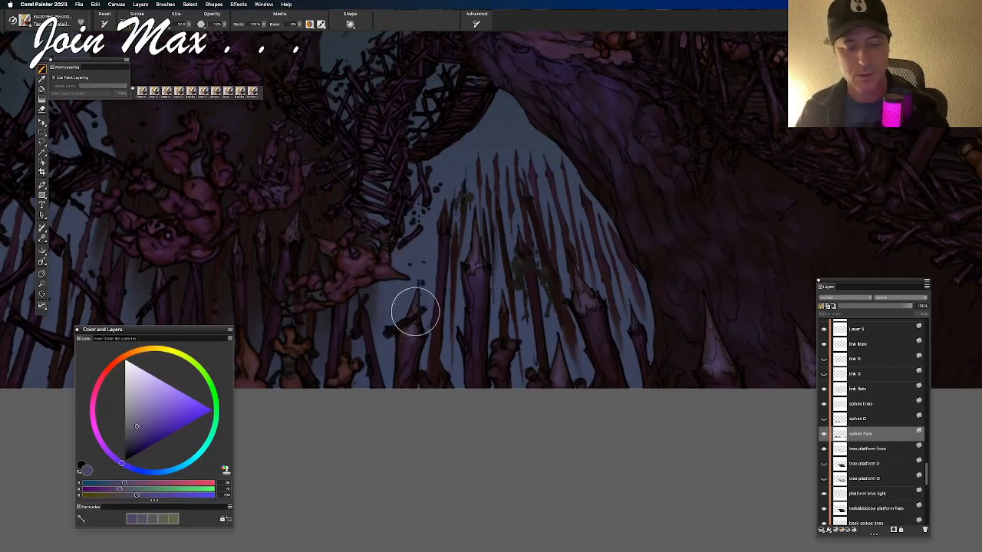
scroll(410, 339, left, 6)
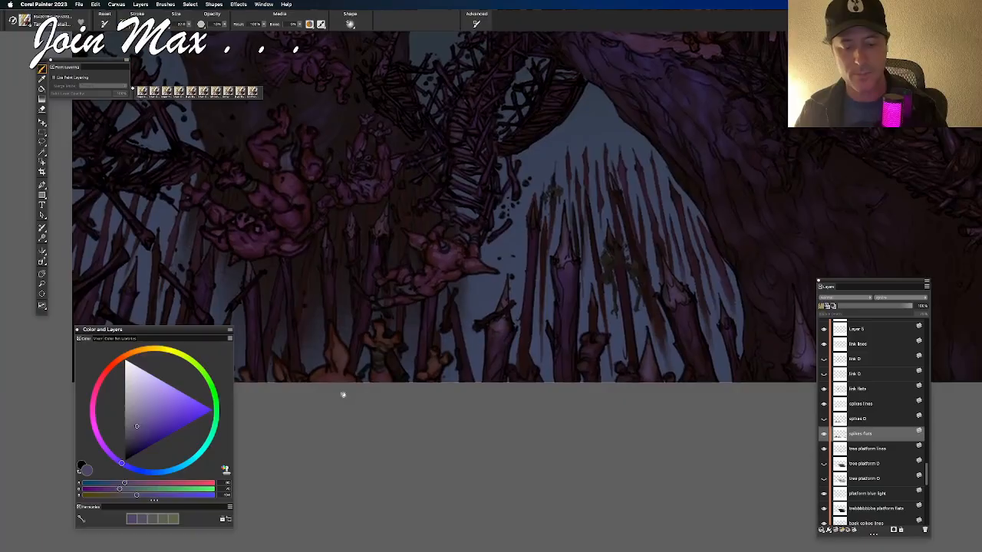
scroll(408, 317, left, 3)
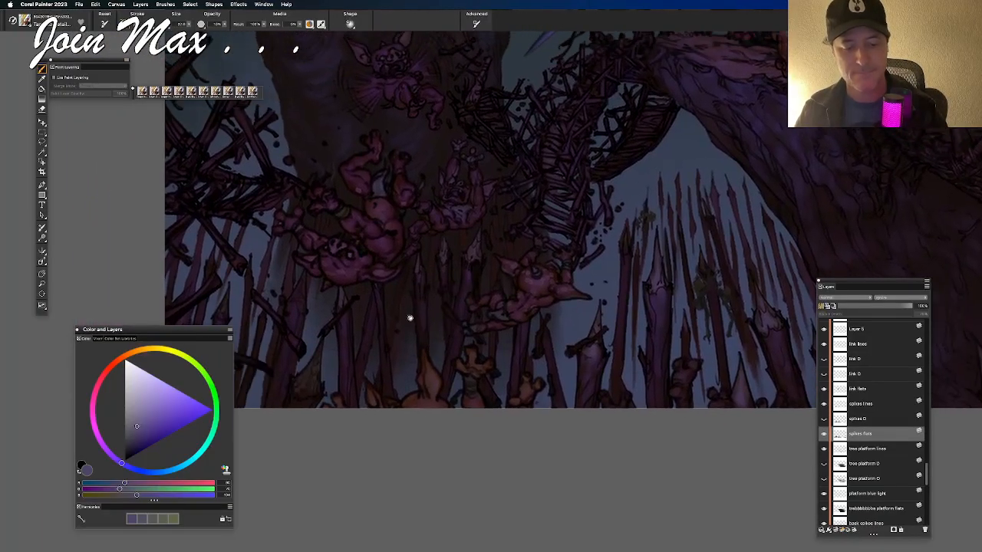
scroll(388, 325, left, 1)
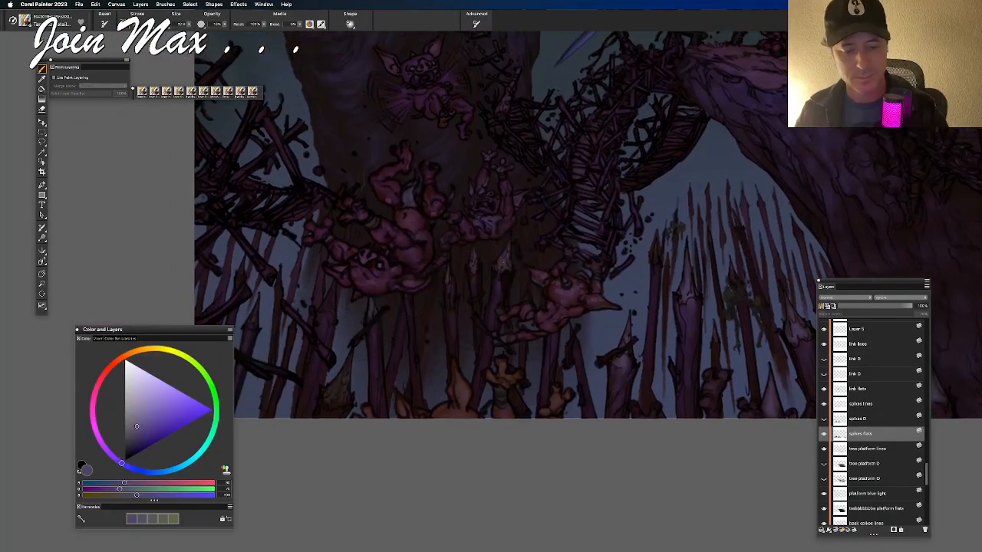
scroll(485, 241, left, 3)
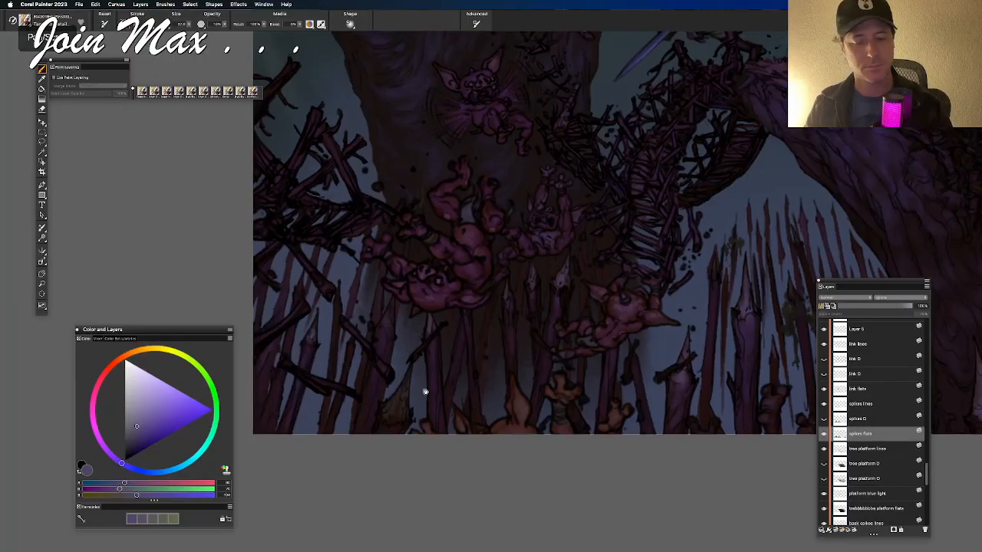
scroll(425, 392, right, 10)
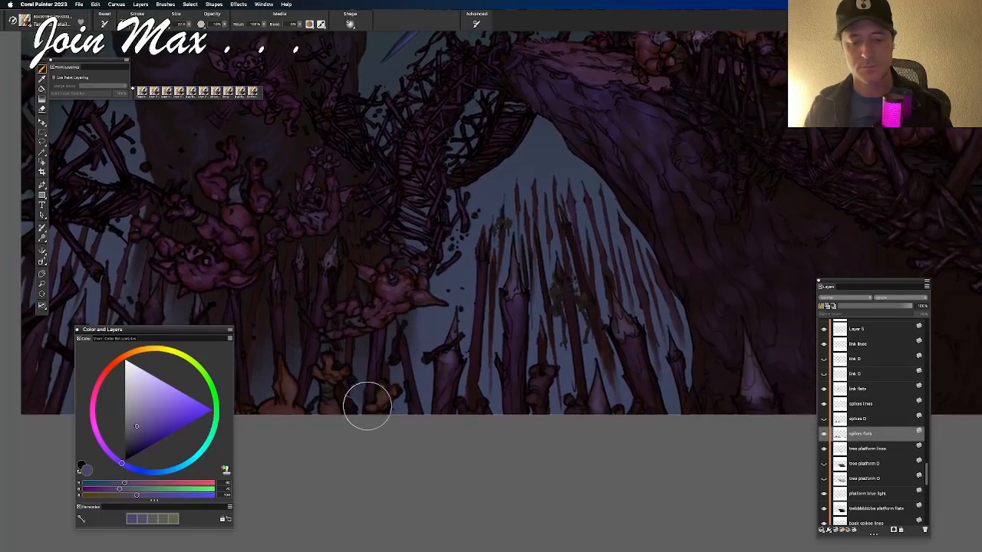
Step: Sample a darker blue-violet from the tall central spike and shade the foreground spikes around the opening and trunk base with it
alt+click(511, 305)
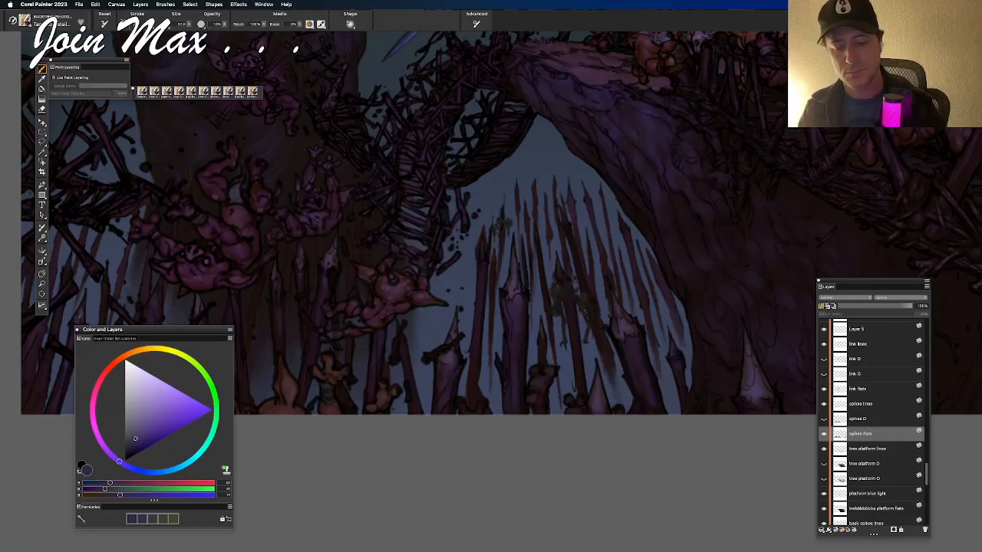
drag(568, 281, 453, 260)
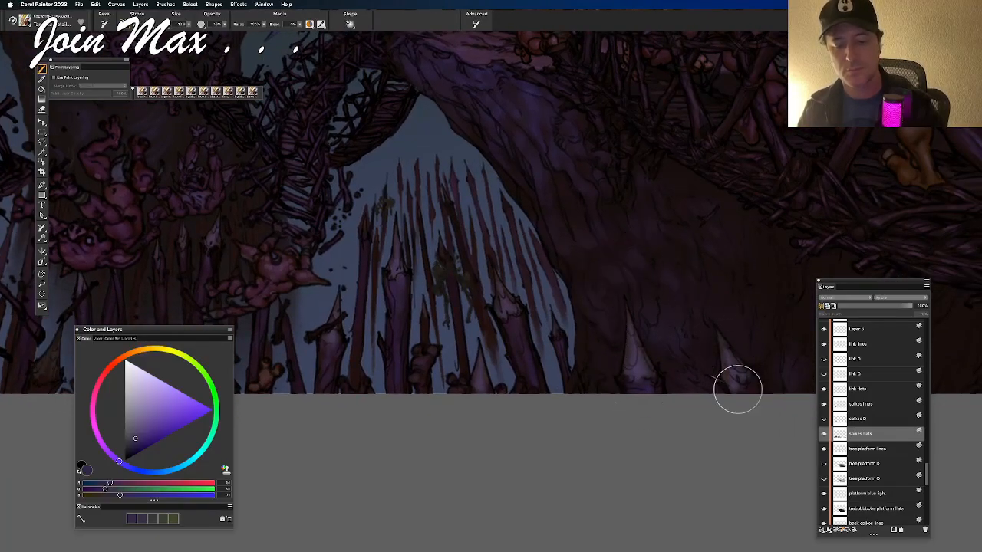
drag(383, 313, 448, 376)
mouse_move(399, 333)
mouse_down()
mouse_move(420, 332)
mouse_move(414, 341)
mouse_up()
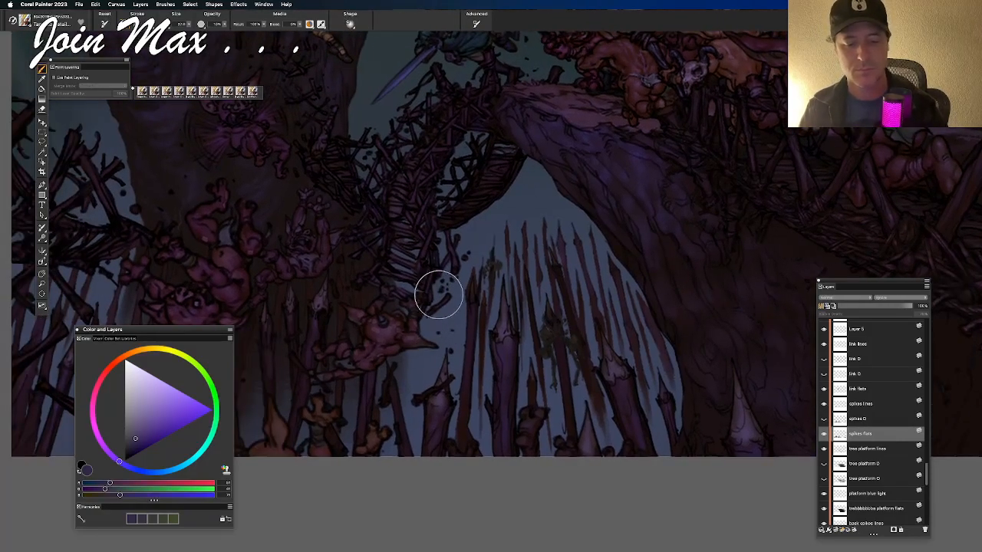
Step: Undo the last brush stroke and resample violet tones from the shaft of the tall central spike
key(super+z)
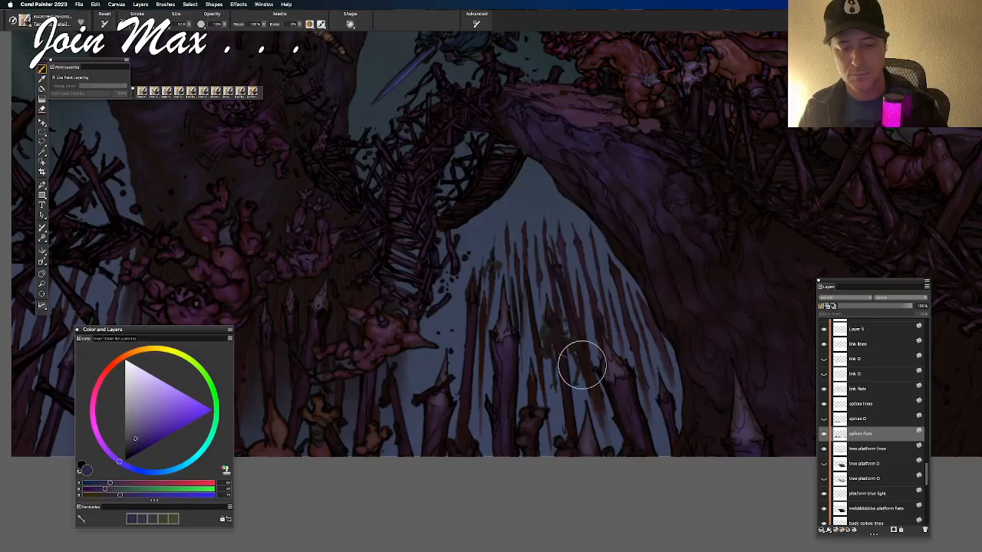
alt+click(502, 330)
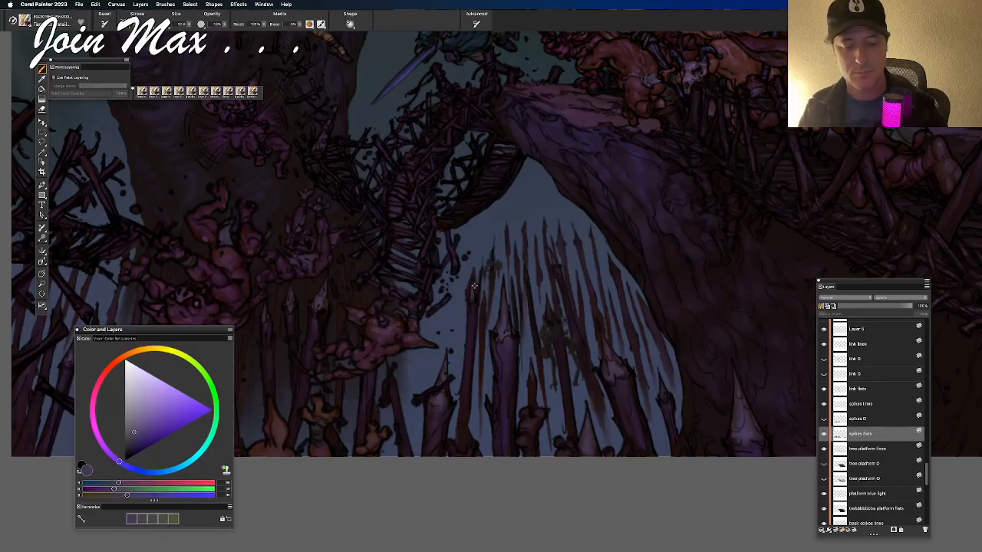
alt+click(506, 360)
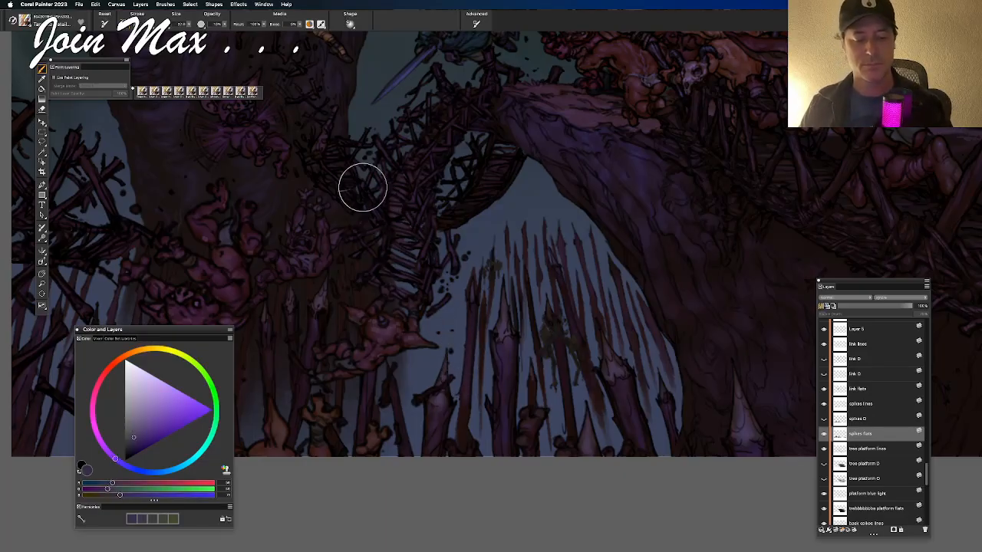
Step: Review the overall lighting of the painting, from the spikes and trees to the sword-wielding hero facing the horned monster
scroll(363, 188, down, 2)
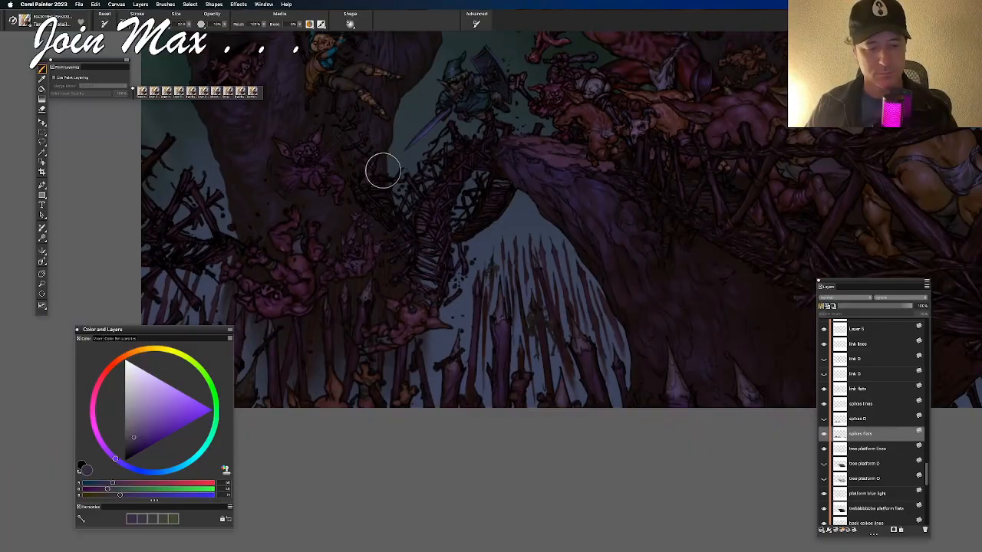
drag(484, 181, 538, 215)
scroll(571, 194, up, 2)
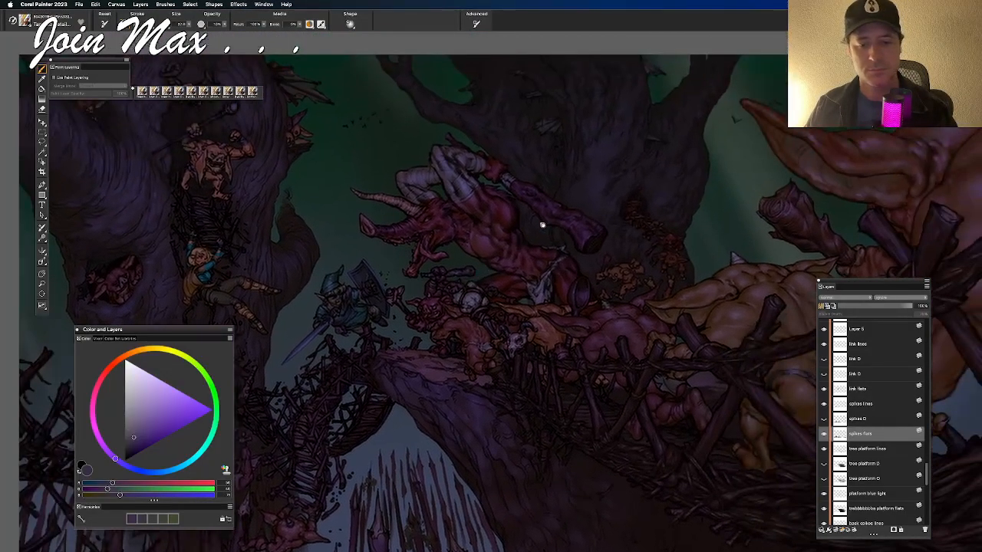
drag(468, 258, 773, 195)
scroll(773, 195, up, 4)
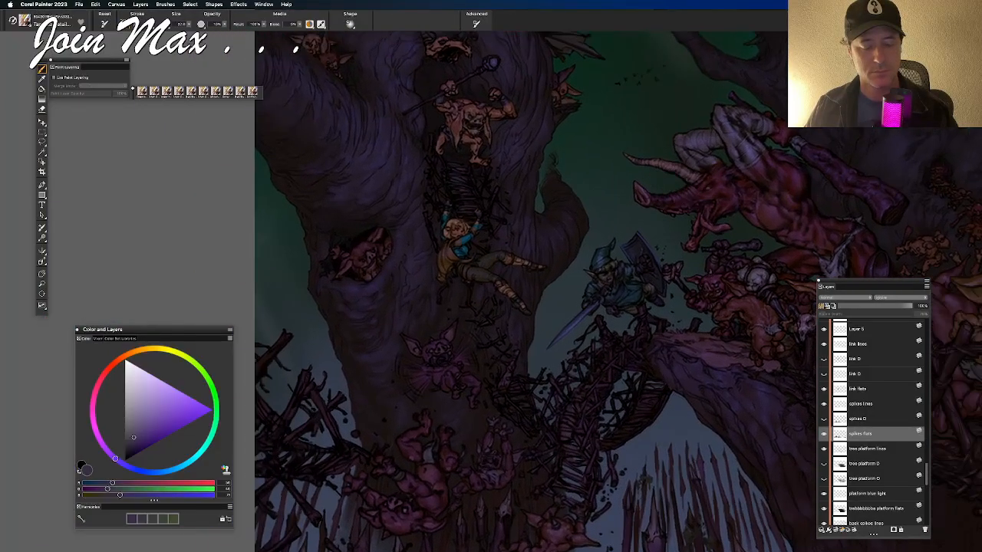
drag(666, 189, 568, 307)
Step: Switch to Adobe Bridge and sort the files in the New Zelda Exports folder by name
key(super+Tab)
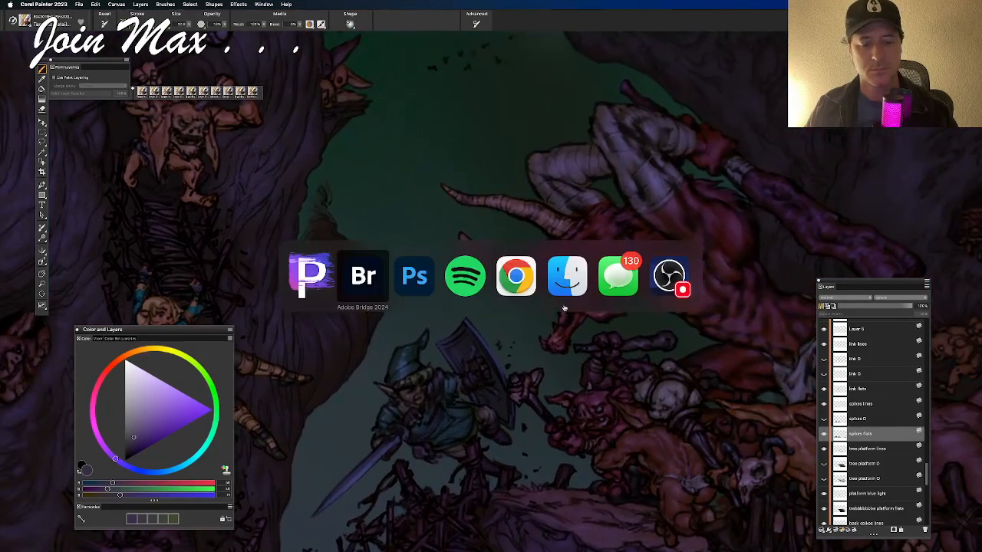
click(376, 279)
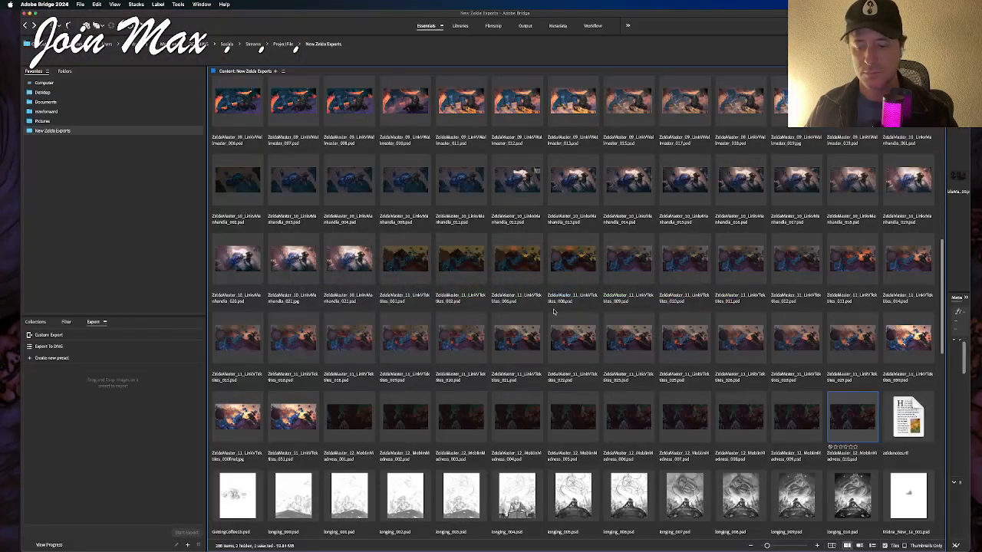
scroll(553, 310, down, 10)
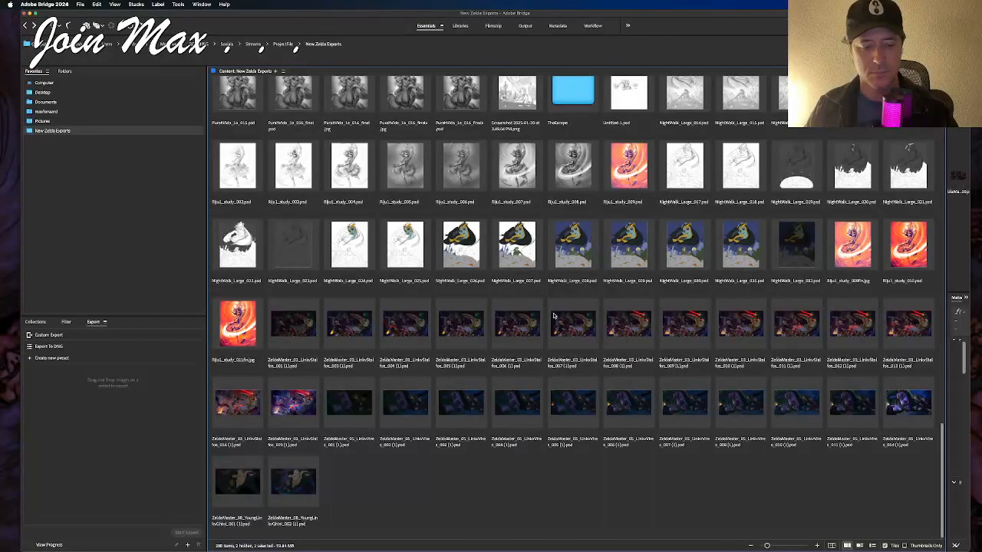
scroll(553, 315, up, 10)
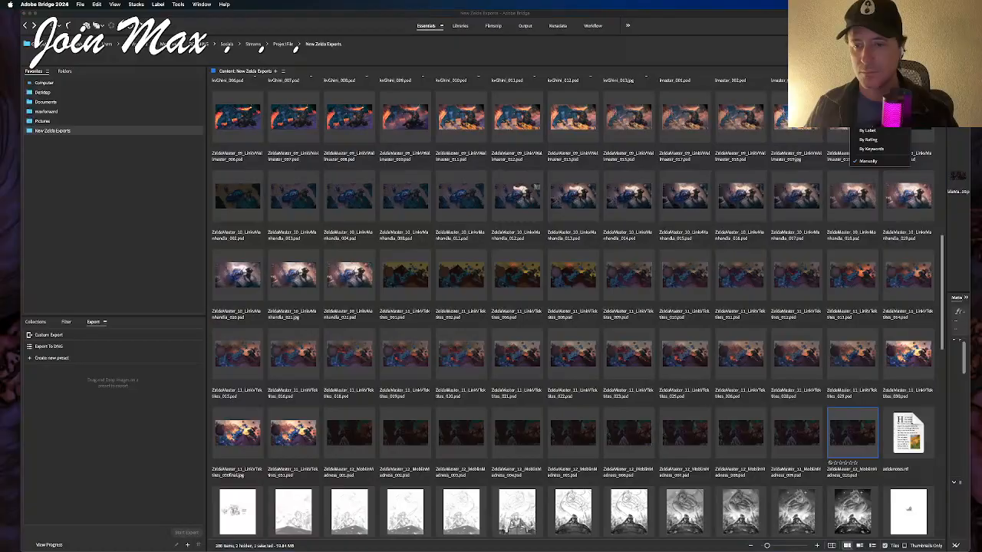
scroll(777, 240, up, 5)
Step: Look through the sorted Zelda exports and locate the latest MoblinMadness version at the end of the folder
scroll(777, 240, down, 5)
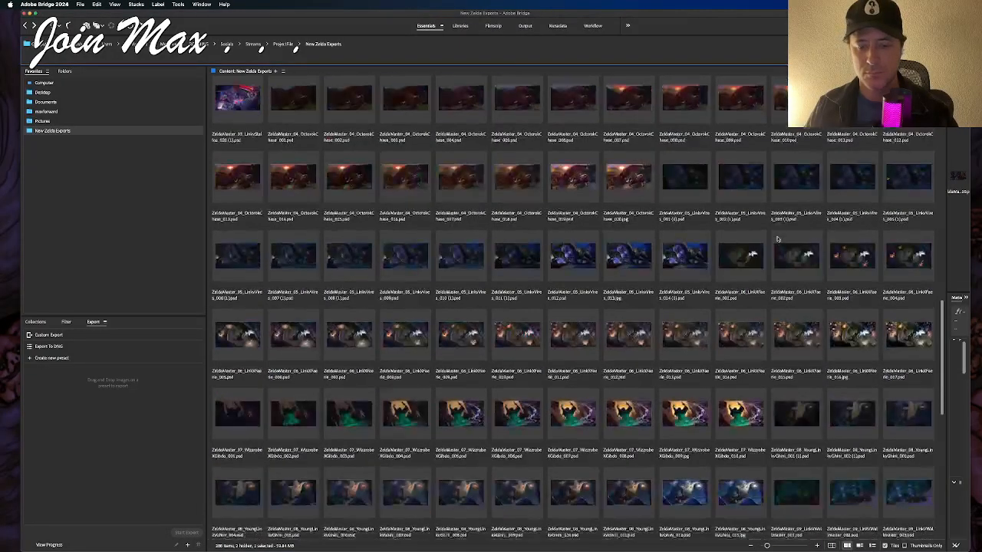
scroll(777, 240, up, 15)
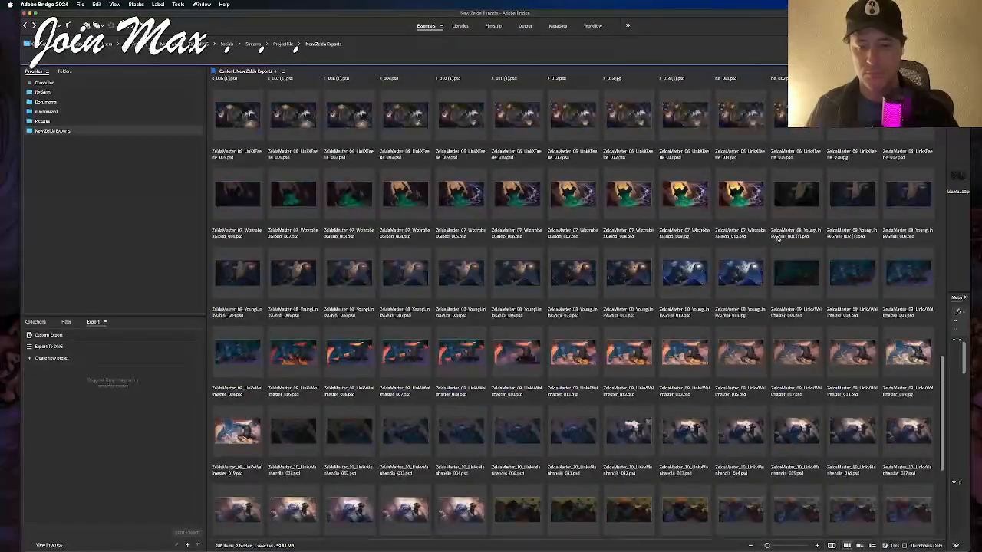
scroll(777, 240, up, 5)
scroll(777, 240, down, 4)
scroll(777, 240, up, 5)
scroll(777, 240, down, 12)
scroll(778, 240, up, 8)
scroll(778, 240, down, 14)
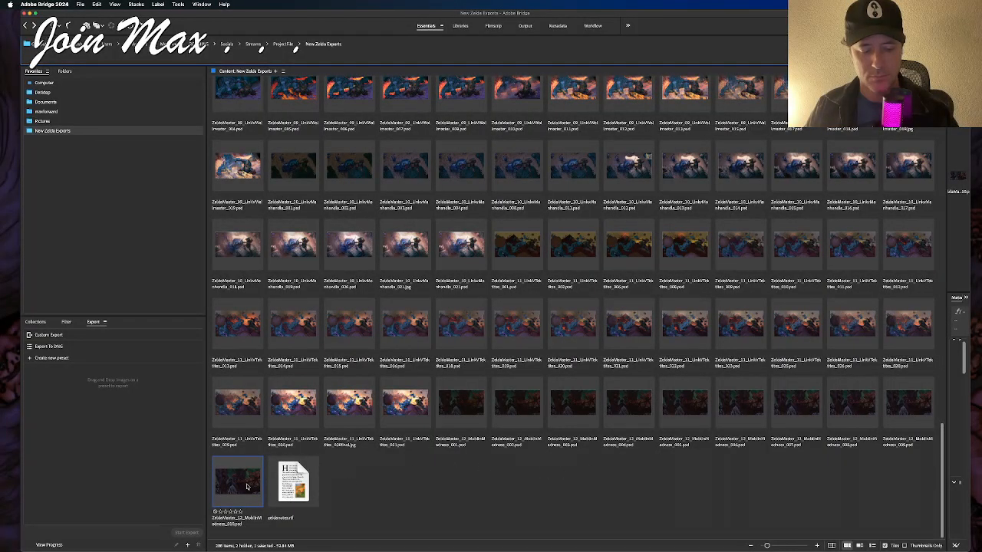
Step: Switch back to Corel Painter and save the Moblin Madness painting as a new iterative version
double_click(247, 487)
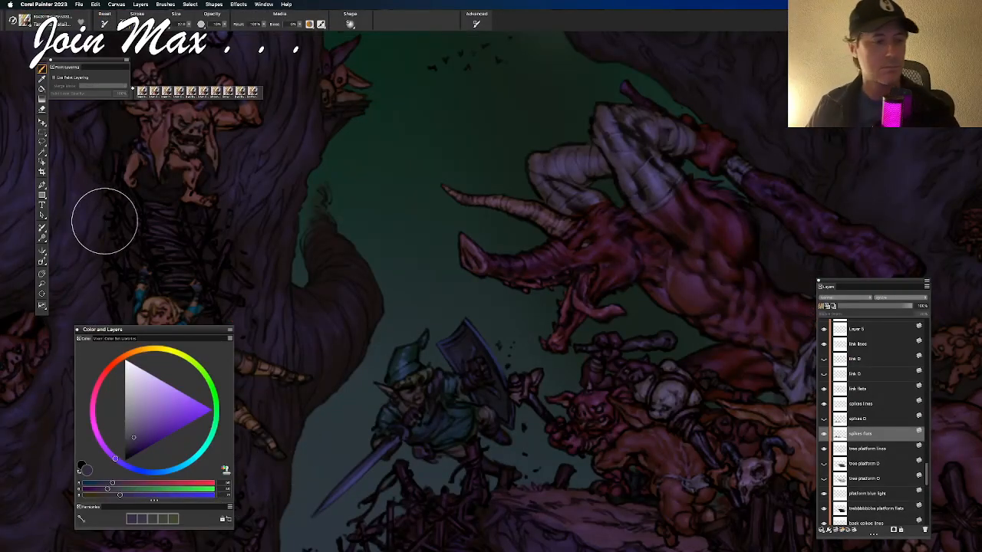
click(79, 5)
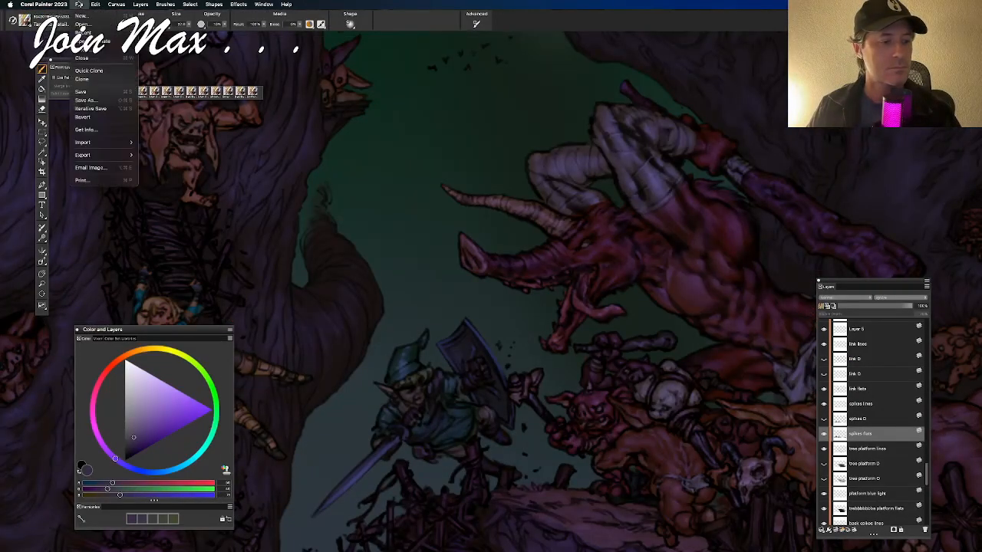
click(98, 108)
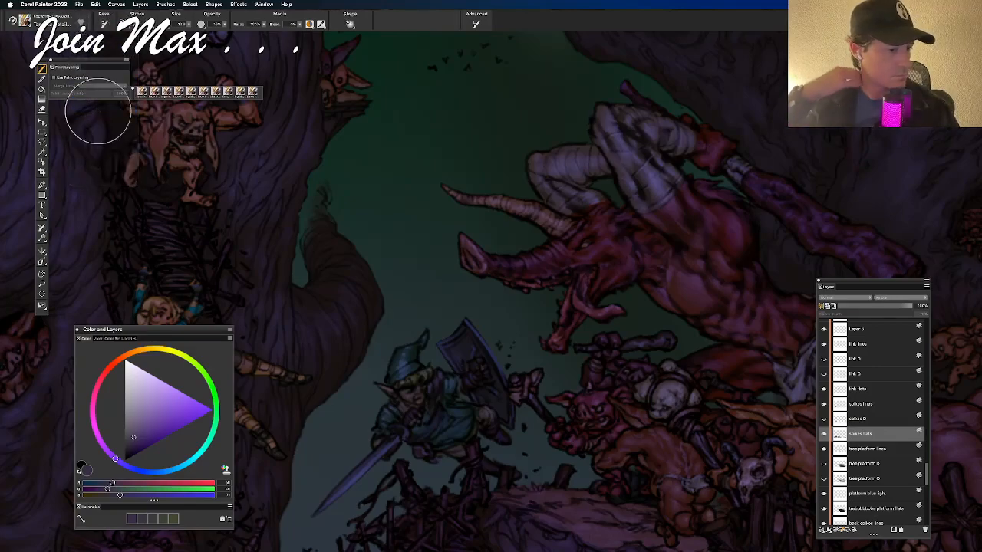
Step: Check what Layer 2 contributes near the big back tree by toggling its visibility off and on
mouse_move(507, 233)
mouse_down()
mouse_move(687, 230)
mouse_move(651, 248)
mouse_move(397, 278)
mouse_move(444, 256)
mouse_move(401, 215)
mouse_up()
mouse_move(461, 326)
mouse_down()
mouse_move(607, 212)
mouse_move(498, 312)
mouse_move(546, 300)
mouse_move(501, 322)
mouse_up()
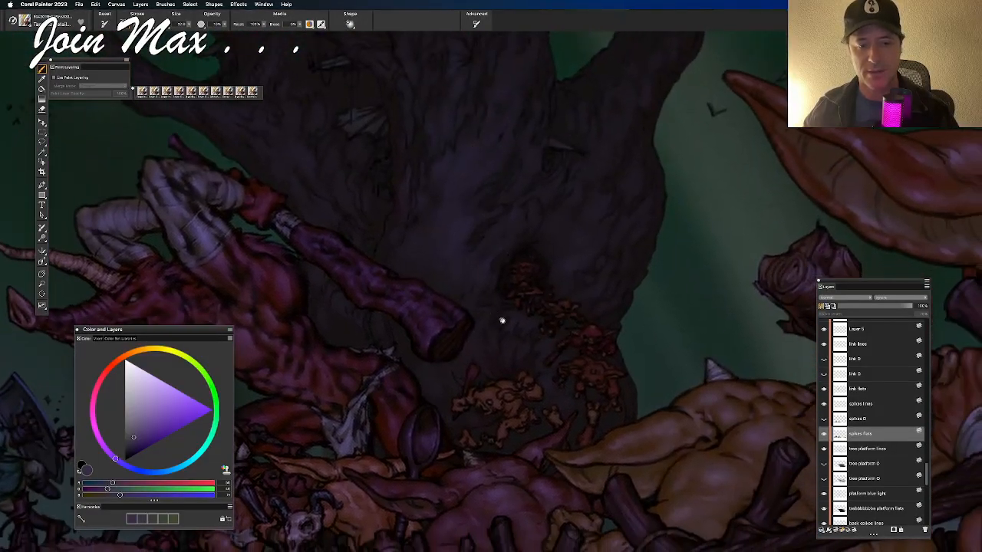
scroll(849, 421, down, 2)
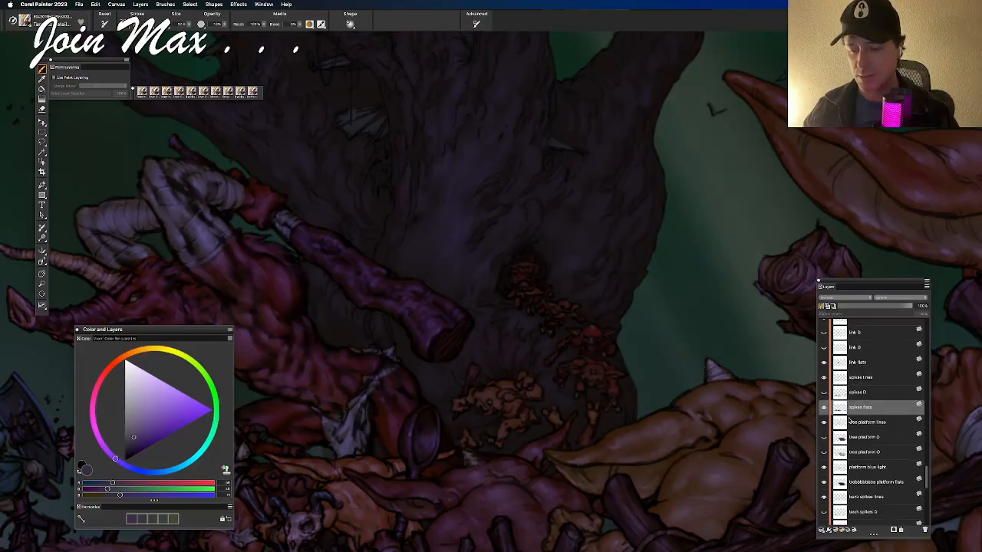
scroll(849, 422, down, 5)
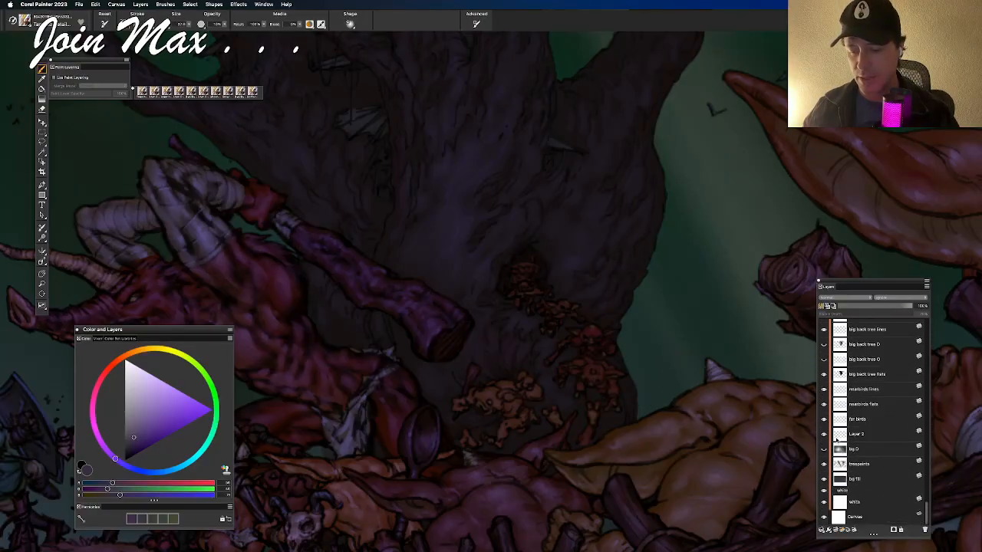
click(826, 435)
click(825, 435)
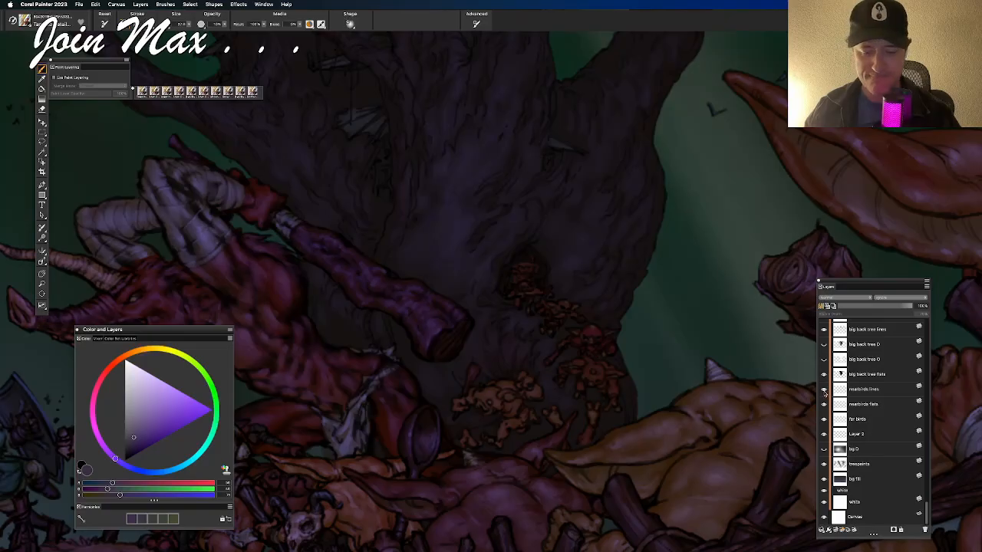
Step: Pick the back boblins flats layer from the small creatures at the foot of the big back tree and locate it in the layer stack
key(f)
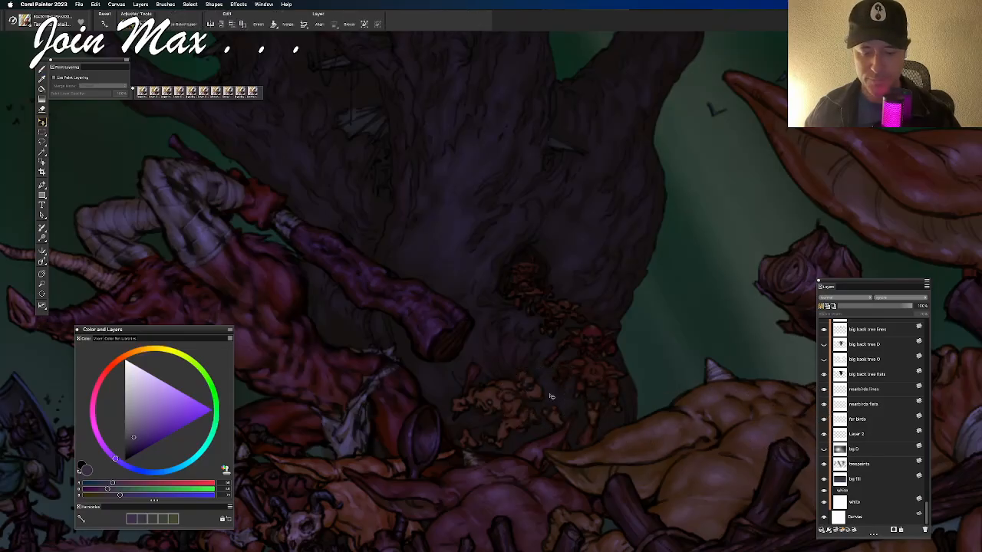
right_click(495, 396)
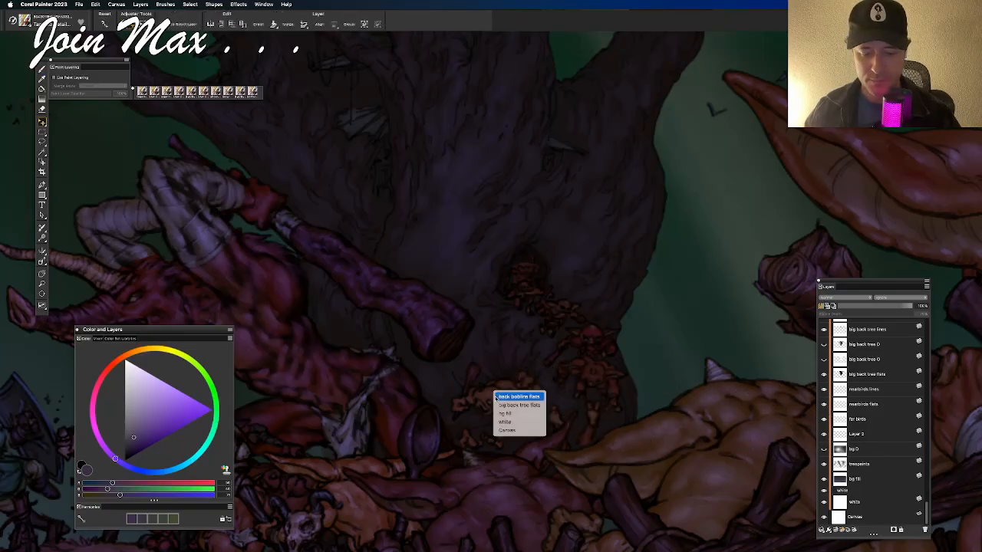
click(519, 396)
scroll(887, 404, up, 5)
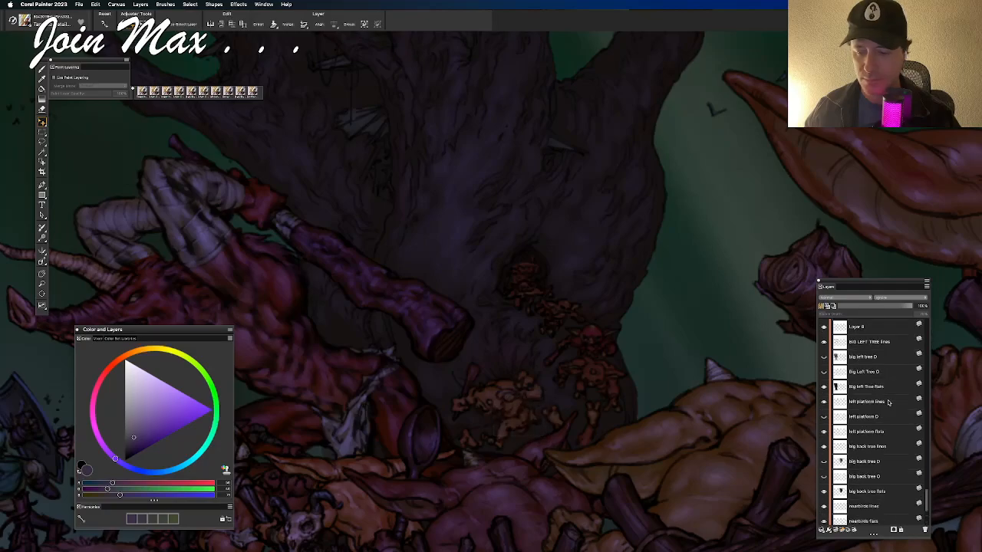
scroll(887, 404, up, 3)
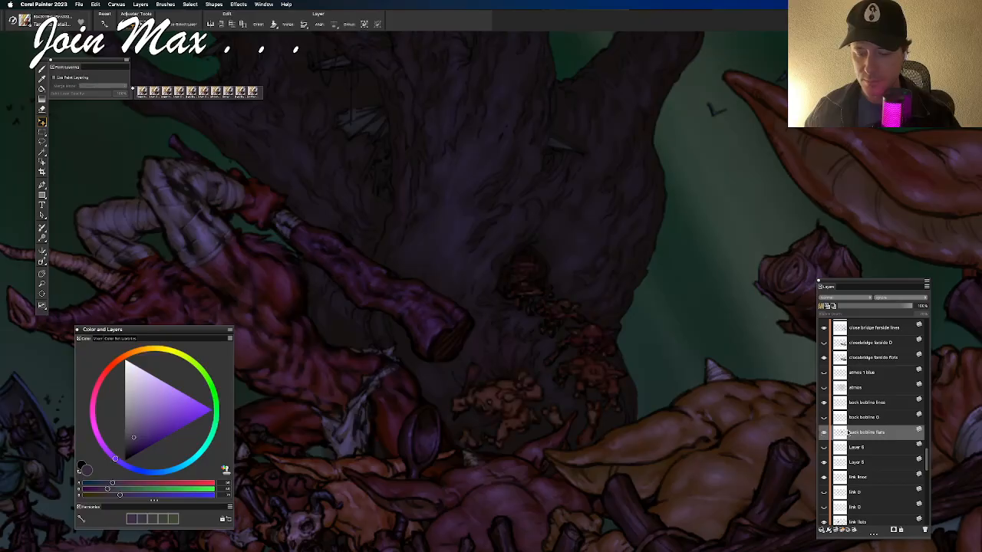
Step: With the brush active, mix a muted magenta for the small back boblins, and sample a dark reddish tone just above them
drag(726, 413, 669, 379)
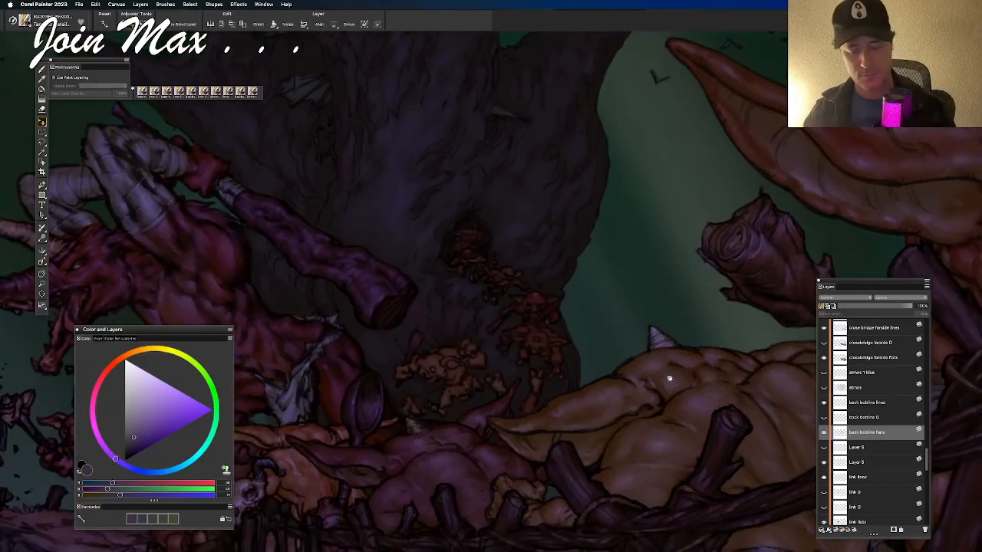
key(b)
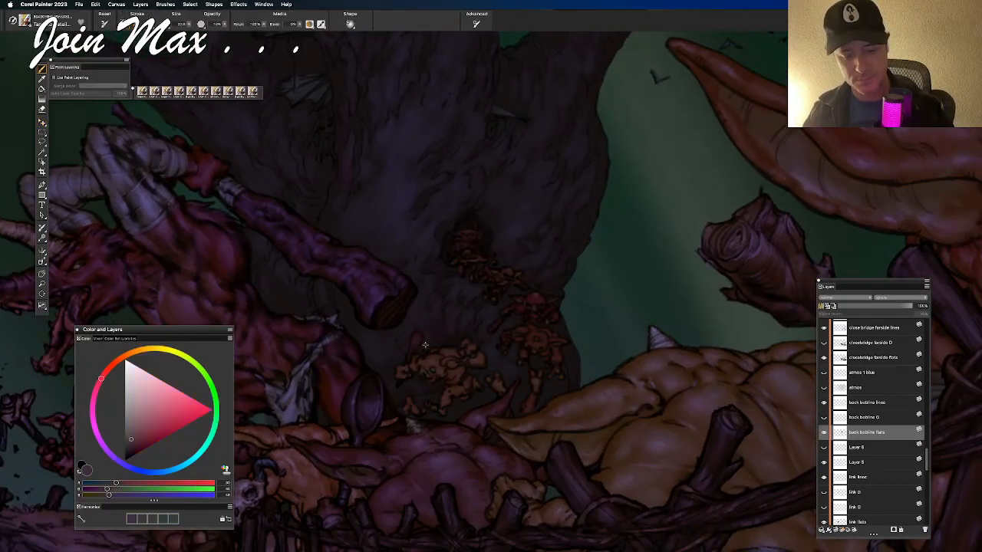
click(124, 485)
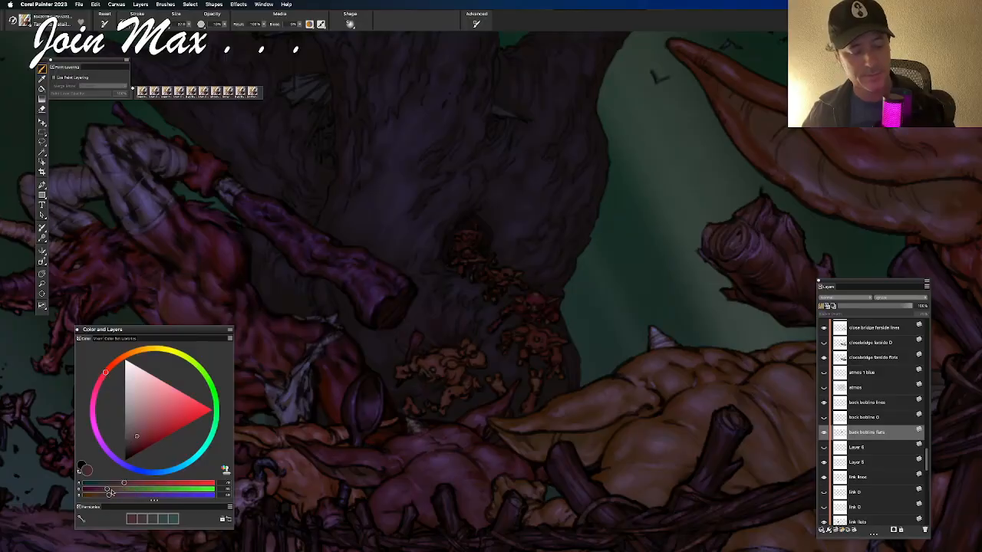
click(113, 489)
drag(113, 495, 123, 496)
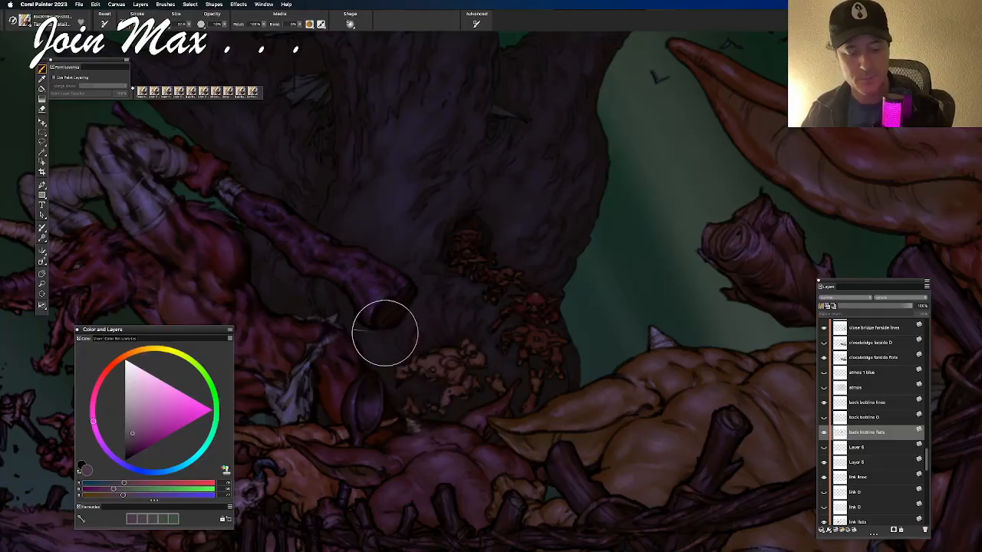
alt+click(416, 336)
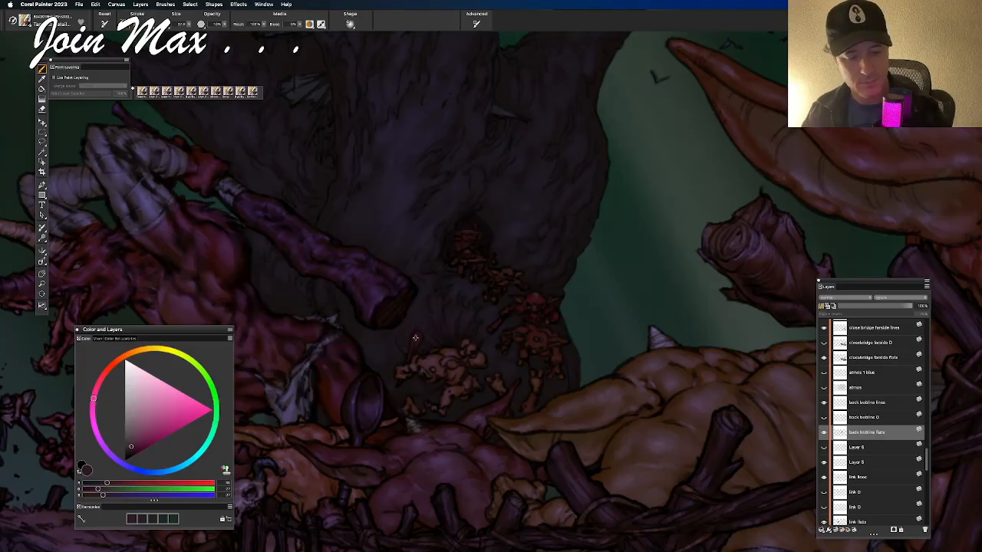
Step: Lighten the dark maroon brush colour to a muted violet and glaze it over the small goblins beside the club
click(118, 485)
click(108, 491)
click(122, 495)
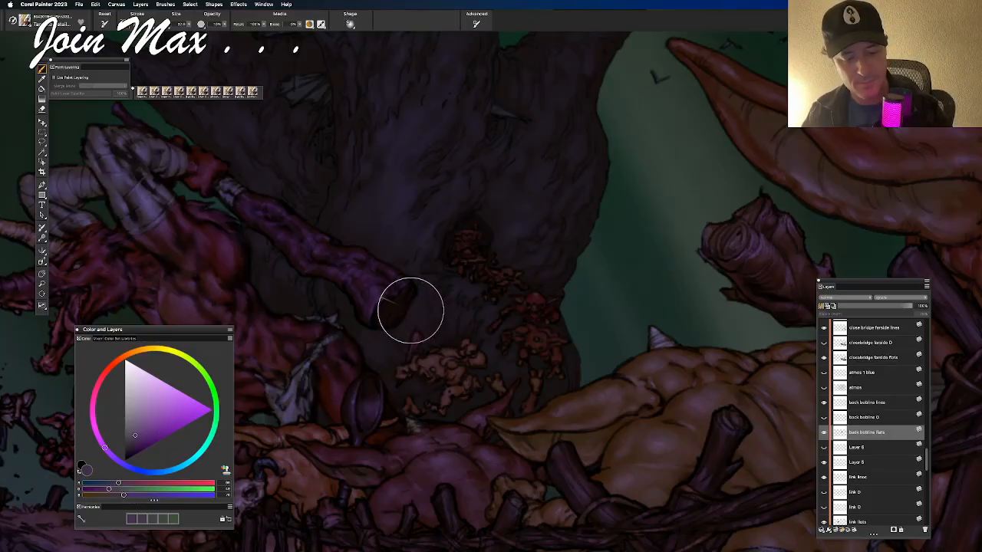
Step: Sample the dark red-brown below the crawling goblin, shift it to a lighter mauve and glaze the lower goblins
alt+click(409, 405)
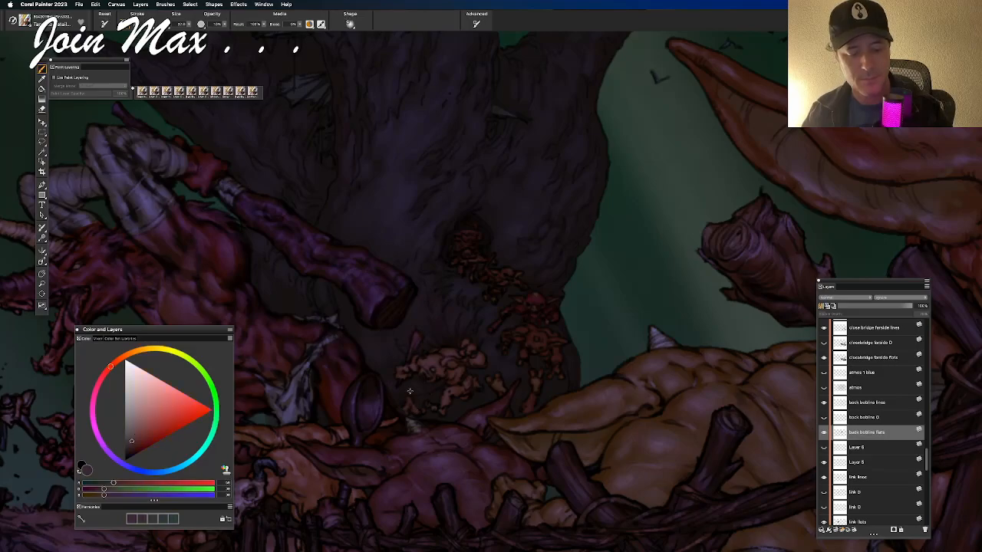
click(110, 490)
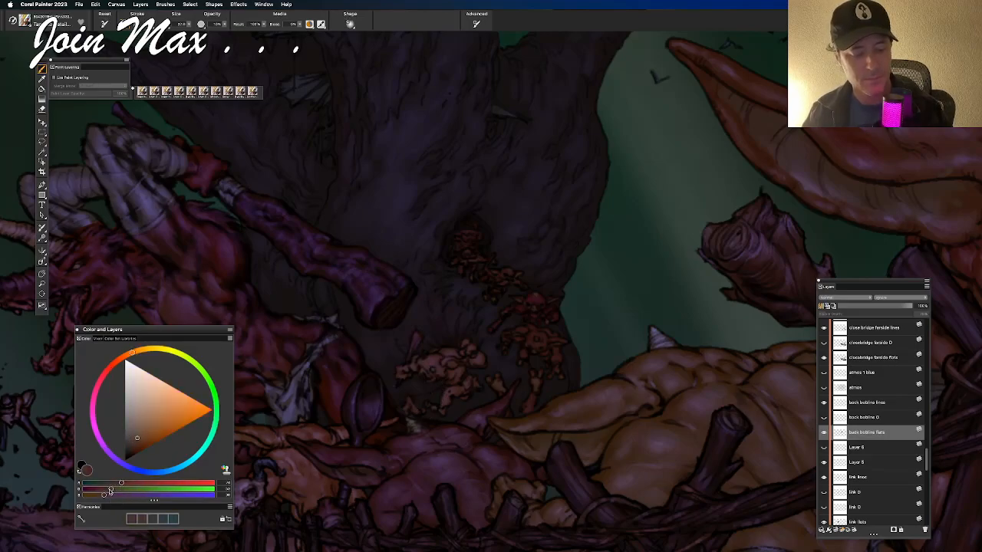
drag(110, 496, 119, 496)
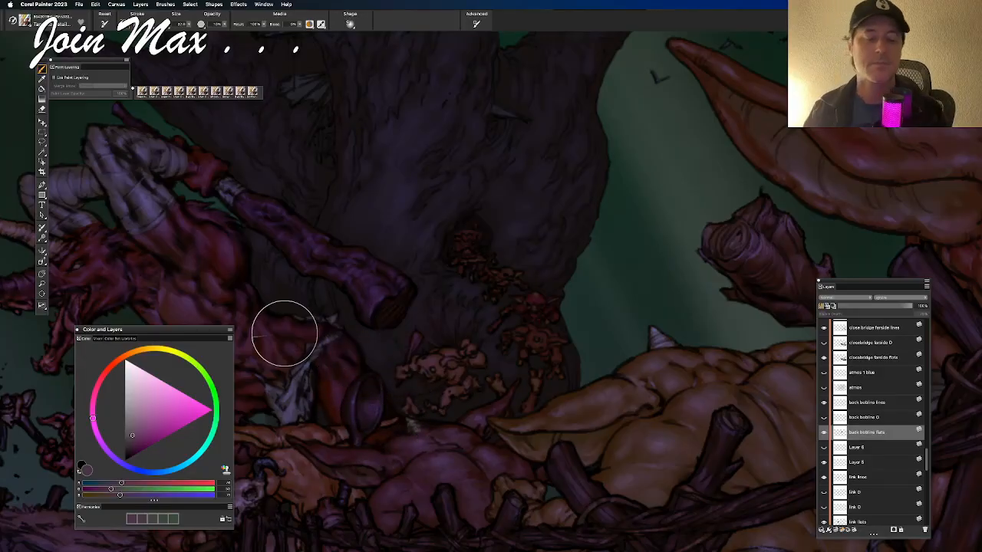
mouse_move(432, 463)
mouse_down()
mouse_move(406, 412)
mouse_move(399, 445)
mouse_up()
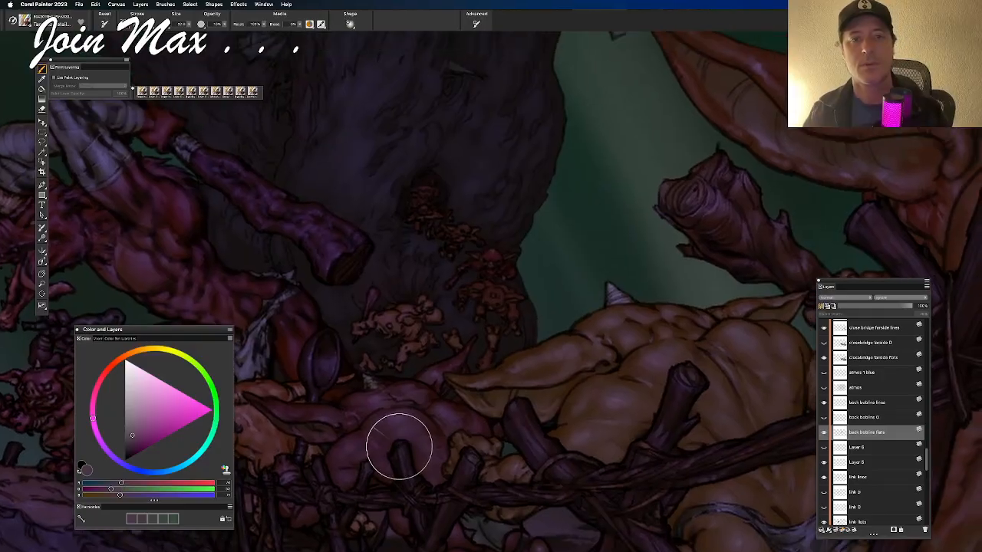
Step: Sample the dark red of the standing goblin at the trunk's edge, shift it to muted violet and glaze its body and legs
alt+click(501, 292)
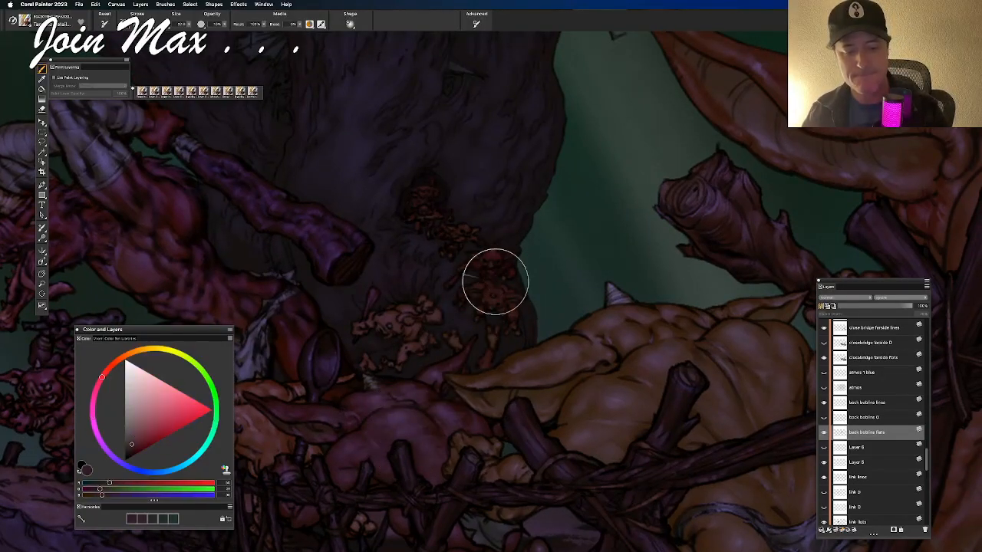
click(118, 484)
click(109, 489)
click(119, 495)
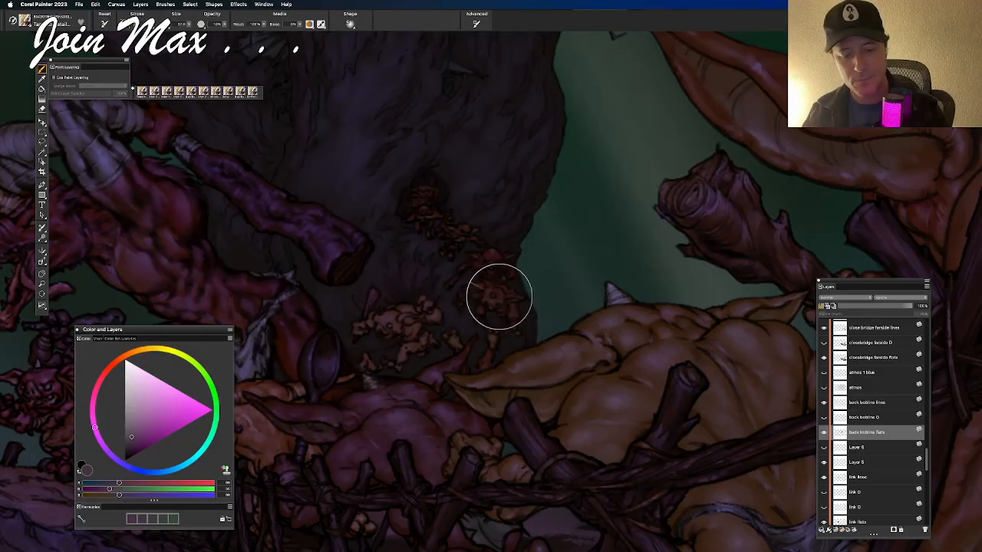
drag(478, 311, 512, 311)
drag(512, 310, 512, 306)
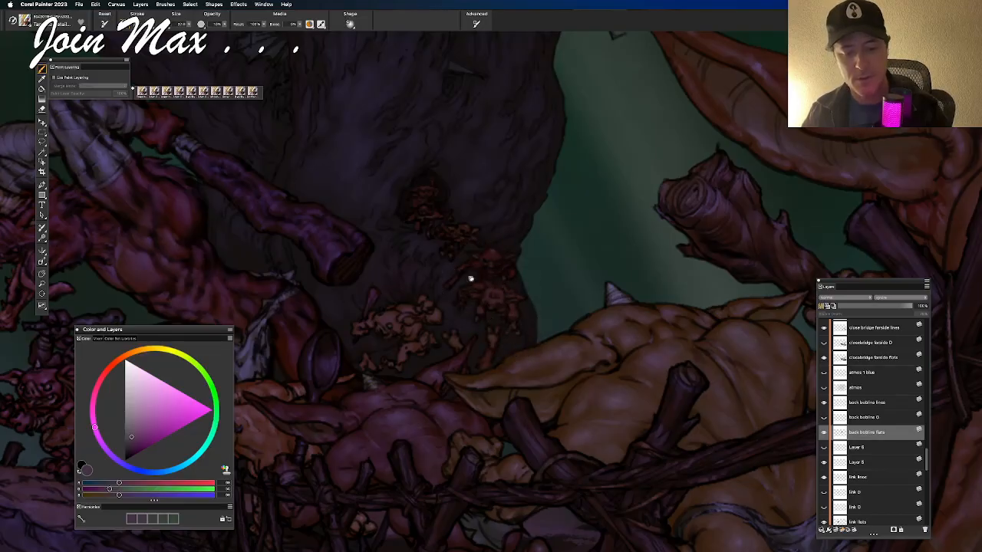
Step: Sample the red-brown of the standing goblin's lower leg, mix it into a pinkish mauve and glaze around the legs
scroll(471, 278, up, 1)
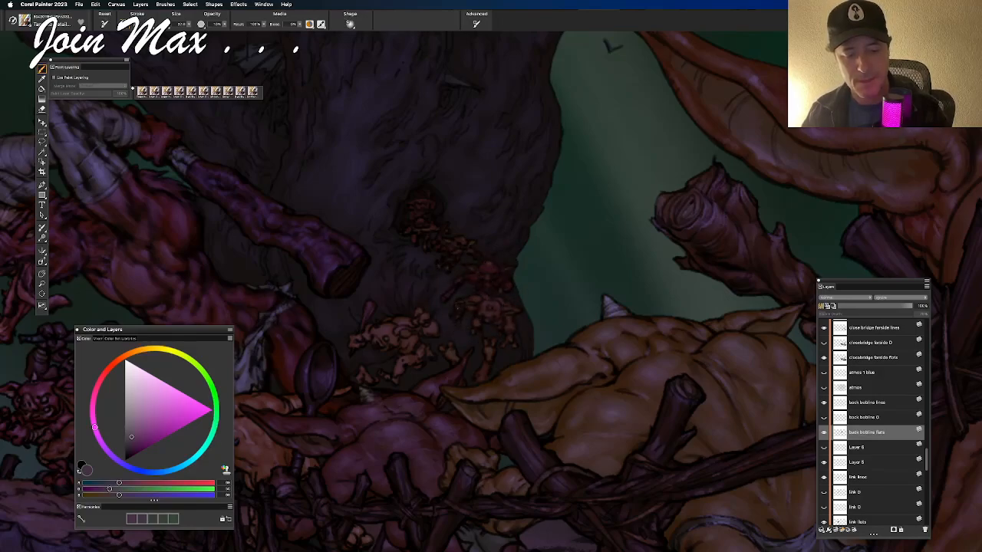
scroll(458, 319, up, 2)
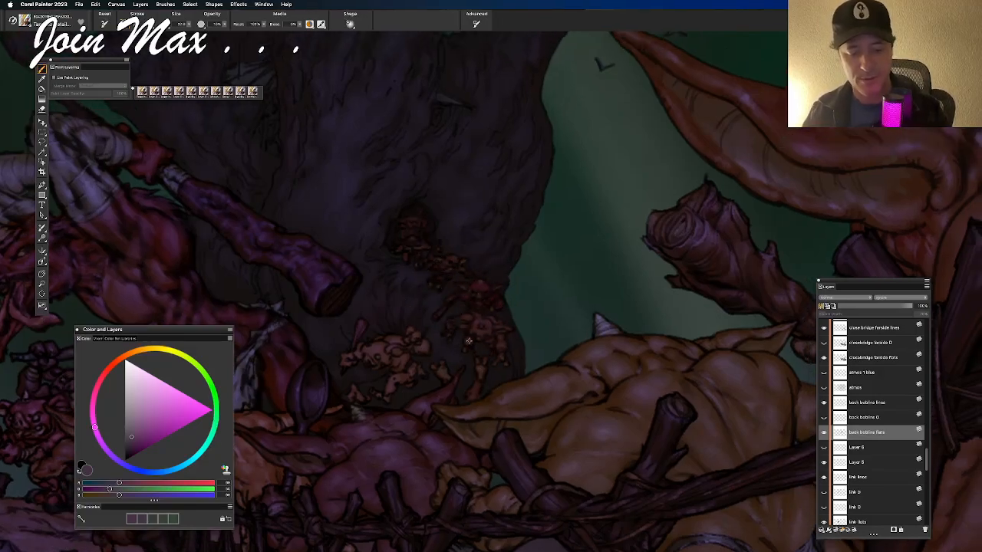
alt+click(474, 393)
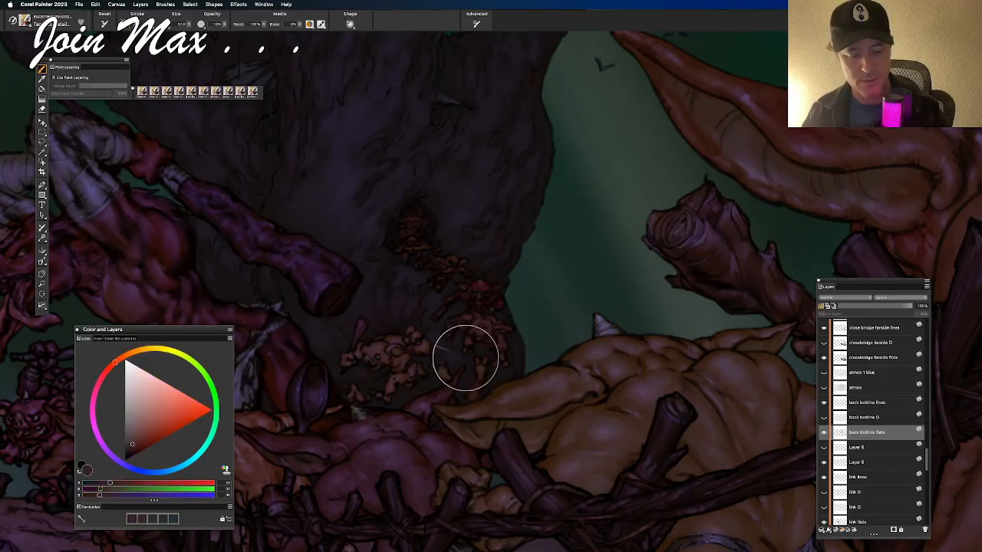
click(108, 488)
click(108, 495)
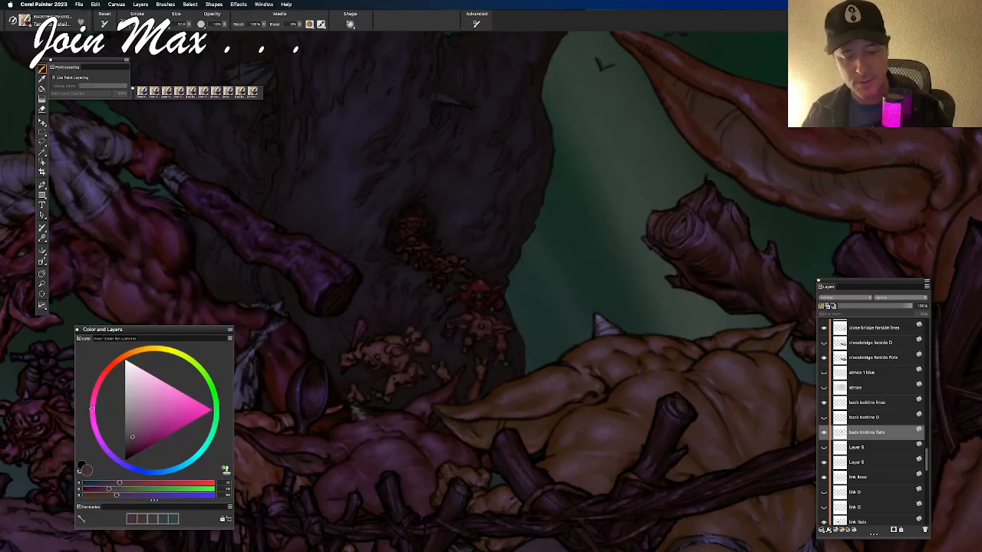
Step: Sample the brown between the crawling and standing goblins, lighten it to a greyish mauve and glaze the crawling group
alt+click(443, 370)
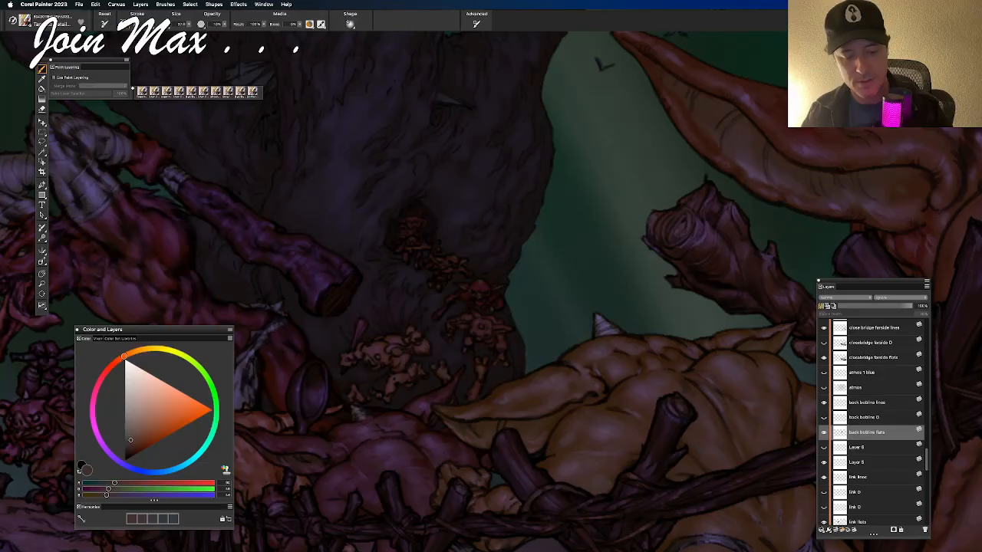
click(124, 484)
drag(108, 489, 121, 498)
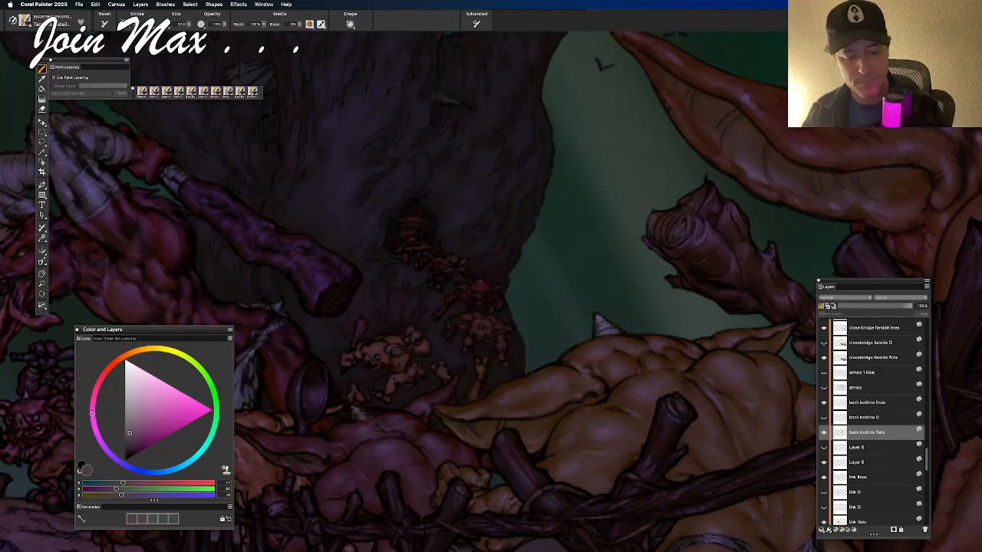
Step: Sample the dark magenta of the red-headed goblin, shift it to violet and glaze the goblins up towards the trunk hollow
scroll(414, 337, up, 3)
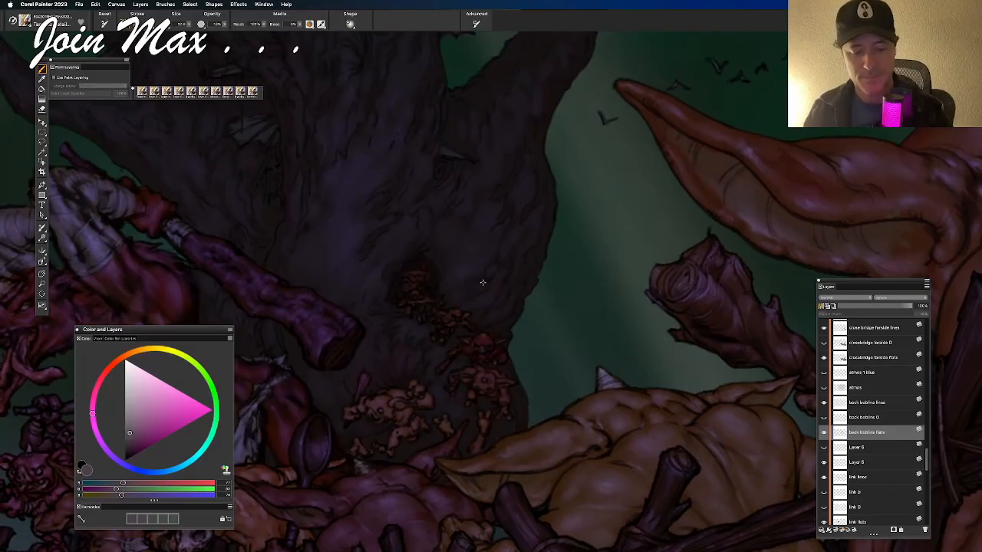
alt+click(486, 340)
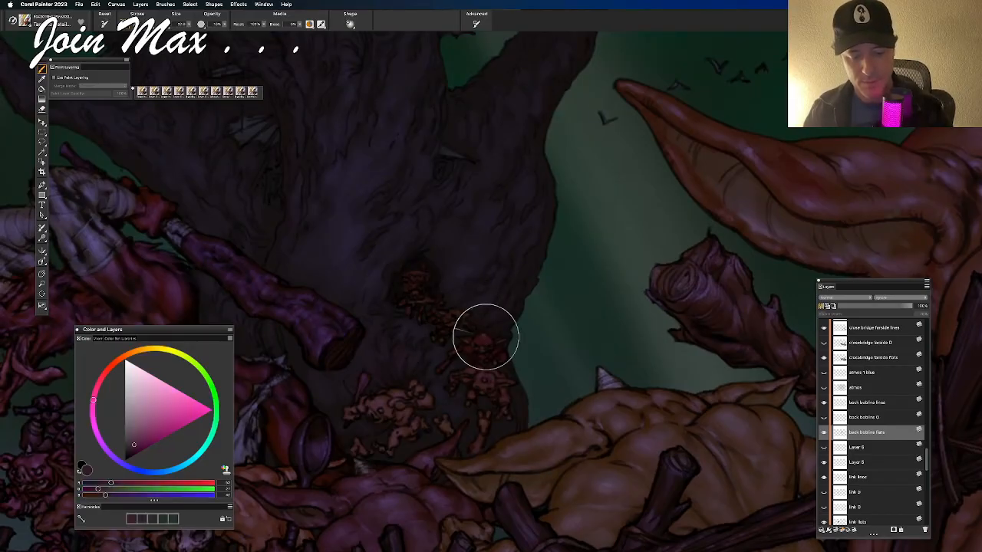
click(119, 484)
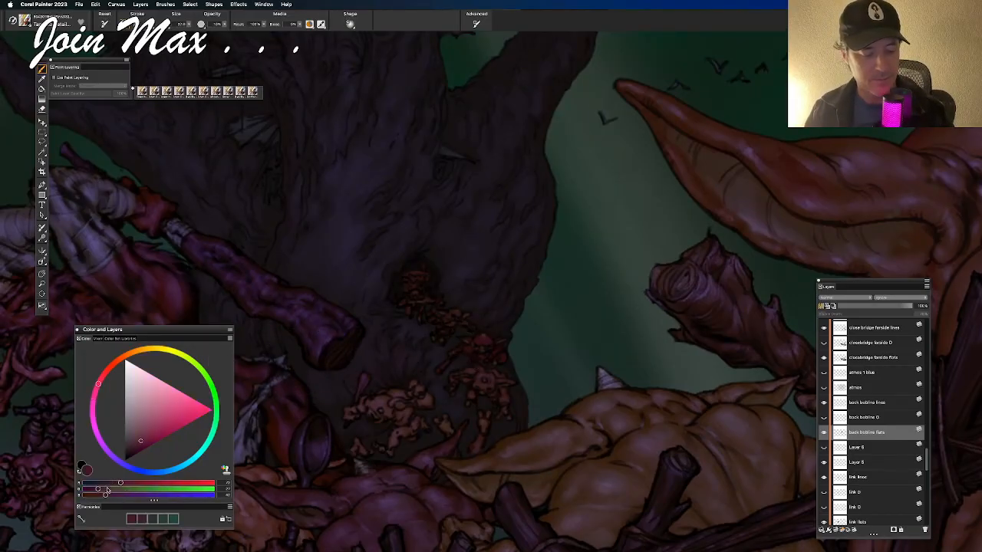
click(107, 489)
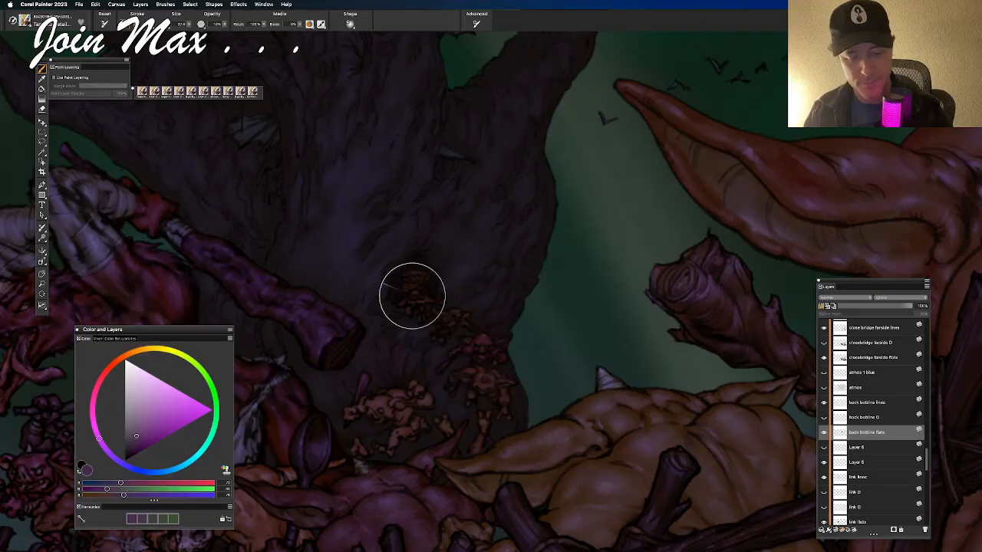
Step: Sample the dark red beside the red-headed goblin's arm, mix it into a dim violet and glaze that area
alt+click(442, 367)
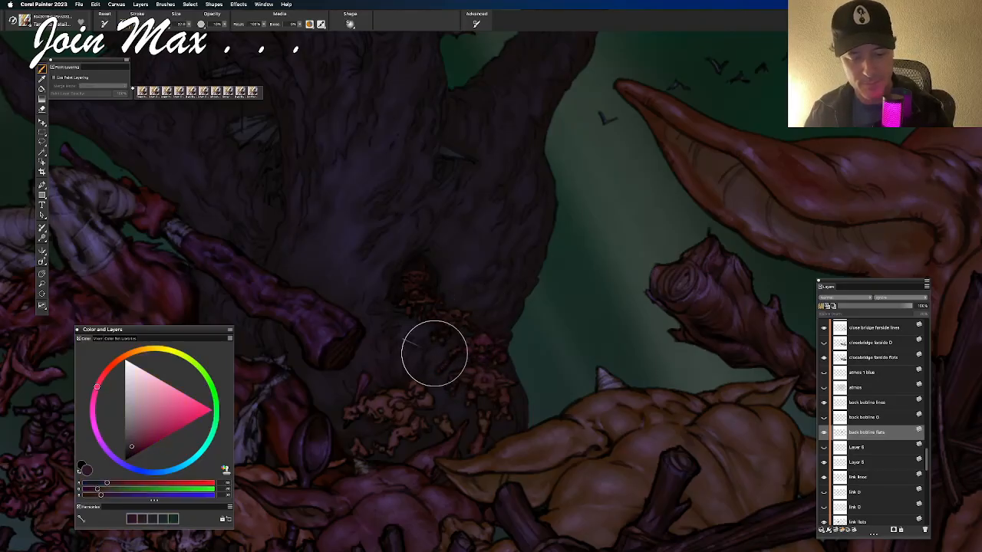
click(115, 484)
click(105, 488)
click(110, 495)
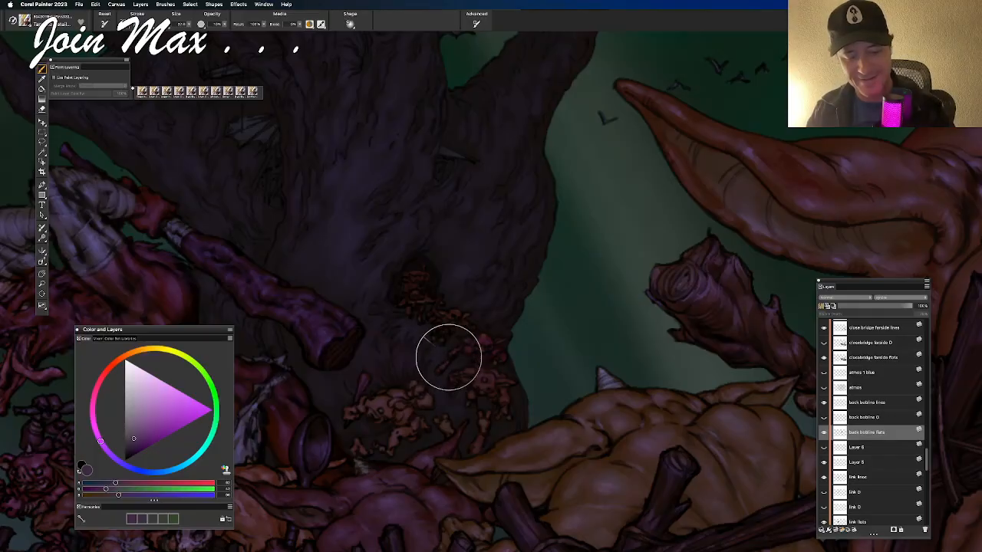
Step: Sample the red of the goblins climbing out below the hollow, neutralise it to a greyish violet and glaze over them
scroll(401, 259, up, 3)
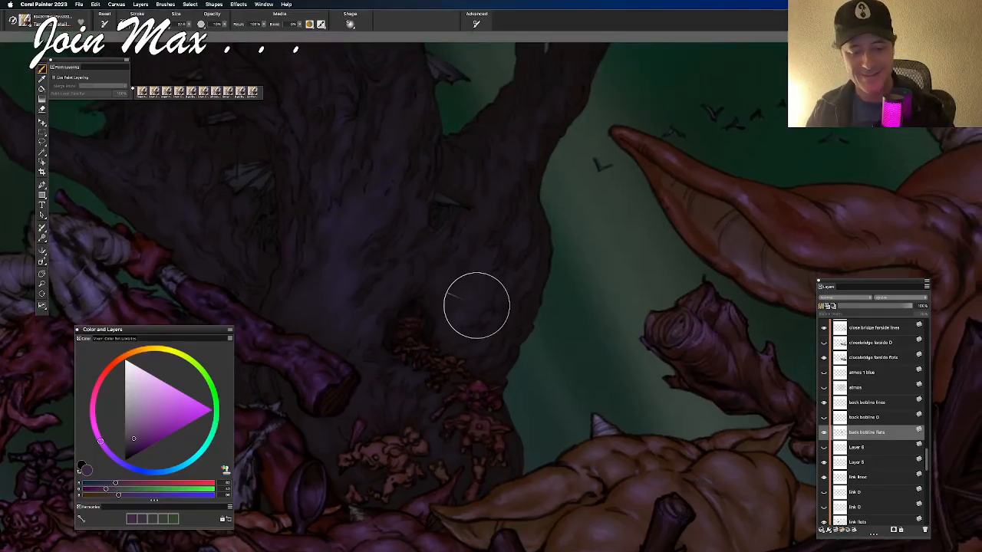
alt+click(441, 343)
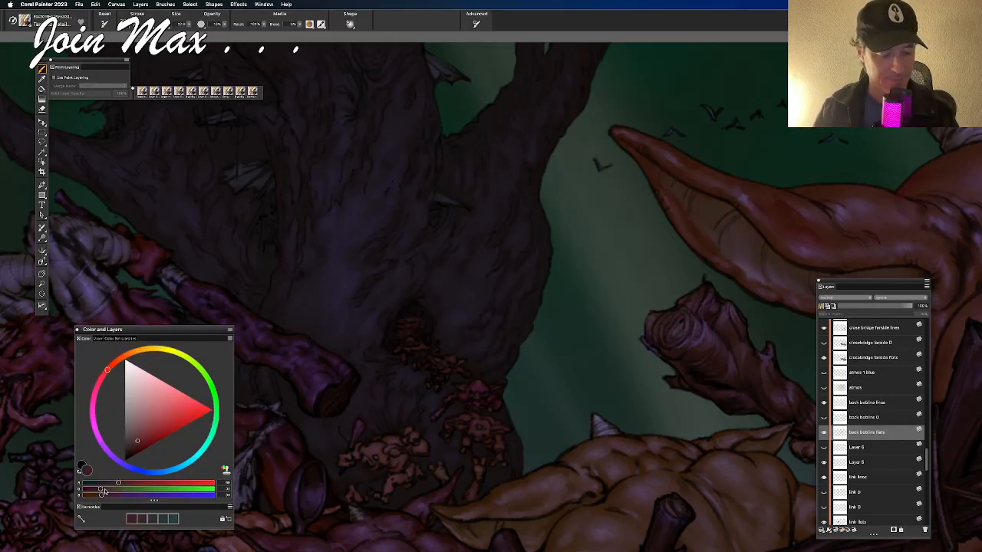
drag(108, 491, 110, 496)
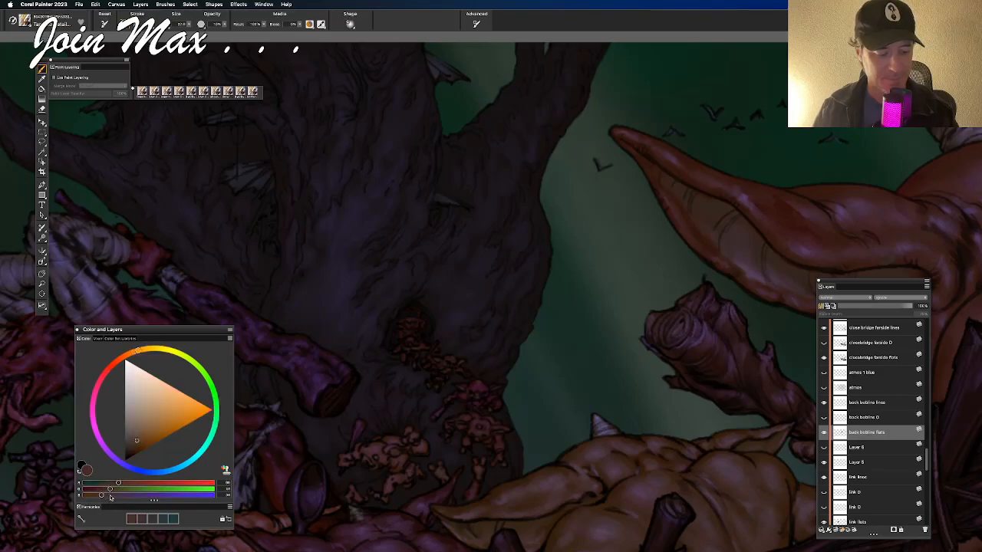
click(111, 497)
click(118, 497)
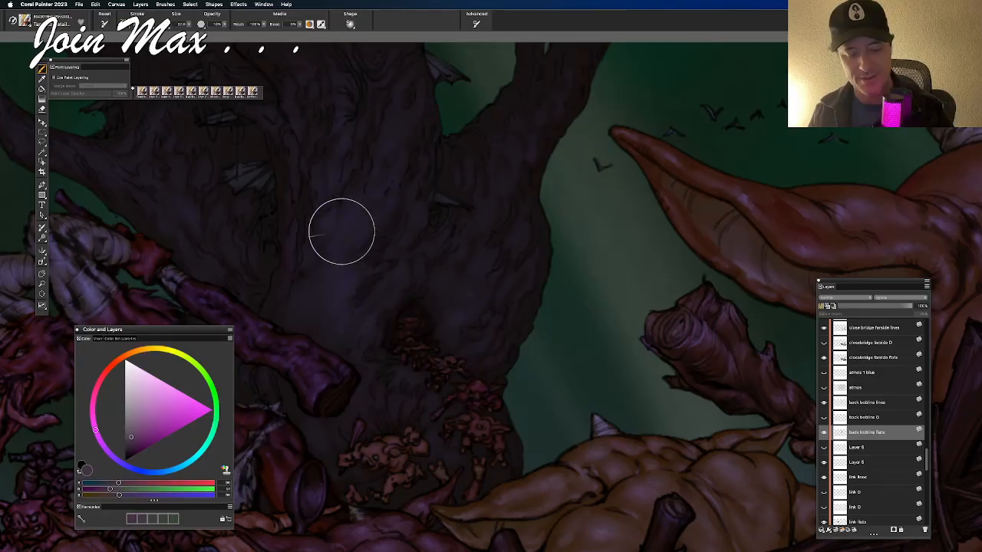
Step: Sample the deep red of the goblin just below the hollow, raise its green and blue to a muted purple and glaze it
drag(395, 327, 434, 331)
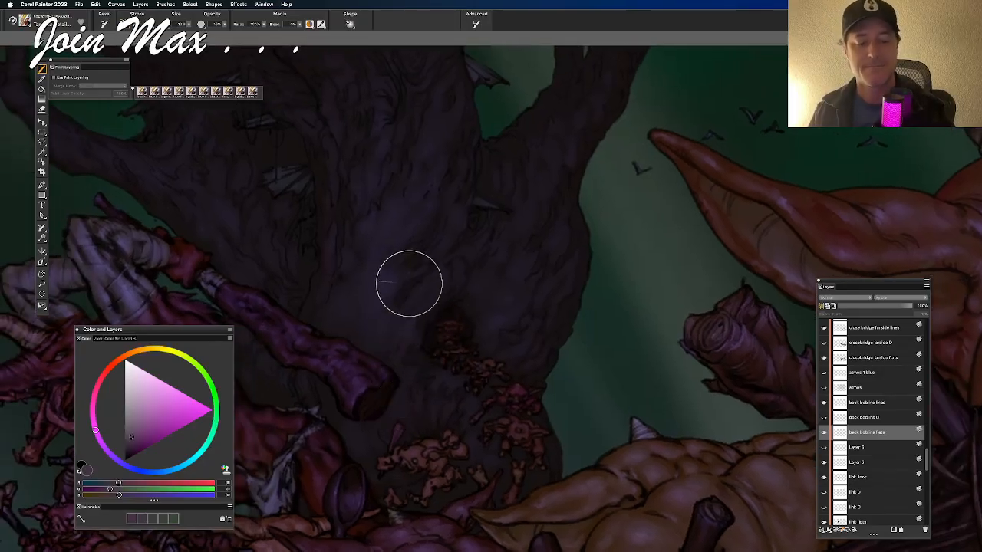
alt+click(460, 350)
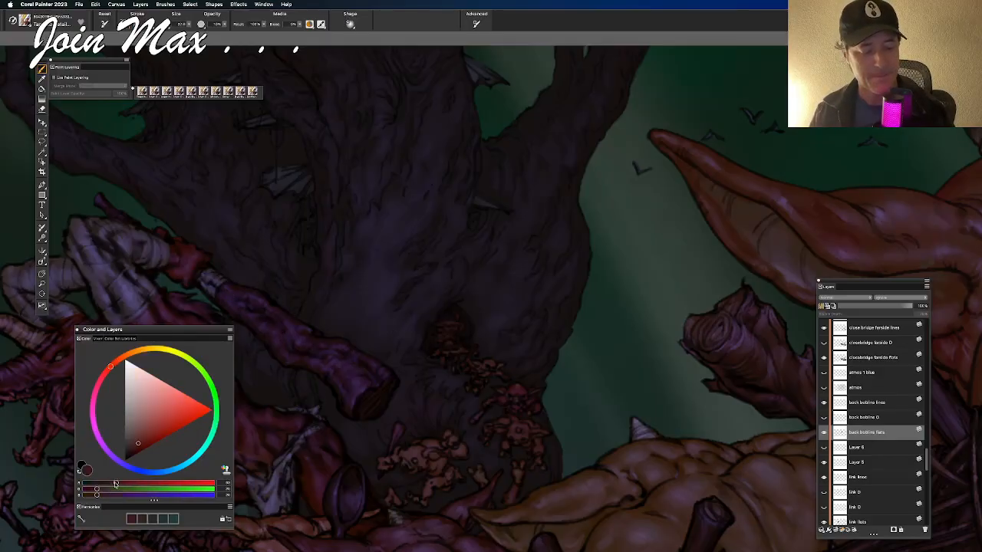
drag(104, 491, 106, 500)
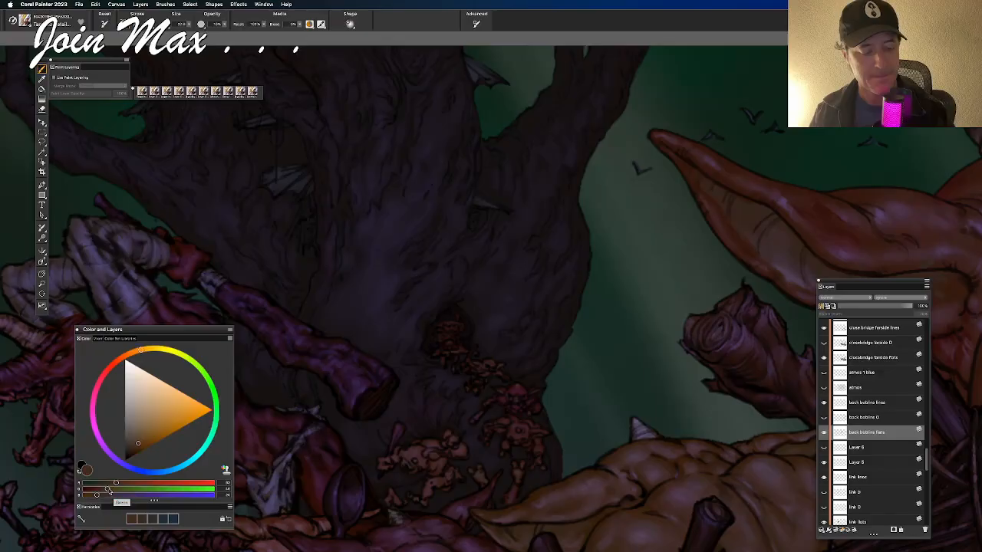
click(108, 496)
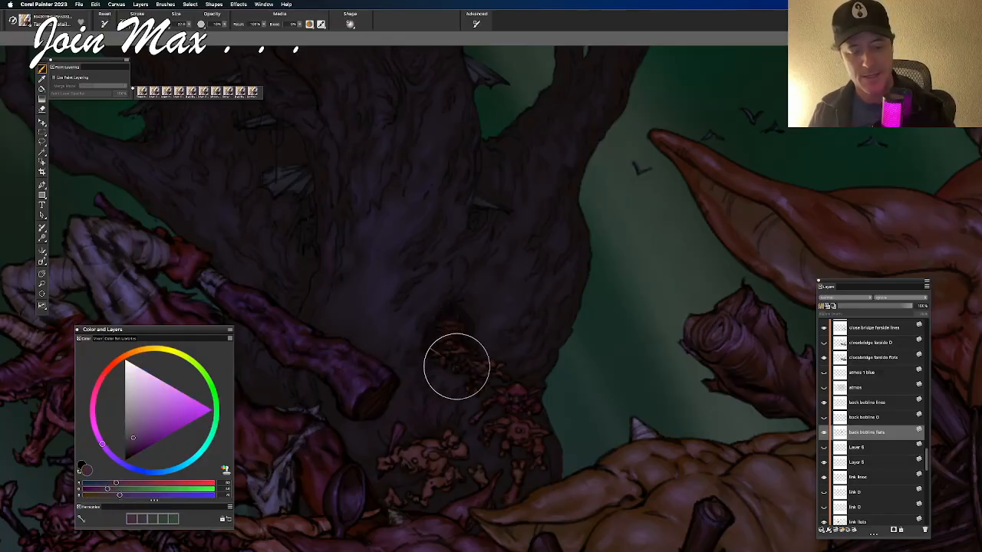
Step: Sample the dark red of the goblin inside the hollow, shift it to a greyish violet and glaze the goblin up close
scroll(427, 323, up, 3)
scroll(428, 320, up, 1)
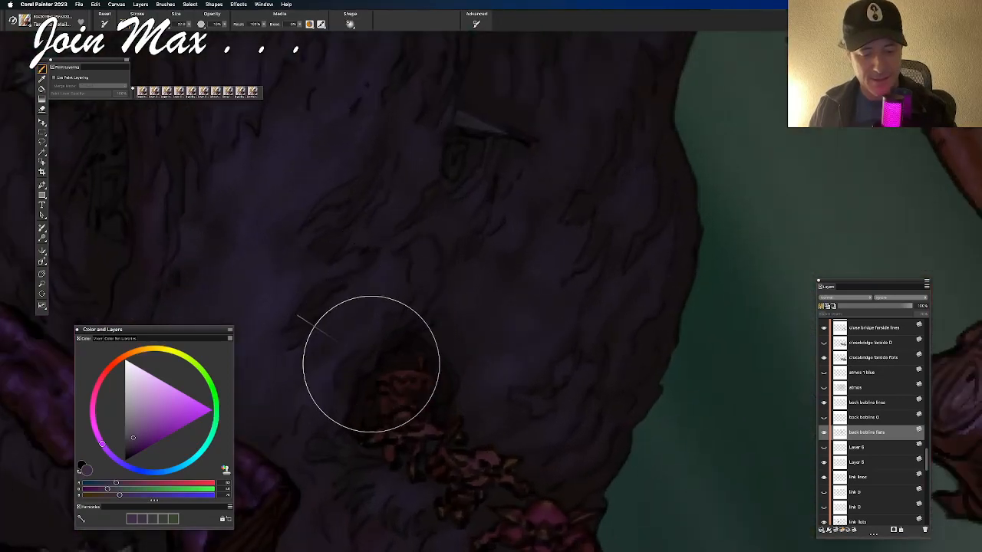
alt+click(400, 374)
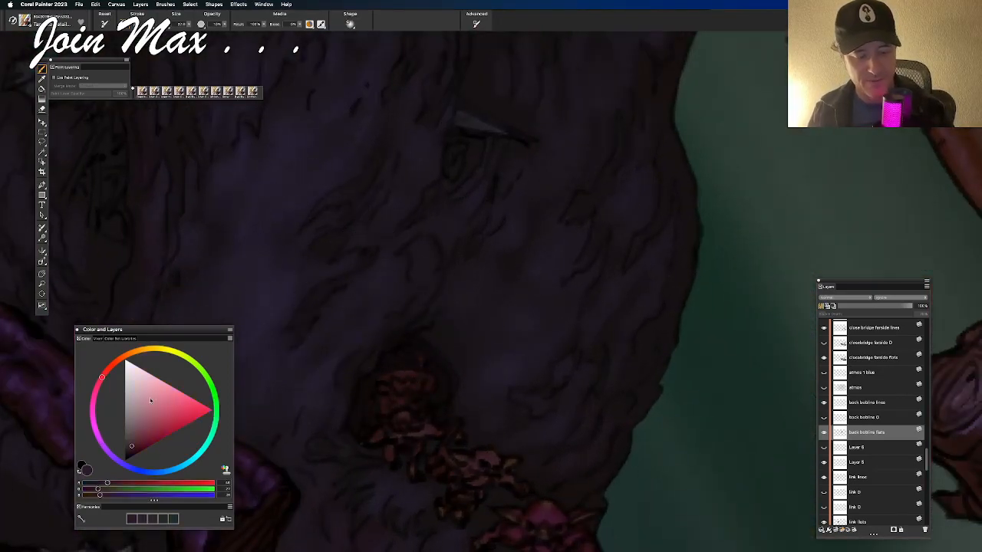
click(108, 490)
drag(109, 498, 117, 497)
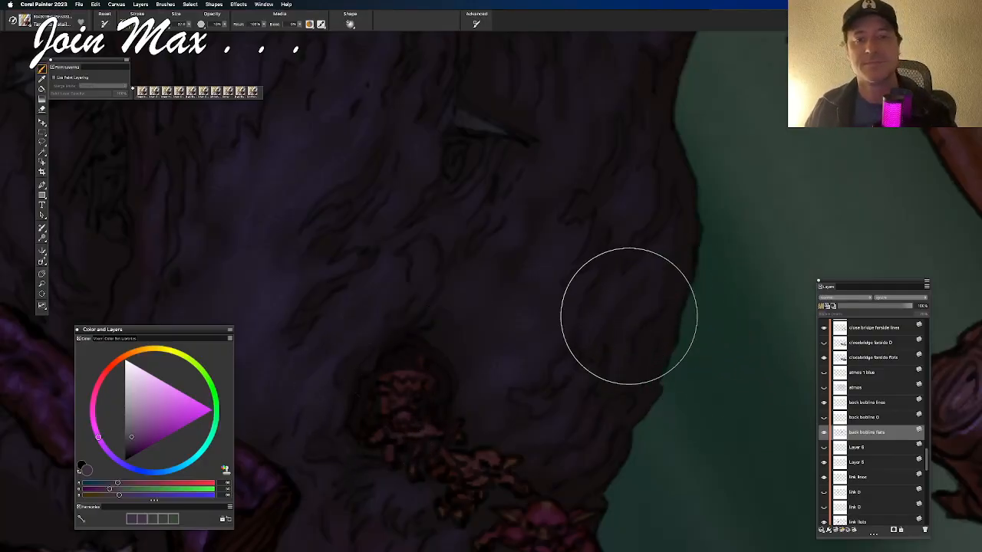
Step: Switch to the Layer Adjuster and pick the layer under the tree trunk beside the goblin hollow
scroll(671, 218, down, 4)
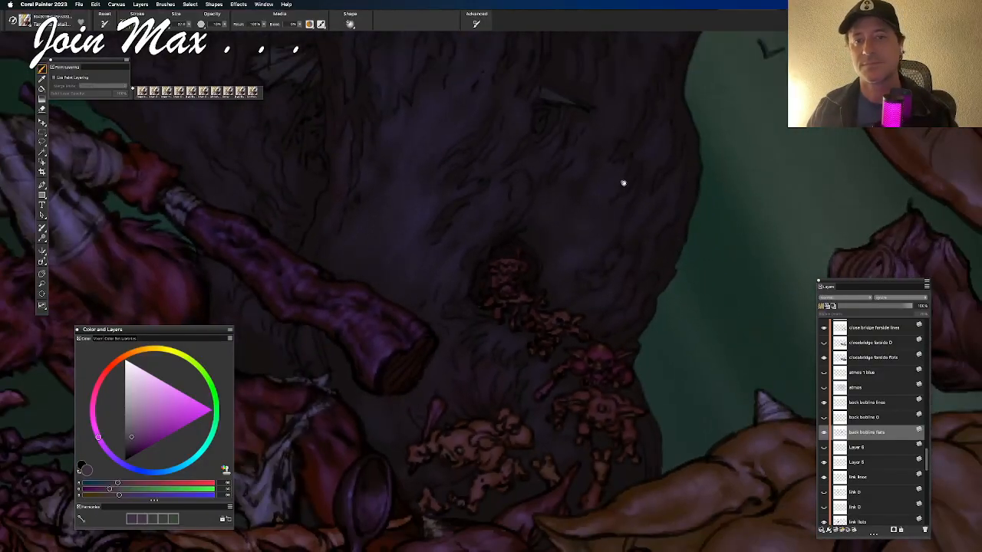
scroll(624, 182, down, 5)
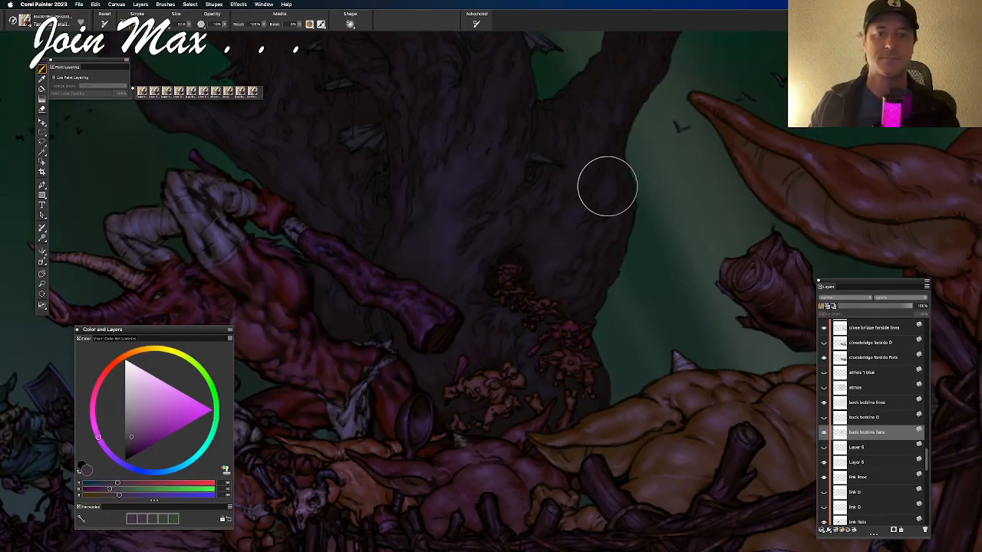
scroll(602, 188, up, 1)
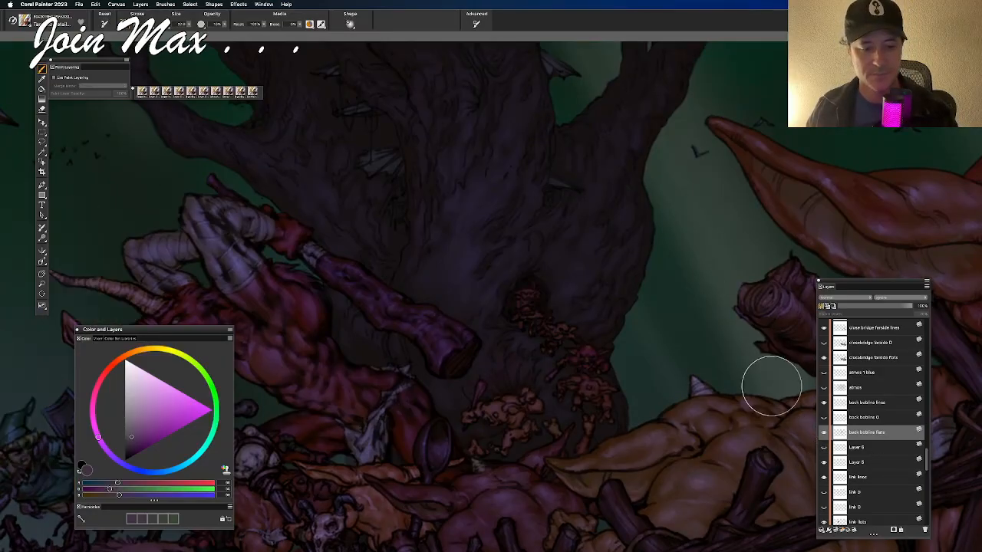
key(f)
right_click(580, 264)
click(591, 266)
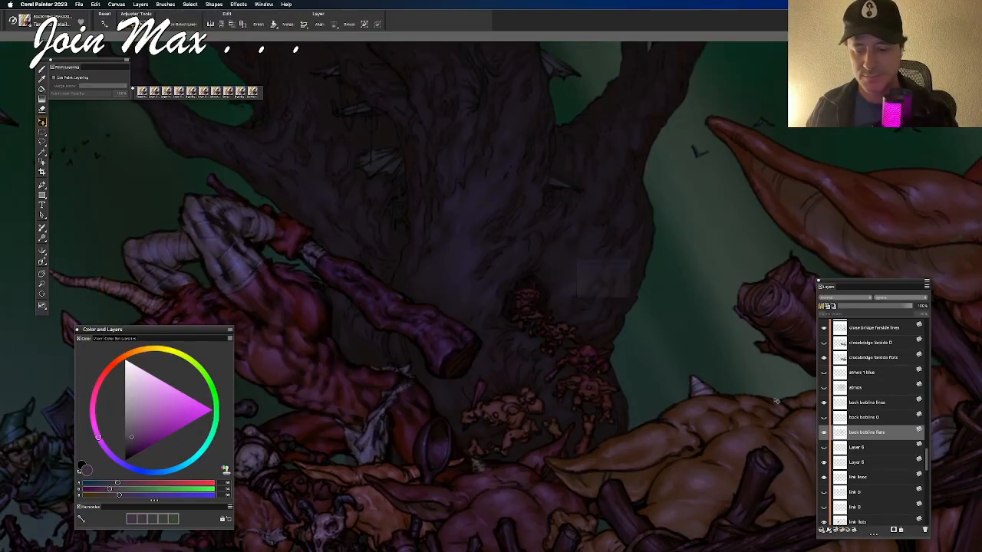
Step: Find the "big back tree flats" layer and hide and show it to check what it contains
scroll(842, 425, down, 5)
scroll(842, 422, down, 5)
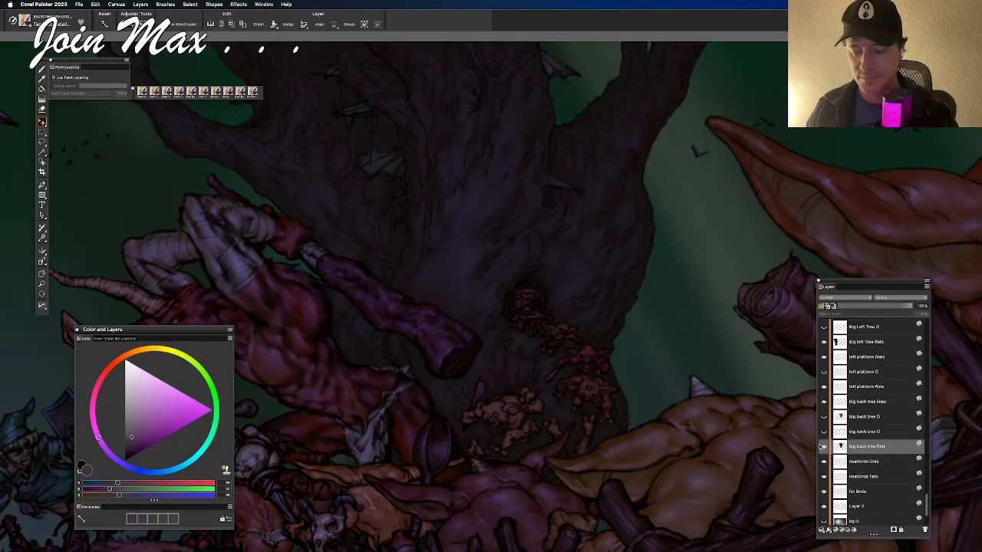
click(824, 448)
click(824, 447)
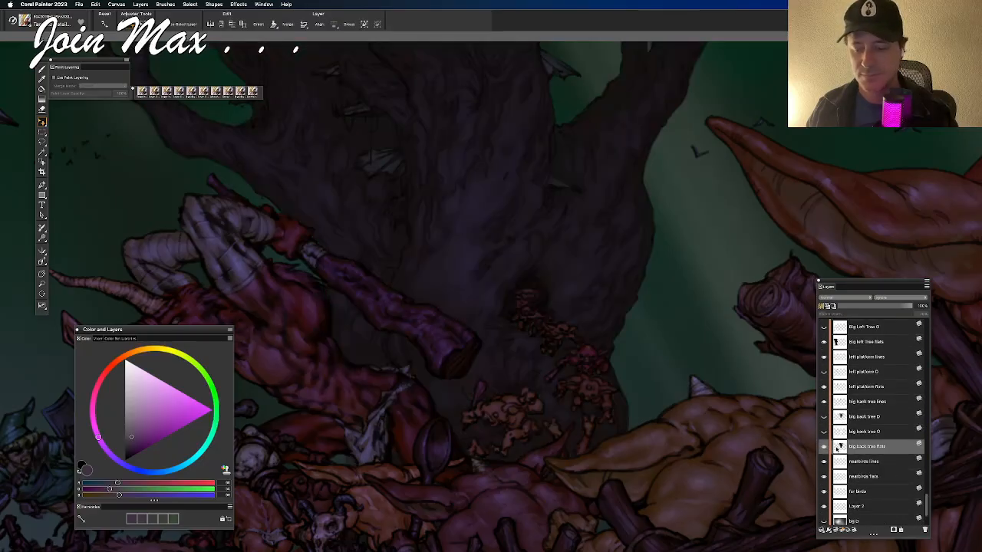
Step: Sample the trunk's dark violet beside the goblin hollow, brighten it to a muted blue-violet and glaze the trunk
scroll(635, 372, up, 2)
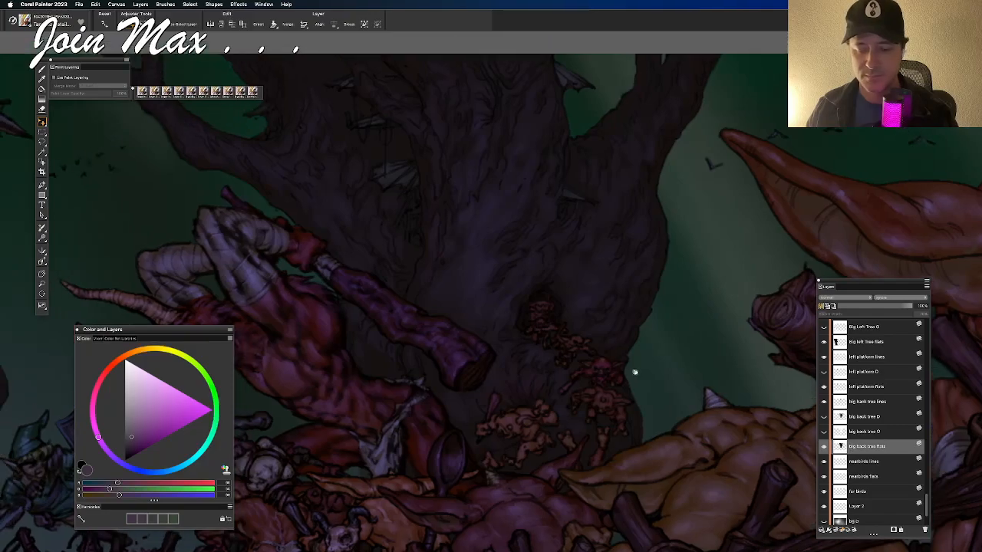
key(b)
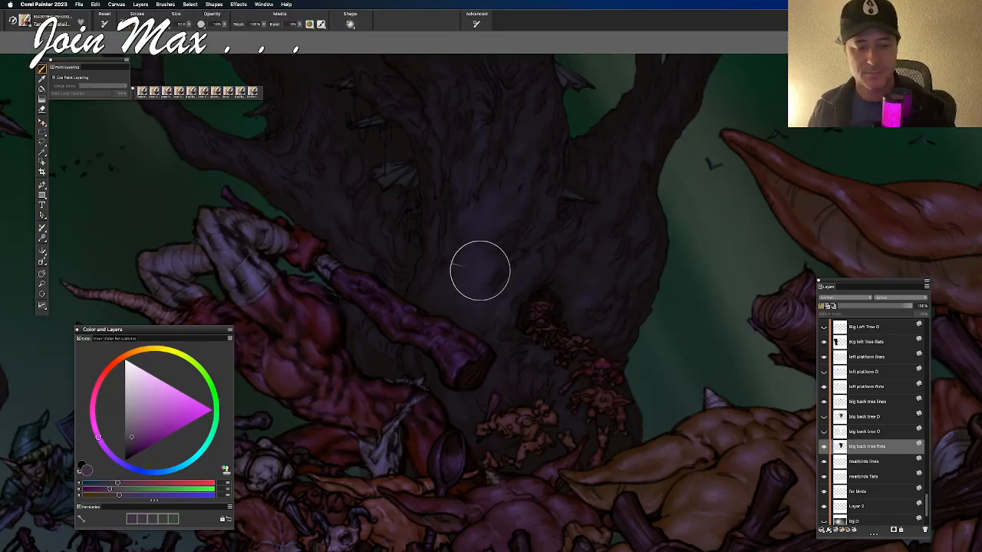
alt+click(482, 272)
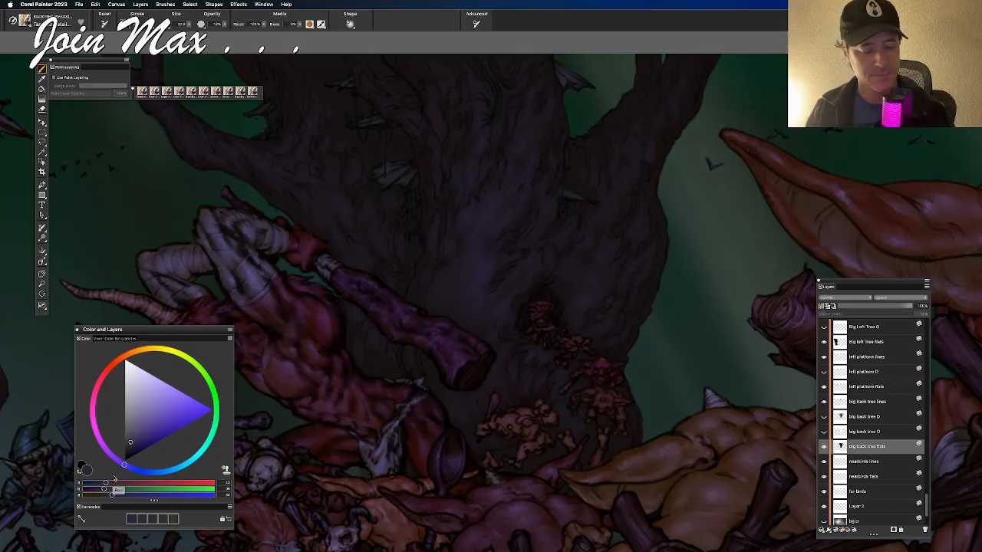
click(116, 485)
drag(112, 493, 128, 494)
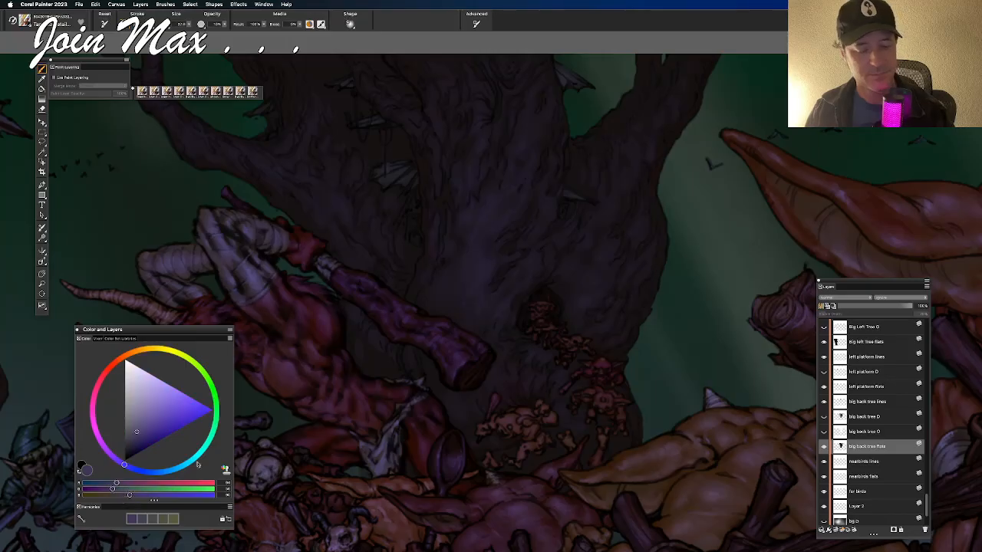
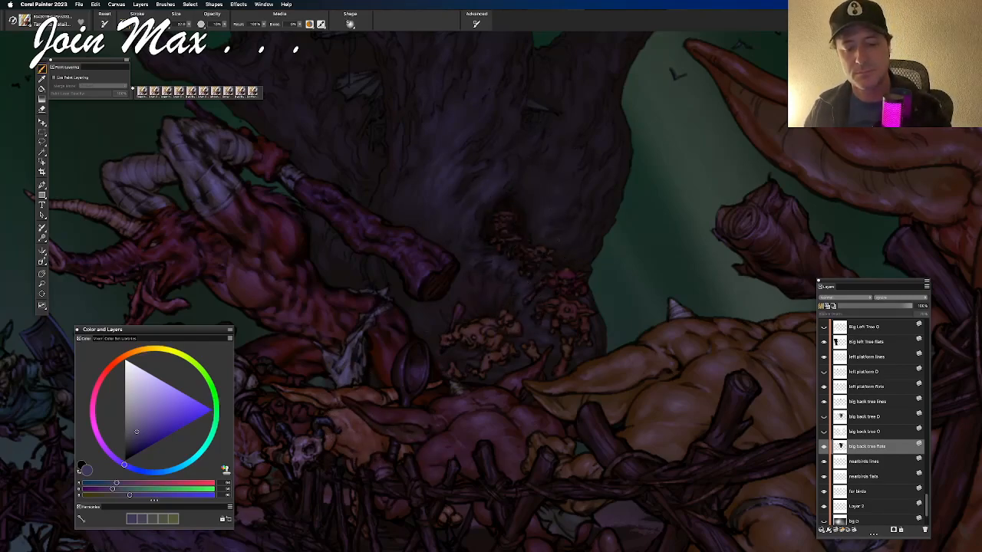
scroll(515, 274, up, 3)
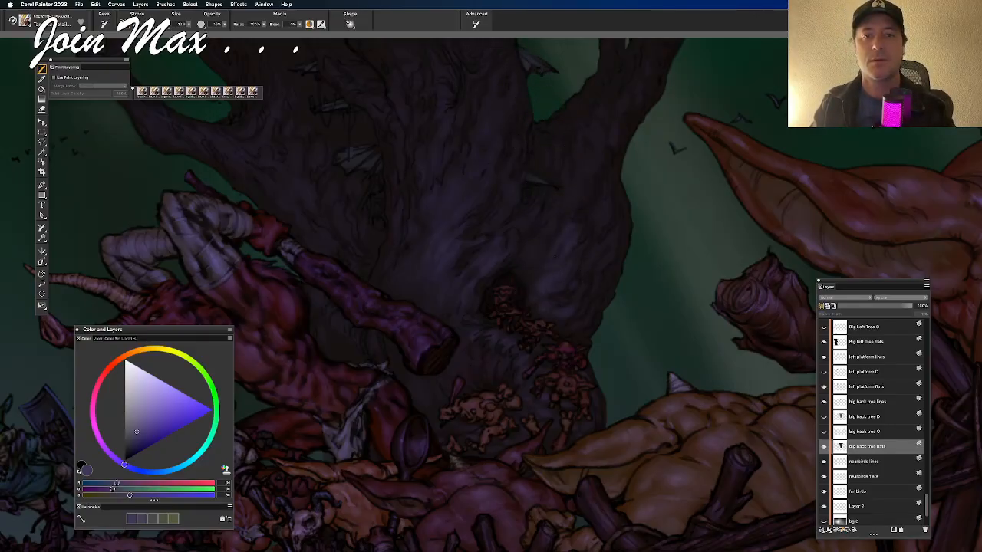
Step: Adjust the brush opacity and continue glazing blue-violet over the big back tree's trunk around the goblin hollow
key(super+minus)
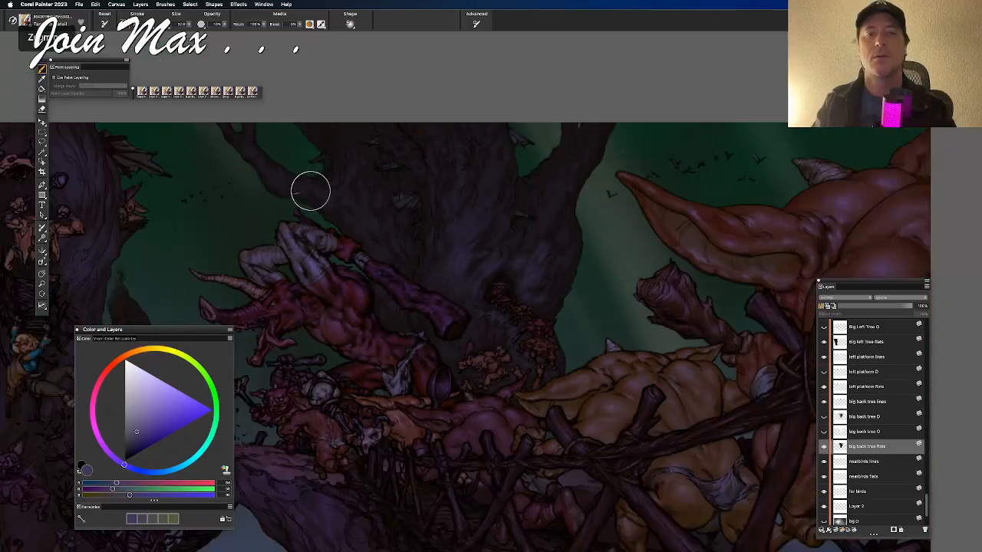
key(super+minus)
drag(344, 284, 443, 361)
key(super+plus)
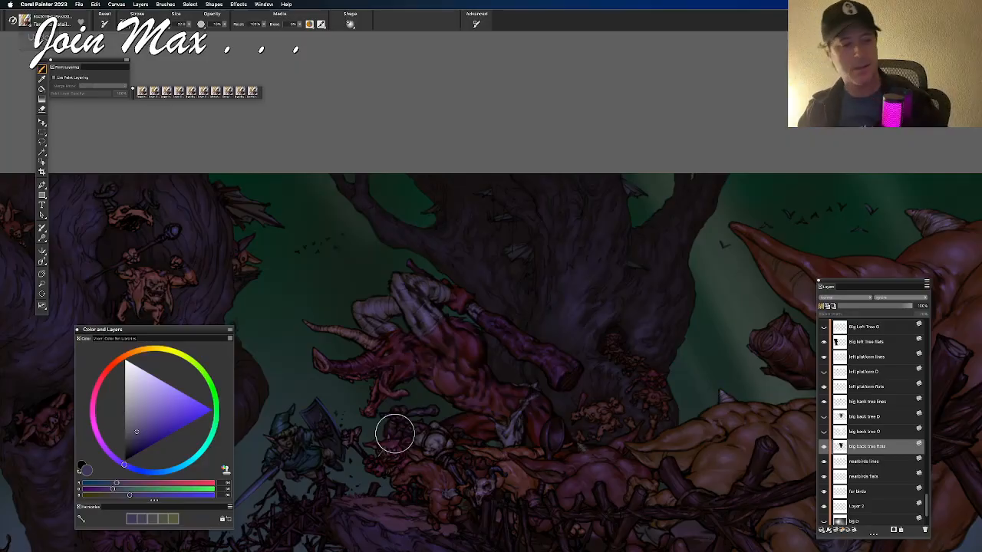
click(224, 24)
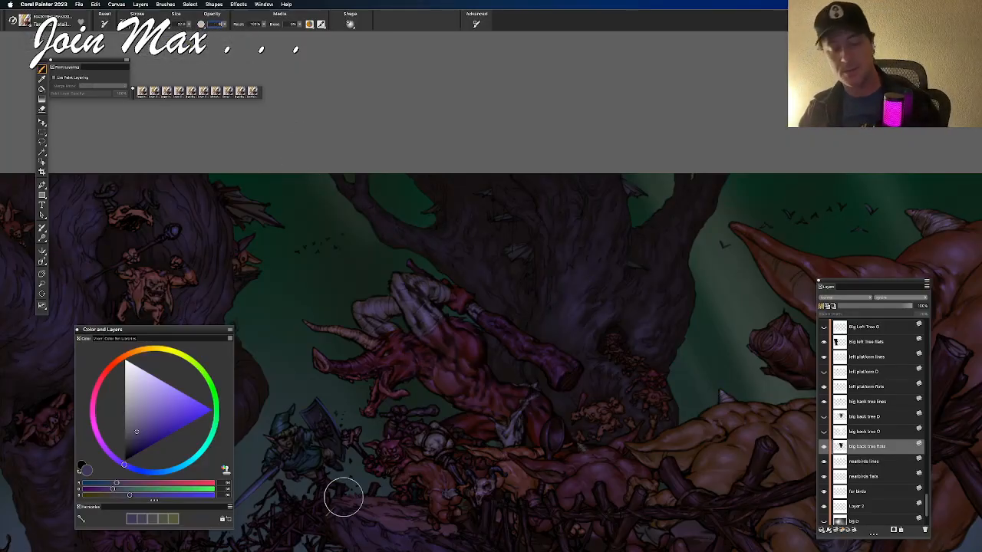
scroll(514, 276, up, 3)
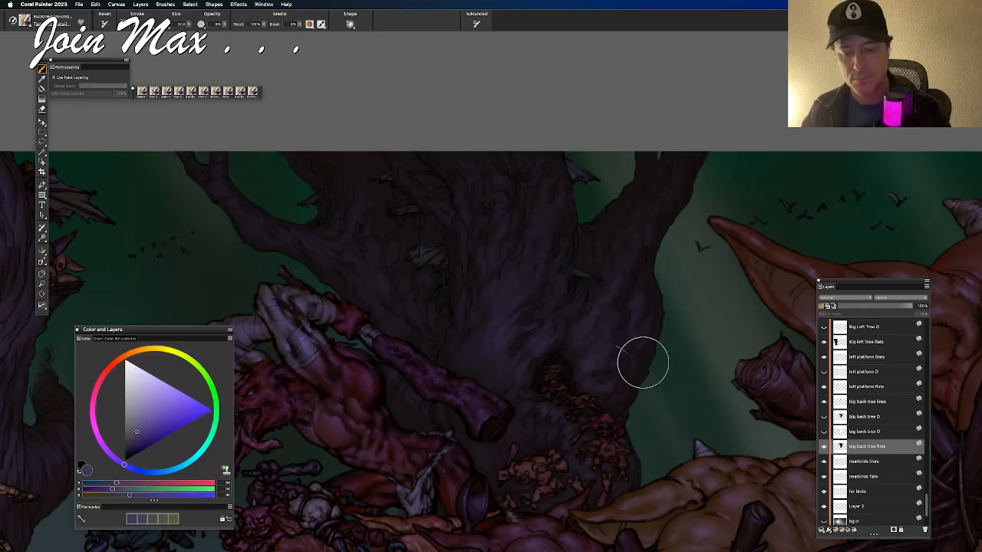
drag(437, 368, 452, 332)
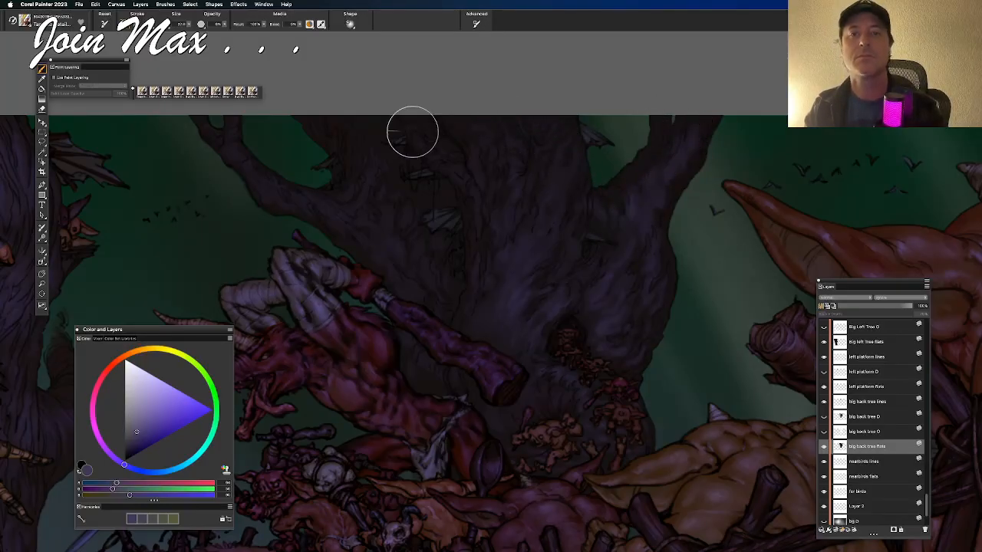
Step: Refine the blue-violet glaze on the big back tree's upper trunk and branches, undoing unwanted strokes
scroll(405, 197, down, 5)
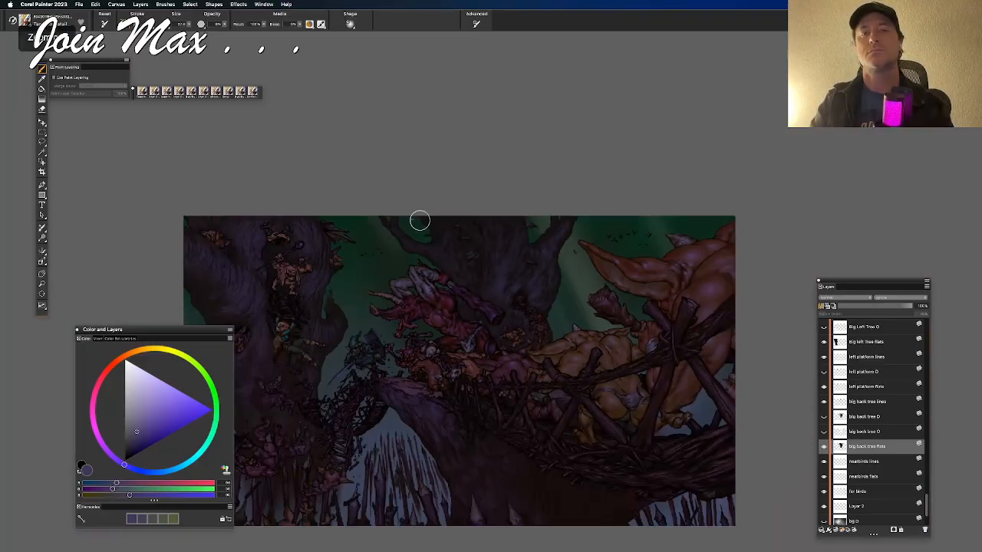
drag(389, 257, 434, 274)
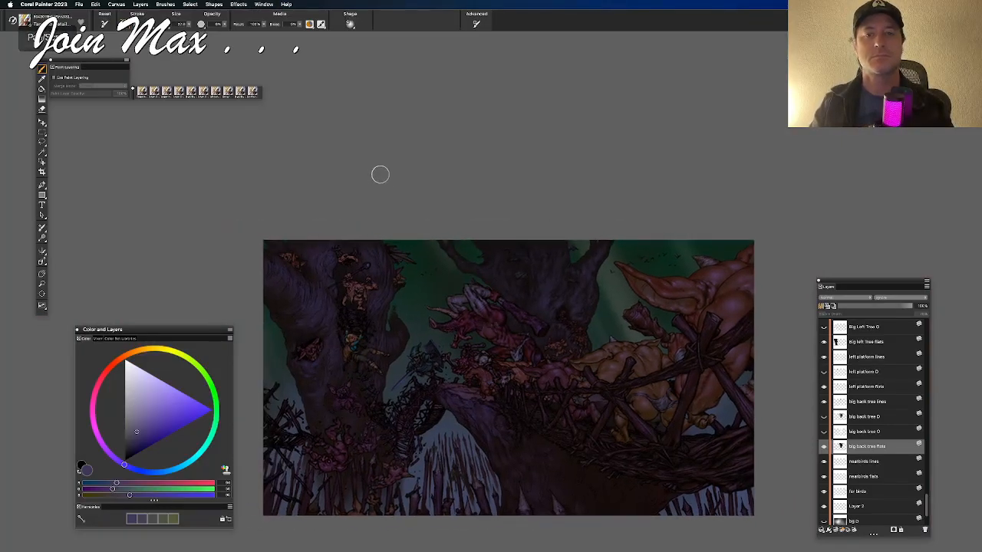
scroll(394, 186, up, 4)
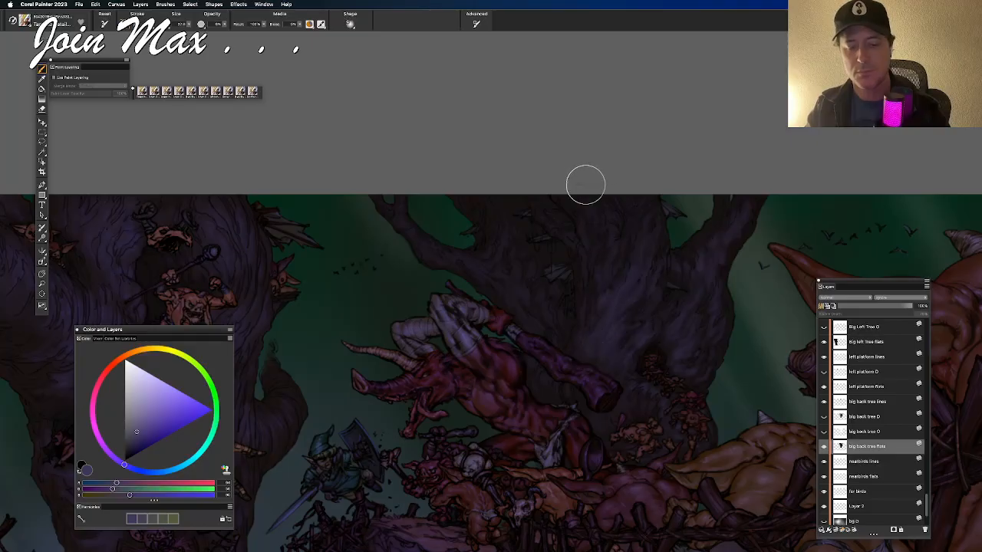
key(super+z)
key(super+z)
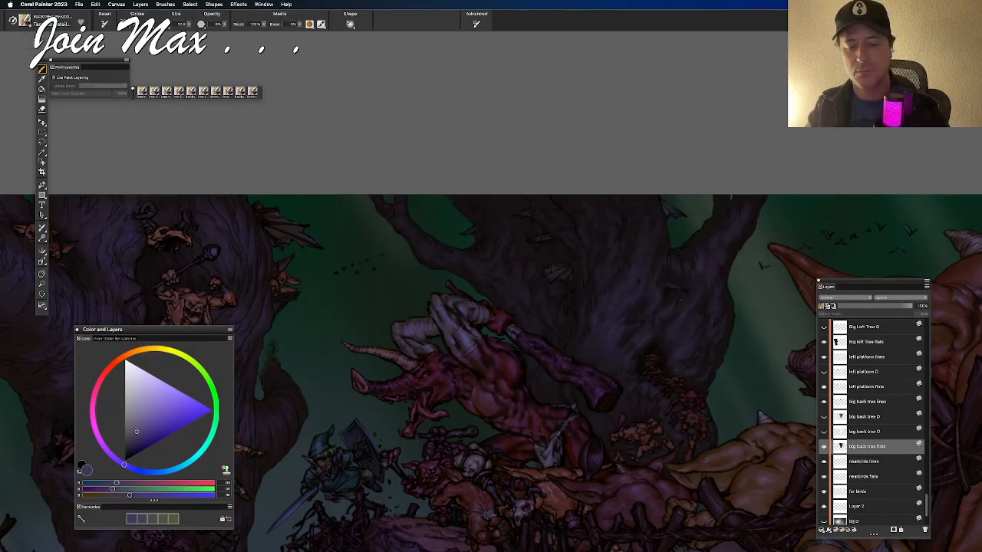
key(super+z)
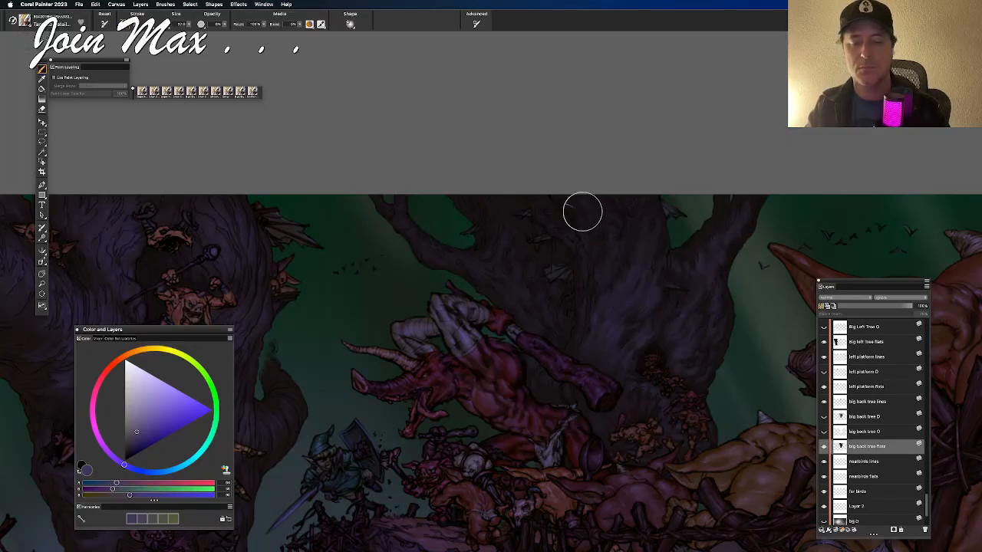
key(super+z)
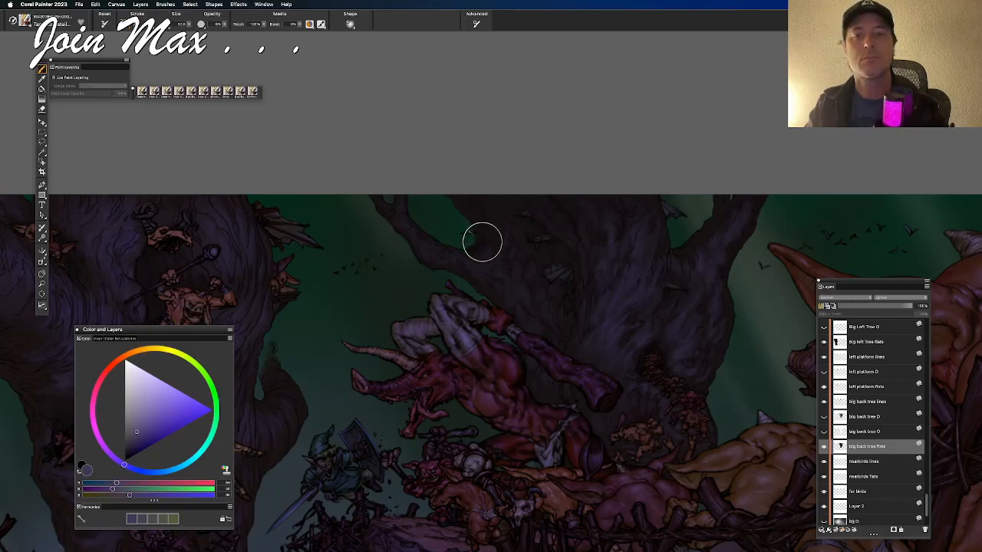
key(super+z)
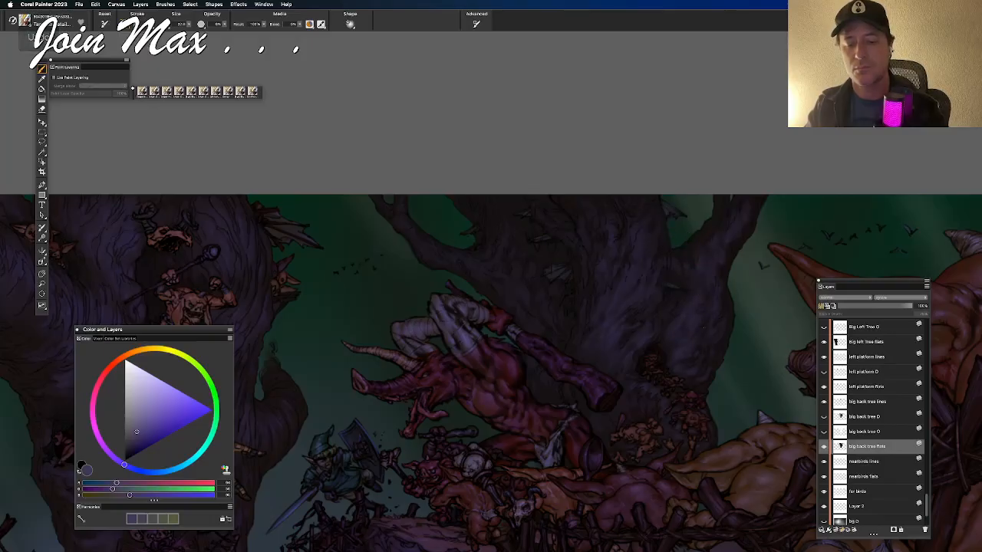
key(super+z)
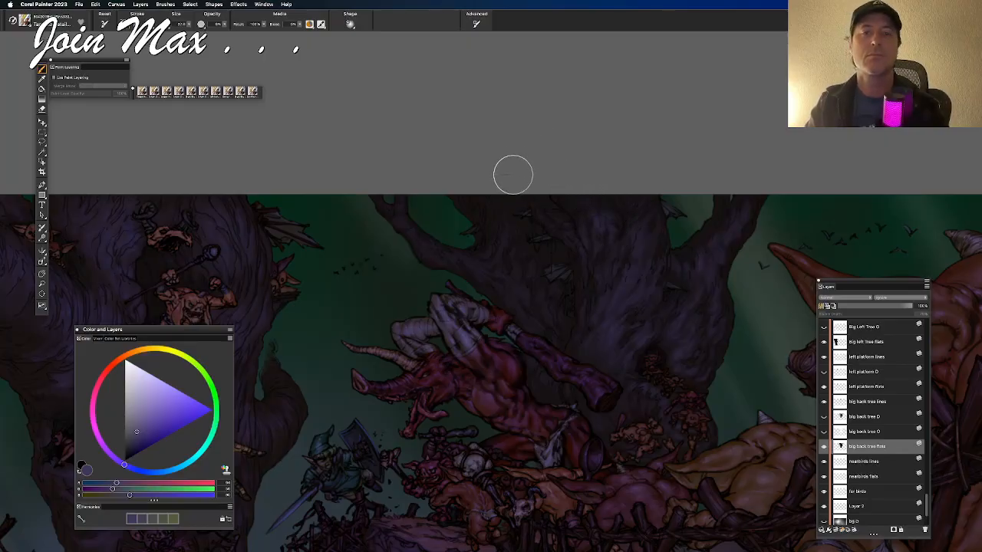
key(super+z)
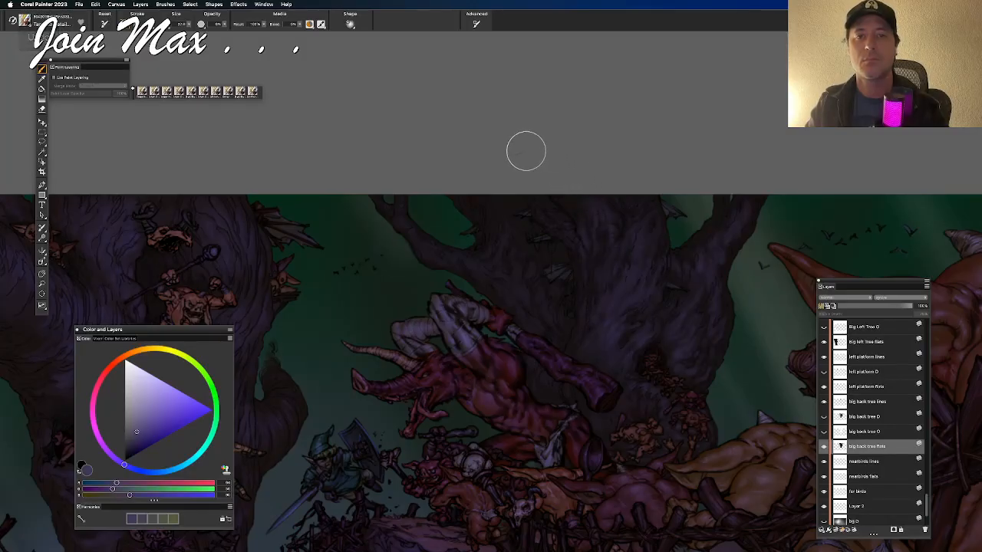
Step: Examine how the glazed background tree reads against the rest of the painting at overview and close range
key(super+minus)
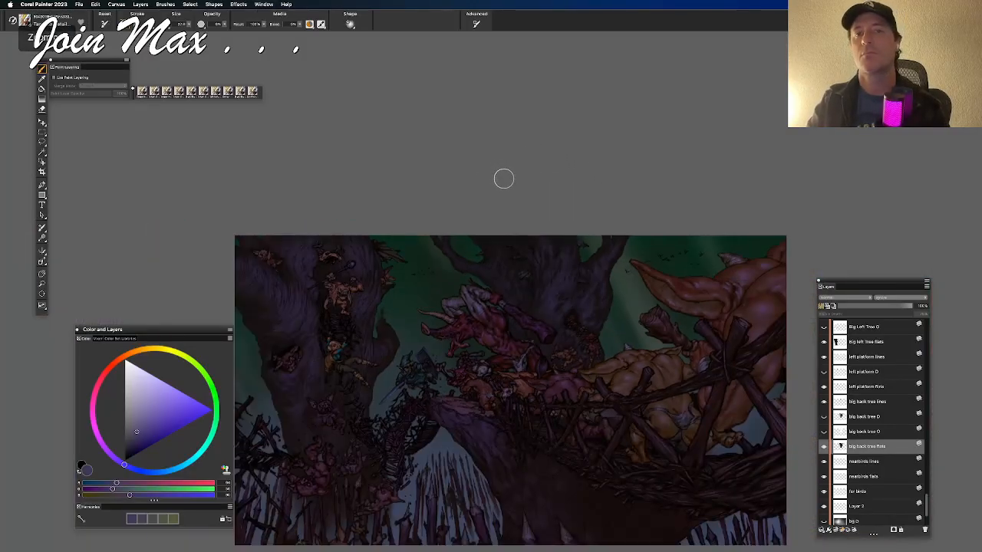
key(super+equal)
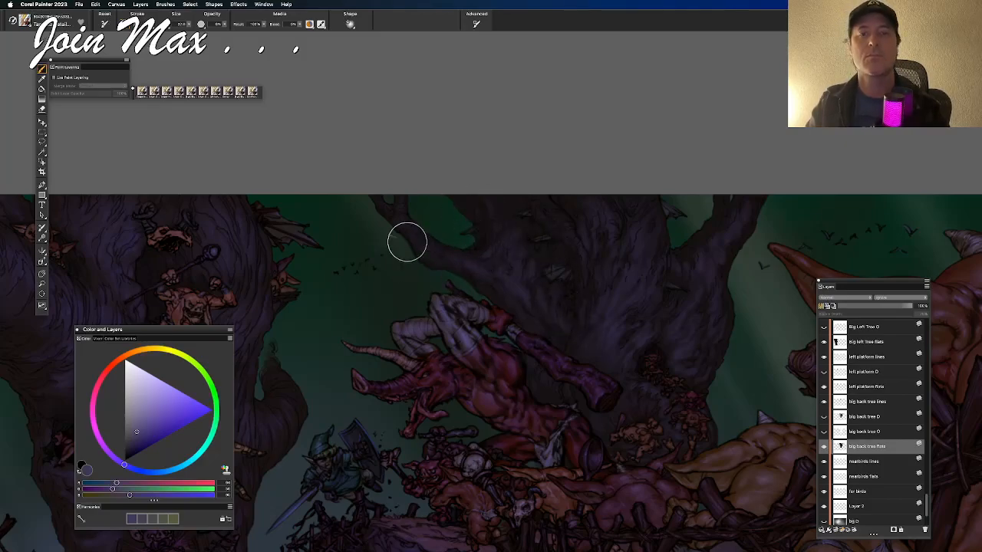
key(super+minus)
key(super+minus)
key(super+minus)
key(super+plus)
key(super+plus)
key(super+plus)
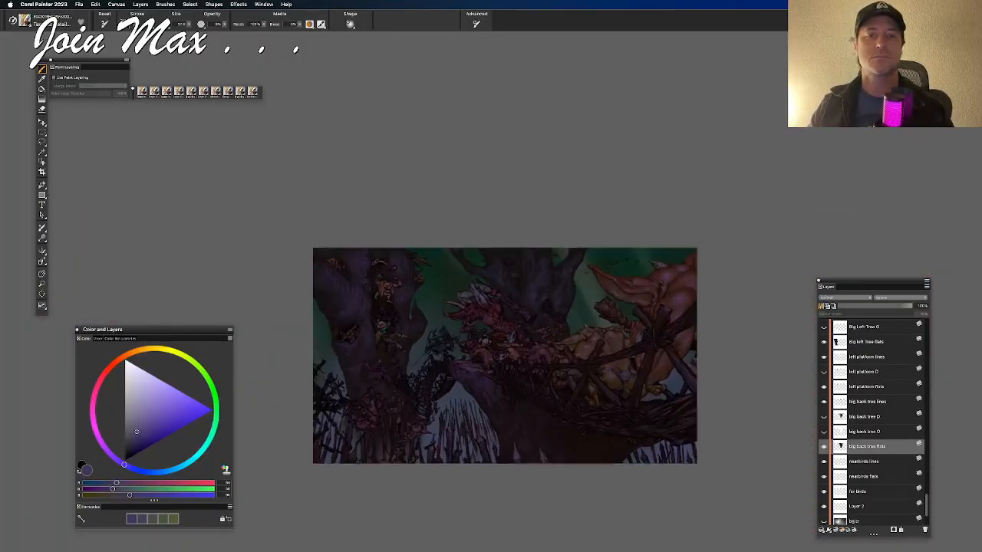
key(super+plus)
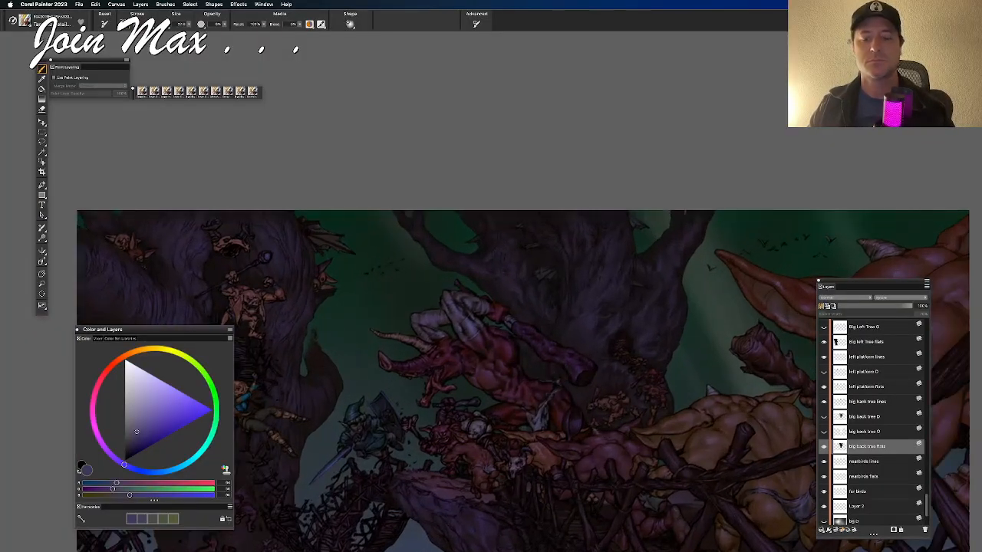
key(super+plus)
key(super+plus)
key(super+plus)
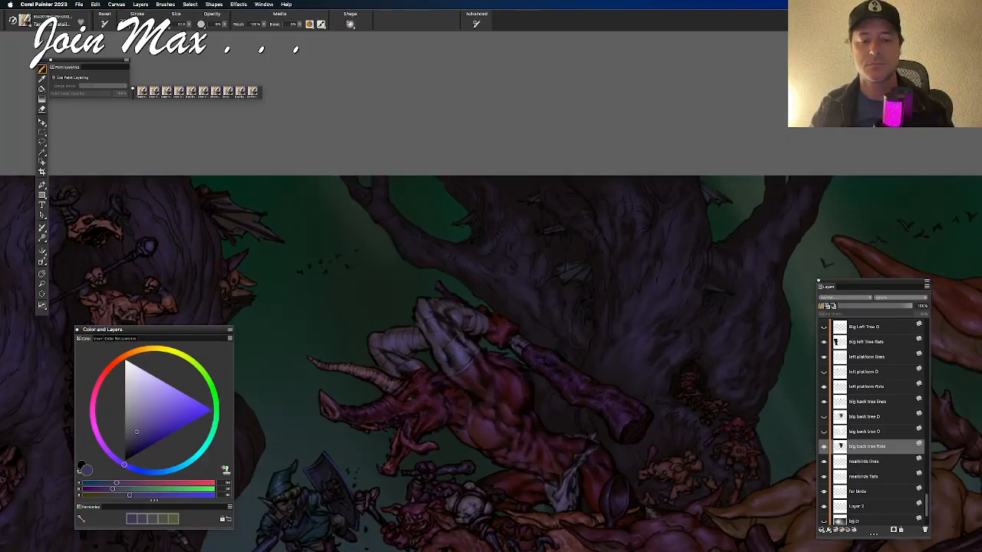
Step: Redo the last glaze change on the background tree and review it within the full composition
key(super+shift+z)
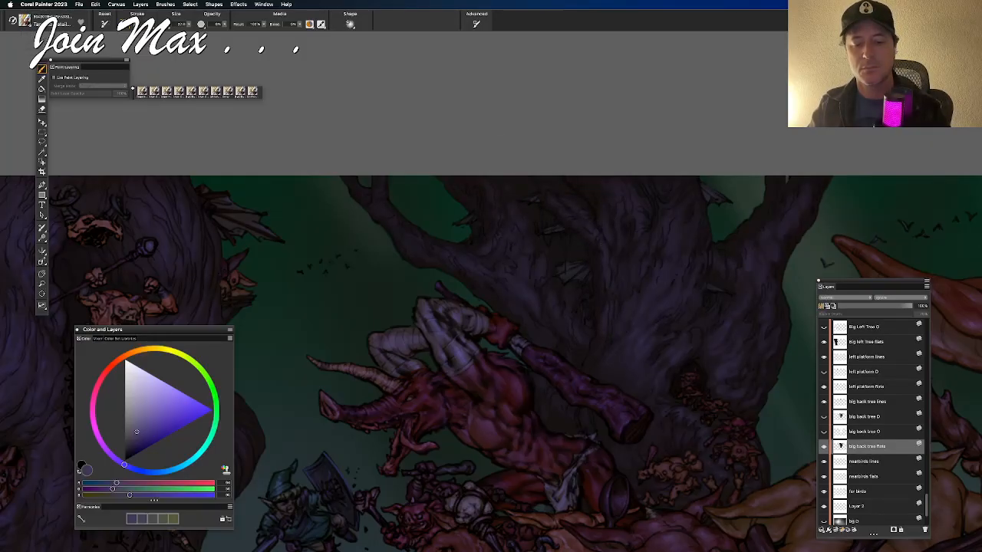
key(super+minus)
key(super+minus)
key(super+minus)
key(super+minus)
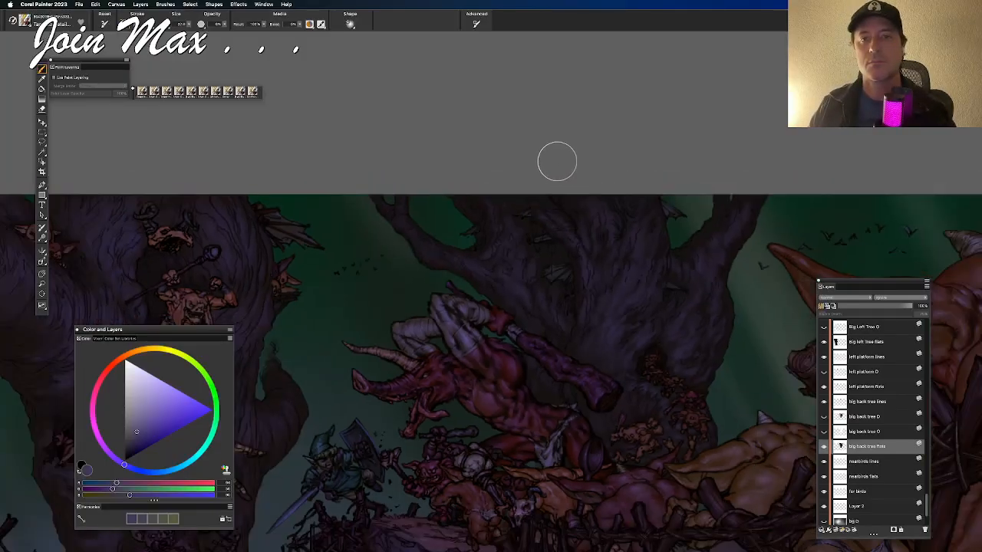
key(super+equal)
drag(535, 174, 547, 26)
drag(526, 105, 582, 119)
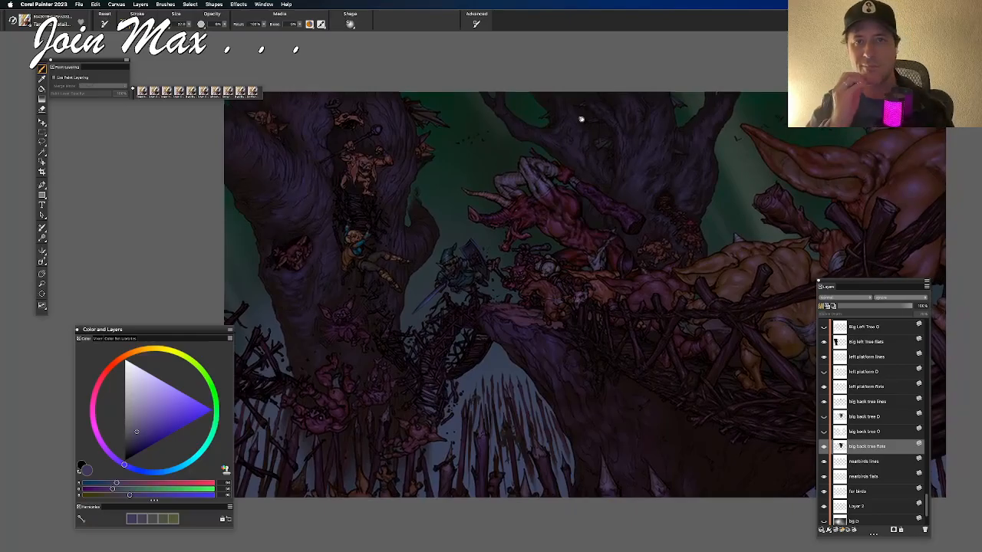
mouse_move(589, 187)
mouse_down()
mouse_move(547, 181)
mouse_move(466, 128)
mouse_move(611, 128)
mouse_up()
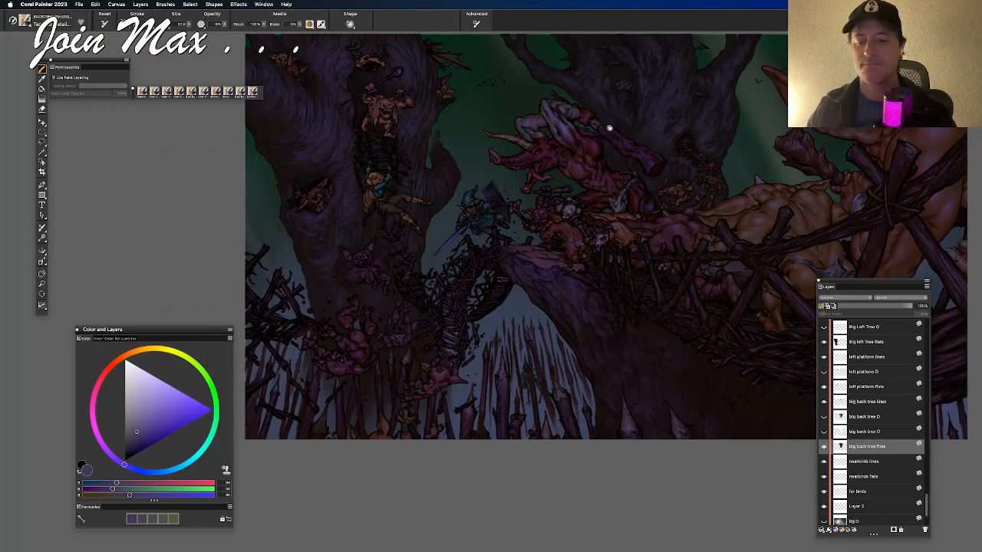
Step: Select the "closebridge bluelight" layer near the start of the layer stack
drag(739, 162, 506, 252)
scroll(847, 353, up, 1)
scroll(848, 353, up, 10)
scroll(842, 349, up, 8)
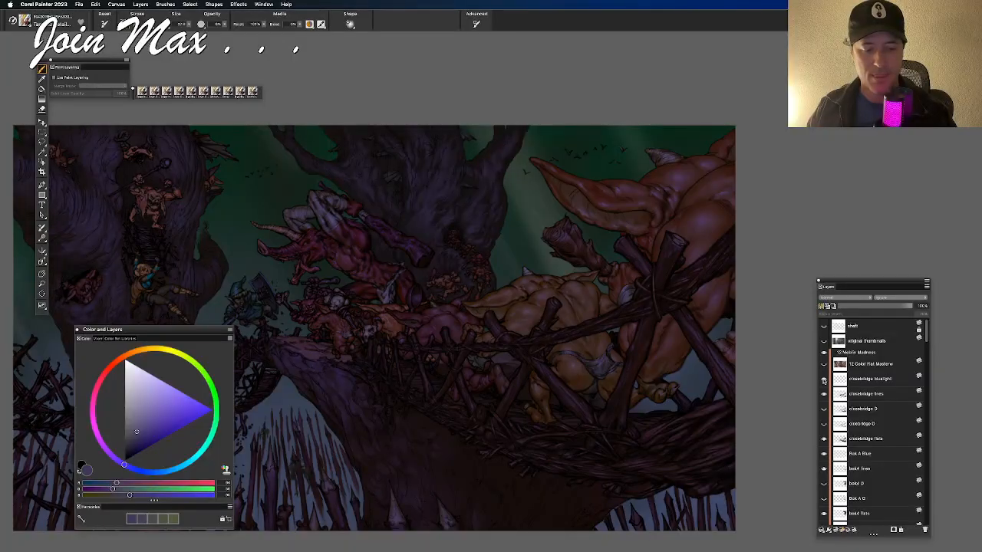
click(856, 381)
Step: Paint lighter violet highlights on the horned skull hanging on the near bridge, using a brightened colour sampled from it, and undo unwanted strokes
key(super+equal)
drag(322, 415, 682, 307)
key(super+equal)
drag(629, 322, 608, 324)
key(super+equal)
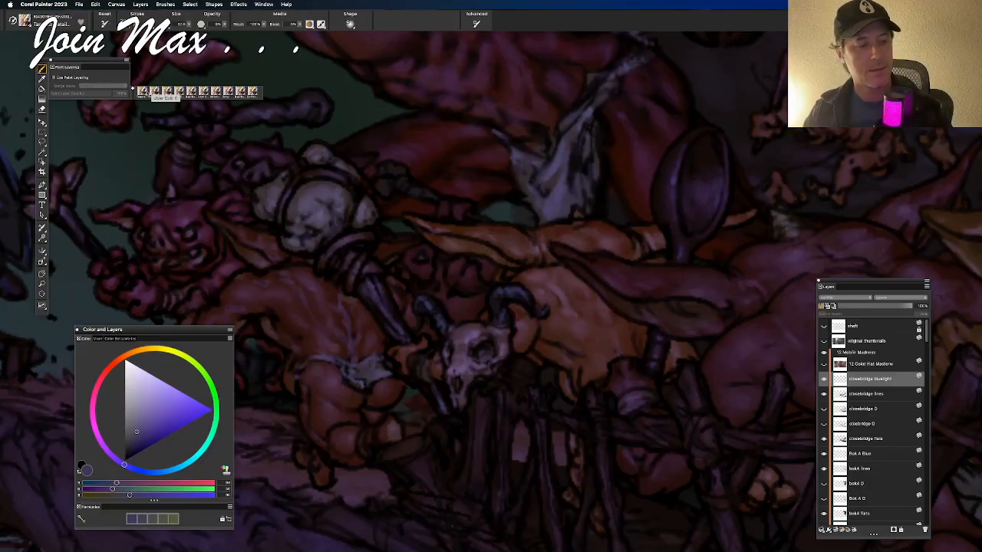
click(154, 92)
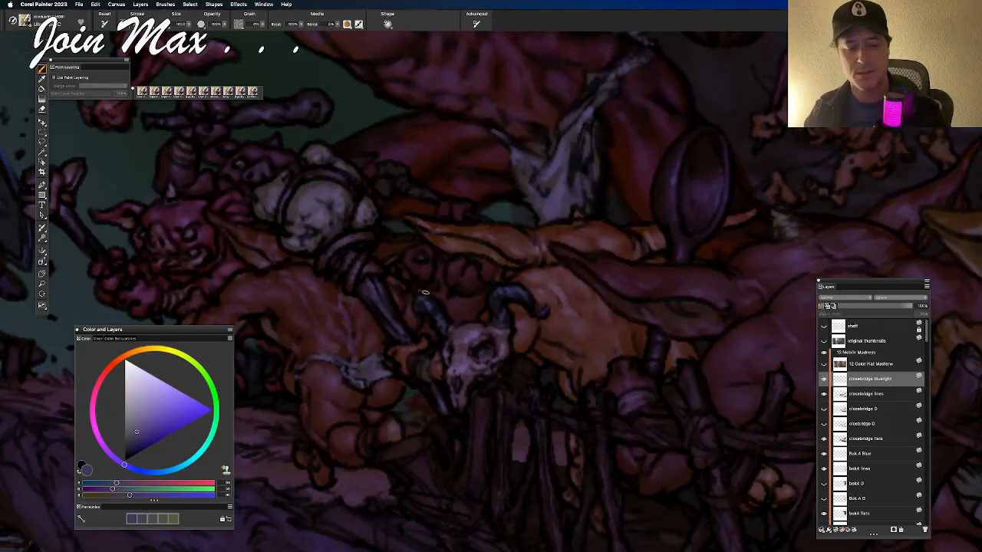
alt+click(475, 334)
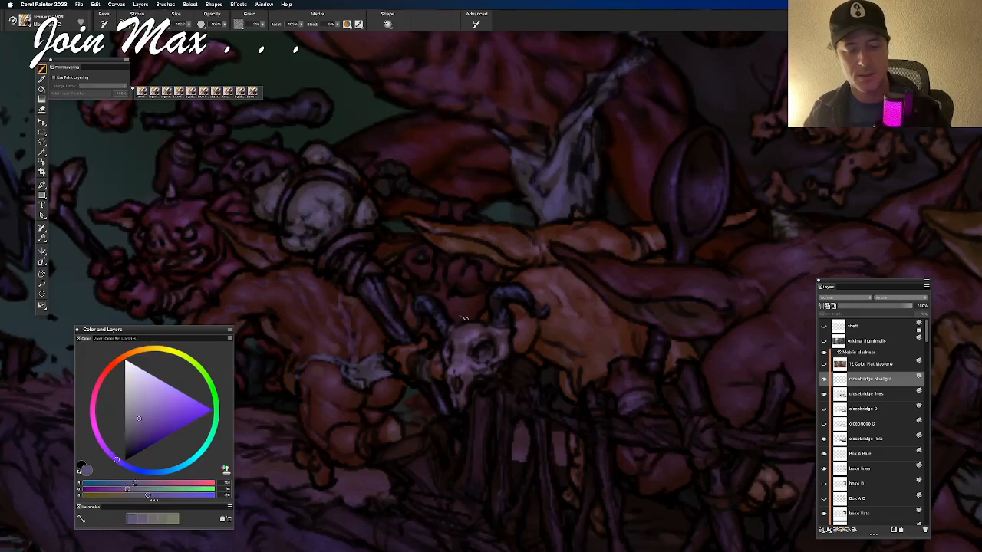
click(144, 484)
click(133, 490)
drag(156, 498, 163, 495)
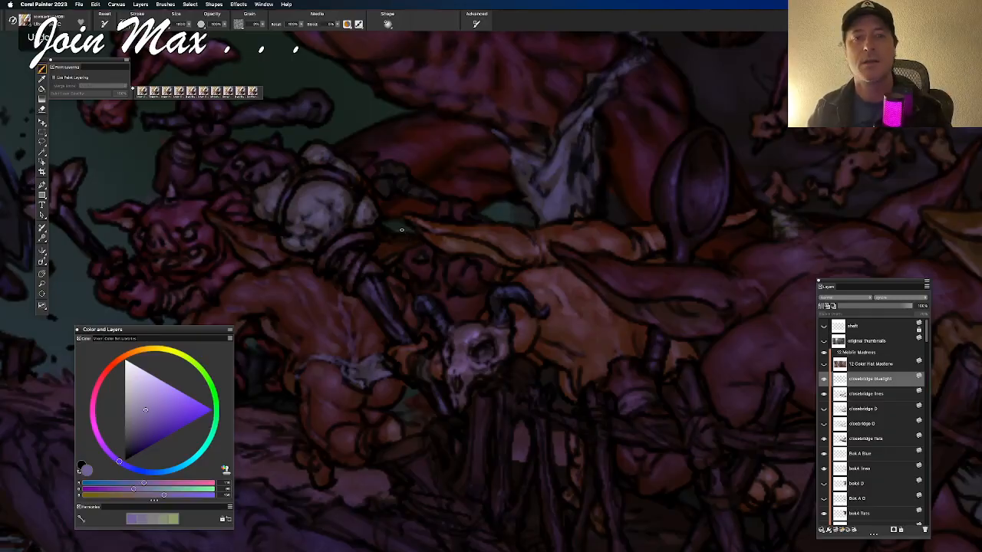
key(super+z)
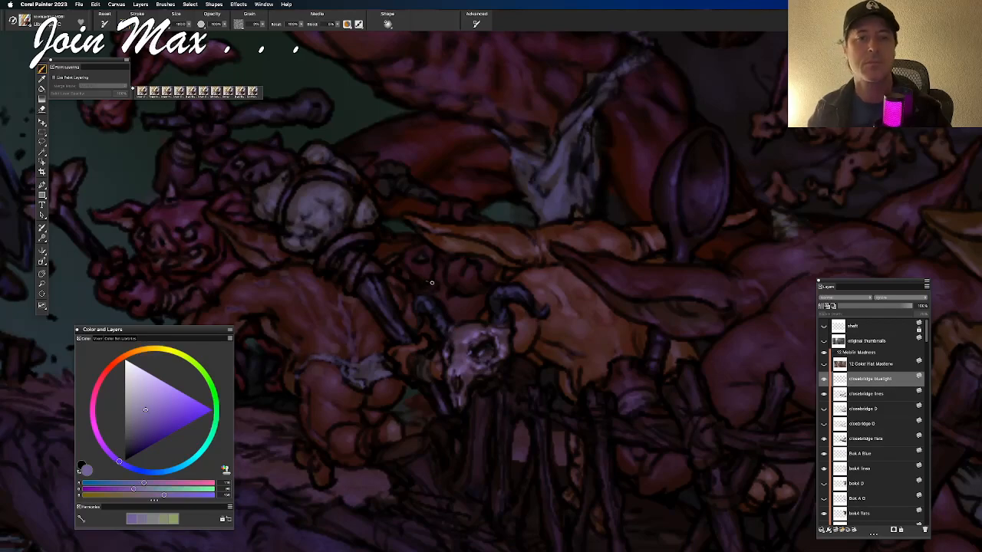
key(super+z)
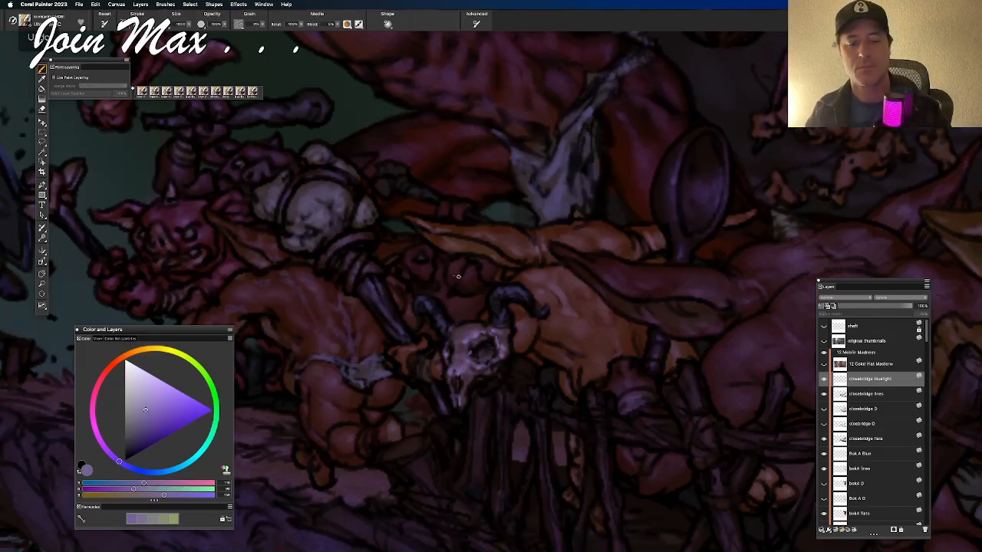
Step: Sample the skull's dark blue horn colour, brighten it towards blue, and highlight the horns and nearby bridge details with it
alt+click(509, 293)
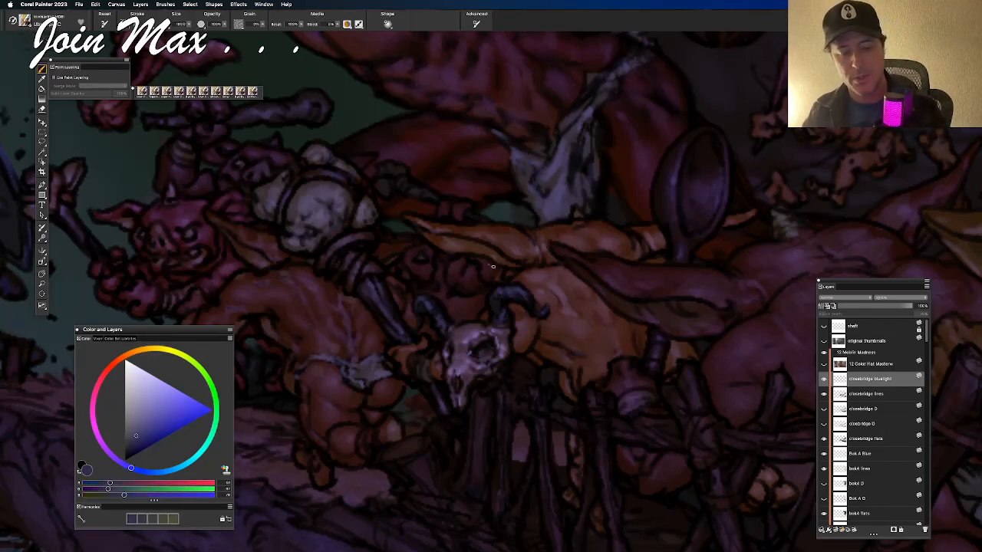
click(121, 484)
click(116, 489)
drag(130, 495, 143, 496)
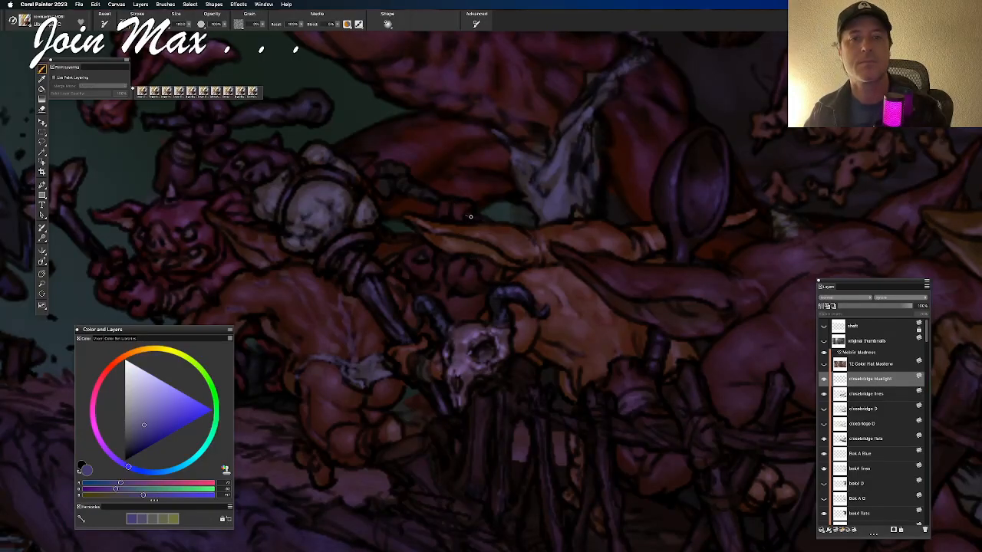
key(super+y)
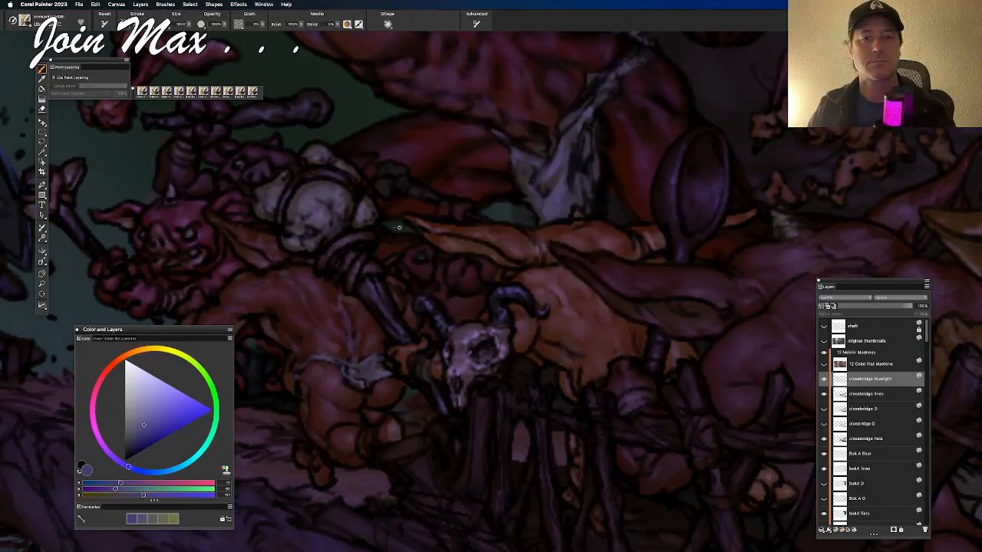
Step: Examine the bridge from the skull to the tan goblin, comparing it with a closebridge layer hidden and shown
key(super+minus)
drag(472, 192, 402, 156)
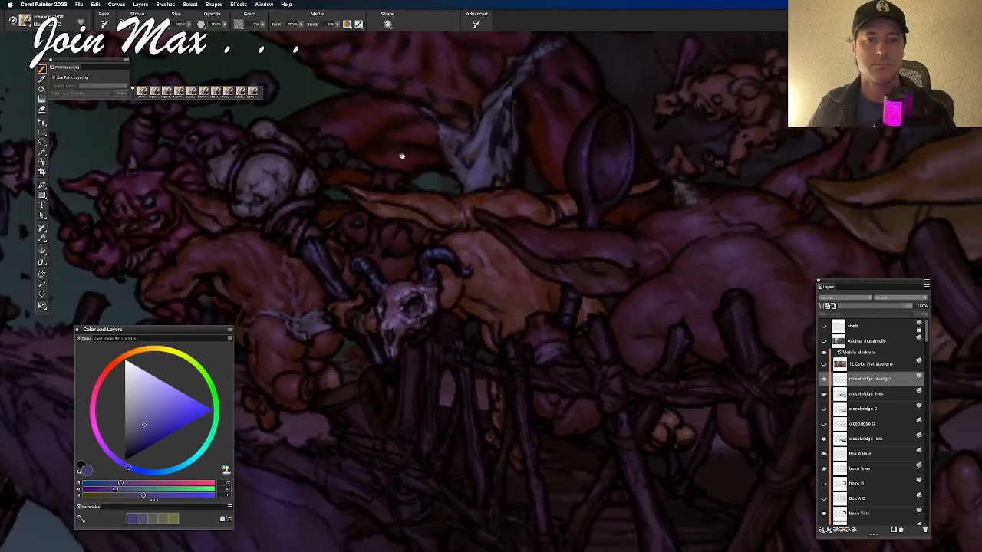
key(super+minus)
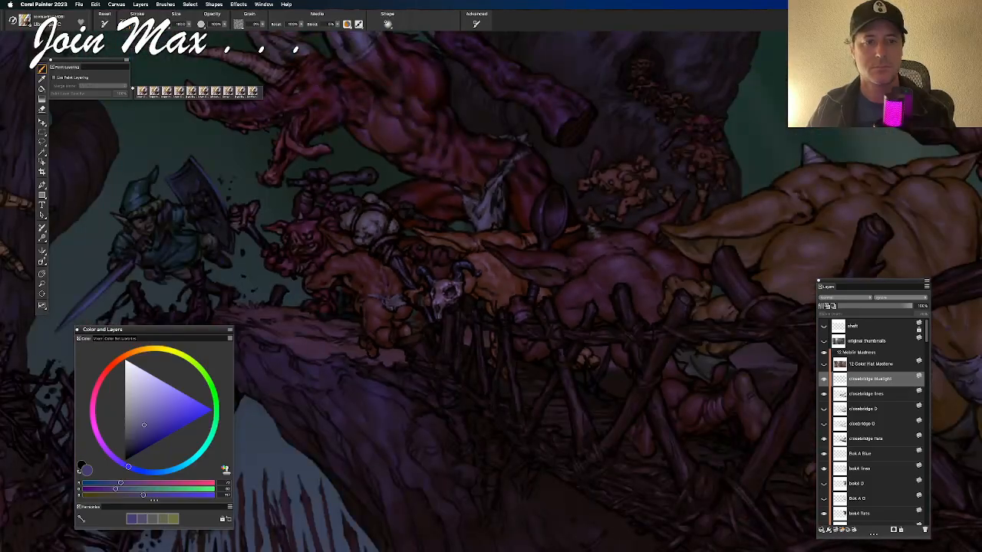
drag(576, 210, 463, 191)
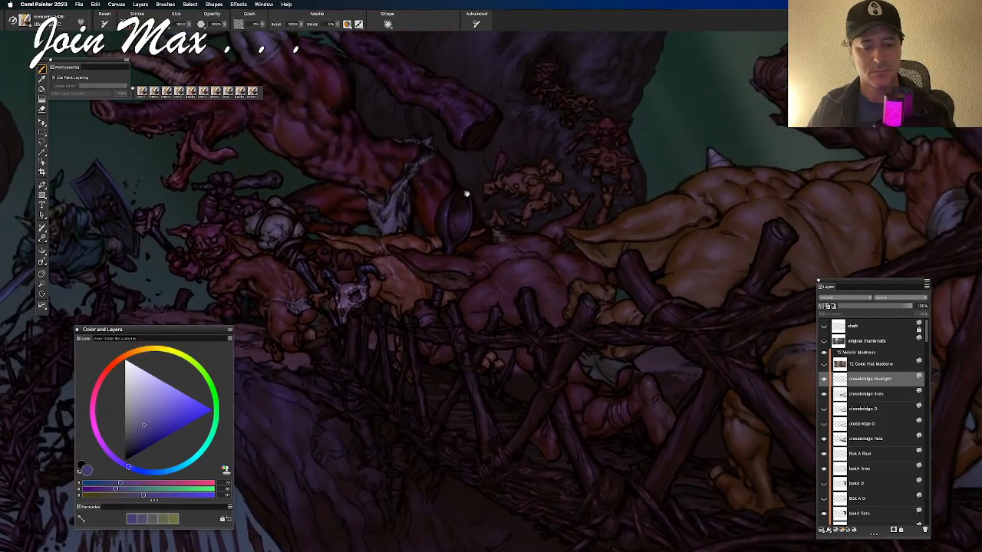
drag(511, 222, 376, 235)
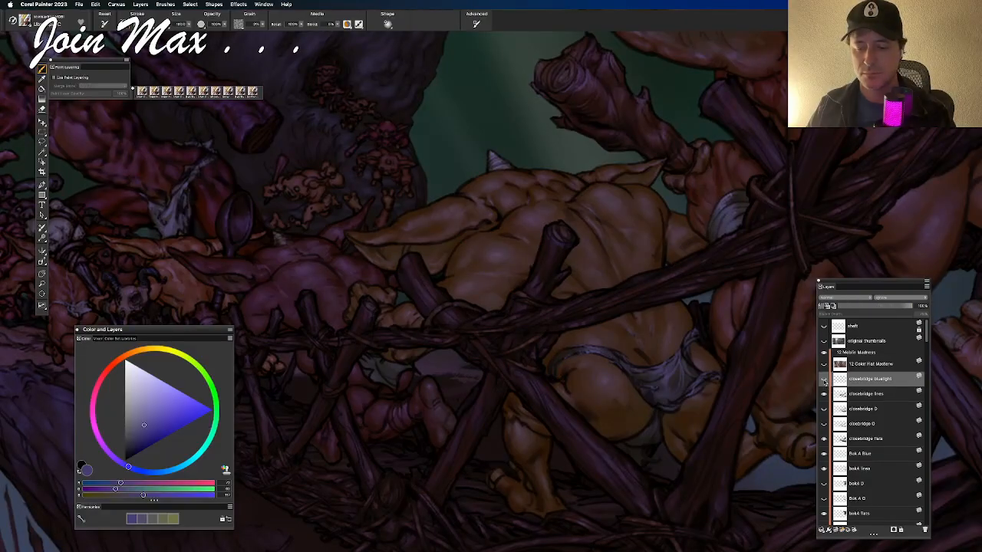
click(824, 394)
click(824, 393)
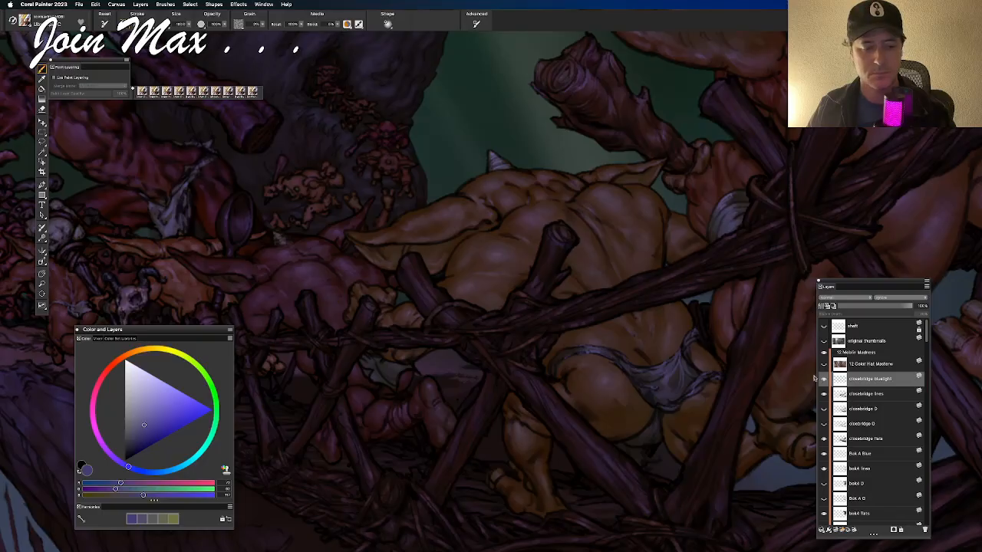
Step: Compare the near bridge at wider view with its "closebridge flats" and "closebridge bluelight" layers hidden and shown
key(super+minus)
key(super+minus)
key(super+minus)
key(super+equal)
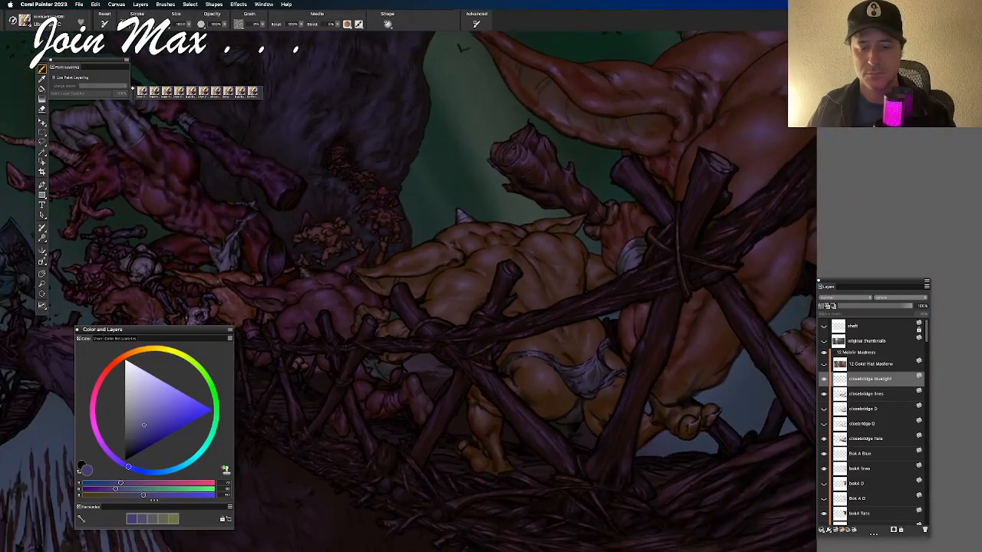
click(824, 439)
click(825, 439)
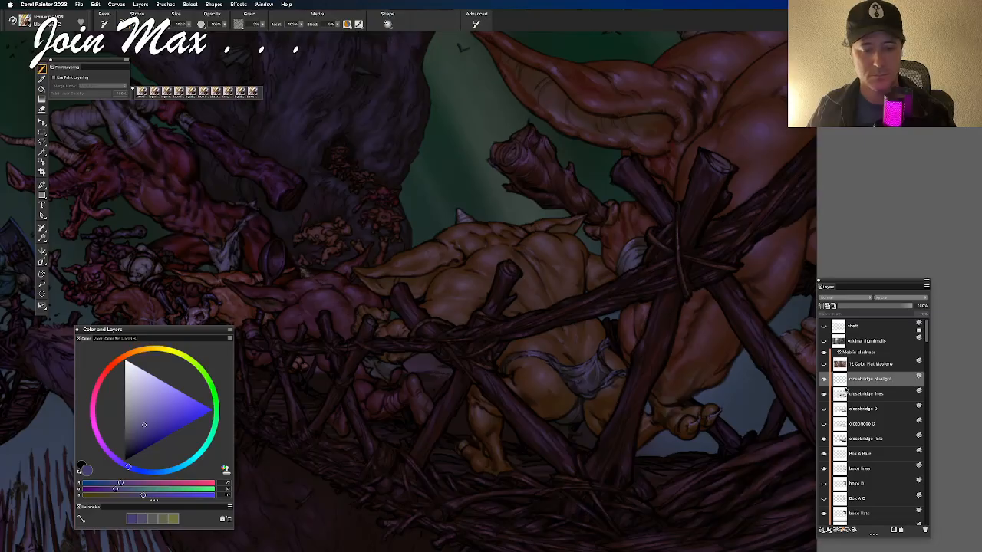
click(824, 380)
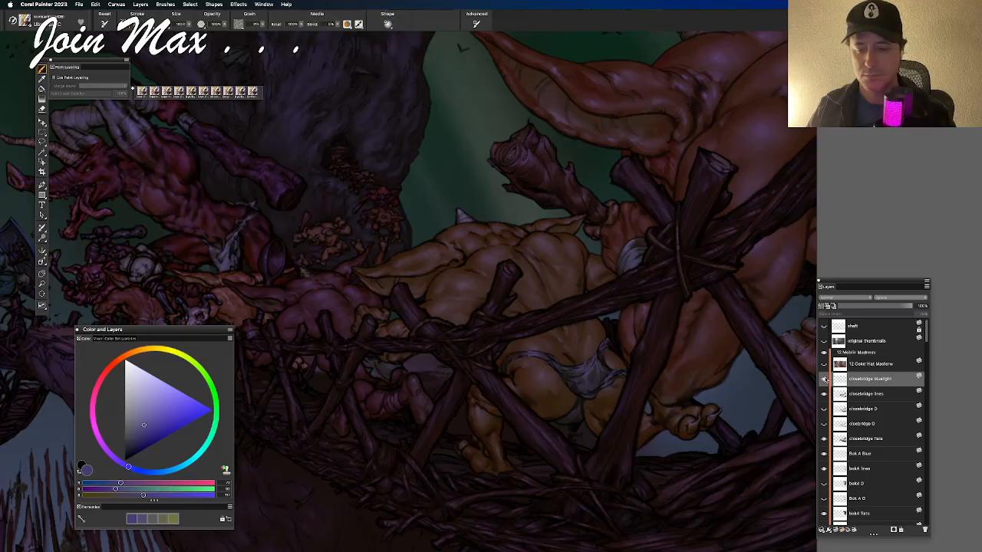
click(825, 380)
scroll(745, 285, up, 8)
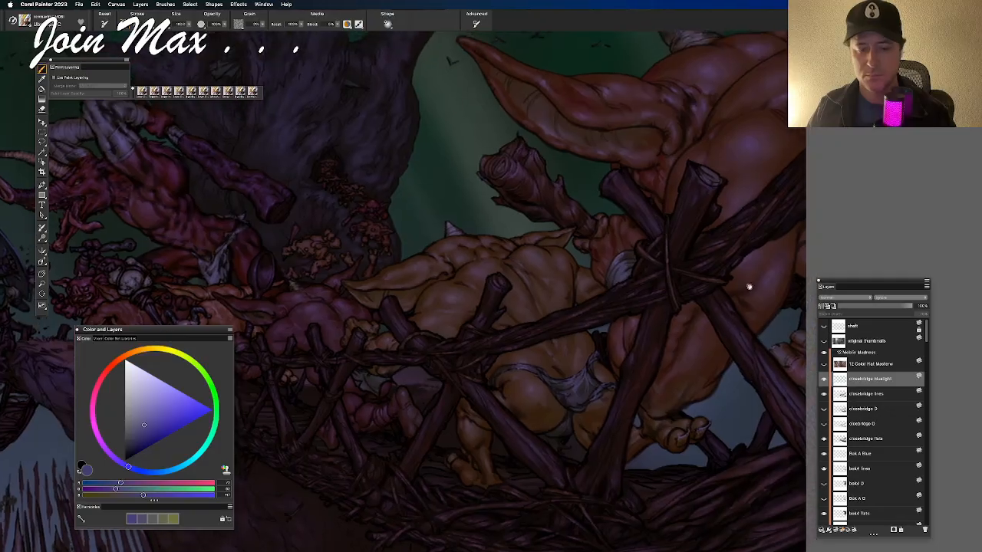
scroll(583, 336, down, 3)
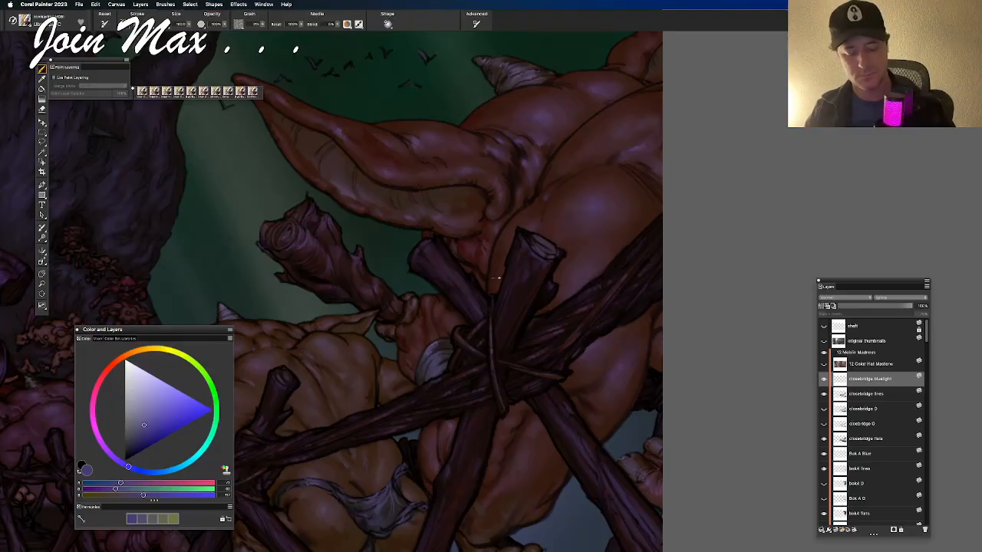
Step: Switch to Adobe Bridge, compare saved Moblin Madness versions at full-screen size, and return to the Corel Painter painting
key(super+Tab)
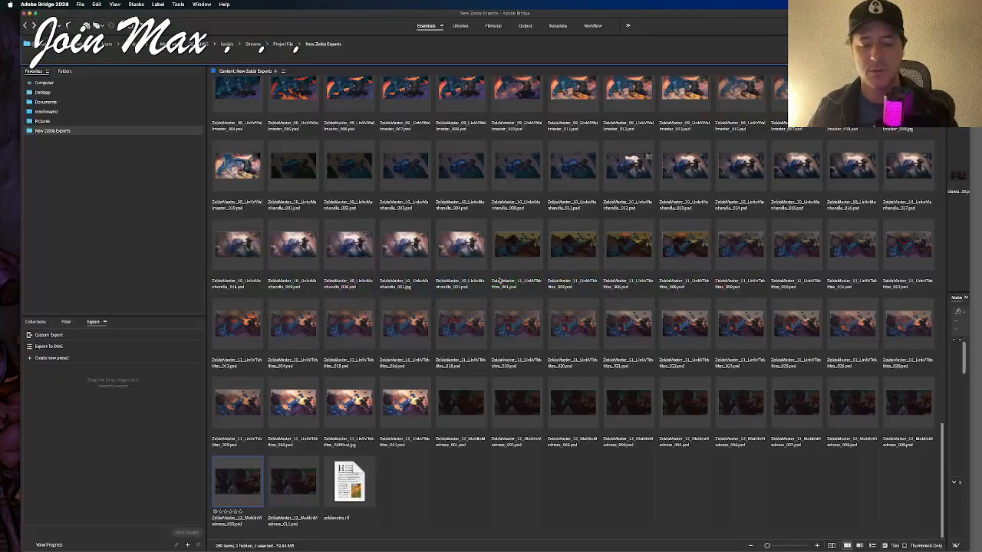
click(477, 402)
key(space)
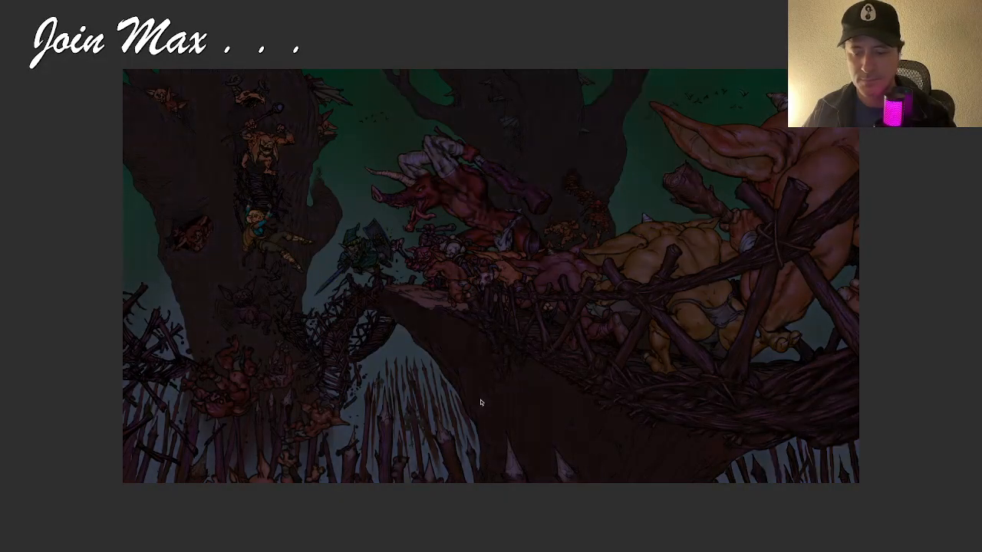
key(Right)
key(Left)
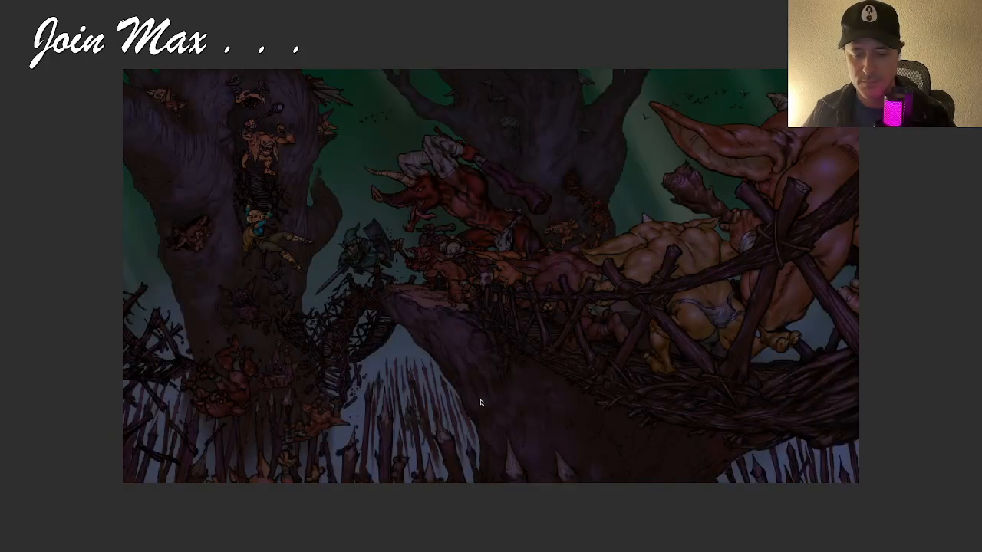
key(Right)
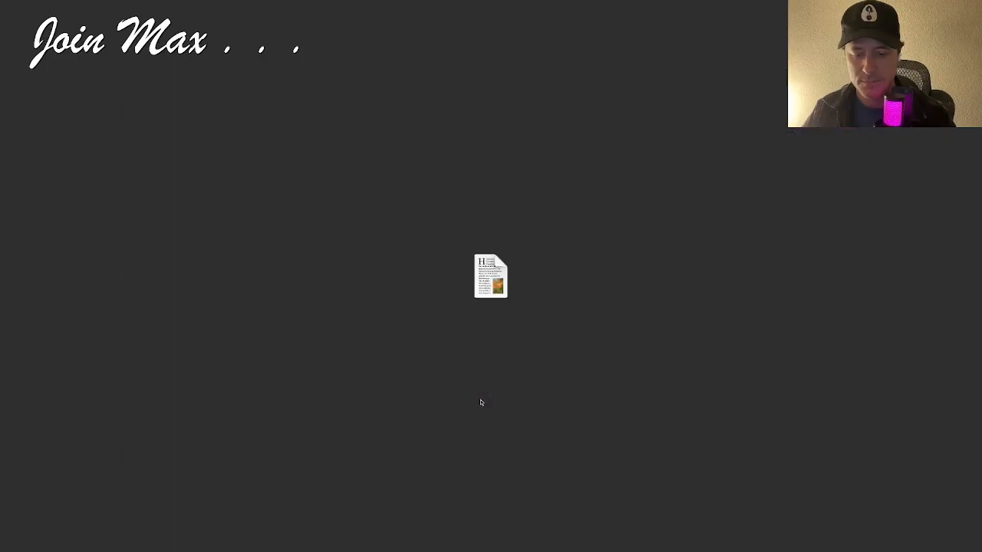
key(super+Tab)
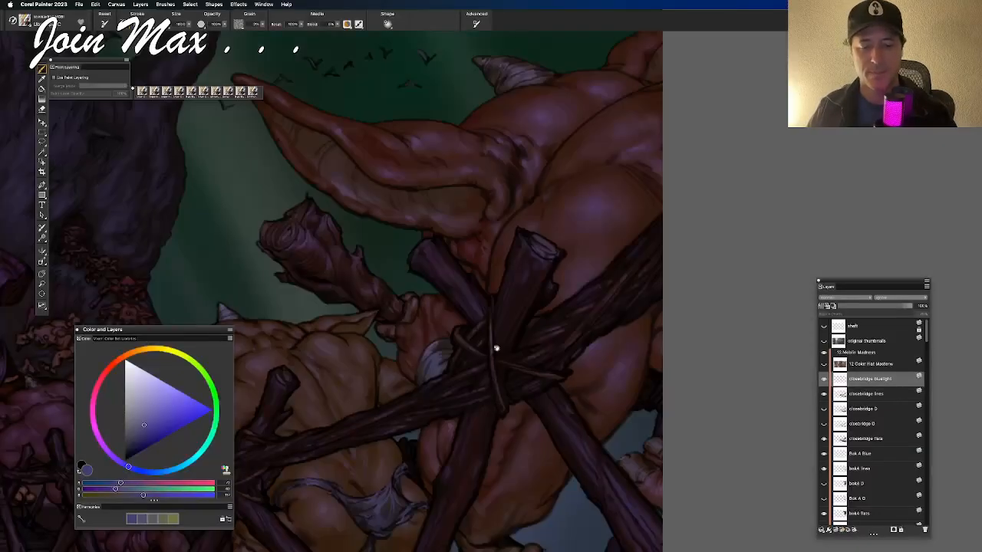
Step: Sample the crossed bridge posts' dark brown, shift it to a lighter violet, and paint highlights along the posts, lashings and twisted rail
drag(493, 355, 584, 235)
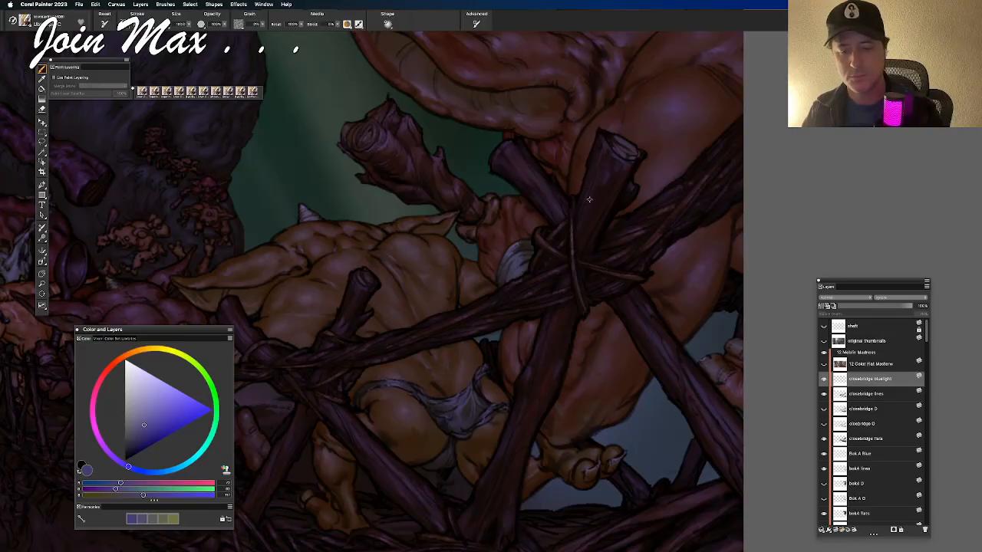
alt+click(574, 273)
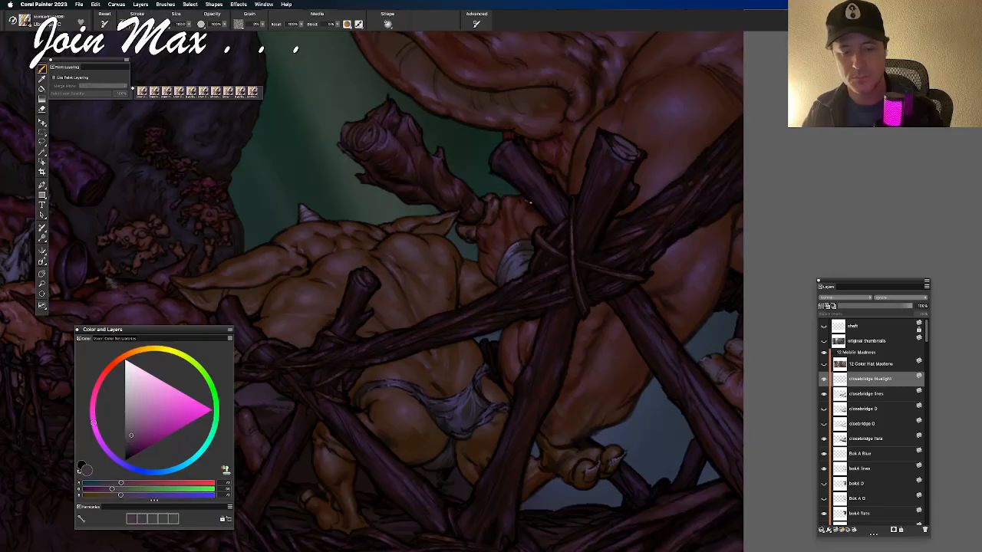
click(128, 483)
click(118, 489)
click(137, 495)
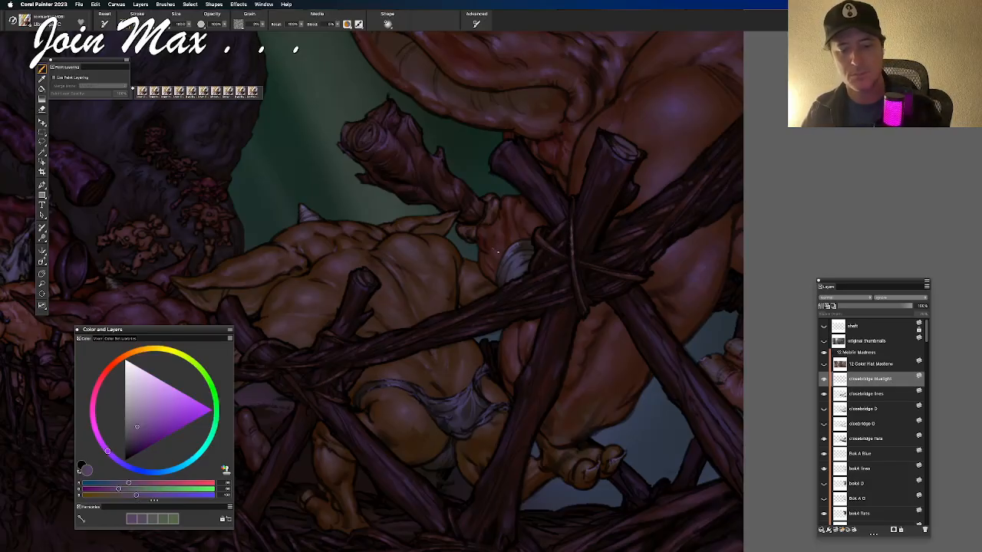
scroll(613, 282, up, 3)
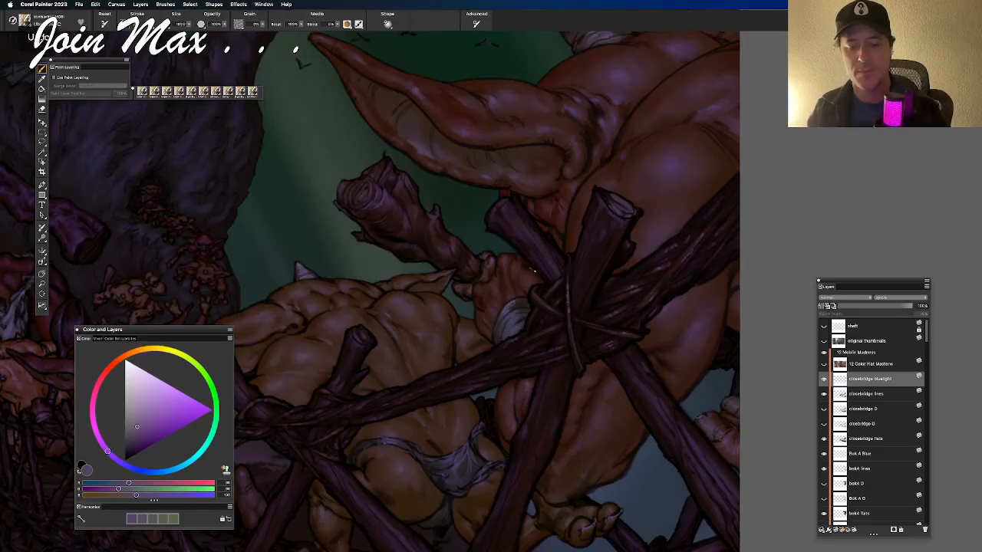
scroll(525, 259, right, 5)
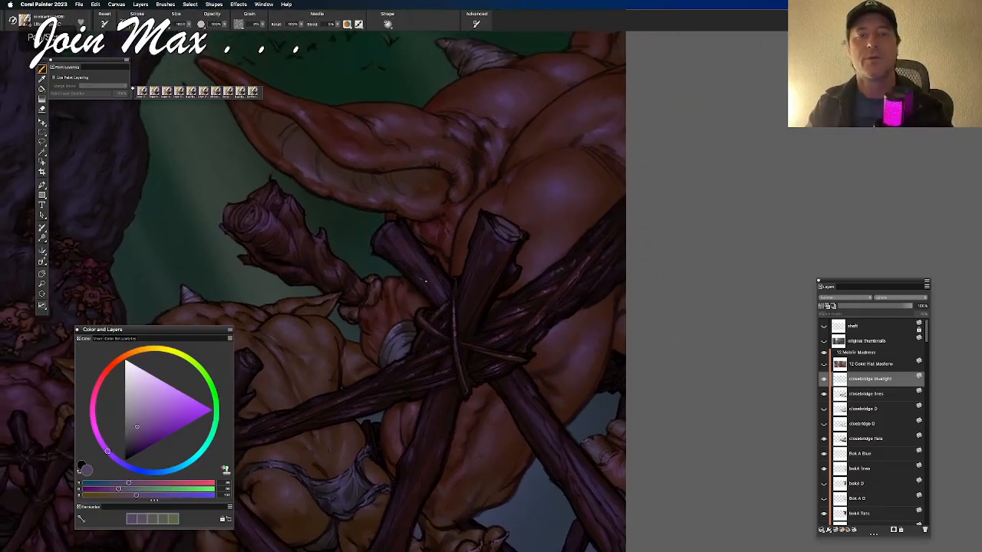
scroll(453, 294, left, 4)
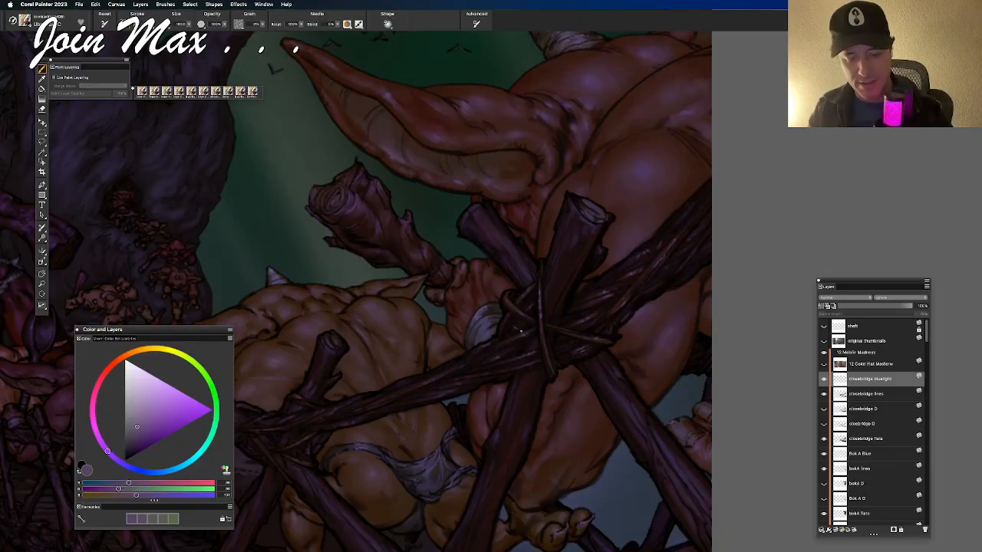
scroll(392, 320, down, 2)
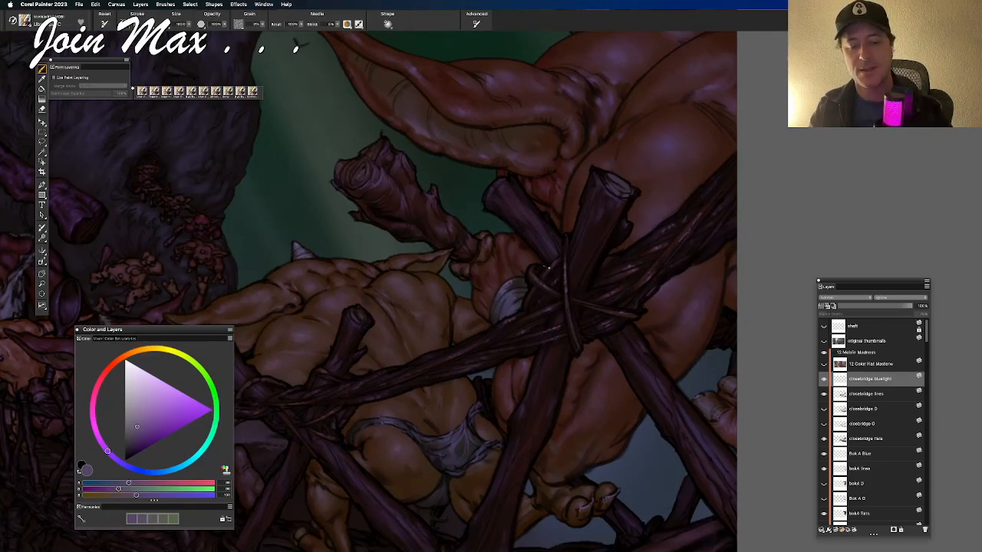
Step: Paint muted violet highlights along the twisted rail and the slanted posts in front of the tan goblin
drag(401, 369, 432, 355)
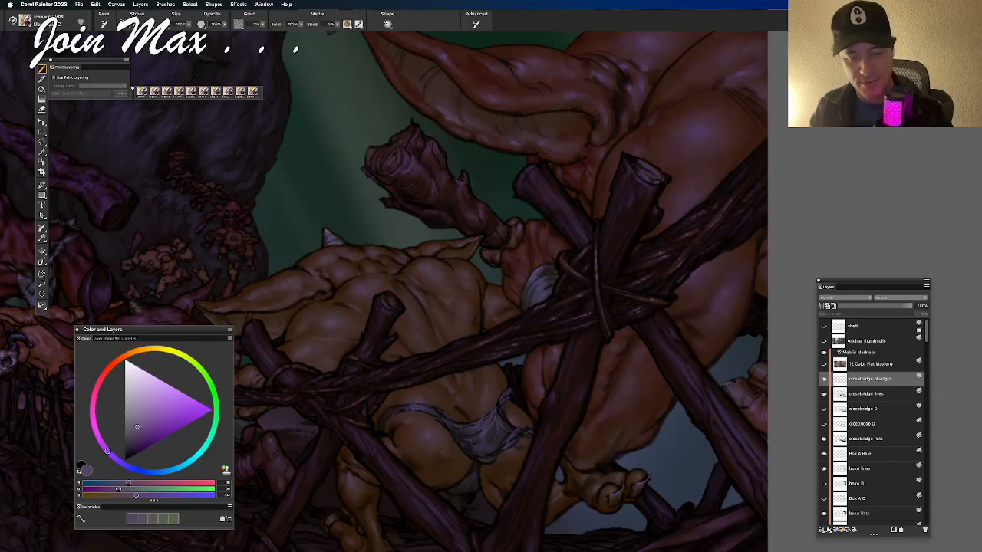
mouse_move(382, 339)
mouse_down()
mouse_move(432, 342)
mouse_move(385, 272)
mouse_up()
drag(405, 335, 448, 369)
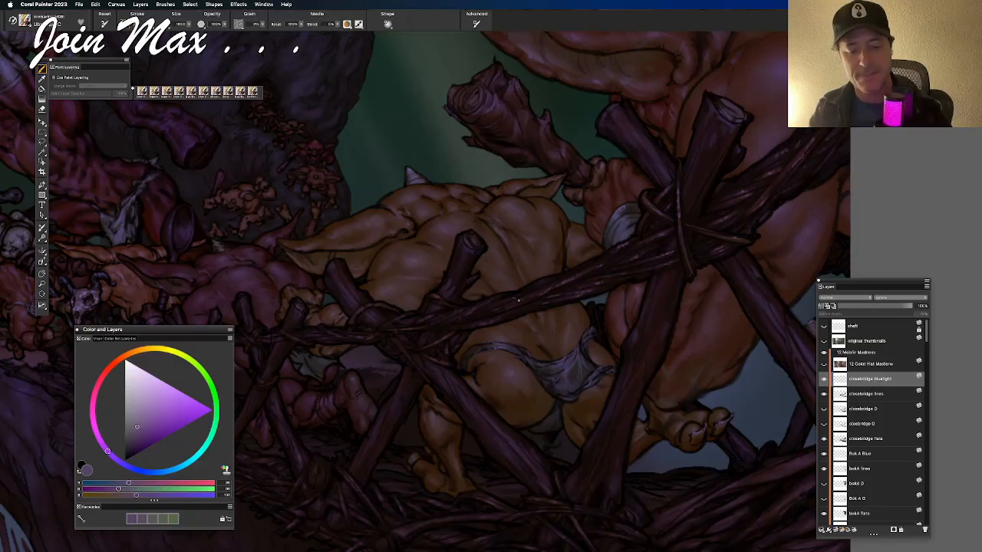
drag(434, 368, 345, 247)
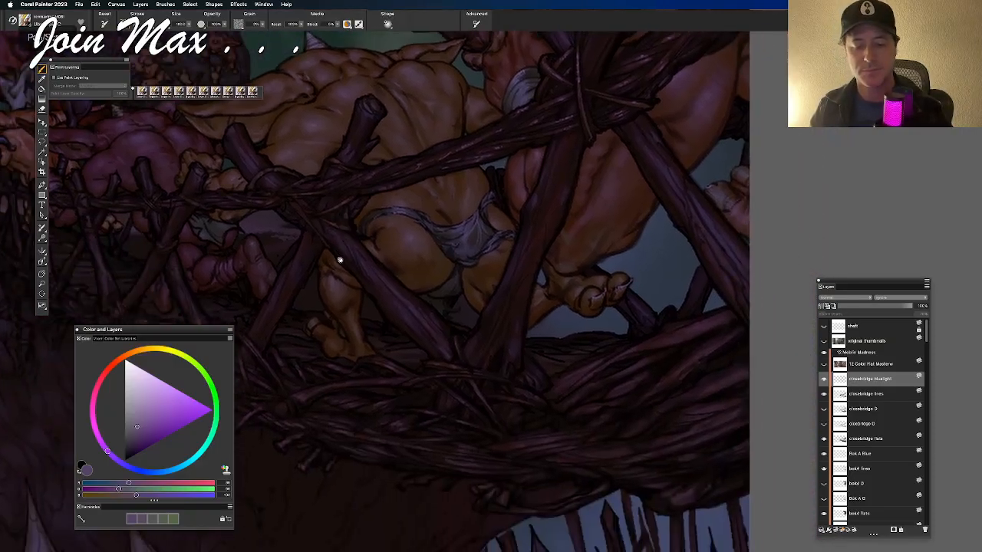
drag(353, 282, 431, 411)
drag(355, 316, 362, 334)
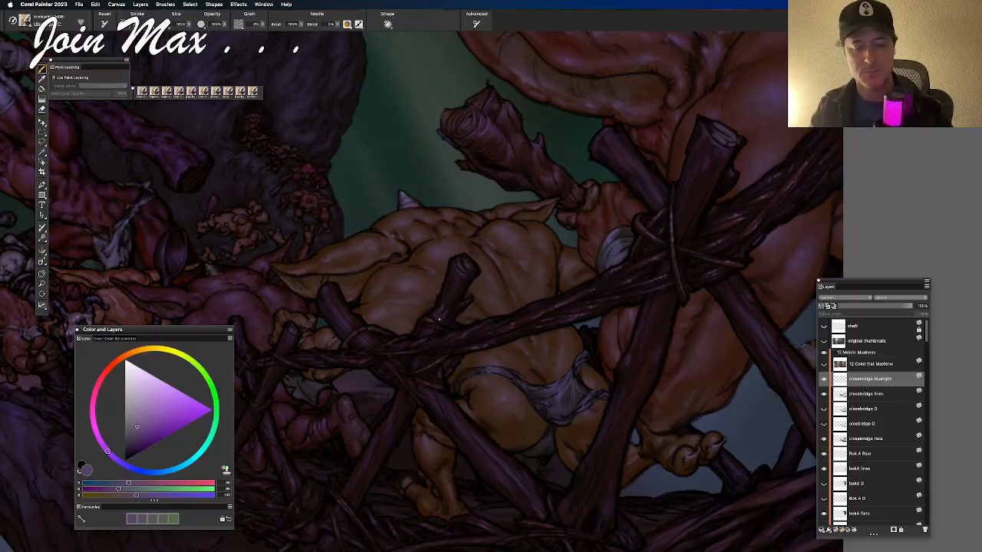
Step: Paint violet highlights on the rail and lashings near the tan goblin's hand, and undo the last strokes
drag(340, 321, 363, 323)
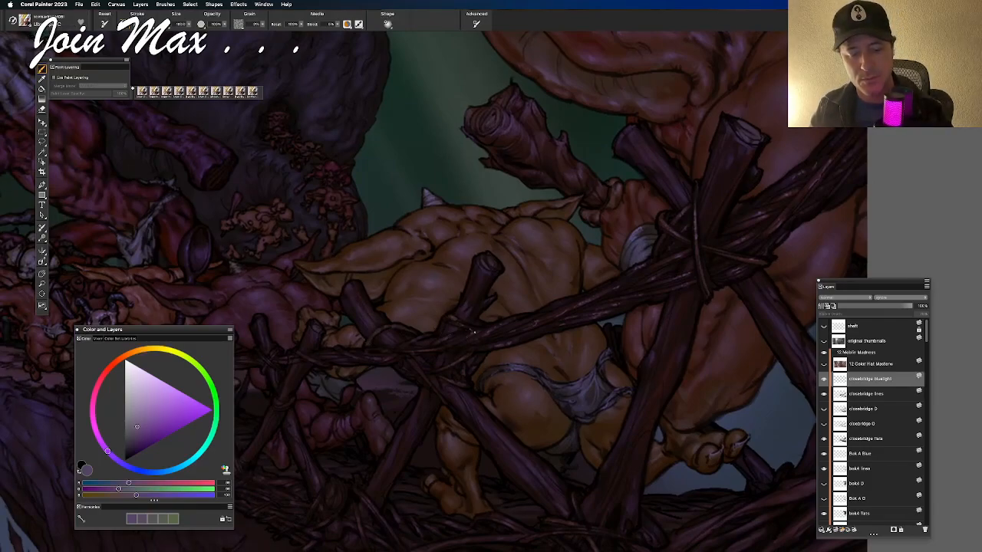
drag(387, 332, 458, 309)
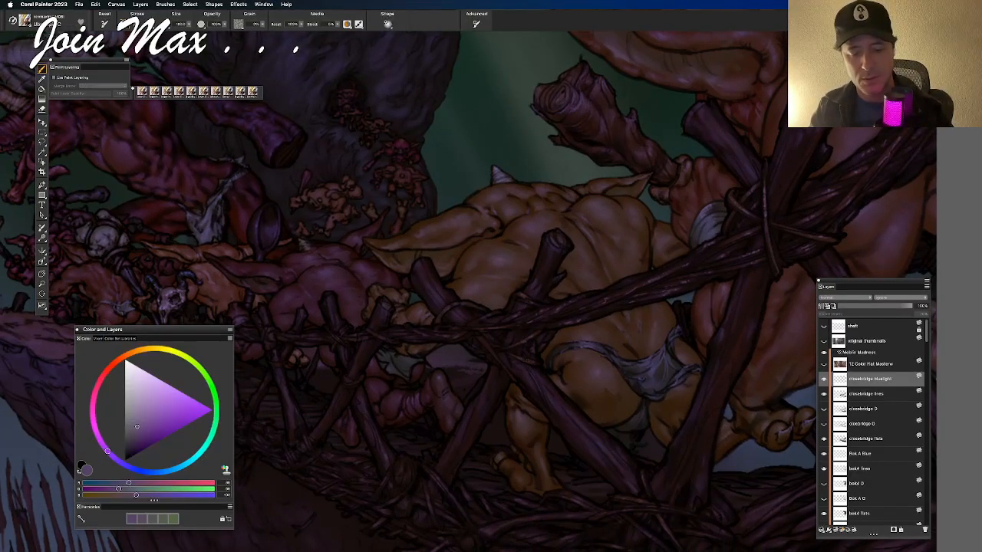
drag(388, 328, 400, 344)
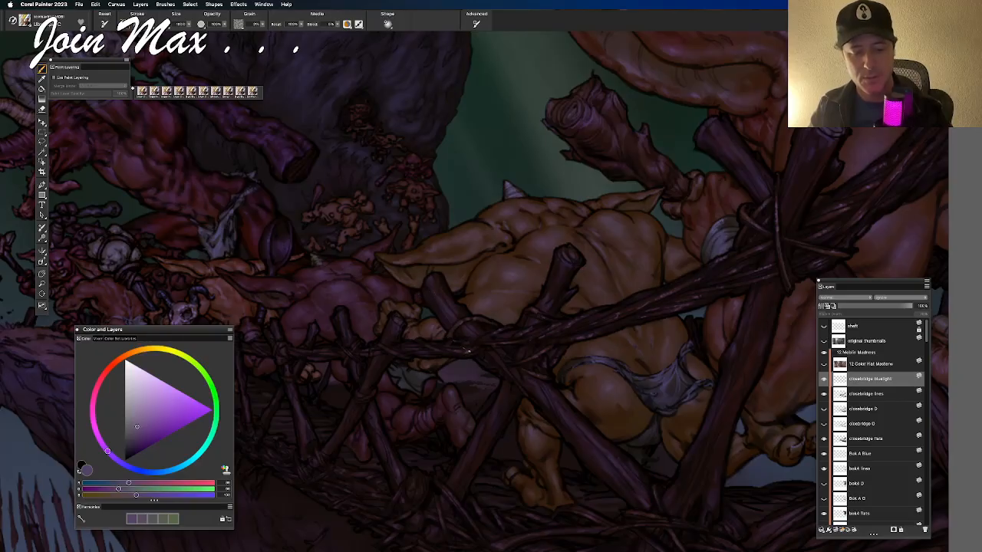
key(super+z)
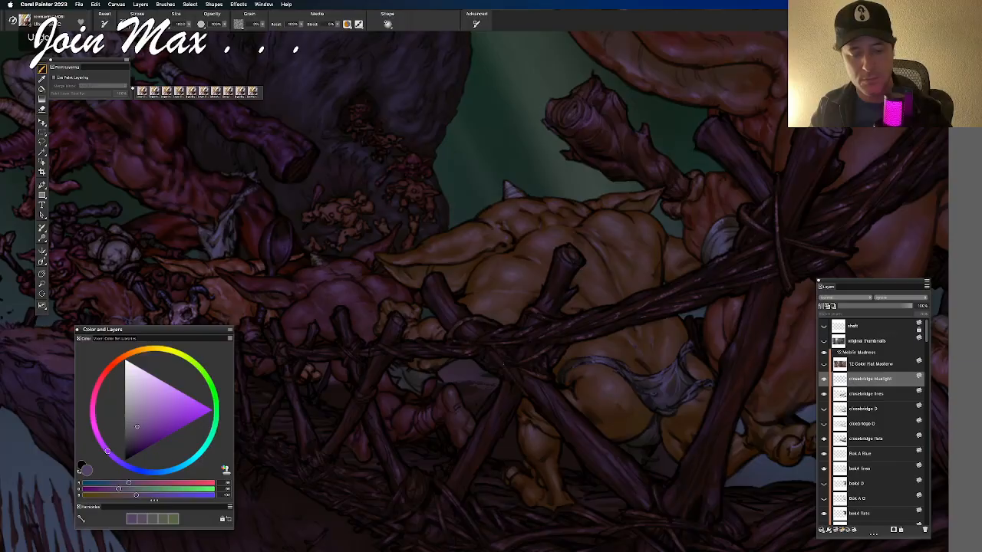
key(super+z)
key(super+z)
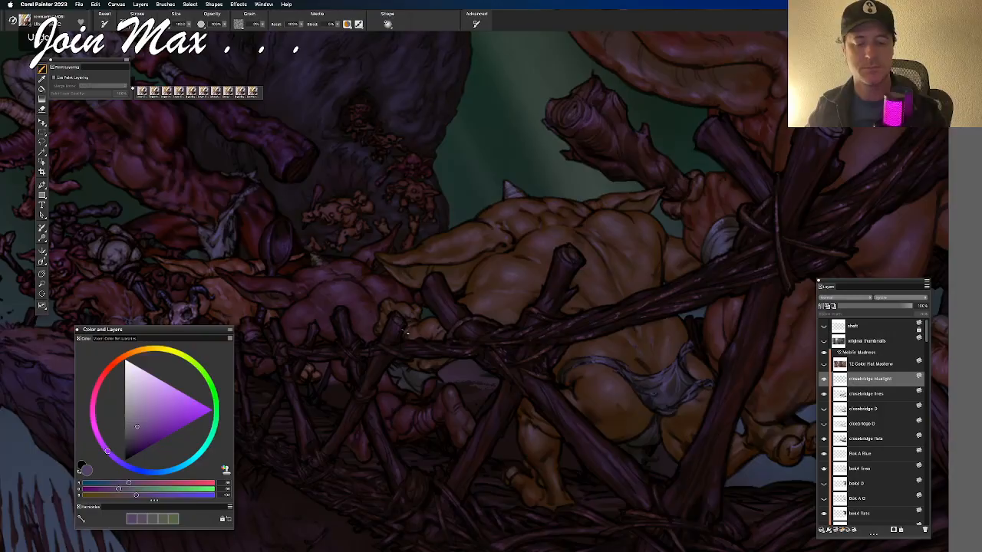
scroll(419, 310, up, 2)
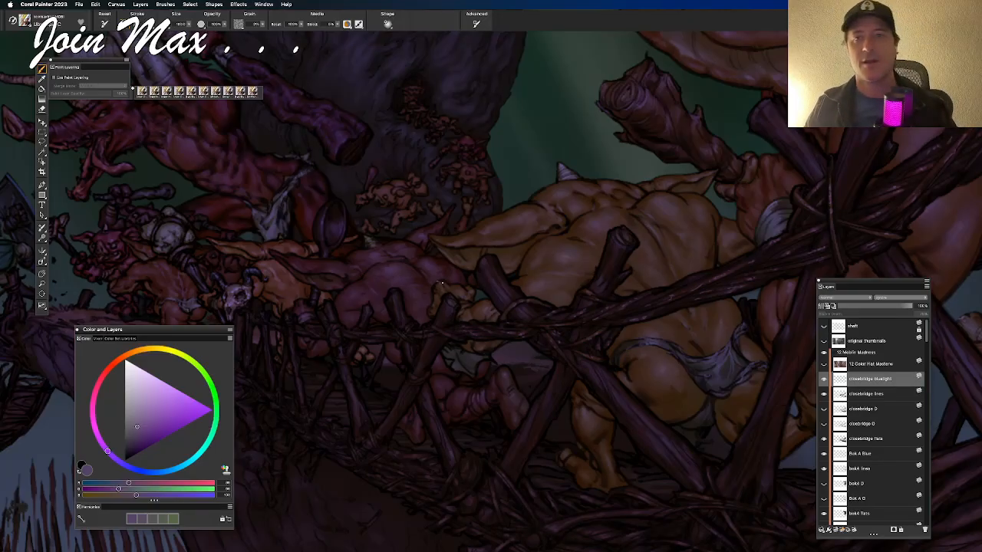
scroll(405, 164, up, 3)
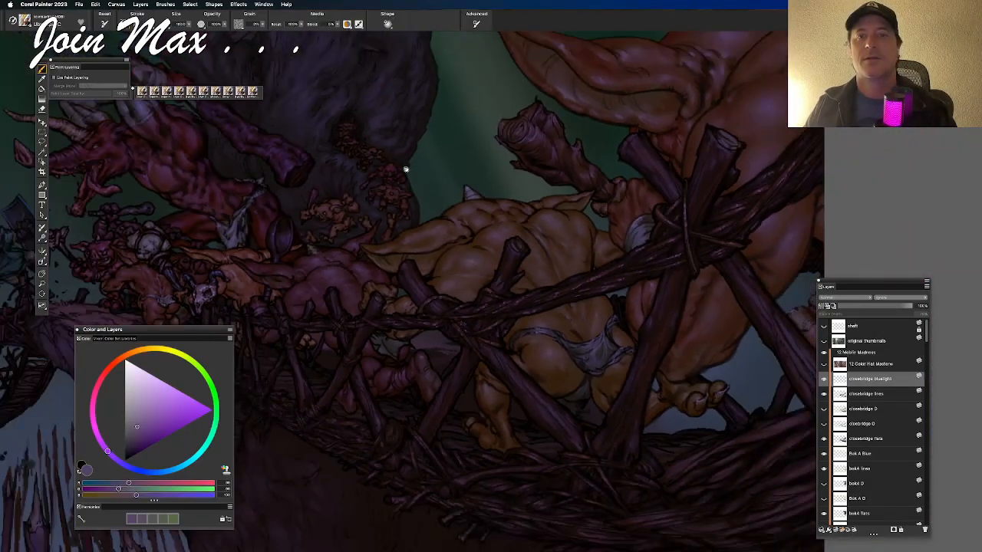
Step: Switch to Adobe Bridge and preview the Coffee Quest sketch from the New Zelda Exports folder at full-screen size
key(super+Tab)
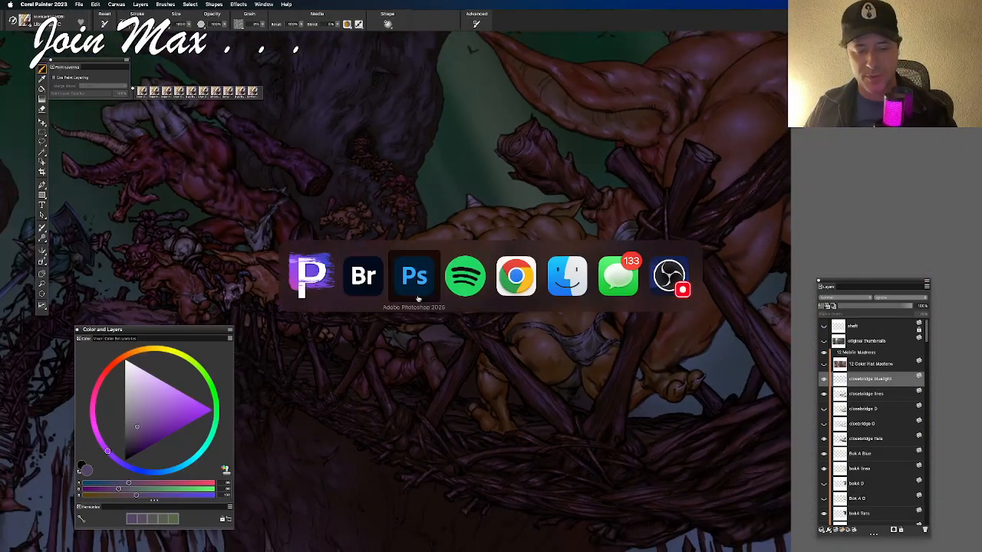
click(368, 288)
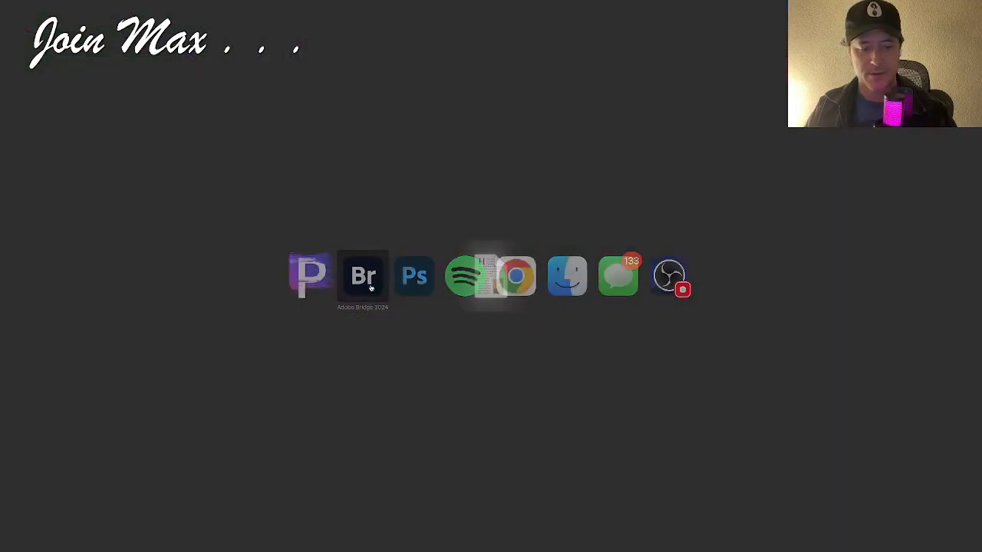
scroll(445, 317, up, 20)
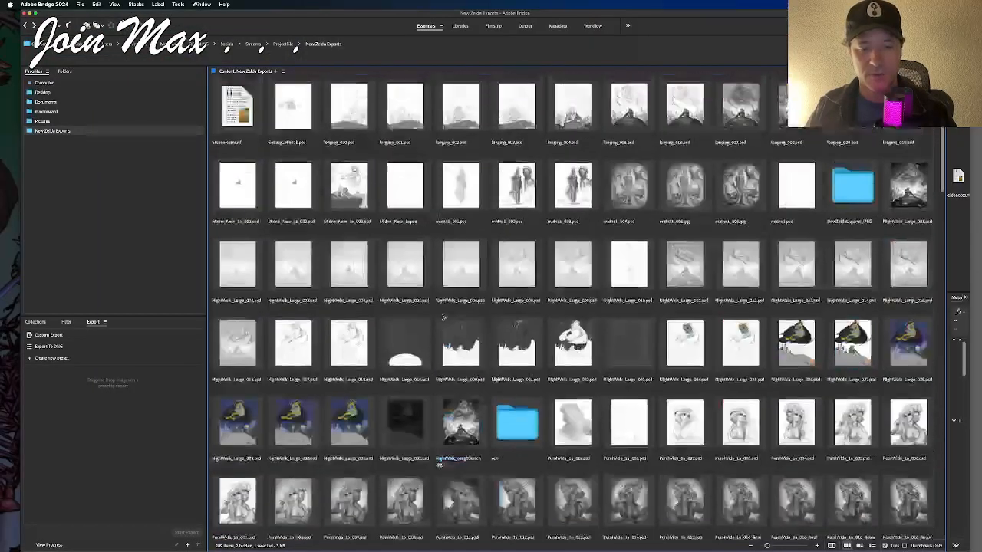
scroll(441, 315, up, 3)
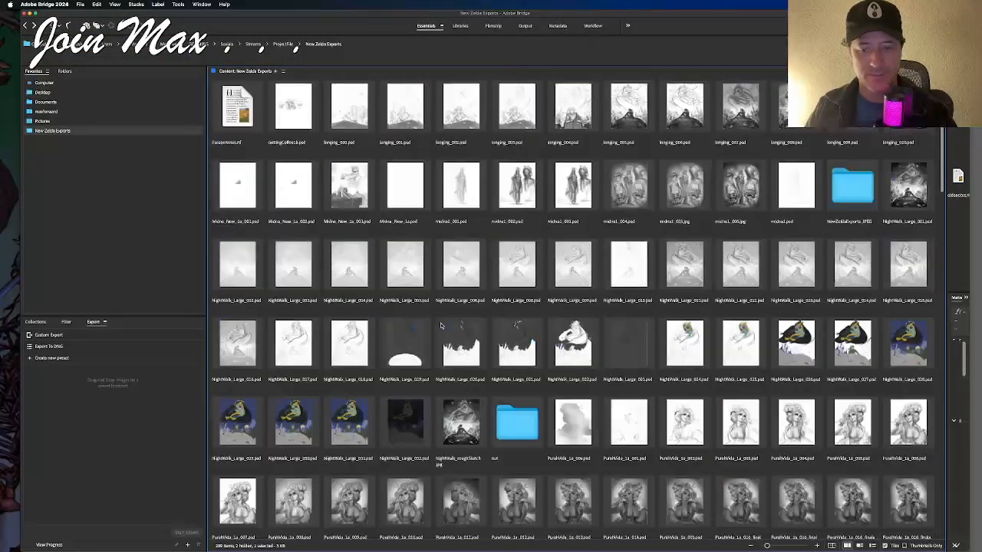
click(290, 112)
key(space)
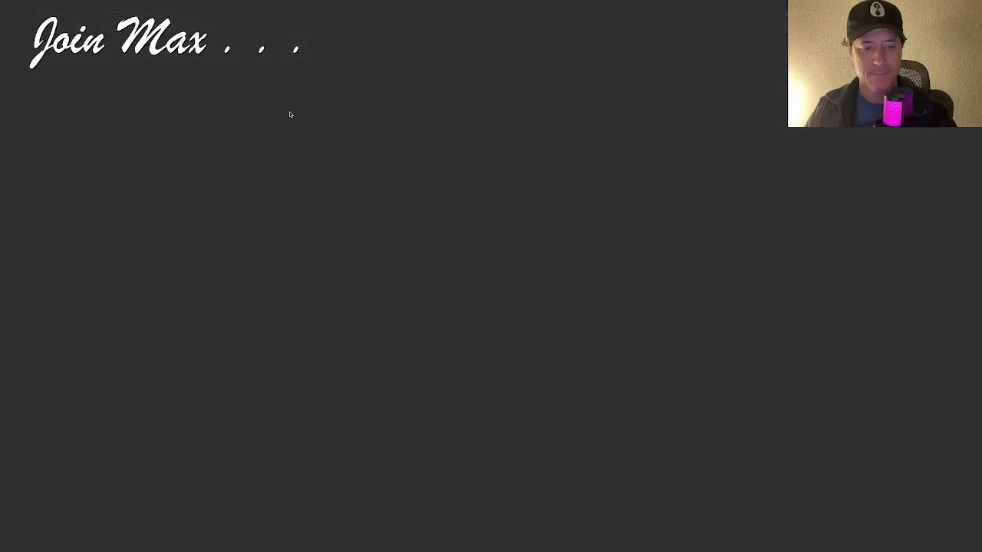
click(521, 350)
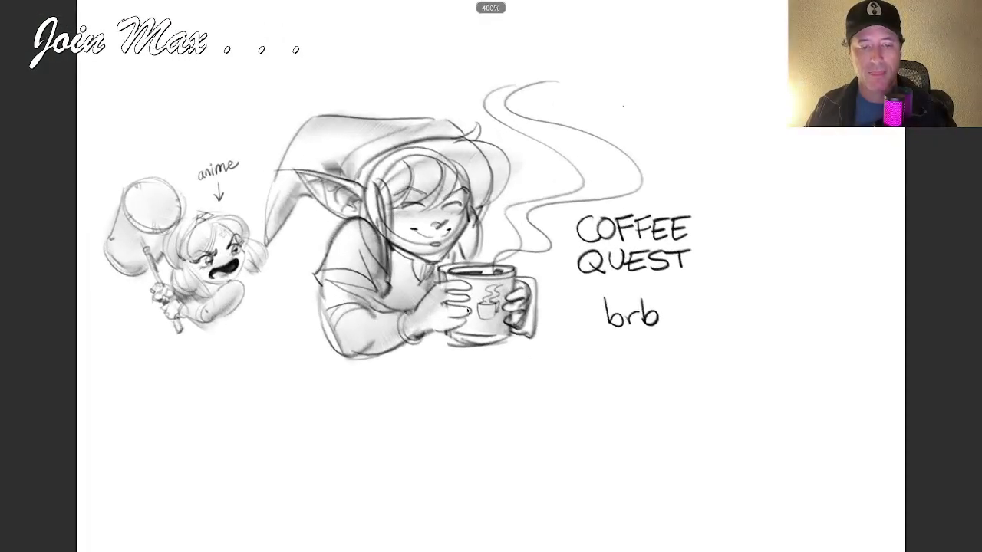
key(space)
Step: Preview the Coffee Quest sketch full-screen again, examine it at 800% and at a smaller zoom, and return to the thumbnails
scroll(355, 151, down, 5)
scroll(355, 151, up, 5)
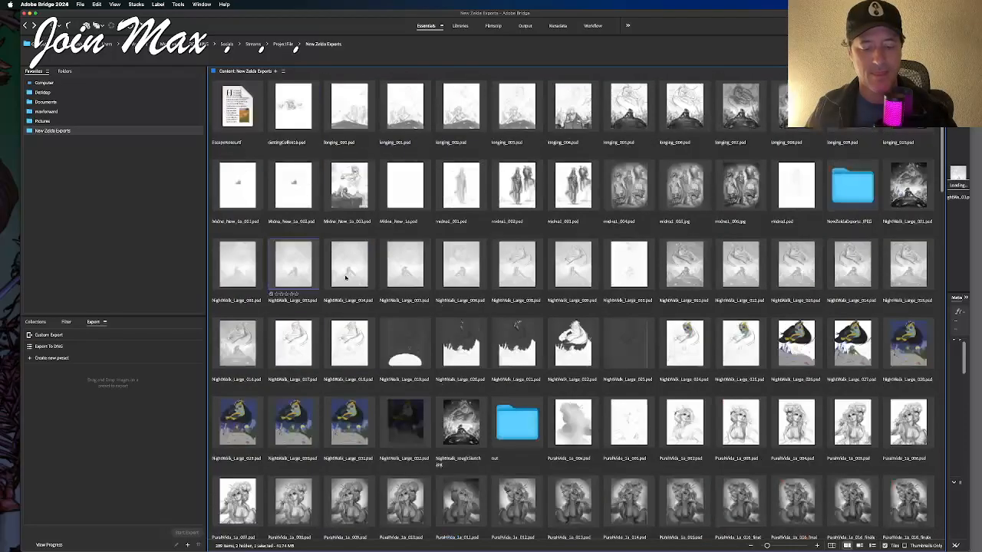
scroll(415, 307, down, 20)
scroll(412, 398, up, 20)
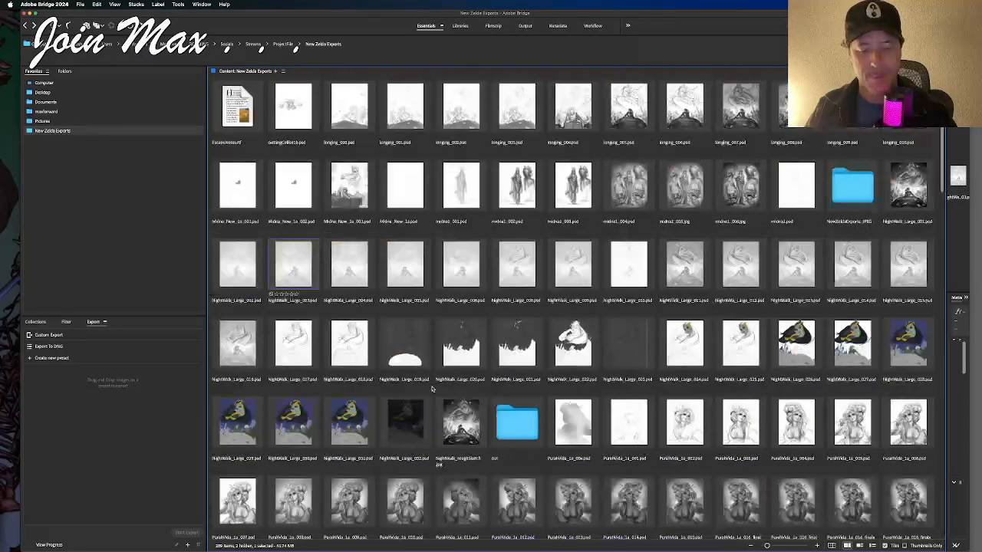
click(283, 70)
click(280, 101)
click(281, 100)
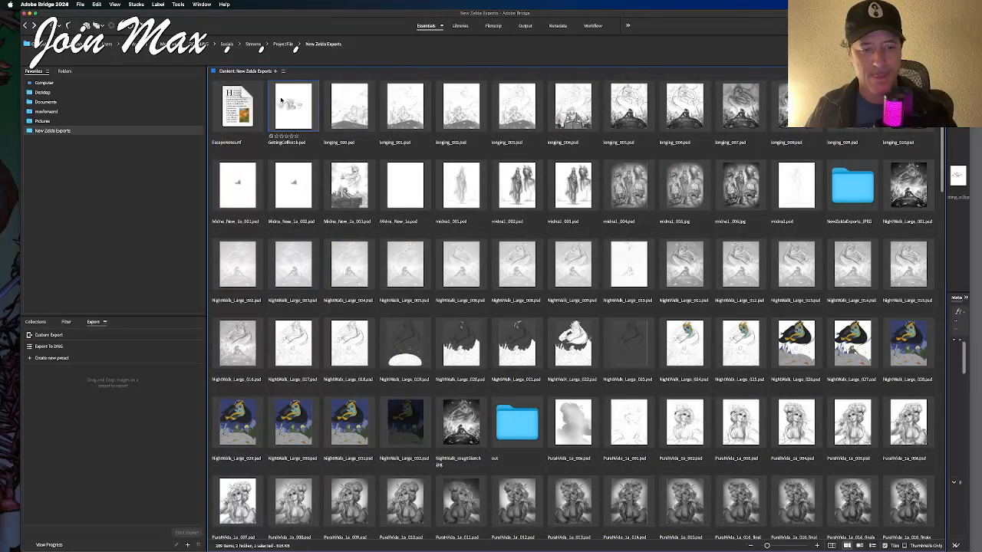
key(space)
scroll(539, 272, up, 6)
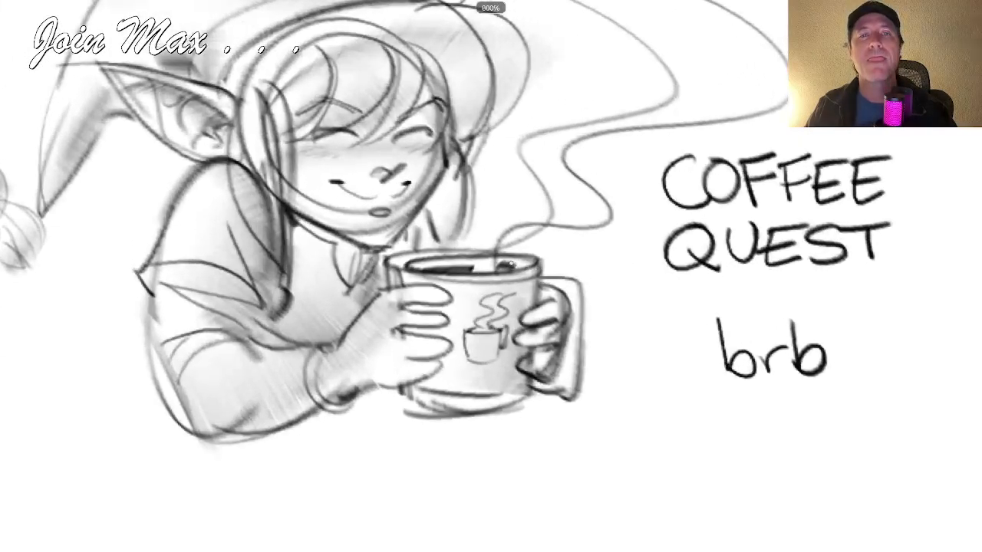
drag(513, 265, 616, 381)
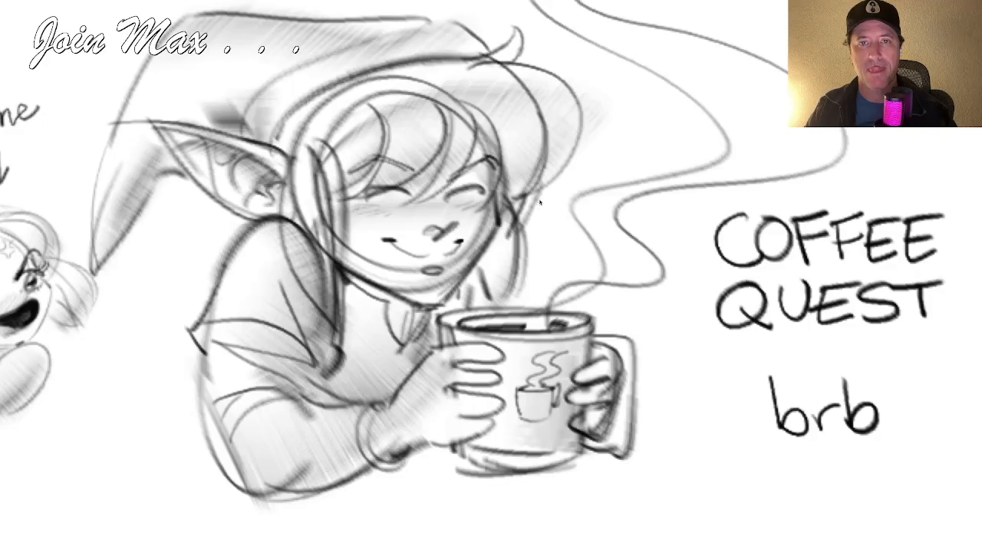
scroll(541, 204, down, 3)
drag(544, 218, 566, 247)
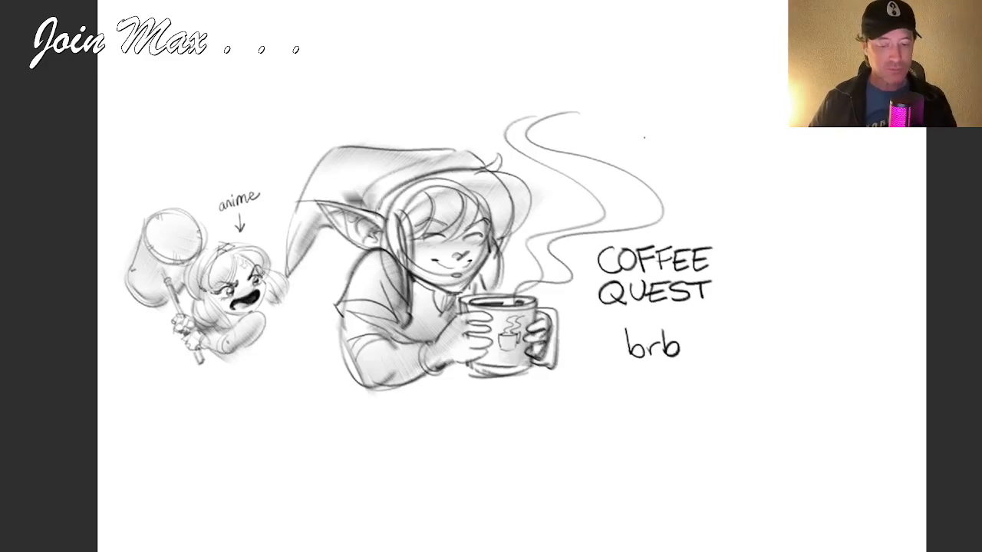
scroll(580, 338, down, 10)
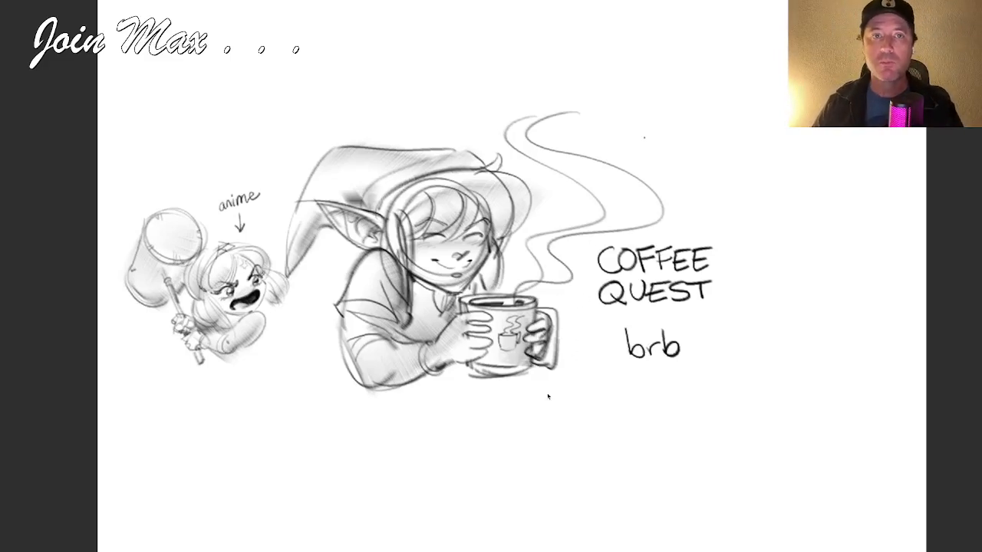
scroll(547, 397, up, 15)
key(super+Tab)
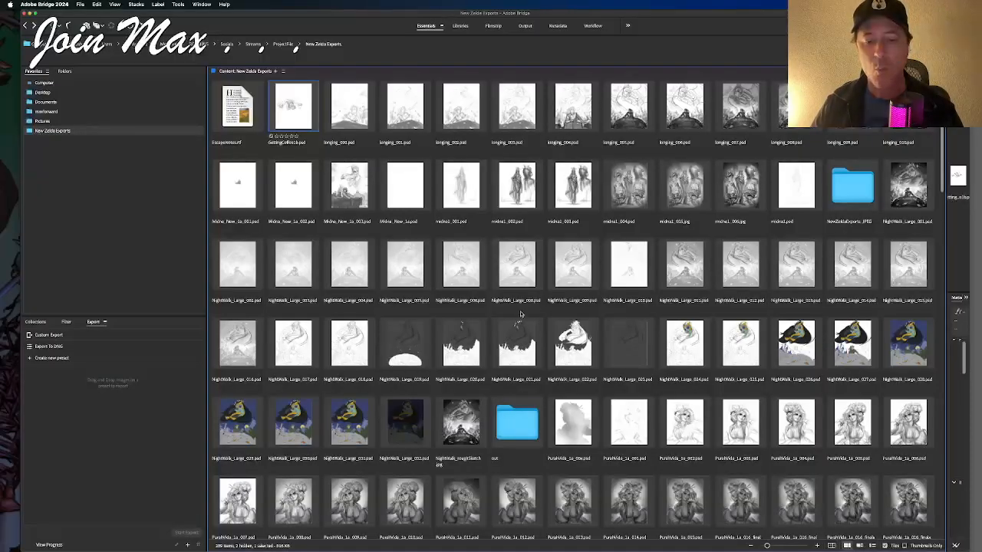
Step: Return to the Corel Painter painting, switch briefly to Google Chrome, and come back to the painting
key(super+Tab)
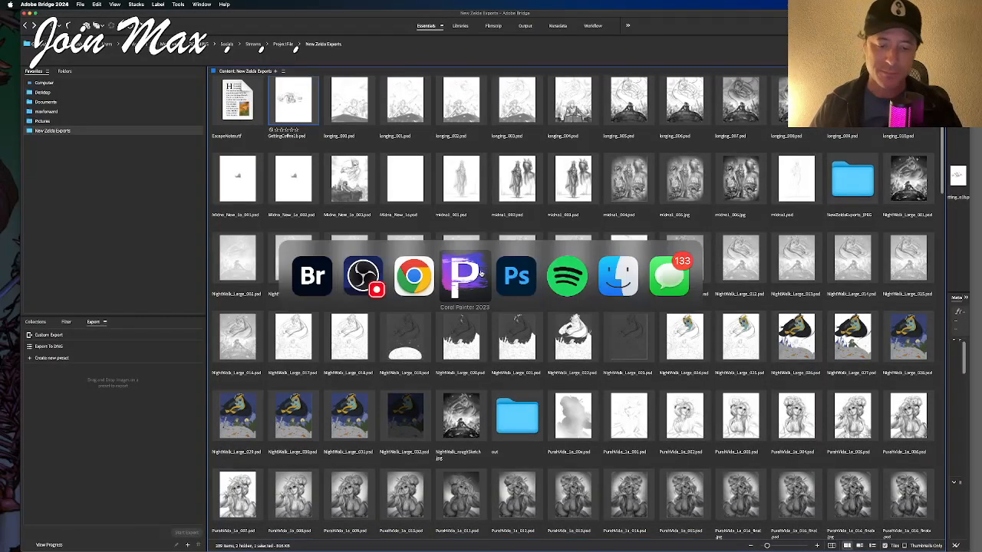
click(479, 274)
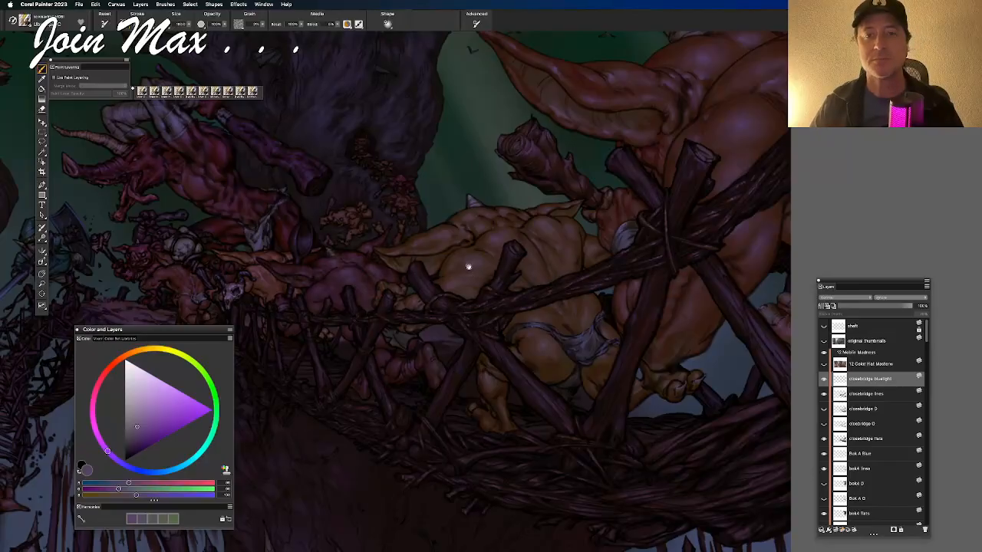
scroll(469, 250, down, 2)
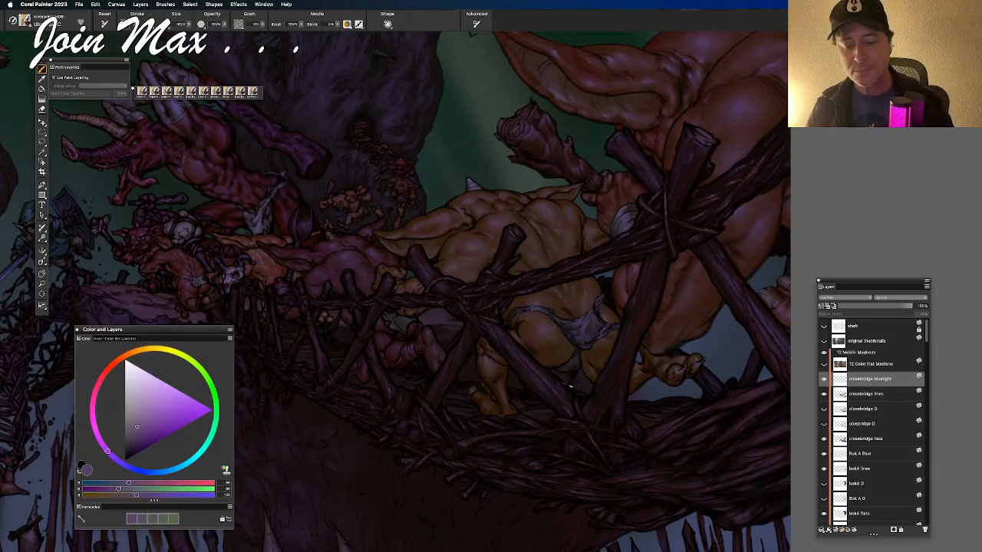
key(super+Tab)
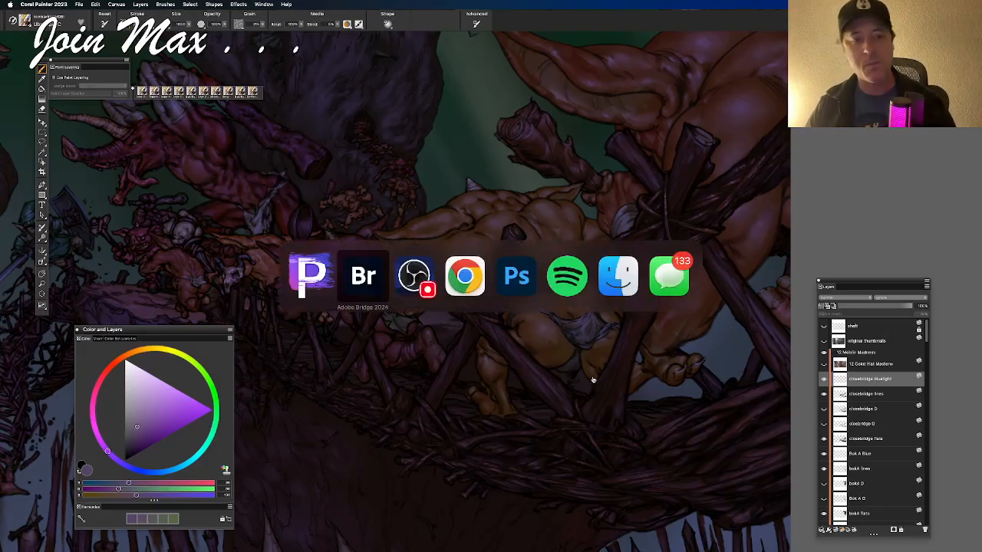
click(473, 278)
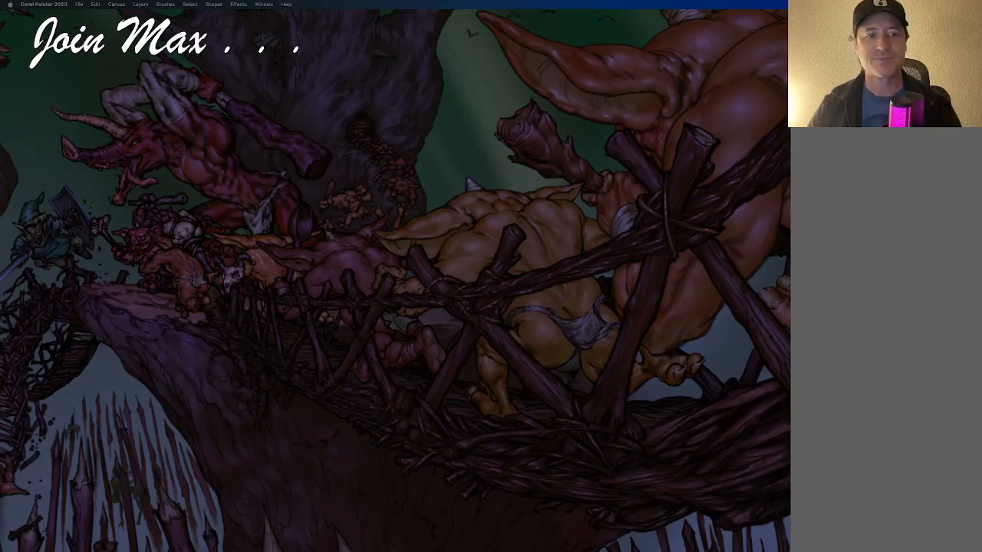
key(super+Tab)
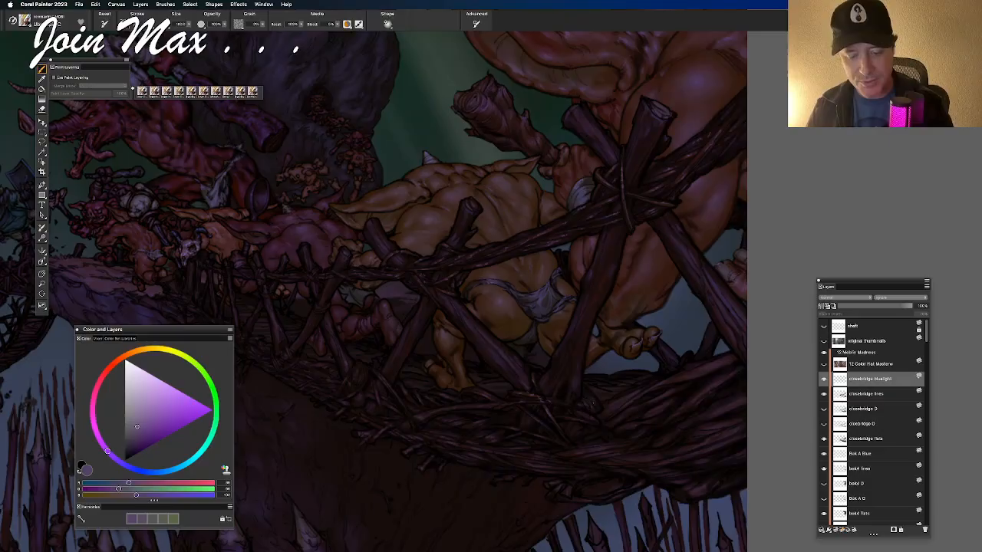
Step: Paint violet highlights on the crossed twigs of the near bridge's woven base below the tan goblin's feet
drag(463, 447, 491, 344)
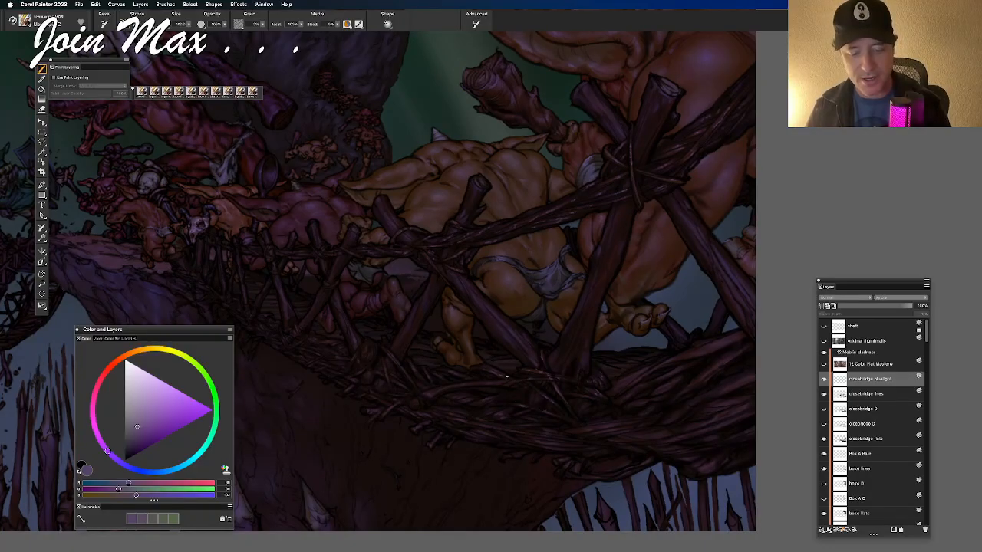
drag(466, 401, 495, 375)
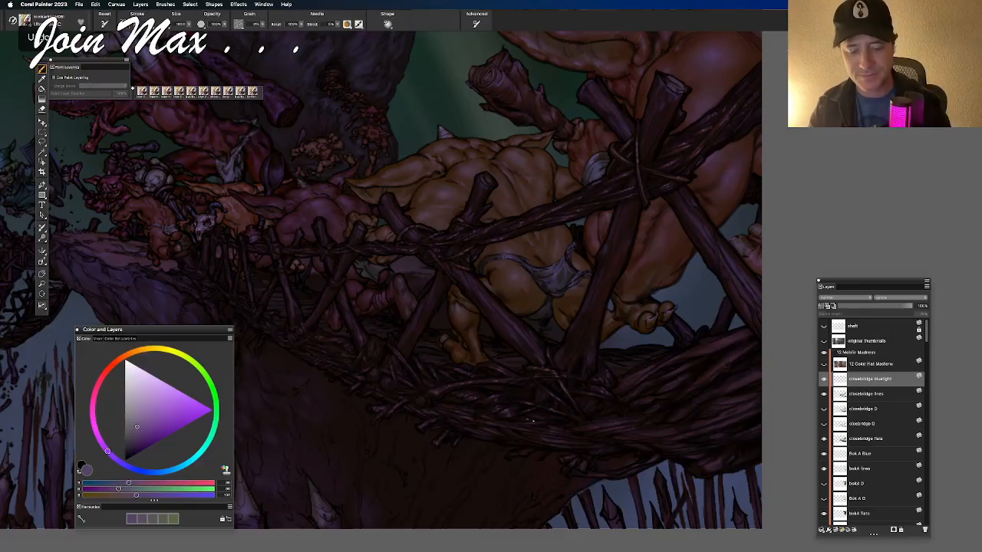
drag(484, 379, 332, 367)
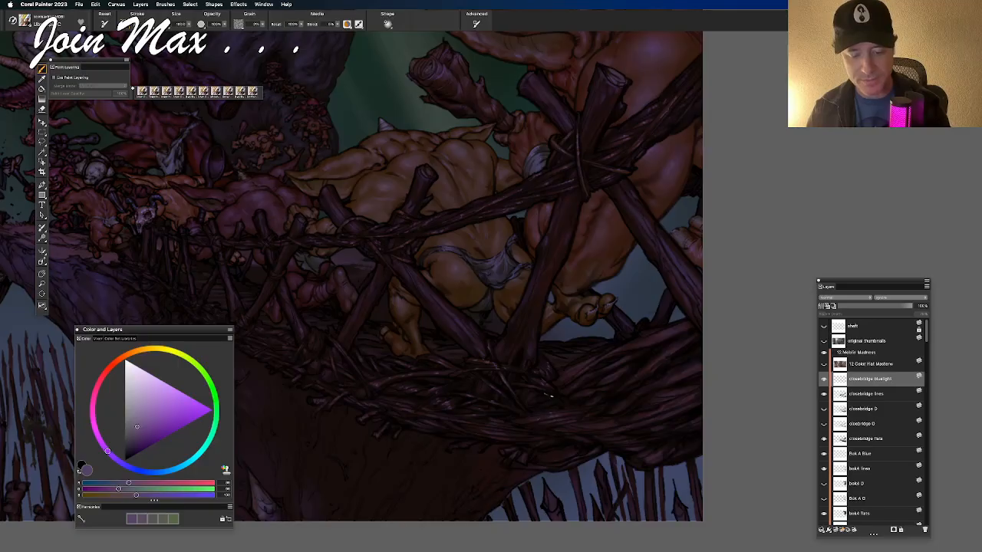
drag(545, 422, 476, 398)
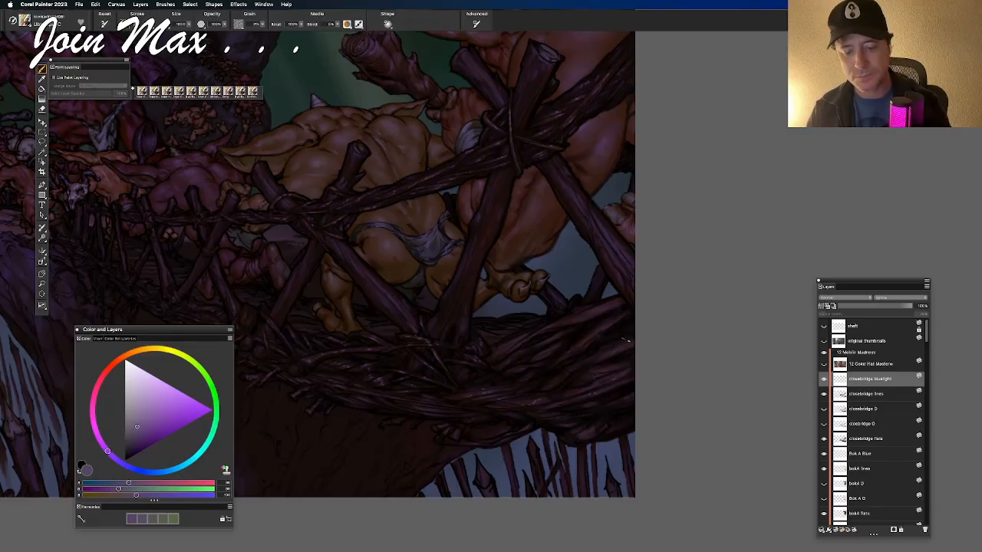
scroll(456, 287, up, 1)
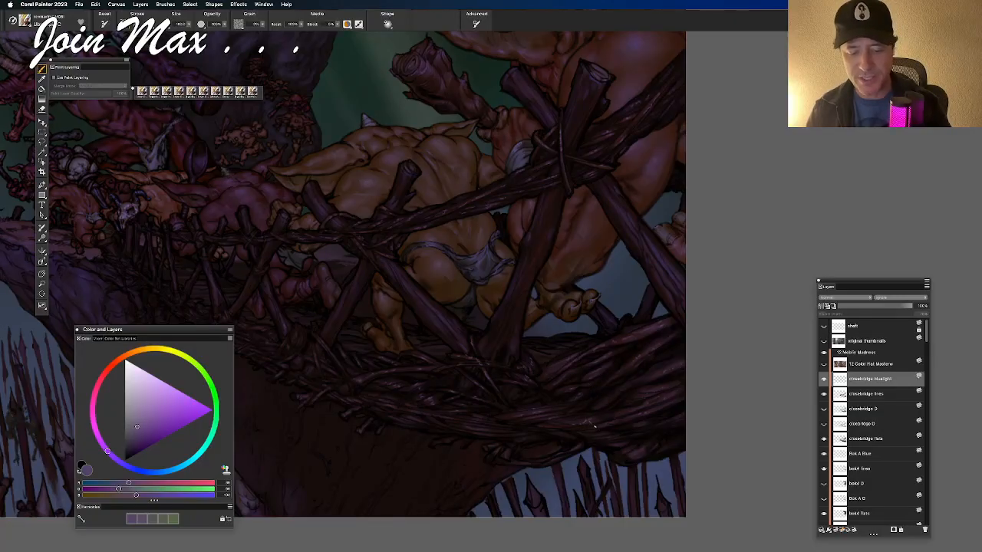
Step: Add violet highlights to the thick twisted branches of the woven base near the picture's right edge
scroll(591, 405, down, 2)
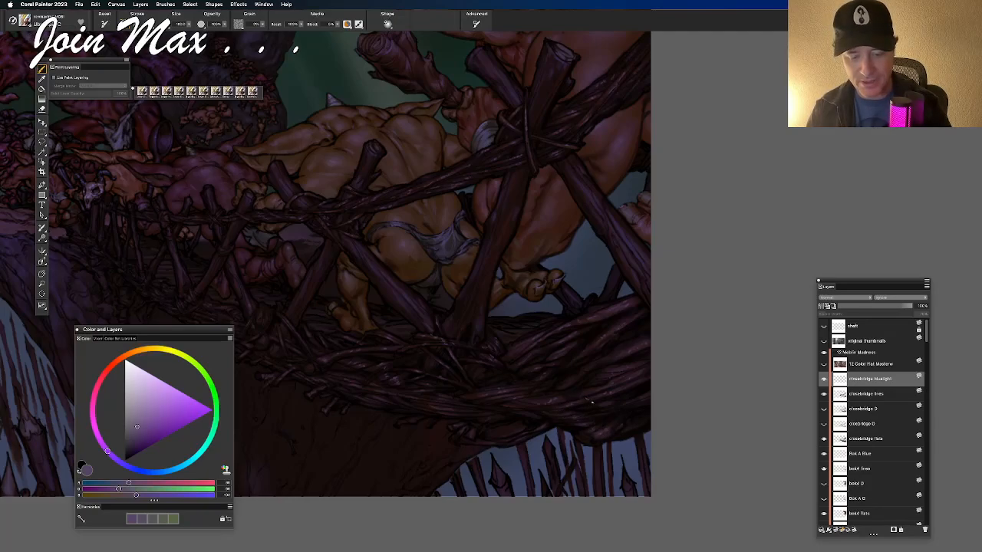
scroll(593, 404, down, 1)
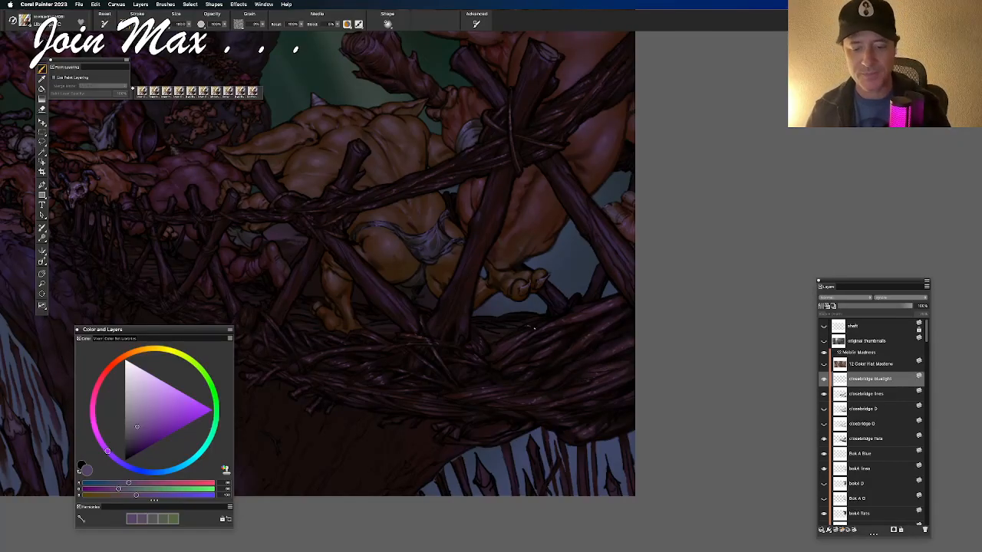
scroll(421, 357, up, 2)
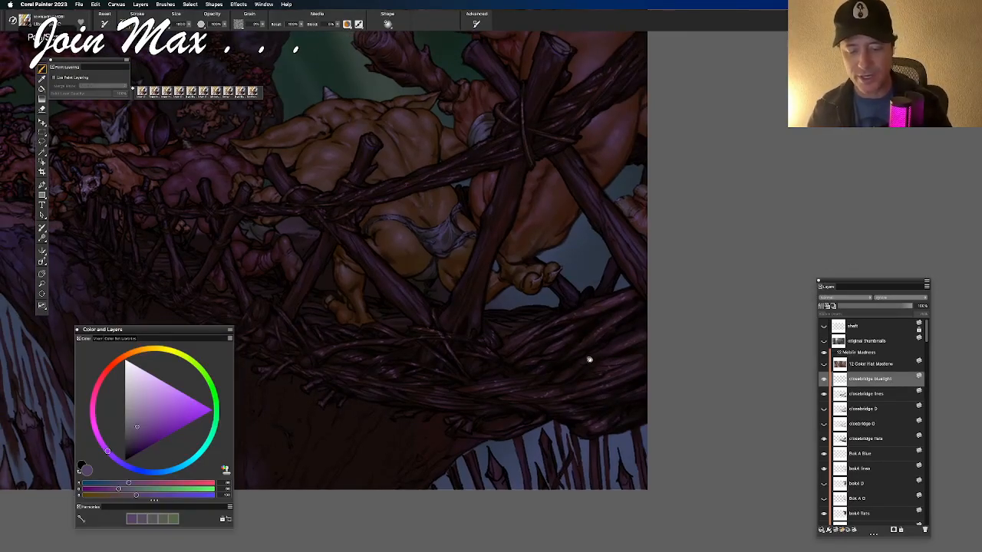
scroll(491, 371, left, 2)
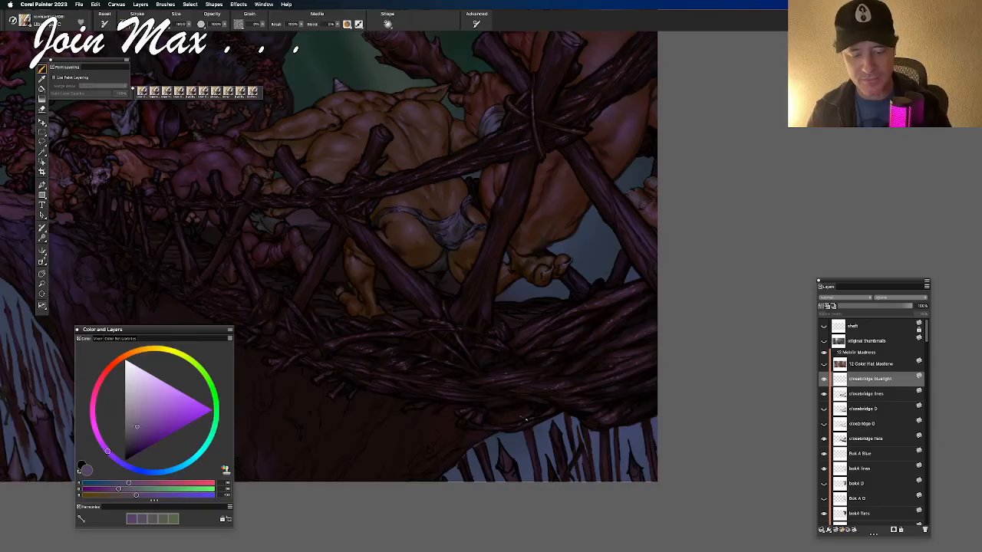
Step: Paint violet light along the lower twigs and underside of the woven base above the spikes, undoing a stray stroke
scroll(507, 368, left, 3)
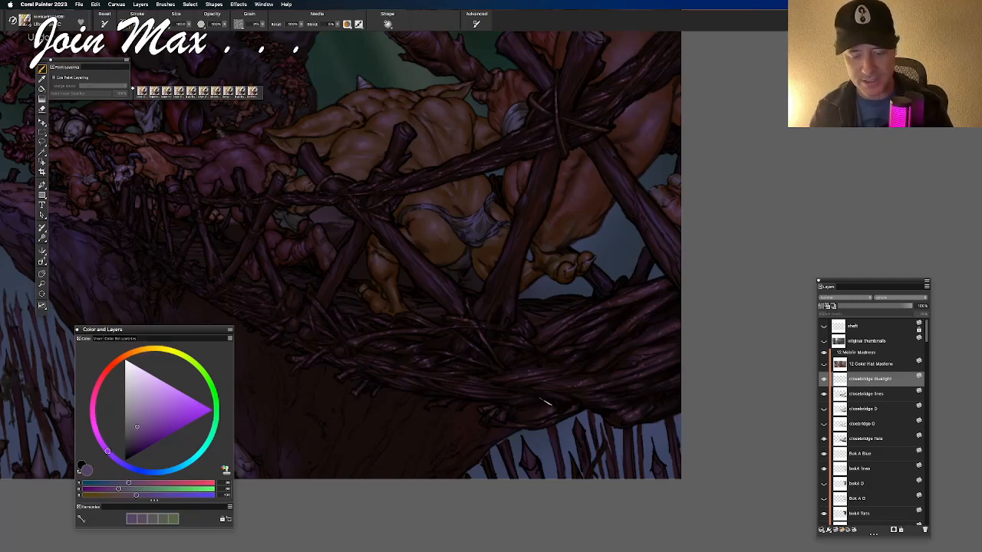
scroll(429, 374, left, 2)
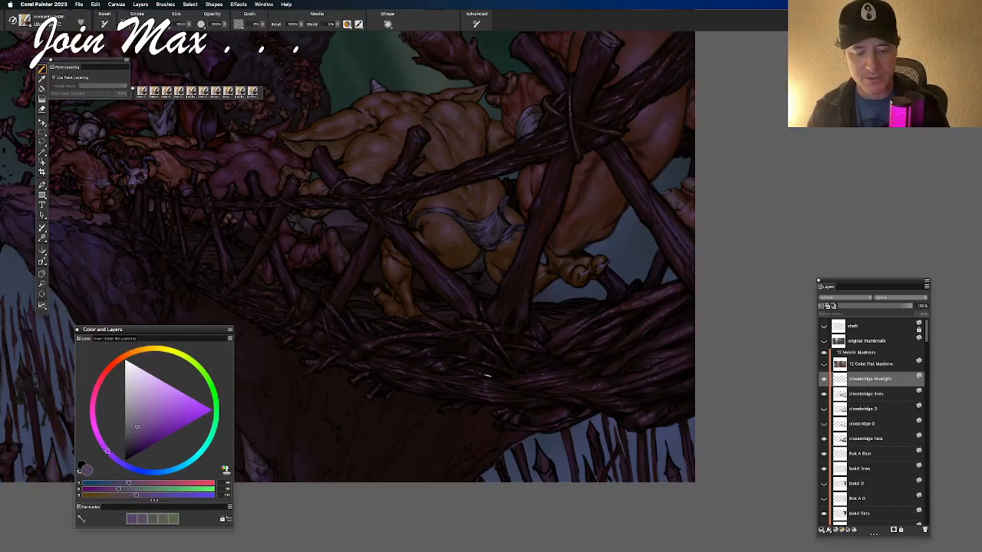
scroll(396, 413, left, 2)
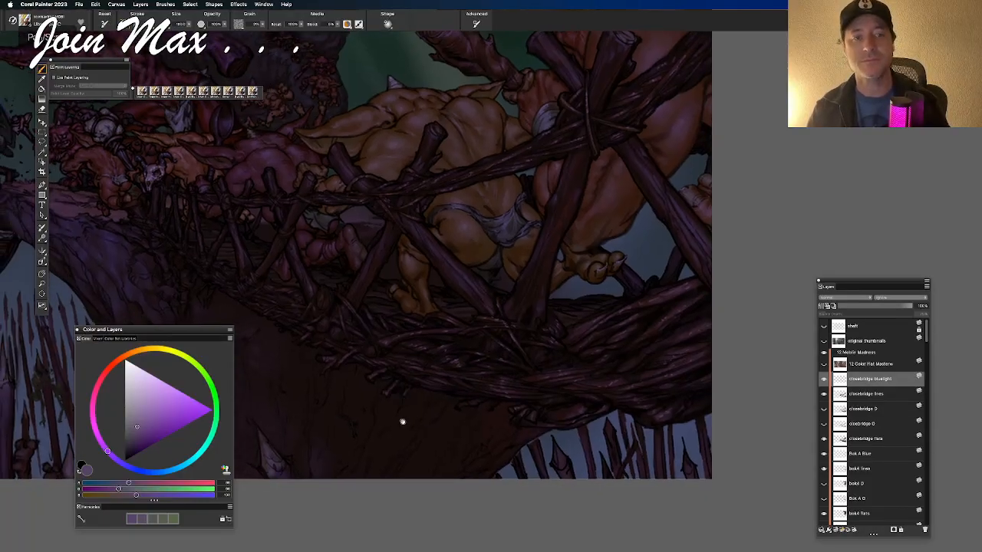
scroll(407, 426, left, 1)
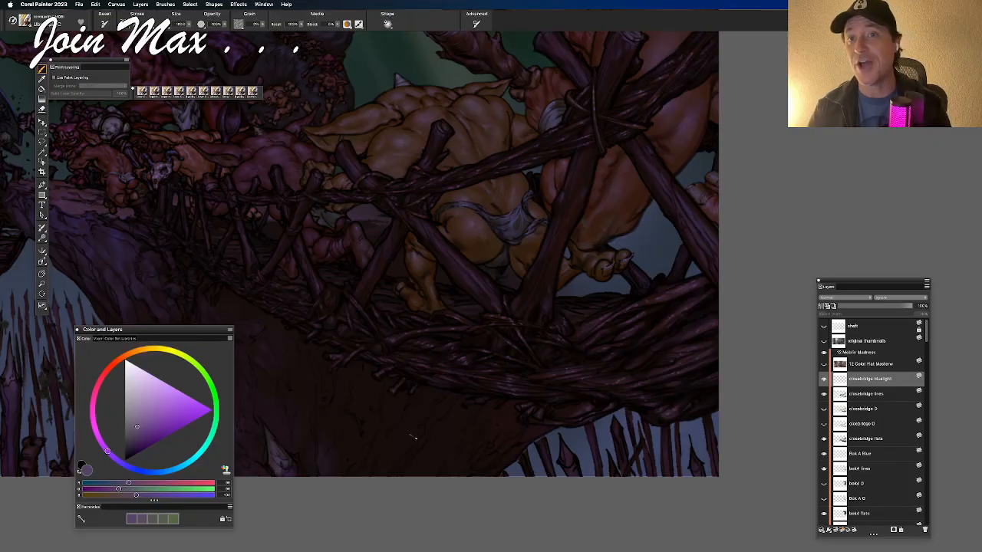
scroll(408, 427, right, 2)
scroll(409, 427, up, 2)
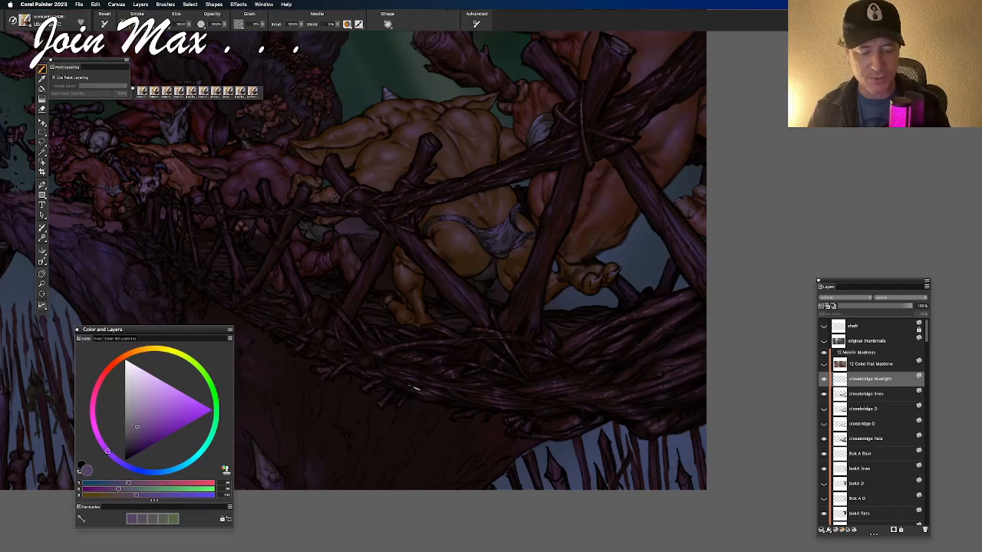
Step: Brush violet highlights onto the protruding twig ends of the woven base, just beyond the tan goblin's raised foot
drag(419, 359, 425, 372)
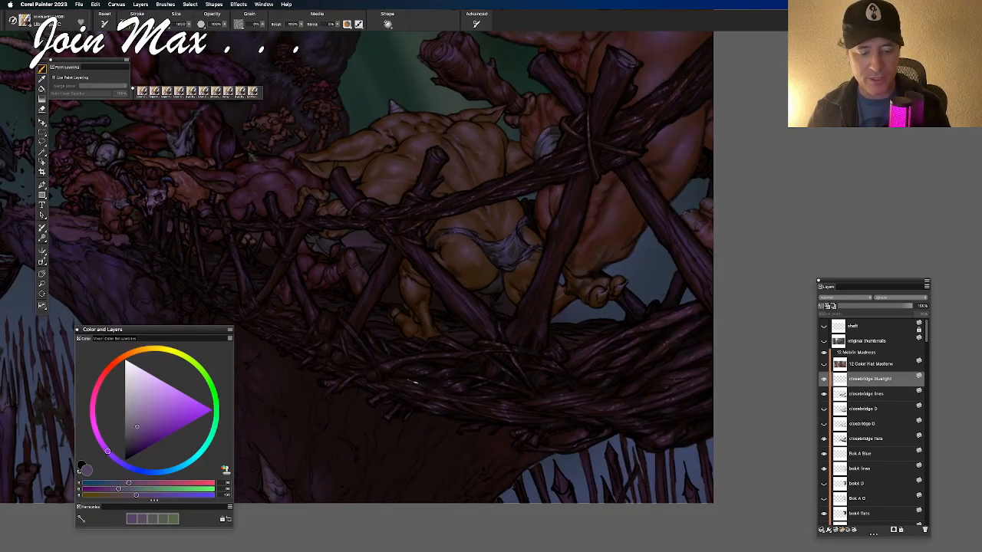
scroll(412, 384, up, 1)
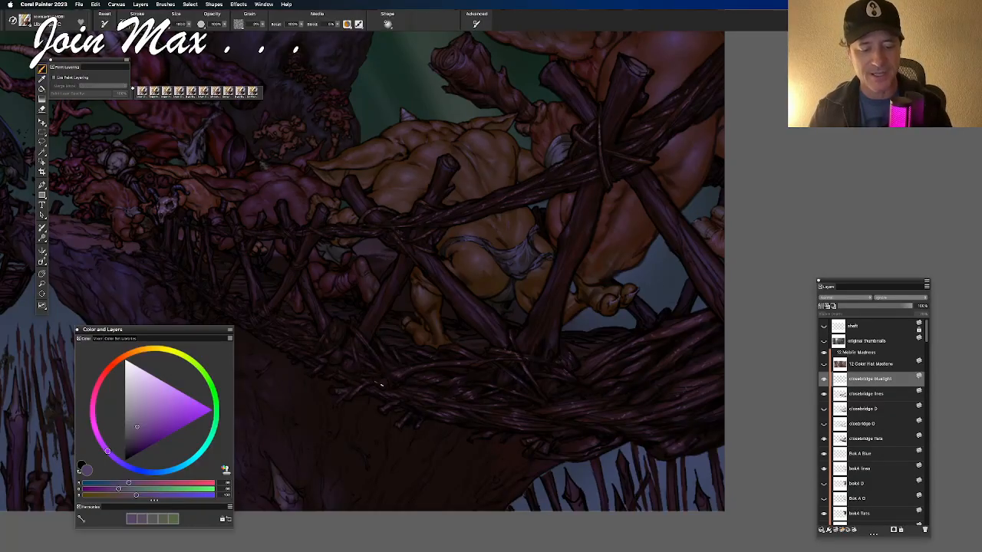
drag(364, 327, 378, 349)
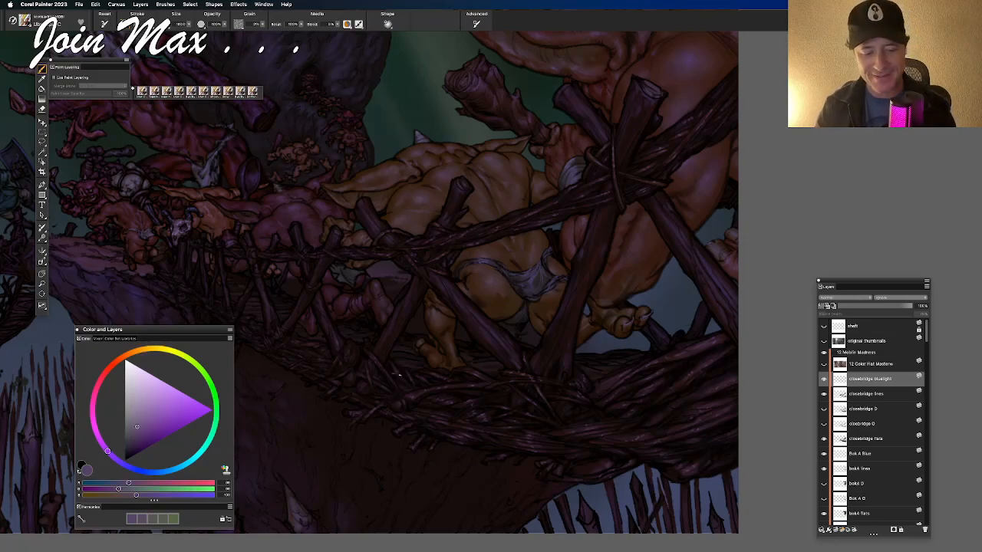
scroll(367, 335, up, 2)
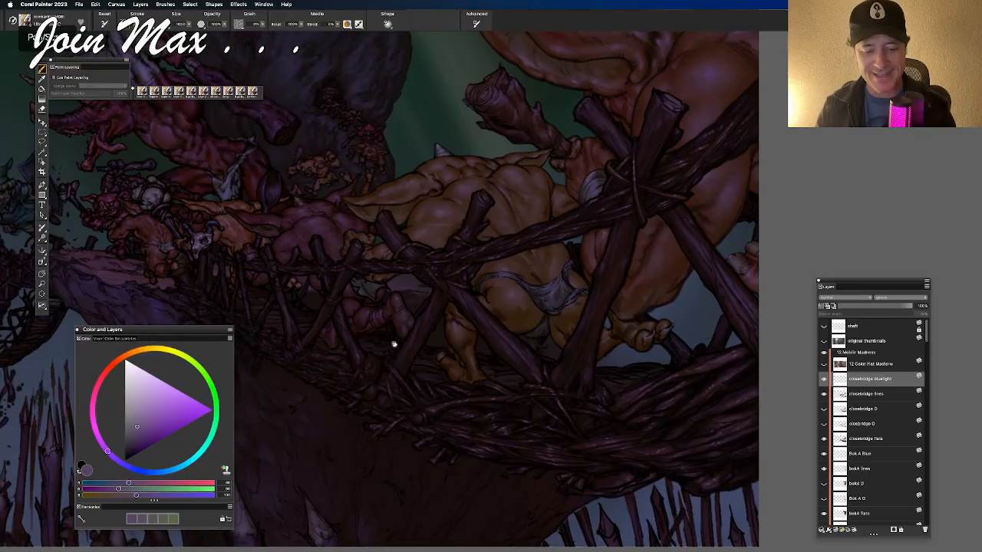
Step: Continue the violet highlights along the bridge's lower edge beneath the purple goblin's legs, and undo the last stroke
mouse_move(408, 342)
mouse_down()
mouse_move(408, 372)
mouse_move(429, 352)
mouse_up()
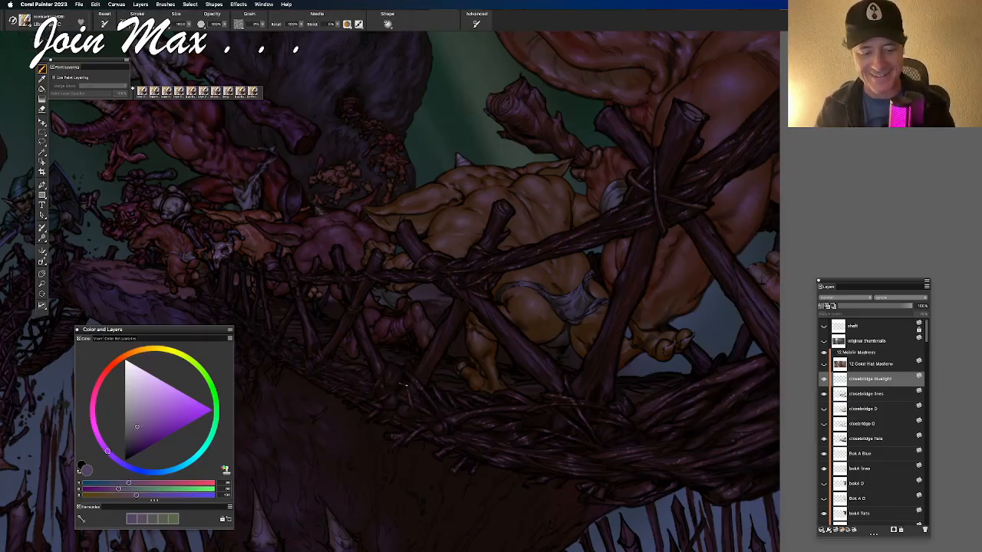
drag(392, 392, 401, 390)
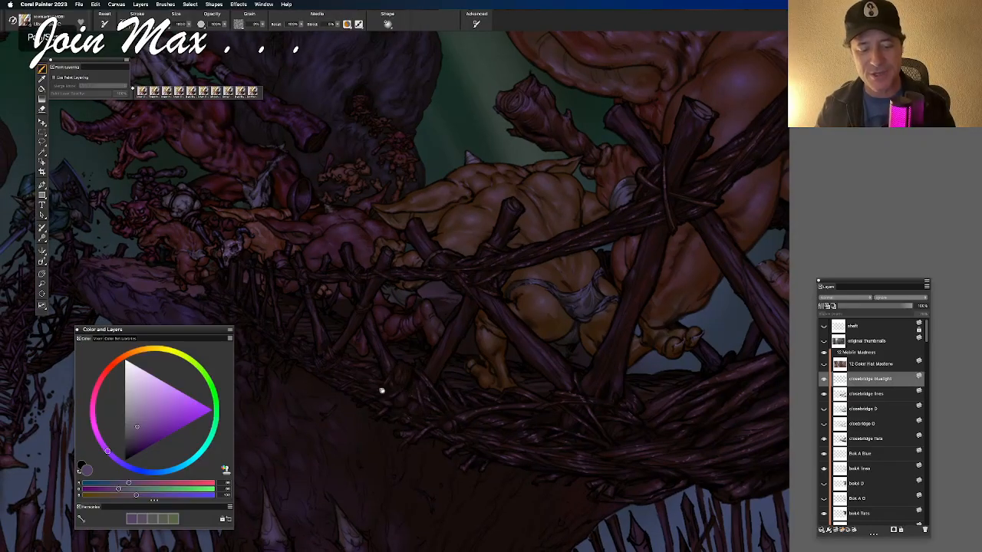
drag(384, 392, 409, 400)
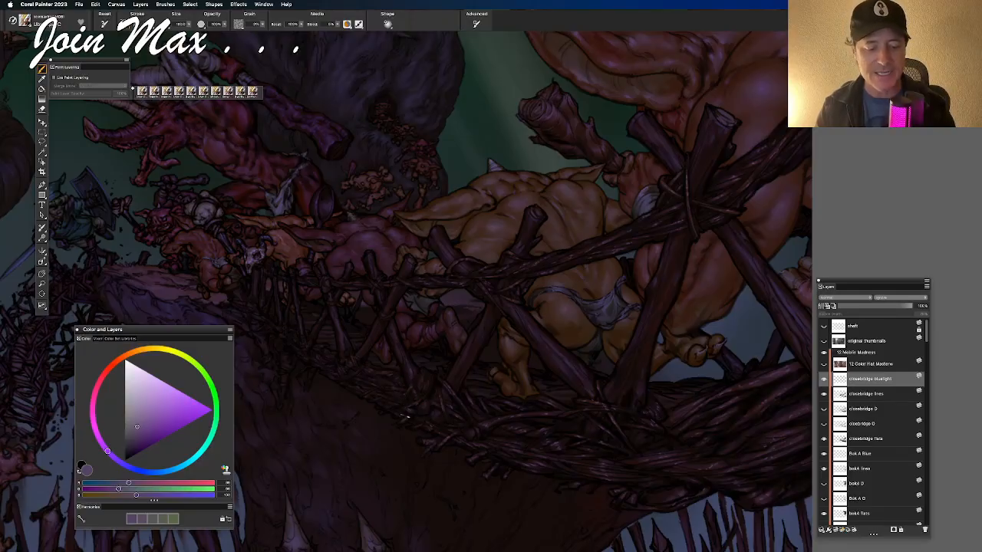
drag(376, 385, 402, 388)
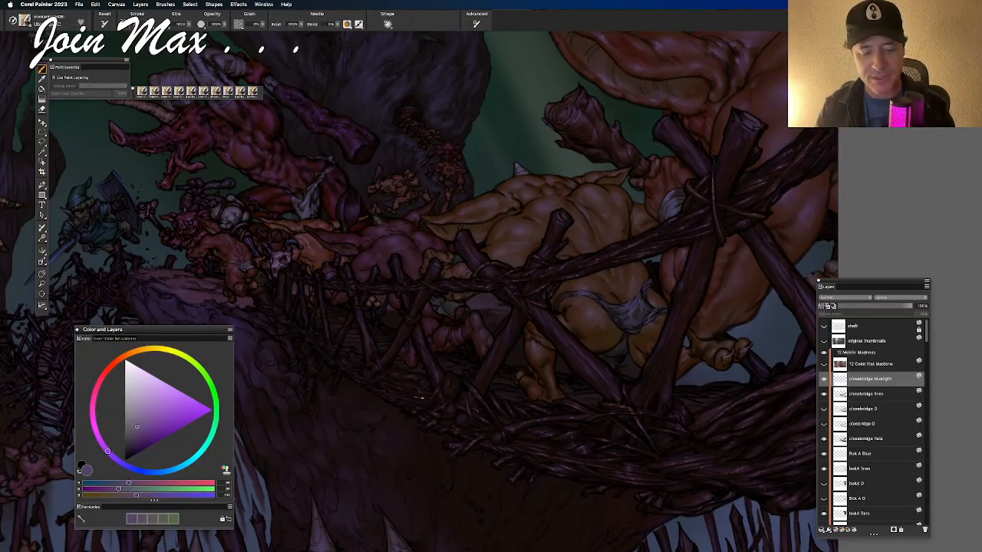
key(super+z)
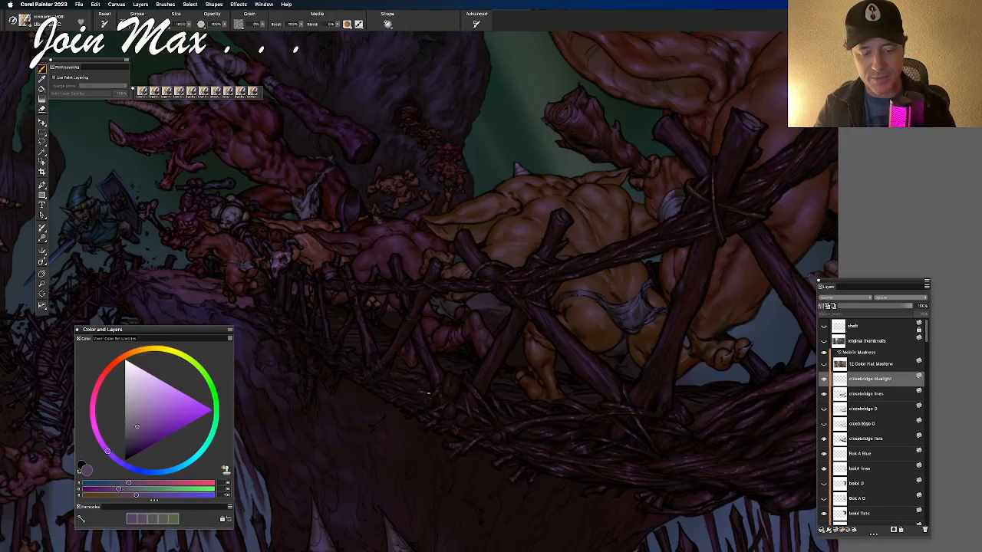
Step: Paint small violet highlights on the receding woven edge where the bridge meets the rock, undoing an unwanted stroke
scroll(390, 384, down, 2)
scroll(390, 383, left, 2)
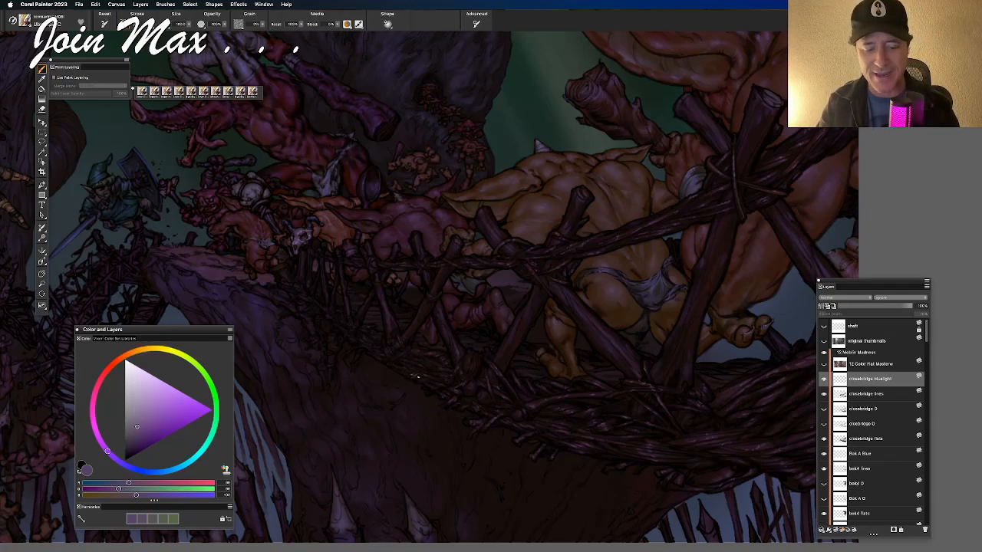
key(super+z)
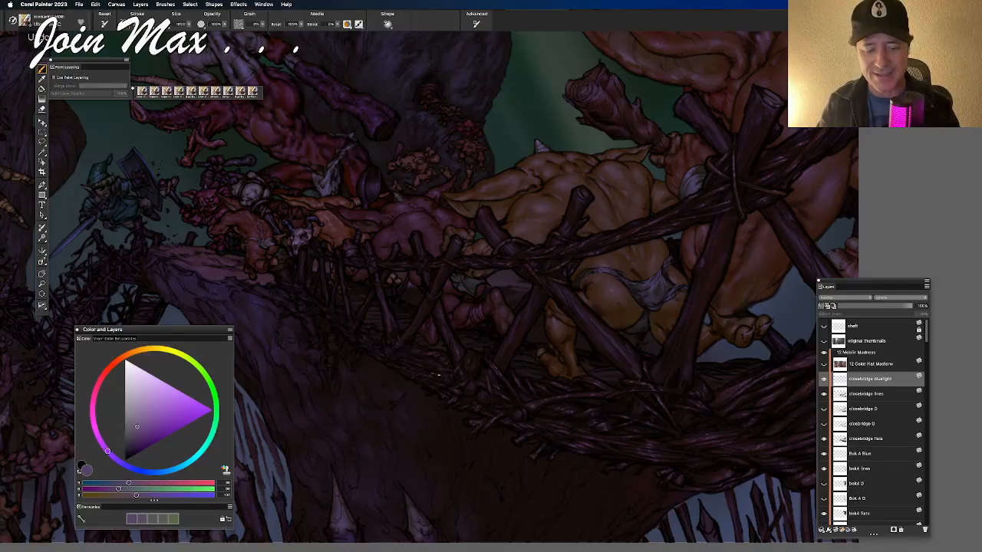
scroll(375, 355, up, 1)
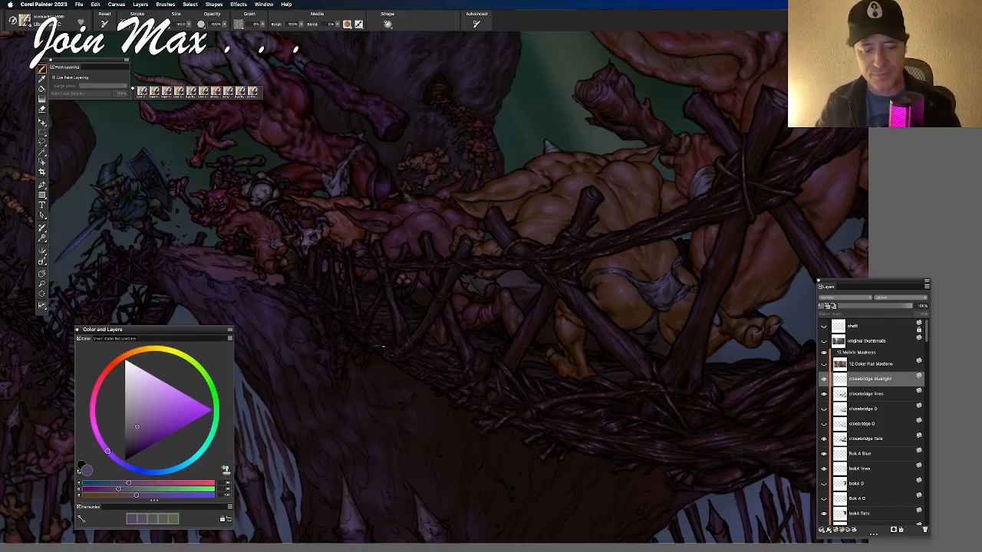
drag(356, 345, 372, 339)
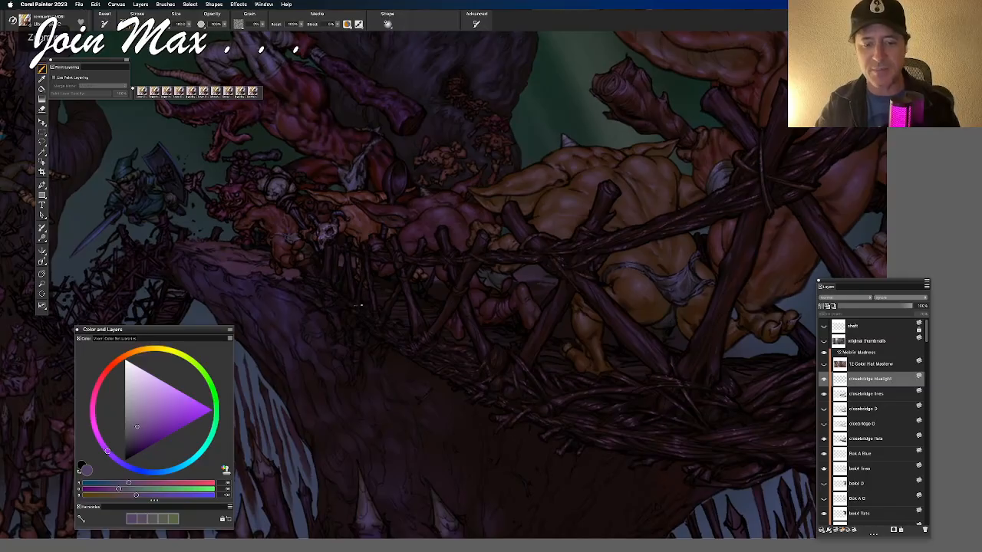
Step: Touch up the violet light on the far railing posts and around the horned skull, undoing a stray stroke
click(366, 303)
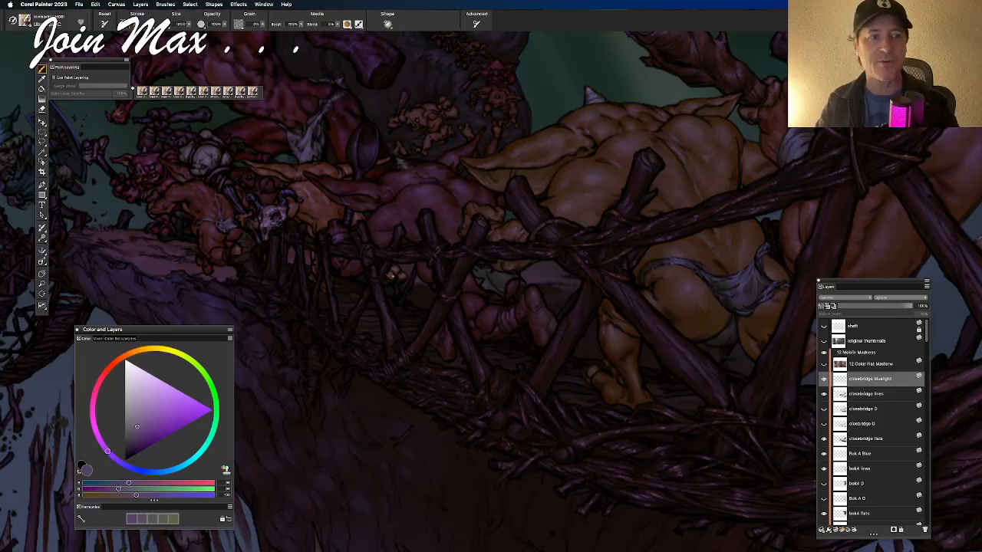
drag(390, 273, 401, 284)
key(super+z)
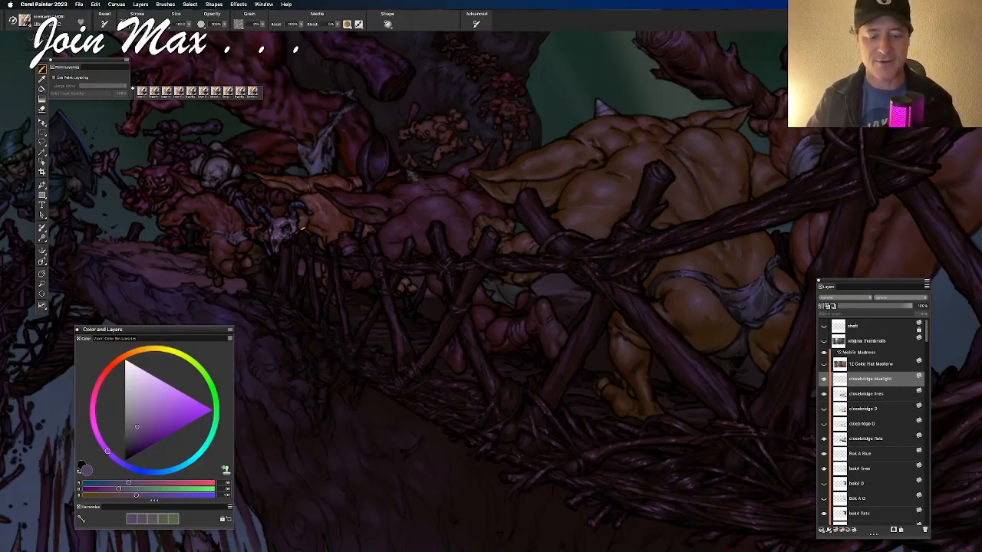
drag(281, 215, 321, 228)
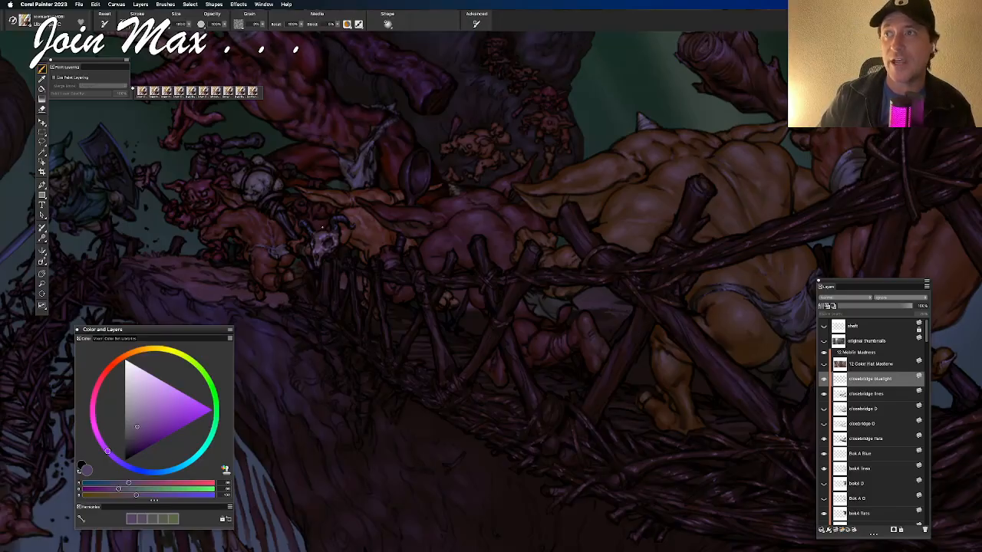
drag(320, 218, 374, 228)
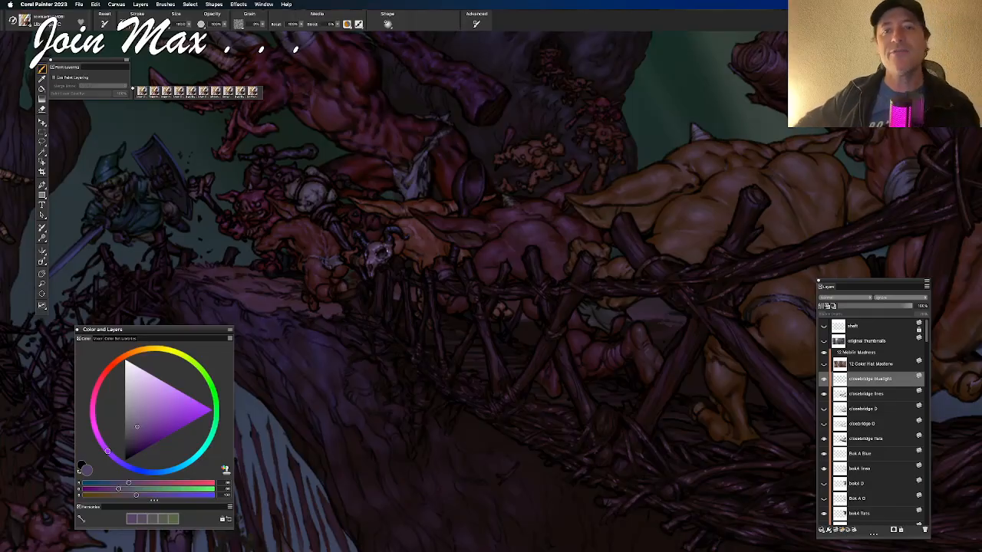
Step: Add fine violet highlights to the narrow posts directly beneath and beside the horned skull
drag(399, 265, 389, 261)
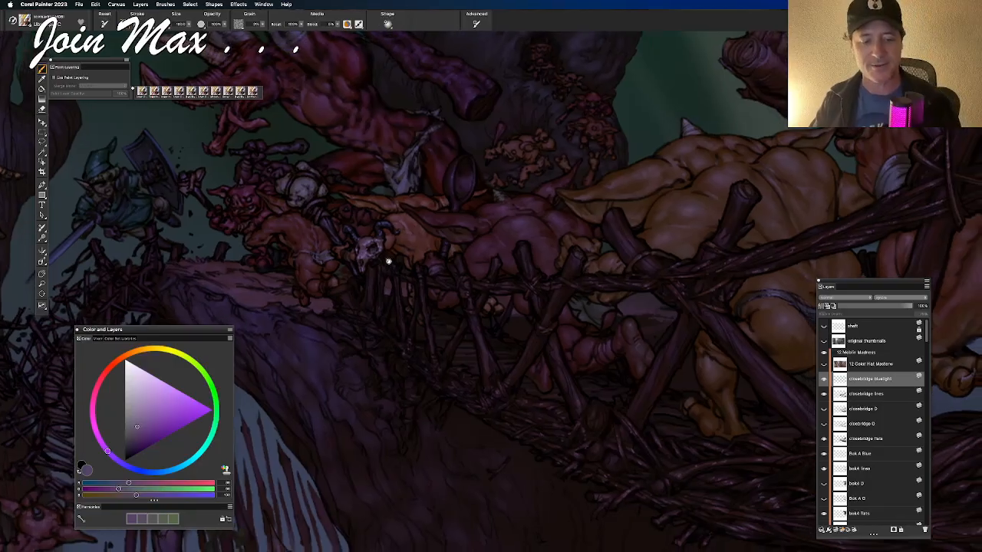
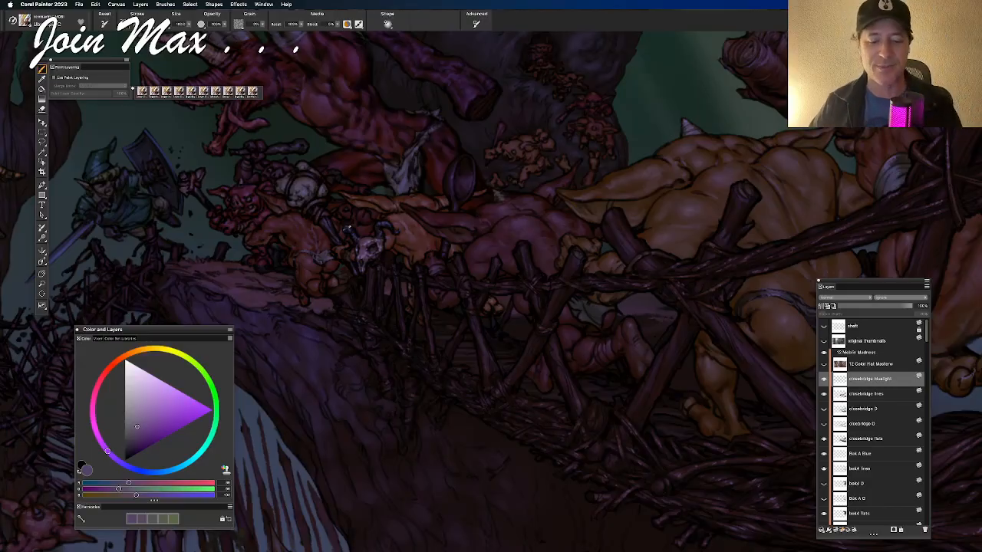
drag(386, 291, 360, 305)
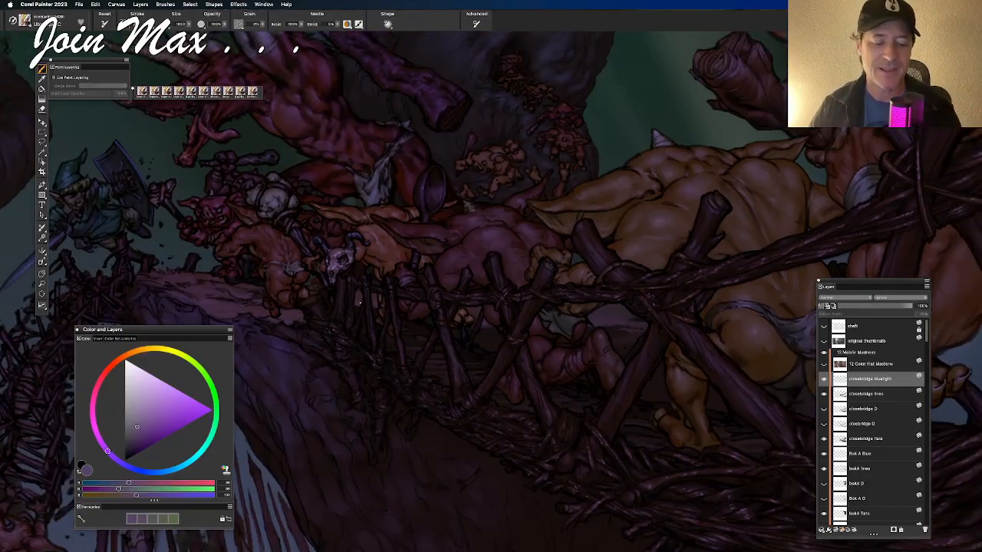
right_click(368, 289)
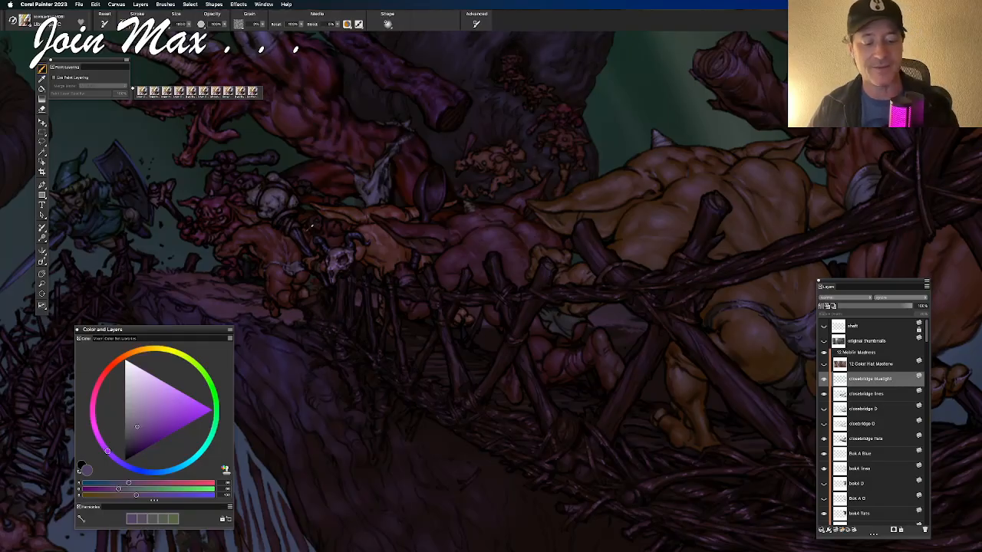
Step: Undo the last unwanted highlight stroke on the near bridge around the narrow posts beneath the skull
drag(374, 276, 410, 328)
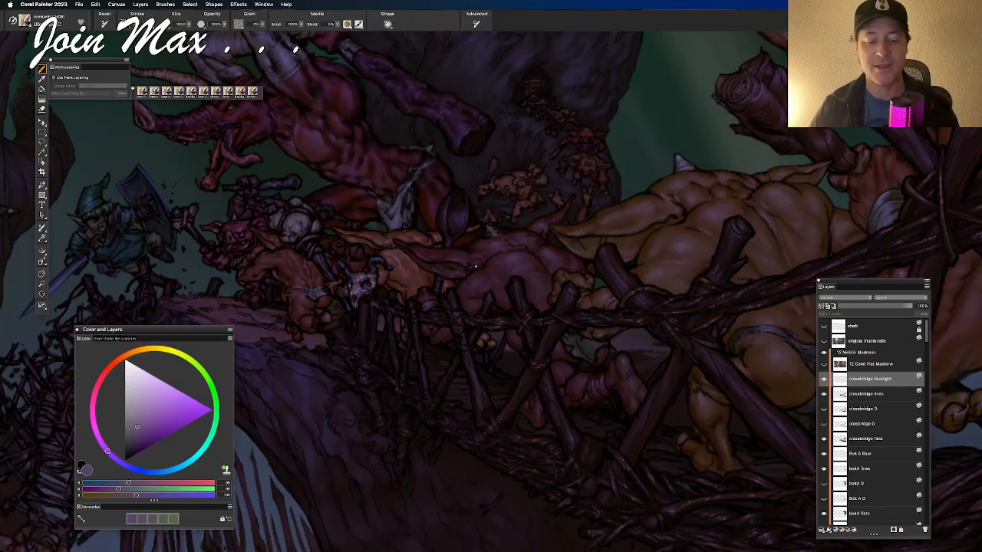
scroll(474, 266, down, 2)
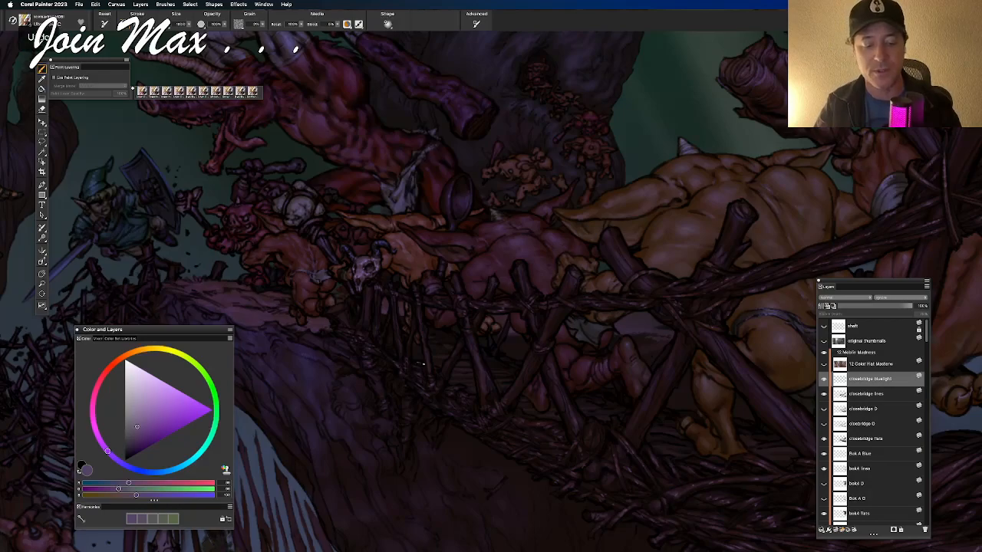
key(super+z)
key(super+z)
key(super+y)
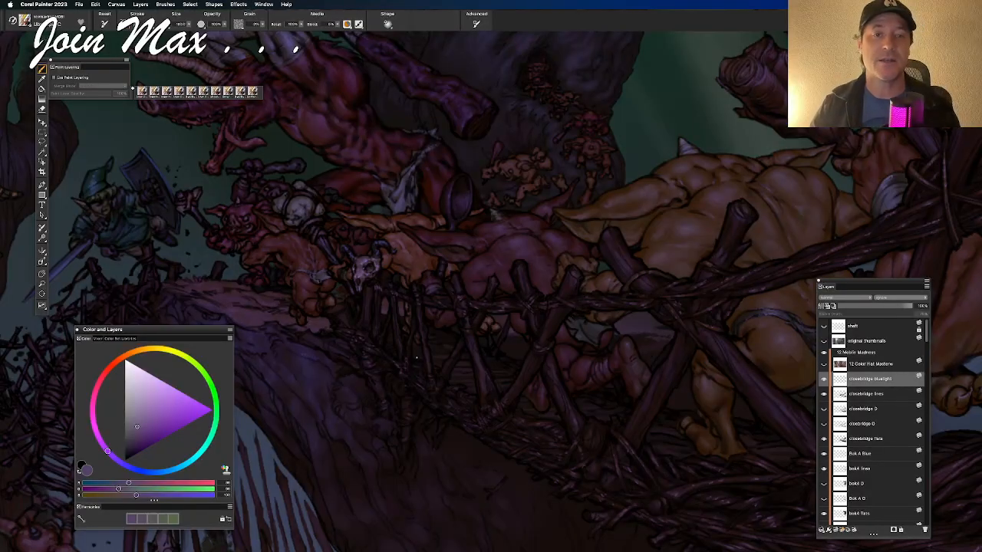
scroll(384, 310, up, 2)
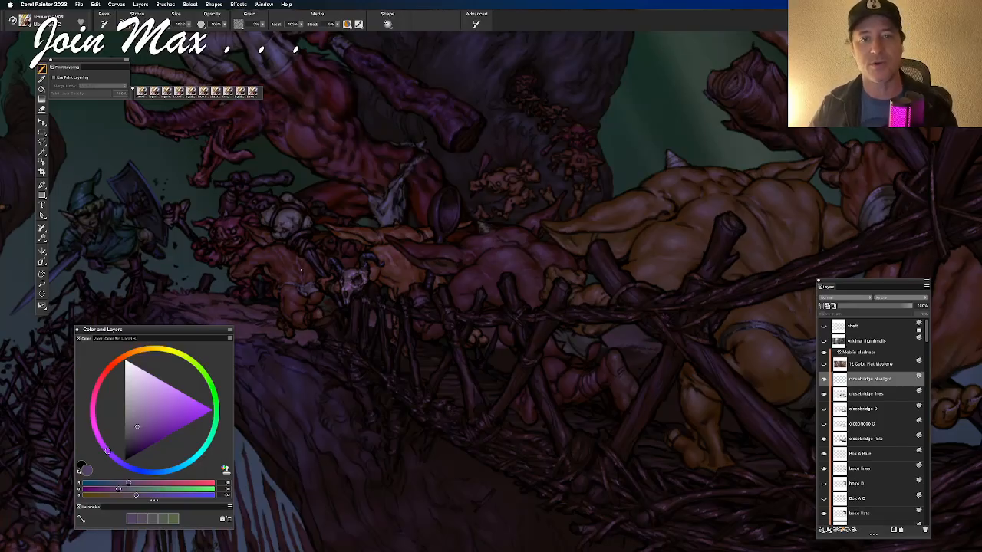
drag(345, 274, 330, 289)
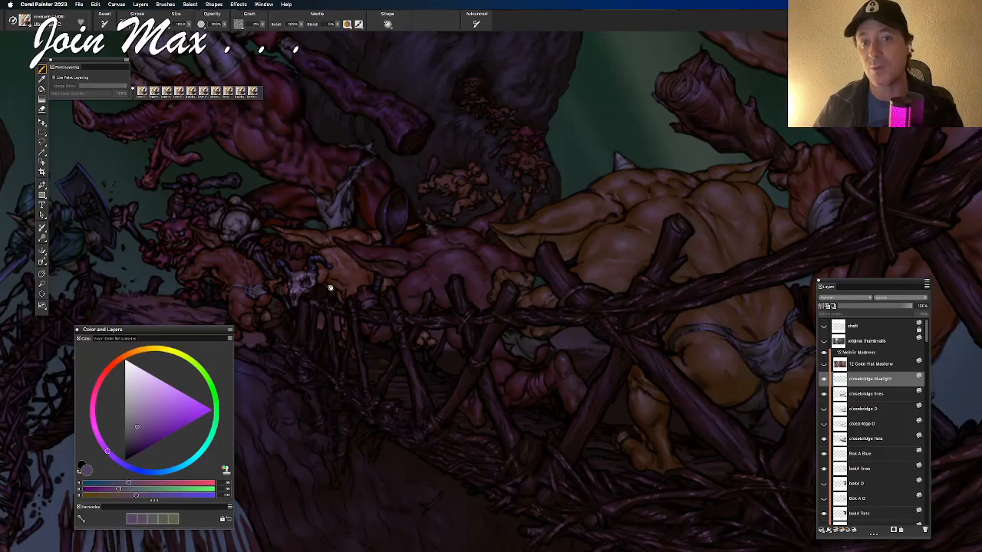
mouse_move(352, 276)
mouse_down()
mouse_move(440, 284)
mouse_move(398, 282)
mouse_up()
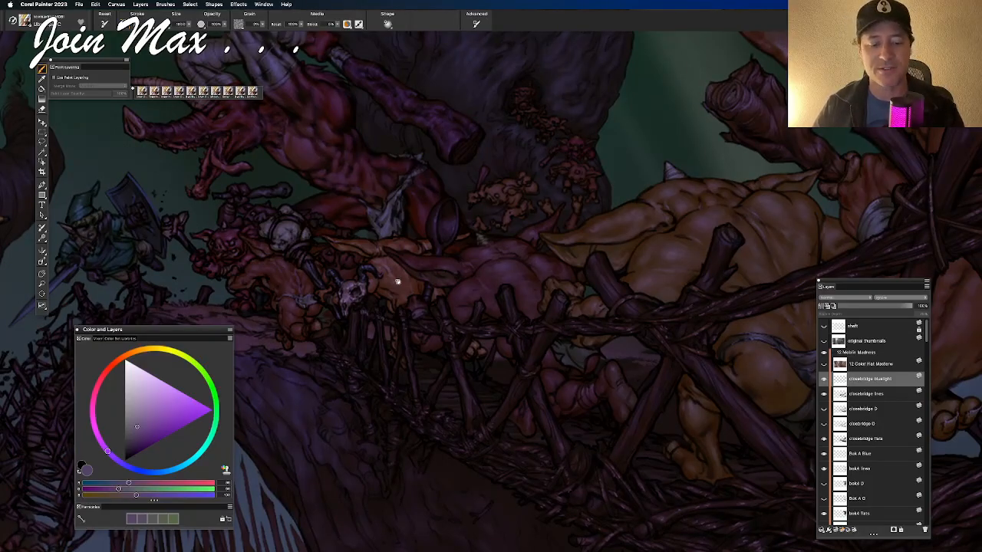
drag(398, 281, 396, 303)
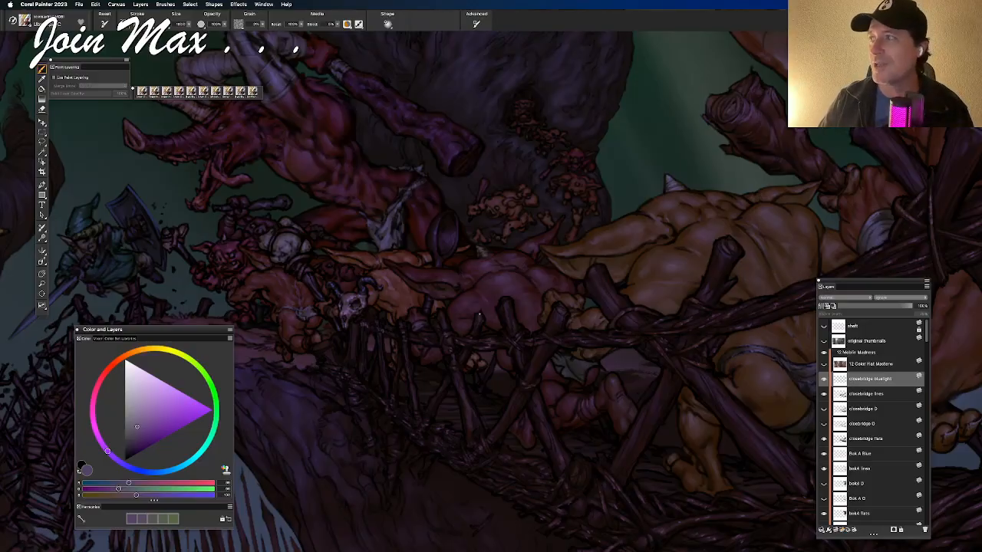
key(super+plus)
key(super+plus)
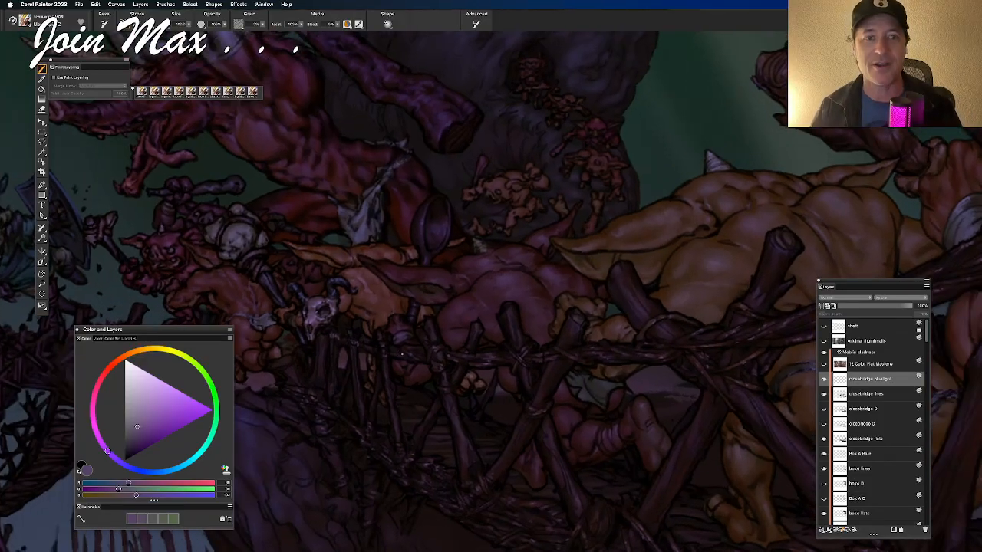
drag(398, 355, 416, 300)
key(super+plus)
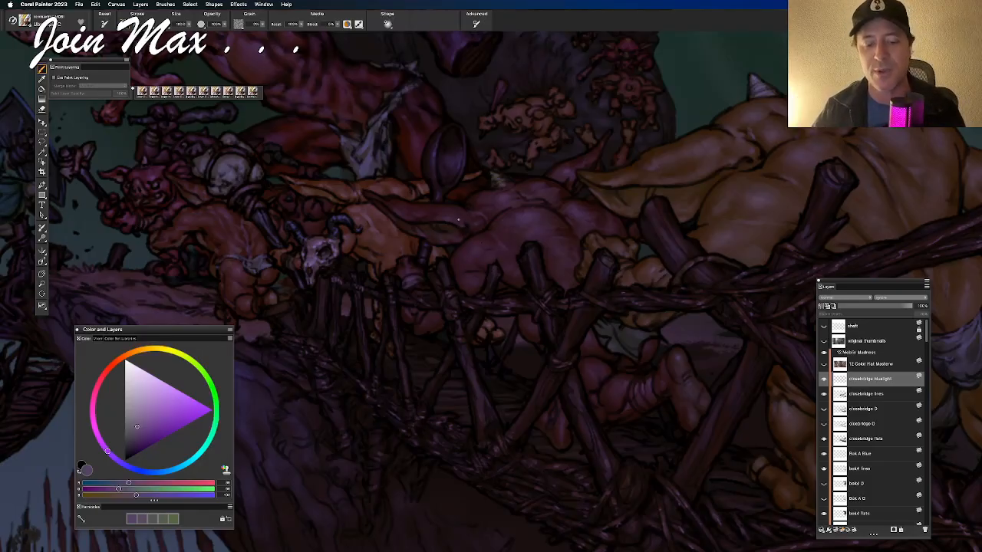
scroll(458, 220, down, 2)
drag(437, 207, 425, 226)
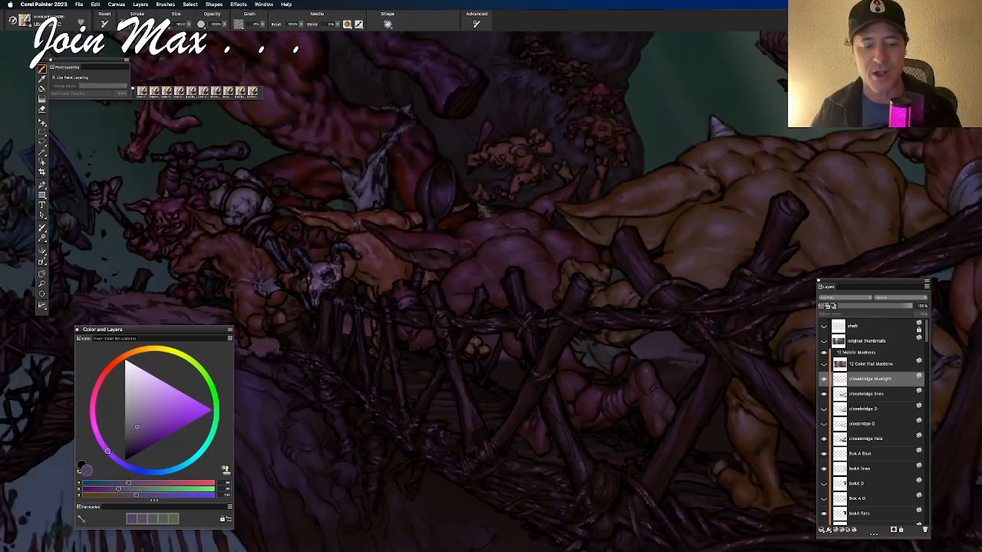
Step: Sample the dark post colour beneath the horned skull and shift it to a slightly lighter, muted blue-violet
scroll(429, 226, up, 4)
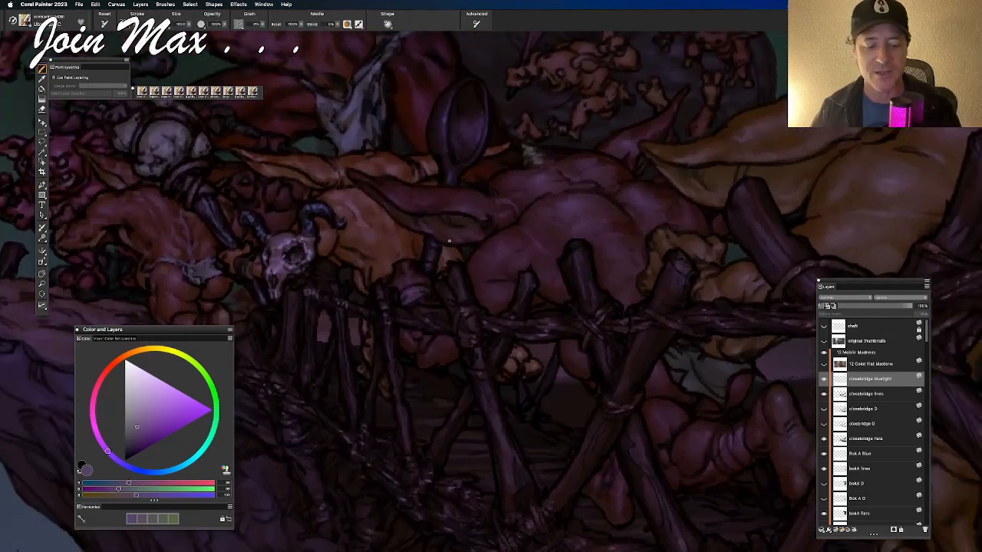
drag(425, 243, 531, 224)
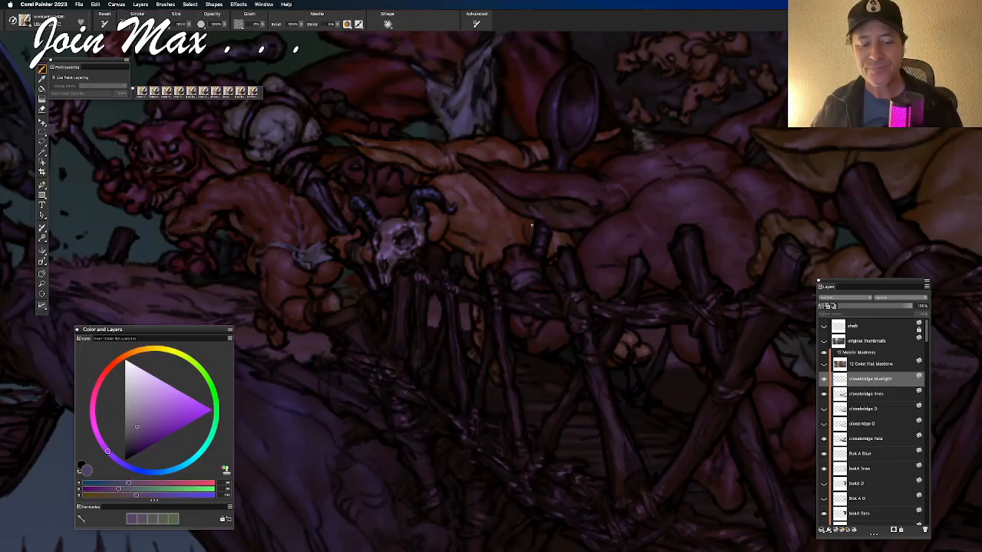
drag(595, 220, 581, 225)
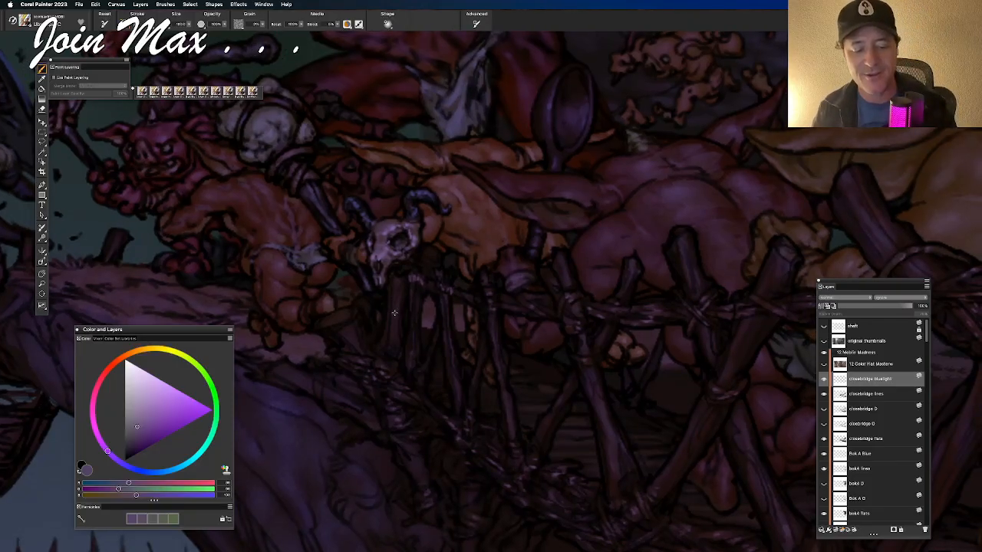
alt+click(388, 294)
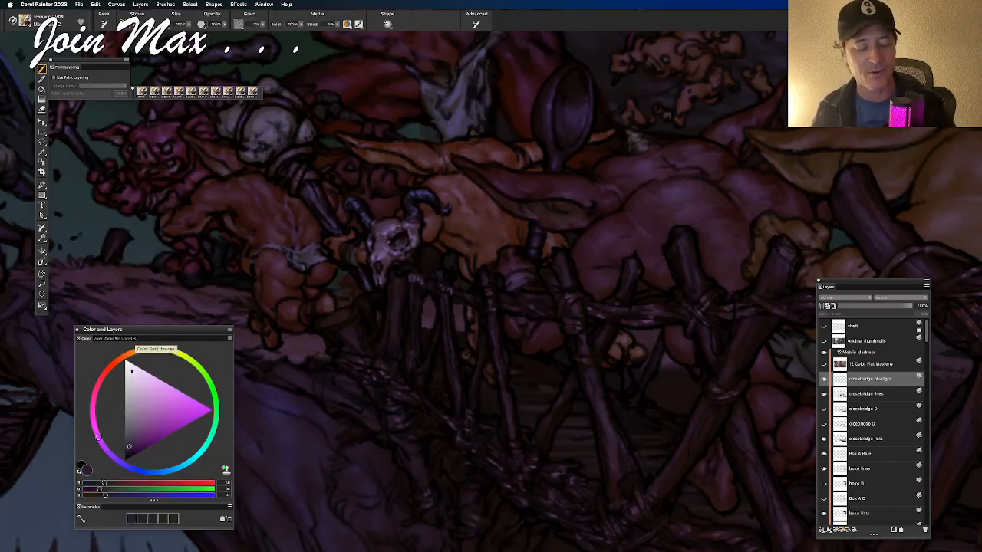
drag(107, 483, 112, 484)
click(108, 488)
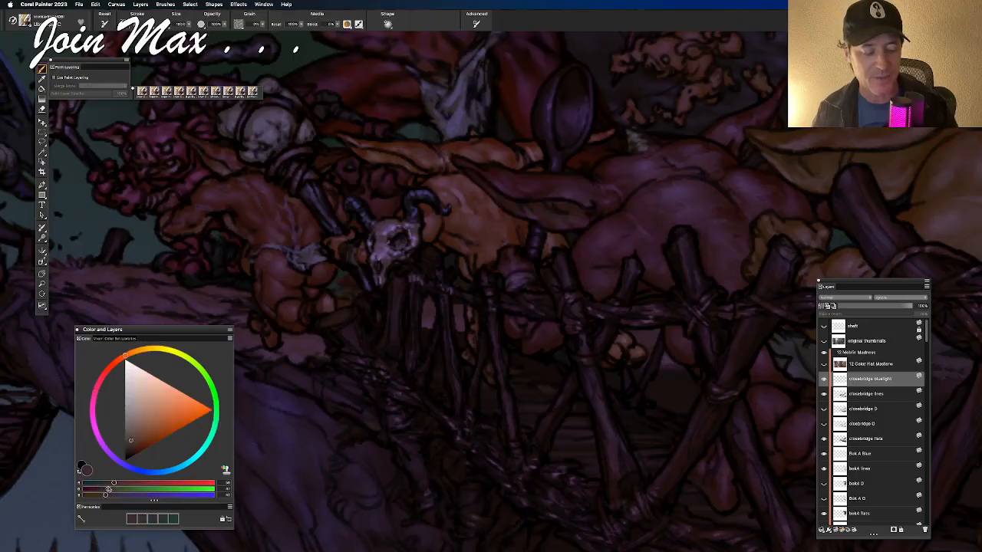
click(114, 495)
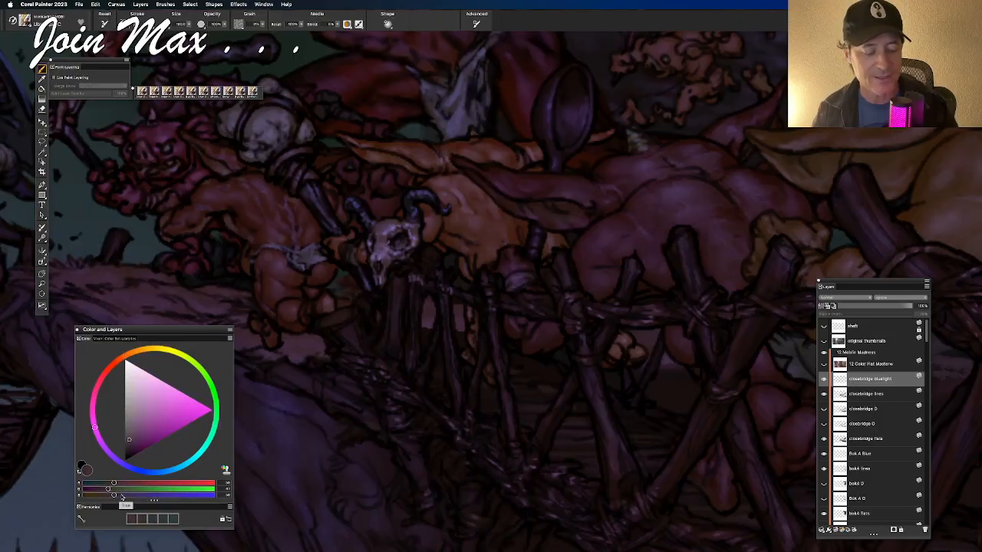
click(123, 496)
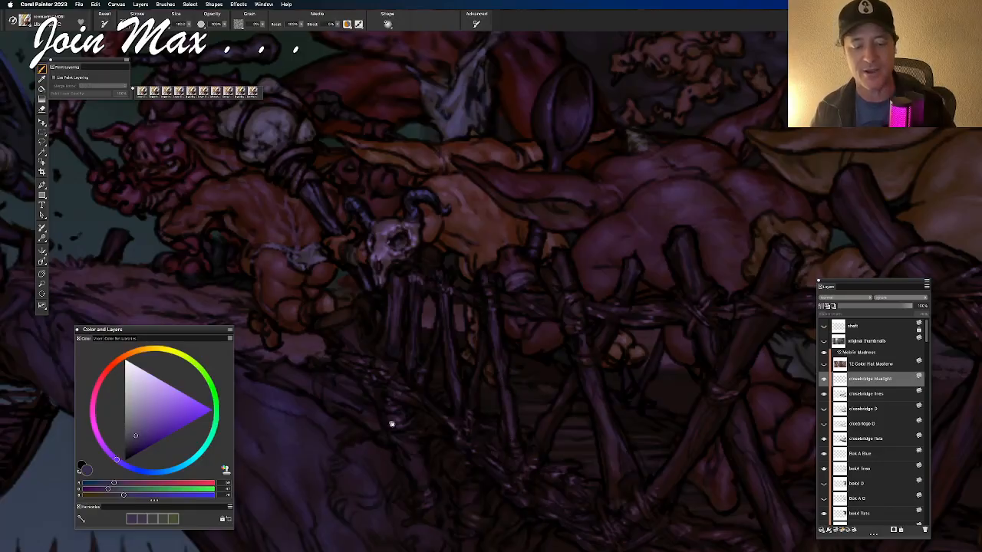
Step: Paint soft blue-violet light along the thin railing posts between the horned skull and the purple goblin
scroll(384, 420, right, 5)
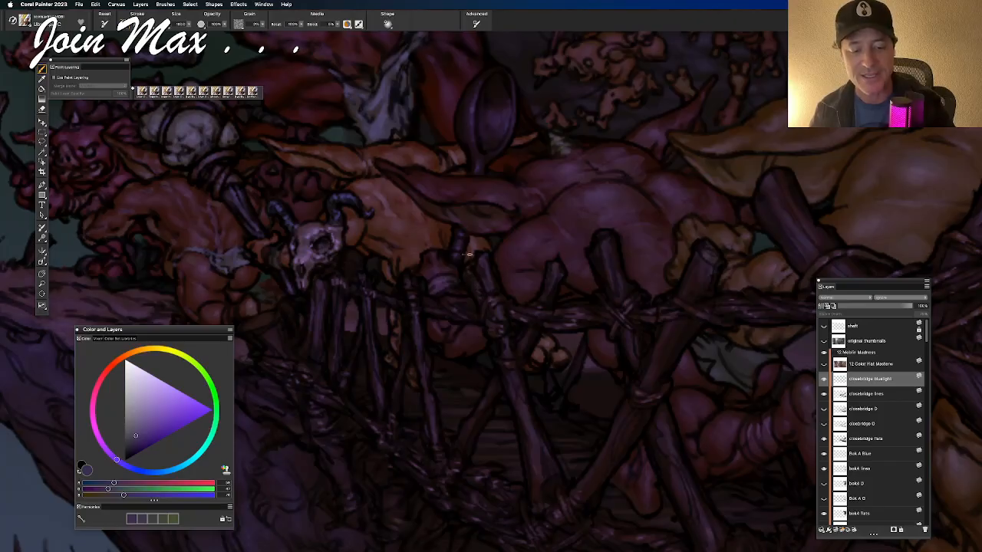
scroll(485, 379, right, 2)
scroll(485, 379, down, 1)
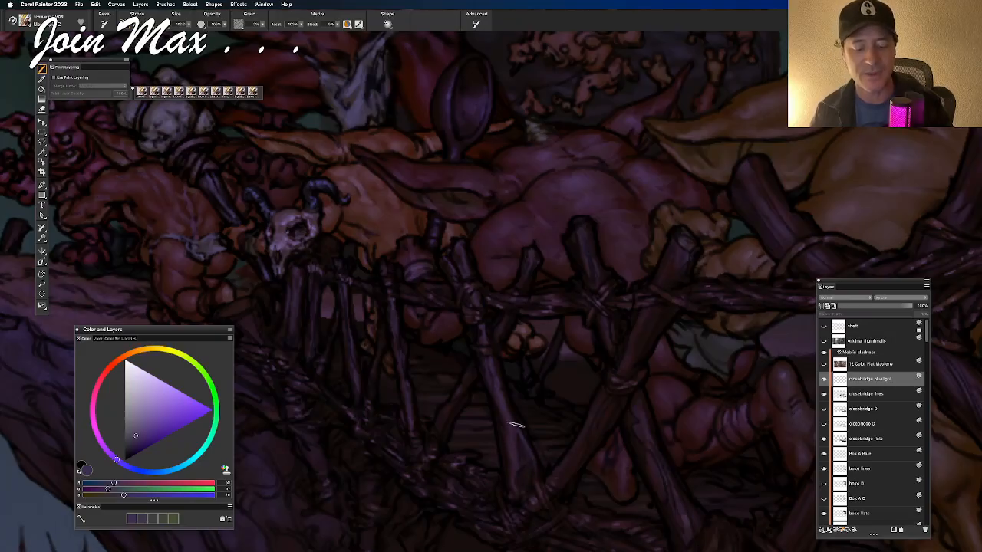
drag(462, 374, 434, 358)
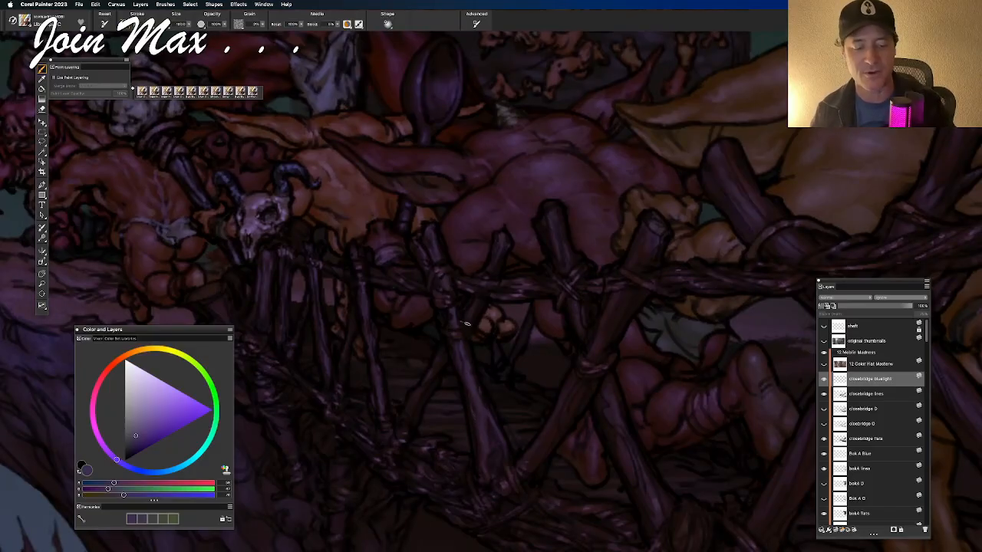
mouse_move(446, 430)
mouse_down()
mouse_move(384, 371)
mouse_move(403, 433)
mouse_up()
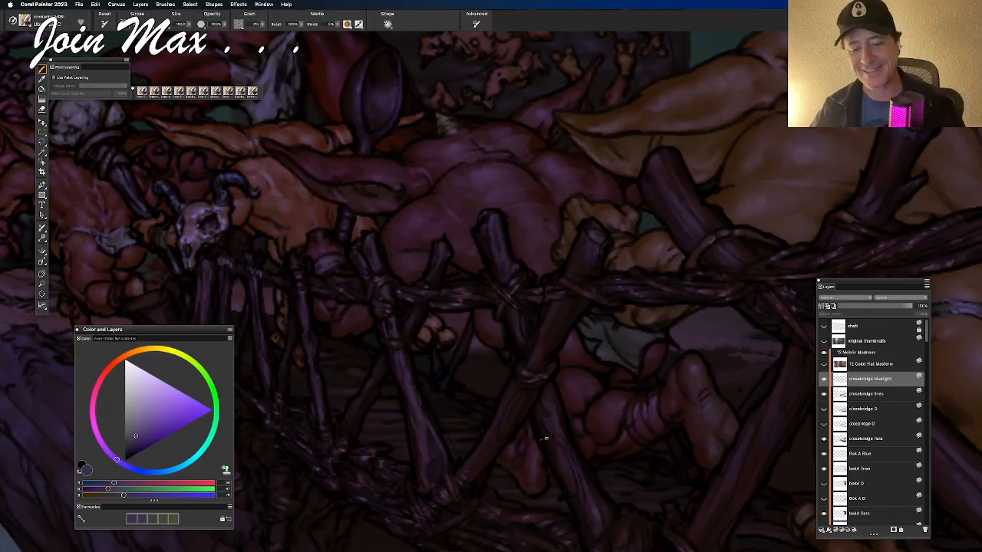
Step: Paint blue-violet light down the crossed posts in front of the purple goblin's legs, including the knotted lower end
key(super+minus)
drag(574, 386, 511, 382)
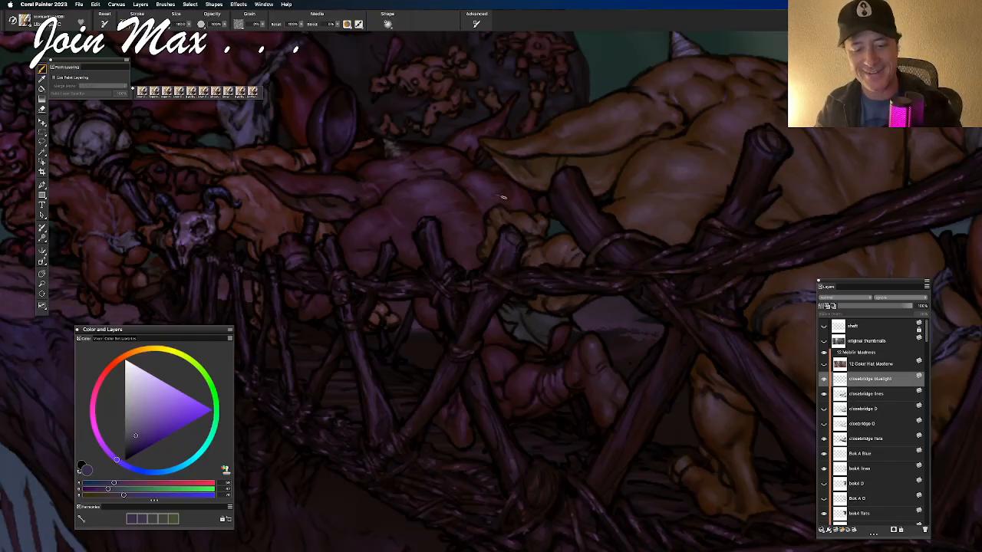
drag(347, 380, 303, 332)
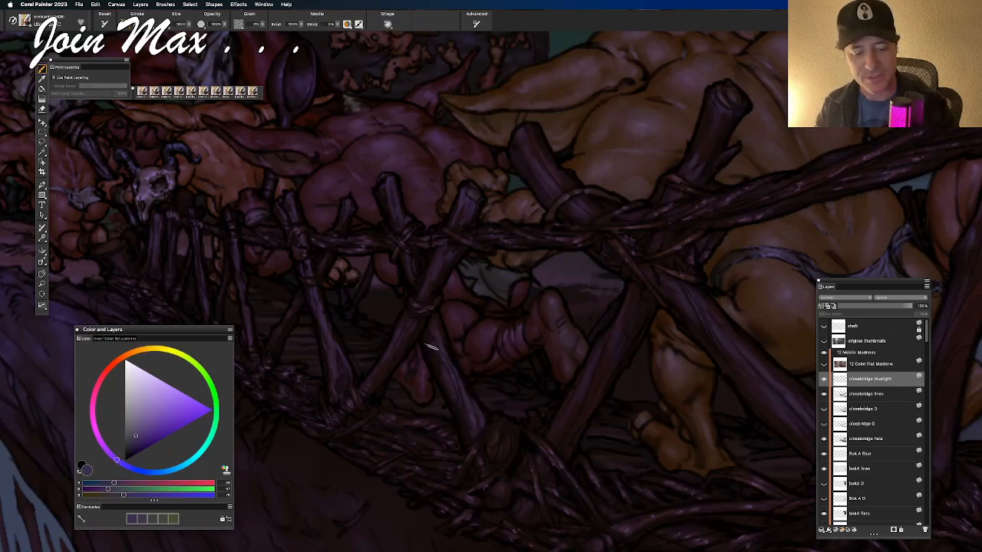
drag(361, 403, 306, 342)
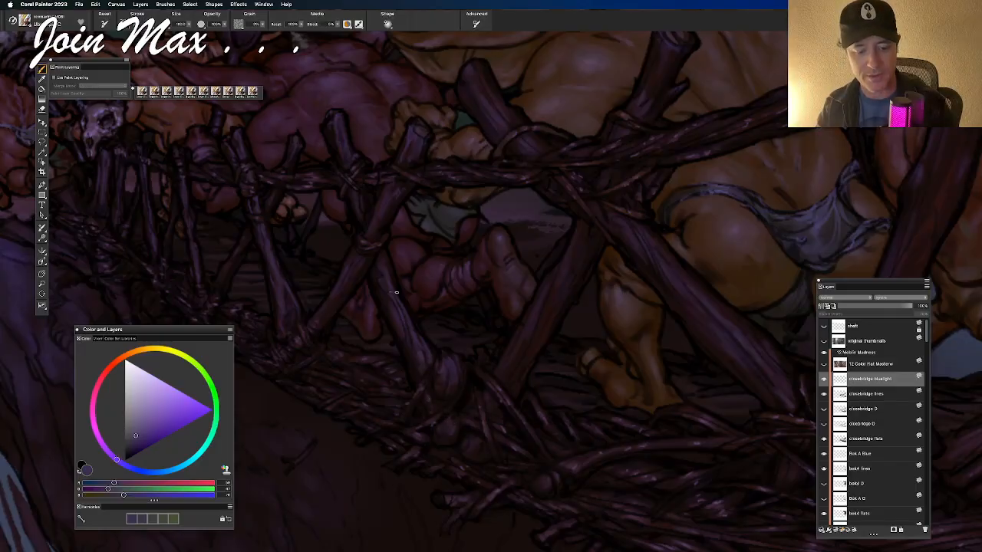
Step: Glaze blue-violet light onto the crossed posts in front of the yellow goblin, undoing a stray stroke on the leaning post
drag(346, 408, 453, 406)
drag(446, 448, 302, 526)
mouse_move(349, 439)
mouse_down()
mouse_move(299, 486)
mouse_move(271, 534)
mouse_up()
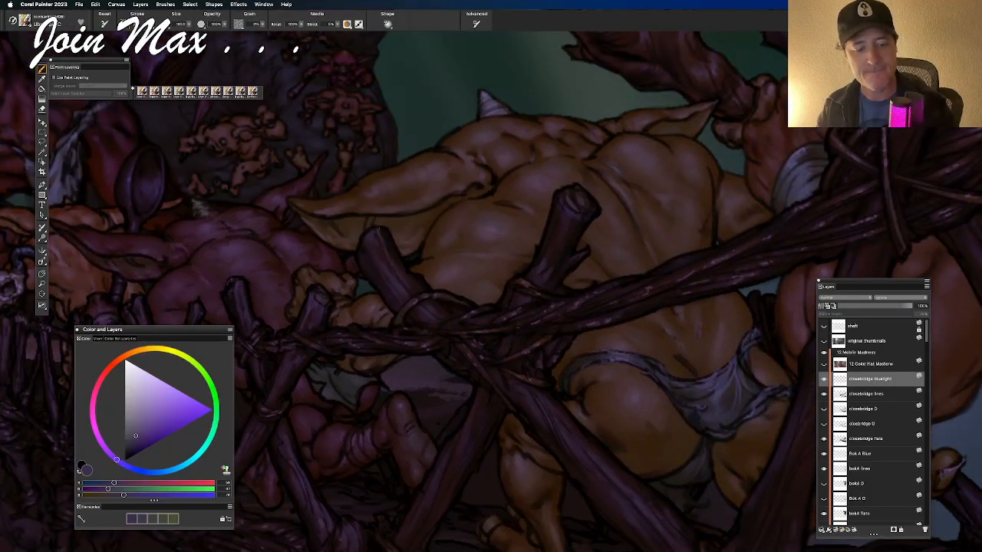
drag(390, 275, 422, 295)
key(super+z)
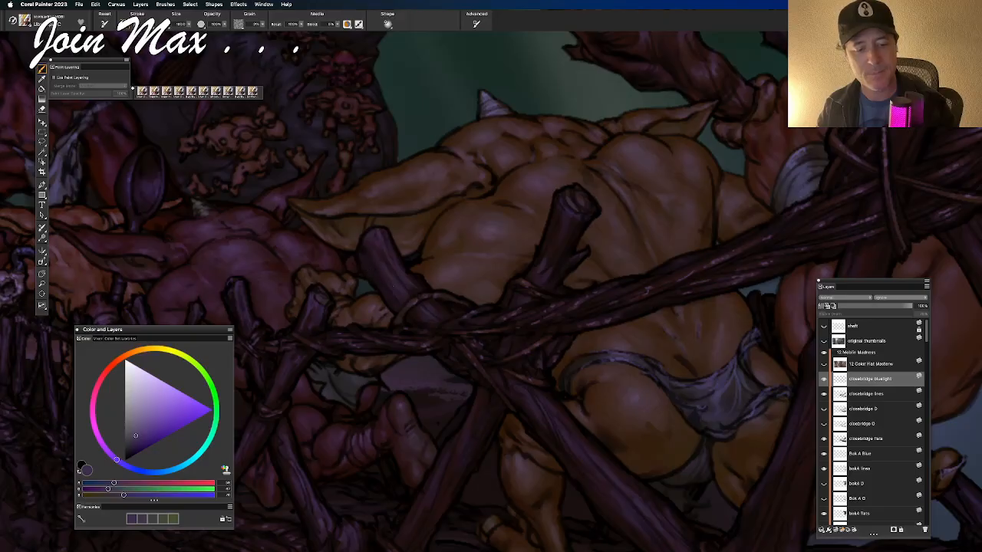
drag(387, 380, 382, 353)
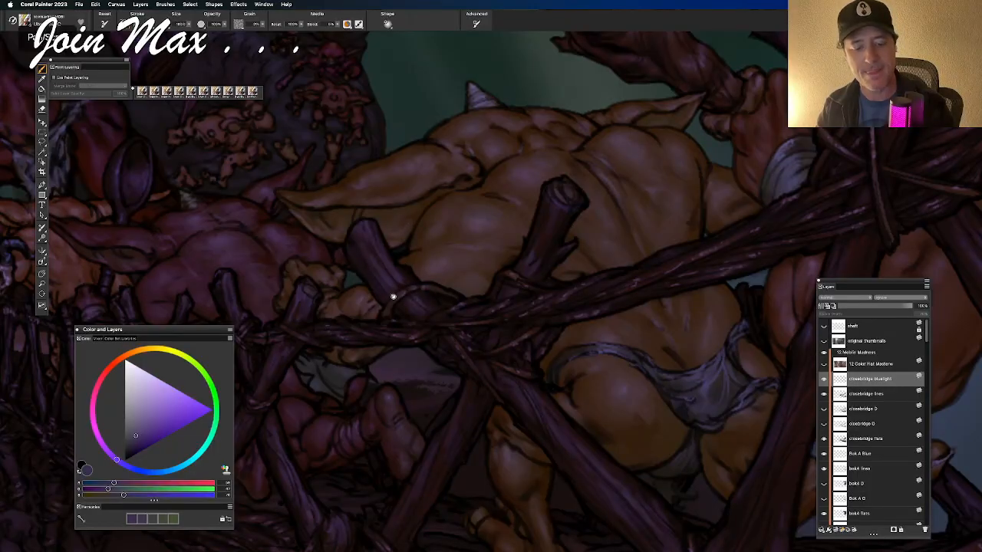
drag(393, 293, 324, 231)
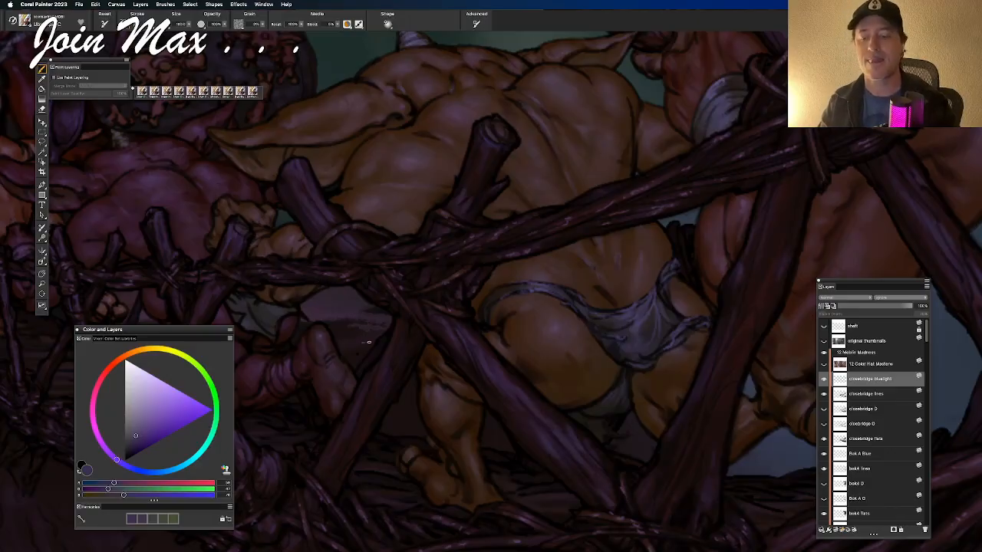
Step: Compare the near bridge with and without the closebridge bluelight layer
key(super+minus)
key(super+minus)
key(super+minus)
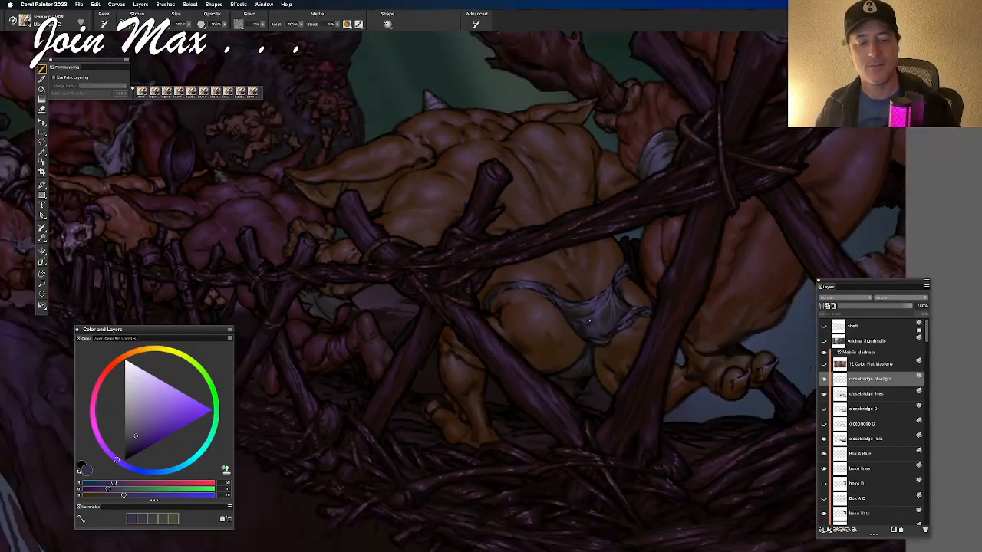
click(823, 379)
click(823, 379)
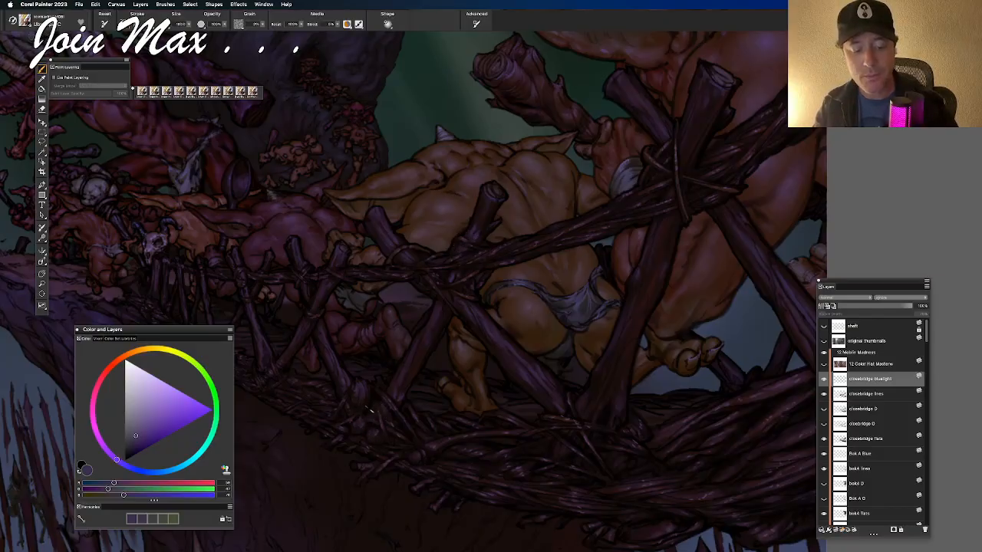
Step: Paint blue-violet light on the cut tops and shafts of the large foremost crossed posts by the red-brown goblin
drag(424, 405, 339, 439)
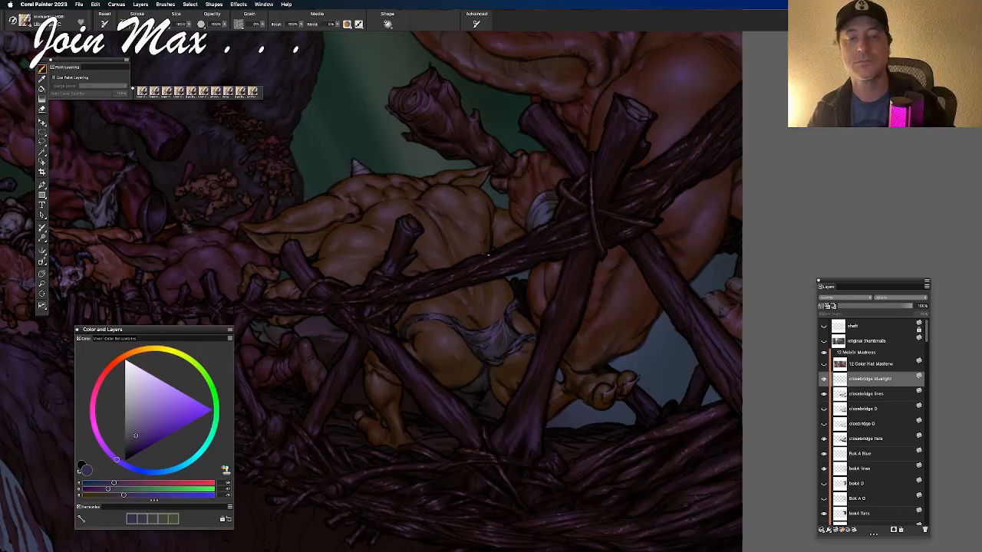
drag(521, 287, 503, 350)
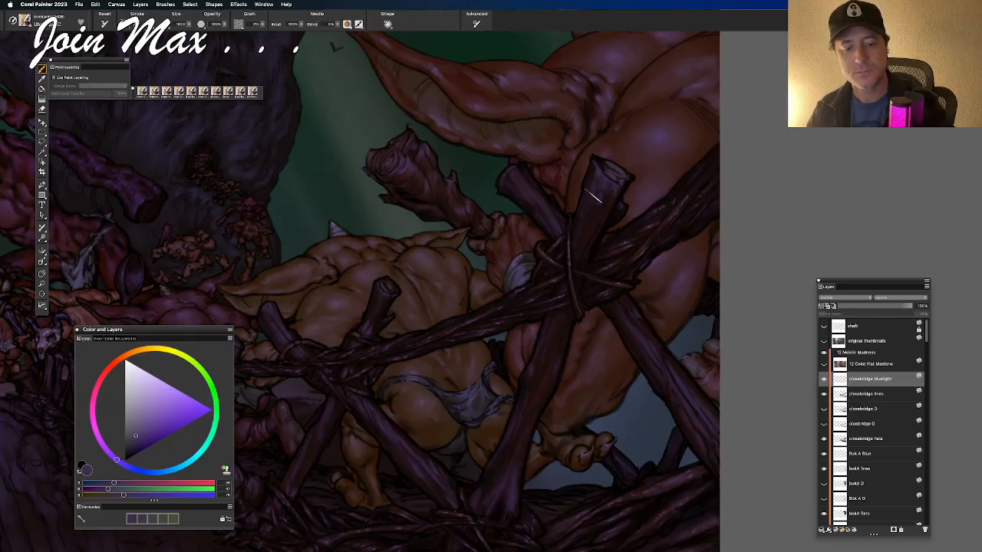
drag(470, 273, 399, 311)
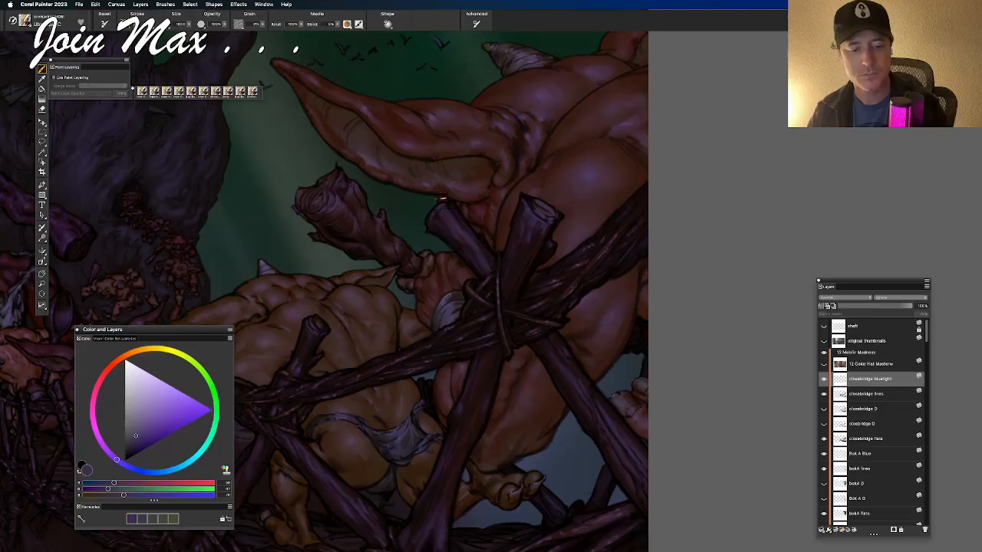
drag(422, 181, 392, 143)
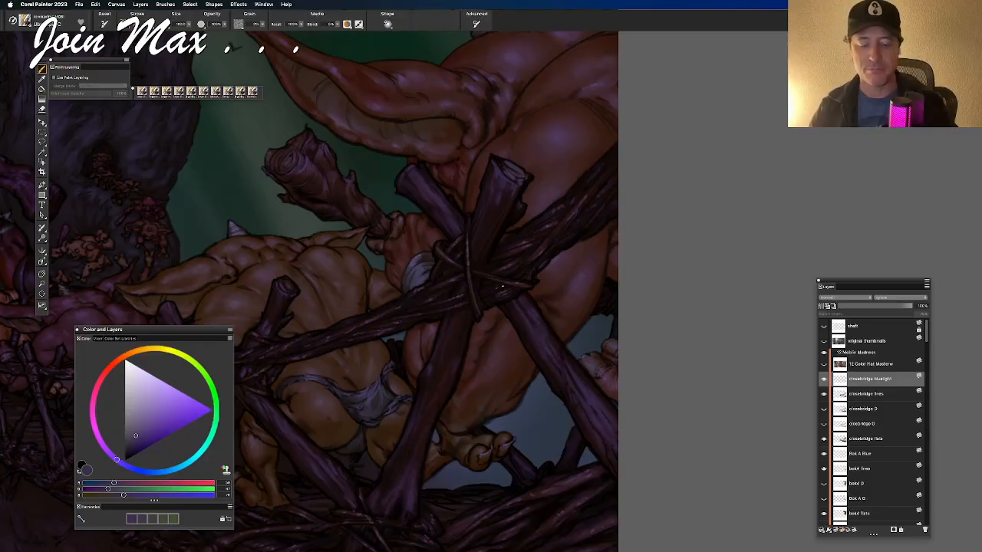
drag(425, 325, 488, 254)
drag(443, 303, 478, 330)
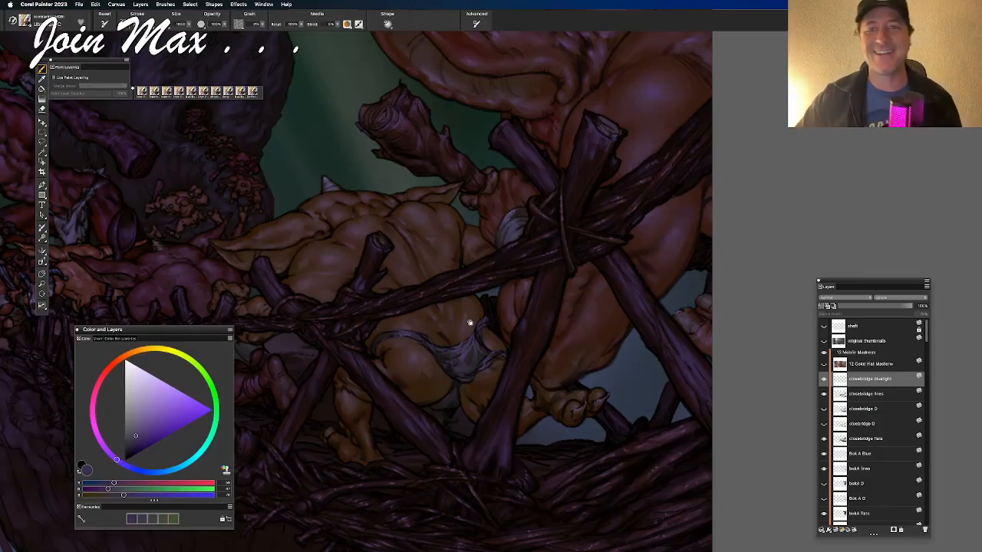
Step: Compare the near bridge railing with the closebridge bluelight layer hidden and shown, viewed together with the goblins and background
drag(404, 314, 546, 253)
scroll(477, 313, down, 1)
scroll(547, 253, up, 2)
drag(519, 284, 499, 310)
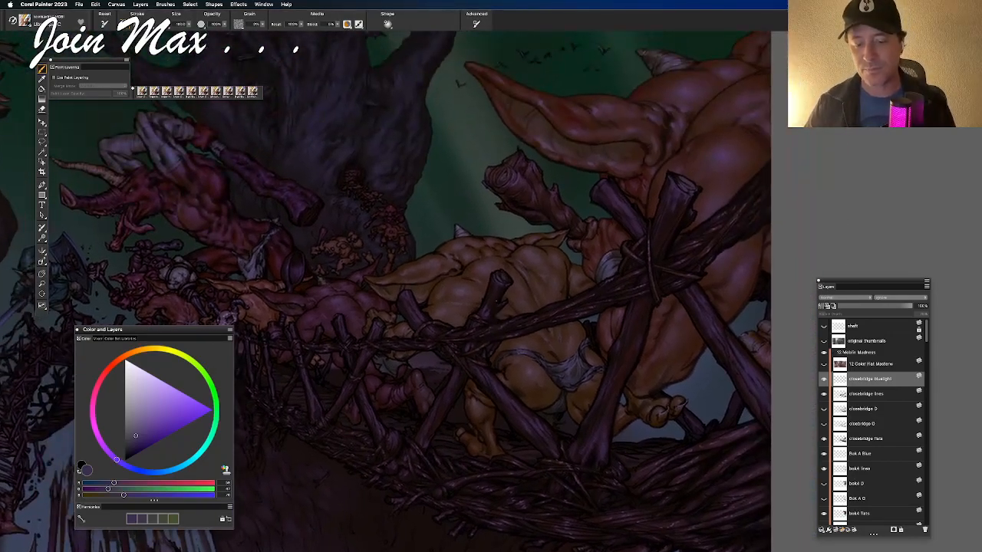
click(824, 379)
scroll(629, 329, down, 2)
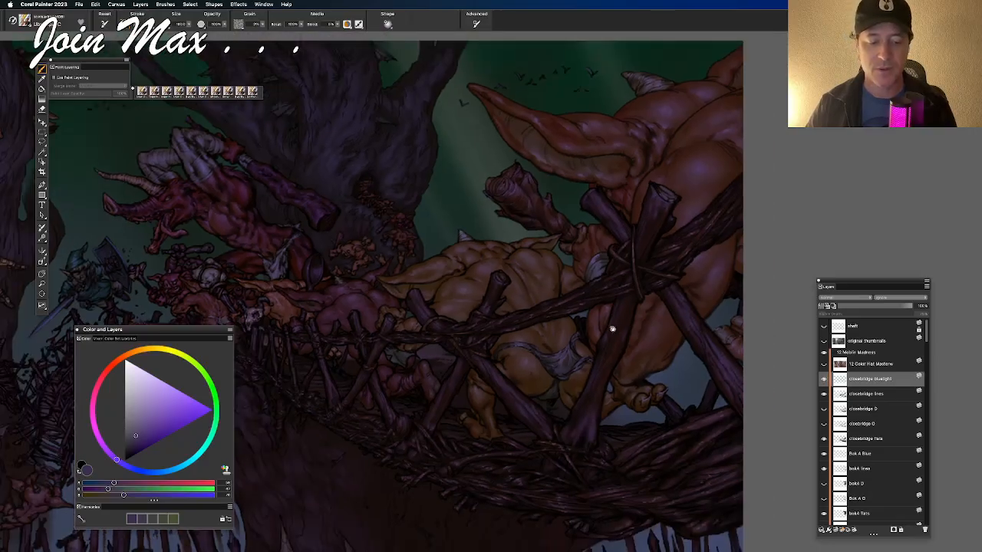
drag(625, 330, 651, 281)
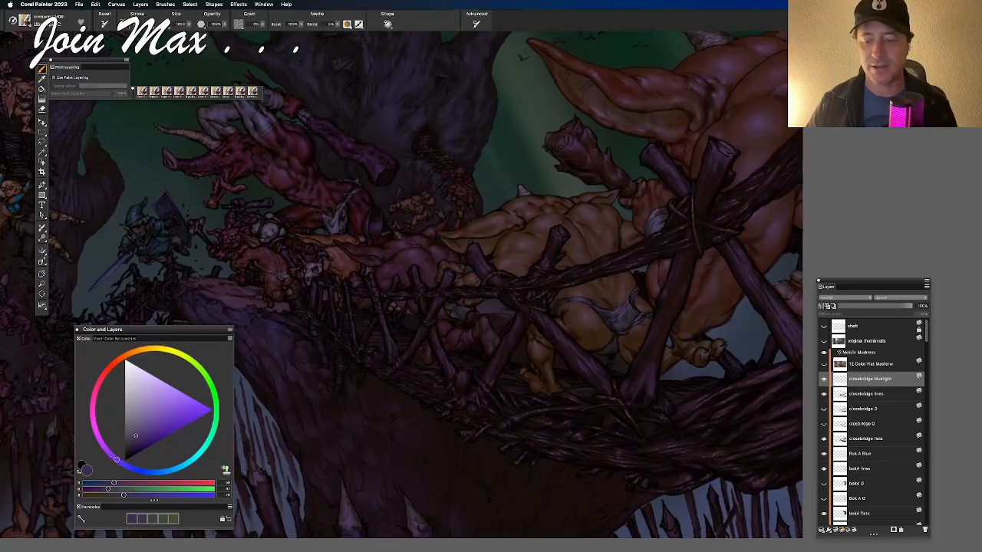
click(823, 379)
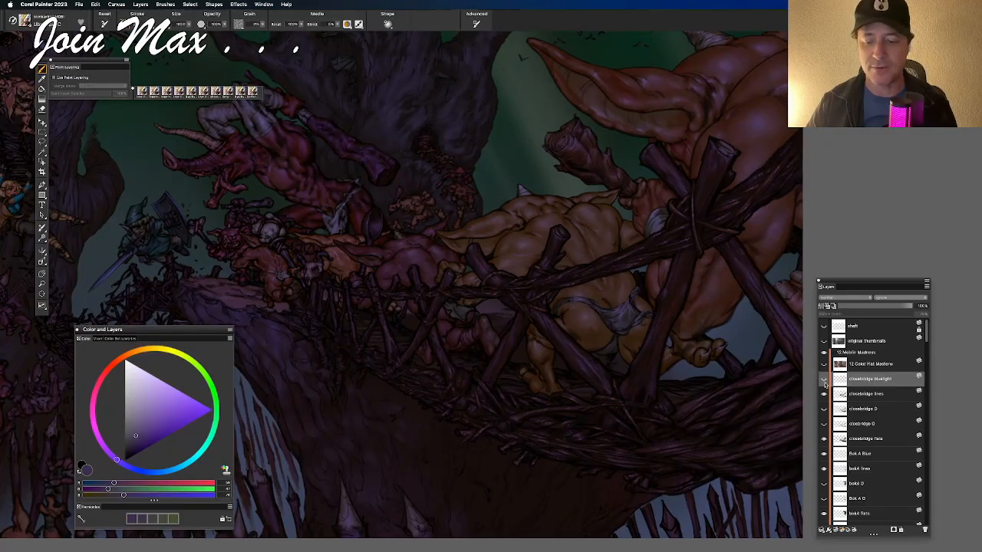
click(823, 379)
click(824, 379)
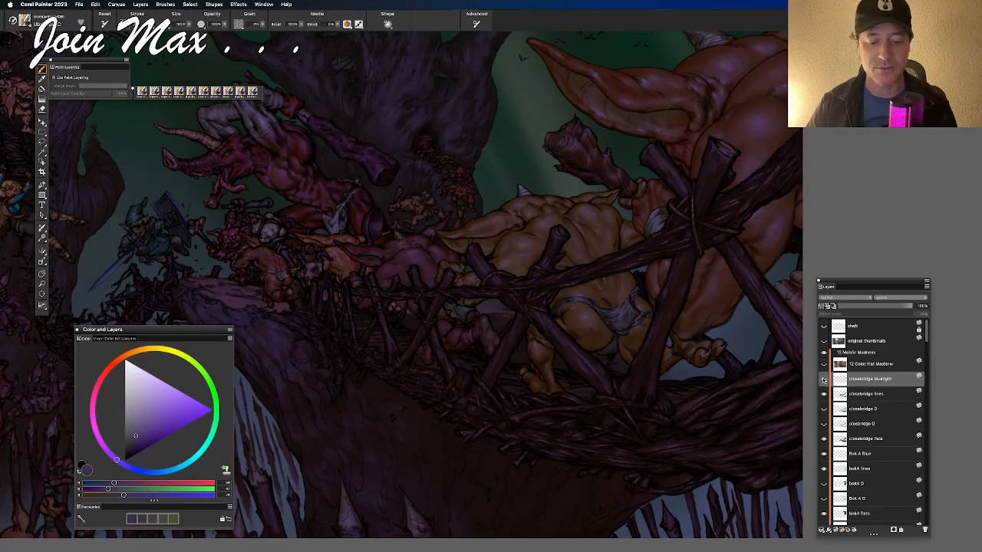
click(824, 379)
click(823, 379)
click(824, 379)
click(823, 379)
click(823, 379)
click(824, 379)
click(823, 379)
click(823, 379)
click(823, 379)
click(823, 379)
click(823, 379)
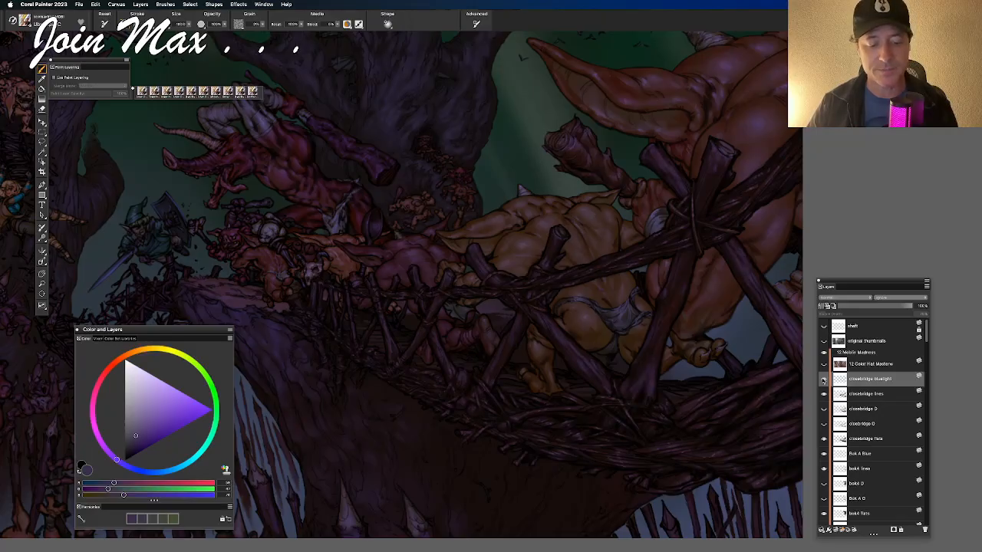
click(823, 379)
click(824, 379)
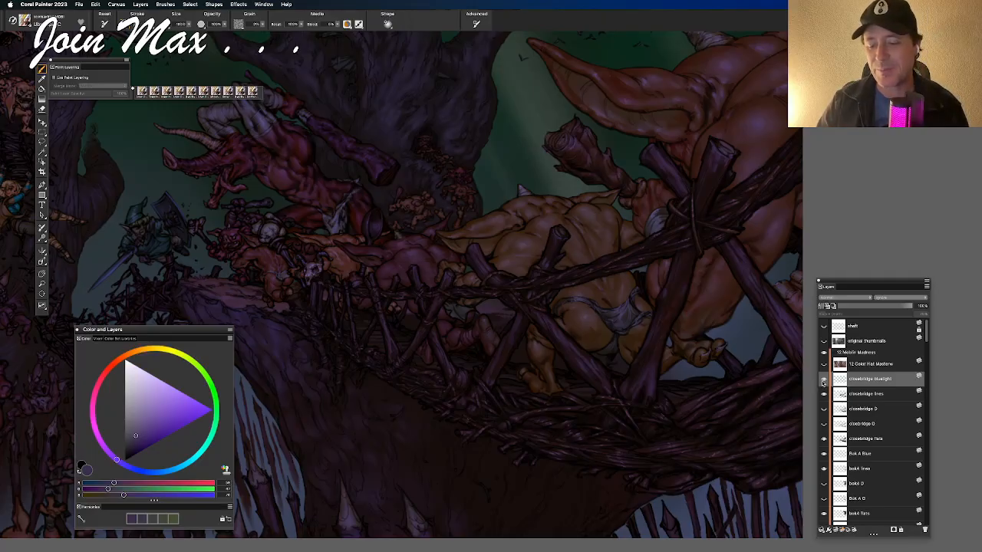
Step: Check how the closebridge bluelight and closebridge lines layers each affect the near bridge by toggling their visibility
drag(678, 312, 634, 341)
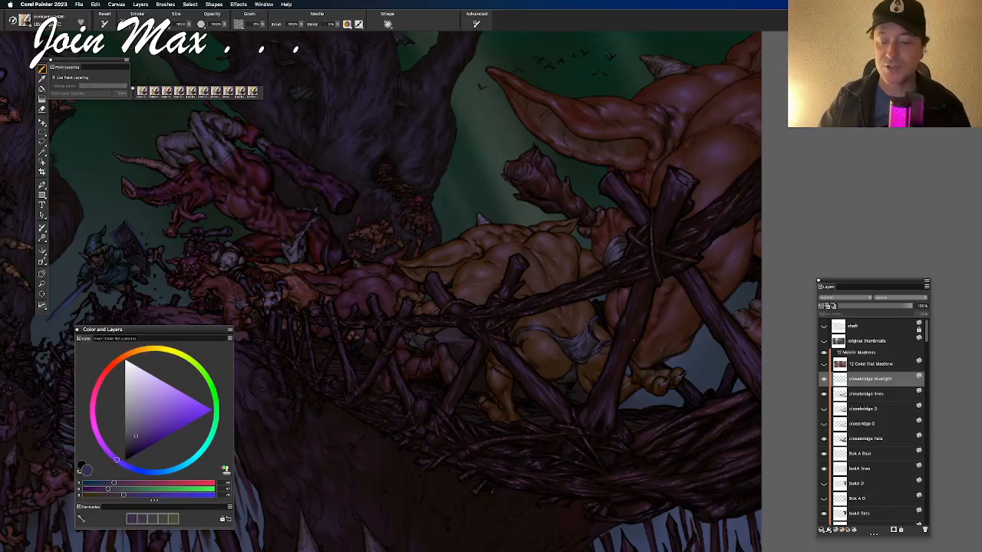
click(824, 379)
click(824, 380)
scroll(622, 338, up, 2)
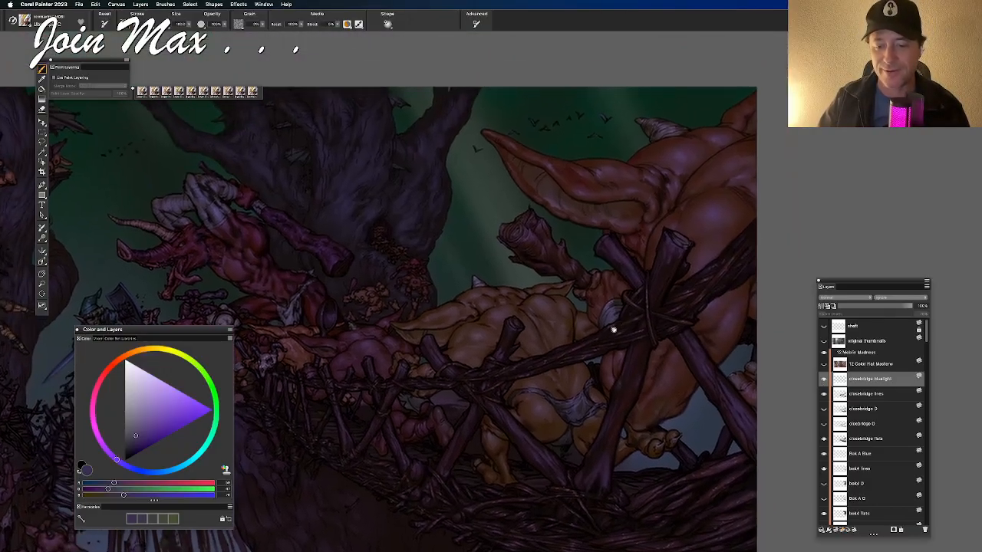
click(825, 396)
click(825, 395)
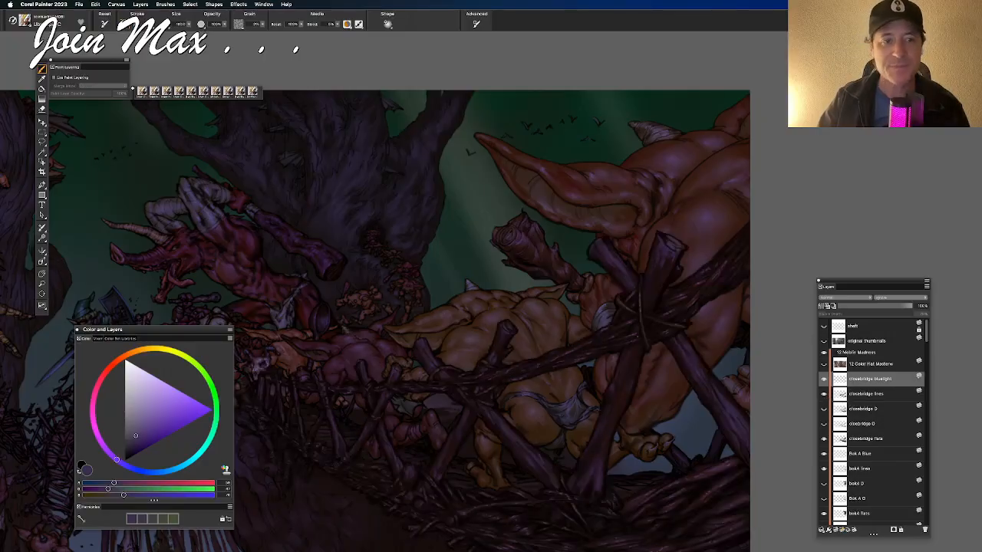
scroll(614, 327, down, 1)
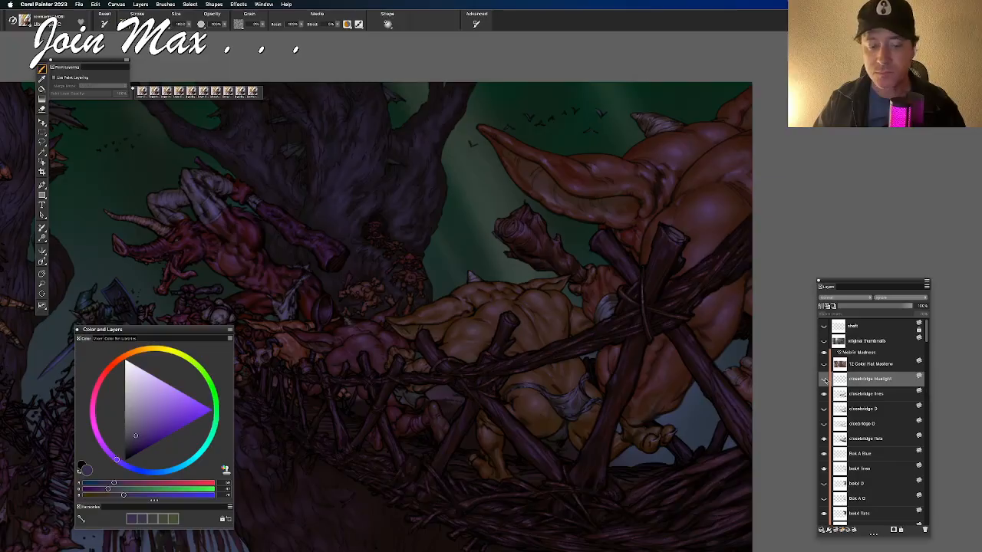
scroll(572, 264, down, 5)
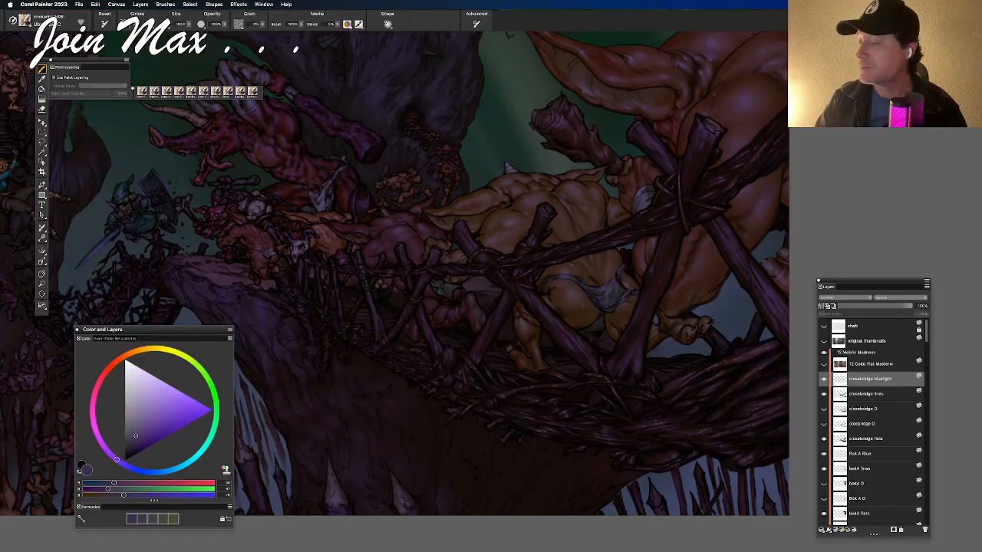
drag(511, 285, 435, 311)
drag(572, 270, 472, 292)
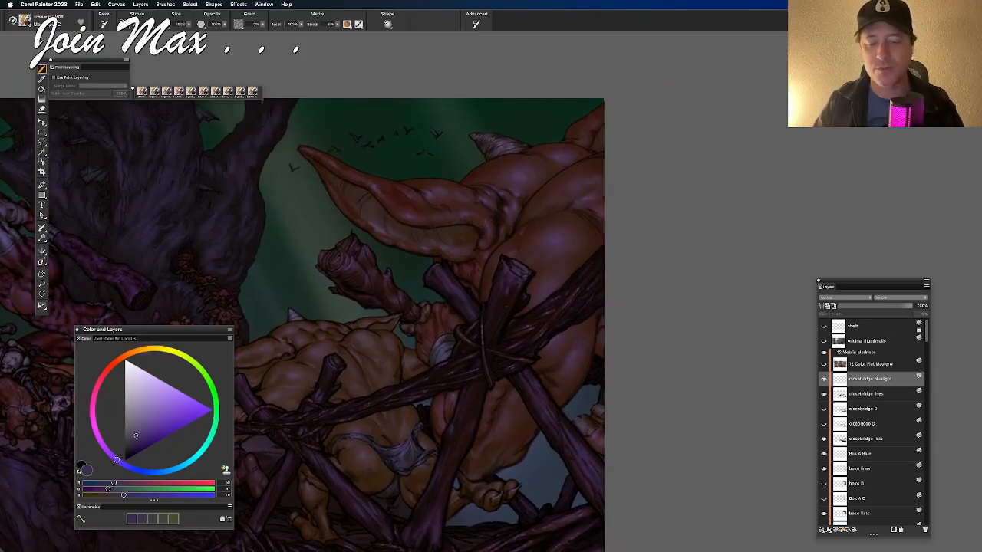
Step: Select the bokA flats layer from the large red-brown goblin's back and toggle its visibility to check its contents
right_click(558, 238)
click(506, 240)
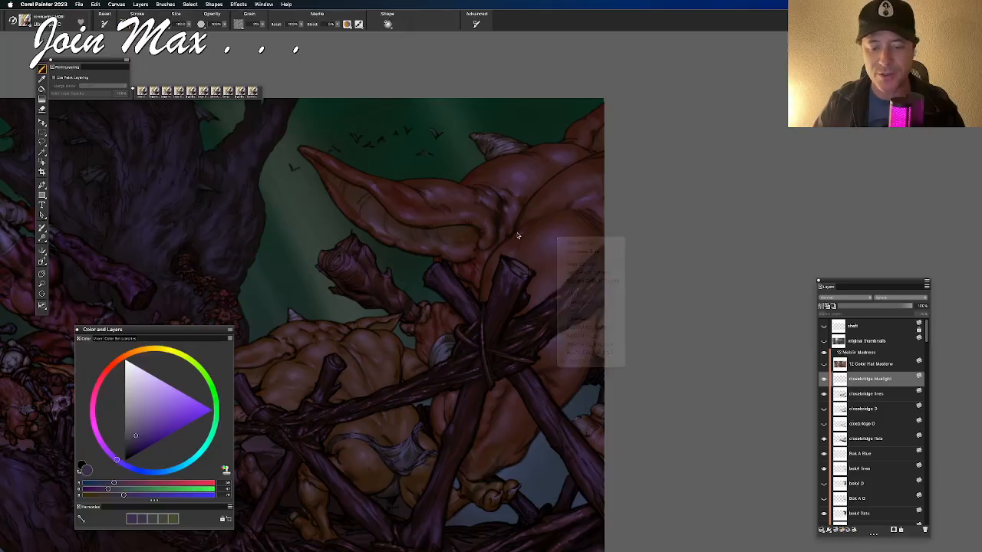
key(f)
right_click(558, 243)
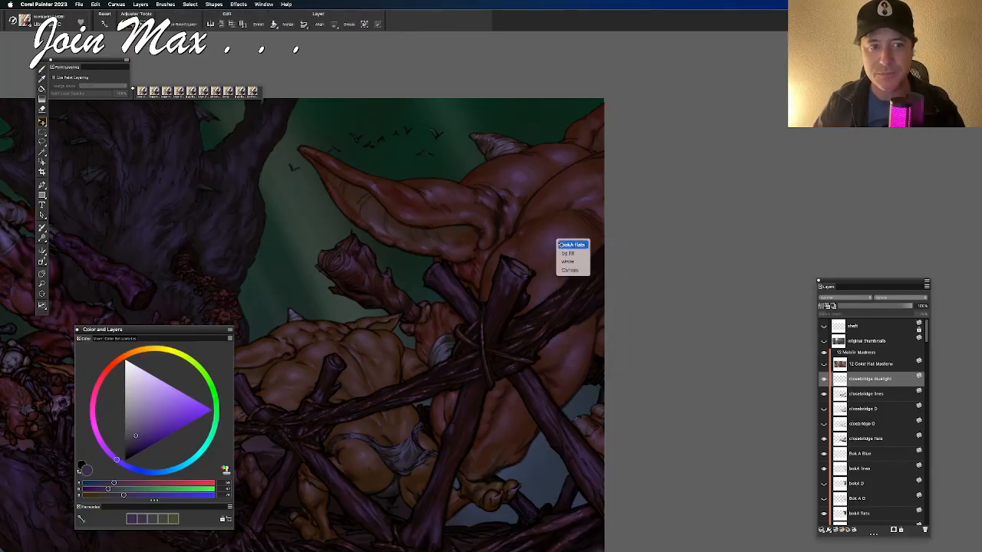
click(560, 244)
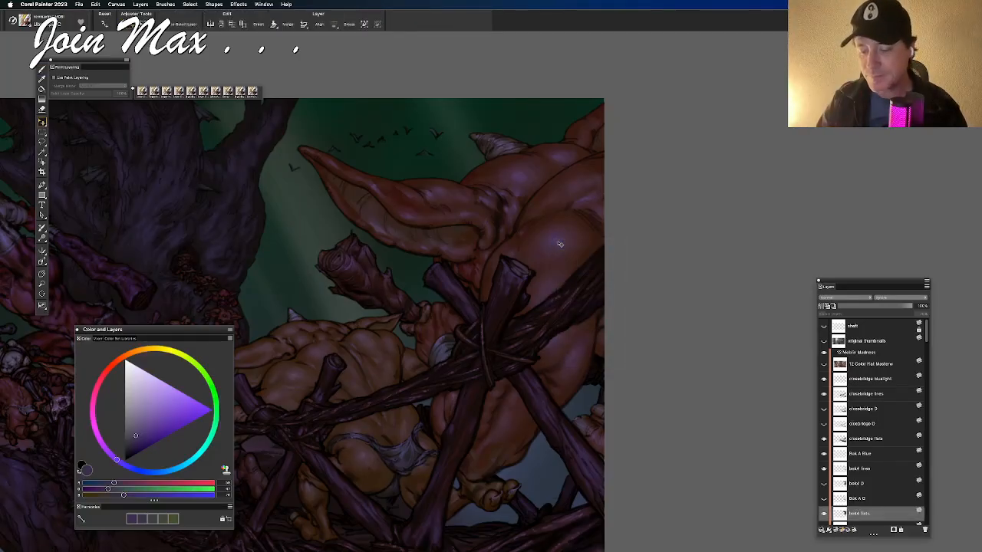
scroll(858, 475, down, 3)
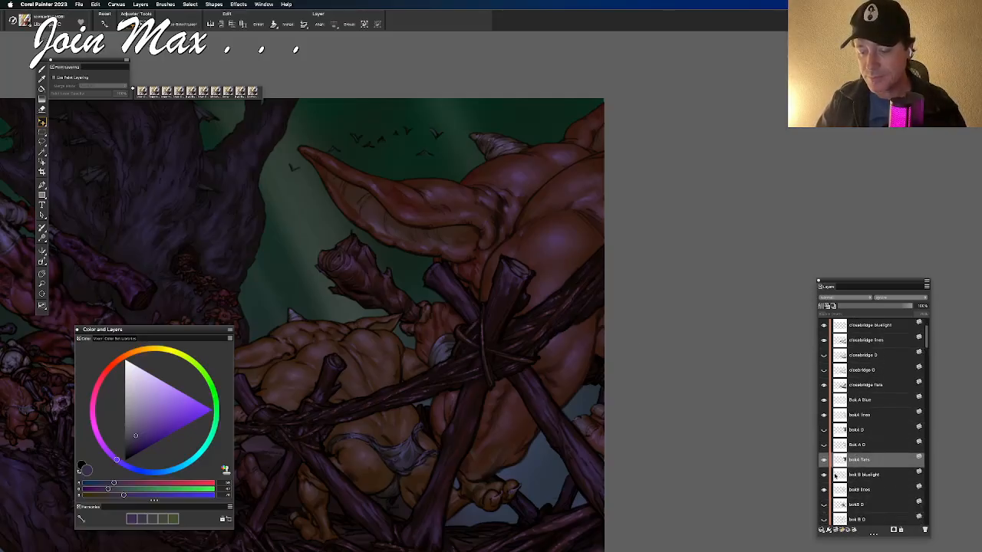
click(825, 460)
click(824, 460)
scroll(614, 360, up, 1)
scroll(613, 360, right, 1)
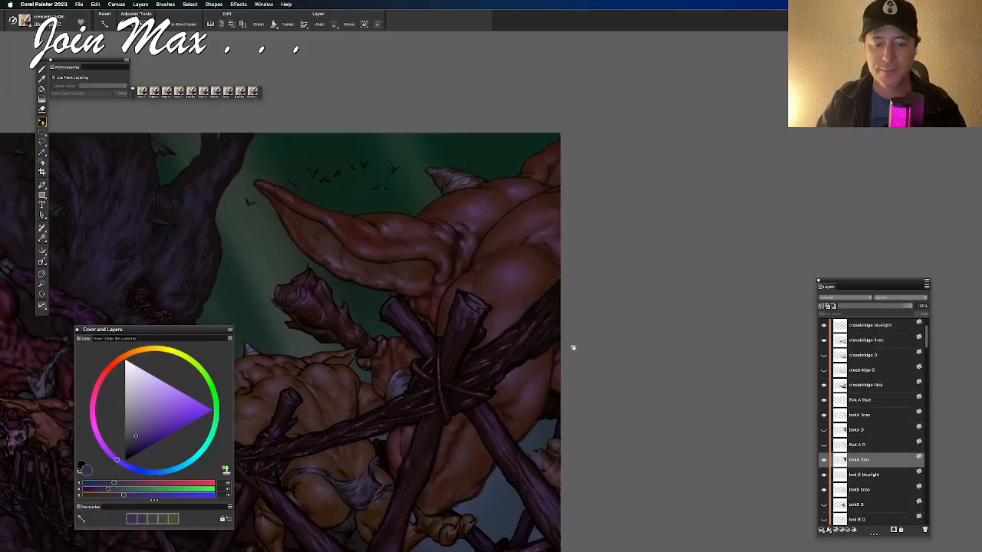
Step: Sample the violet light on the red-brown goblin's back for the brush and mix it to a lighter muted violet
key(b)
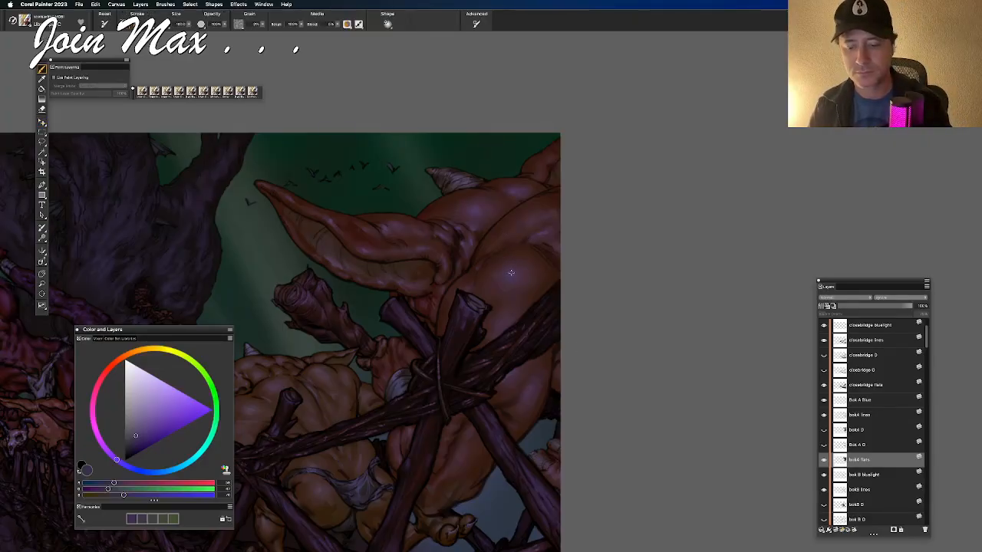
alt+click(492, 248)
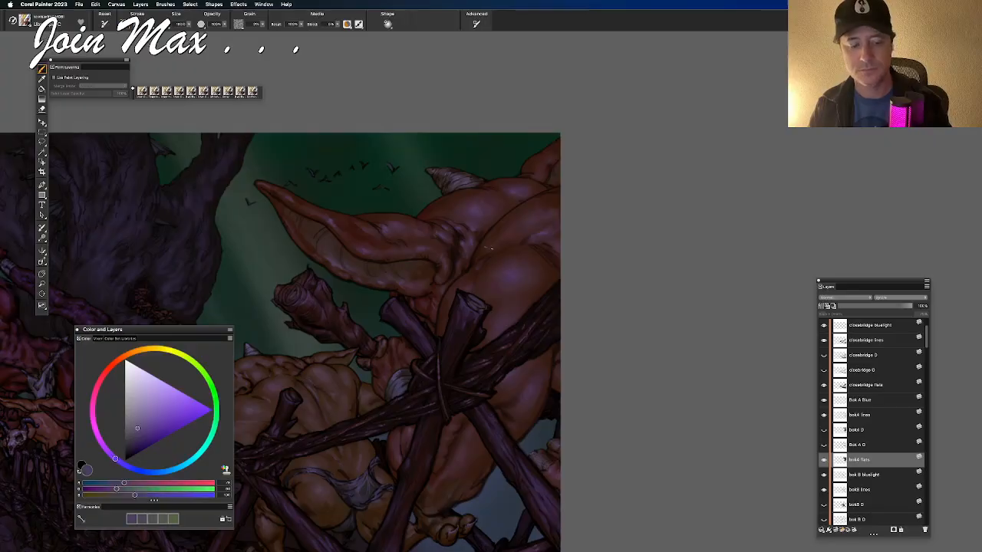
click(131, 483)
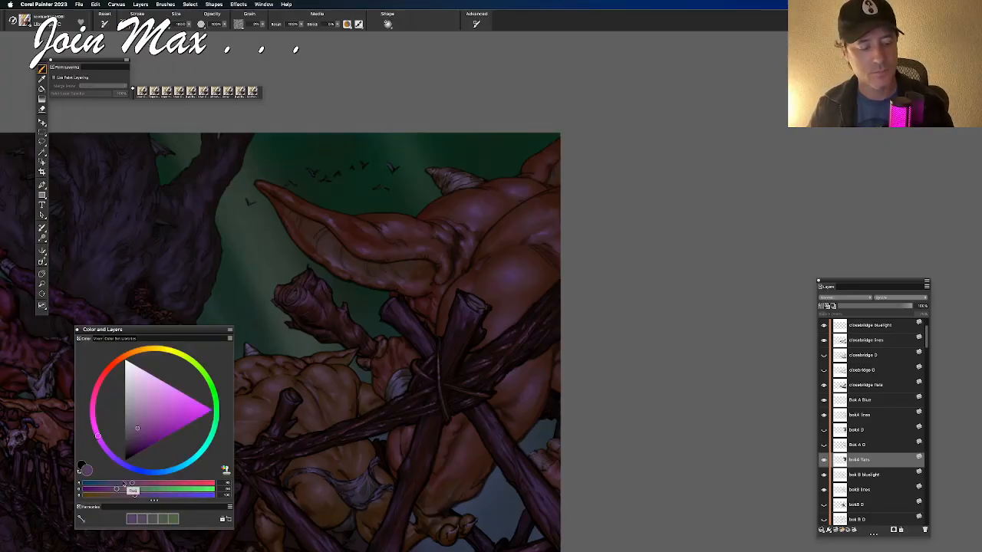
click(122, 490)
click(144, 495)
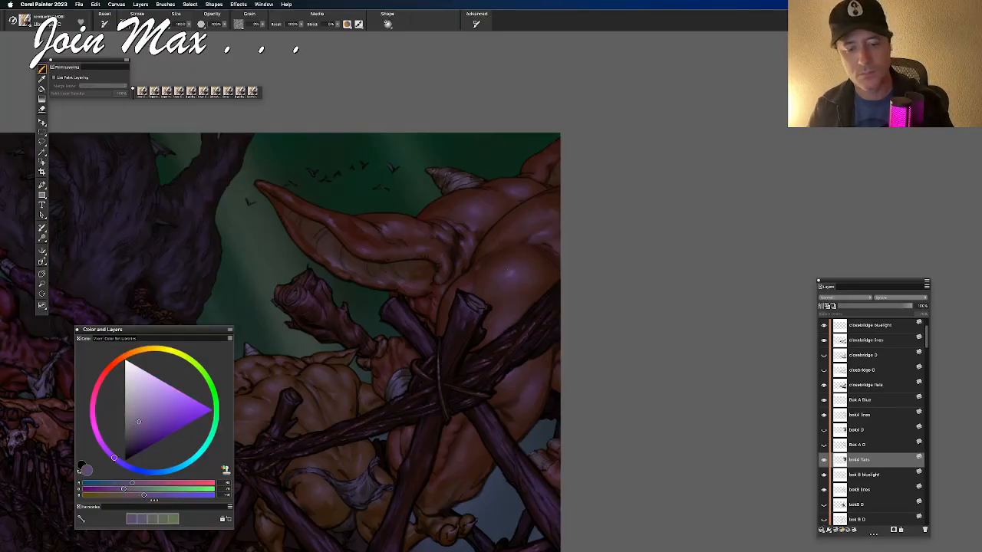
Step: Brush lighter violet light over the red-brown goblin's back muscles on the bokA flats layer, undoing stray strokes
key(super+z)
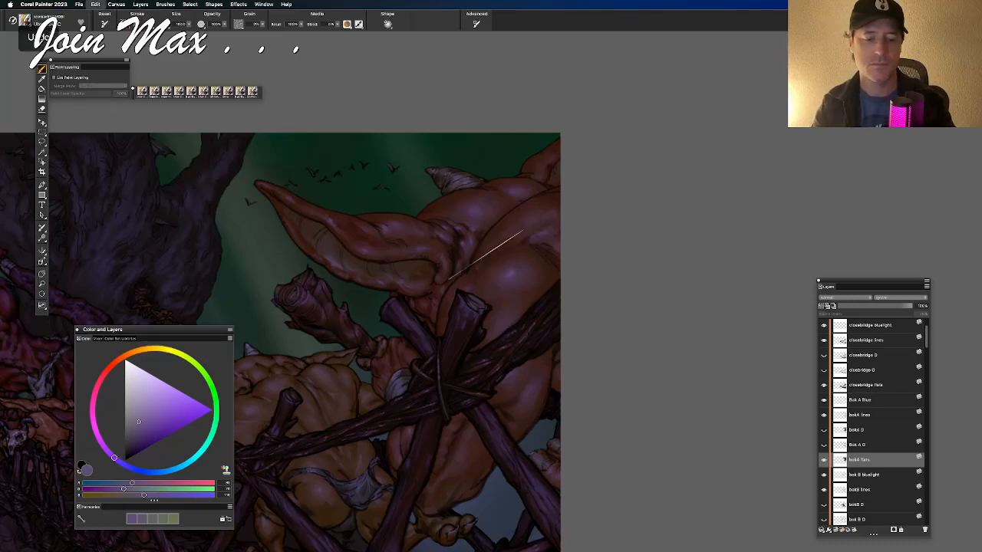
key(super+z)
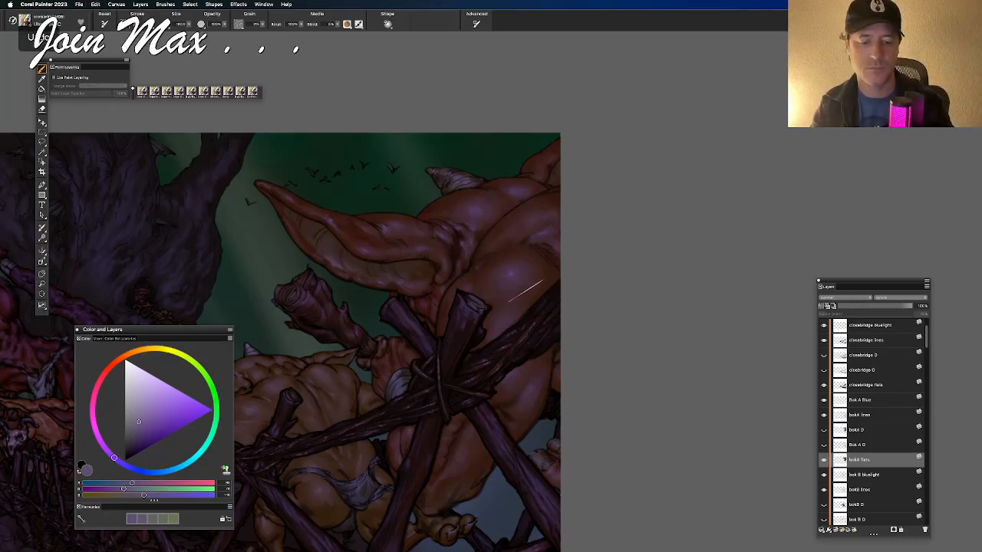
key(super+z)
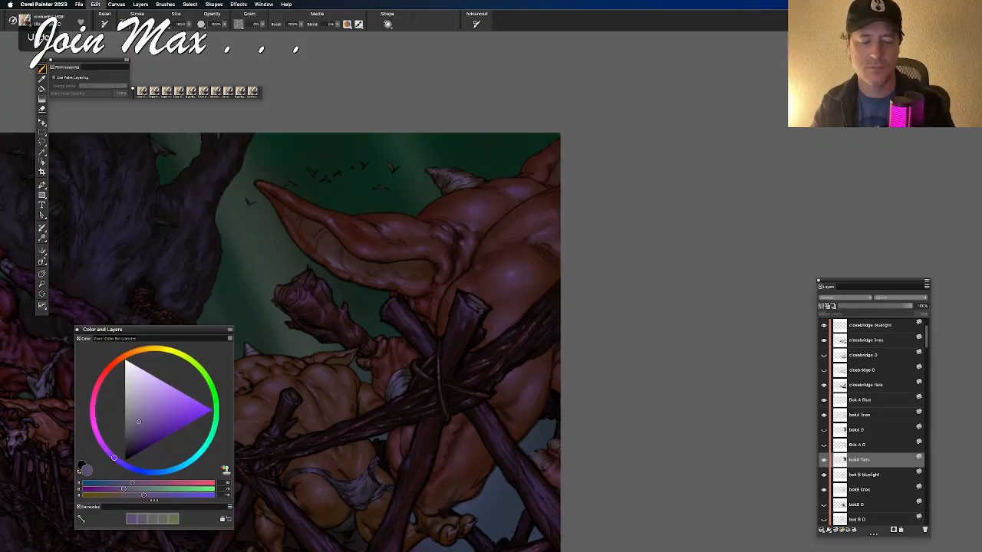
drag(480, 264, 507, 292)
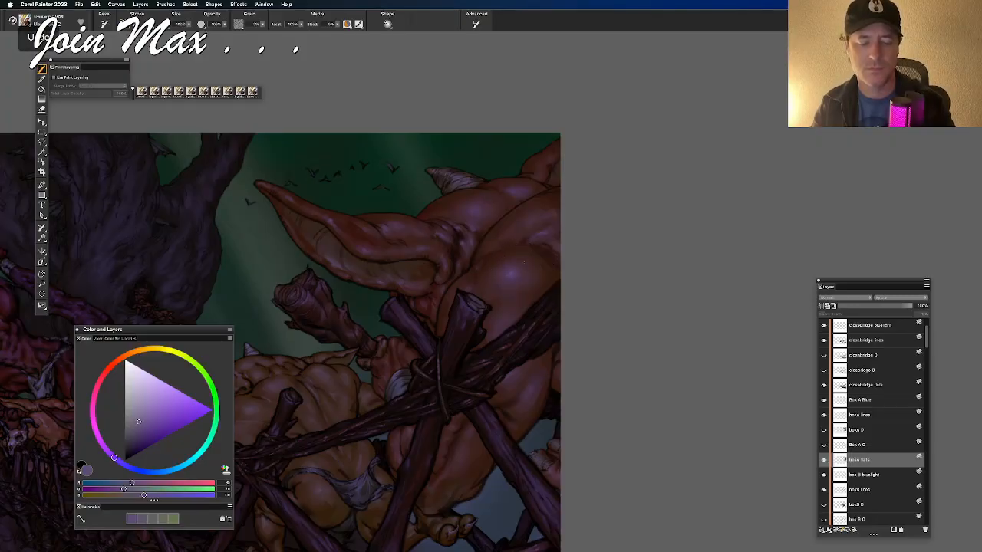
key(super+z)
key(super+z)
key(super+z)
key(super+z)
key(super+z)
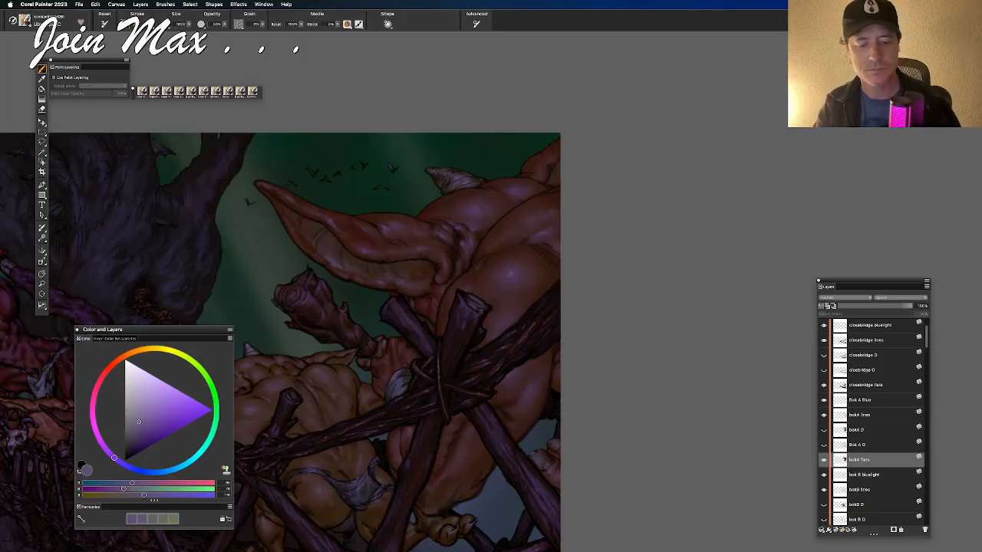
key(super+z)
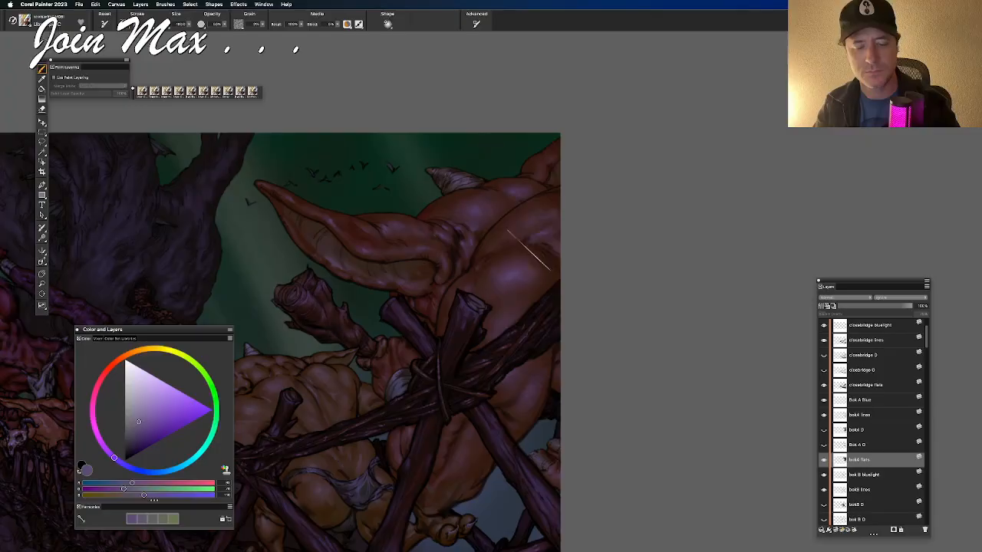
key(super+z)
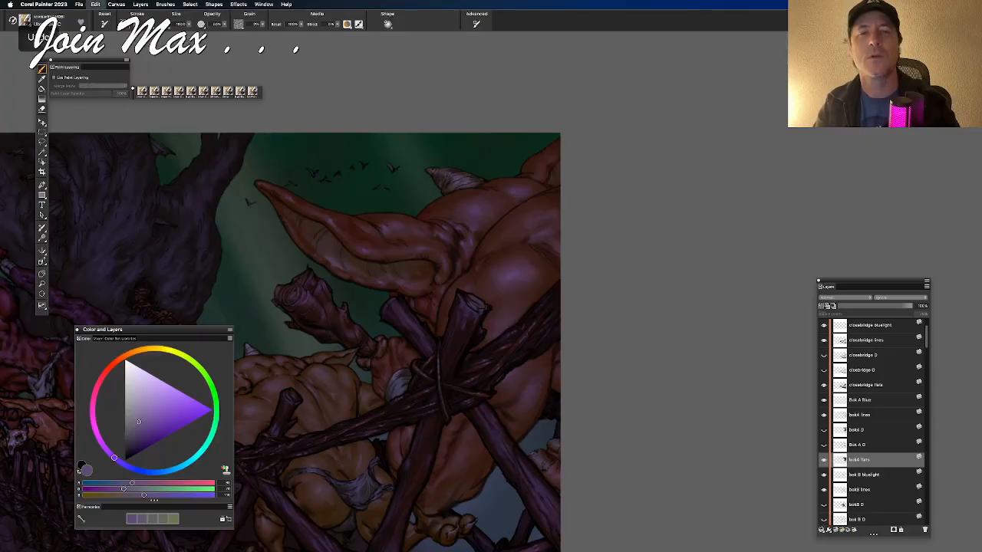
key(super+z)
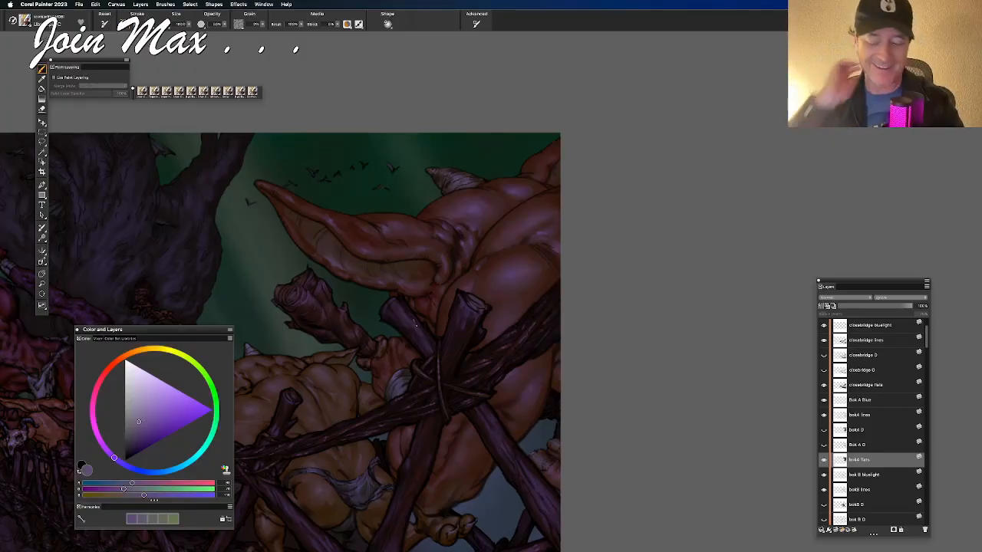
Step: View the painting with all palettes hidden and restore them
scroll(415, 325, left, 3)
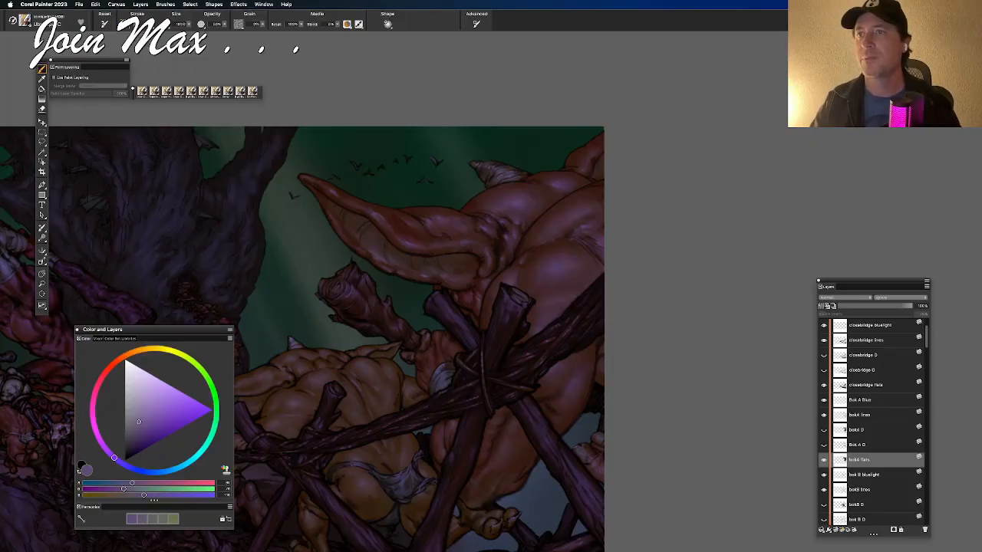
key(Tab)
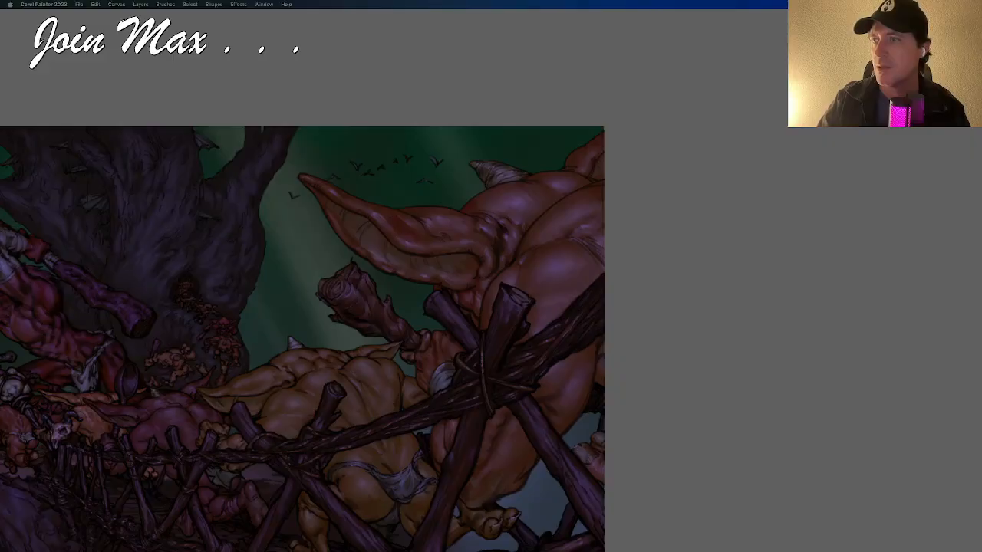
key(Tab)
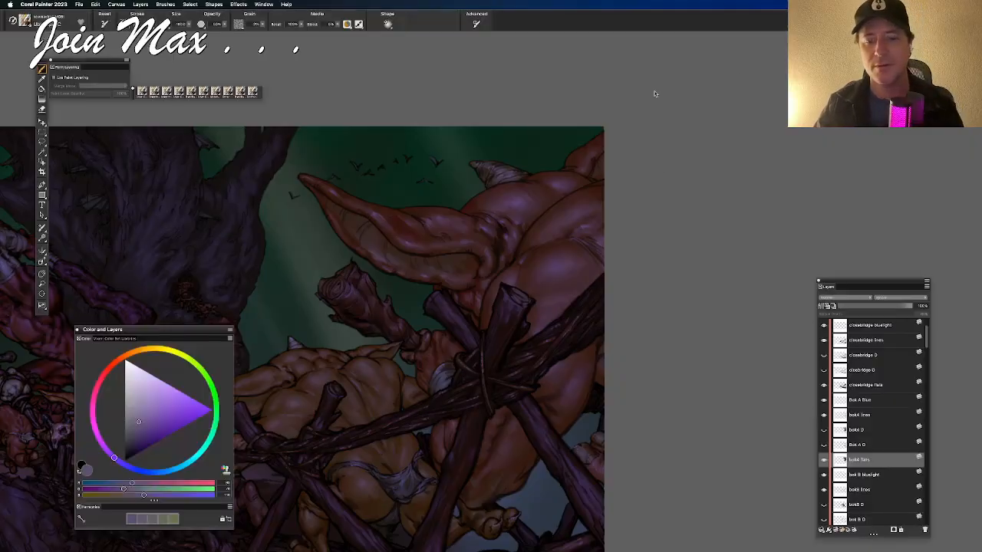
Step: Sample a color from the white cloth by the red-brown goblin's fist and mix it to a lighter, bluer violet
scroll(674, 122, left, 5)
scroll(673, 123, down, 2)
drag(673, 123, 645, 138)
drag(538, 189, 537, 168)
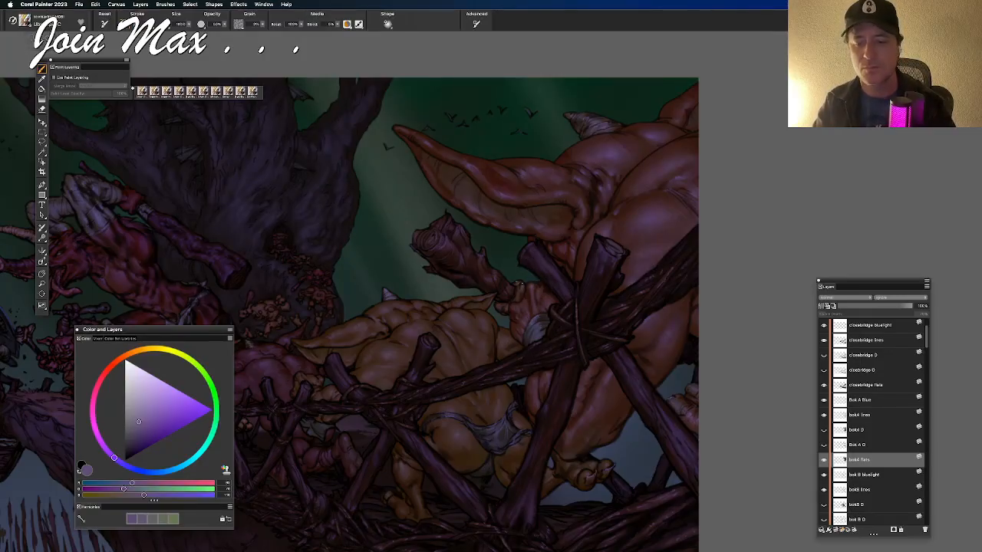
alt+click(534, 329)
drag(120, 484, 148, 496)
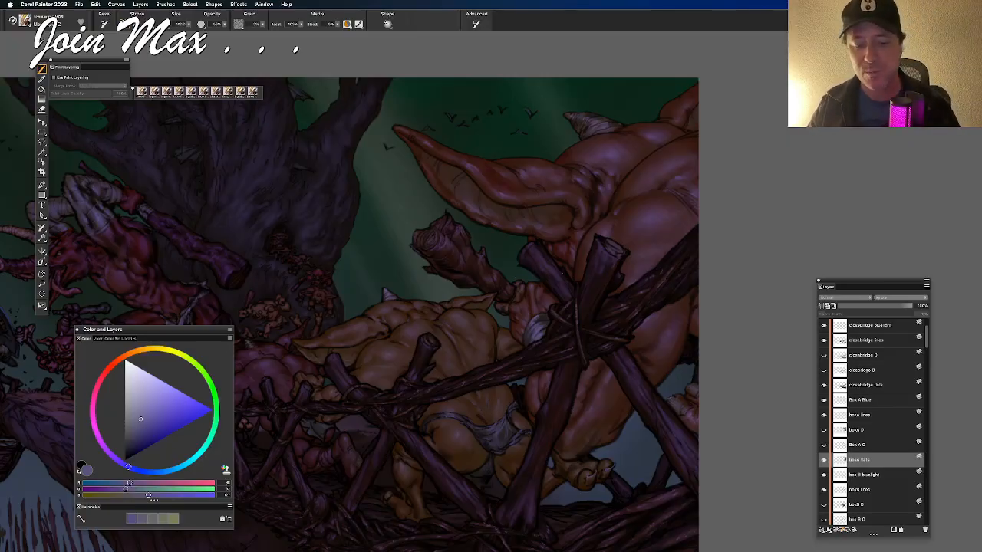
Step: Examine the violet light on the red-brown goblin against the near bridge and the tan goblin in front of it
scroll(560, 310, right, 3)
scroll(561, 310, down, 2)
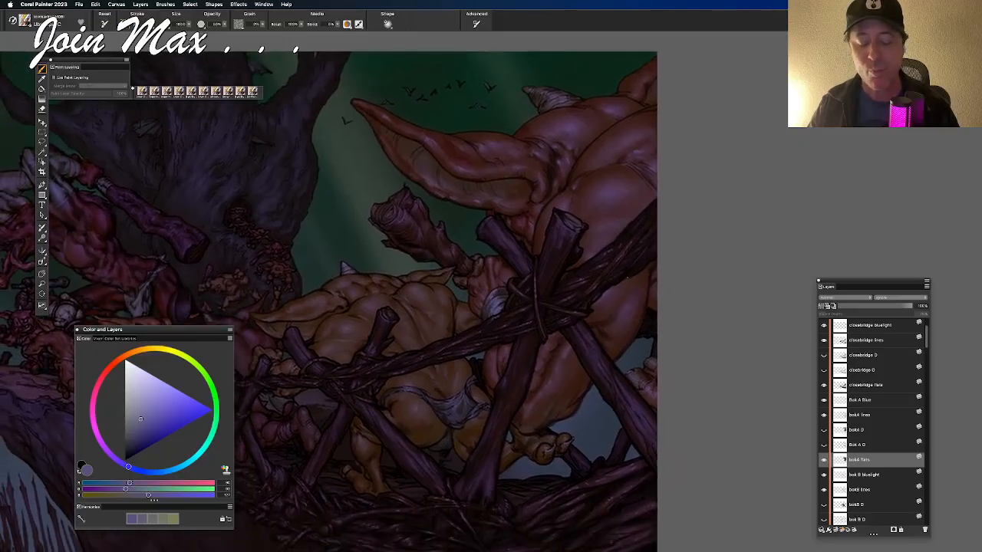
scroll(581, 329, up, 1)
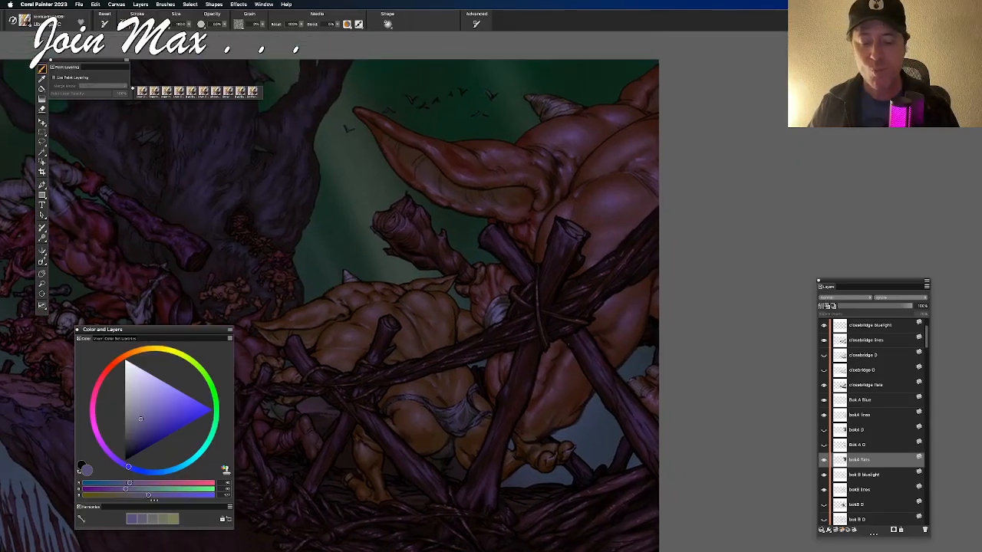
scroll(556, 315, up, 2)
scroll(556, 315, right, 1)
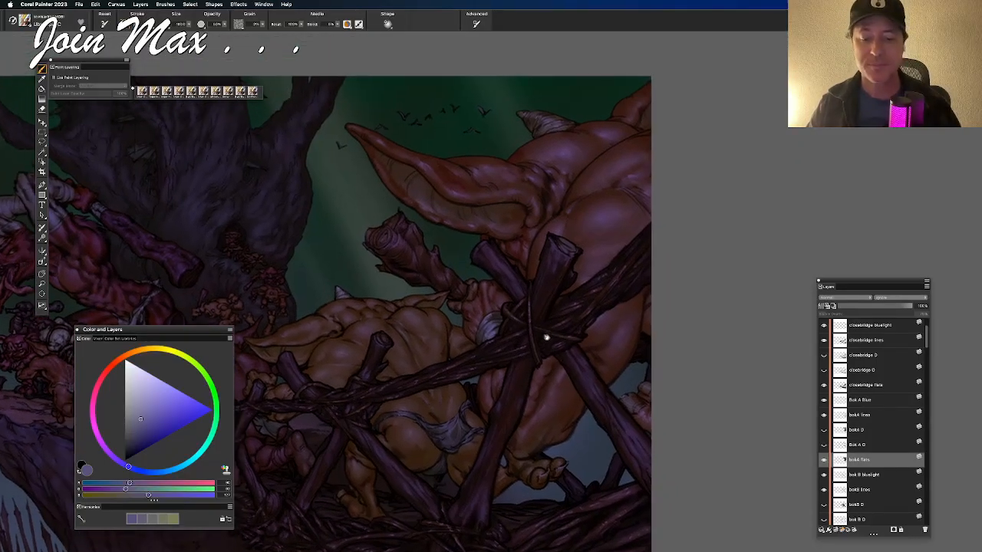
scroll(546, 338, down, 3)
scroll(546, 338, left, 3)
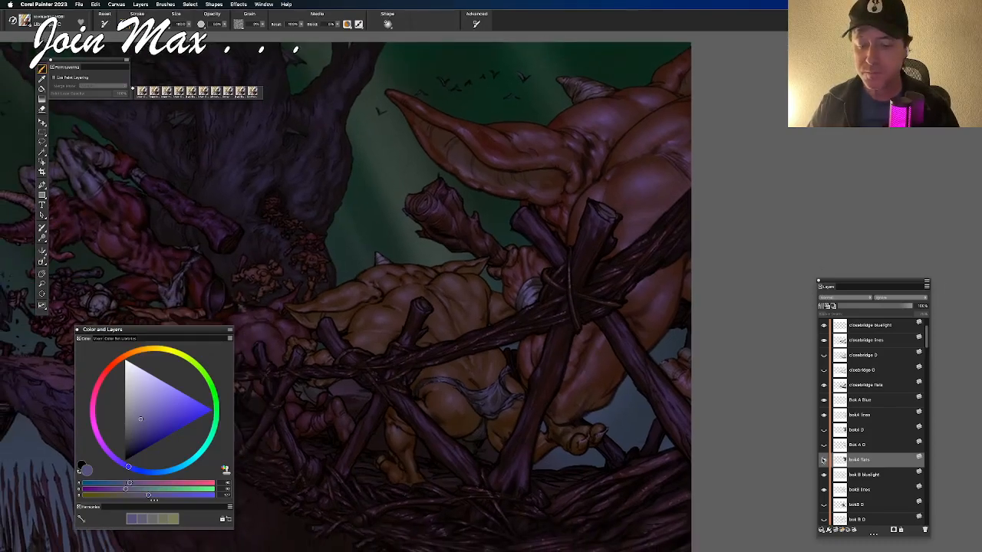
scroll(664, 412, down, 2)
scroll(664, 412, left, 2)
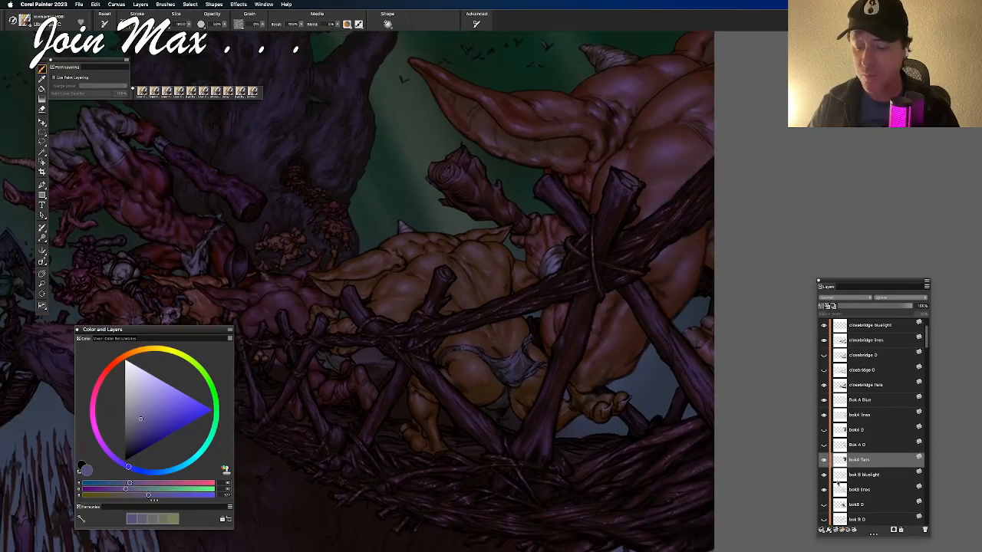
Step: Activate the bok B bluelight layer, sample a color from the tan goblin's back and mix it to a muted violet
click(838, 476)
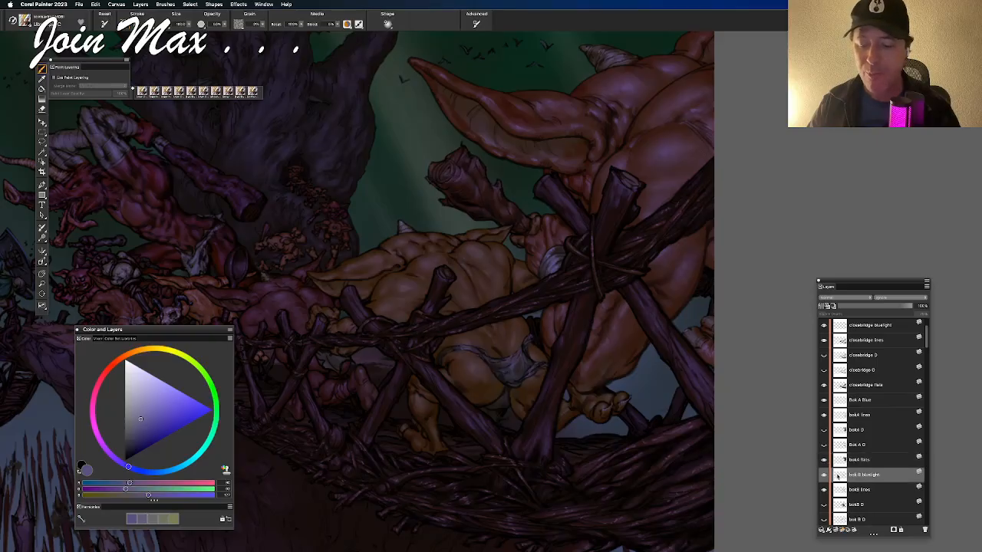
scroll(706, 409, down, 1)
scroll(706, 410, left, 1)
scroll(675, 406, up, 3)
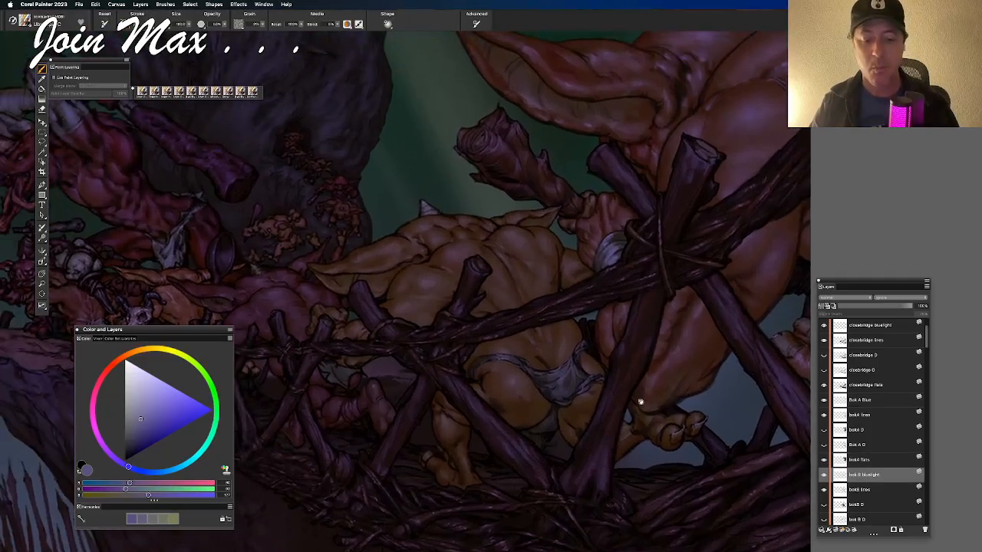
alt+click(454, 253)
click(130, 484)
click(122, 489)
click(134, 495)
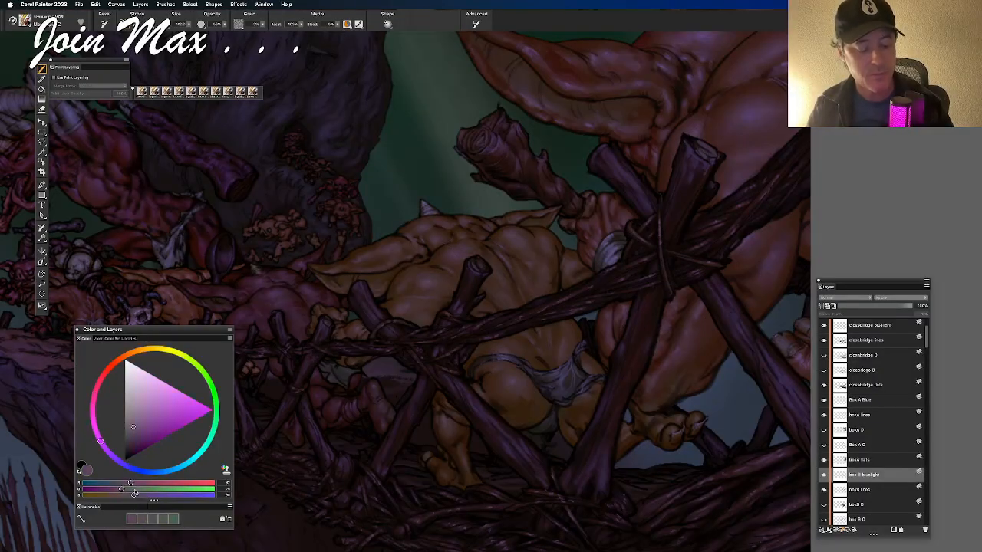
click(142, 495)
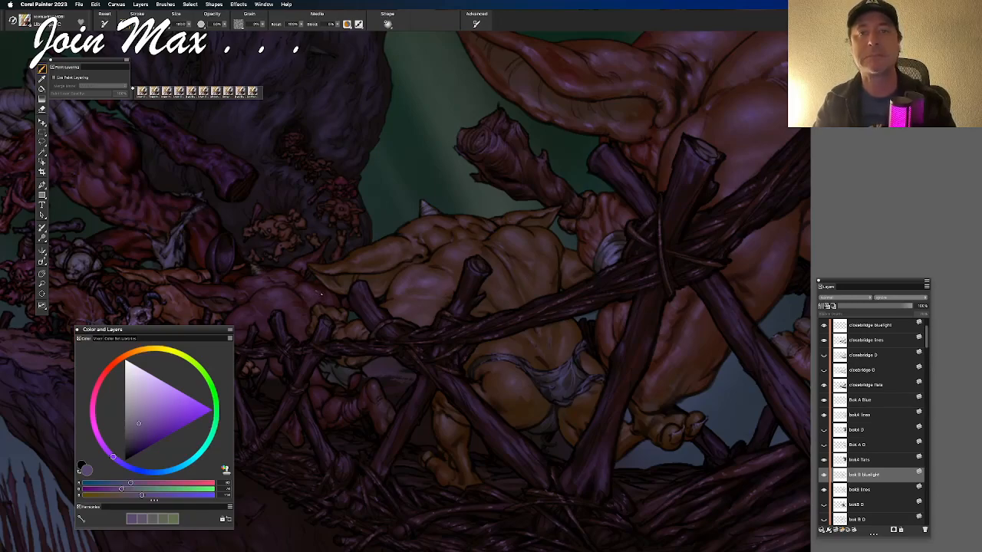
Step: Brush muted violet light over the tan goblin's back on the bok B bluelight layer, undoing stray strokes
drag(399, 305, 345, 370)
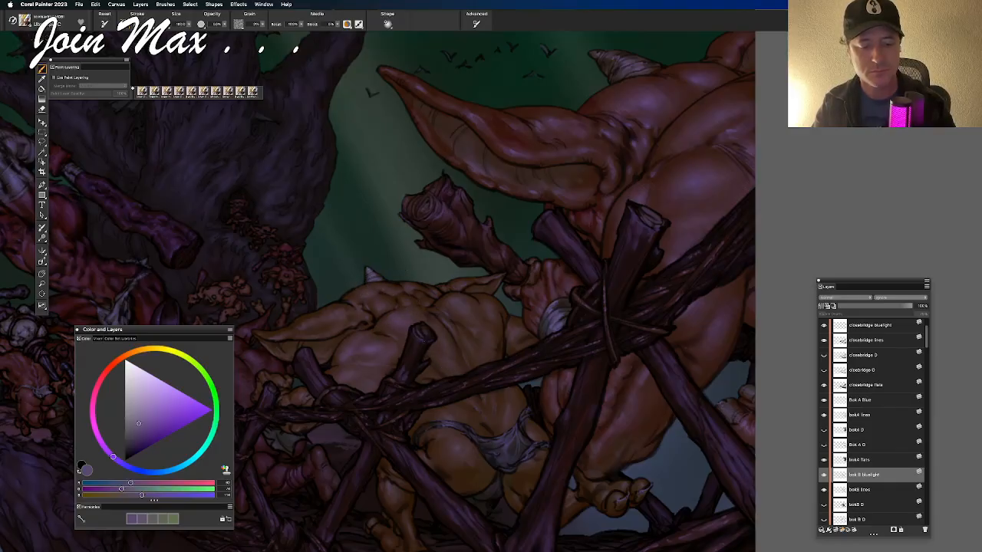
drag(397, 431, 430, 389)
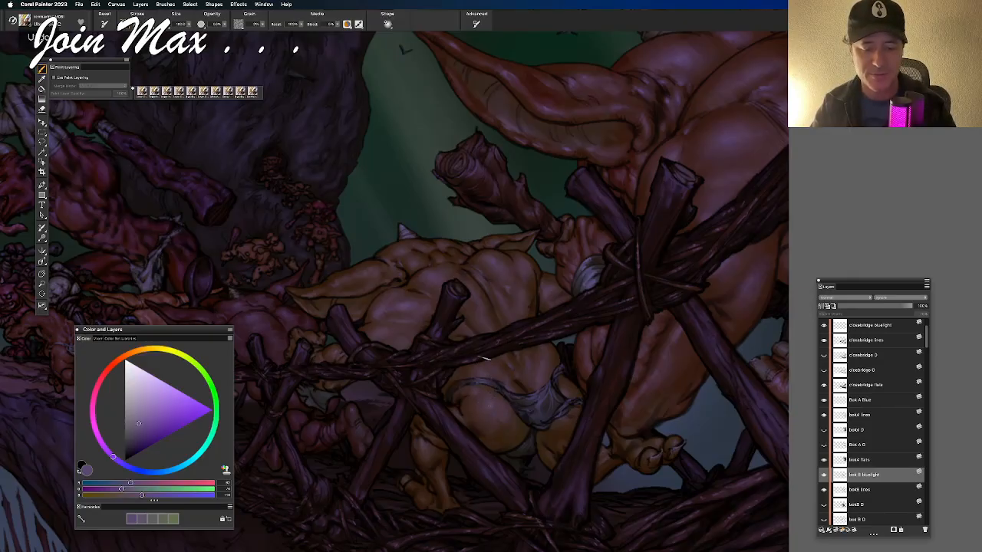
key(space)
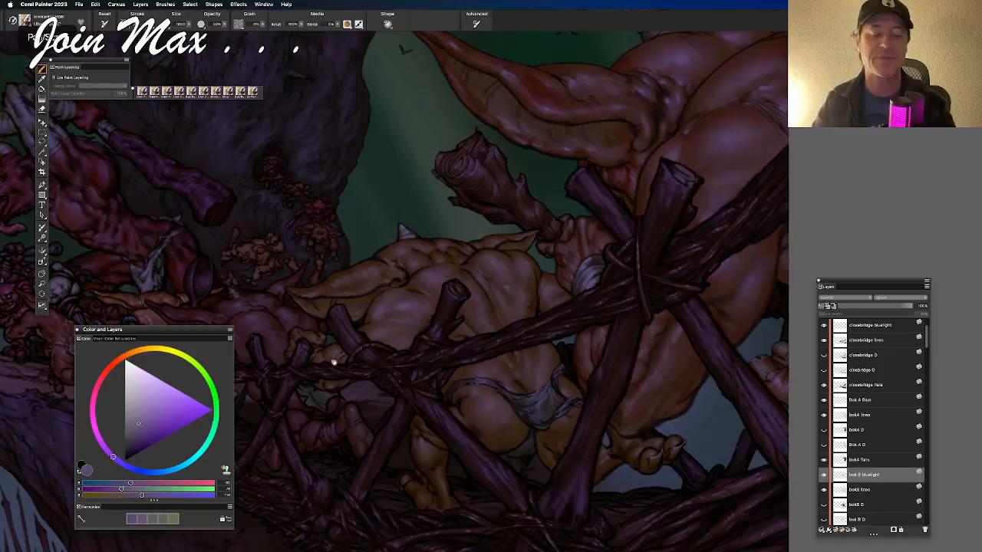
drag(332, 359, 337, 303)
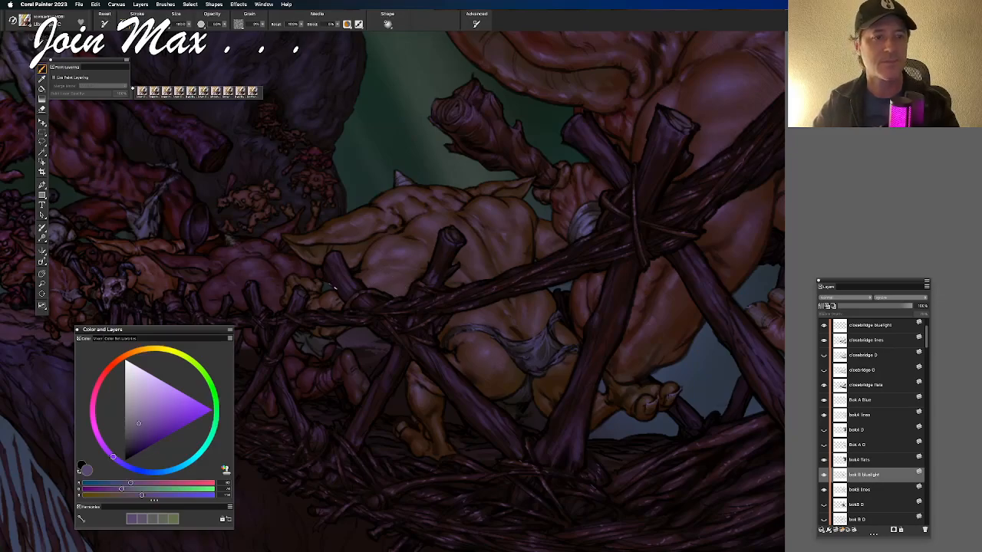
drag(341, 275, 389, 278)
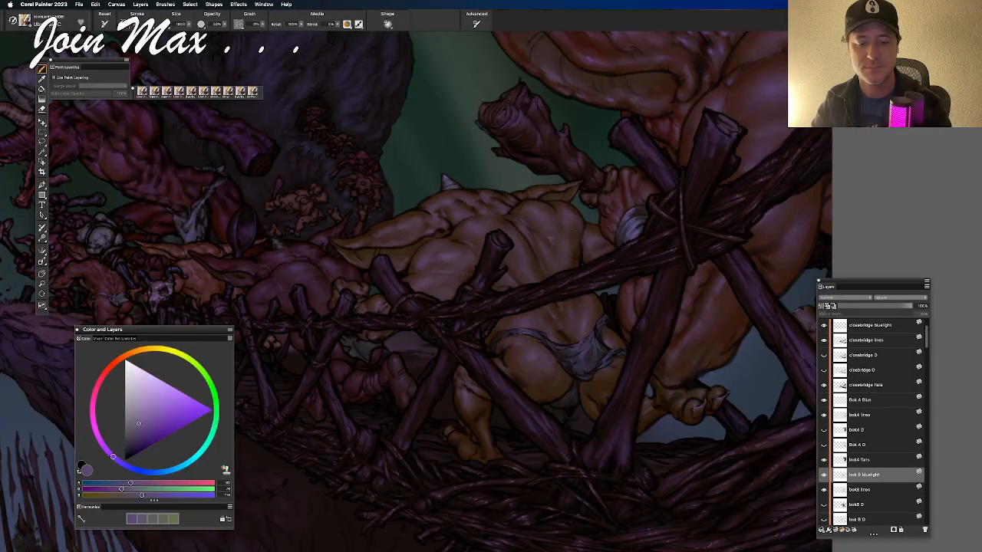
key(super+z)
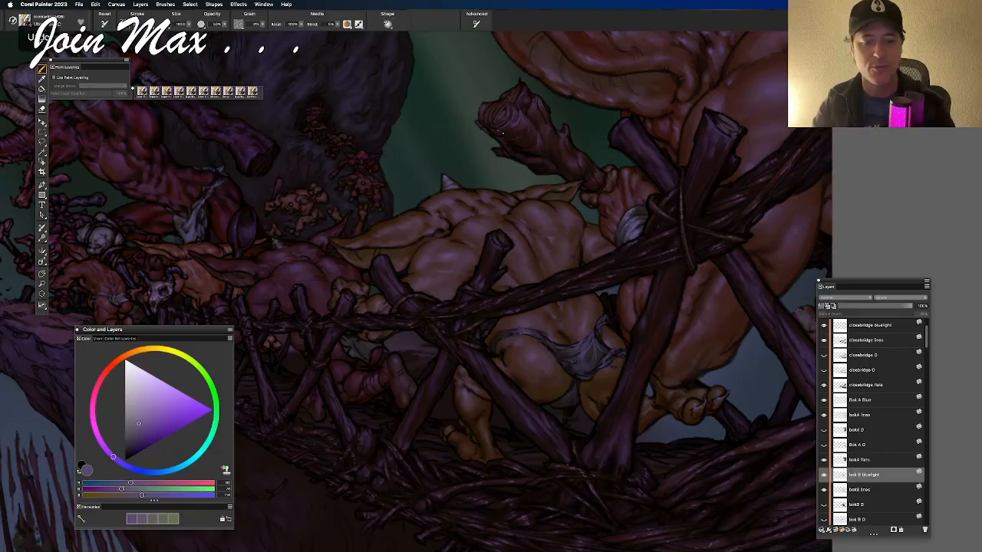
scroll(388, 378, down, 3)
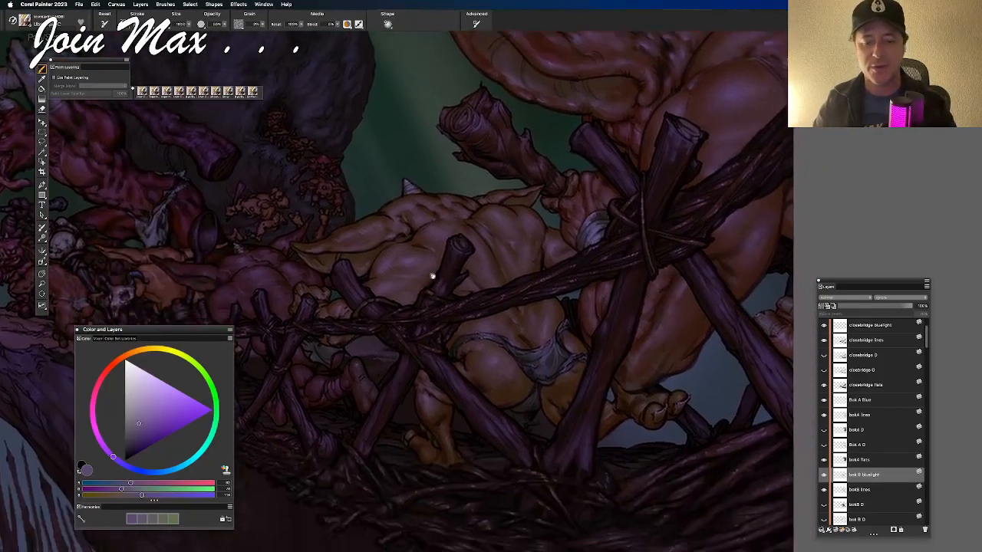
Step: Brush violet light onto the tan goblin's lower leg and foot, undoing unwanted strokes
drag(392, 380, 364, 340)
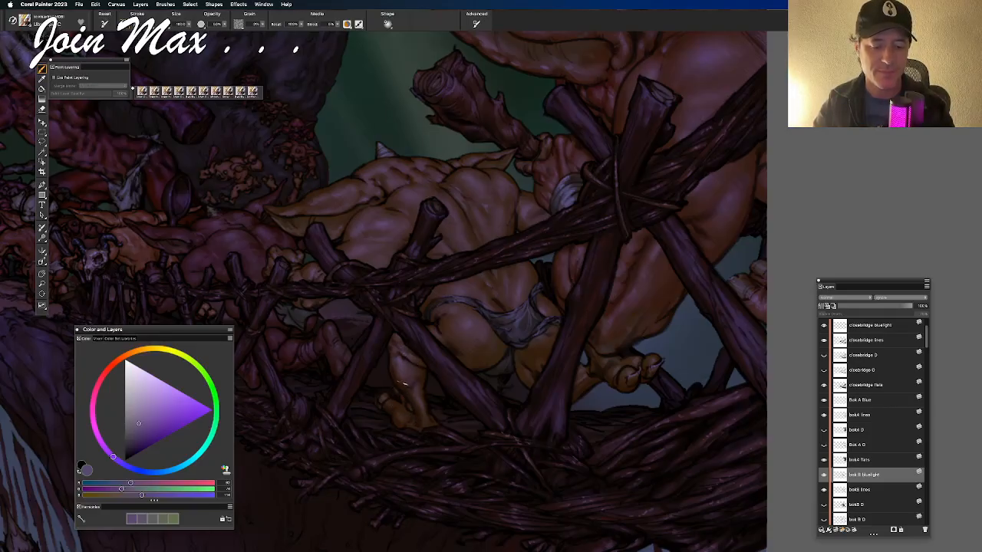
key(super+z)
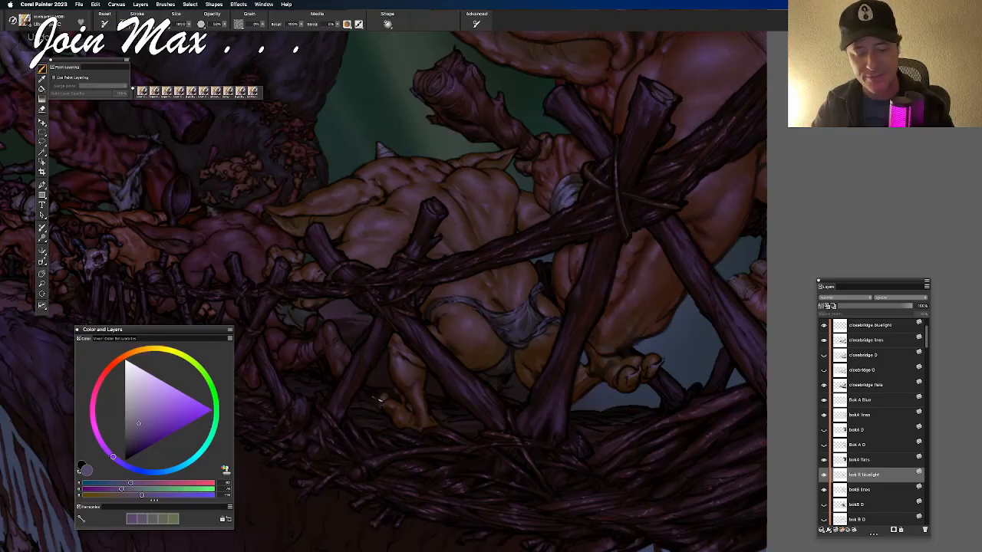
key(super+z)
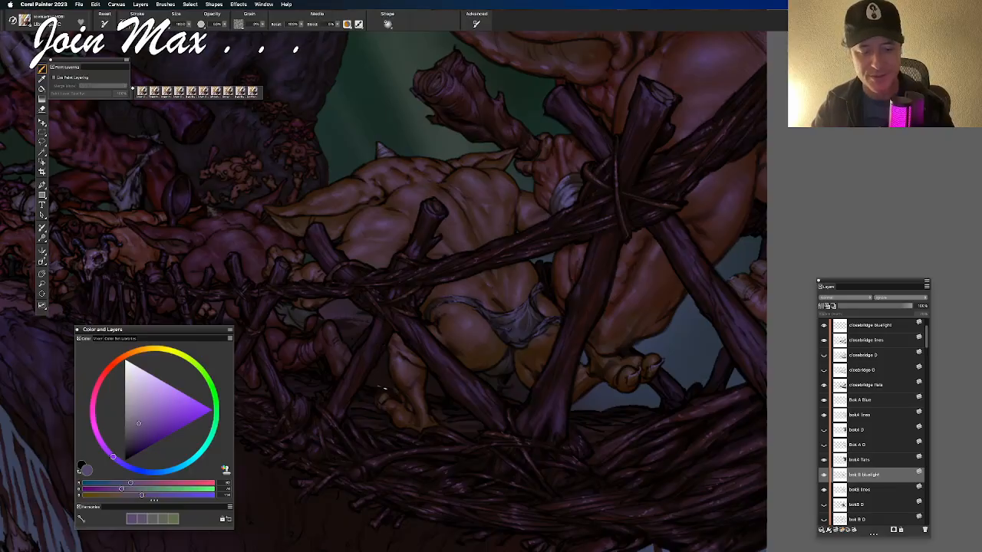
Step: Sample colors from the tan goblin's foot and leg and mix a darker muted violet to light them
alt+click(383, 391)
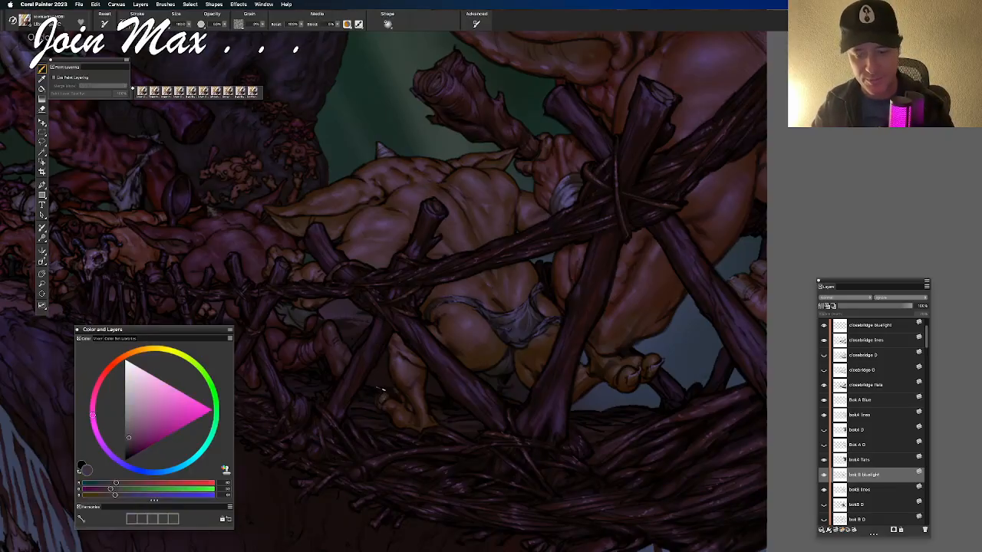
click(125, 484)
click(119, 489)
click(131, 495)
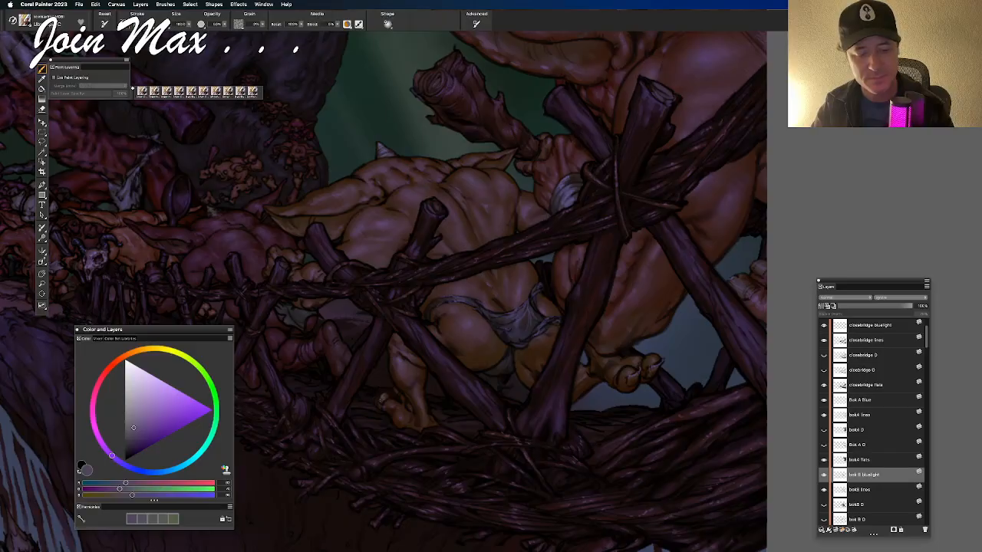
alt+click(398, 356)
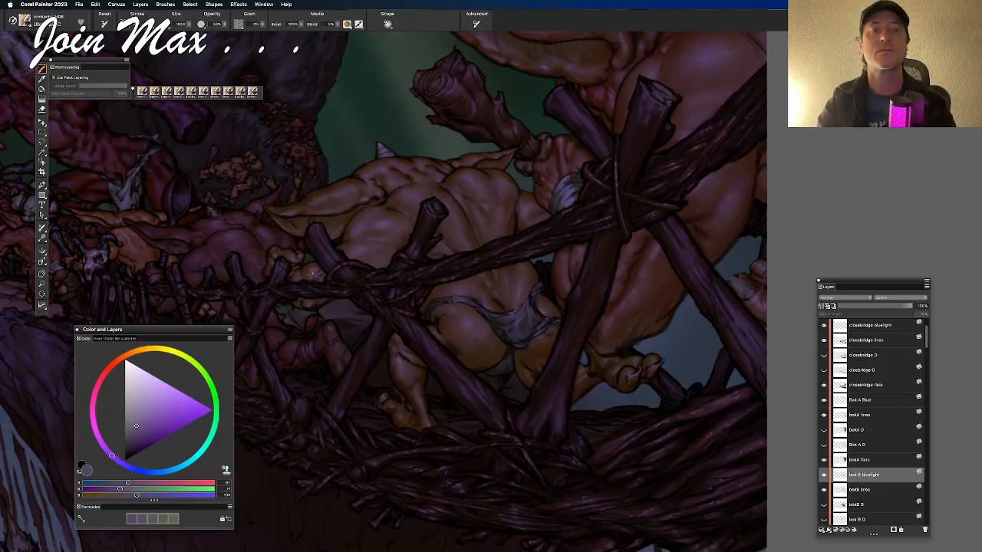
Step: Sample the tan goblin's loincloth, mix it to a lighter blue-violet and brush highlights onto the cloth folds
key(super+minus)
key(super+minus)
key(super+minus)
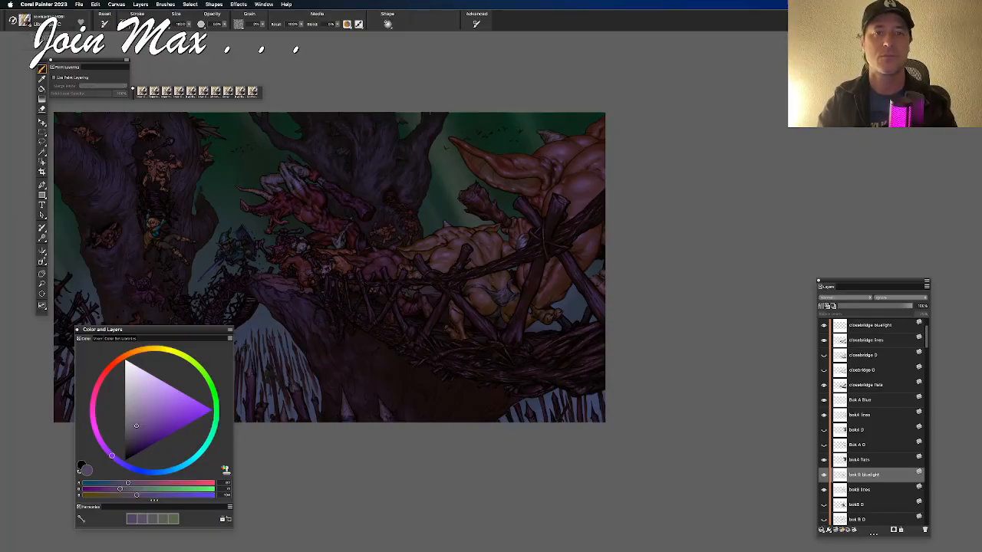
key(super+equal)
key(super+equal)
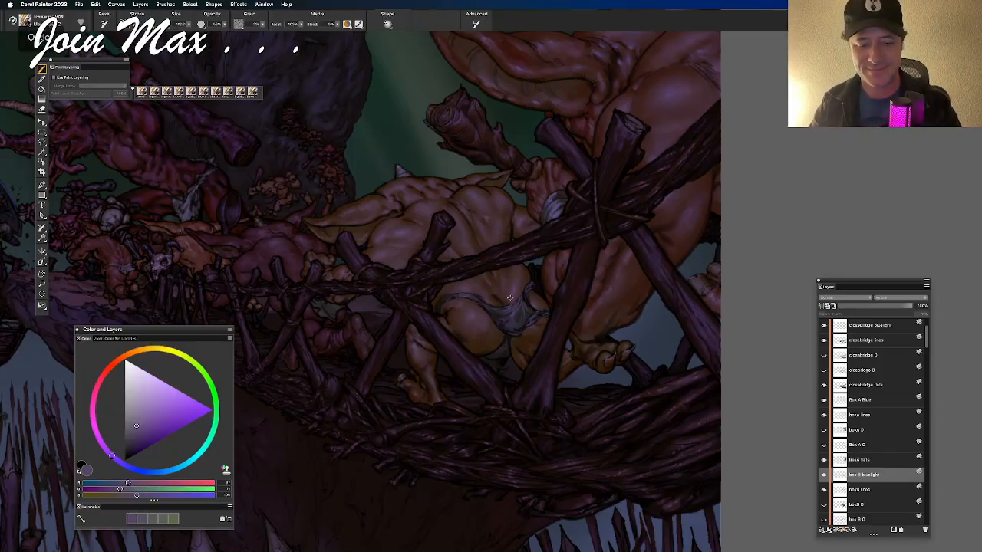
alt+click(513, 313)
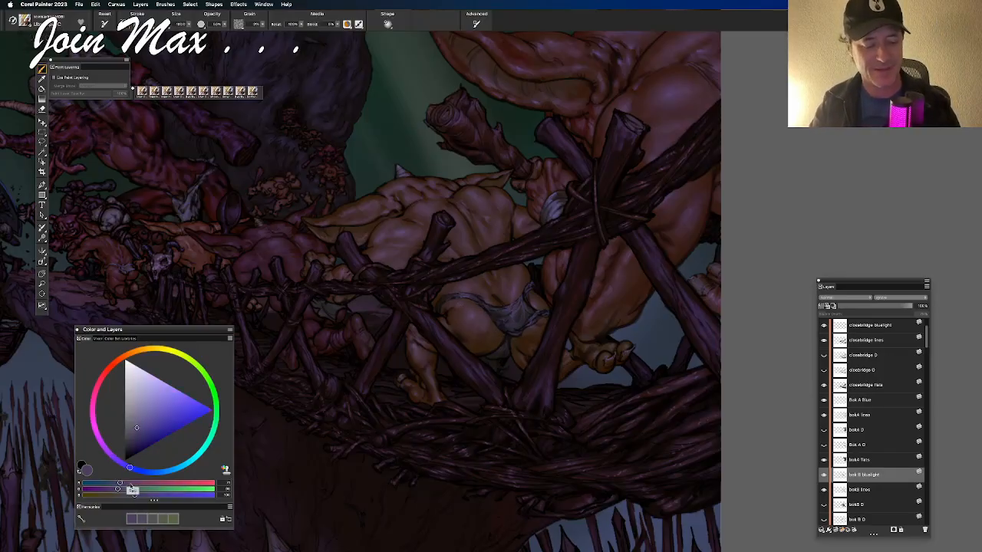
click(128, 484)
click(124, 489)
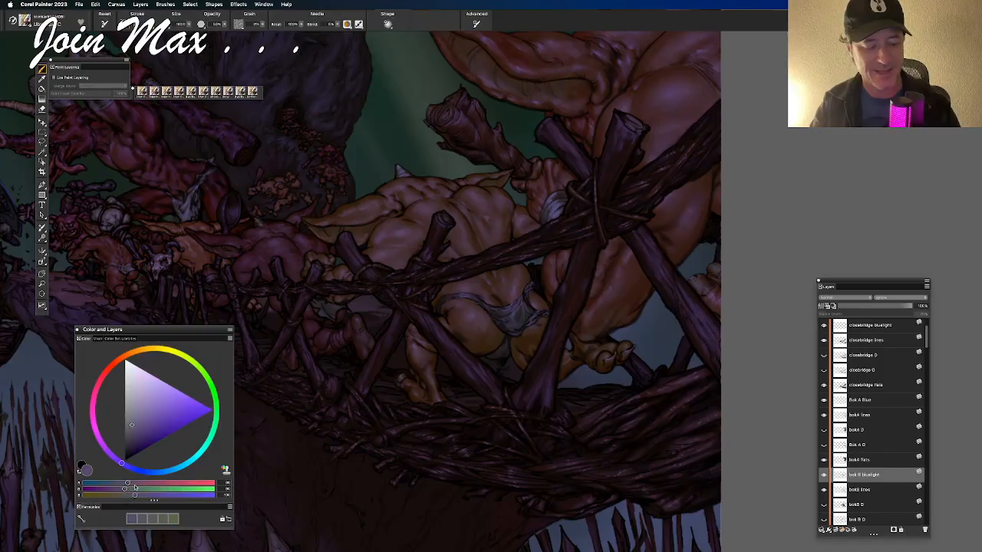
click(149, 495)
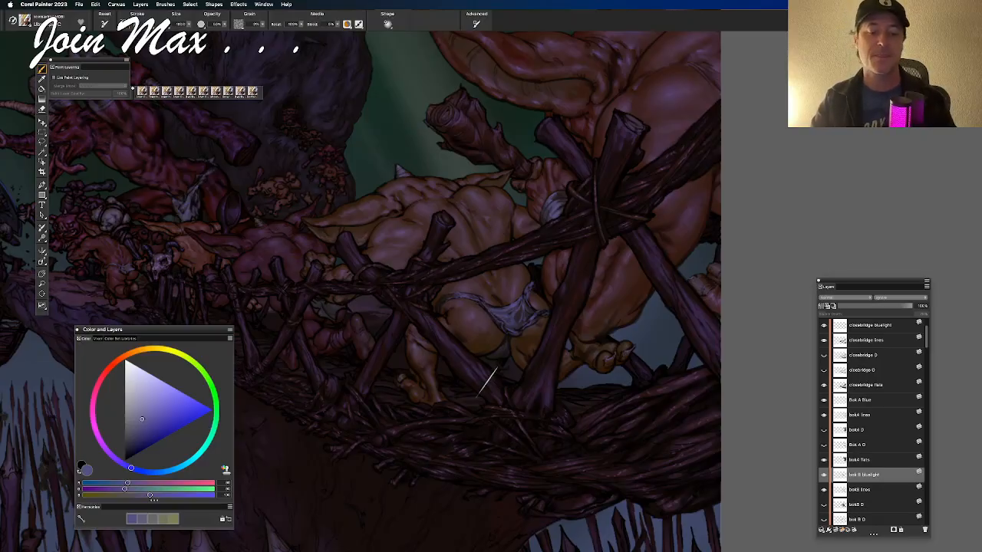
Step: Undo the last two brush strokes and sample the muted violet on the tan goblin's back
scroll(476, 346, up, 3)
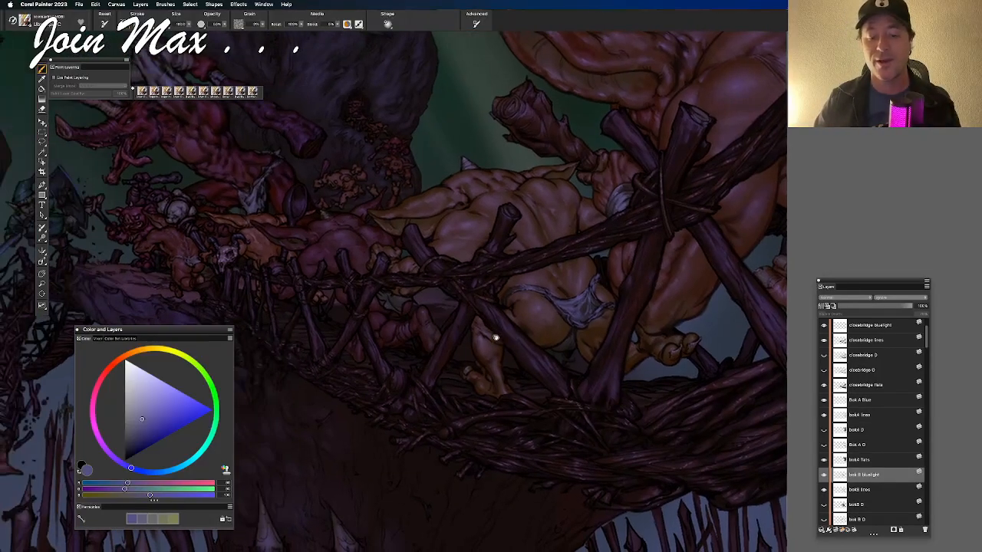
scroll(493, 362, up, 3)
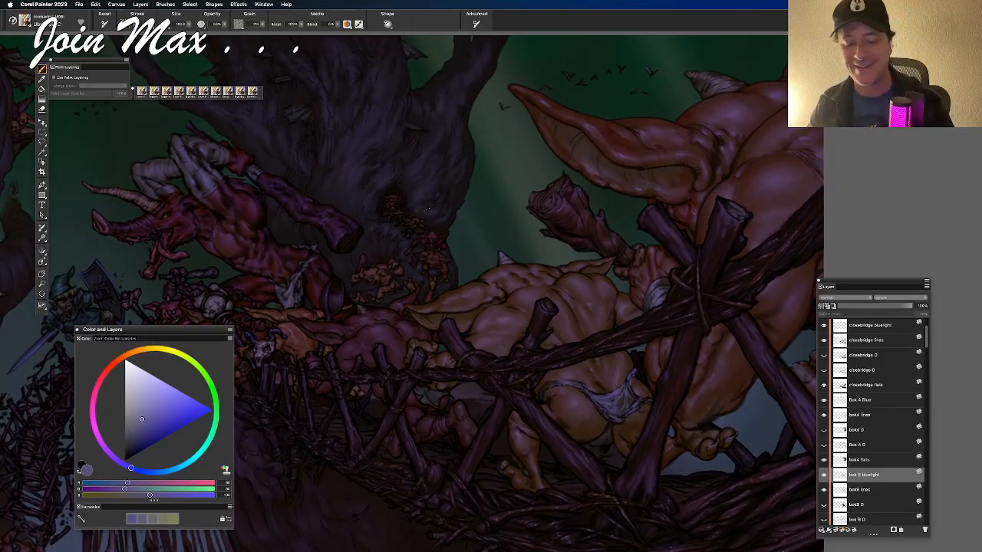
scroll(434, 220, down, 2)
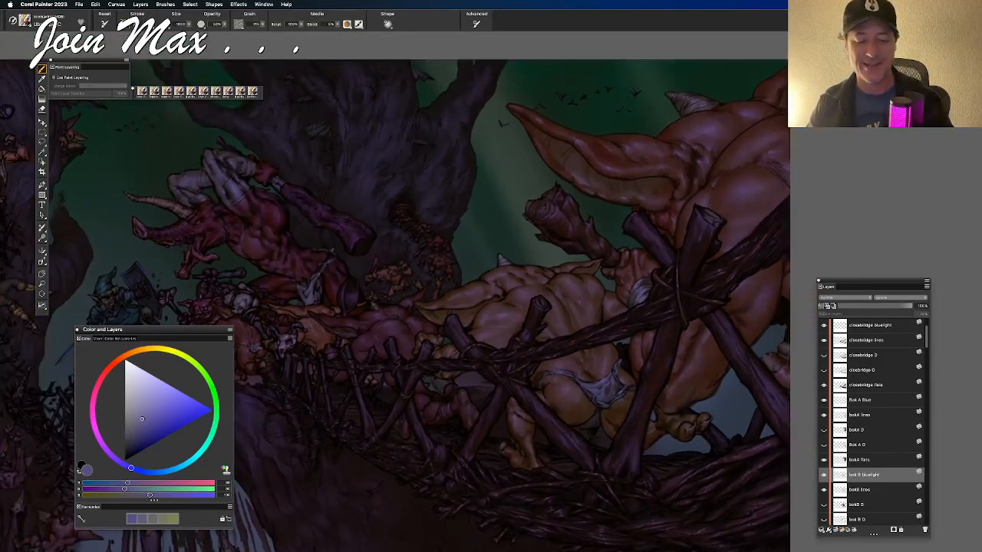
scroll(461, 306, up, 2)
scroll(361, 220, down, 2)
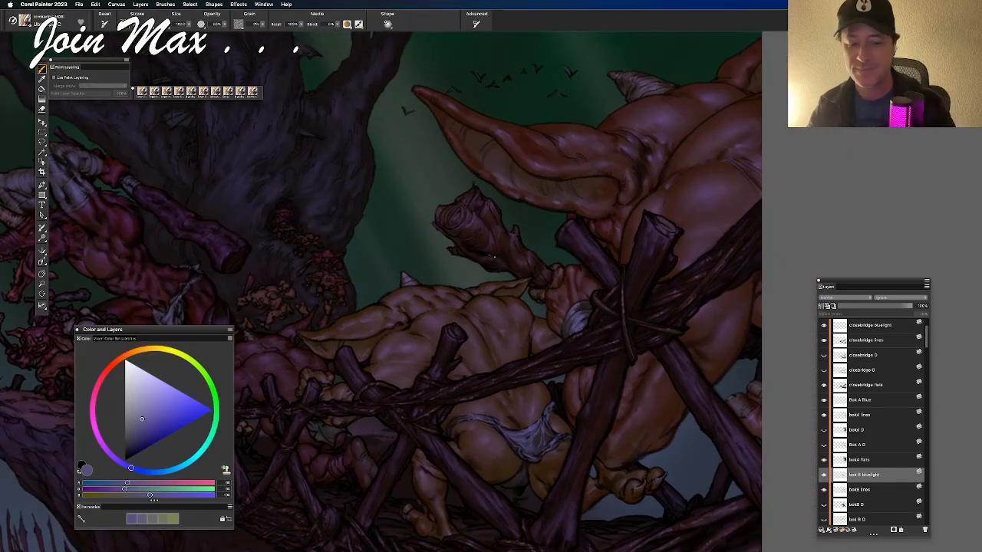
key(super+z)
key(super+z)
alt+click(486, 304)
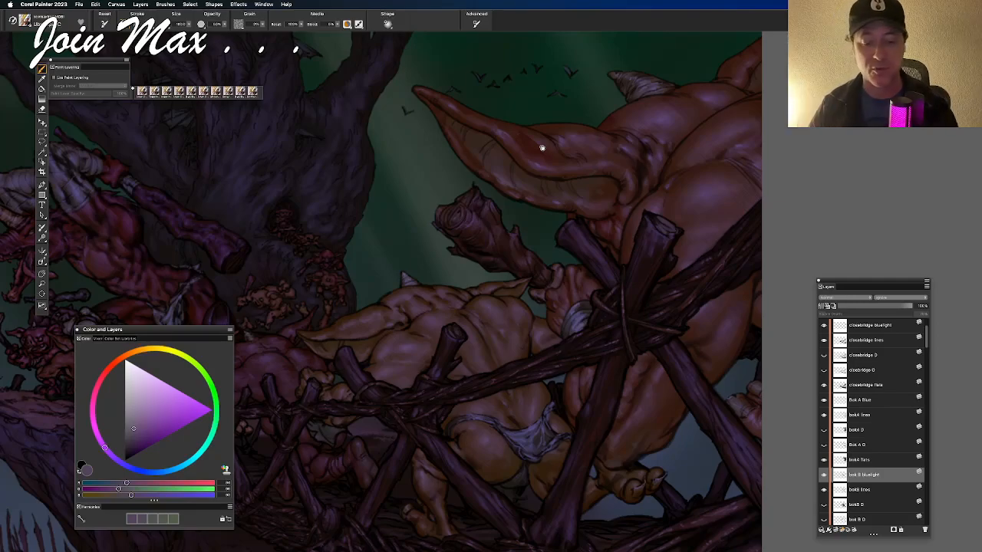
drag(537, 142, 513, 166)
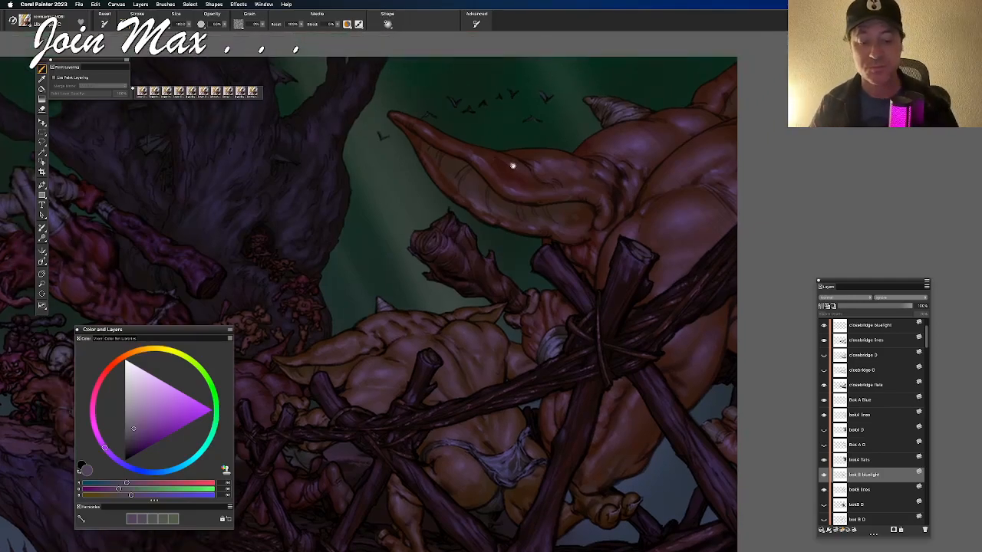
Step: Sample a color from the cut end of the red-brown goblin's club and mix it to a lighter blue-violet
alt+click(445, 247)
alt+click(438, 241)
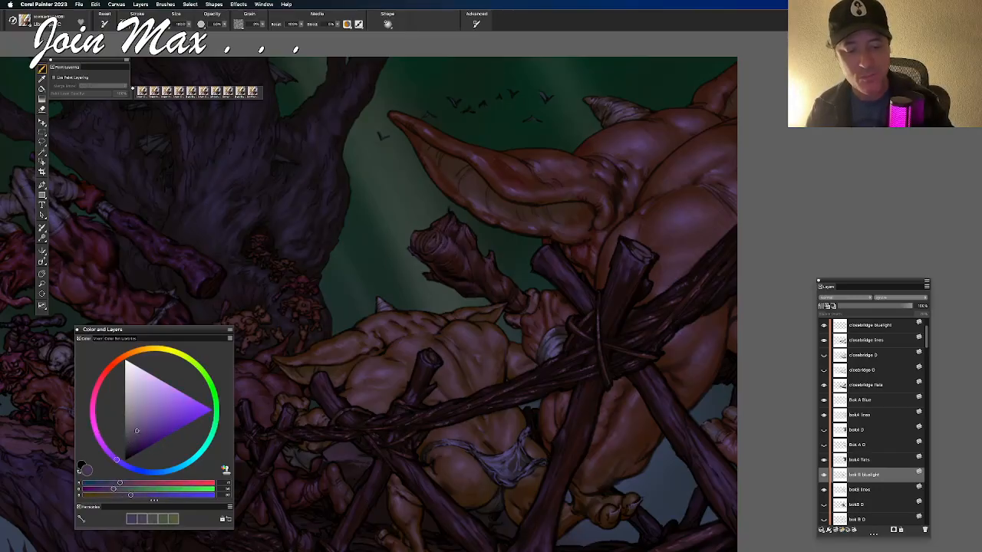
click(129, 484)
click(120, 490)
drag(130, 495, 148, 495)
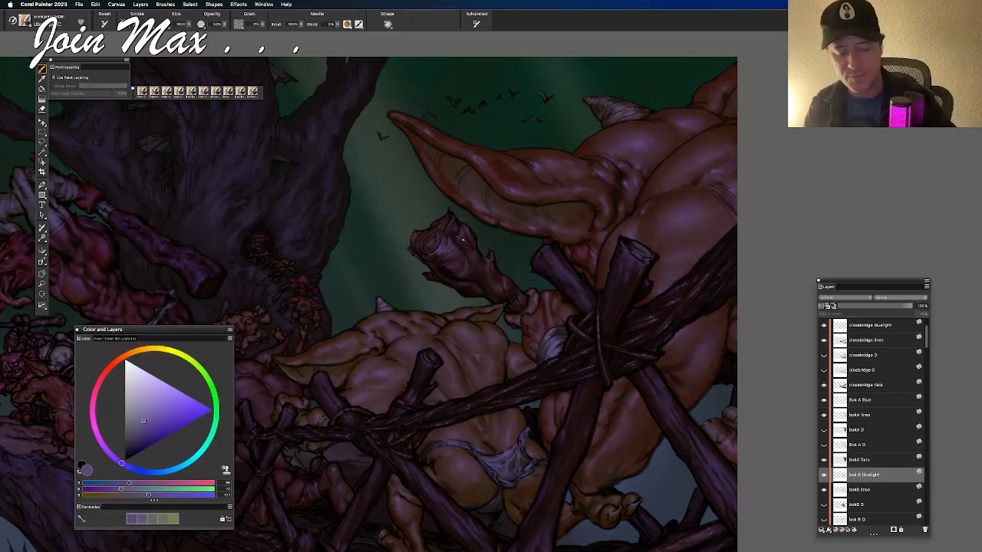
Step: Clean up stray paint around the red-brown goblin's club, sample its cut end and brush a darker muted violet onto it
key(n)
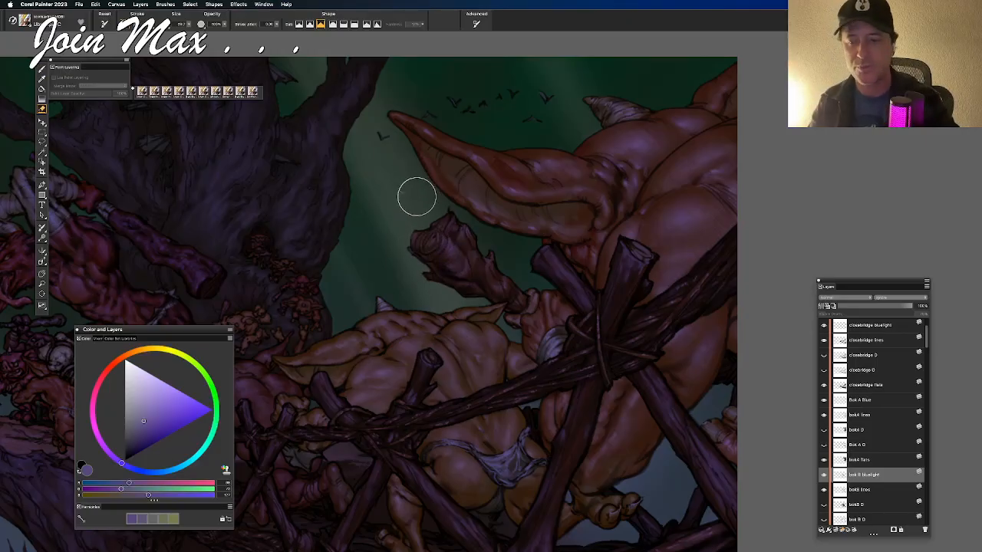
key(b)
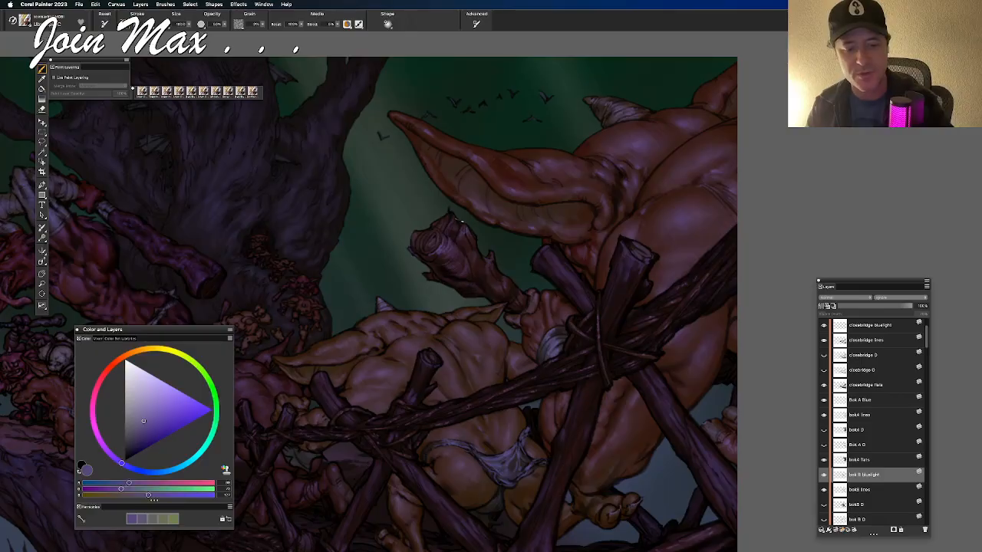
alt+click(426, 229)
drag(108, 484, 125, 495)
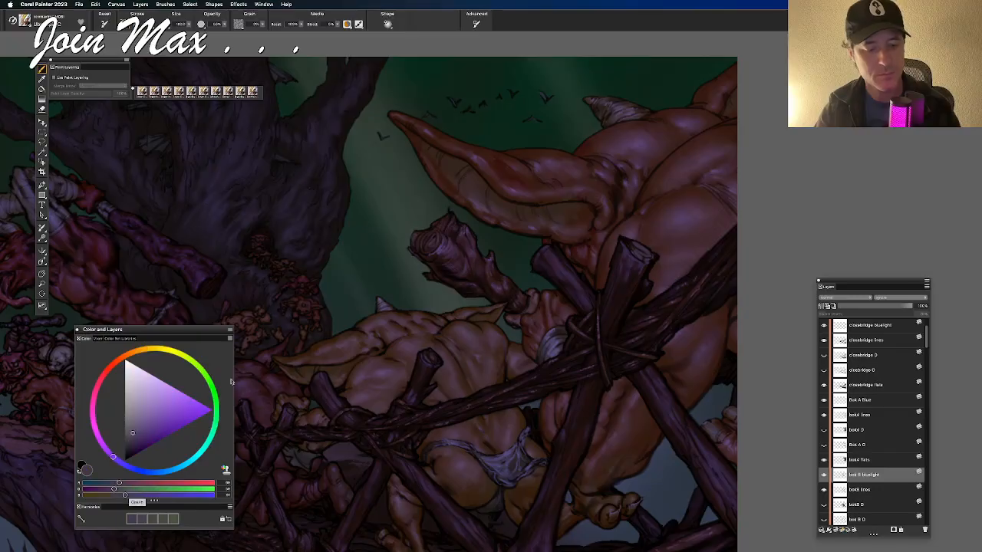
drag(434, 232, 420, 237)
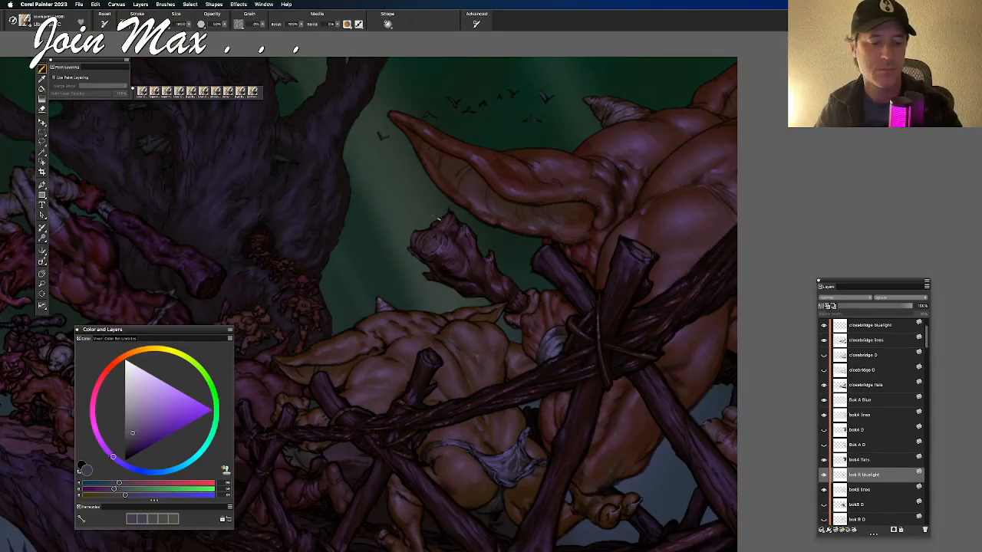
Step: Refine the club's cut end with a sampled muted violet and the eraser, and sample another violet from the club's side
alt+click(432, 240)
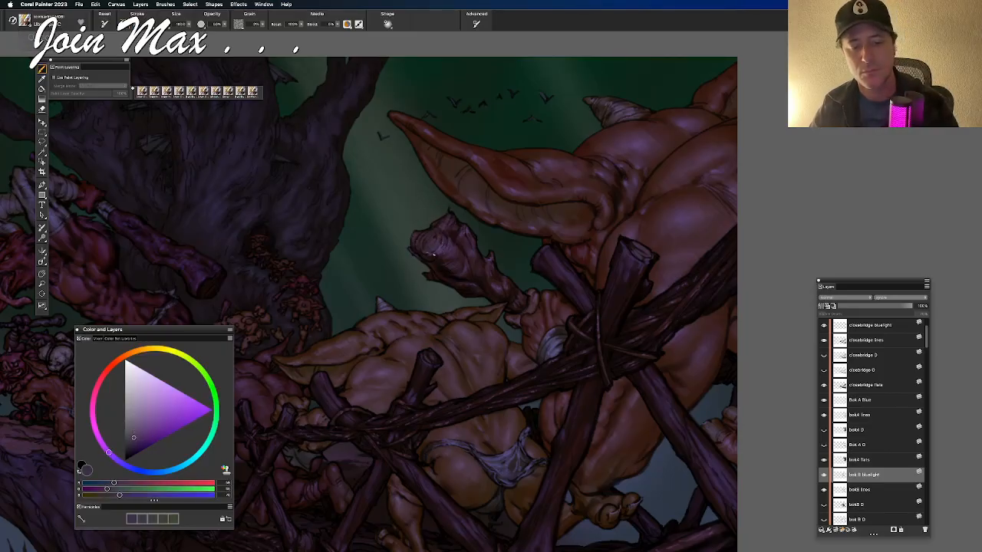
key(n)
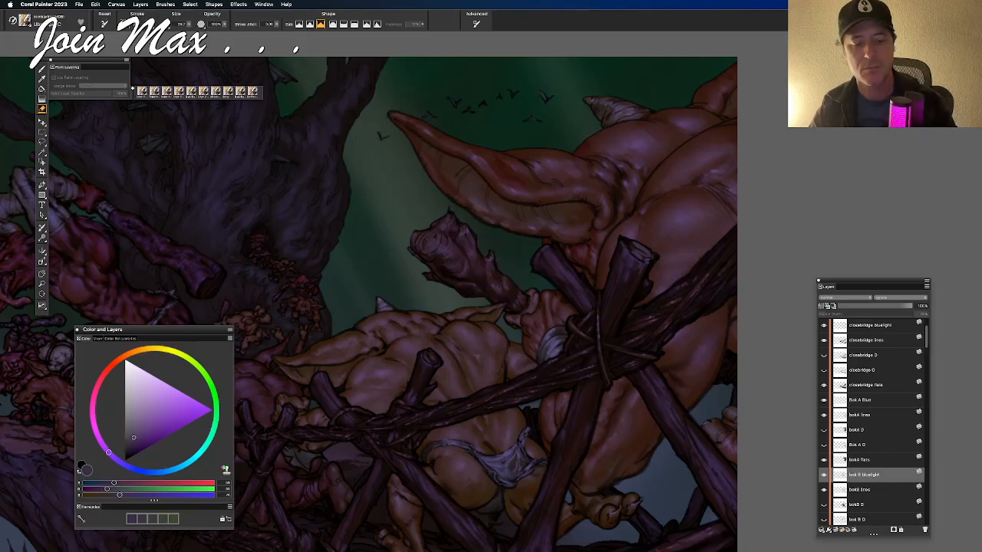
key(b)
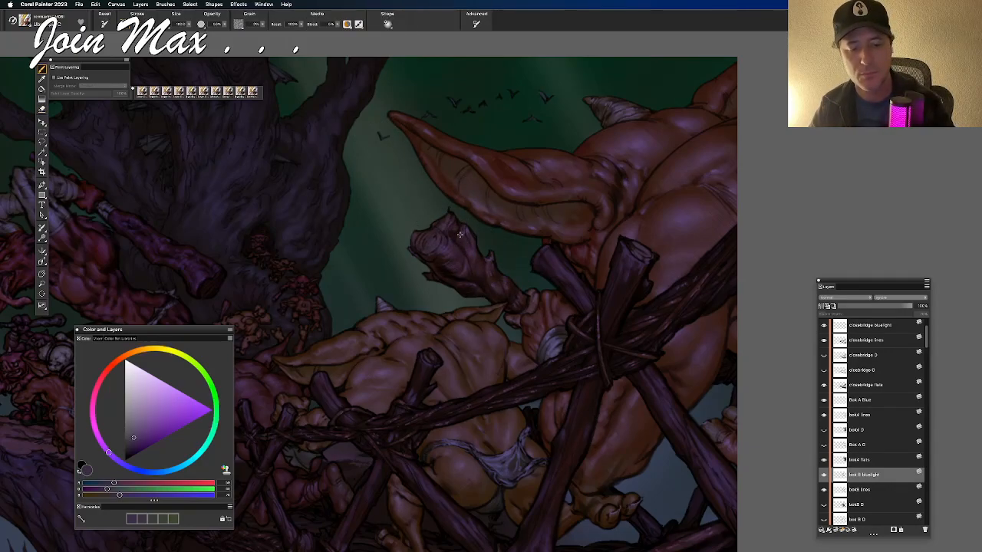
alt+click(466, 231)
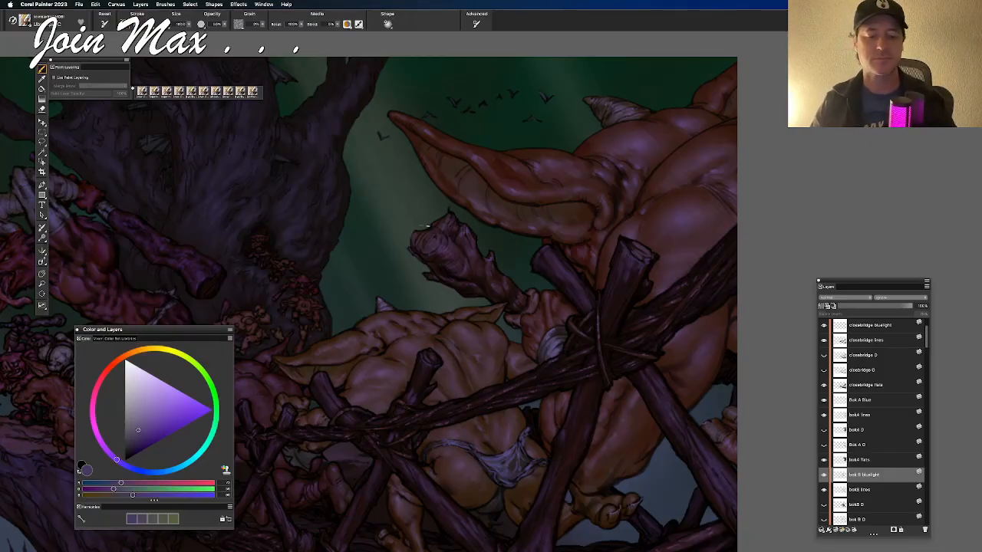
Step: Compare the tan goblin with the bok B bluelight layer hidden and shown, and erase excess light along his upper back
drag(469, 256, 555, 281)
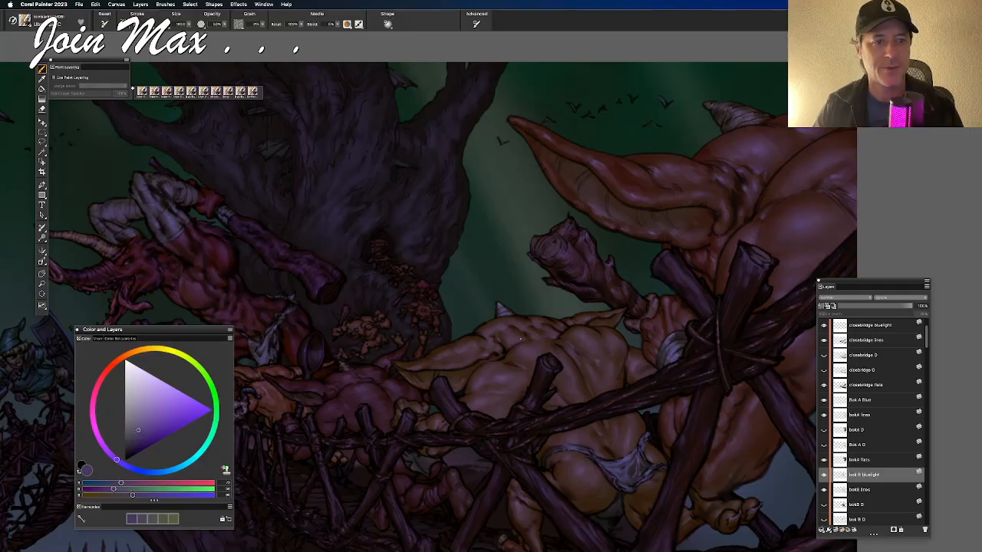
mouse_move(501, 338)
mouse_down()
mouse_move(479, 322)
mouse_move(445, 326)
mouse_up()
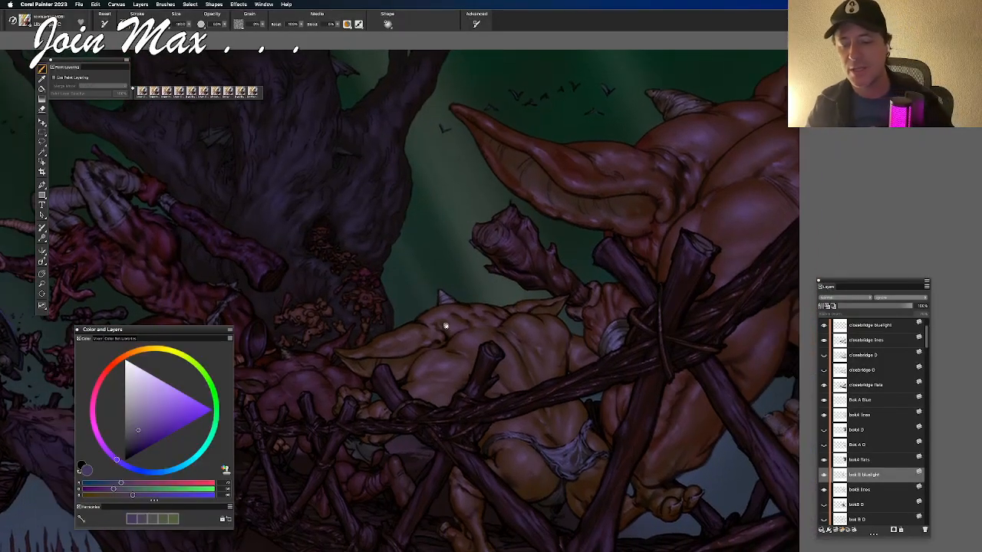
click(824, 474)
click(824, 475)
key(n)
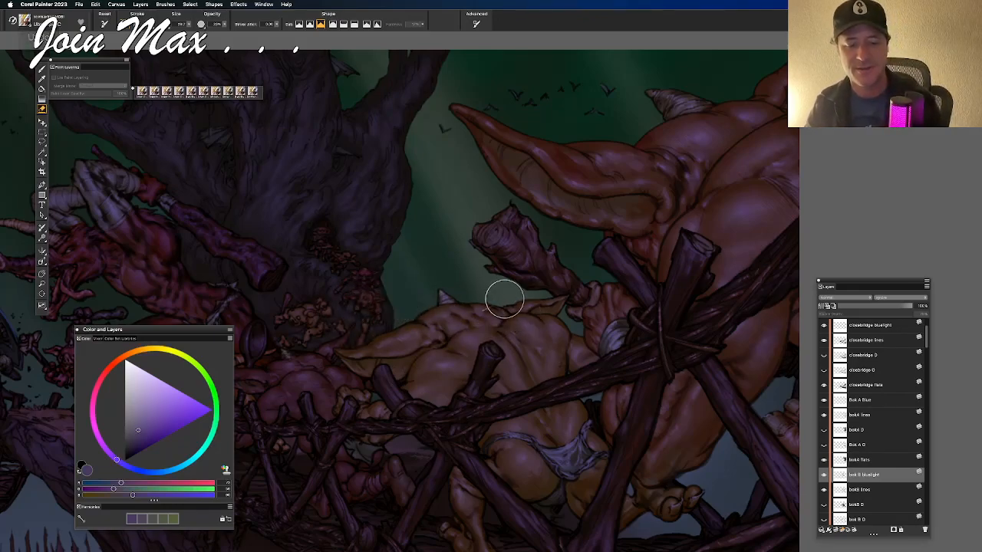
key(b)
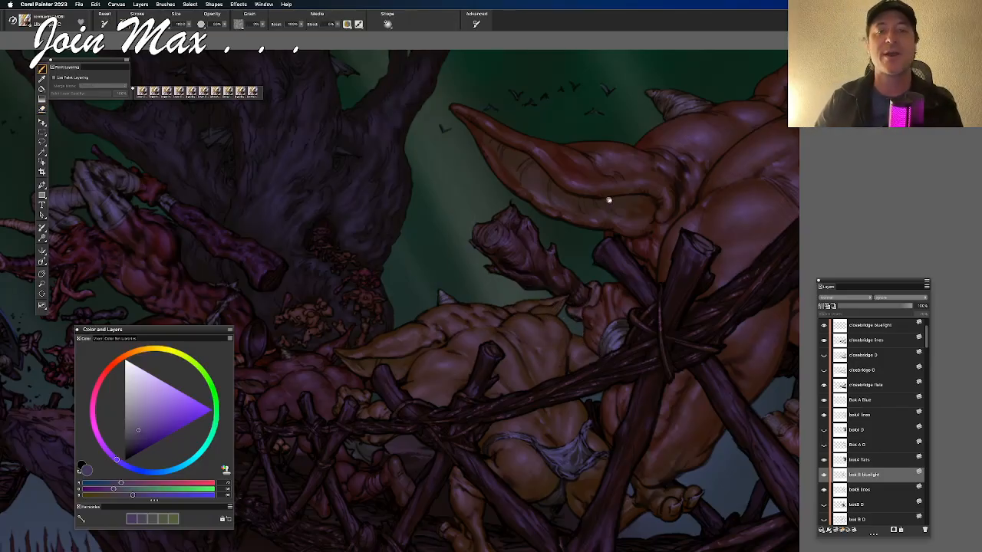
Step: Sample a grayish blue from the background beside the tan goblin and mix it lighter to highlight his horn
drag(610, 200, 569, 215)
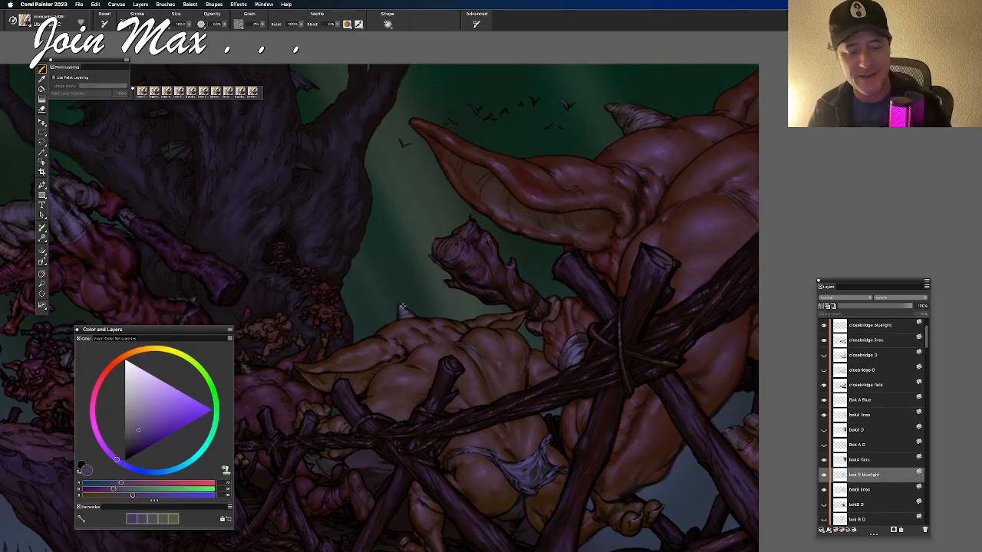
alt+click(366, 271)
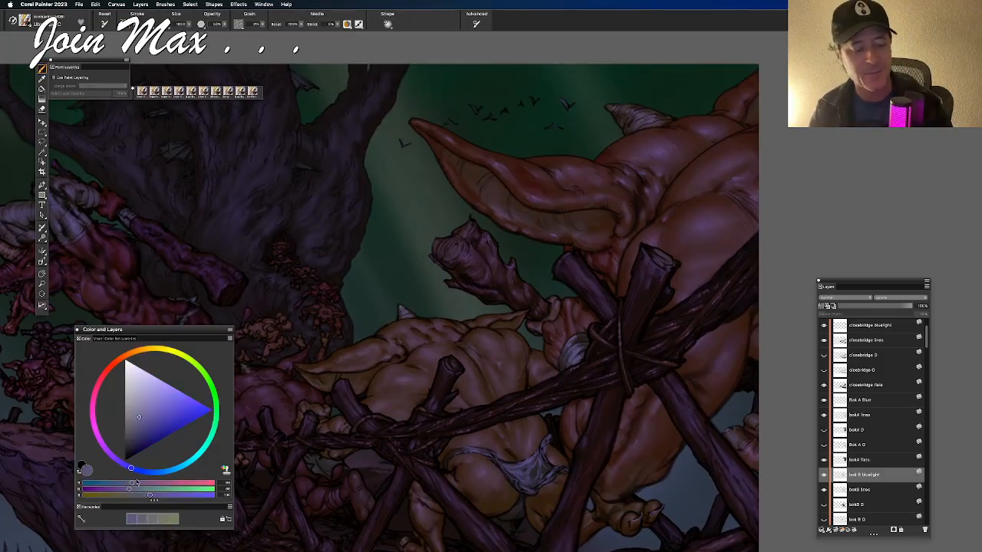
drag(130, 484, 163, 495)
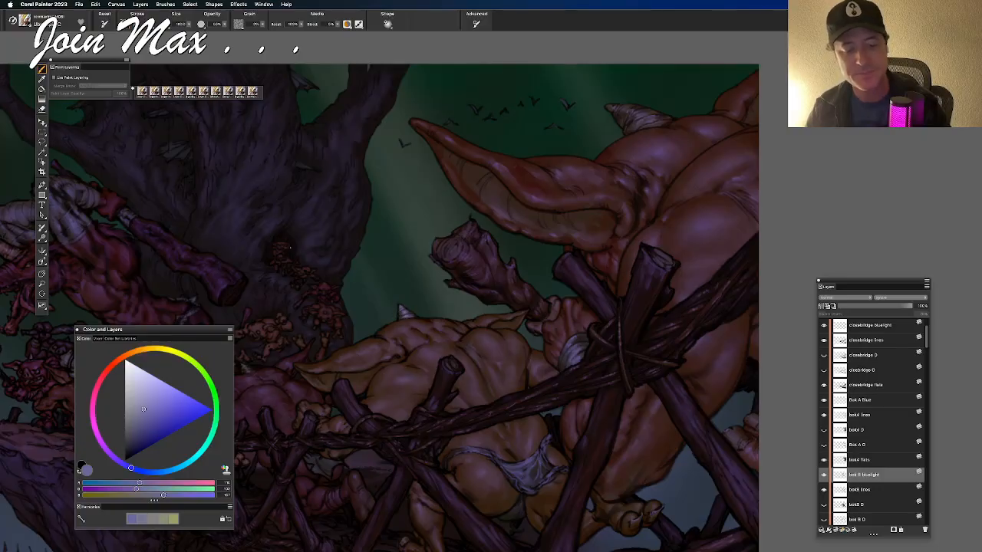
drag(404, 373, 374, 384)
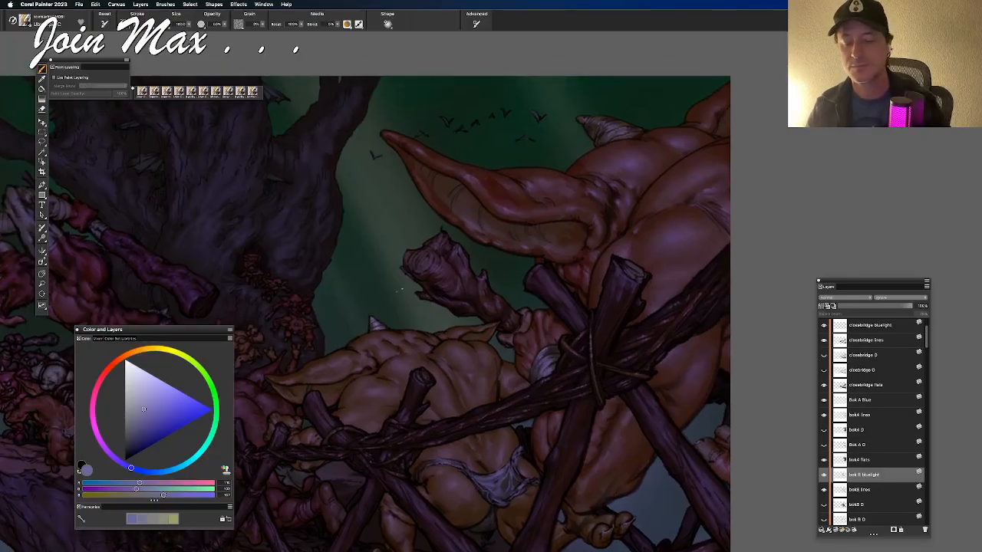
drag(489, 313, 420, 369)
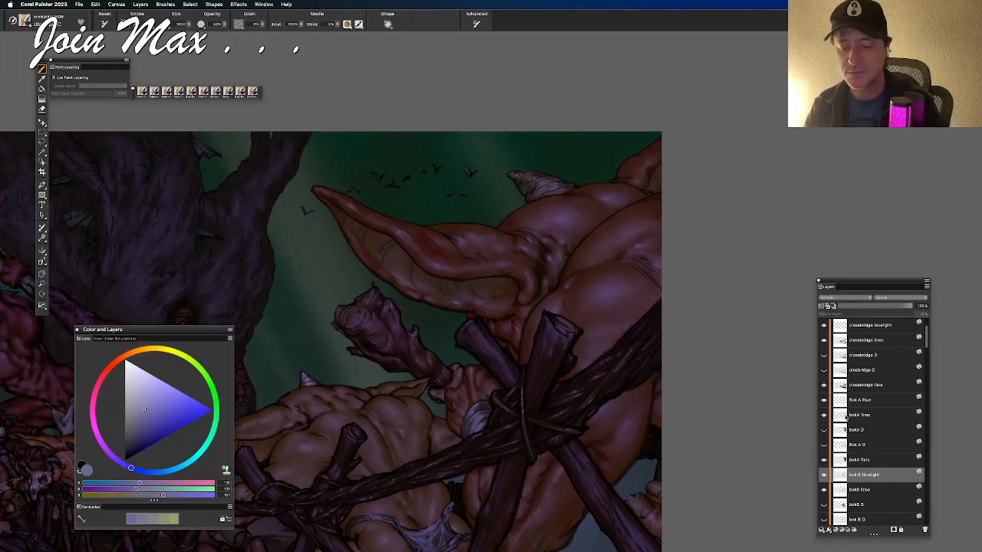
Step: On the bokA flats layer, sample the red-brown goblin's horn and mix a lighter blue-violet to highlight it
click(846, 460)
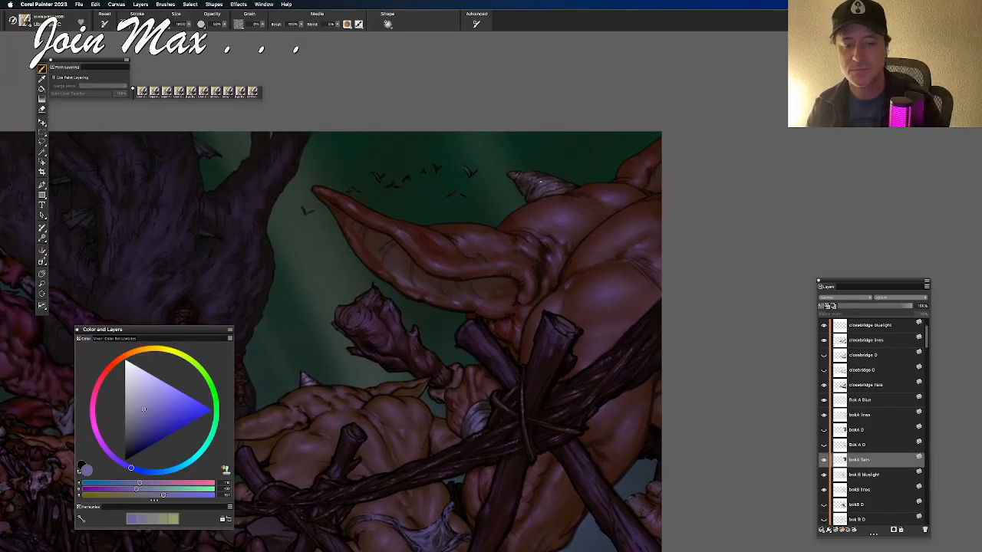
alt+click(542, 182)
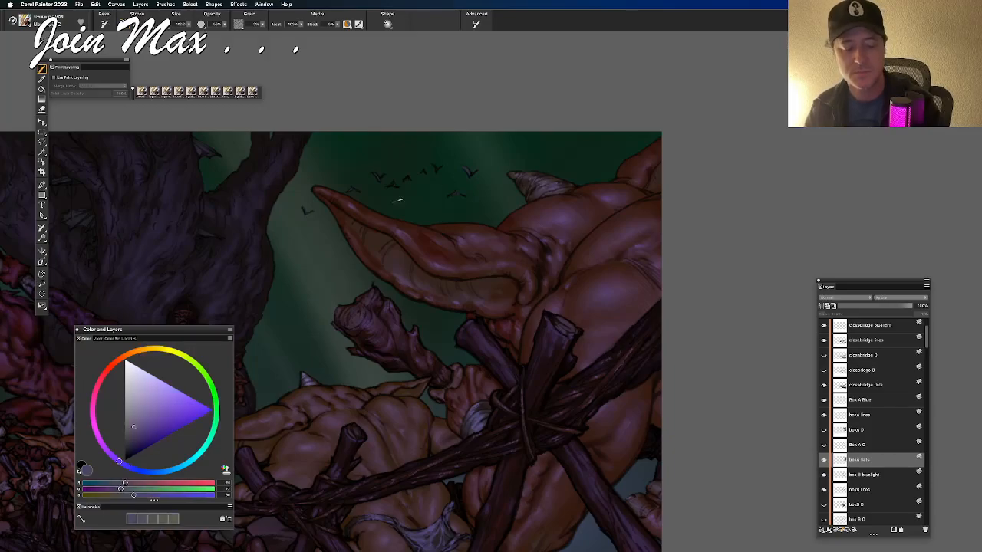
click(132, 483)
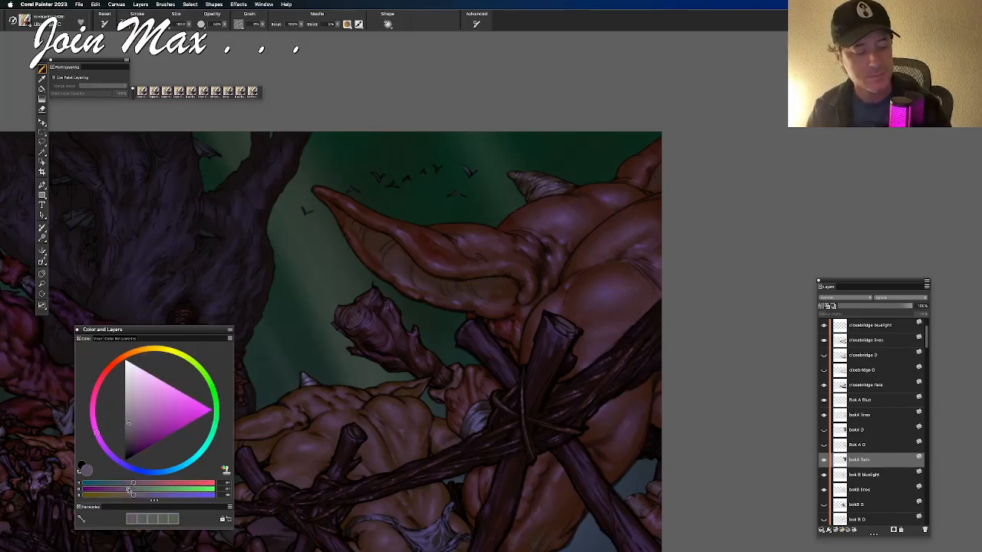
drag(141, 496, 148, 496)
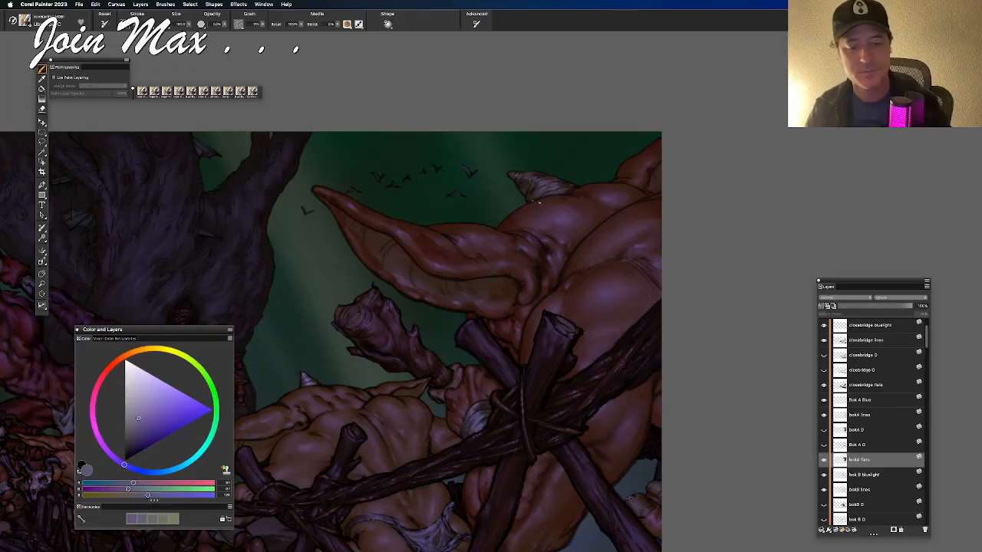
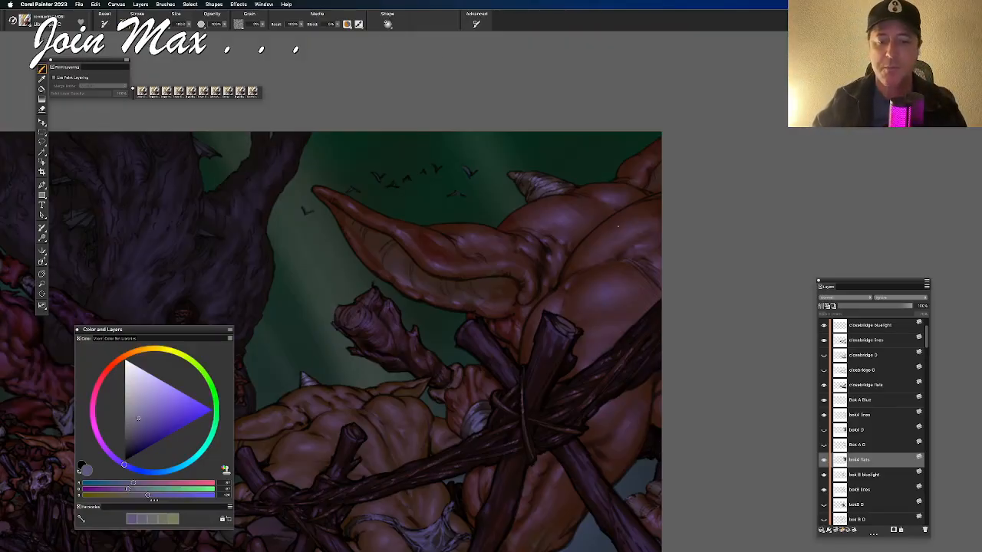
Step: Review the lit goblins and bridge at several zoom levels and save the painting
key(super+minus)
drag(590, 221, 620, 130)
drag(488, 114, 503, 111)
key(super+plus)
key(super+plus)
key(super+plus)
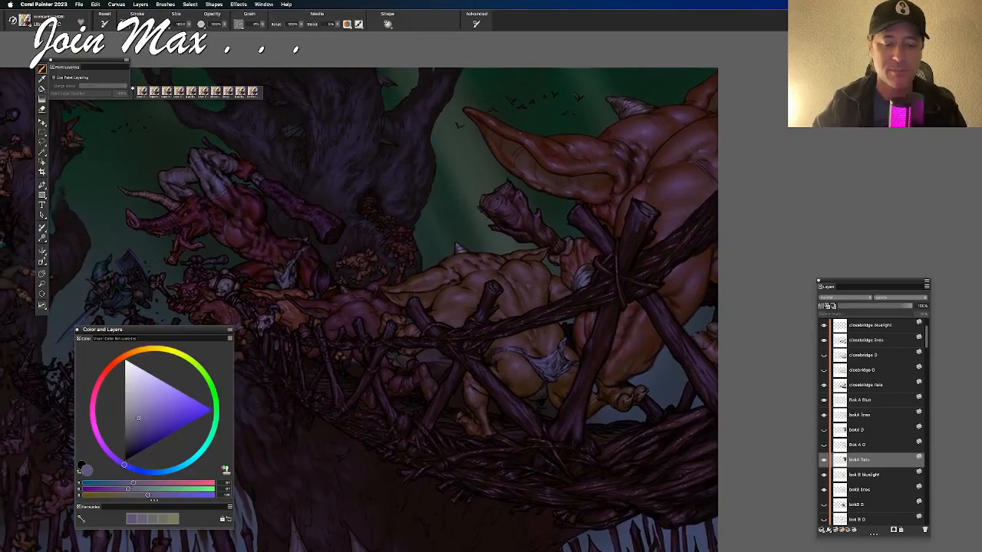
key(super+plus)
key(super+plus)
key(super+plus)
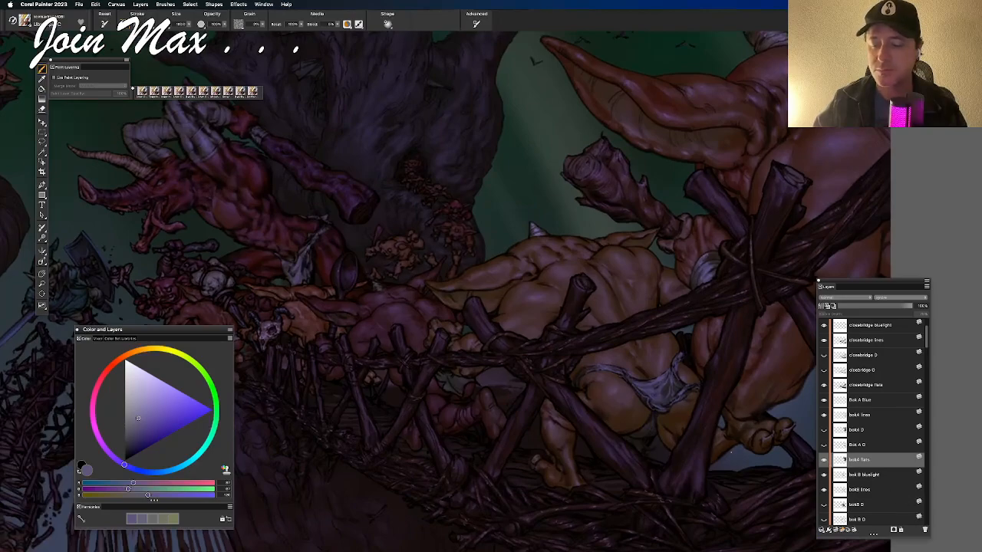
drag(575, 389, 613, 385)
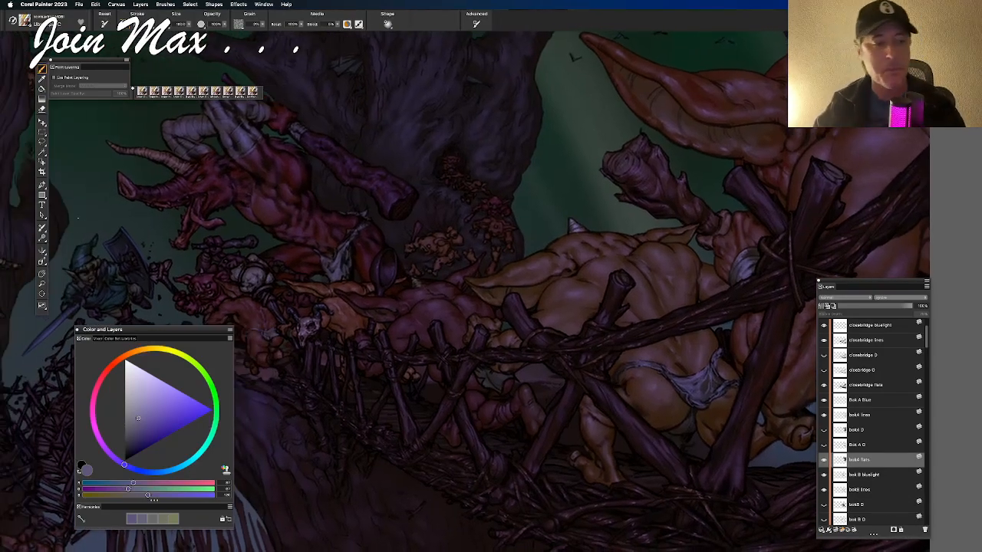
click(79, 5)
click(101, 110)
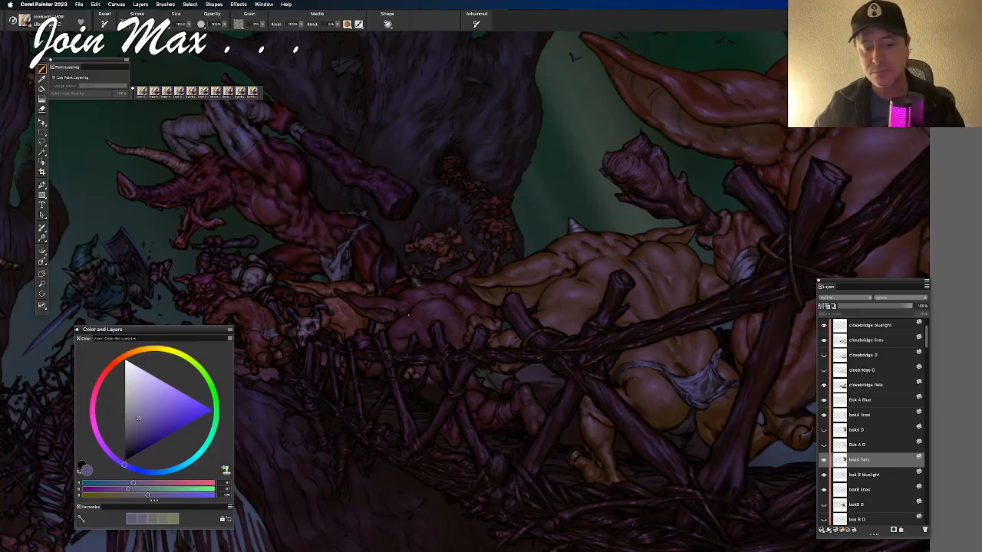
scroll(409, 317, up, 2)
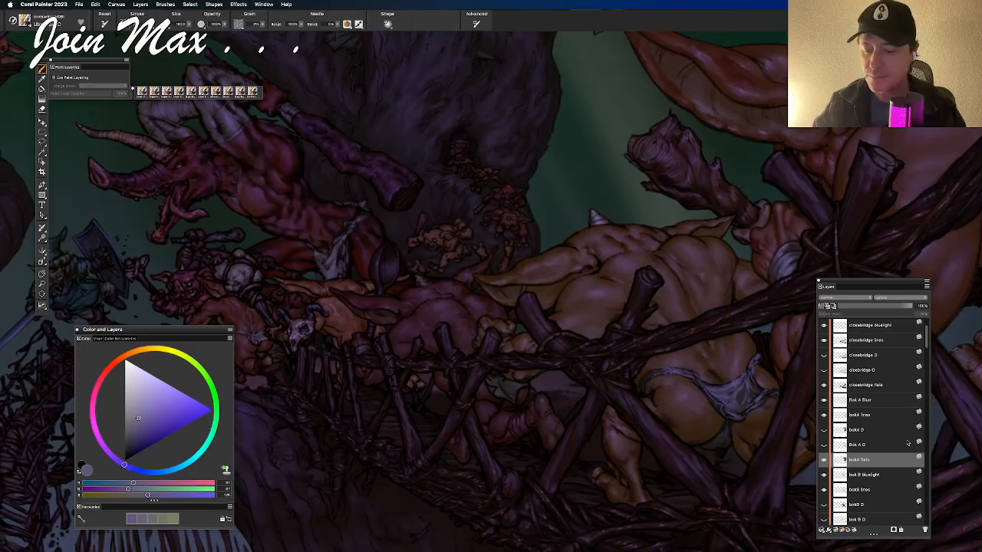
scroll(861, 495, down, 3)
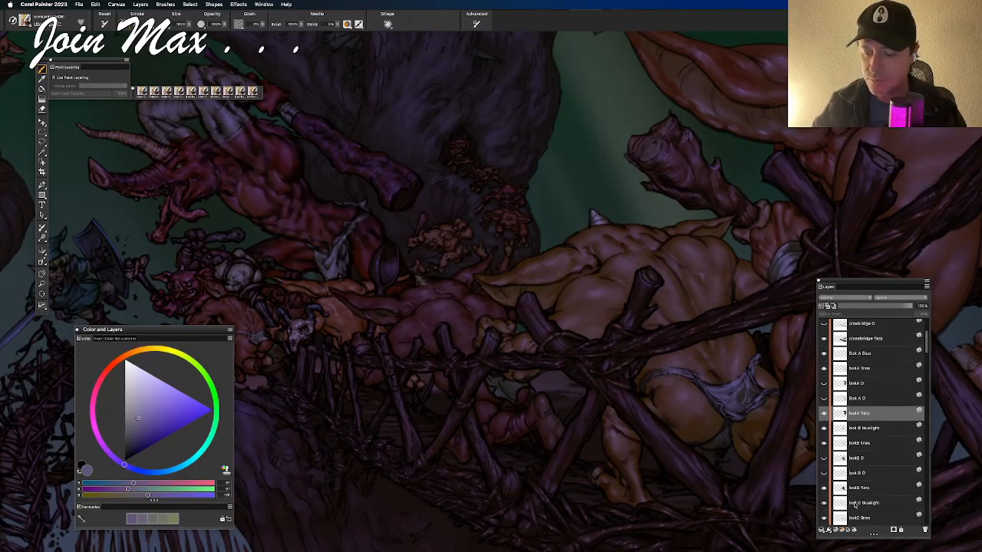
key(super+Tab)
click(562, 293)
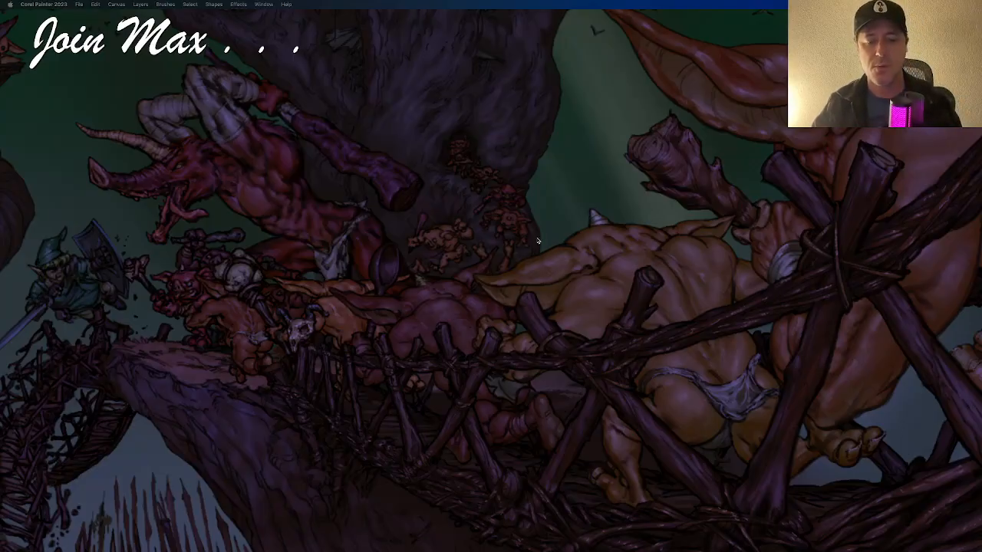
key(Tab)
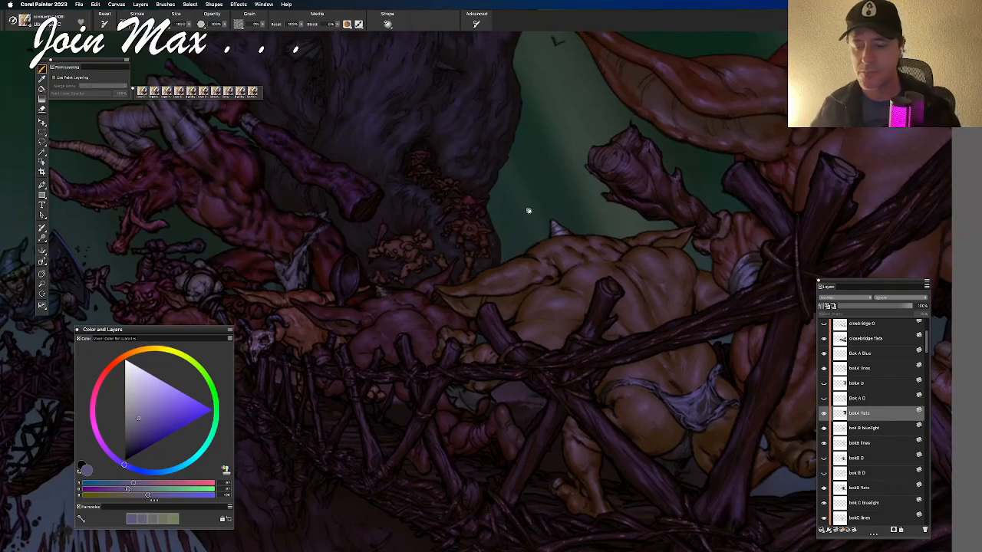
Step: On the bokC flats layer, sample a violet near the maroon goblin's small horn and mix it to a lighter muted violet
scroll(907, 442, down, 4)
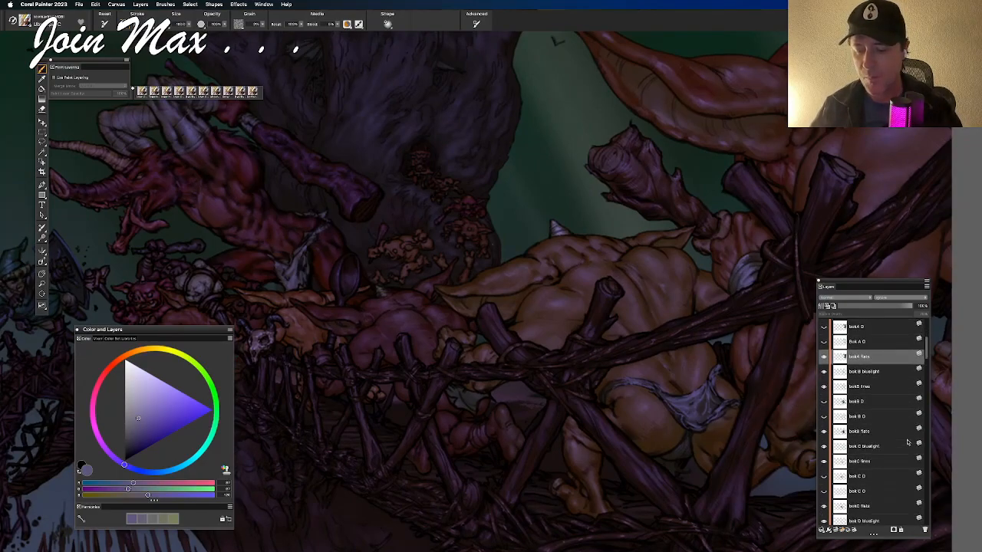
scroll(875, 494, down, 1)
click(870, 486)
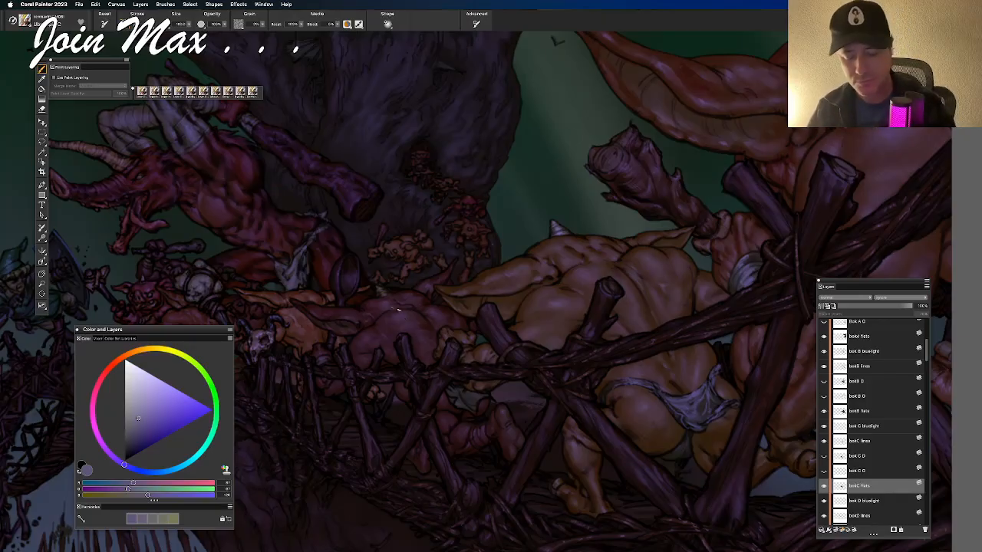
alt+click(388, 294)
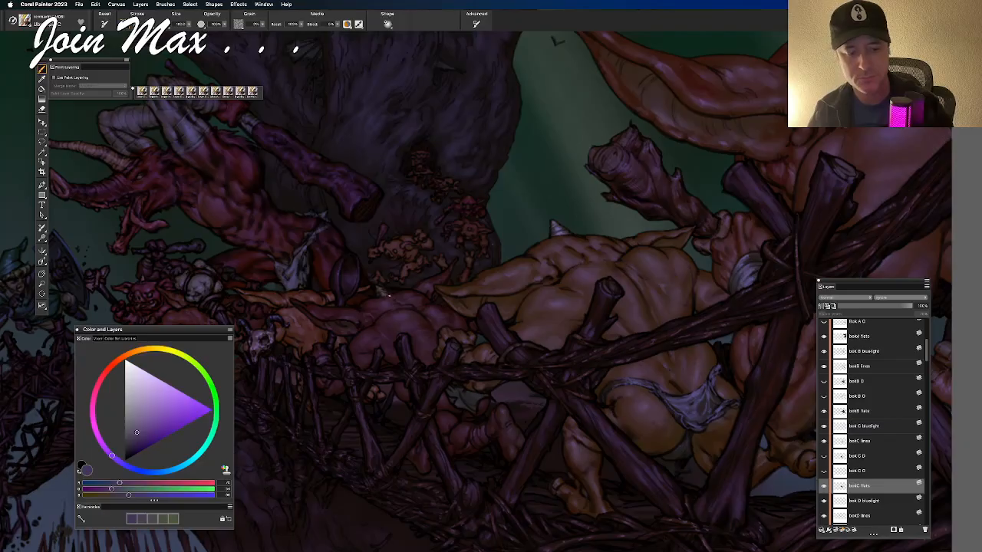
drag(121, 484, 128, 485)
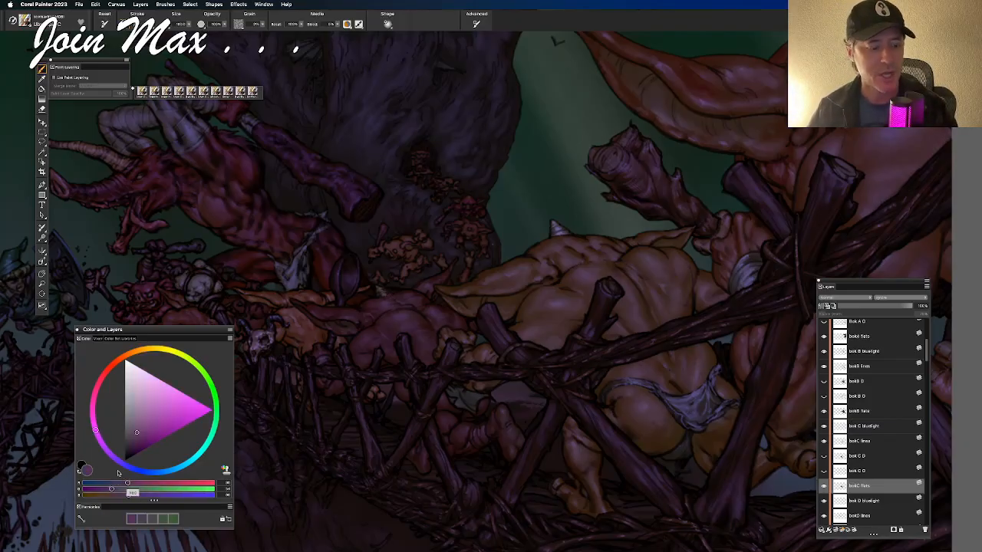
drag(112, 489, 137, 495)
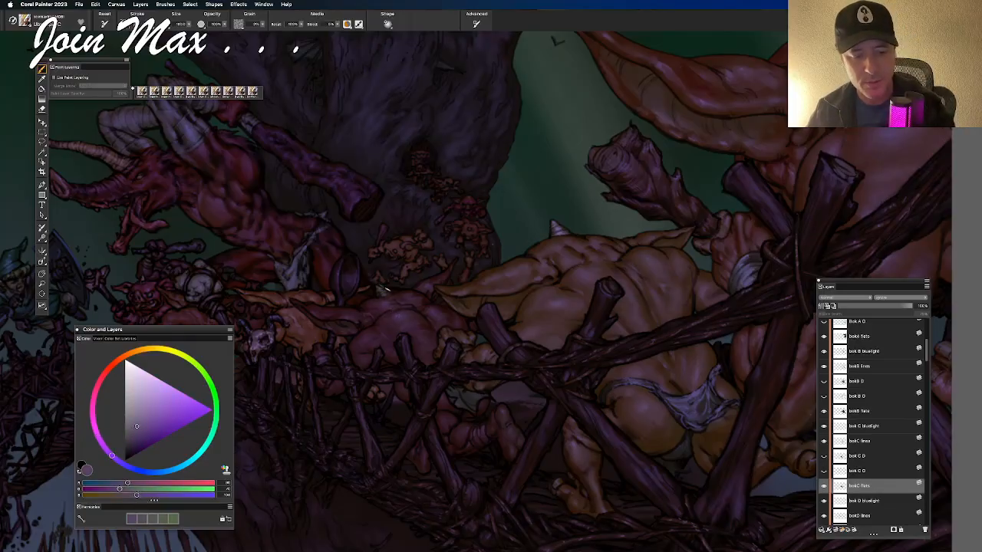
Step: Undo the last brush stroke at the maroon goblin's small horn
key(super+z)
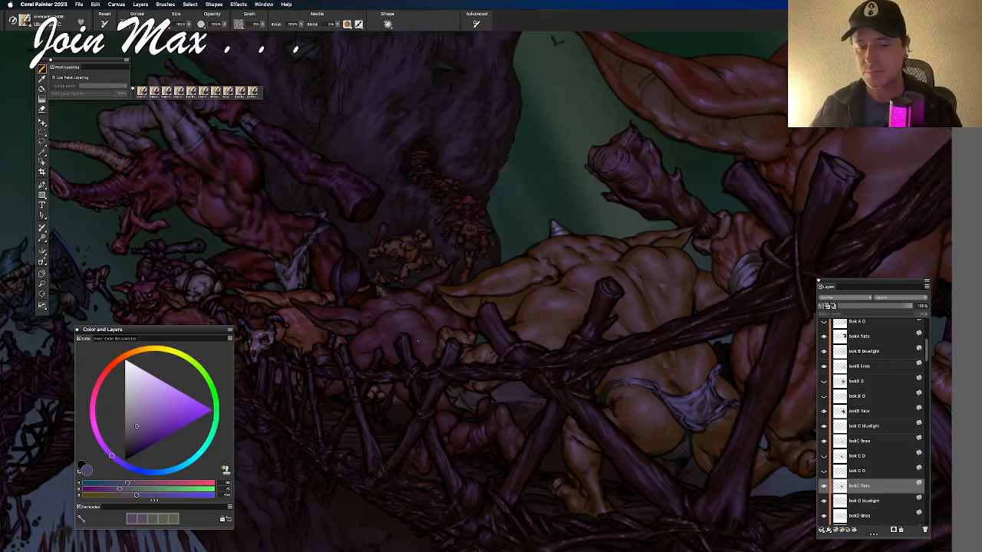
drag(451, 258, 477, 272)
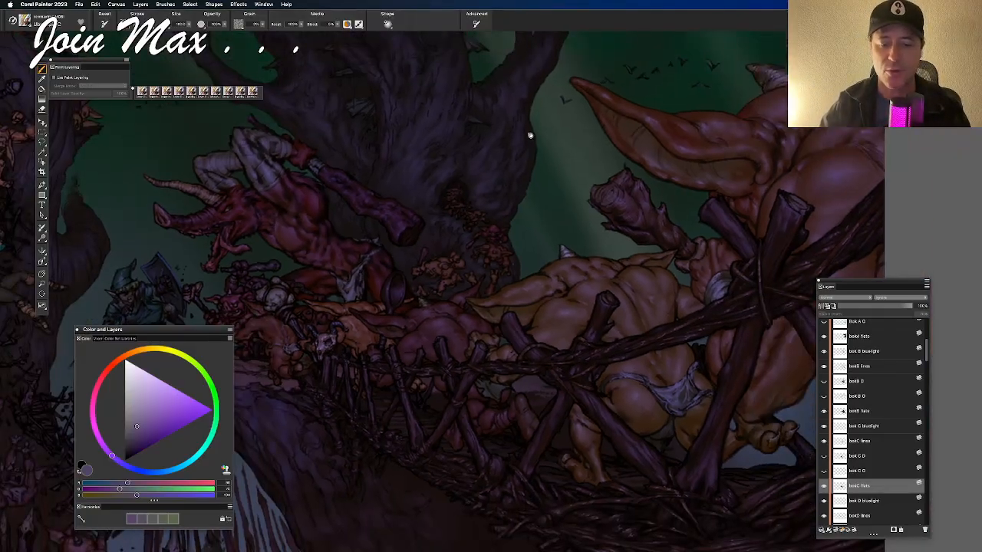
drag(529, 135, 529, 179)
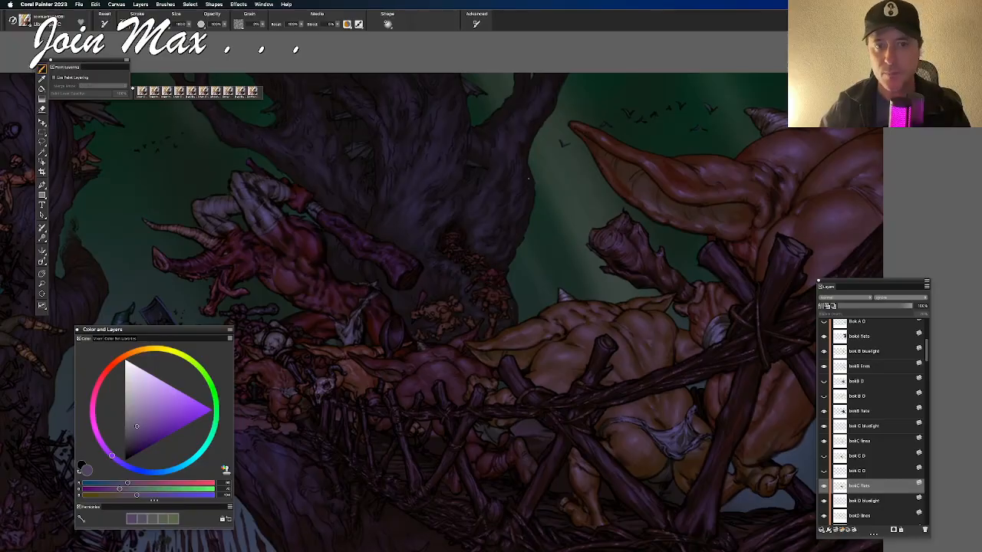
Step: Hide the interface panels and review the painting from the red horned goblin across to the tan goblin and bridge
key(Tab)
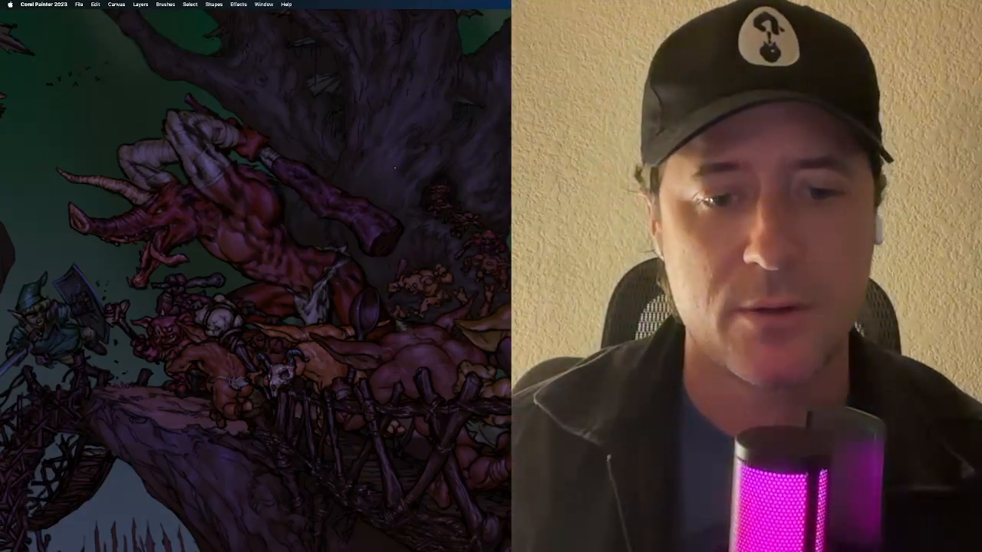
mouse_move(419, 148)
mouse_down()
mouse_move(193, 105)
mouse_move(358, 103)
mouse_move(257, 120)
mouse_move(432, 136)
mouse_move(419, 127)
mouse_move(38, 127)
mouse_move(185, 146)
mouse_up()
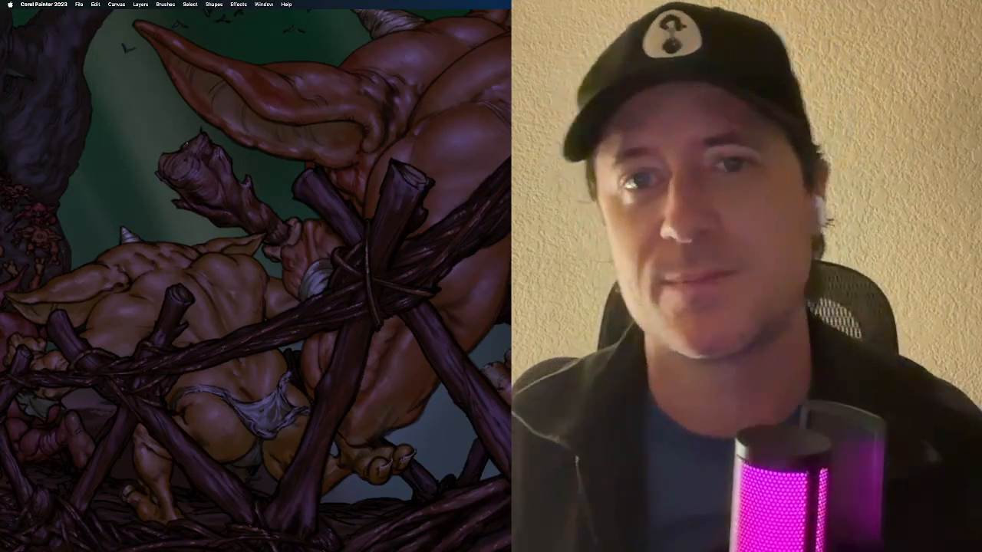
key(Tab)
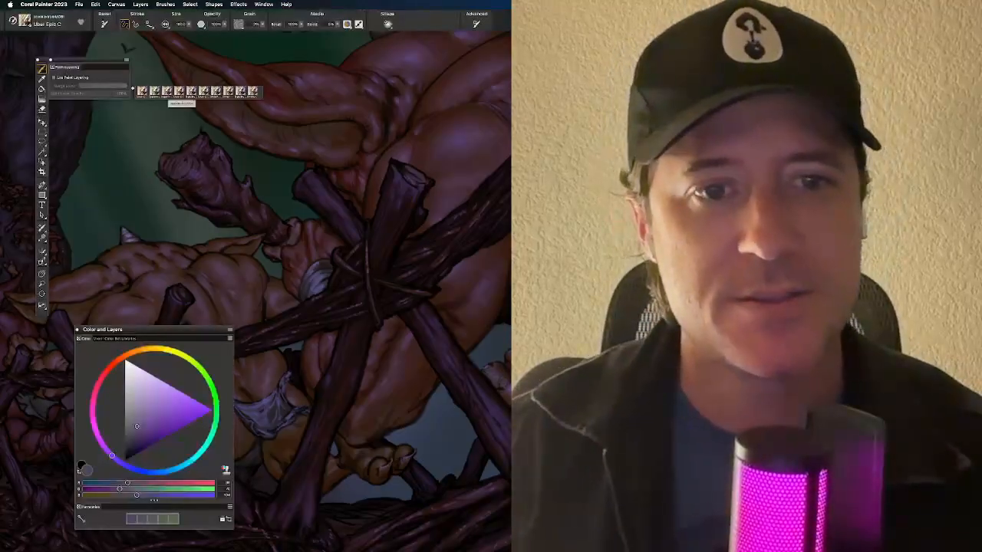
key(super+Tab)
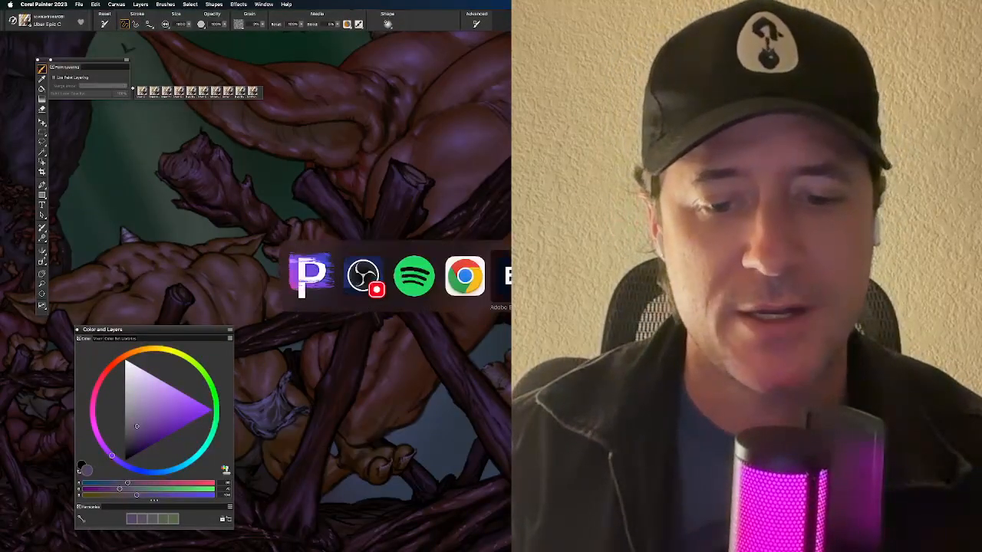
key(Tab)
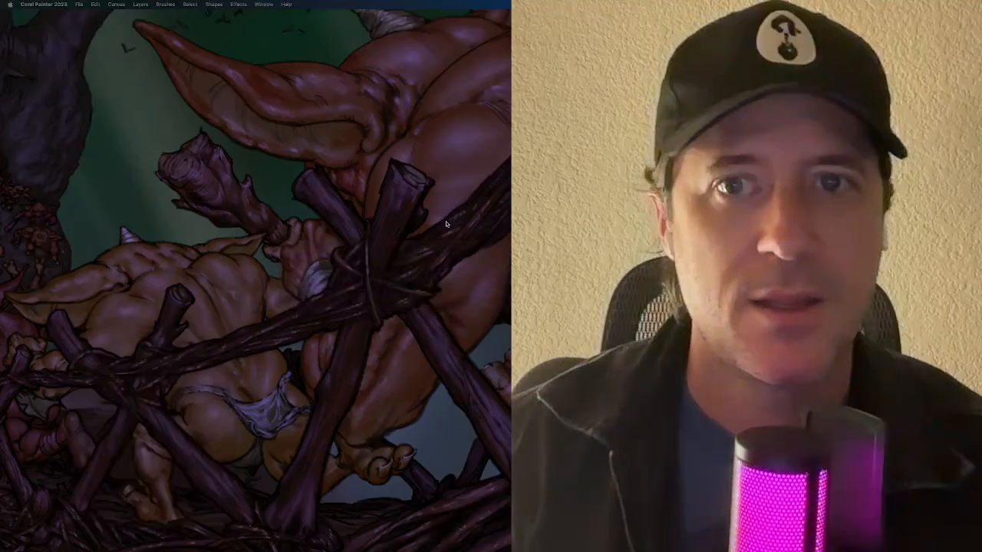